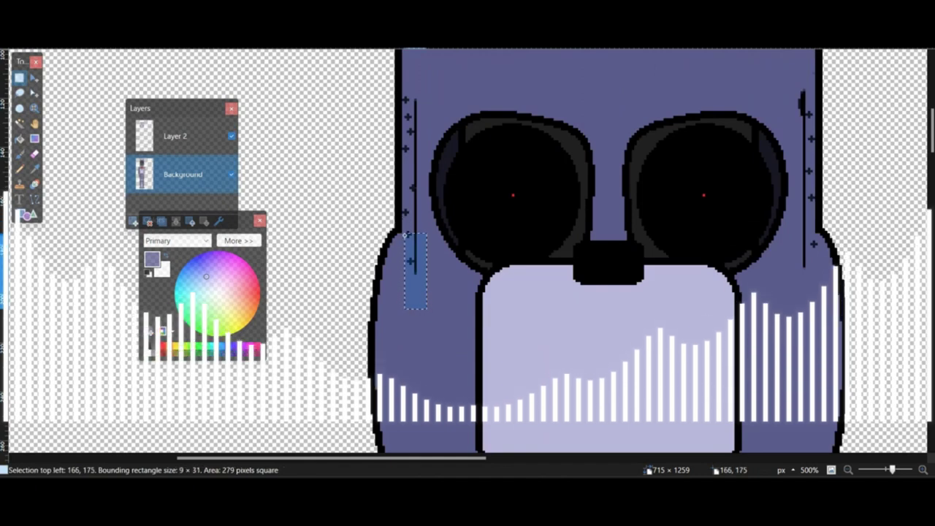
Step: Cover the crack and stitch marks along both side edges of the purple rabbit's head with plain purple
{"action": "left_click", "coordinate": [35, 77]}
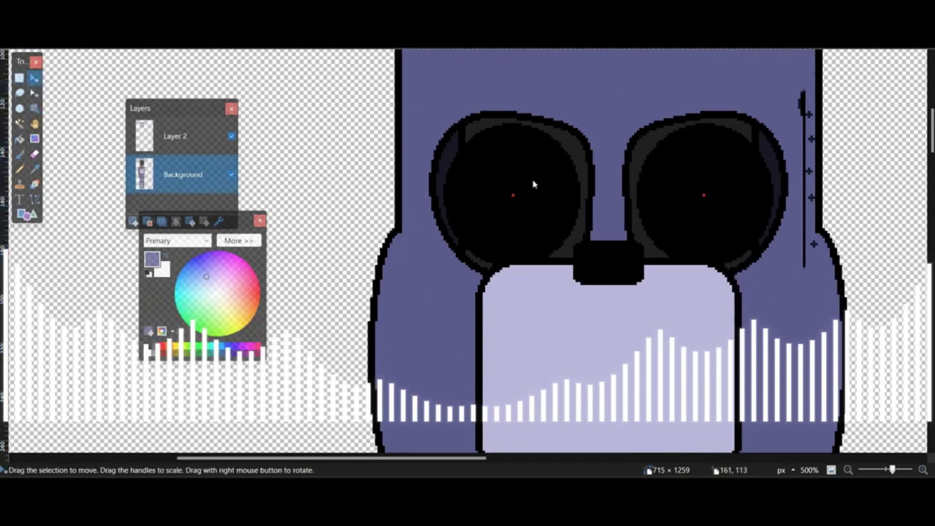
{"action": "scroll", "coordinate": [533, 184], "scroll_direction": "right", "scroll_amount": 6}
{"action": "scroll", "coordinate": [534, 184], "scroll_direction": "down", "scroll_amount": 1}
{"action": "left_click", "coordinate": [19, 77]}
{"action": "scroll", "coordinate": [476, 228], "scroll_direction": "up", "scroll_amount": 3}
{"action": "mouse_move", "coordinate": [472, 152]}
{"action": "left_mouse_down"}
{"action": "mouse_move", "coordinate": [451, 202]}
{"action": "mouse_move", "coordinate": [473, 192]}
{"action": "mouse_move", "coordinate": [465, 394]}
{"action": "left_mouse_up"}
{"action": "left_click", "coordinate": [35, 77]}
{"action": "key", "text": "ctrl+d"}
Step: Set the primary colour to black and merge Layer 2 into the background
{"action": "left_click", "coordinate": [20, 154]}
{"action": "middle_click_drag", "start_coordinate": [302, 210], "coordinate": [539, 240]}
{"action": "scroll", "coordinate": [540, 240], "scroll_direction": "down", "scroll_amount": 6}
{"action": "scroll", "coordinate": [482, 248], "scroll_direction": "up", "scroll_amount": 2}
{"action": "left_click_drag", "start_coordinate": [892, 469], "coordinate": [889, 470]}
{"action": "scroll", "coordinate": [482, 249], "scroll_direction": "down", "scroll_amount": 3}
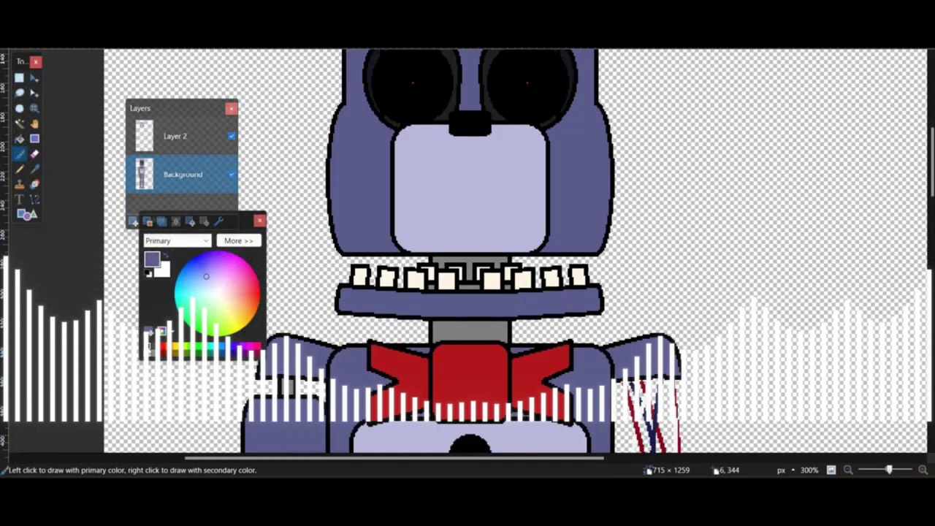
{"action": "left_click", "coordinate": [147, 346]}
{"action": "left_click", "coordinate": [175, 136]}
{"action": "left_click", "coordinate": [176, 221]}
Step: Draw three wavy black whiskers on each side of the purple rabbit's muzzle with the Line/Curve tool
{"action": "left_click", "coordinate": [35, 200]}
{"action": "scroll", "coordinate": [412, 246], "scroll_direction": "up", "scroll_amount": 2}
{"action": "mouse_move", "coordinate": [375, 298]}
{"action": "left_mouse_down"}
{"action": "mouse_move", "coordinate": [246, 248]}
{"action": "mouse_move", "coordinate": [302, 250]}
{"action": "left_mouse_up"}
{"action": "left_click_drag", "start_coordinate": [332, 281], "coordinate": [334, 279]}
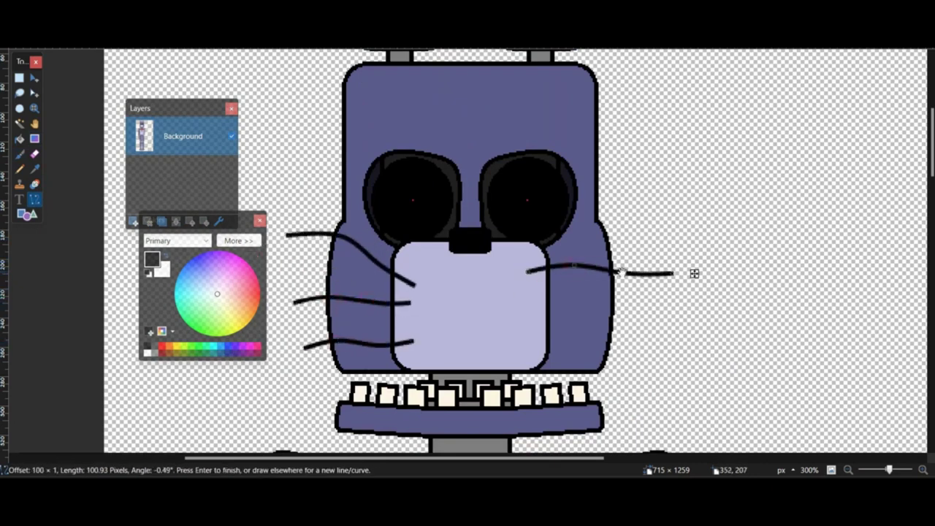
{"action": "left_click_drag", "start_coordinate": [666, 341], "coordinate": [663, 347]}
{"action": "left_click_drag", "start_coordinate": [569, 342], "coordinate": [569, 350]}
Step: Select the purple rabbit over its full height and crop the image to 438 × 1259 pixels
{"action": "scroll", "coordinate": [605, 346], "scroll_direction": "up", "scroll_amount": 1}
{"action": "scroll", "coordinate": [557, 296], "scroll_direction": "down", "scroll_amount": 1}
{"action": "scroll", "coordinate": [461, 323], "scroll_direction": "down", "scroll_amount": 3}
{"action": "scroll", "coordinate": [465, 318], "scroll_direction": "up", "scroll_amount": 3}
{"action": "triple_click", "coordinate": [849, 470]}
{"action": "left_click", "coordinate": [19, 78]}
{"action": "left_click_drag", "start_coordinate": [382, 182], "coordinate": [531, 431]}
{"action": "scroll", "coordinate": [478, 293], "scroll_direction": "down", "scroll_amount": 3}
{"action": "scroll", "coordinate": [531, 431], "scroll_direction": "up", "scroll_amount": 2}
{"action": "left_click", "coordinate": [82, 20]}
{"action": "left_click", "coordinate": [110, 33]}
Step: Create a new 1280 × 720 pixel image and cover its background with dark grey 303030
{"action": "key", "text": "ctrl+n"}
{"action": "type", "text": "720"}
{"action": "left_click", "coordinate": [458, 307]}
{"action": "left_click", "coordinate": [20, 154]}
{"action": "left_click", "coordinate": [239, 241]}
{"action": "left_click", "coordinate": [155, 361]}
{"action": "left_click_drag", "start_coordinate": [197, 102], "coordinate": [674, 140]}
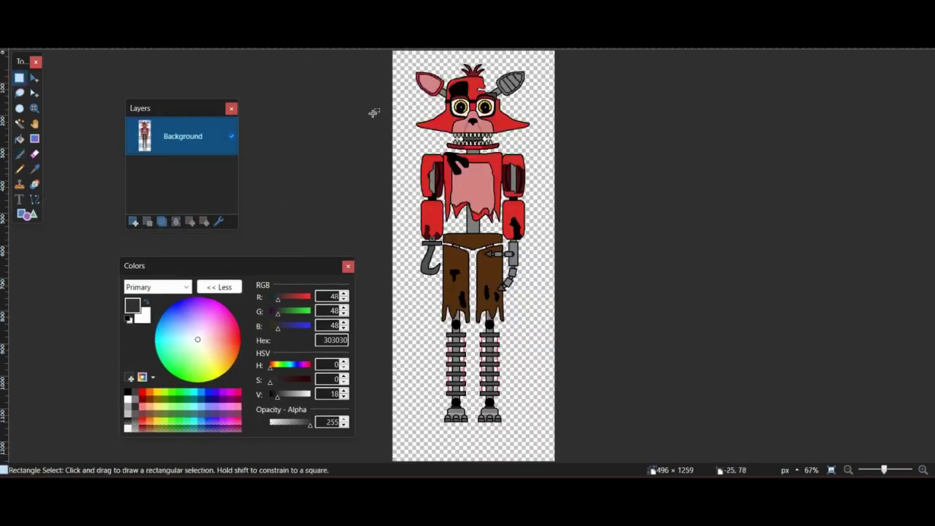
Step: Copy the upper bodies of the red fox and yellow chicken into the new image on separate layers, enlarged side by side
{"action": "left_click_drag", "start_coordinate": [386, 50], "coordinate": [647, 233]}
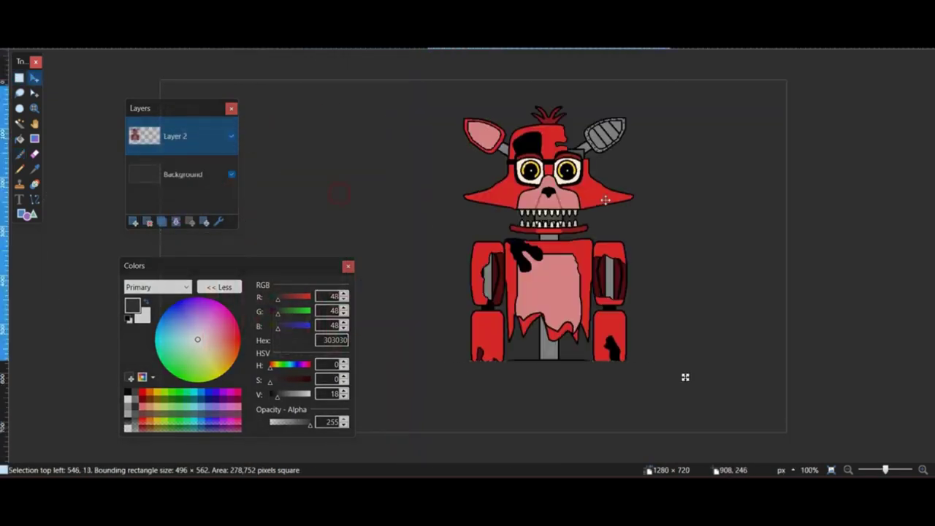
{"action": "left_click_drag", "start_coordinate": [684, 378], "coordinate": [567, 378]}
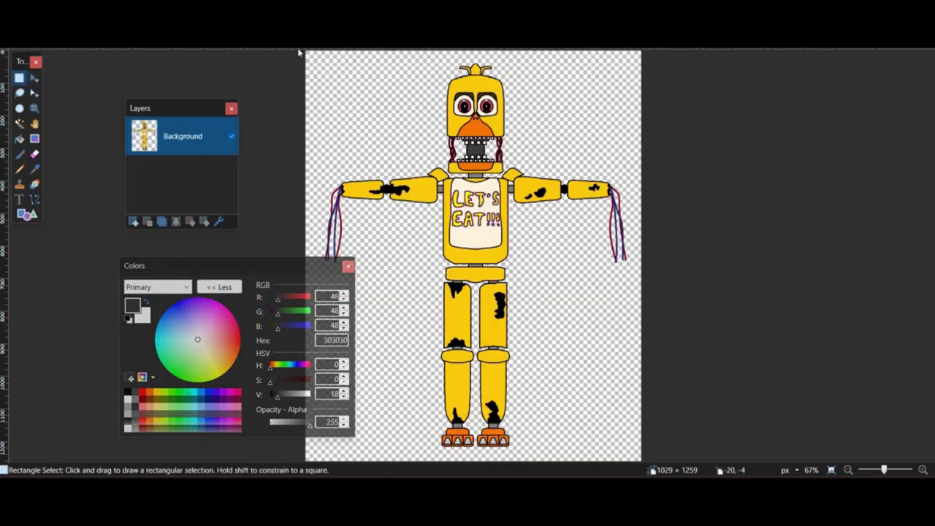
{"action": "left_click_drag", "start_coordinate": [306, 50], "coordinate": [552, 278]}
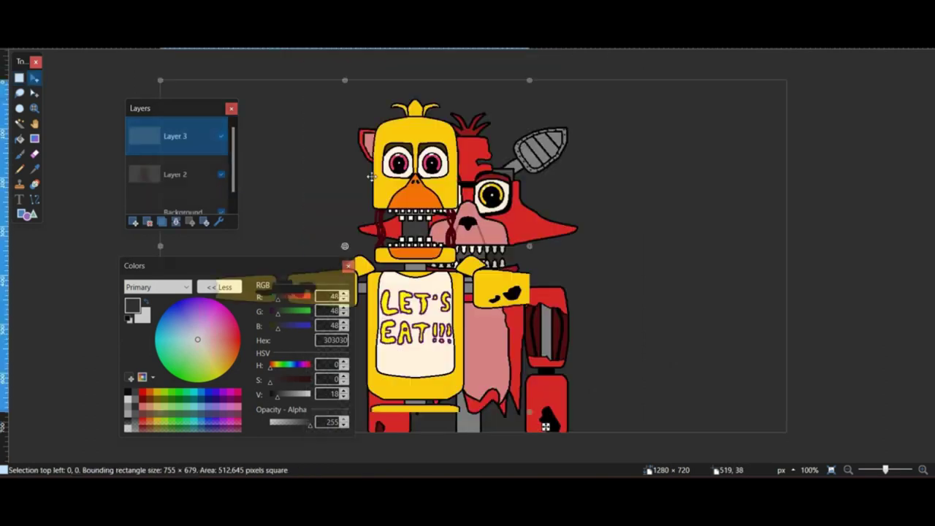
{"action": "left_click_drag", "start_coordinate": [545, 424], "coordinate": [664, 359]}
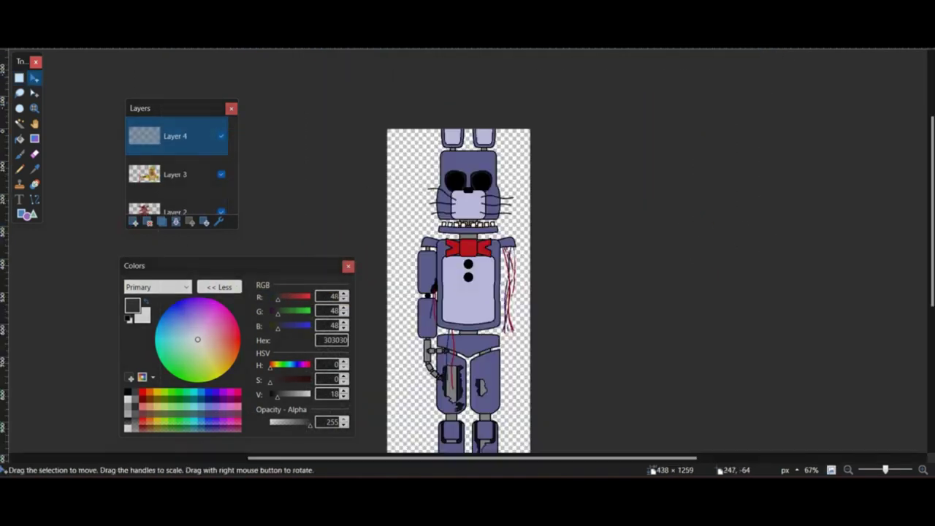
Step: Copy the purple rabbit's upper body onto Layer 4, enlarge it beside the yellow chicken, and shift the chicken left
{"action": "left_click_drag", "start_coordinate": [386, 69], "coordinate": [619, 247]}
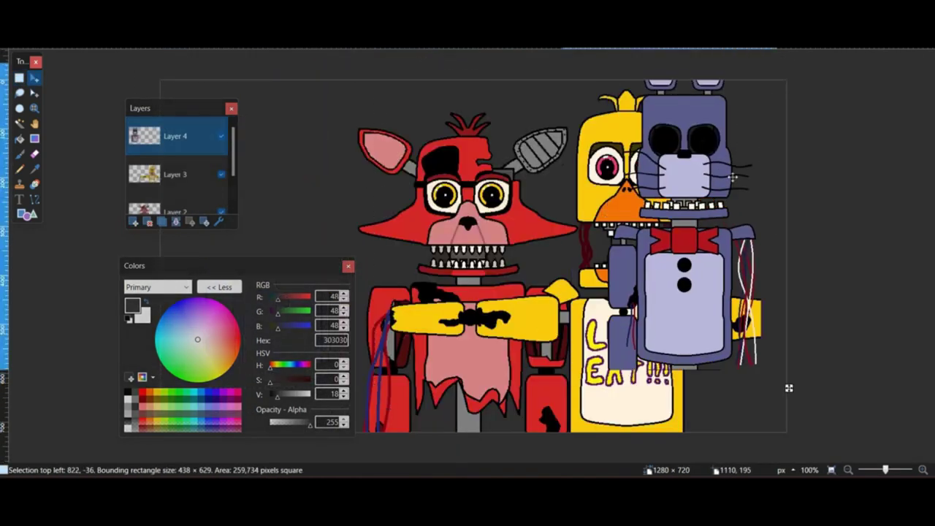
{"action": "left_click_drag", "start_coordinate": [701, 241], "coordinate": [677, 352]}
{"action": "left_click", "coordinate": [175, 174]}
{"action": "left_click_drag", "start_coordinate": [617, 196], "coordinate": [565, 196]}
Step: Merge the rabbit and chicken layers down into the fox's Layer 2 and shift the combined group left
{"action": "left_click", "coordinate": [177, 137]}
{"action": "left_click", "coordinate": [177, 222]}
{"action": "left_click", "coordinate": [176, 222]}
{"action": "left_click_drag", "start_coordinate": [471, 195], "coordinate": [447, 195]}
Step: Copy the brown bear's upper body from its own image into the group scene as a new layer
{"action": "key", "text": "ctrl+Tab"}
{"action": "key", "text": "s"}
{"action": "left_click_drag", "start_coordinate": [392, 51], "coordinate": [689, 241]}
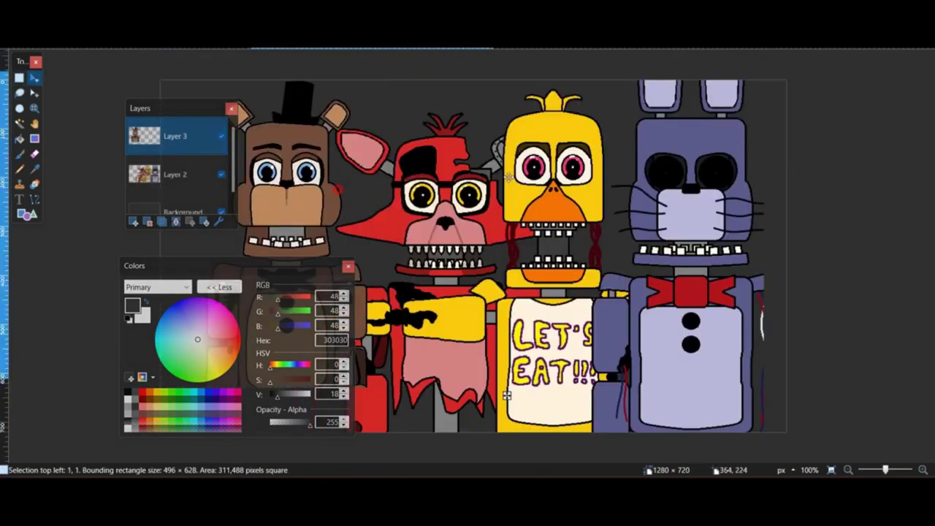
Step: Move and enlarge the brown bear at the scene's right edge, partly off the canvas, and merge it into Layer 2
{"action": "left_click_drag", "start_coordinate": [509, 178], "coordinate": [843, 169]}
{"action": "left_click_drag", "start_coordinate": [665, 367], "coordinate": [620, 434]}
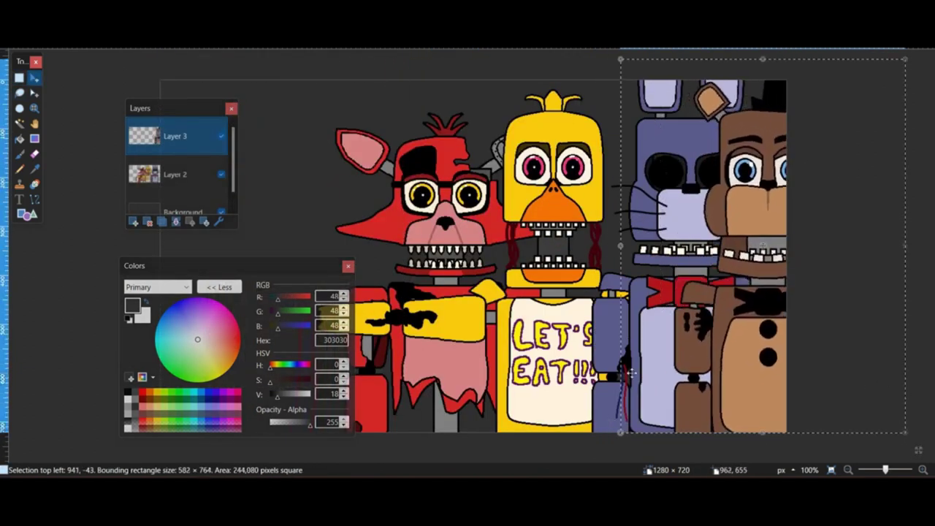
{"action": "left_click_drag", "start_coordinate": [635, 312], "coordinate": [633, 314]}
{"action": "key", "text": "ctrl+d"}
{"action": "left_click", "coordinate": [176, 221]}
Step: Set the primary colour to black and select the white of the red fox's left eye with the Magic Wand
{"action": "key", "text": "b"}
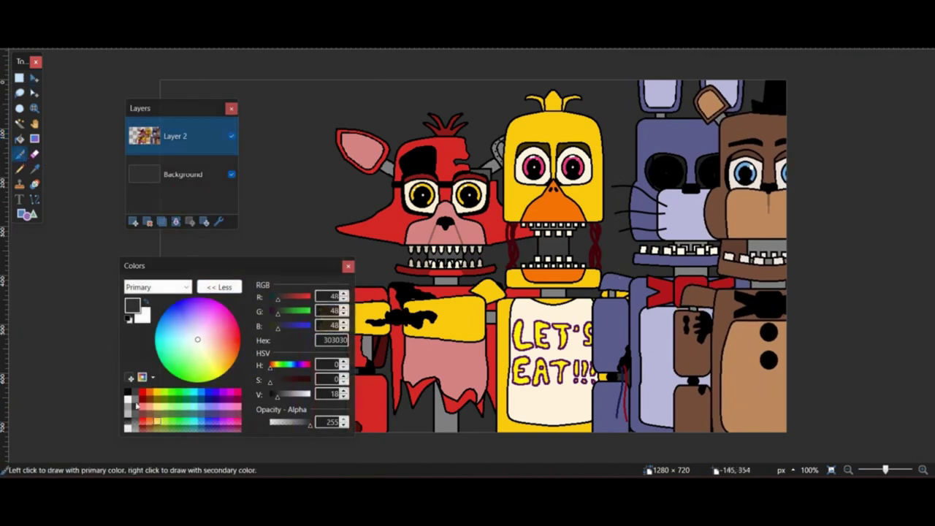
{"action": "left_click", "coordinate": [128, 392]}
{"action": "scroll", "coordinate": [423, 195], "scroll_direction": "up", "scroll_amount": 4, "text": "ctrl"}
{"action": "left_click", "coordinate": [19, 124]}
{"action": "left_click", "coordinate": [337, 176]}
{"action": "left_click_drag", "start_coordinate": [280, 41], "coordinate": [321, 41]}
{"action": "left_click", "coordinate": [364, 177]}
{"action": "left_click", "coordinate": [240, 36]}
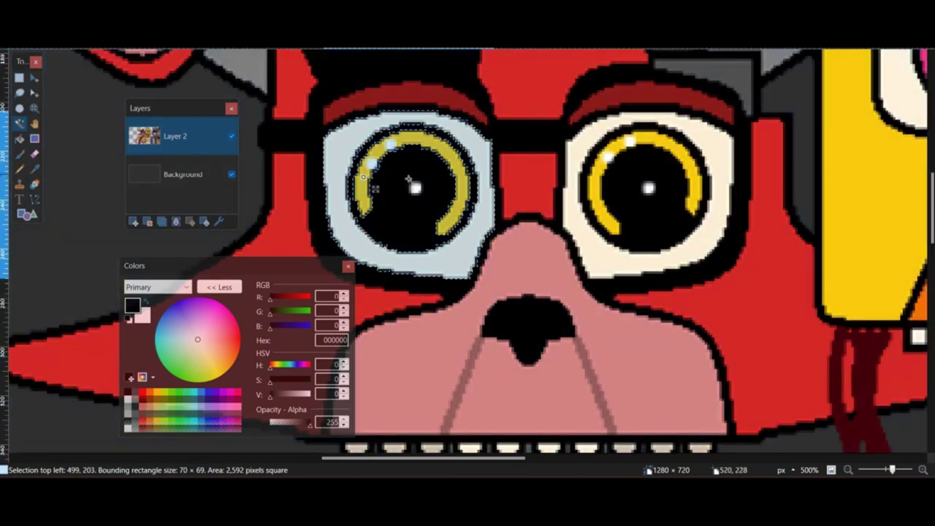
Step: Add the white of the fox's right eye and both of its irises and pupils to the selection
{"action": "middle_click_drag", "start_coordinate": [609, 260], "coordinate": [461, 267]}
{"action": "left_click", "coordinate": [461, 268], "text": "ctrl"}
{"action": "key", "text": "s"}
{"action": "key", "text": "s"}
{"action": "middle_click_drag", "start_coordinate": [344, 207], "coordinate": [525, 193]}
{"action": "left_click_drag", "start_coordinate": [385, 236], "coordinate": [403, 125], "text": "ctrl"}
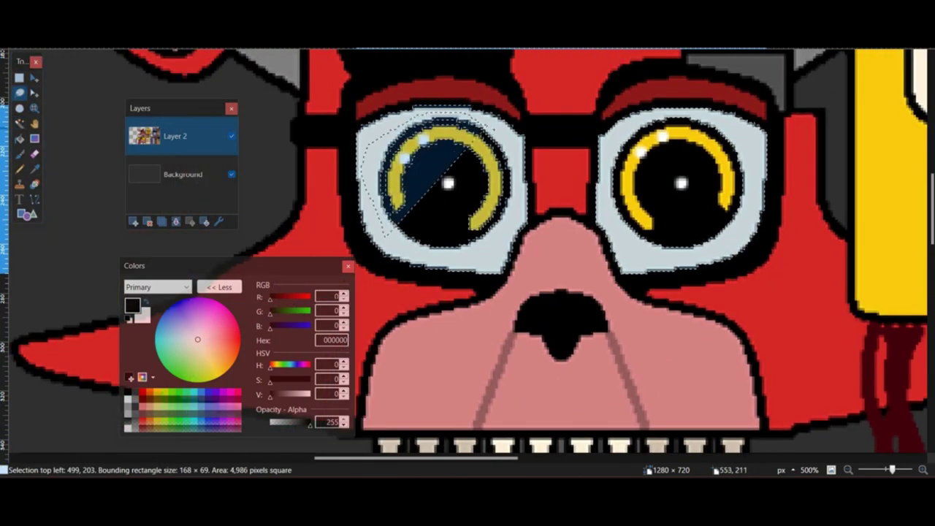
{"action": "scroll", "coordinate": [478, 261], "scroll_direction": "right", "scroll_amount": 3}
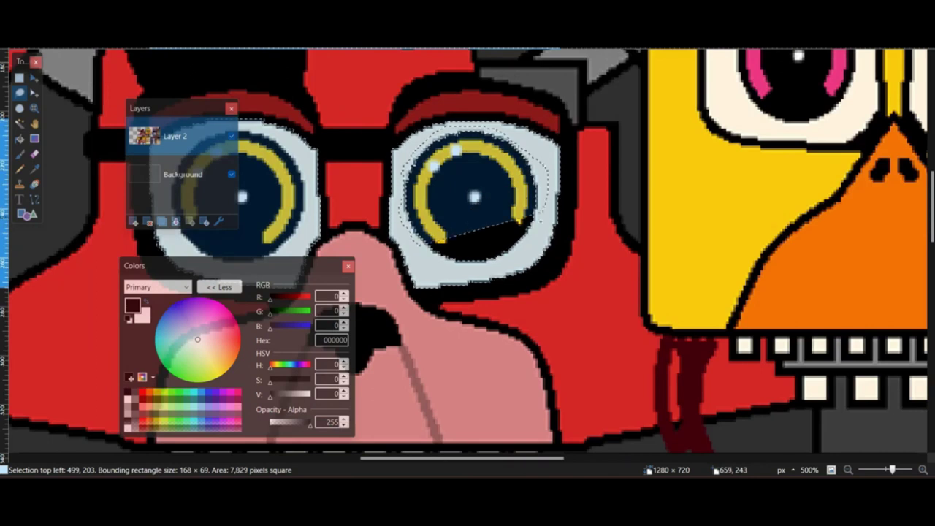
Step: Add the whites of the yellow chicken's and brown bear's eyes, plus the bear's left iris, to the selection
{"action": "key", "text": "s"}
{"action": "key", "text": "s"}
{"action": "middle_click_drag", "start_coordinate": [741, 99], "coordinate": [354, 305]}
{"action": "left_click", "coordinate": [354, 303], "text": "ctrl"}
{"action": "left_click", "coordinate": [539, 307], "text": "ctrl"}
{"action": "middle_click_drag", "start_coordinate": [840, 314], "coordinate": [321, 271]}
{"action": "middle_click_drag", "start_coordinate": [877, 292], "coordinate": [421, 238]}
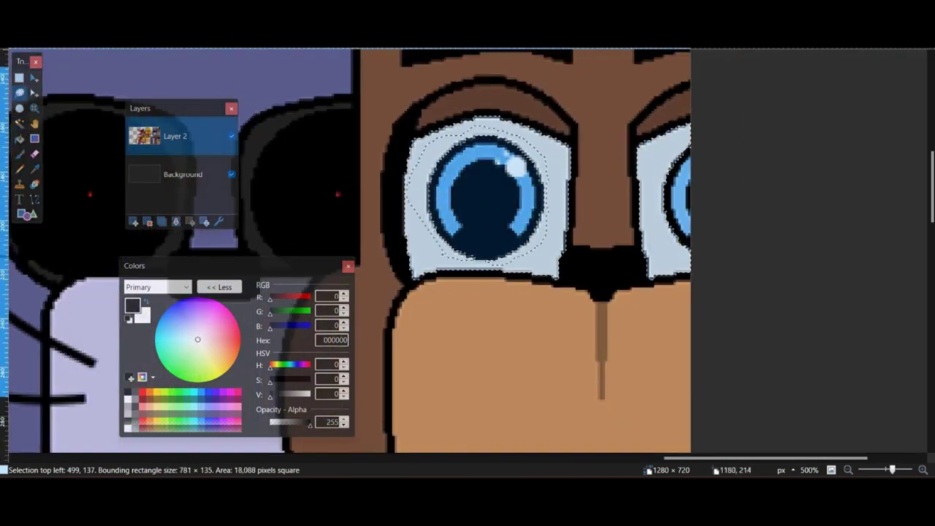
Step: Add the yellow chicken's two irises and the brown bear's partly visible right iris to the selection
{"action": "scroll", "coordinate": [494, 209], "scroll_direction": "left", "scroll_amount": 8}
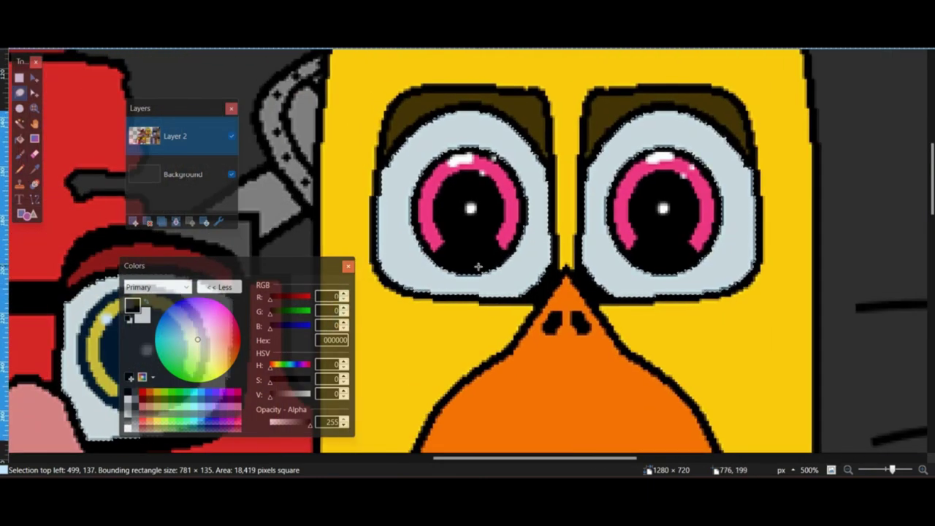
{"action": "scroll", "coordinate": [468, 248], "scroll_direction": "right", "scroll_amount": 5}
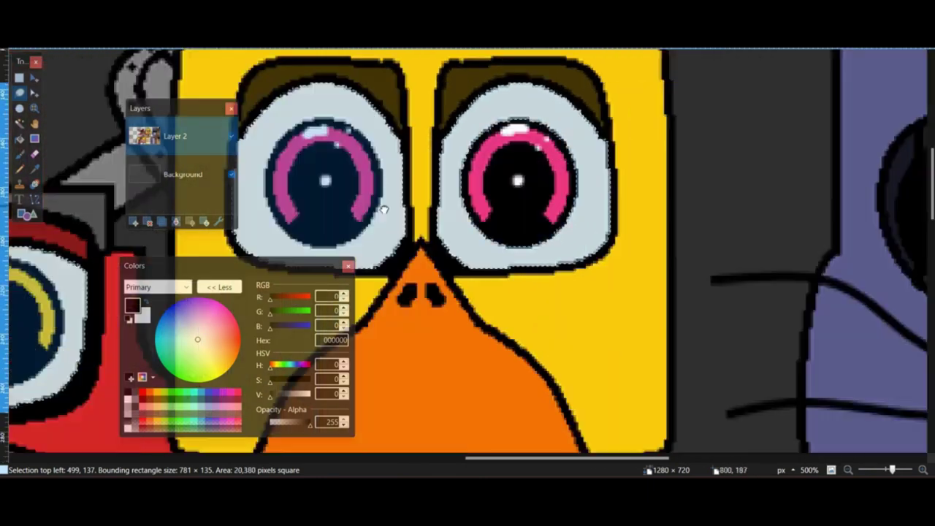
{"action": "left_click_drag", "start_coordinate": [499, 252], "coordinate": [431, 237], "text": "ctrl"}
{"action": "middle_click_drag", "start_coordinate": [373, 219], "coordinate": [757, 262]}
{"action": "middle_click_drag", "start_coordinate": [826, 314], "coordinate": [365, 272]}
{"action": "middle_click_drag", "start_coordinate": [731, 322], "coordinate": [316, 276]}
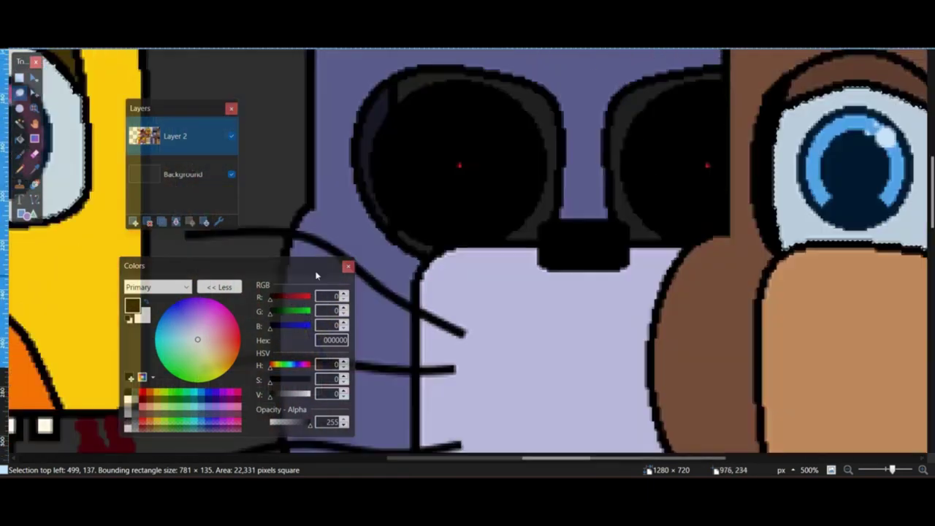
{"action": "left_click_drag", "start_coordinate": [690, 188], "coordinate": [692, 135], "text": "ctrl"}
Step: Paint the selected eyes of the fox, chicken and bear solid black, and clear the selection
{"action": "key", "text": "b"}
{"action": "middle_click_drag", "start_coordinate": [66, 182], "coordinate": [723, 212]}
{"action": "middle_click_drag", "start_coordinate": [73, 278], "coordinate": [566, 220]}
{"action": "mouse_move", "coordinate": [540, 219]}
{"action": "left_mouse_down"}
{"action": "mouse_move", "coordinate": [239, 234]}
{"action": "mouse_move", "coordinate": [680, 234]}
{"action": "left_mouse_up"}
{"action": "middle_click_drag", "start_coordinate": [686, 230], "coordinate": [322, 370]}
{"action": "left_click_drag", "start_coordinate": [537, 241], "coordinate": [822, 248]}
{"action": "middle_click_drag", "start_coordinate": [884, 212], "coordinate": [415, 151]}
{"action": "left_click_drag", "start_coordinate": [601, 217], "coordinate": [818, 209]}
{"action": "mouse_move", "coordinate": [847, 230]}
{"action": "middle_mouse_down"}
{"action": "mouse_move", "coordinate": [432, 194]}
{"action": "mouse_move", "coordinate": [325, 270]}
{"action": "middle_mouse_up"}
{"action": "mouse_move", "coordinate": [424, 241]}
{"action": "left_mouse_down"}
{"action": "mouse_move", "coordinate": [611, 160]}
{"action": "mouse_move", "coordinate": [647, 249]}
{"action": "left_mouse_up"}
{"action": "key", "text": "ctrl+d"}
Step: Merge the character layer into the background and add a new empty layer above it
{"action": "middle_click_drag", "start_coordinate": [497, 215], "coordinate": [800, 187]}
{"action": "scroll", "coordinate": [799, 186], "scroll_direction": "down", "scroll_amount": 5, "text": "ctrl"}
{"action": "left_click", "coordinate": [176, 221]}
{"action": "left_click", "coordinate": [133, 222]}
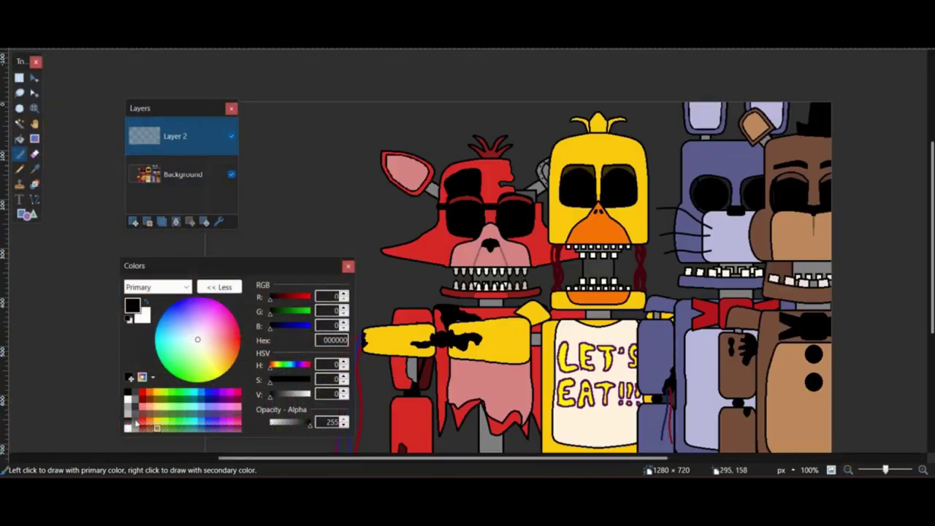
Step: Darken the whole scene by painting semi-transparent black over it with a large brush on Layer 2
{"action": "left_click", "coordinate": [128, 421]}
{"action": "scroll", "coordinate": [138, 62], "scroll_direction": "down", "scroll_amount": 5}
{"action": "scroll", "coordinate": [604, 339], "scroll_direction": "up", "scroll_amount": 3}
{"action": "mouse_move", "coordinate": [833, 347]}
{"action": "left_mouse_down"}
{"action": "mouse_move", "coordinate": [603, 339]}
{"action": "mouse_move", "coordinate": [738, 83]}
{"action": "left_mouse_up"}
{"action": "scroll", "coordinate": [739, 83], "scroll_direction": "up", "scroll_amount": 1}
{"action": "scroll", "coordinate": [570, 182], "scroll_direction": "down", "scroll_amount": 1}
{"action": "mouse_move", "coordinate": [804, 358]}
{"action": "left_mouse_down"}
{"action": "mouse_move", "coordinate": [0, 313]}
{"action": "mouse_move", "coordinate": [62, 175]}
{"action": "left_mouse_up"}
{"action": "scroll", "coordinate": [62, 175], "scroll_direction": "up", "scroll_amount": 2}
Step: Deepen the scene's edges with opaque black 000000 and merge Layer 2 into the background
{"action": "left_click", "coordinate": [128, 392]}
{"action": "scroll", "coordinate": [433, 59], "scroll_direction": "down", "scroll_amount": 2, "text": "ctrl"}
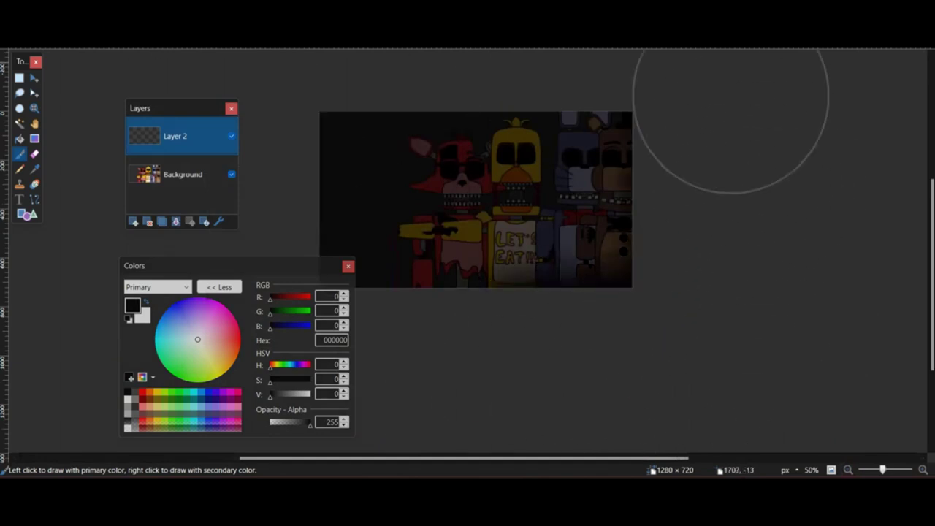
{"action": "left_click", "coordinate": [177, 223]}
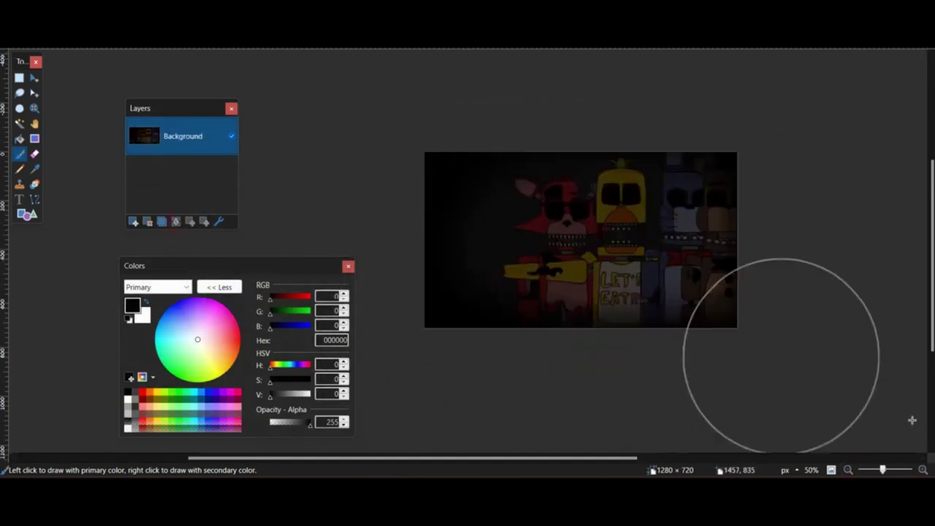
Step: Add a new layer with the white title "WITHERING MADNESS" in a jagged brush font near the canvas's upper-left corner
{"action": "left_click", "coordinate": [923, 470]}
{"action": "left_click", "coordinate": [923, 470]}
{"action": "left_click", "coordinate": [923, 470]}
{"action": "left_click", "coordinate": [128, 400]}
{"action": "left_click", "coordinate": [19, 199]}
{"action": "left_click", "coordinate": [146, 40]}
{"action": "left_click", "coordinate": [143, 148]}
{"action": "middle_click_drag", "start_coordinate": [650, 184], "coordinate": [447, 260]}
{"action": "scroll", "coordinate": [451, 215], "scroll_direction": "down", "scroll_amount": 2, "text": "ctrl"}
{"action": "left_click", "coordinate": [133, 221]}
{"action": "left_click", "coordinate": [322, 169]}
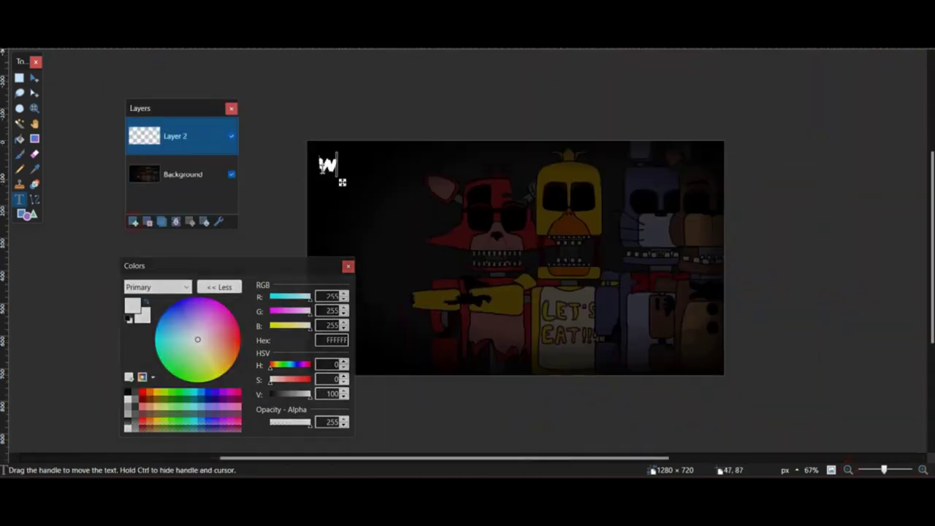
{"action": "type", "text": "WITHERING MADNESS"}
Step: Change the "WITHERING MADNESS" title to a blocky glitch font and enlarge it across the top of the canvas
{"action": "left_click", "coordinate": [146, 40]}
{"action": "scroll", "coordinate": [125, 194], "scroll_direction": "down", "scroll_amount": 20}
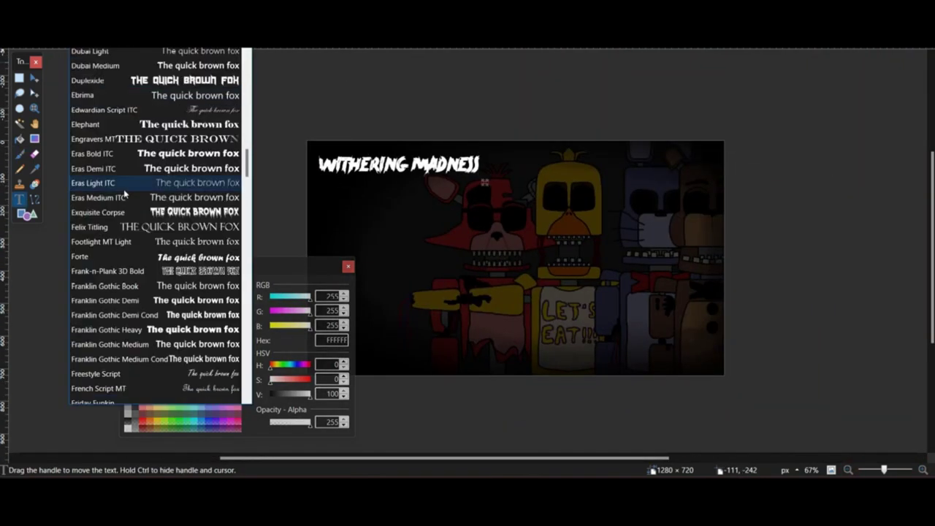
{"action": "left_click", "coordinate": [108, 303]}
{"action": "left_click", "coordinate": [175, 39]}
{"action": "left_click_drag", "start_coordinate": [564, 190], "coordinate": [564, 193]}
Step: Add the word "REBORN" in the jagged brush font beneath the title and tilt it about 4.6° clockwise
{"action": "left_click", "coordinate": [149, 39]}
{"action": "left_click", "coordinate": [261, 178]}
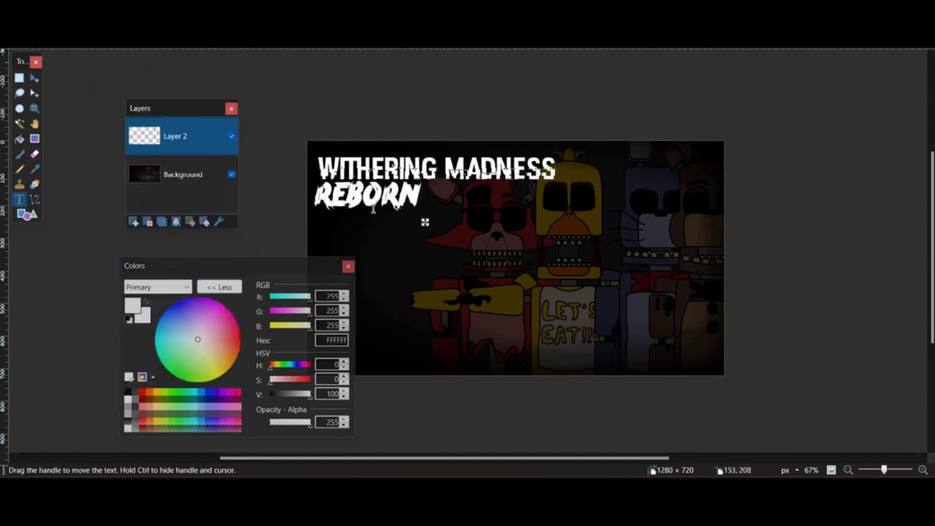
{"action": "left_click", "coordinate": [19, 78]}
{"action": "left_click_drag", "start_coordinate": [300, 224], "coordinate": [434, 184]}
{"action": "left_click", "coordinate": [34, 77]}
{"action": "right_click_drag", "start_coordinate": [346, 198], "coordinate": [348, 194]}
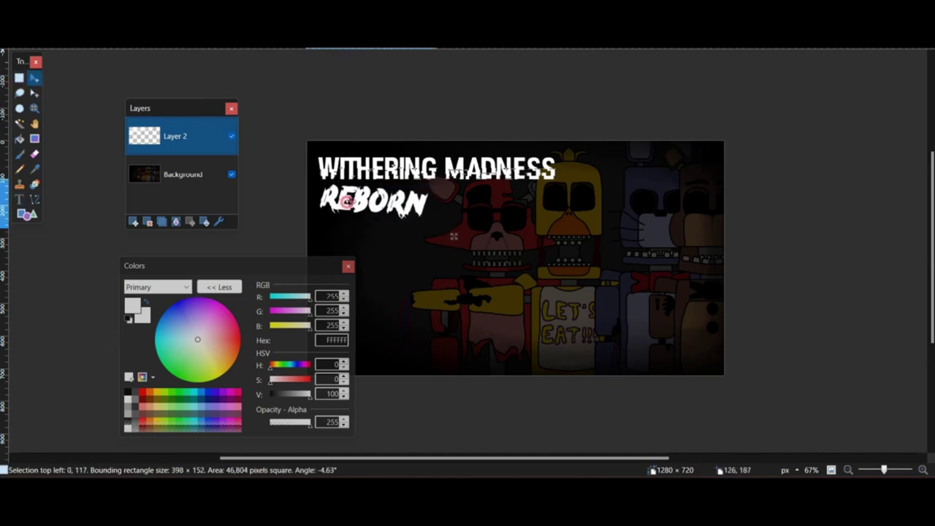
{"action": "left_click_drag", "start_coordinate": [347, 195], "coordinate": [358, 195]}
{"action": "key", "text": "ctrl+d"}
Step: Draw a thick white strikethrough line across the tilted word "REBORN"
{"action": "middle_click_drag", "start_coordinate": [438, 241], "coordinate": [550, 255]}
{"action": "left_click", "coordinate": [923, 471]}
{"action": "left_click", "coordinate": [923, 471]}
{"action": "left_click", "coordinate": [923, 471]}
{"action": "left_click", "coordinate": [35, 199]}
{"action": "middle_click_drag", "start_coordinate": [540, 196], "coordinate": [225, 195]}
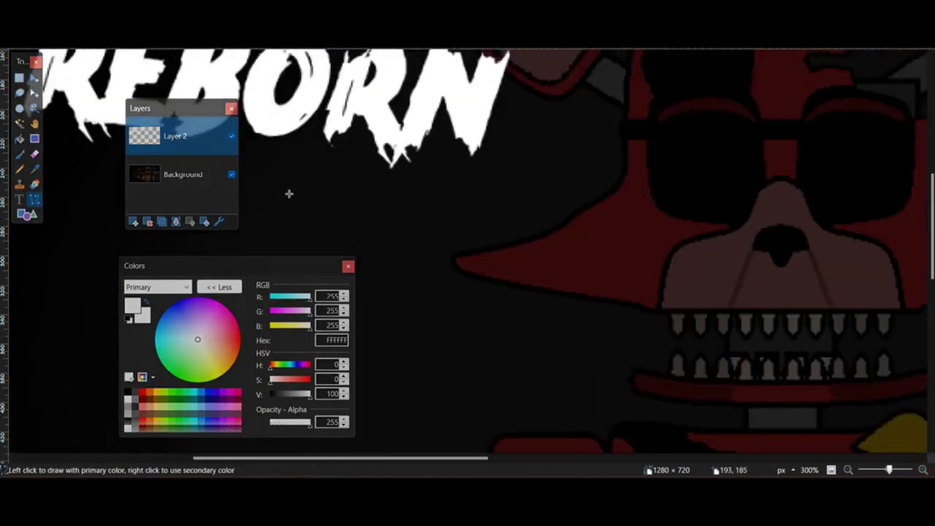
{"action": "middle_click_drag", "start_coordinate": [289, 194], "coordinate": [524, 310]}
{"action": "left_click_drag", "start_coordinate": [248, 172], "coordinate": [878, 243]}
{"action": "key", "text": "ctrl+bracketright"}
Step: Round off both ends of the strikethrough line on "REBORN" with white brush dabs
{"action": "middle_click_drag", "start_coordinate": [366, 190], "coordinate": [564, 218]}
{"action": "left_click", "coordinate": [20, 154]}
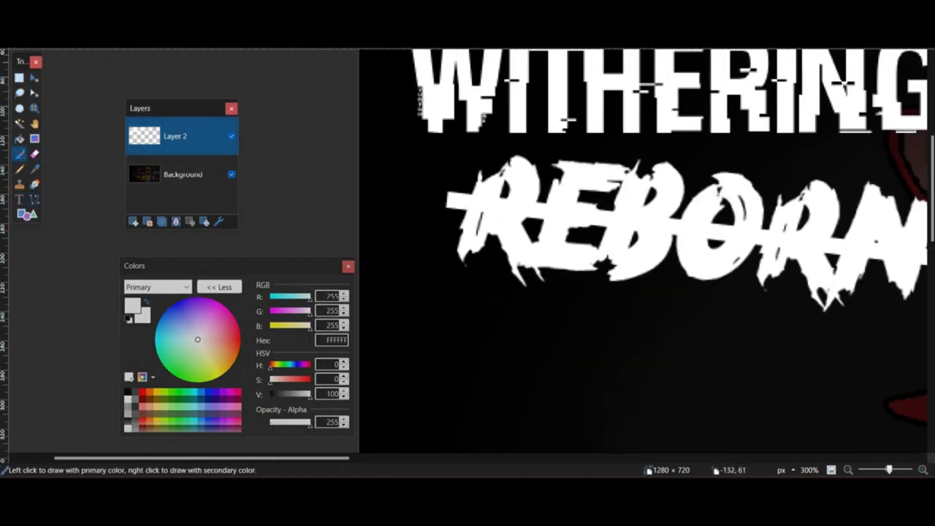
{"action": "left_click", "coordinate": [443, 199]}
{"action": "mouse_move", "coordinate": [605, 306]}
{"action": "middle_mouse_down"}
{"action": "mouse_move", "coordinate": [504, 280]}
{"action": "mouse_move", "coordinate": [191, 259]}
{"action": "middle_mouse_up"}
{"action": "left_click", "coordinate": [526, 214]}
{"action": "middle_click_drag", "start_coordinate": [309, 234], "coordinate": [593, 263]}
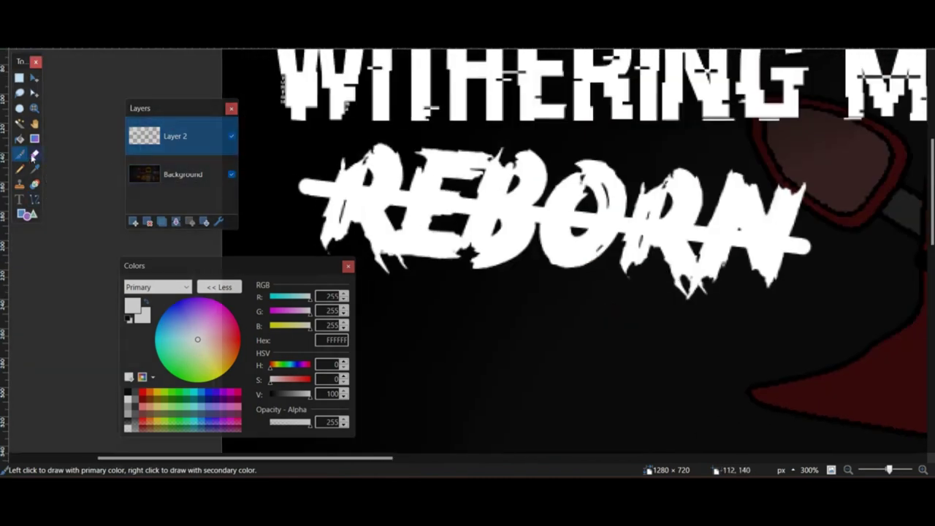
Step: Erase bits of the strikethrough line on "REBORN" with a small eraser, giving its left end a ragged shape
{"action": "left_click", "coordinate": [35, 155]}
{"action": "middle_click_drag", "start_coordinate": [315, 250], "coordinate": [383, 234]}
{"action": "key", "text": "ctrl+bracketleft"}
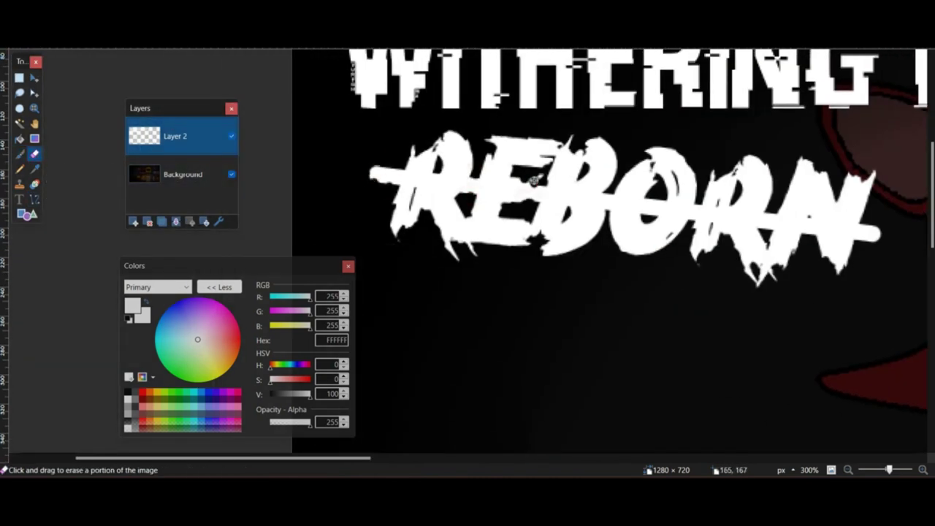
{"action": "scroll", "coordinate": [534, 180], "scroll_direction": "right", "scroll_amount": 5}
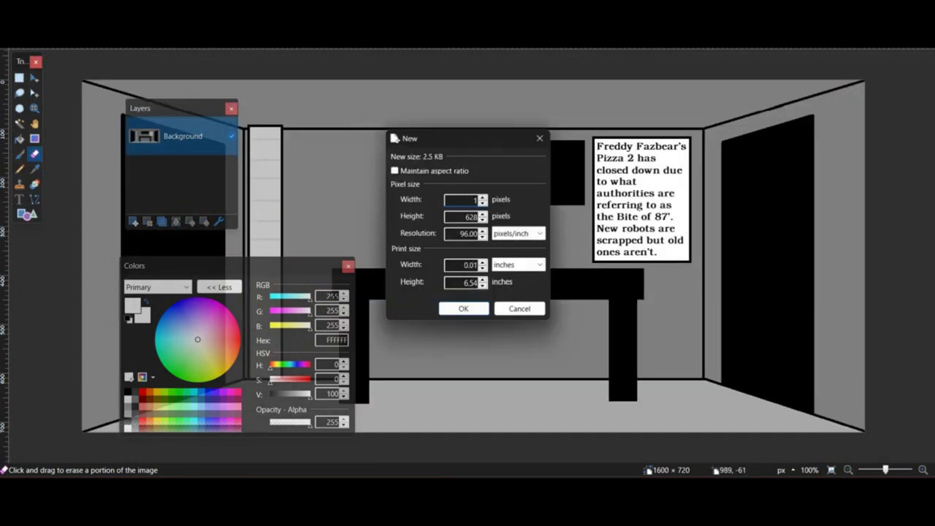
Step: Create a new 1600 × 720 pixel image and add a layer to it
{"action": "type", "text": "720"}
{"action": "left_click", "coordinate": [465, 305]}
{"action": "mouse_move", "coordinate": [133, 52]}
{"action": "left_mouse_down"}
{"action": "mouse_move", "coordinate": [501, 505]}
{"action": "mouse_move", "coordinate": [468, 317]}
{"action": "left_mouse_up"}
{"action": "left_click", "coordinate": [133, 222]}
Step: Copy the whole old office picture into the new image and lower its layer's opacity for tracing
{"action": "left_click", "coordinate": [428, 42]}
{"action": "left_click", "coordinate": [18, 79]}
{"action": "mouse_move", "coordinate": [79, 77]}
{"action": "left_mouse_down"}
{"action": "mouse_move", "coordinate": [746, 393]}
{"action": "mouse_move", "coordinate": [874, 440]}
{"action": "left_mouse_up"}
{"action": "key", "text": "ctrl+c"}
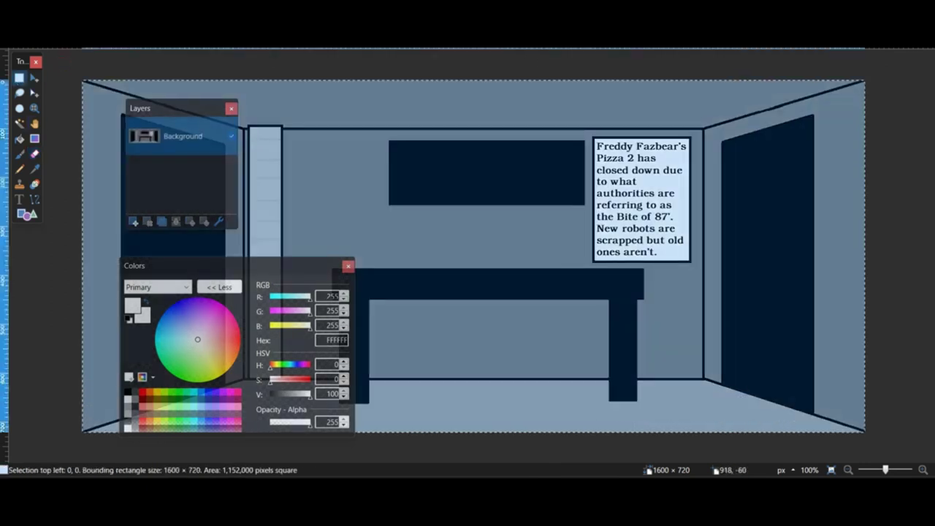
{"action": "left_click", "coordinate": [428, 42]}
{"action": "key", "text": "ctrl+v"}
{"action": "double_click", "coordinate": [175, 174]}
{"action": "left_click_drag", "start_coordinate": [504, 223], "coordinate": [450, 224]}
{"action": "left_click", "coordinate": [472, 284]}
Step: Draw black rectangle outlines for the back wall and the outer window frame on the Background layer
{"action": "left_click", "coordinate": [158, 141]}
{"action": "left_click", "coordinate": [129, 392]}
{"action": "left_click", "coordinate": [27, 215]}
{"action": "left_click_drag", "start_coordinate": [298, 149], "coordinate": [705, 383]}
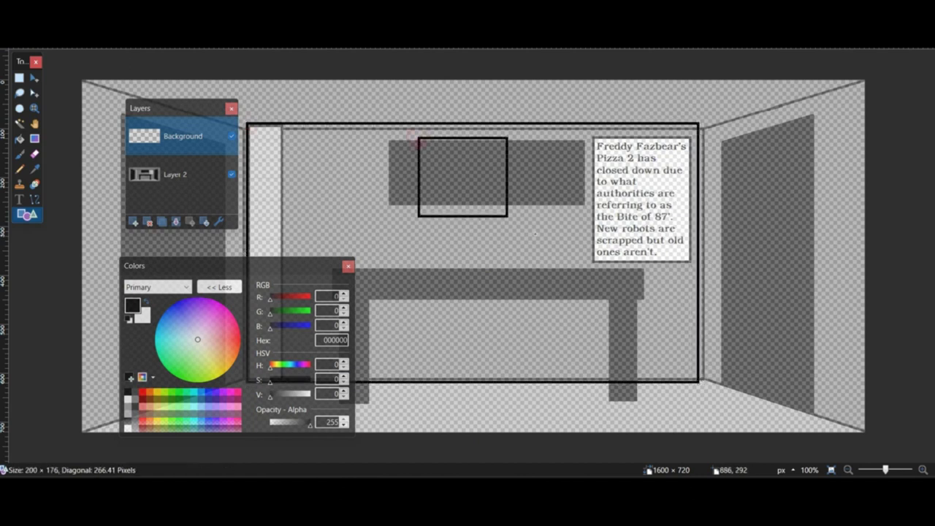
{"action": "key", "text": "Return"}
Step: Draw an inner window frame rectangle about 292 × 166 pixels inside the outer frame
{"action": "scroll", "coordinate": [490, 168], "scroll_direction": "up", "scroll_amount": 3, "text": "ctrl"}
{"action": "left_click_drag", "start_coordinate": [295, 96], "coordinate": [459, 232]}
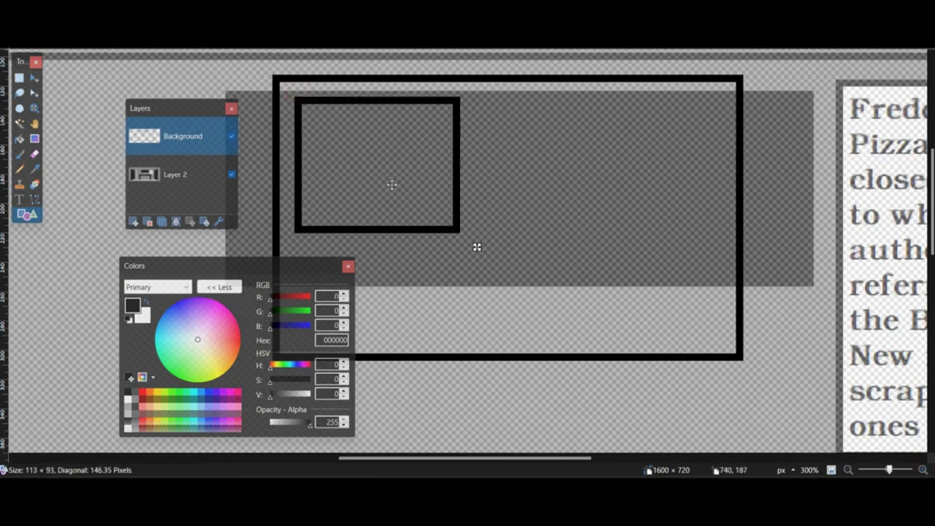
{"action": "left_click_drag", "start_coordinate": [377, 233], "coordinate": [644, 323]}
{"action": "left_click_drag", "start_coordinate": [460, 218], "coordinate": [722, 284]}
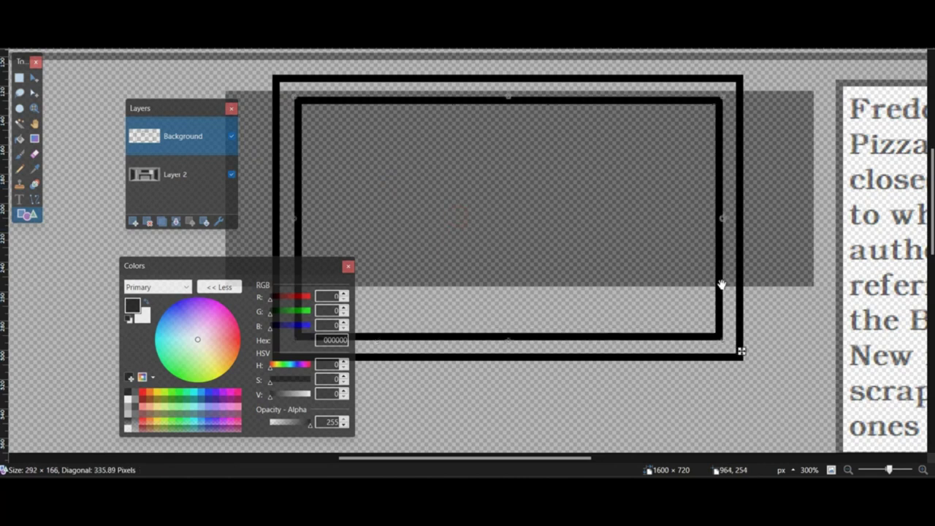
{"action": "key", "text": "Return"}
Step: Outline the desk's left leg with a rectangle and copy it over to the right leg's position
{"action": "scroll", "coordinate": [658, 293], "scroll_direction": "down", "scroll_amount": 3, "text": "ctrl"}
{"action": "scroll", "coordinate": [650, 292], "scroll_direction": "down", "scroll_amount": 3}
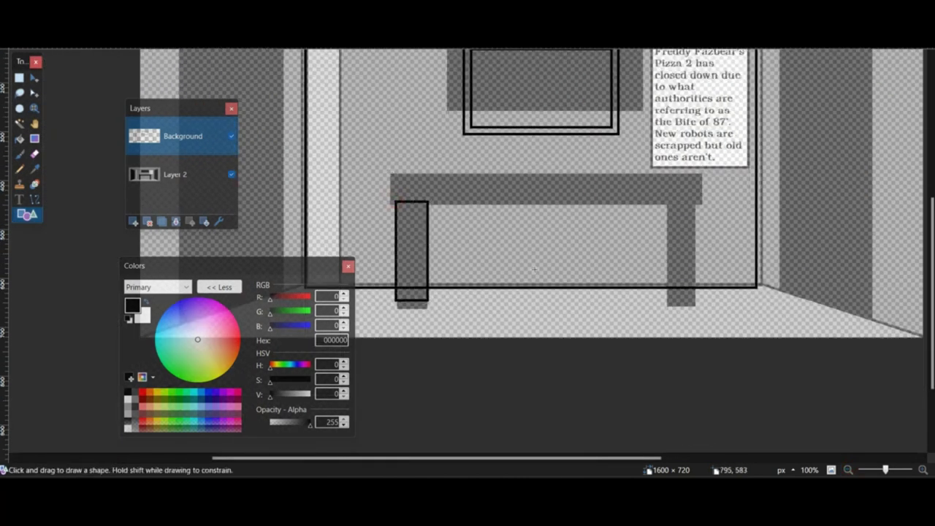
{"action": "middle_click_drag", "start_coordinate": [535, 269], "coordinate": [423, 274]}
{"action": "left_click", "coordinate": [19, 77]}
{"action": "left_click_drag", "start_coordinate": [274, 199], "coordinate": [329, 310]}
{"action": "key", "text": "ctrl+c"}
{"action": "key", "text": "ctrl+v"}
{"action": "left_click_drag", "start_coordinate": [307, 222], "coordinate": [577, 224]}
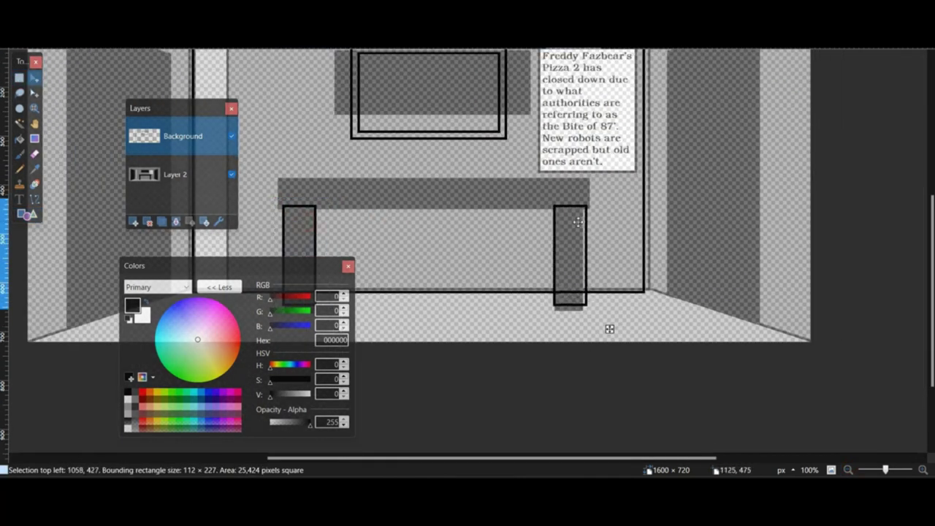
Step: Outline the desk's tabletop with a rectangle about 649 × 69 pixels across both legs
{"action": "scroll", "coordinate": [577, 221], "scroll_direction": "up", "scroll_amount": 2, "text": "ctrl"}
{"action": "key", "text": "o"}
{"action": "mouse_move", "coordinate": [333, 149]}
{"action": "left_mouse_down"}
{"action": "mouse_move", "coordinate": [914, 210]}
{"action": "mouse_move", "coordinate": [633, 210]}
{"action": "left_mouse_up"}
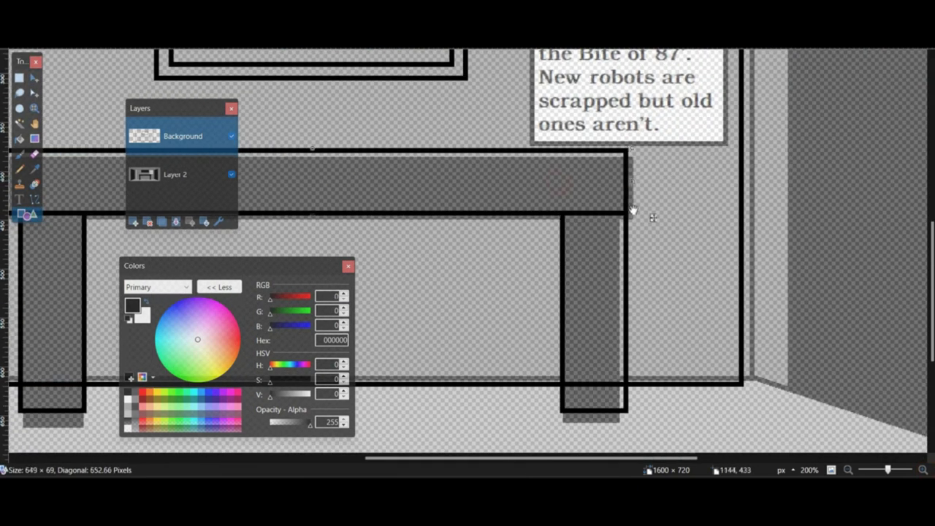
{"action": "key", "text": "Return"}
Step: Draw a rectangular drawer outline beneath the tabletop, against the desk's left leg
{"action": "middle_click_drag", "start_coordinate": [241, 255], "coordinate": [537, 236]}
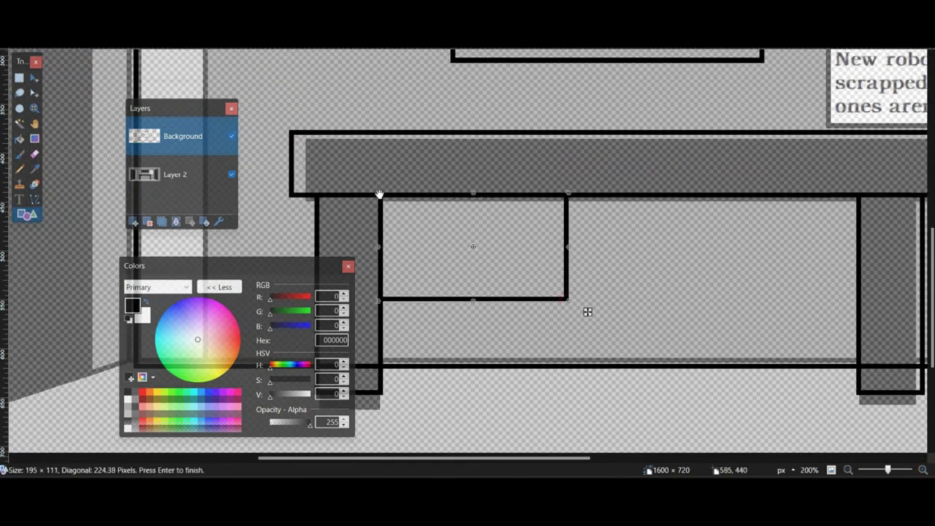
{"action": "left_click_drag", "start_coordinate": [593, 274], "coordinate": [584, 274]}
{"action": "key", "text": "Return"}
Step: Draw a wide rounded rectangle inside the drawer as its handle, plus a small rounded square above its left end
{"action": "key", "text": "ctrl+plus"}
{"action": "key", "text": "ctrl+plus"}
{"action": "left_click", "coordinate": [60, 33]}
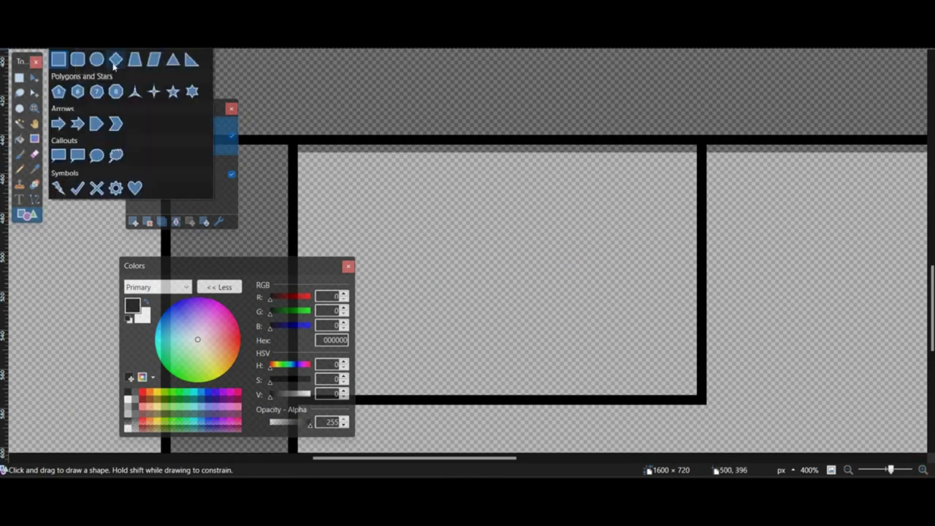
{"action": "left_click", "coordinate": [79, 60]}
{"action": "left_click_drag", "start_coordinate": [367, 259], "coordinate": [641, 334]}
Step: Select the small rounded square and move it closer to the left end of the drawer handle
{"action": "left_click", "coordinate": [19, 79]}
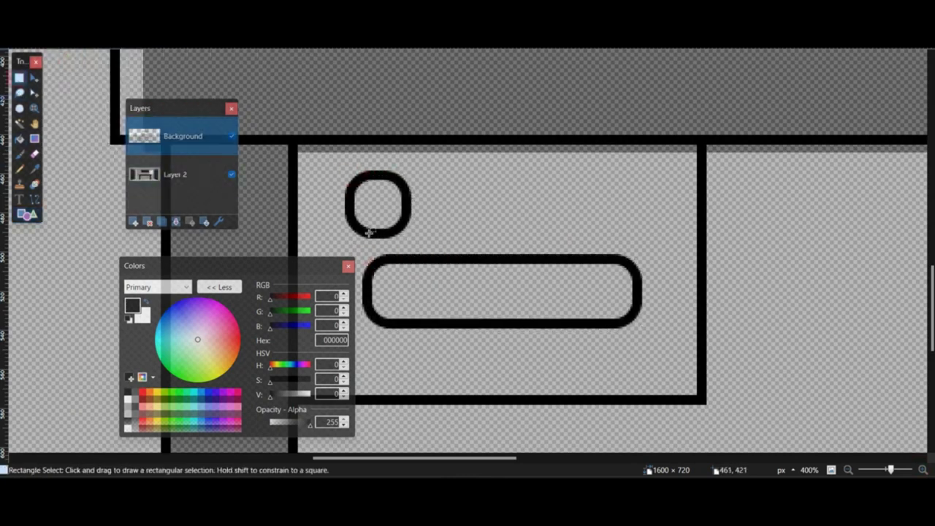
{"action": "middle_click_drag", "start_coordinate": [373, 421], "coordinate": [589, 183]}
{"action": "left_click_drag", "start_coordinate": [385, 182], "coordinate": [456, 237]}
{"action": "left_click_drag", "start_coordinate": [377, 183], "coordinate": [512, 222]}
{"action": "left_click", "coordinate": [34, 78]}
{"action": "left_click_drag", "start_coordinate": [445, 222], "coordinate": [445, 267]}
{"action": "key", "text": "ctrl+d"}
Step: Delete the lower part of the small rounded square and align the remaining arch with the handle's left end
{"action": "mouse_move", "coordinate": [631, 139]}
{"action": "middle_mouse_down"}
{"action": "mouse_move", "coordinate": [631, 257]}
{"action": "mouse_move", "coordinate": [417, 340]}
{"action": "middle_mouse_up"}
{"action": "left_click", "coordinate": [20, 79]}
{"action": "mouse_move", "coordinate": [329, 211]}
{"action": "left_mouse_down"}
{"action": "mouse_move", "coordinate": [444, 176]}
{"action": "mouse_move", "coordinate": [329, 130]}
{"action": "left_mouse_up"}
{"action": "key", "text": "Delete"}
{"action": "left_click", "coordinate": [35, 79]}
{"action": "left_click_drag", "start_coordinate": [365, 164], "coordinate": [383, 227]}
{"action": "key", "text": "ctrl+d"}
Step: Join the arch to the drawer handle with short black lines and delete the line dividing them
{"action": "key", "text": "o"}
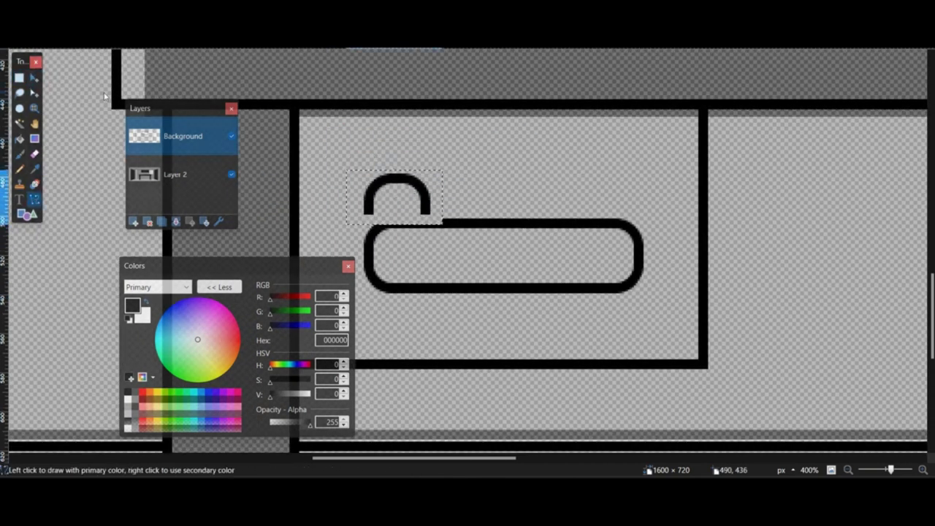
{"action": "key", "text": "s"}
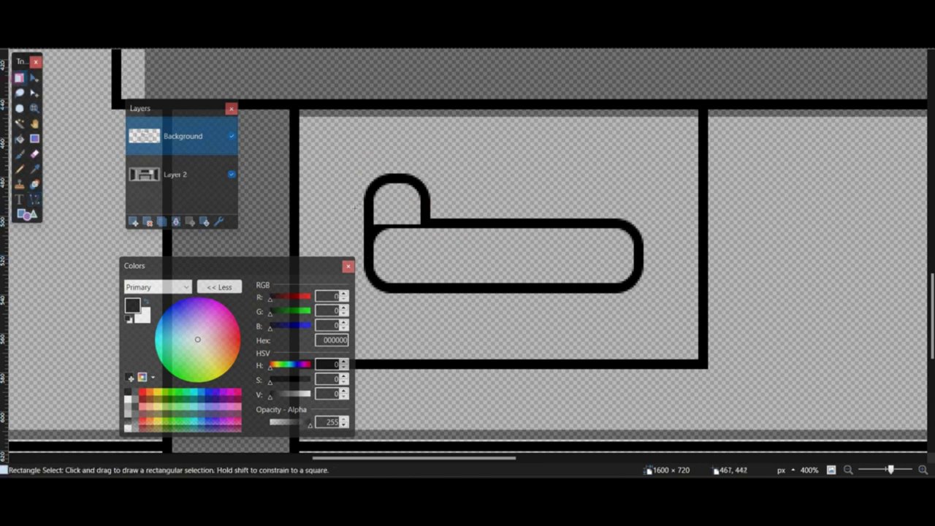
{"action": "left_click_drag", "start_coordinate": [374, 212], "coordinate": [418, 247]}
{"action": "key", "text": "Delete"}
Step: Copy the handle's arched left end to a new layer and place it mirrored at the handle's right end
{"action": "left_click_drag", "start_coordinate": [354, 156], "coordinate": [443, 312]}
{"action": "key", "text": "ctrl+c"}
{"action": "left_click", "coordinate": [134, 221]}
{"action": "key", "text": "ctrl+v"}
{"action": "key", "text": "ctrl+d"}
{"action": "left_click_drag", "start_coordinate": [585, 257], "coordinate": [700, 292]}
Step: Erase the overlapping handle lines inside the right arch on the Background layer and merge Layer 3 down
{"action": "key", "text": "alt+Page_Down"}
{"action": "key", "text": "e"}
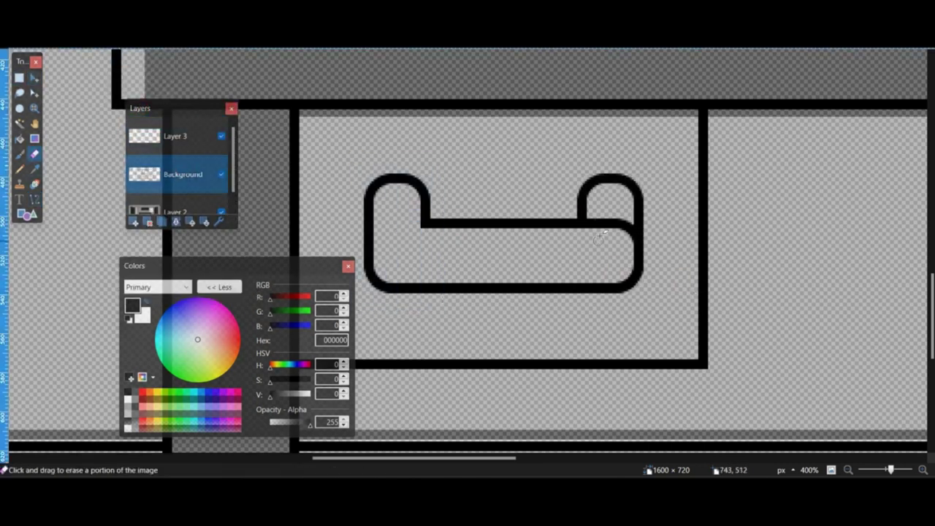
{"action": "left_click", "coordinate": [176, 135]}
{"action": "left_click", "coordinate": [177, 221]}
Step: Select the upper part of the drawer handle and move it down slightly to make the handle shallower
{"action": "scroll", "coordinate": [621, 280], "scroll_direction": "up", "scroll_amount": 1}
{"action": "left_click", "coordinate": [20, 78]}
{"action": "key", "text": "ctrl+a"}
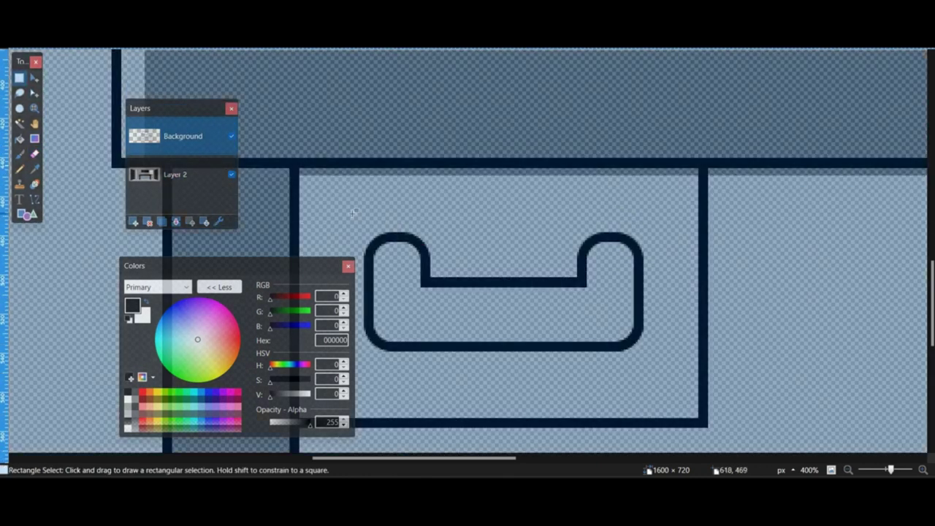
{"action": "left_click_drag", "start_coordinate": [335, 201], "coordinate": [678, 315]}
{"action": "key", "text": "m"}
{"action": "left_click_drag", "start_coordinate": [480, 272], "coordinate": [480, 282]}
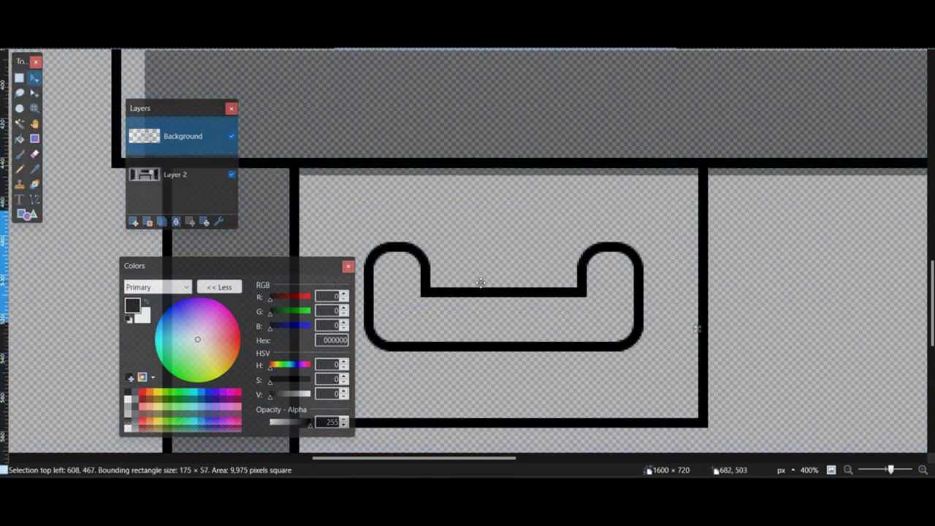
{"action": "key", "text": "ctrl+d"}
Step: Outline the Freddy Fazbear's Pizza 2 poster on the back wall with a black rectangle
{"action": "middle_click_drag", "start_coordinate": [603, 312], "coordinate": [515, 365]}
{"action": "key", "text": "ctrl+0"}
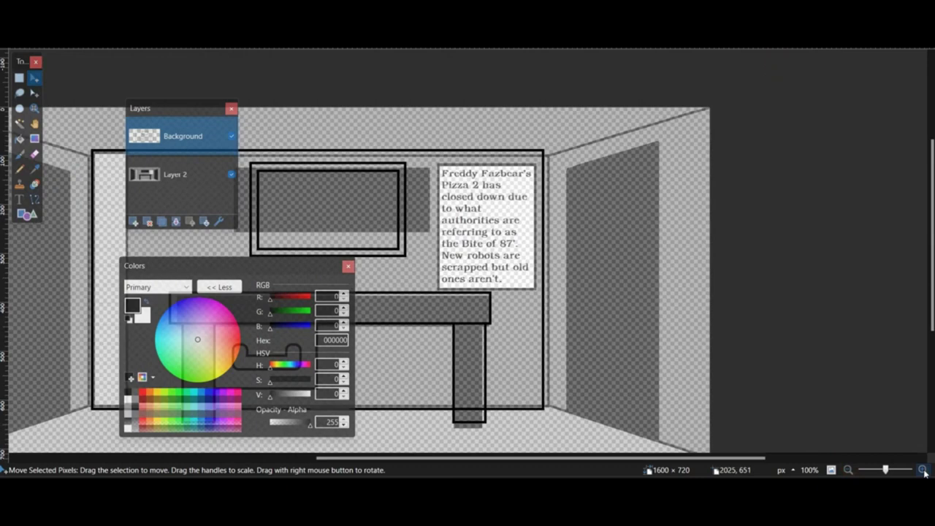
{"action": "double_click", "coordinate": [923, 471]}
{"action": "scroll", "coordinate": [175, 241], "scroll_direction": "up", "scroll_amount": 3}
{"action": "left_click", "coordinate": [27, 214]}
{"action": "left_click", "coordinate": [57, 44]}
{"action": "left_click", "coordinate": [59, 58]}
{"action": "mouse_move", "coordinate": [375, 161]}
{"action": "left_mouse_down"}
{"action": "mouse_move", "coordinate": [671, 300]}
{"action": "mouse_move", "coordinate": [669, 289]}
{"action": "left_mouse_up"}
Step: Draw black perspective lines from the back wall's two right corners to the canvas's upper and lower right corners
{"action": "scroll", "coordinate": [643, 292], "scroll_direction": "down", "scroll_amount": 4}
{"action": "scroll", "coordinate": [643, 279], "scroll_direction": "up", "scroll_amount": 3}
{"action": "left_click", "coordinate": [794, 309]}
{"action": "scroll", "coordinate": [793, 309], "scroll_direction": "right", "scroll_amount": 5}
{"action": "scroll", "coordinate": [793, 309], "scroll_direction": "up", "scroll_amount": 3}
{"action": "mouse_move", "coordinate": [379, 271]}
{"action": "left_mouse_down"}
{"action": "mouse_move", "coordinate": [887, 149]}
{"action": "mouse_move", "coordinate": [889, 140]}
{"action": "left_mouse_up"}
{"action": "left_click", "coordinate": [493, 241]}
{"action": "scroll", "coordinate": [493, 241], "scroll_direction": "down", "scroll_amount": 8}
{"action": "left_click_drag", "start_coordinate": [380, 167], "coordinate": [916, 327]}
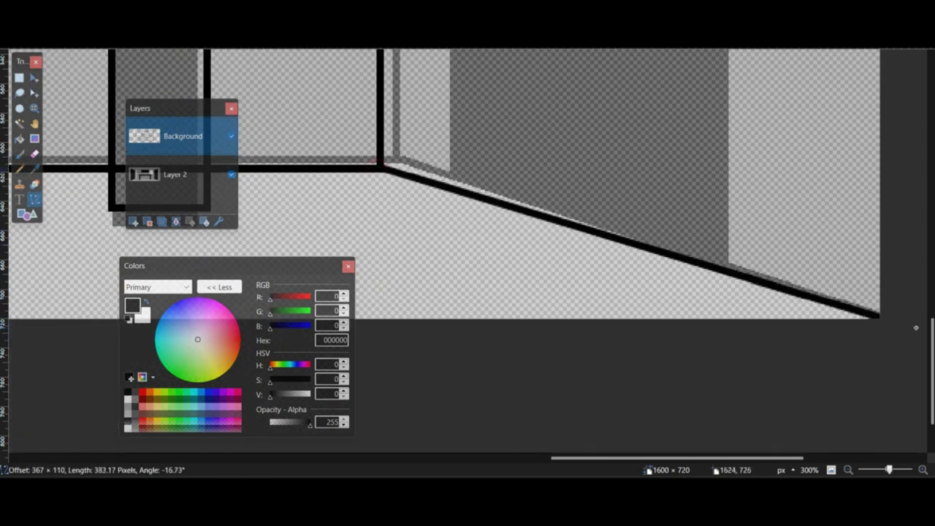
{"action": "left_click", "coordinate": [509, 154]}
Step: Draw the right doorway's outer frame with two vertical lines and a sloped top line about 212 pixels long
{"action": "scroll", "coordinate": [510, 154], "scroll_direction": "down", "scroll_amount": 2, "text": "ctrl"}
{"action": "scroll", "coordinate": [509, 154], "scroll_direction": "up", "scroll_amount": 2, "text": "ctrl"}
{"action": "scroll", "coordinate": [380, 346], "scroll_direction": "up", "scroll_amount": 6}
{"action": "left_click_drag", "start_coordinate": [381, 343], "coordinate": [380, 357]}
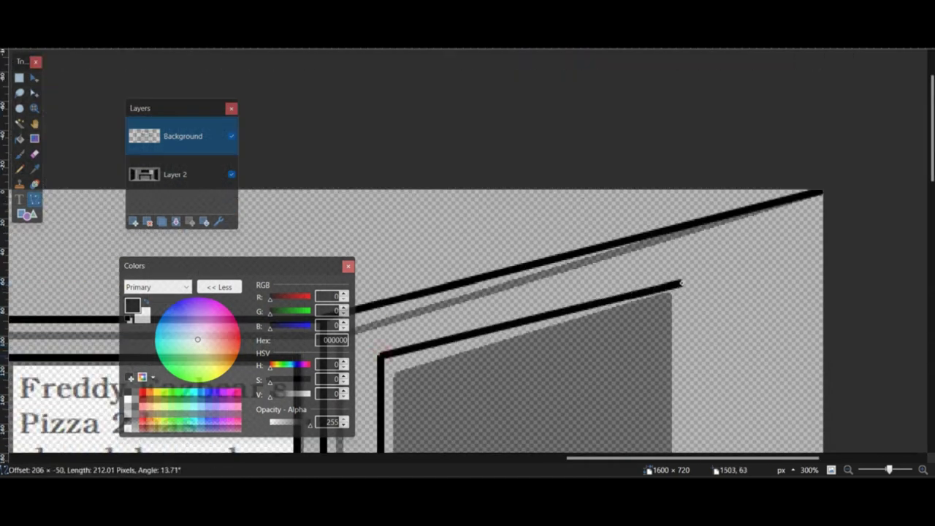
{"action": "left_click_drag", "start_coordinate": [691, 313], "coordinate": [691, 324]}
{"action": "scroll", "coordinate": [692, 315], "scroll_direction": "down", "scroll_amount": 12}
{"action": "scroll", "coordinate": [683, 292], "scroll_direction": "up", "scroll_amount": 10}
{"action": "left_click", "coordinate": [511, 220]}
Step: Draw the right doorway's inner frame with two vertical lines and a sloped top line inside the outer frame
{"action": "scroll", "coordinate": [409, 138], "scroll_direction": "down", "scroll_amount": 1}
{"action": "left_click_drag", "start_coordinate": [396, 180], "coordinate": [395, 176]}
{"action": "scroll", "coordinate": [395, 179], "scroll_direction": "down", "scroll_amount": 10}
{"action": "scroll", "coordinate": [396, 177], "scroll_direction": "down", "scroll_amount": 2}
{"action": "scroll", "coordinate": [674, 256], "scroll_direction": "up", "scroll_amount": 1}
{"action": "left_click_drag", "start_coordinate": [675, 257], "coordinate": [674, 256]}
{"action": "scroll", "coordinate": [674, 255], "scroll_direction": "up", "scroll_amount": 12}
{"action": "scroll", "coordinate": [674, 255], "scroll_direction": "up", "scroll_amount": 2}
{"action": "scroll", "coordinate": [680, 292], "scroll_direction": "down", "scroll_amount": 12}
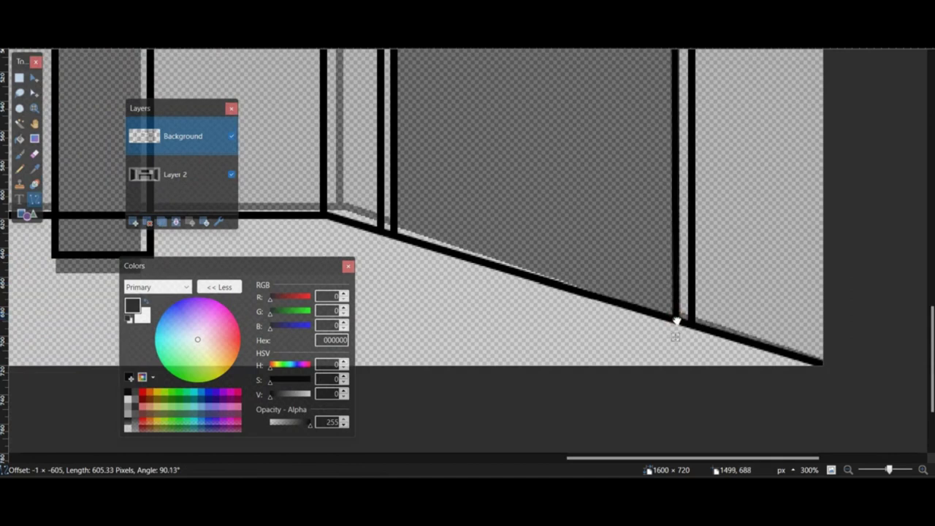
{"action": "left_click_drag", "start_coordinate": [677, 320], "coordinate": [677, 319]}
{"action": "scroll", "coordinate": [665, 209], "scroll_direction": "up", "scroll_amount": 12}
{"action": "left_click_drag", "start_coordinate": [674, 205], "coordinate": [674, 194]}
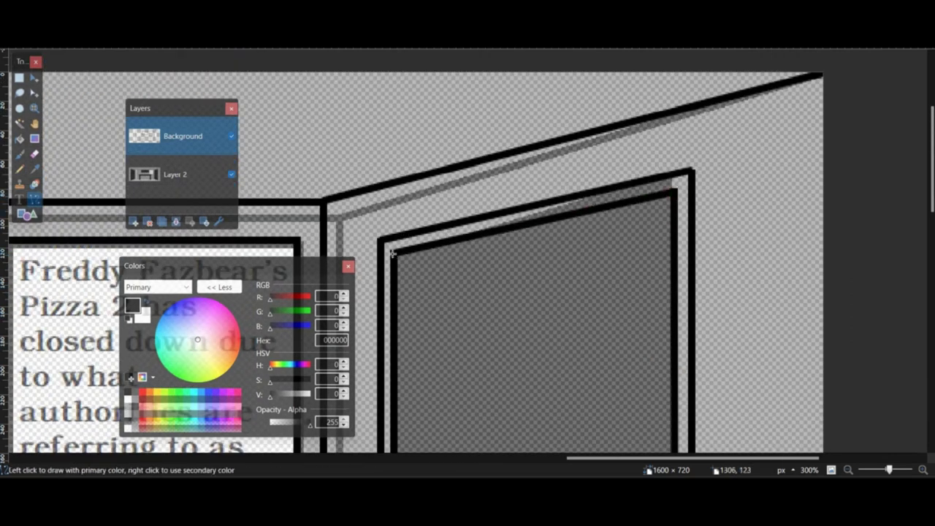
Step: Draw a four-sided perspective panel between the right doorway and the canvas edge, with a 144-pixel outer side
{"action": "scroll", "coordinate": [393, 254], "scroll_direction": "down", "scroll_amount": 4}
{"action": "scroll", "coordinate": [572, 303], "scroll_direction": "left", "scroll_amount": 5}
{"action": "scroll", "coordinate": [593, 168], "scroll_direction": "right", "scroll_amount": 9}
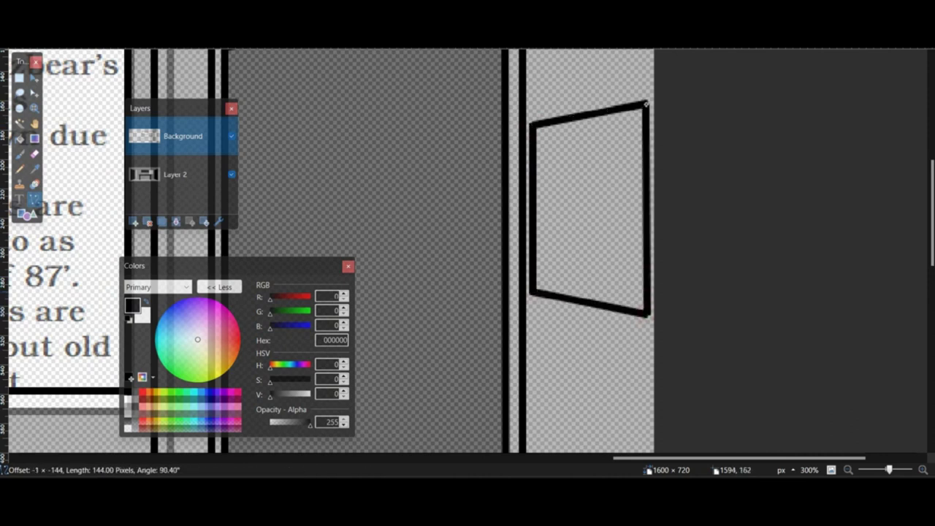
{"action": "key", "text": "Return"}
Step: Copy the right wall with its doorway and panel to a new layer and flip it onto the left side
{"action": "key", "text": "ctrl+b"}
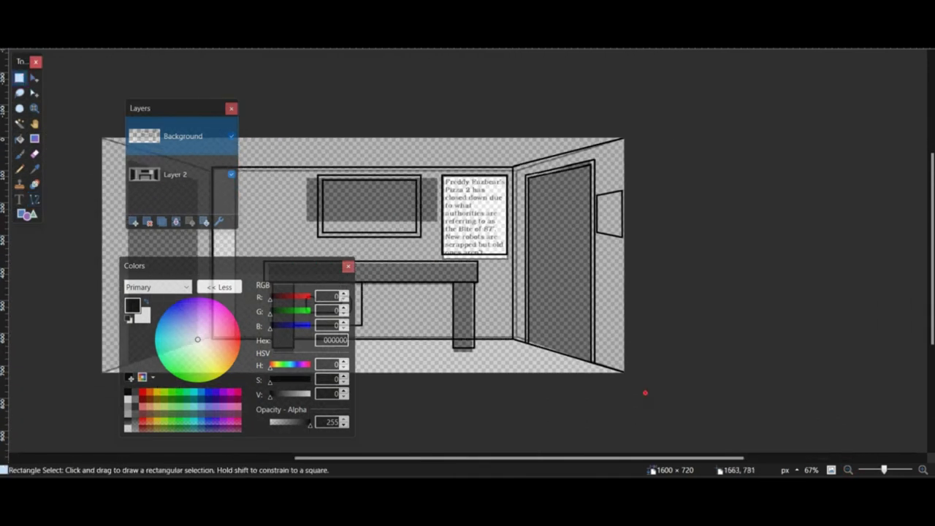
{"action": "left_click_drag", "start_coordinate": [646, 393], "coordinate": [510, 101]}
{"action": "key", "text": "ctrl+c"}
{"action": "left_click", "coordinate": [134, 222]}
{"action": "key", "text": "ctrl+v"}
{"action": "left_click", "coordinate": [117, 3]}
{"action": "left_click", "coordinate": [156, 111]}
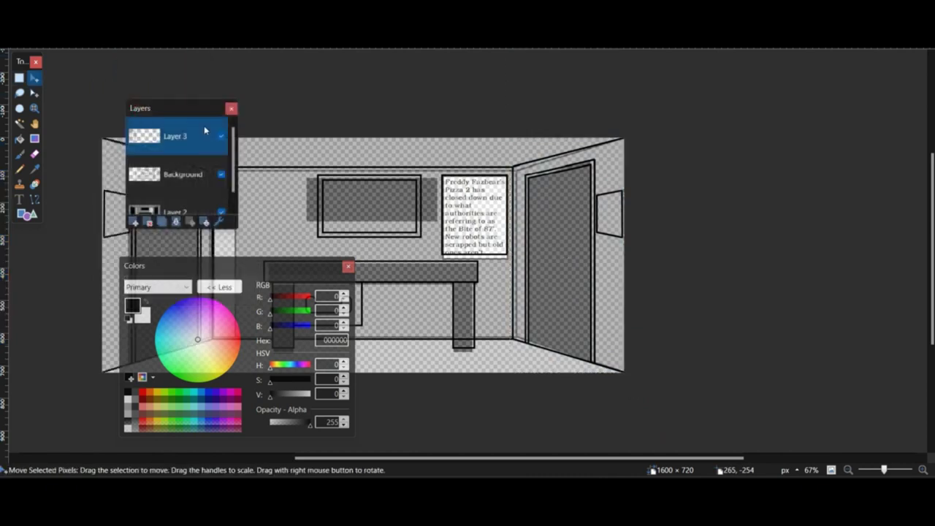
Step: Erase the surplus parts of the back wall's left edge line on the Background layer
{"action": "scroll", "coordinate": [365, 252], "scroll_direction": "left", "scroll_amount": 5}
{"action": "left_click", "coordinate": [923, 470]}
{"action": "left_click", "coordinate": [923, 470]}
{"action": "left_click", "coordinate": [184, 174]}
{"action": "left_click", "coordinate": [33, 154]}
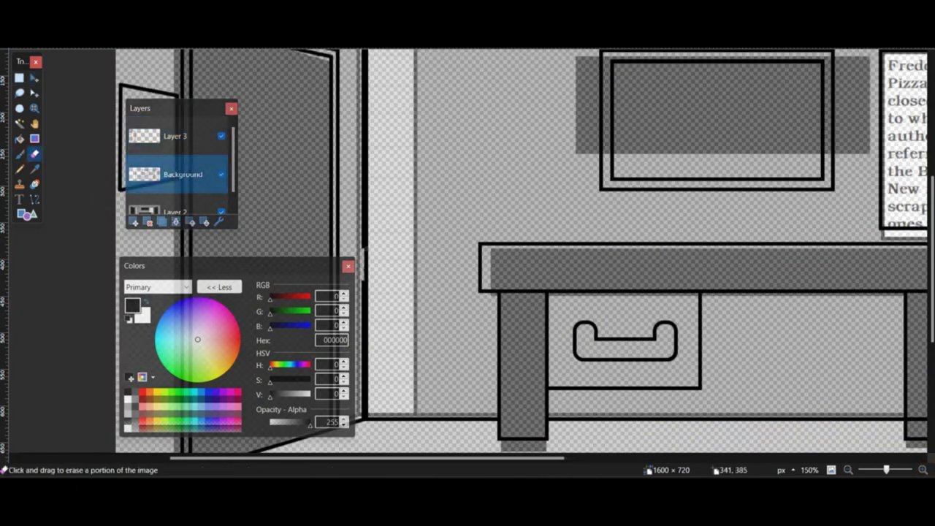
{"action": "scroll", "coordinate": [378, 194], "scroll_direction": "up", "scroll_amount": 3}
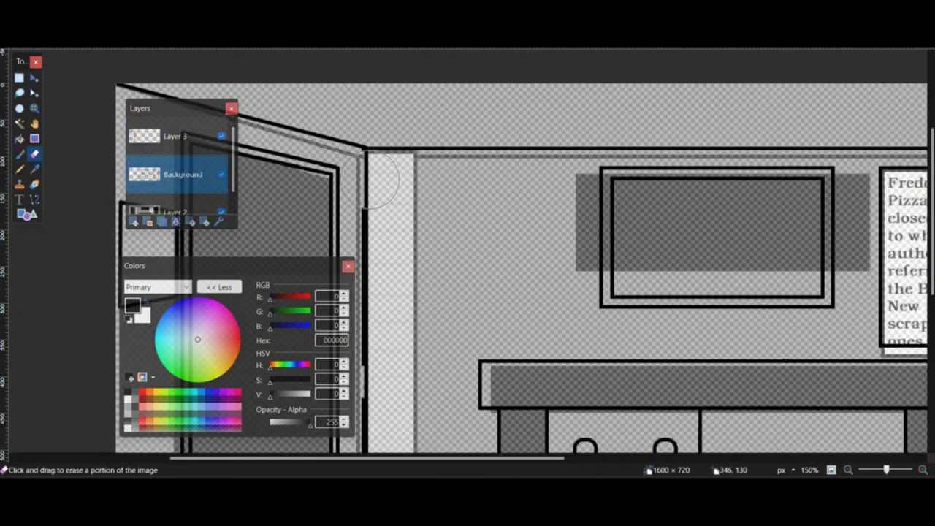
{"action": "scroll", "coordinate": [369, 179], "scroll_direction": "down", "scroll_amount": 7}
Step: Clean up the back wall's left corners with a smaller eraser and merge Layer 3 into the Background layer
{"action": "scroll", "coordinate": [377, 208], "scroll_direction": "up", "scroll_amount": 9, "text": "ctrl"}
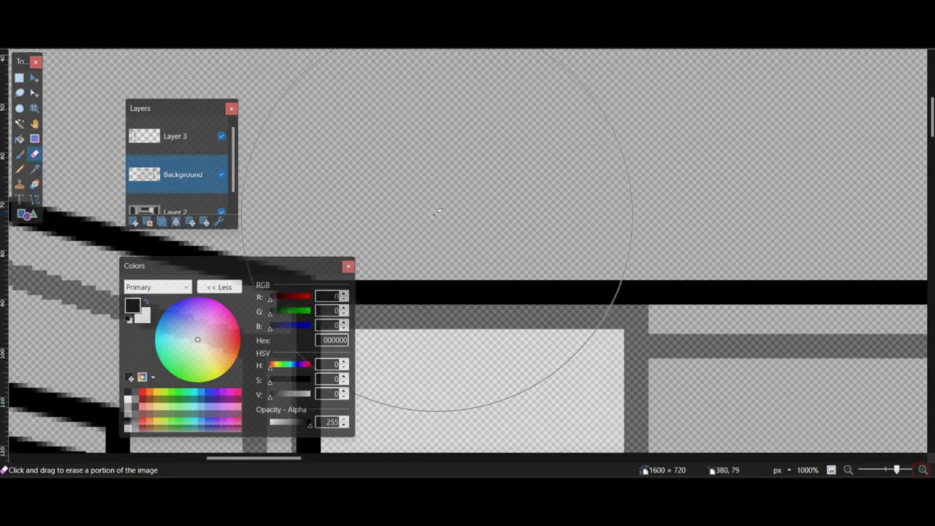
{"action": "scroll", "coordinate": [413, 135], "scroll_direction": "down", "scroll_amount": 15}
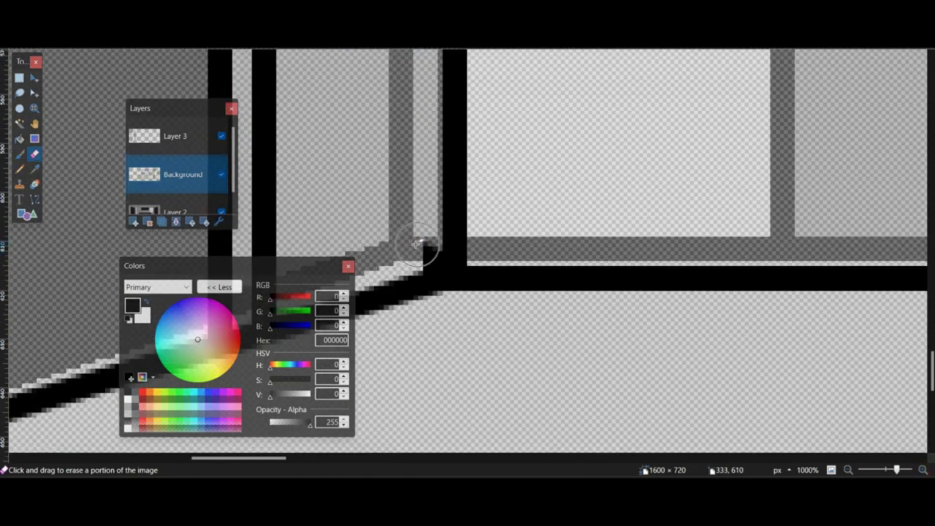
{"action": "left_click", "coordinate": [831, 470]}
{"action": "middle_click_drag", "start_coordinate": [592, 250], "coordinate": [477, 326]}
{"action": "left_click", "coordinate": [175, 137]}
{"action": "left_click", "coordinate": [177, 222]}
Step: Outline the pale pillar near the back wall's left edge with a tall rectangle and raise its upper end
{"action": "left_click", "coordinate": [28, 215]}
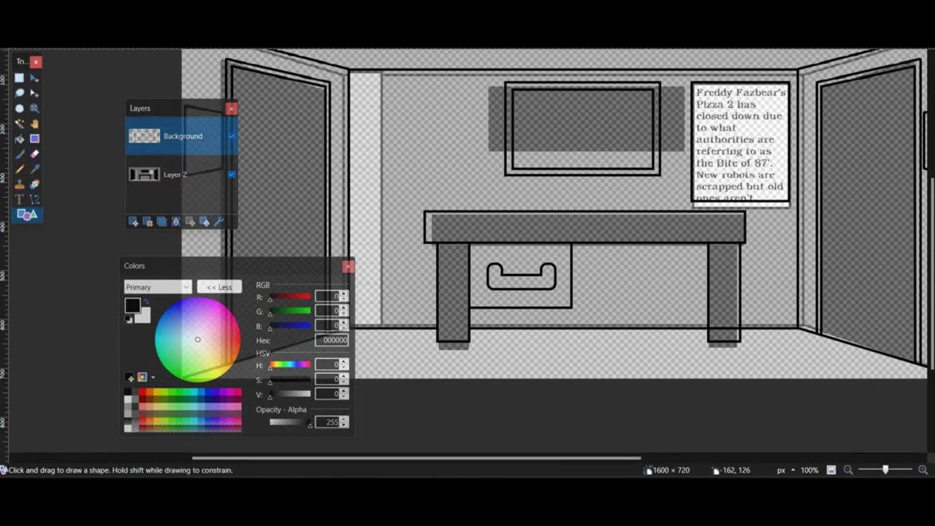
{"action": "scroll", "coordinate": [312, 143], "scroll_direction": "up", "scroll_amount": 2}
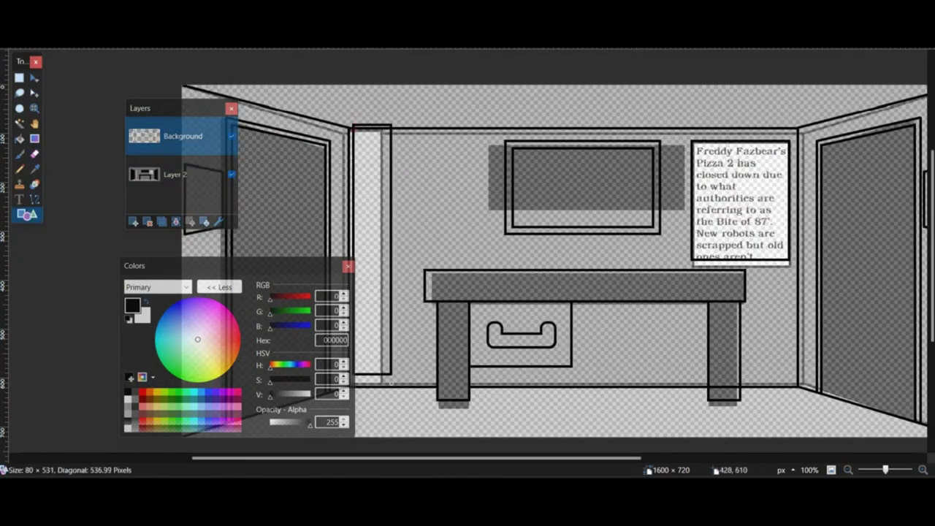
{"action": "scroll", "coordinate": [355, 209], "scroll_direction": "up", "scroll_amount": 5, "text": "ctrl"}
{"action": "key", "text": "s"}
{"action": "left_click", "coordinate": [34, 78]}
{"action": "left_click_drag", "start_coordinate": [363, 265], "coordinate": [363, 188]}
{"action": "key", "text": "ctrl+d"}
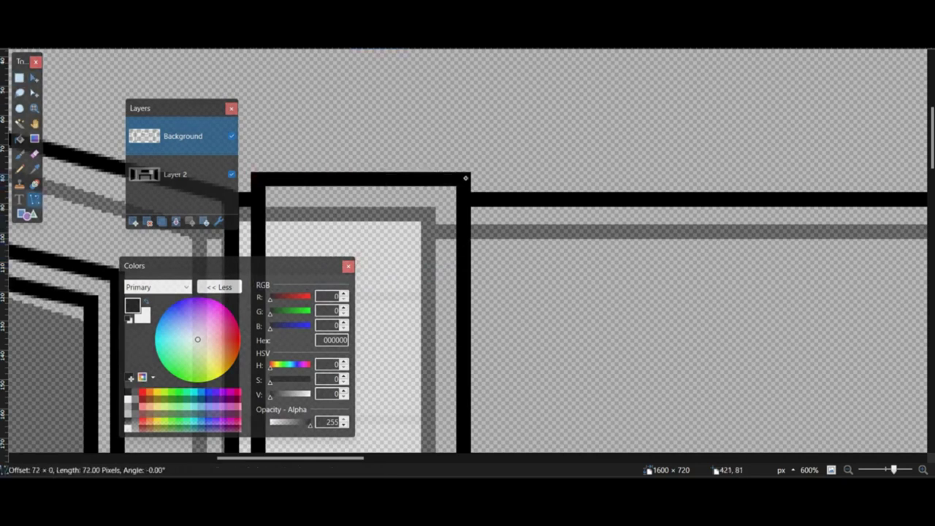
Step: Close the pillar's top with a 72-pixel line bent upward into an arch and trim its end with the eraser
{"action": "key", "text": "Return"}
{"action": "left_click_drag", "start_coordinate": [305, 154], "coordinate": [290, 193]}
{"action": "left_click", "coordinate": [34, 154]}
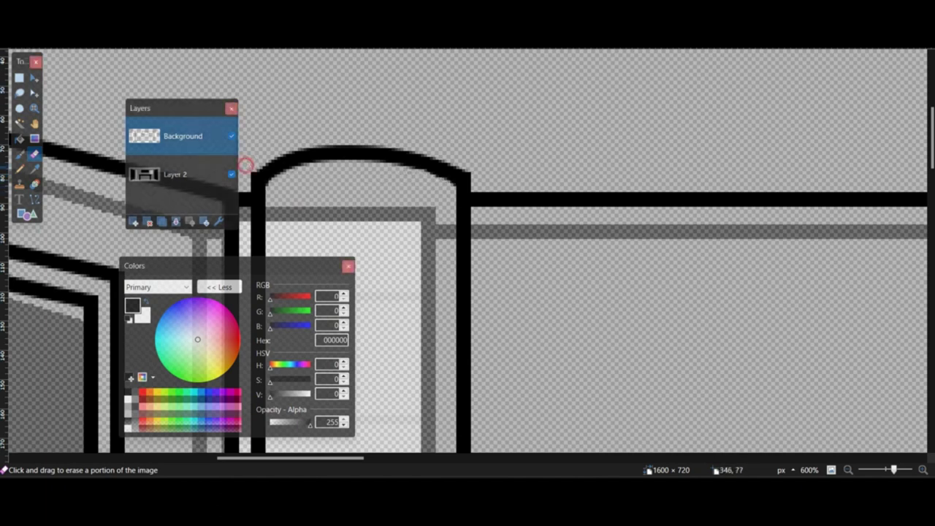
Step: Copy the pillar's top arch, flip it vertically and place it at the pillar's foot
{"action": "left_click", "coordinate": [19, 78]}
{"action": "left_click_drag", "start_coordinate": [253, 196], "coordinate": [470, 135]}
{"action": "key", "text": "ctrl+c"}
{"action": "key", "text": "ctrl+v"}
{"action": "left_click", "coordinate": [114, 7]}
{"action": "scroll", "coordinate": [546, 272], "scroll_direction": "down", "scroll_amount": 4}
{"action": "left_click_drag", "start_coordinate": [488, 292], "coordinate": [488, 264]}
Step: Erase the floor line where it crosses the pillar's foot on the Background layer
{"action": "left_click", "coordinate": [183, 174]}
{"action": "left_click", "coordinate": [34, 153]}
{"action": "left_click_drag", "start_coordinate": [399, 251], "coordinate": [389, 252]}
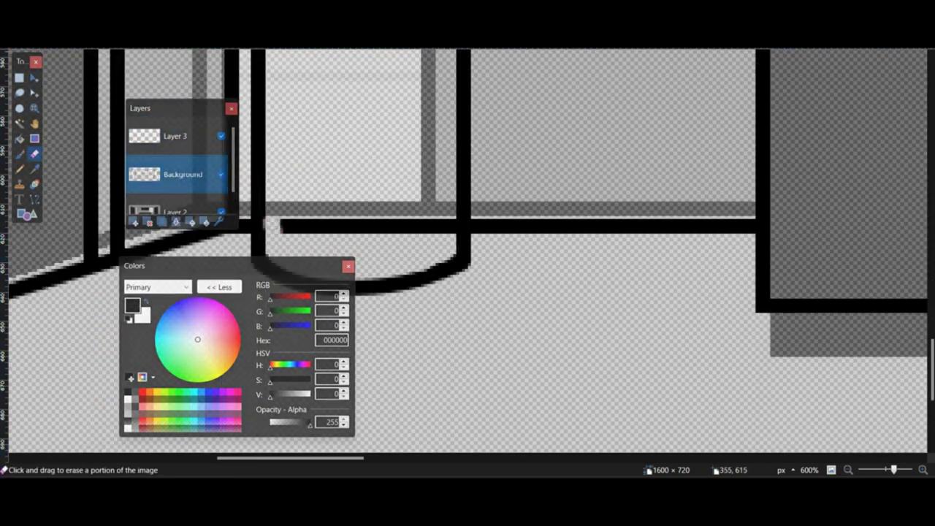
{"action": "key", "text": "s"}
{"action": "left_click_drag", "start_coordinate": [257, 124], "coordinate": [462, 199]}
{"action": "left_click", "coordinate": [31, 82]}
{"action": "left_click_drag", "start_coordinate": [355, 175], "coordinate": [355, 238]}
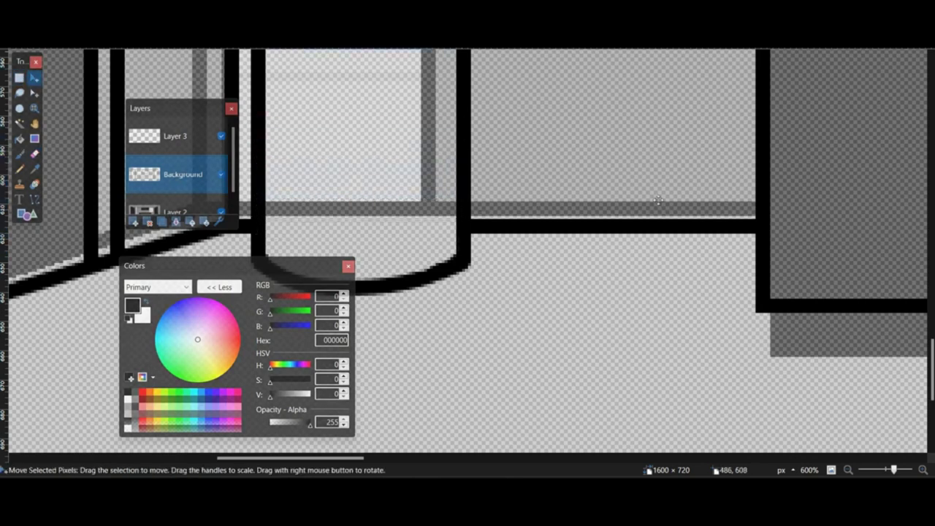
Step: Delete the traced reference Layer 2 and merge Layer 3 down into the Background layer
{"action": "scroll", "coordinate": [659, 201], "scroll_direction": "down", "scroll_amount": 8, "text": "ctrl"}
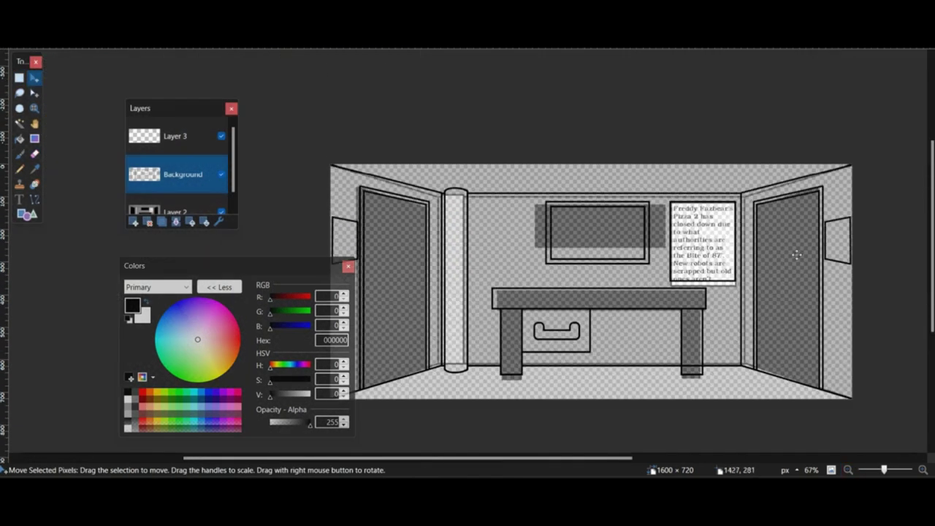
{"action": "scroll", "coordinate": [796, 255], "scroll_direction": "up", "scroll_amount": 5, "text": "ctrl"}
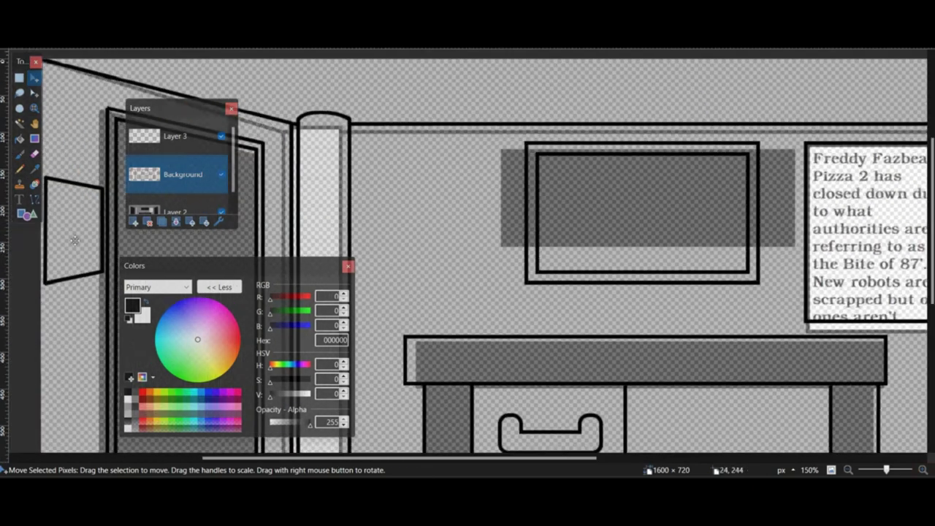
{"action": "left_click", "coordinate": [177, 210]}
{"action": "left_click", "coordinate": [148, 221]}
{"action": "left_click", "coordinate": [175, 136]}
{"action": "left_click", "coordinate": [175, 222]}
Step: Paint two branching black cracks running down from the back wall's ceiling line, one near the pillar and one between the frame and the poster
{"action": "middle_click_drag", "start_coordinate": [83, 176], "coordinate": [52, 194]}
{"action": "left_click", "coordinate": [20, 154]}
{"action": "scroll", "coordinate": [386, 153], "scroll_direction": "up", "scroll_amount": 4, "text": "ctrl"}
{"action": "left_click_drag", "start_coordinate": [403, 118], "coordinate": [374, 272]}
{"action": "scroll", "coordinate": [536, 169], "scroll_direction": "right", "scroll_amount": 10, "text": "shift"}
{"action": "left_click_drag", "start_coordinate": [458, 115], "coordinate": [403, 293]}
Step: Paint a black crack rising from the floor line near the back wall's right corner and a small one under the desk
{"action": "scroll", "coordinate": [467, 219], "scroll_direction": "down", "scroll_amount": 12}
{"action": "scroll", "coordinate": [451, 261], "scroll_direction": "right", "scroll_amount": 4, "text": "shift"}
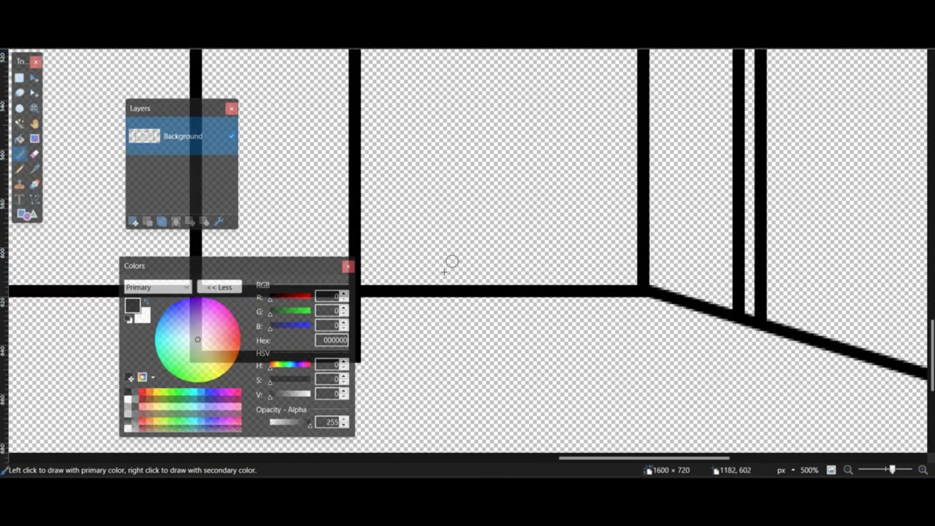
{"action": "left_click_drag", "start_coordinate": [555, 217], "coordinate": [563, 217]}
{"action": "left_click_drag", "start_coordinate": [469, 264], "coordinate": [419, 245]}
{"action": "mouse_move", "coordinate": [51, 208]}
{"action": "middle_mouse_down"}
{"action": "mouse_move", "coordinate": [875, 370]}
{"action": "mouse_move", "coordinate": [736, 397]}
{"action": "middle_mouse_up"}
{"action": "mouse_move", "coordinate": [480, 283]}
{"action": "left_mouse_down"}
{"action": "mouse_move", "coordinate": [518, 217]}
{"action": "mouse_move", "coordinate": [470, 210]}
{"action": "left_mouse_up"}
{"action": "middle_click_drag", "start_coordinate": [521, 259], "coordinate": [340, 179]}
{"action": "left_click", "coordinate": [34, 154]}
{"action": "left_click_drag", "start_coordinate": [294, 127], "coordinate": [295, 147]}
Step: Paint a branching black crack low on the left wall between the door and the pillar
{"action": "scroll", "coordinate": [303, 142], "scroll_direction": "left", "scroll_amount": 12}
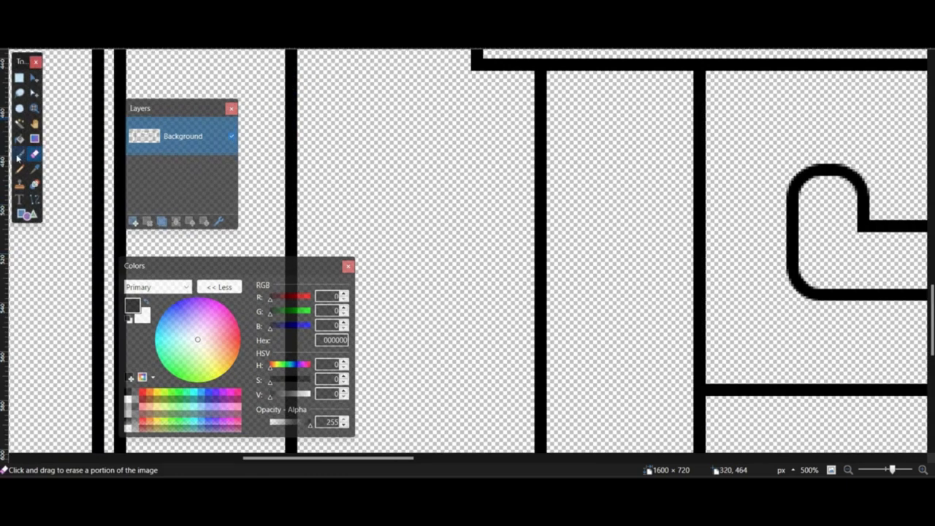
{"action": "left_click", "coordinate": [20, 154]}
{"action": "scroll", "coordinate": [566, 358], "scroll_direction": "up", "scroll_amount": 8}
{"action": "scroll", "coordinate": [565, 357], "scroll_direction": "down", "scroll_amount": 10}
{"action": "left_click_drag", "start_coordinate": [467, 202], "coordinate": [488, 271]}
{"action": "scroll", "coordinate": [491, 350], "scroll_direction": "down", "scroll_amount": 3}
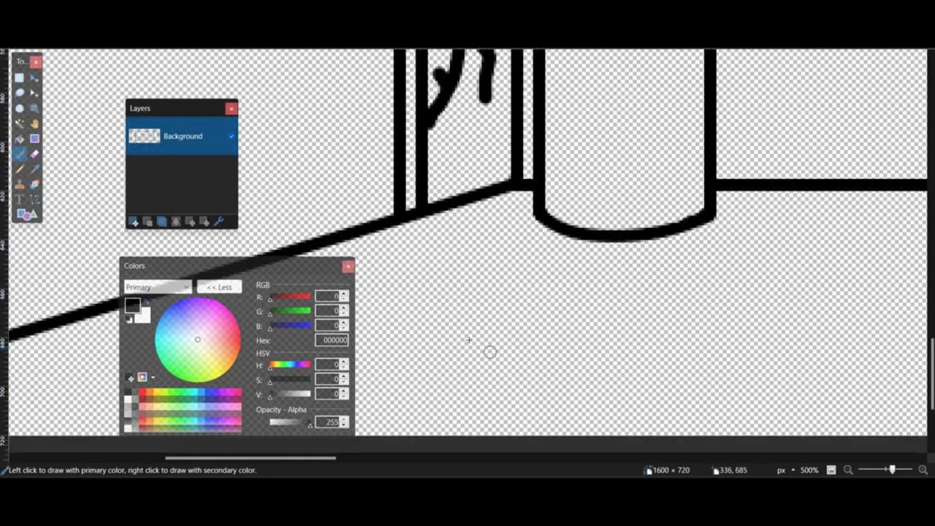
Step: Paint branching black cracks in the left wall's upper corner and at the ceiling's upper edge
{"action": "scroll", "coordinate": [468, 322], "scroll_direction": "left", "scroll_amount": 11}
{"action": "scroll", "coordinate": [419, 253], "scroll_direction": "up", "scroll_amount": 20}
{"action": "left_click_drag", "start_coordinate": [308, 159], "coordinate": [436, 336]}
{"action": "scroll", "coordinate": [580, 180], "scroll_direction": "right", "scroll_amount": 5, "text": "shift"}
{"action": "scroll", "coordinate": [580, 180], "scroll_direction": "up", "scroll_amount": 1}
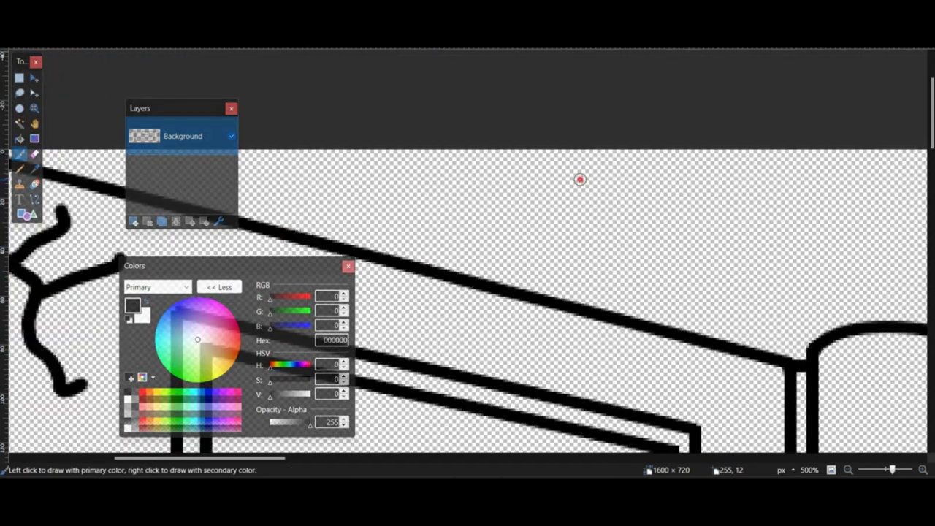
{"action": "left_click_drag", "start_coordinate": [568, 160], "coordinate": [548, 149]}
Step: Select the back wall with the Magic Wand and paint it gray 808080 with a large brush
{"action": "left_click", "coordinate": [849, 470]}
{"action": "left_click", "coordinate": [849, 470]}
{"action": "left_click", "coordinate": [849, 469]}
{"action": "scroll", "coordinate": [512, 293], "scroll_direction": "down", "scroll_amount": 3}
{"action": "scroll", "coordinate": [512, 292], "scroll_direction": "right", "scroll_amount": 6}
{"action": "left_click", "coordinate": [19, 124]}
{"action": "left_click", "coordinate": [136, 400]}
{"action": "left_click", "coordinate": [439, 244]}
{"action": "scroll", "coordinate": [333, 120], "scroll_direction": "up", "scroll_amount": 6, "text": "ctrl"}
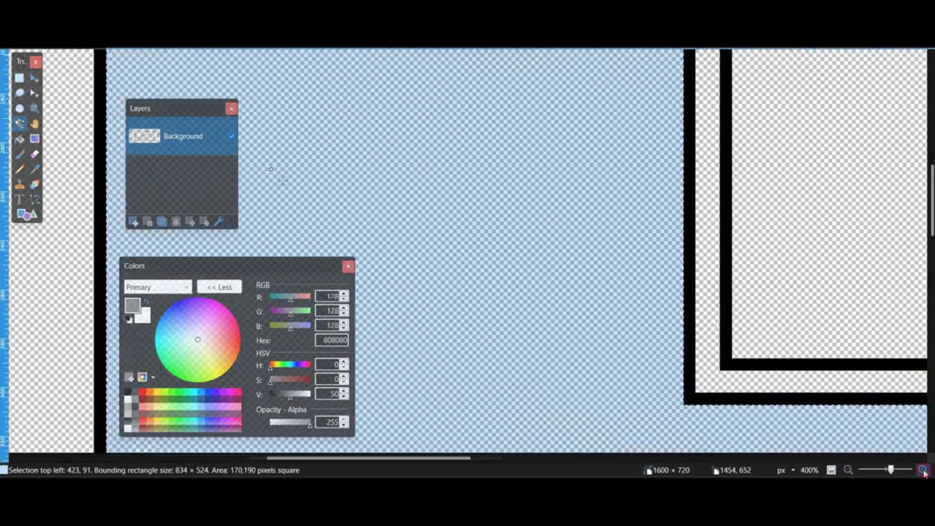
{"action": "left_click", "coordinate": [19, 154]}
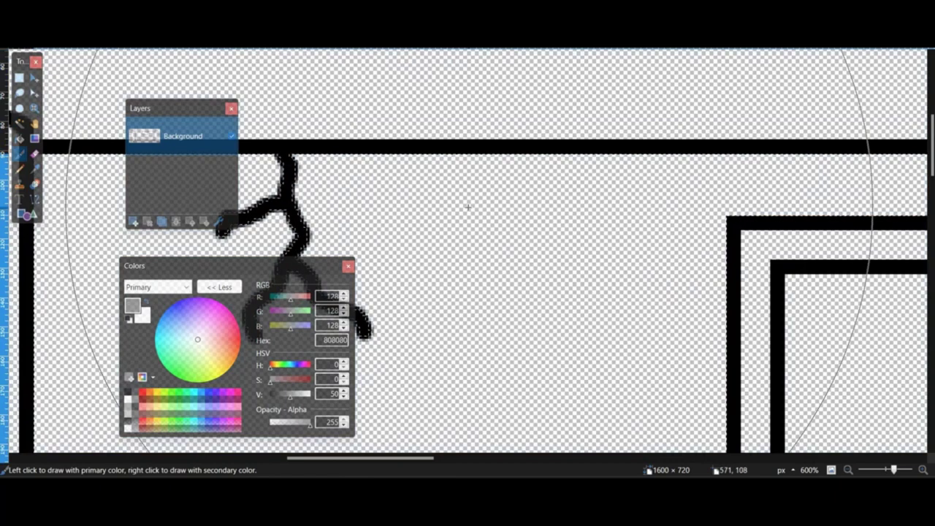
{"action": "left_click_drag", "start_coordinate": [468, 207], "coordinate": [80, 246]}
{"action": "left_click", "coordinate": [849, 470]}
{"action": "left_click", "coordinate": [848, 470]}
{"action": "left_click", "coordinate": [849, 470]}
{"action": "left_click", "coordinate": [848, 470]}
{"action": "left_click", "coordinate": [848, 470]}
{"action": "left_click_drag", "start_coordinate": [747, 100], "coordinate": [782, 110]}
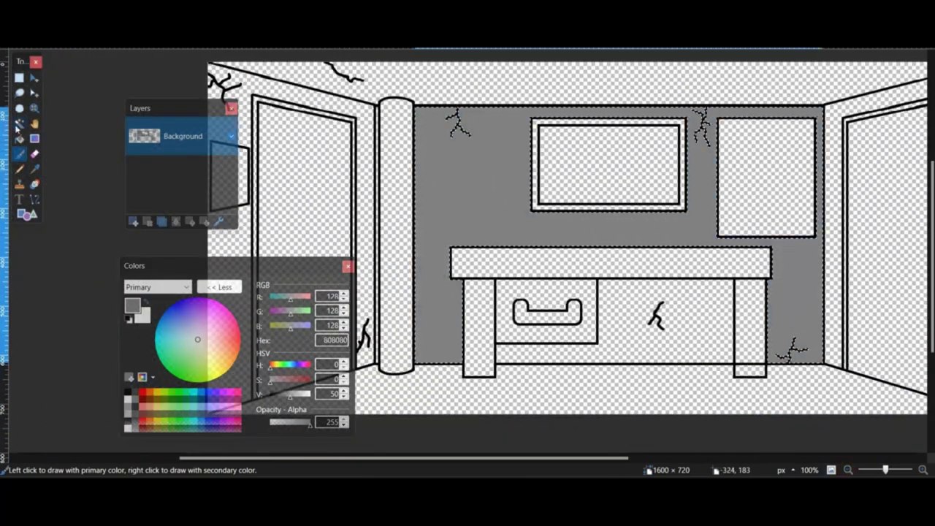
Step: Add both side walls, the strip beside the pillar and the area under the desk to the selection and paint them gray 808080
{"action": "left_click", "coordinate": [20, 123]}
{"action": "left_click", "coordinate": [303, 93], "text": "ctrl"}
{"action": "left_click", "coordinate": [377, 122], "text": "ctrl"}
{"action": "mouse_move", "coordinate": [546, 242]}
{"action": "middle_mouse_down"}
{"action": "mouse_move", "coordinate": [591, 217]}
{"action": "mouse_move", "coordinate": [268, 267]}
{"action": "middle_mouse_up"}
{"action": "left_click", "coordinate": [363, 373], "text": "ctrl"}
{"action": "left_click", "coordinate": [684, 250], "text": "ctrl"}
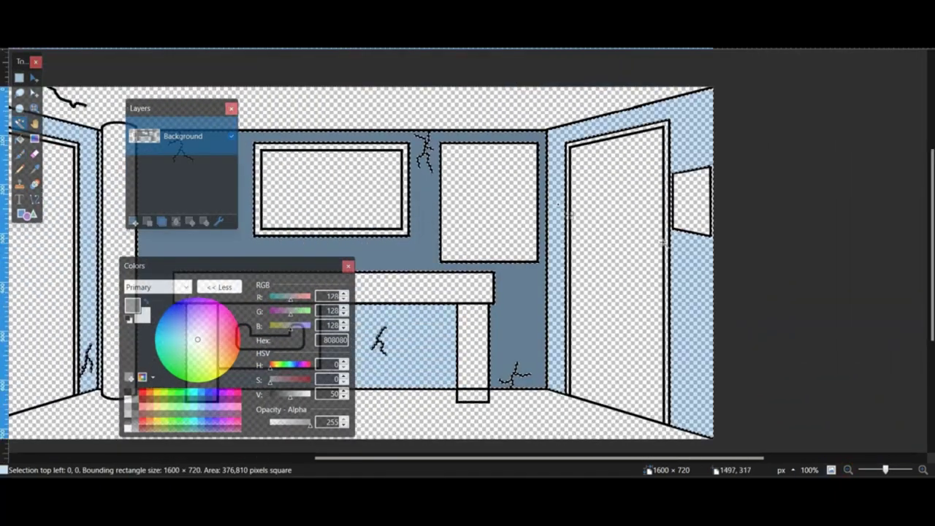
{"action": "middle_click_drag", "start_coordinate": [345, 227], "coordinate": [525, 139]}
{"action": "left_click", "coordinate": [20, 154]}
{"action": "scroll", "coordinate": [109, 218], "scroll_direction": "up", "scroll_amount": 3}
Step: Add the ceiling and the remaining area at the image's left edge to the selection, paint them gray 808080 and deselect
{"action": "left_click", "coordinate": [20, 125]}
{"action": "left_click", "coordinate": [348, 193], "text": "ctrl"}
{"action": "left_click", "coordinate": [20, 154]}
{"action": "mouse_move", "coordinate": [389, 198]}
{"action": "left_mouse_down"}
{"action": "mouse_move", "coordinate": [115, 160]}
{"action": "mouse_move", "coordinate": [120, 293]}
{"action": "left_mouse_up"}
{"action": "scroll", "coordinate": [117, 160], "scroll_direction": "down", "scroll_amount": 3}
{"action": "left_click", "coordinate": [20, 125]}
{"action": "left_click", "coordinate": [112, 78], "text": "ctrl"}
{"action": "left_click", "coordinate": [20, 154]}
{"action": "mouse_move", "coordinate": [267, 249]}
{"action": "left_mouse_down"}
{"action": "mouse_move", "coordinate": [445, 252]}
{"action": "mouse_move", "coordinate": [878, 100]}
{"action": "mouse_move", "coordinate": [453, 81]}
{"action": "left_mouse_up"}
{"action": "scroll", "coordinate": [265, 254], "scroll_direction": "up", "scroll_amount": 3}
{"action": "key", "text": "ctrl+d"}
Step: Clear the floor line inside the desk's right leg using a selection of the leg's blank pixels
{"action": "scroll", "coordinate": [265, 254], "scroll_direction": "down", "scroll_amount": 3}
{"action": "mouse_move", "coordinate": [475, 259]}
{"action": "middle_mouse_down"}
{"action": "mouse_move", "coordinate": [777, 301]}
{"action": "mouse_move", "coordinate": [772, 431]}
{"action": "middle_mouse_up"}
{"action": "scroll", "coordinate": [454, 273], "scroll_direction": "up", "scroll_amount": 5, "text": "ctrl"}
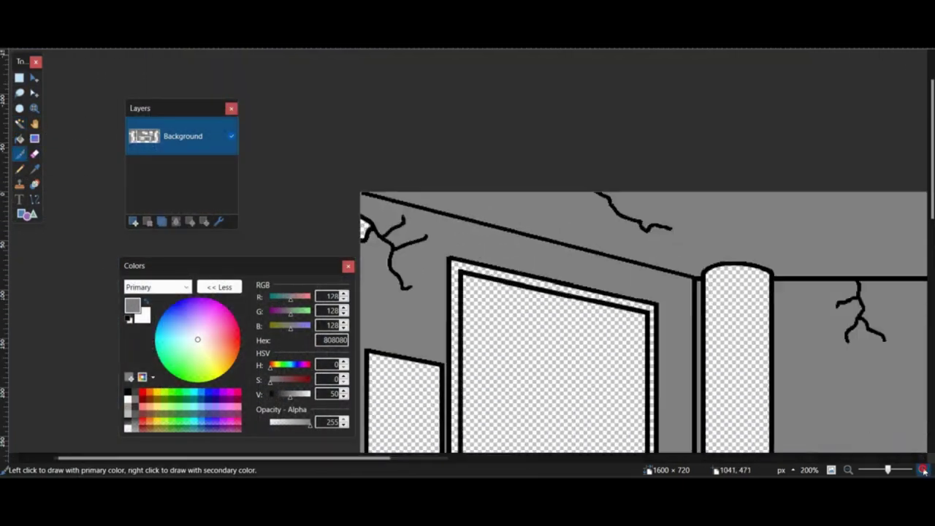
{"action": "middle_click_drag", "start_coordinate": [453, 273], "coordinate": [568, 305]}
{"action": "left_click", "coordinate": [20, 124]}
{"action": "left_click", "coordinate": [848, 470]}
{"action": "left_click", "coordinate": [848, 471]}
{"action": "middle_click_drag", "start_coordinate": [818, 380], "coordinate": [200, 253]}
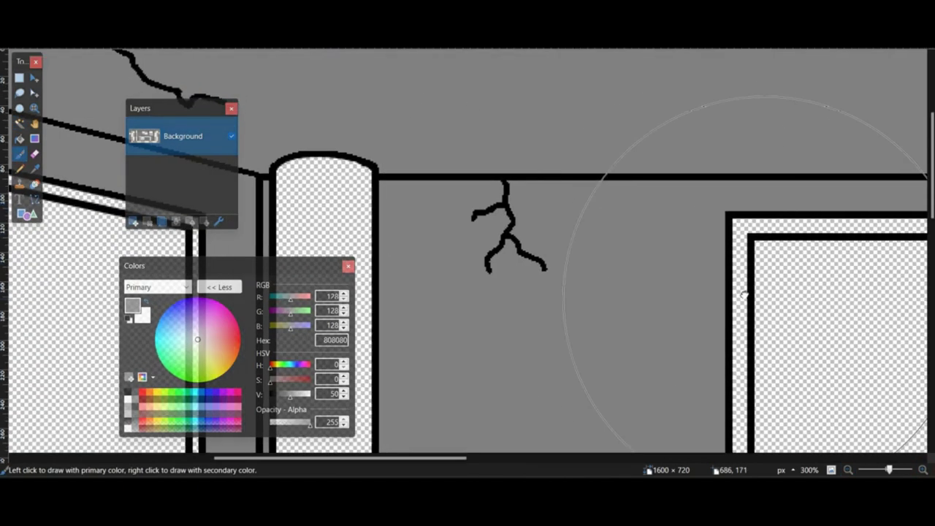
{"action": "middle_click_drag", "start_coordinate": [746, 402], "coordinate": [672, 74]}
{"action": "middle_click_drag", "start_coordinate": [277, 439], "coordinate": [194, 78]}
{"action": "middle_click_drag", "start_coordinate": [903, 92], "coordinate": [14, 54]}
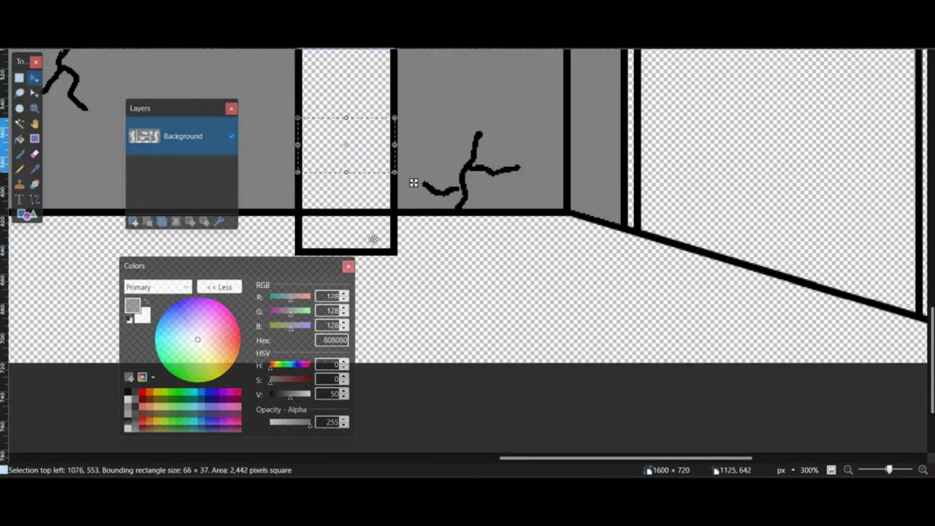
{"action": "left_click", "coordinate": [848, 470]}
{"action": "left_click", "coordinate": [848, 471]}
{"action": "left_click", "coordinate": [848, 470]}
{"action": "middle_click_drag", "start_coordinate": [557, 278], "coordinate": [917, 464]}
Step: Set the primary colour to dark gray 444444 and pencil a strip separating the crack near the pillar from the ceiling line
{"action": "left_click_drag", "start_coordinate": [290, 395], "coordinate": [282, 395]}
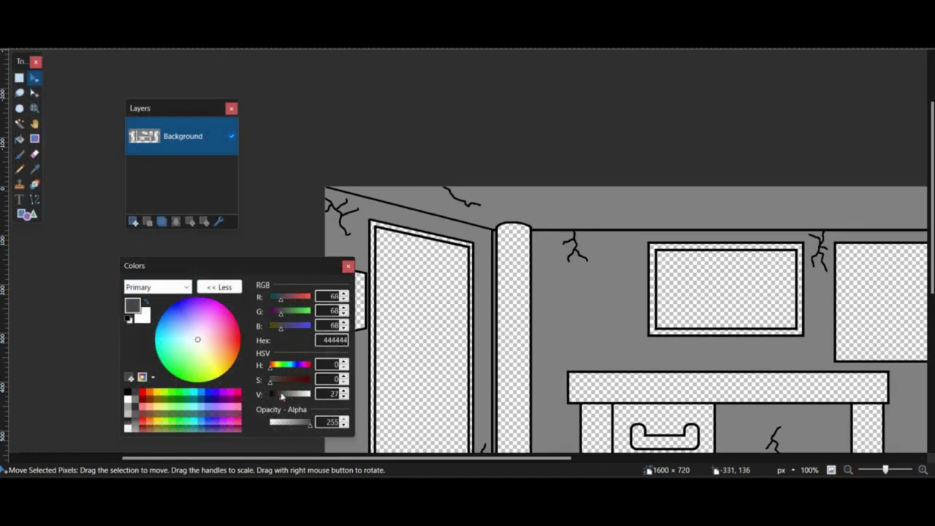
{"action": "middle_click_drag", "start_coordinate": [504, 307], "coordinate": [557, 293]}
{"action": "left_click", "coordinate": [922, 471]}
{"action": "left_click", "coordinate": [922, 472]}
{"action": "left_click", "coordinate": [922, 471]}
{"action": "left_click", "coordinate": [922, 472]}
{"action": "left_click", "coordinate": [922, 471]}
{"action": "left_click", "coordinate": [922, 471]}
{"action": "middle_click_drag", "start_coordinate": [526, 124], "coordinate": [526, 395]}
{"action": "middle_click_drag", "start_coordinate": [547, 186], "coordinate": [75, 184]}
{"action": "middle_click_drag", "start_coordinate": [665, 239], "coordinate": [74, 80]}
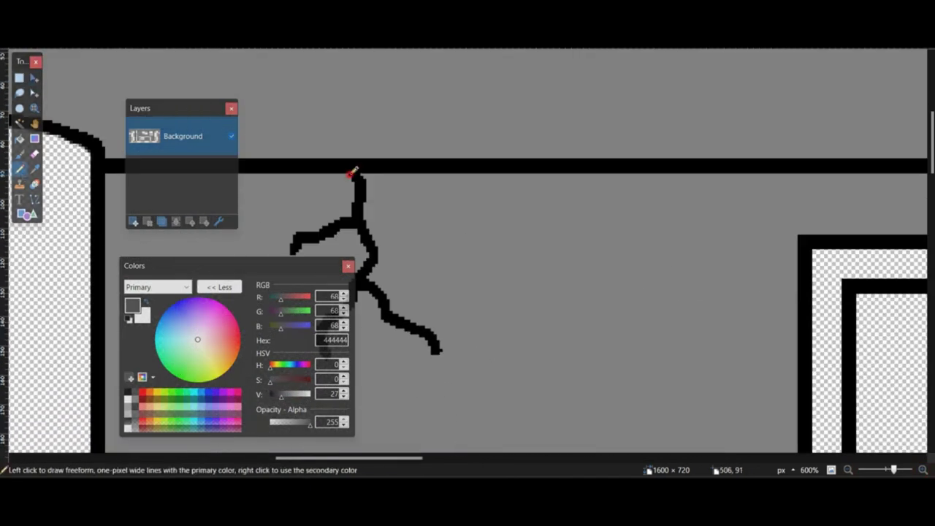
{"action": "left_click_drag", "start_coordinate": [350, 176], "coordinate": [363, 176]}
Step: Separate the crack between the frame and the poster from the ceiling line with dark gray pixels and touch up the line in black
{"action": "middle_click_drag", "start_coordinate": [636, 219], "coordinate": [146, 183]}
{"action": "middle_click_drag", "start_coordinate": [628, 222], "coordinate": [140, 183]}
{"action": "middle_click_drag", "start_coordinate": [855, 98], "coordinate": [423, 119]}
{"action": "left_click_drag", "start_coordinate": [445, 121], "coordinate": [457, 120]}
{"action": "left_click", "coordinate": [127, 392]}
{"action": "left_click", "coordinate": [450, 111]}
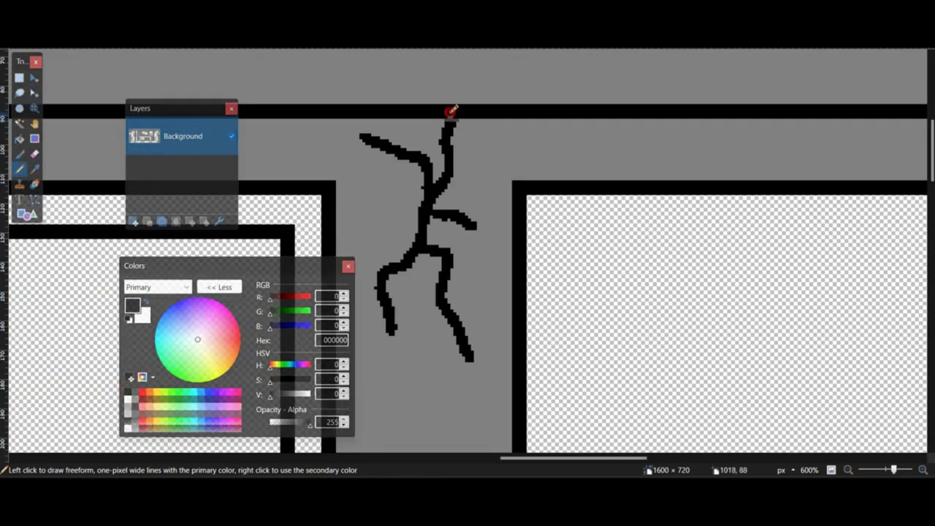
Step: Close the gap between the left branch and the trunk of the back wall's lower right crack with black pencil pixels
{"action": "scroll", "coordinate": [695, 207], "scroll_direction": "down", "scroll_amount": 6, "text": "ctrl"}
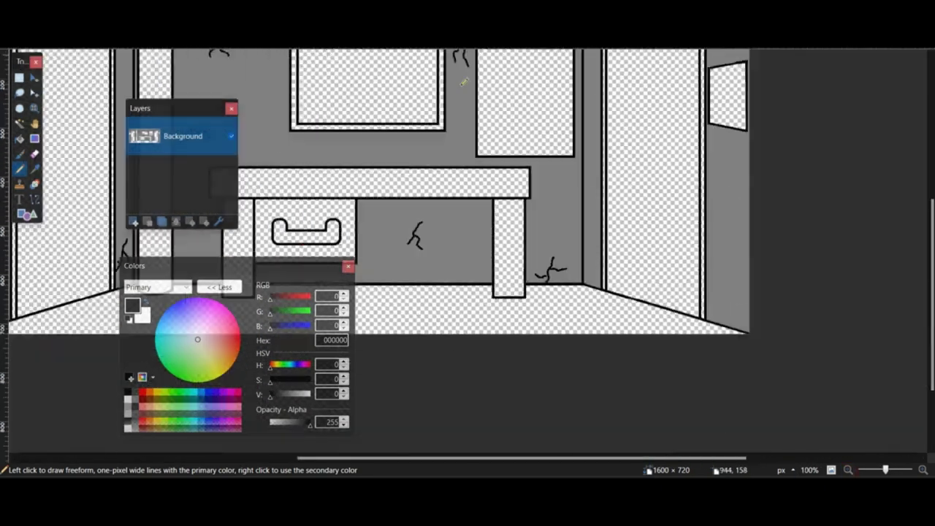
{"action": "middle_click_drag", "start_coordinate": [700, 378], "coordinate": [637, 351]}
{"action": "left_click", "coordinate": [922, 471]}
{"action": "left_click", "coordinate": [922, 471]}
{"action": "left_click", "coordinate": [922, 471]}
{"action": "left_click", "coordinate": [922, 471]}
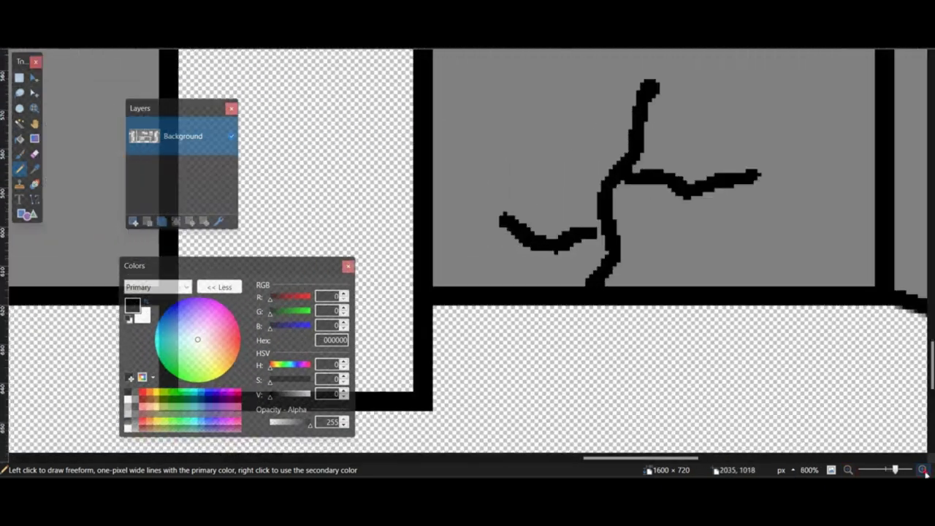
{"action": "left_click", "coordinate": [922, 471]}
{"action": "middle_click_drag", "start_coordinate": [646, 310], "coordinate": [392, 214]}
{"action": "middle_click_drag", "start_coordinate": [450, 125], "coordinate": [518, 292]}
{"action": "scroll", "coordinate": [307, 168], "scroll_direction": "up", "scroll_amount": 20}
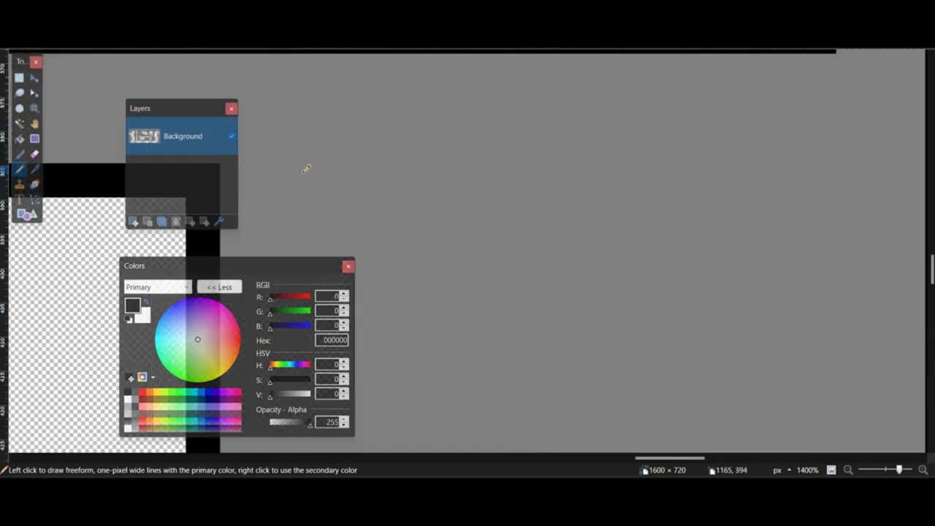
Step: Pick the dark gray 444444 from the canvas and pencil a strip separating the lower right crack from the floor line
{"action": "middle_click_drag", "start_coordinate": [307, 169], "coordinate": [829, 219]}
{"action": "middle_click_drag", "start_coordinate": [511, 219], "coordinate": [814, 179]}
{"action": "key", "text": "k"}
{"action": "left_click", "coordinate": [324, 160]}
{"action": "key", "text": "b"}
{"action": "scroll", "coordinate": [631, 396], "scroll_direction": "down", "scroll_amount": 6}
{"action": "scroll", "coordinate": [632, 397], "scroll_direction": "down", "scroll_amount": 14}
{"action": "scroll", "coordinate": [503, 323], "scroll_direction": "right", "scroll_amount": 2}
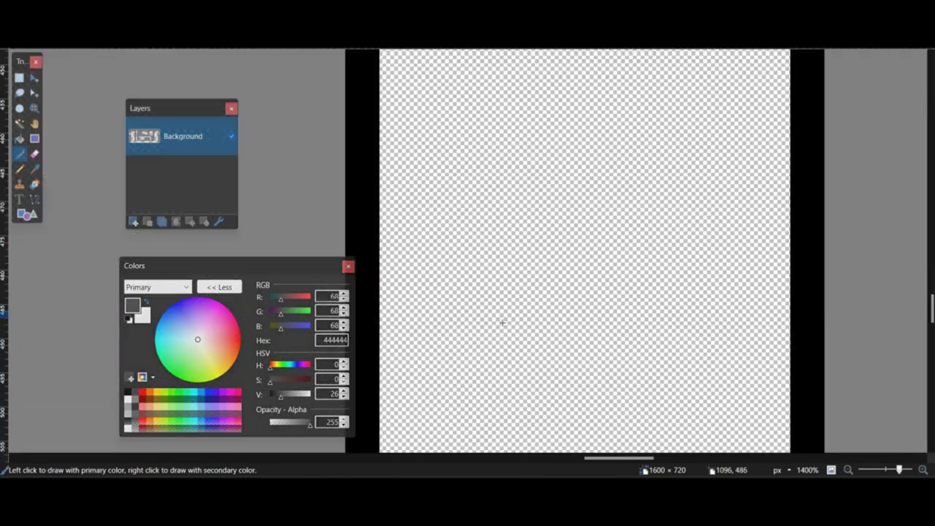
{"action": "scroll", "coordinate": [502, 324], "scroll_direction": "down", "scroll_amount": 5}
{"action": "scroll", "coordinate": [733, 294], "scroll_direction": "left", "scroll_amount": 2}
{"action": "scroll", "coordinate": [733, 294], "scroll_direction": "right", "scroll_amount": 6}
{"action": "scroll", "coordinate": [461, 317], "scroll_direction": "down", "scroll_amount": 2}
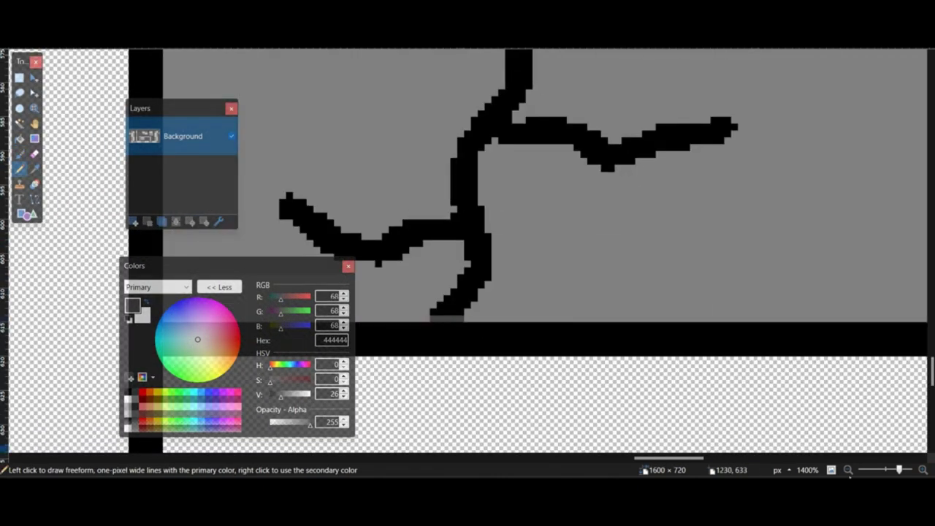
Step: Separate the crack beside the left door from the door frame's outline with a dark gray 444444 pencil strip
{"action": "left_click", "coordinate": [849, 472]}
{"action": "left_click", "coordinate": [849, 472]}
{"action": "left_click", "coordinate": [849, 472]}
{"action": "left_click", "coordinate": [851, 472]}
{"action": "middle_click_drag", "start_coordinate": [472, 322], "coordinate": [776, 339]}
{"action": "left_click", "coordinate": [924, 472]}
{"action": "left_click", "coordinate": [925, 472]}
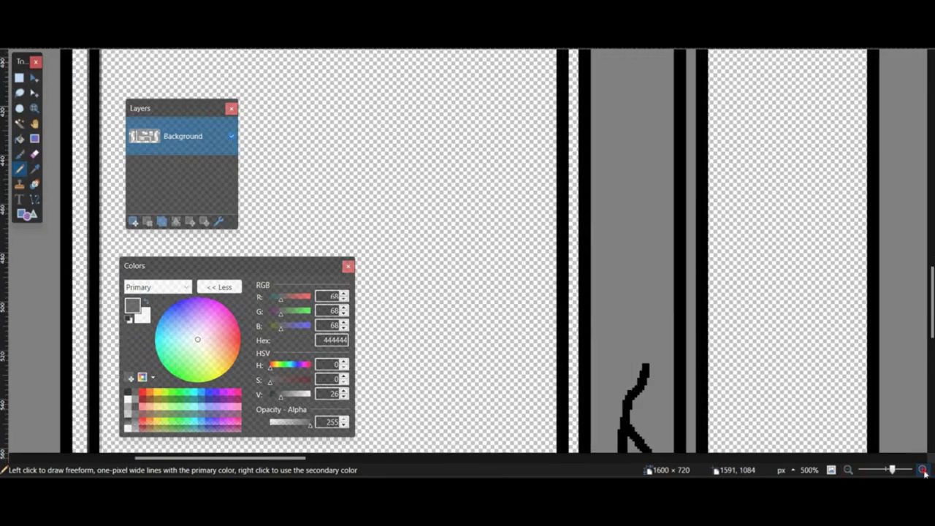
{"action": "left_click", "coordinate": [924, 473]}
{"action": "left_click", "coordinate": [924, 473]}
{"action": "left_click", "coordinate": [924, 473]}
{"action": "left_click", "coordinate": [924, 473]}
{"action": "scroll", "coordinate": [414, 228], "scroll_direction": "down", "scroll_amount": 7}
{"action": "scroll", "coordinate": [415, 228], "scroll_direction": "right", "scroll_amount": 4}
Step: Select every black crack on the walls and ceiling together with the Magic Wand
{"action": "left_click", "coordinate": [423, 215]}
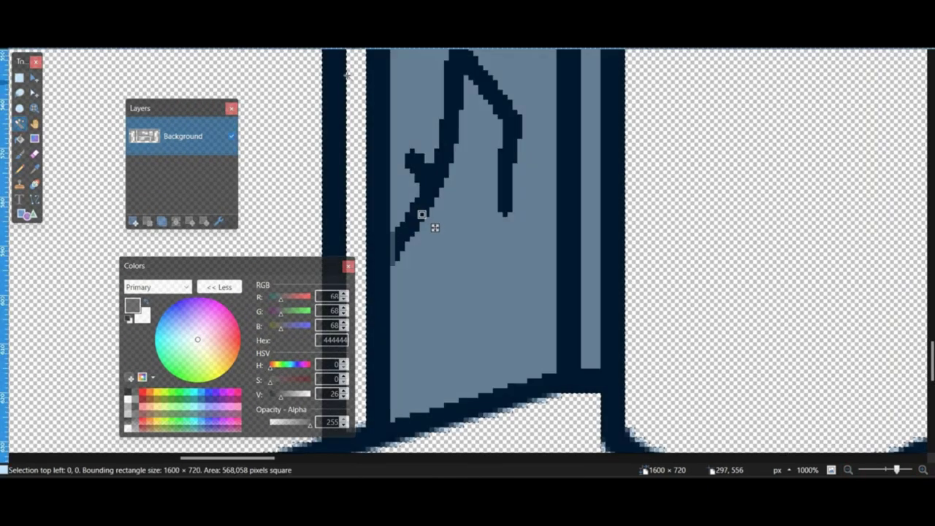
{"action": "scroll", "coordinate": [567, 303], "scroll_direction": "down", "scroll_amount": 5, "text": "ctrl"}
{"action": "middle_click_drag", "start_coordinate": [566, 302], "coordinate": [89, 297]}
{"action": "left_click", "coordinate": [378, 190], "text": "ctrl"}
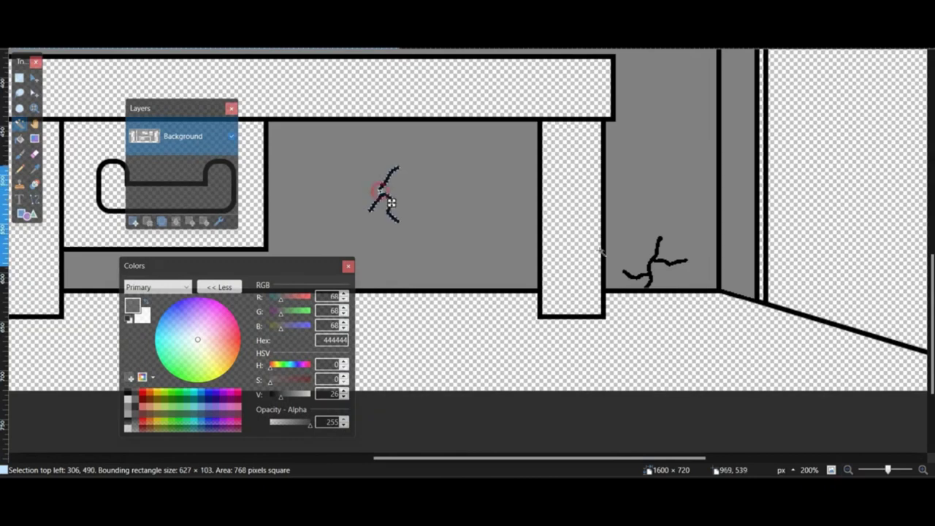
{"action": "left_click", "coordinate": [655, 260], "text": "ctrl"}
{"action": "scroll", "coordinate": [695, 244], "scroll_direction": "up", "scroll_amount": 8}
{"action": "left_click", "coordinate": [478, 263], "text": "ctrl"}
{"action": "scroll", "coordinate": [592, 278], "scroll_direction": "down", "scroll_amount": 8}
{"action": "middle_click_drag", "start_coordinate": [852, 238], "coordinate": [813, 296]}
{"action": "middle_click_drag", "start_coordinate": [278, 109], "coordinate": [759, 427]}
{"action": "left_click", "coordinate": [432, 153], "text": "ctrl"}
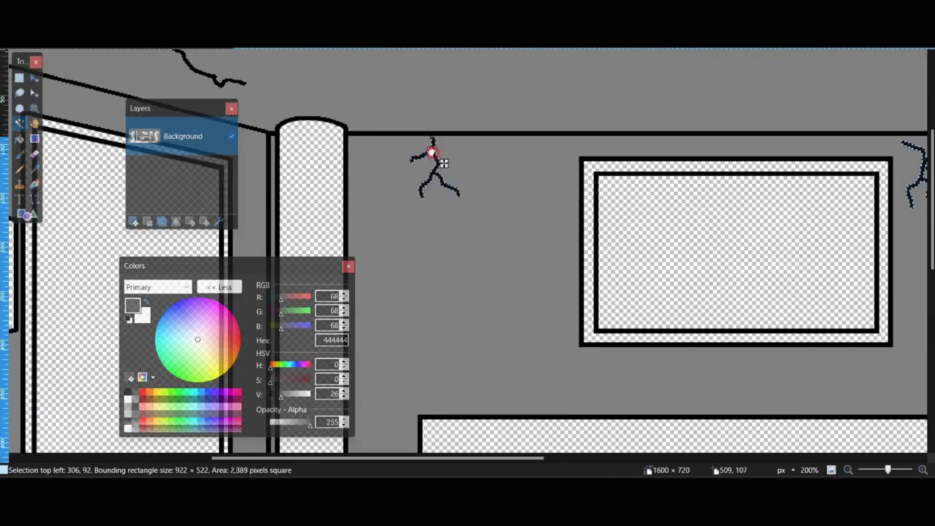
{"action": "middle_click_drag", "start_coordinate": [433, 153], "coordinate": [849, 209]}
{"action": "left_click", "coordinate": [611, 124], "text": "ctrl"}
{"action": "left_click", "coordinate": [384, 151], "text": "ctrl"}
Step: Paint the selected cracks dark gray 444444 and deselect
{"action": "scroll", "coordinate": [536, 260], "scroll_direction": "down", "scroll_amount": 8}
{"action": "middle_click_drag", "start_coordinate": [804, 248], "coordinate": [189, 270]}
{"action": "left_click", "coordinate": [847, 470]}
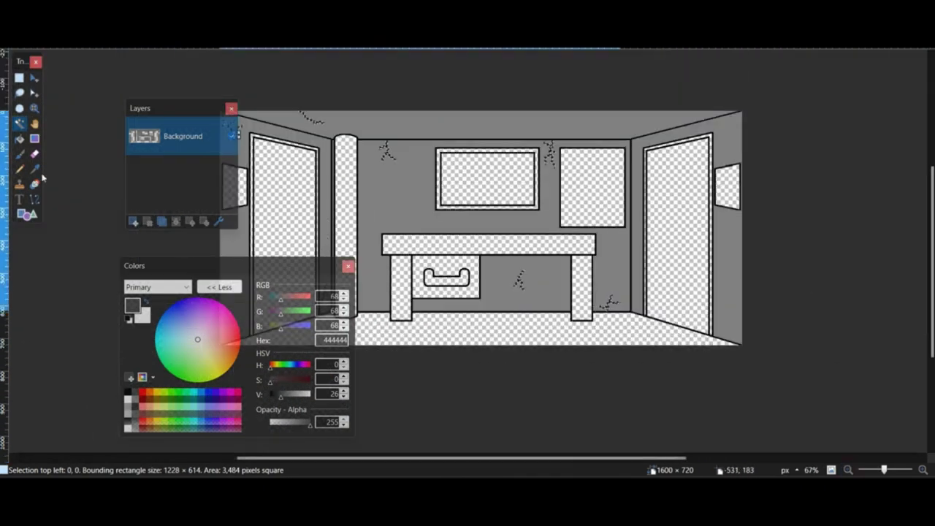
{"action": "left_click_drag", "start_coordinate": [381, 151], "coordinate": [606, 310]}
{"action": "middle_click_drag", "start_coordinate": [600, 318], "coordinate": [709, 271]}
{"action": "key", "text": "ctrl+d"}
Step: Select the interior of the round column beside the left door and paint it blue-gray 6C7D89
{"action": "middle_click_drag", "start_coordinate": [649, 303], "coordinate": [518, 314]}
{"action": "left_click", "coordinate": [20, 124]}
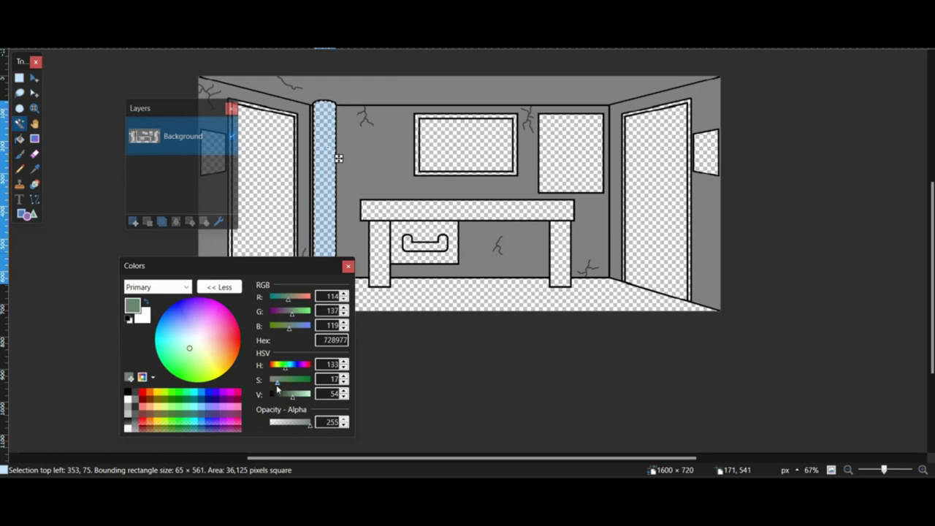
{"action": "left_click", "coordinate": [329, 180]}
{"action": "left_click_drag", "start_coordinate": [190, 345], "coordinate": [185, 334]}
{"action": "left_click_drag", "start_coordinate": [322, 245], "coordinate": [321, 108]}
{"action": "key", "text": "ctrl+d"}
{"action": "middle_click_drag", "start_coordinate": [317, 146], "coordinate": [388, 165]}
{"action": "key", "text": "ctrl+z"}
Step: Try to draw a horizontal band in darker blue-gray 505D66 across the foot of the column
{"action": "left_click", "coordinate": [922, 470]}
{"action": "left_click", "coordinate": [923, 470]}
{"action": "left_click", "coordinate": [923, 470]}
{"action": "left_click", "coordinate": [34, 200]}
{"action": "middle_click_drag", "start_coordinate": [57, 281], "coordinate": [201, 249]}
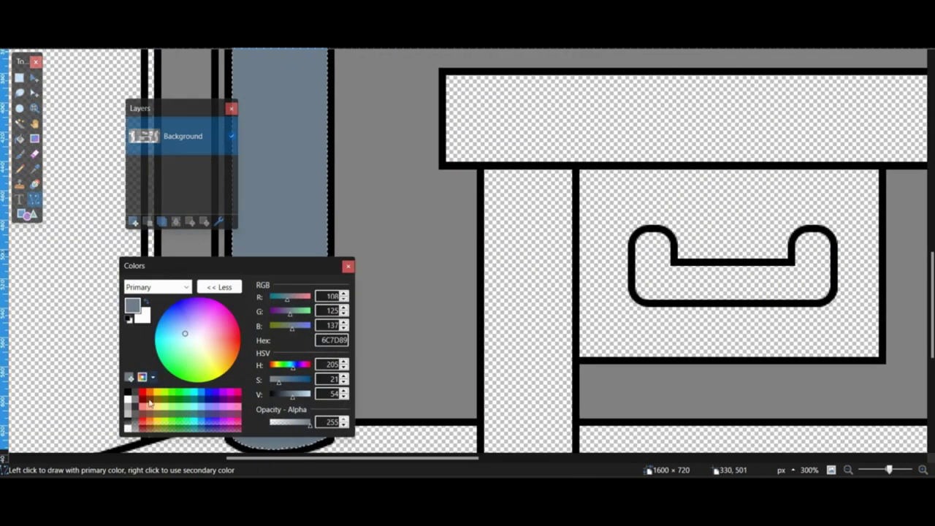
{"action": "middle_click_drag", "start_coordinate": [409, 380], "coordinate": [525, 159]}
{"action": "mouse_move", "coordinate": [323, 194]}
{"action": "left_mouse_down"}
{"action": "mouse_move", "coordinate": [539, 220]}
{"action": "mouse_move", "coordinate": [541, 195]}
{"action": "left_mouse_up"}
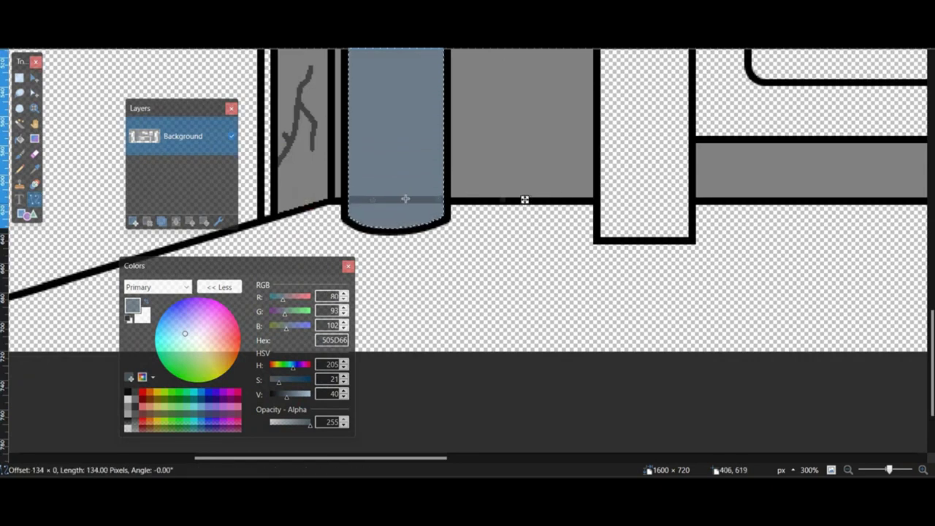
{"action": "left_click", "coordinate": [20, 77]}
{"action": "left_click", "coordinate": [273, 130]}
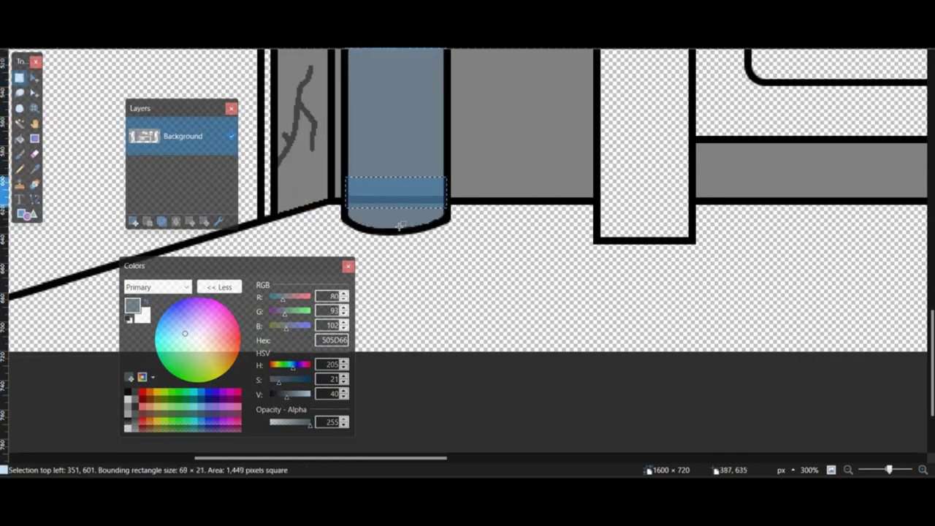
{"action": "key", "text": "ctrl+z"}
{"action": "key", "text": "ctrl+z"}
{"action": "key", "text": "ctrl+z"}
Step: Clear the column's fill and repaint its interior with the blue-gray 6C7D89 picked from it
{"action": "left_click", "coordinate": [35, 169]}
{"action": "left_click", "coordinate": [380, 180]}
{"action": "left_click", "coordinate": [20, 124]}
{"action": "key", "text": "Delete"}
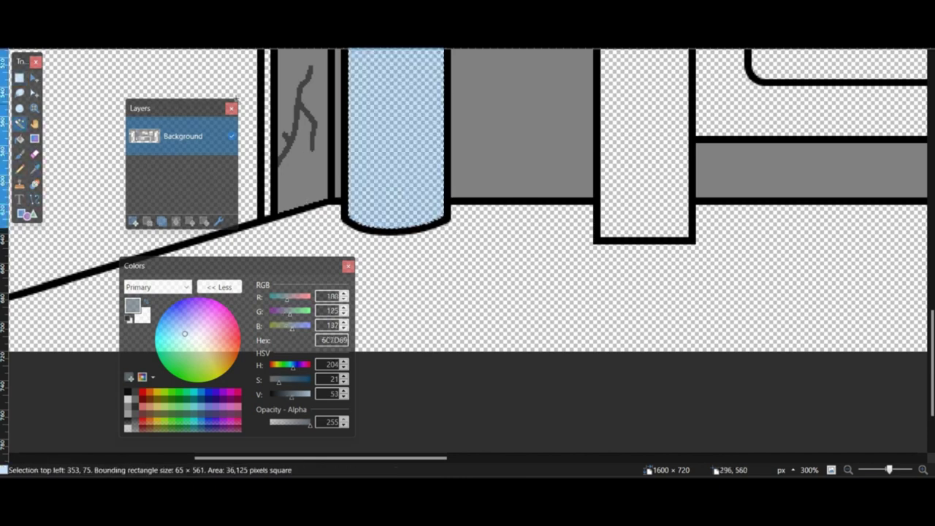
{"action": "left_click", "coordinate": [375, 108]}
{"action": "left_click", "coordinate": [243, 38]}
{"action": "left_click", "coordinate": [20, 154]}
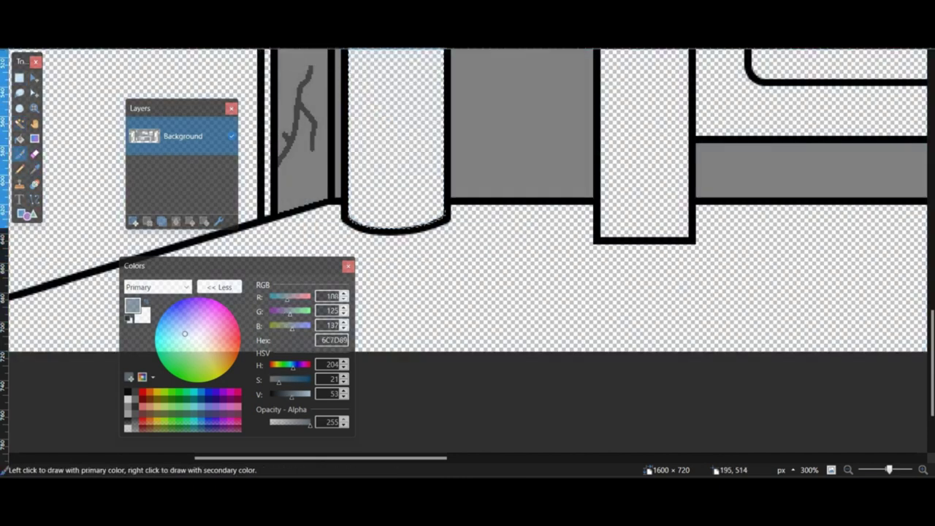
{"action": "scroll", "coordinate": [392, 241], "scroll_direction": "up", "scroll_amount": 10}
{"action": "left_click", "coordinate": [392, 241]}
{"action": "scroll", "coordinate": [403, 234], "scroll_direction": "down", "scroll_amount": 10}
Step: Select the column's interior and draw a horizontal band in darker blue-gray 505D66 across its foot
{"action": "key", "text": "s"}
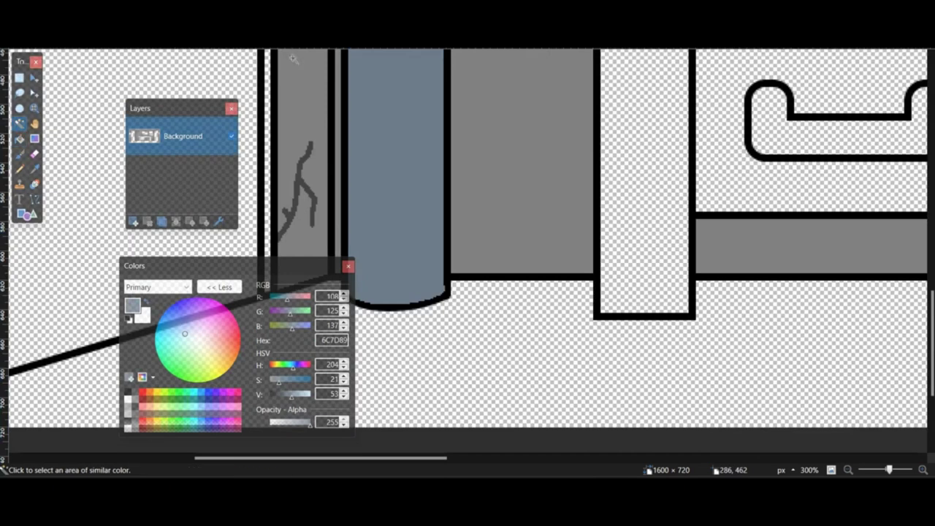
{"action": "left_click", "coordinate": [382, 144]}
{"action": "left_click_drag", "start_coordinate": [293, 400], "coordinate": [287, 400]}
{"action": "left_click", "coordinate": [34, 199]}
{"action": "scroll", "coordinate": [332, 208], "scroll_direction": "down", "scroll_amount": 1}
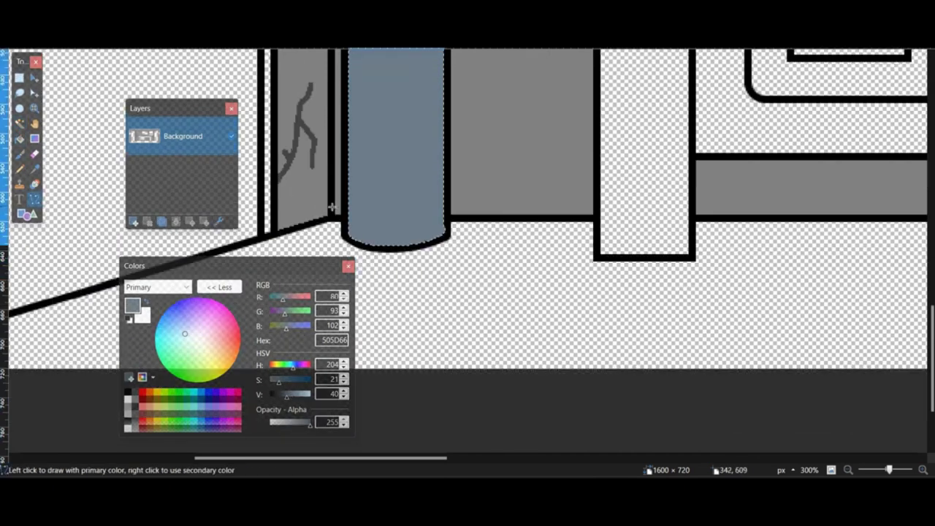
Step: Copy a 72 × 43 pixel section of the column with its band and paste copies upward to form four bands
{"action": "key", "text": "s"}
{"action": "left_click_drag", "start_coordinate": [345, 148], "coordinate": [411, 184]}
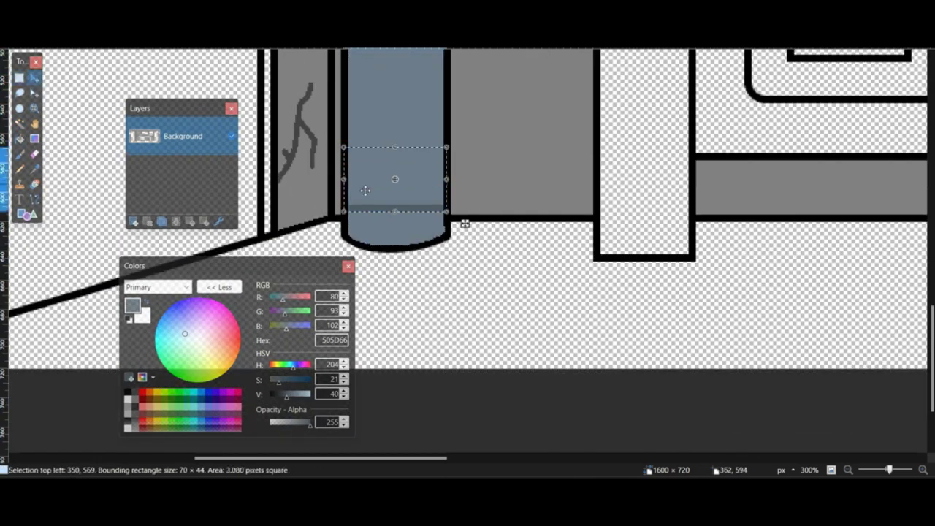
{"action": "key", "text": "s"}
{"action": "left_click_drag", "start_coordinate": [345, 142], "coordinate": [449, 197]}
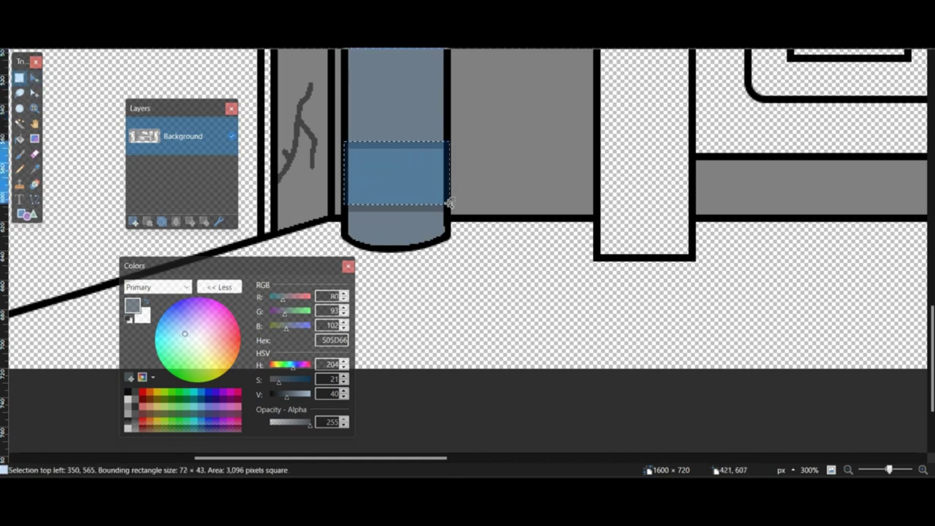
{"action": "key", "text": "ctrl+v"}
{"action": "scroll", "coordinate": [376, 183], "scroll_direction": "up", "scroll_amount": 2}
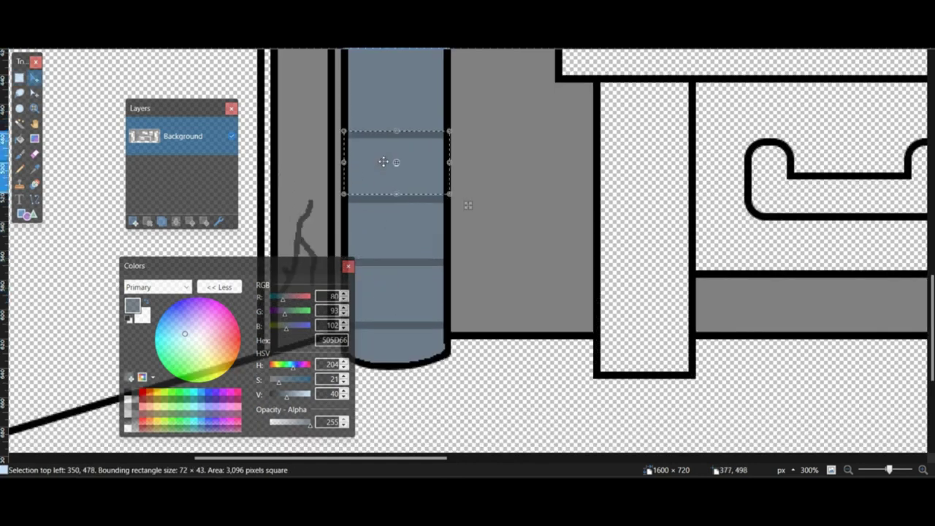
Step: Copy a block of about 69 × 128 pixels containing three bands and paste it directly above on the column
{"action": "key", "text": "s"}
{"action": "left_click_drag", "start_coordinate": [344, 133], "coordinate": [379, 157]}
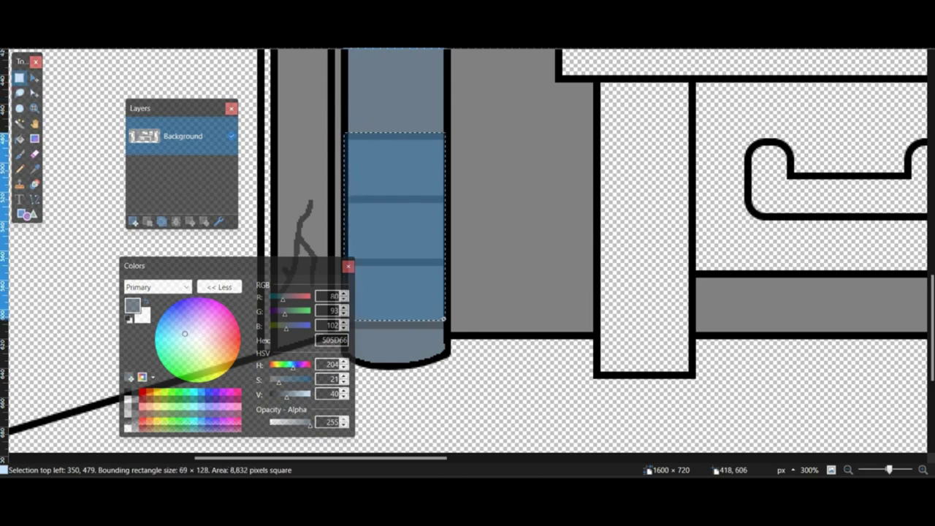
{"action": "key", "text": "ctrl+c"}
{"action": "key", "text": "ctrl+v"}
{"action": "scroll", "coordinate": [438, 325], "scroll_direction": "up", "scroll_amount": 2}
{"action": "left_click_drag", "start_coordinate": [424, 334], "coordinate": [423, 145]}
Step: Paste another copy of the three-band block higher on the column and align it with the column's outline
{"action": "key", "text": "ctrl+c"}
{"action": "key", "text": "ctrl+v"}
{"action": "scroll", "coordinate": [504, 213], "scroll_direction": "up", "scroll_amount": 2}
{"action": "left_click_drag", "start_coordinate": [406, 221], "coordinate": [414, 150]}
{"action": "scroll", "coordinate": [410, 183], "scroll_direction": "up", "scroll_amount": 1}
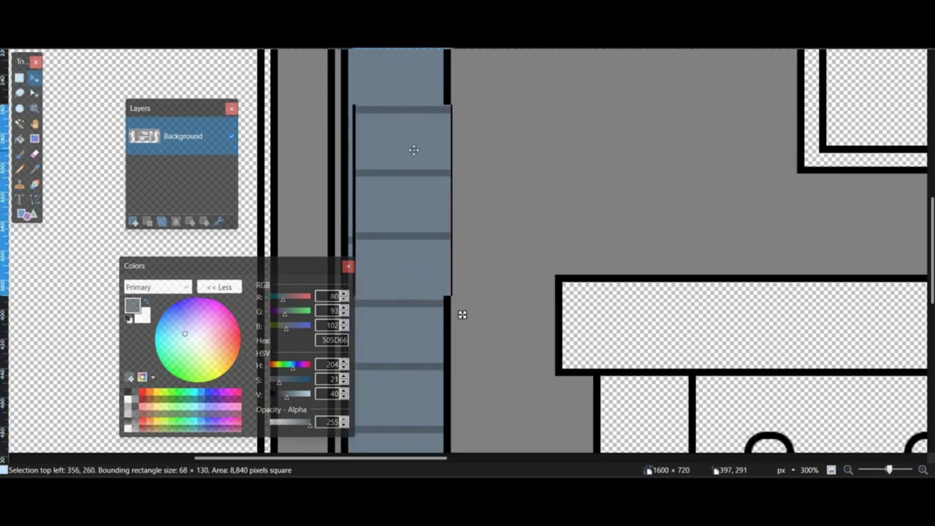
{"action": "left_click_drag", "start_coordinate": [464, 316], "coordinate": [454, 256]}
{"action": "scroll", "coordinate": [454, 257], "scroll_direction": "up", "scroll_amount": 4}
Step: Place a final copy of the three-band block just below the column's rounded top and deselect
{"action": "key", "text": "ctrl+c"}
{"action": "key", "text": "ctrl+v"}
{"action": "left_click_drag", "start_coordinate": [428, 351], "coordinate": [424, 163]}
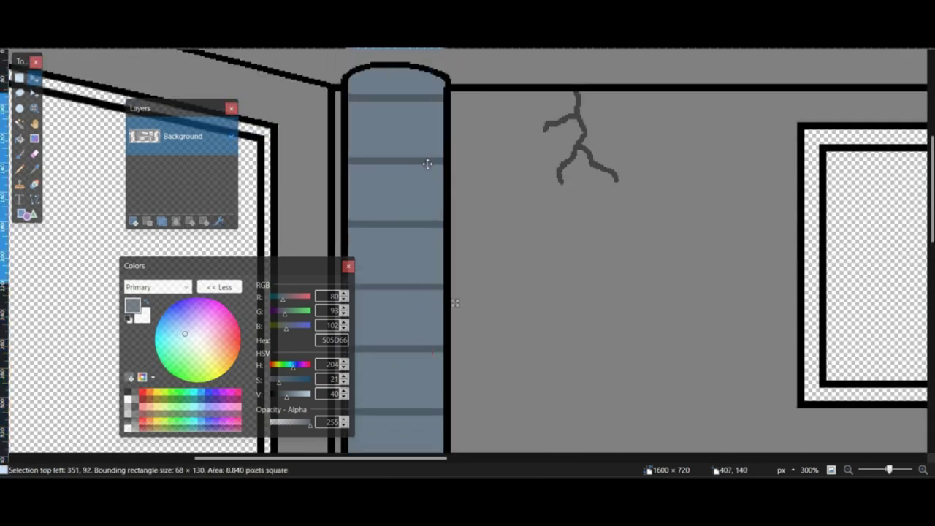
{"action": "key", "text": "ctrl+d"}
Step: Select both door frame strips, the back wall's frame strip and the two side-wall panels together, moving the Layers window out of the way
{"action": "left_click", "coordinate": [849, 470]}
{"action": "left_click", "coordinate": [848, 470]}
{"action": "scroll", "coordinate": [622, 339], "scroll_direction": "right", "scroll_amount": 3}
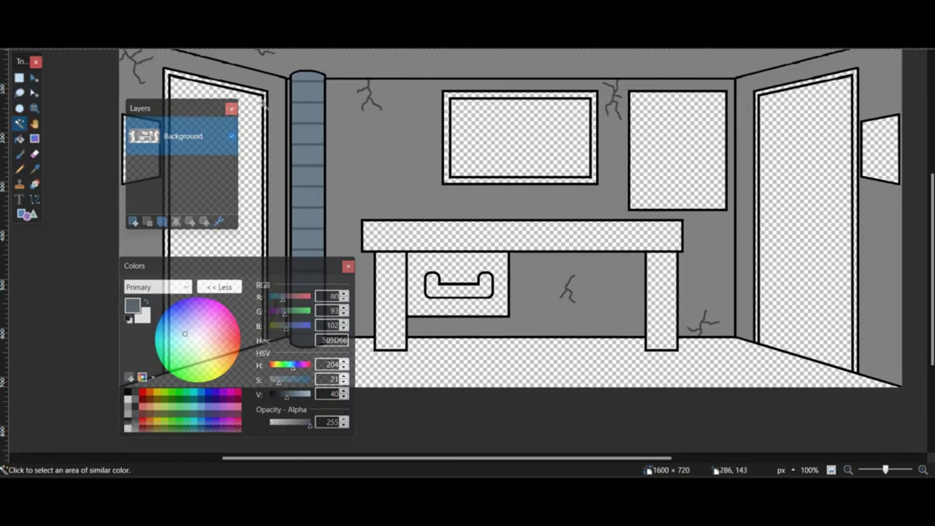
{"action": "left_click", "coordinate": [265, 106]}
{"action": "left_click", "coordinate": [758, 151], "text": "ctrl"}
{"action": "left_click", "coordinate": [595, 150], "text": "ctrl"}
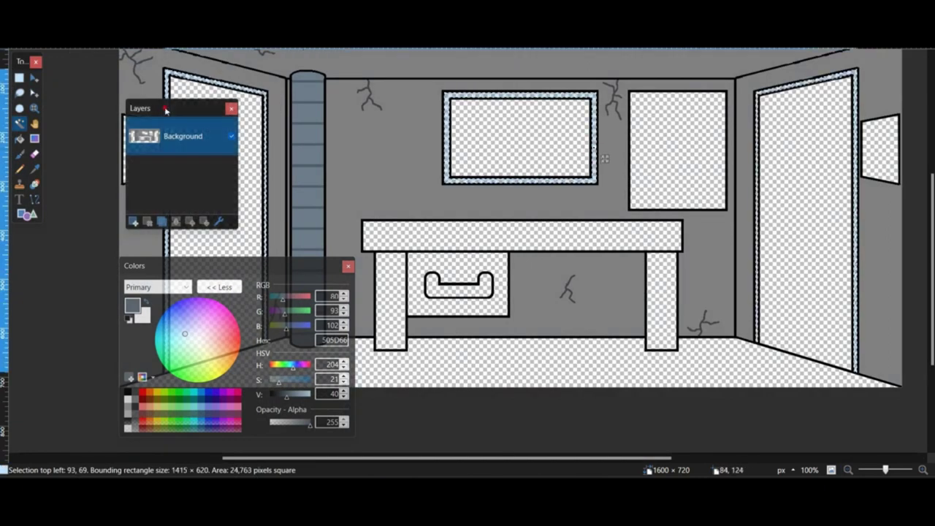
{"action": "left_click_drag", "start_coordinate": [165, 109], "coordinate": [257, 123]}
{"action": "left_click", "coordinate": [142, 151], "text": "ctrl"}
{"action": "left_click", "coordinate": [873, 160], "text": "ctrl"}
Step: Paint the selected frame strips and side-wall panels dark gray 5B5B5B and deselect
{"action": "key", "text": "k"}
{"action": "left_click", "coordinate": [135, 203]}
{"action": "key", "text": "b"}
{"action": "left_click_drag", "start_coordinate": [291, 396], "coordinate": [286, 397]}
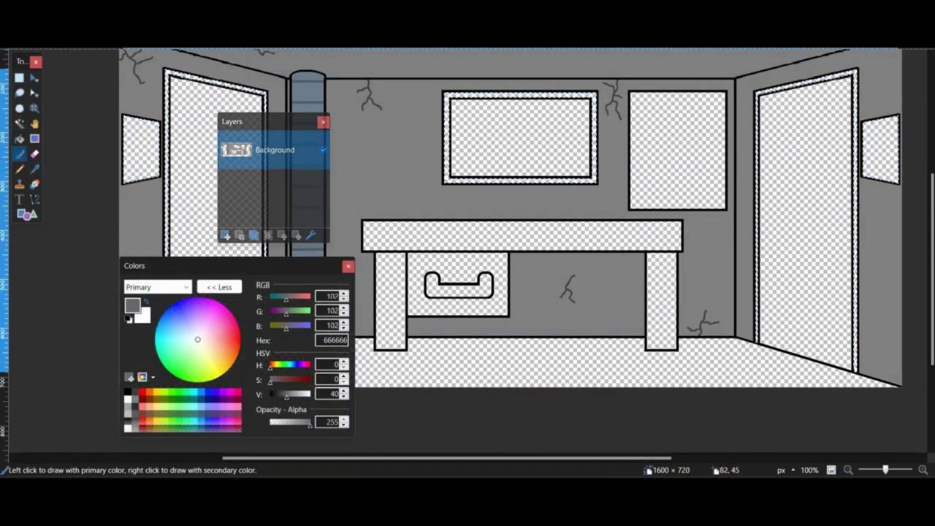
{"action": "left_click_drag", "start_coordinate": [143, 144], "coordinate": [174, 184]}
{"action": "left_click_drag", "start_coordinate": [286, 397], "coordinate": [285, 397]}
{"action": "mouse_move", "coordinate": [160, 57]}
{"action": "left_mouse_down"}
{"action": "mouse_move", "coordinate": [259, 320]}
{"action": "mouse_move", "coordinate": [585, 245]}
{"action": "mouse_move", "coordinate": [782, 339]}
{"action": "mouse_move", "coordinate": [869, 153]}
{"action": "left_mouse_up"}
{"action": "key", "text": "ctrl+d"}
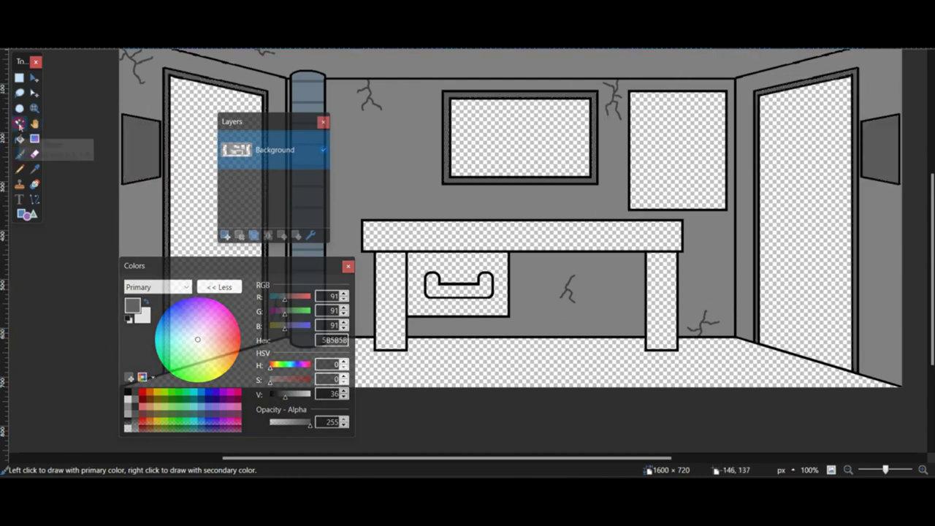
Step: Select the interior of the desk drawer's handle and color it light gray C0C0C0
{"action": "left_click", "coordinate": [19, 124]}
{"action": "scroll", "coordinate": [439, 241], "scroll_direction": "down", "scroll_amount": 2}
{"action": "left_click", "coordinate": [438, 232]}
{"action": "left_click", "coordinate": [128, 415]}
Step: Select the floor area, paint it very light gray E8E8E8 and deselect
{"action": "left_click", "coordinate": [20, 124]}
{"action": "left_click", "coordinate": [471, 314]}
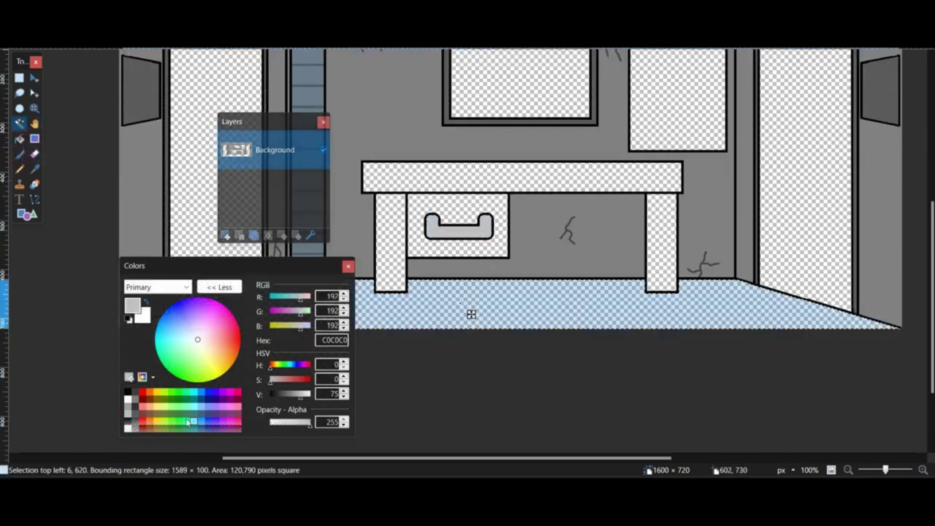
{"action": "left_click_drag", "start_coordinate": [304, 399], "coordinate": [305, 400]}
{"action": "left_click", "coordinate": [20, 154]}
{"action": "left_click_drag", "start_coordinate": [496, 311], "coordinate": [153, 322]}
{"action": "left_click_drag", "start_coordinate": [306, 398], "coordinate": [307, 398]}
{"action": "mouse_move", "coordinate": [606, 312]}
{"action": "left_mouse_down"}
{"action": "mouse_move", "coordinate": [125, 321]}
{"action": "mouse_move", "coordinate": [877, 321]}
{"action": "left_mouse_up"}
{"action": "key", "text": "ctrl+d"}
Step: Reselect the floor and draw vertical tile lines in gray CECECE across it with the shape tool
{"action": "scroll", "coordinate": [891, 334], "scroll_direction": "up", "scroll_amount": 2}
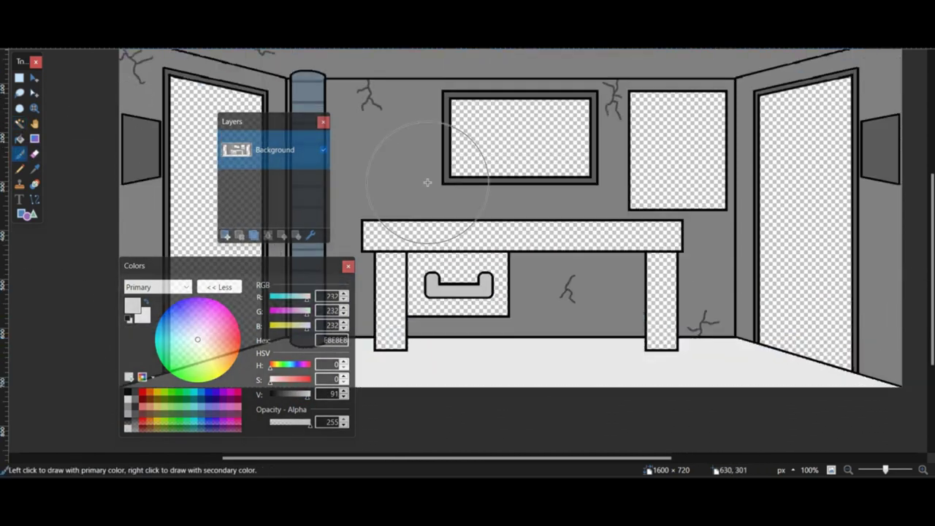
{"action": "middle_click_drag", "start_coordinate": [430, 200], "coordinate": [529, 177]}
{"action": "left_click", "coordinate": [20, 124]}
{"action": "left_click", "coordinate": [429, 333]}
{"action": "middle_click_drag", "start_coordinate": [413, 334], "coordinate": [362, 293]}
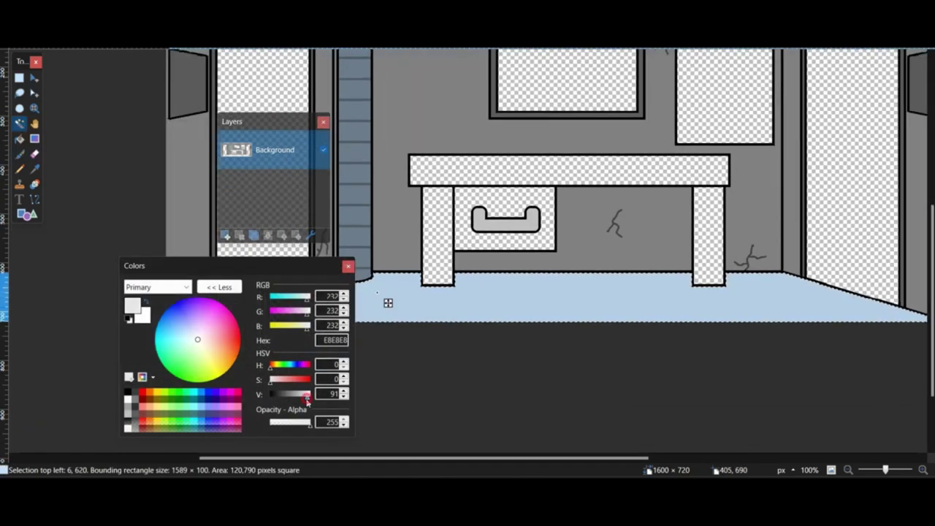
{"action": "left_click_drag", "start_coordinate": [307, 398], "coordinate": [303, 399]}
{"action": "key", "text": "o"}
{"action": "middle_click_drag", "start_coordinate": [341, 253], "coordinate": [419, 209]}
{"action": "left_click_drag", "start_coordinate": [416, 211], "coordinate": [861, 392]}
{"action": "mouse_move", "coordinate": [498, 192]}
{"action": "left_mouse_down"}
{"action": "mouse_move", "coordinate": [791, 391]}
{"action": "mouse_move", "coordinate": [708, 363]}
{"action": "left_mouse_up"}
{"action": "key", "text": "Return"}
Step: Draw a horizontal CECECE tile line across the whole selected floor
{"action": "scroll", "coordinate": [376, 358], "scroll_direction": "left", "scroll_amount": 2}
{"action": "scroll", "coordinate": [375, 357], "scroll_direction": "up", "scroll_amount": 1}
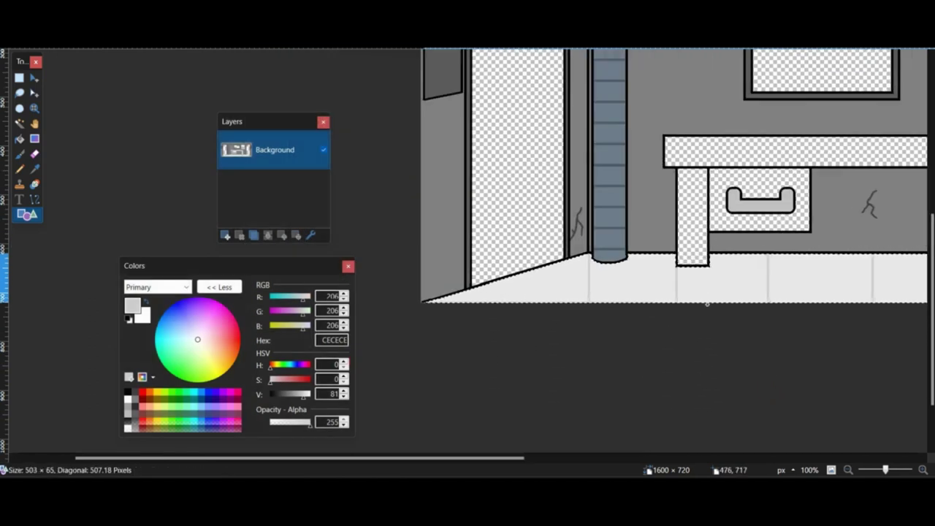
{"action": "left_click_drag", "start_coordinate": [562, 276], "coordinate": [933, 284]}
{"action": "key", "text": "Return"}
{"action": "scroll", "coordinate": [693, 273], "scroll_direction": "up", "scroll_amount": 2}
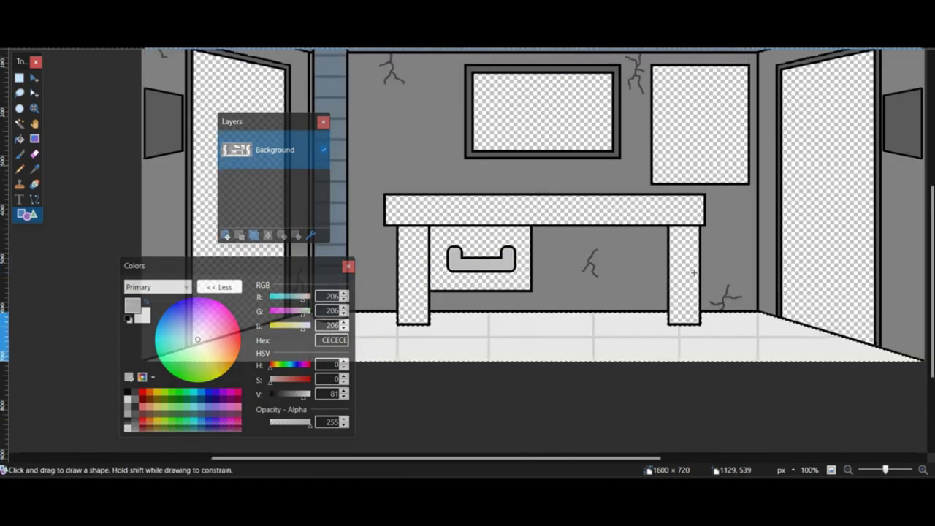
Step: Pick the floor's light gray E8E8E8, paint the poster on the back wall with it and deselect
{"action": "scroll", "coordinate": [694, 272], "scroll_direction": "down", "scroll_amount": 2}
{"action": "key", "text": "k"}
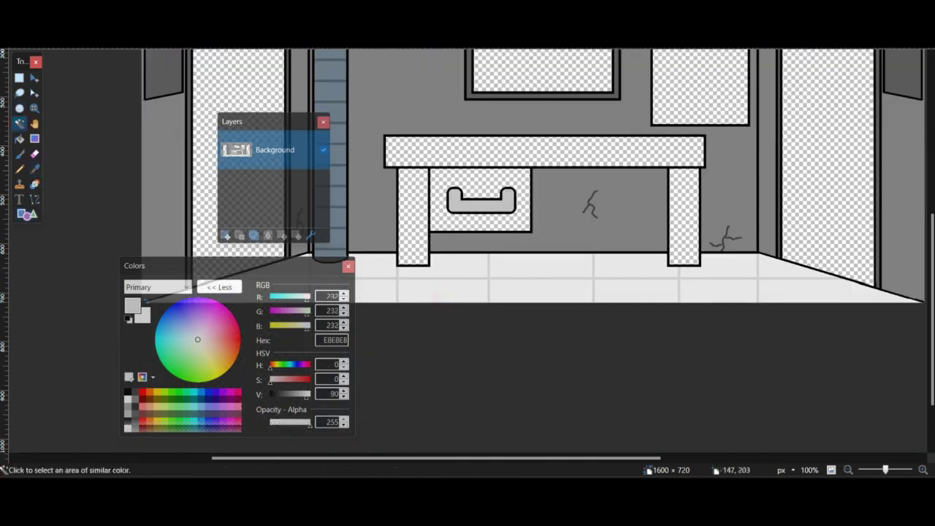
{"action": "scroll", "coordinate": [700, 109], "scroll_direction": "up", "scroll_amount": 2}
{"action": "left_click", "coordinate": [700, 109]}
{"action": "left_click", "coordinate": [20, 154]}
{"action": "left_click_drag", "start_coordinate": [700, 123], "coordinate": [661, 149]}
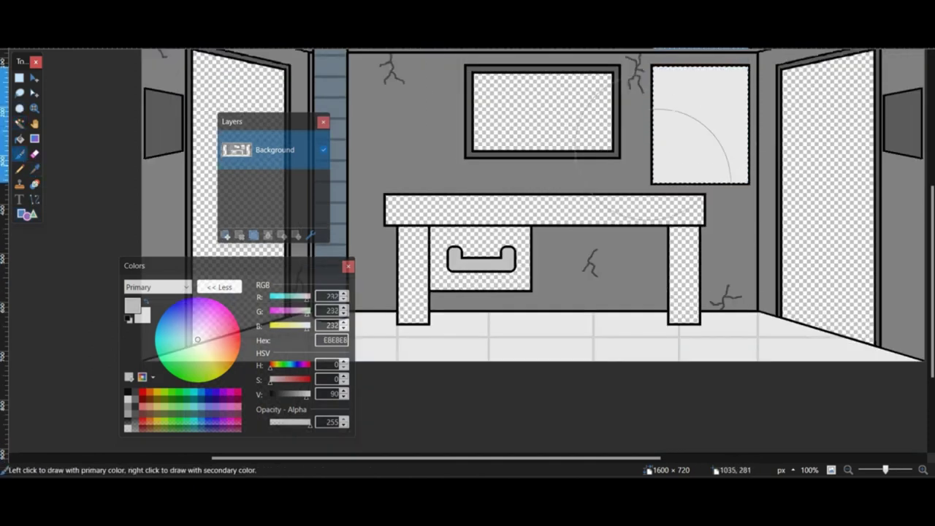
{"action": "key", "text": "ctrl+d"}
Step: Set the primary color to black 000000 and dab a small pin dot near the poster's upper edge
{"action": "scroll", "coordinate": [658, 265], "scroll_direction": "up", "scroll_amount": 3}
{"action": "scroll", "coordinate": [658, 265], "scroll_direction": "down", "scroll_amount": 3}
{"action": "left_click", "coordinate": [129, 393]}
{"action": "scroll", "coordinate": [140, 60], "scroll_direction": "up", "scroll_amount": 9}
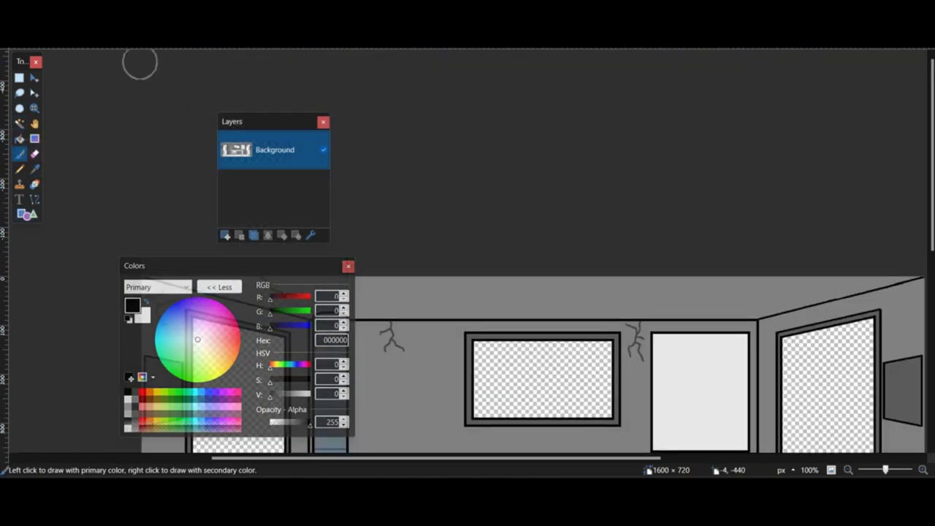
{"action": "scroll", "coordinate": [695, 254], "scroll_direction": "down", "scroll_amount": 4}
{"action": "scroll", "coordinate": [697, 221], "scroll_direction": "down", "scroll_amount": 2}
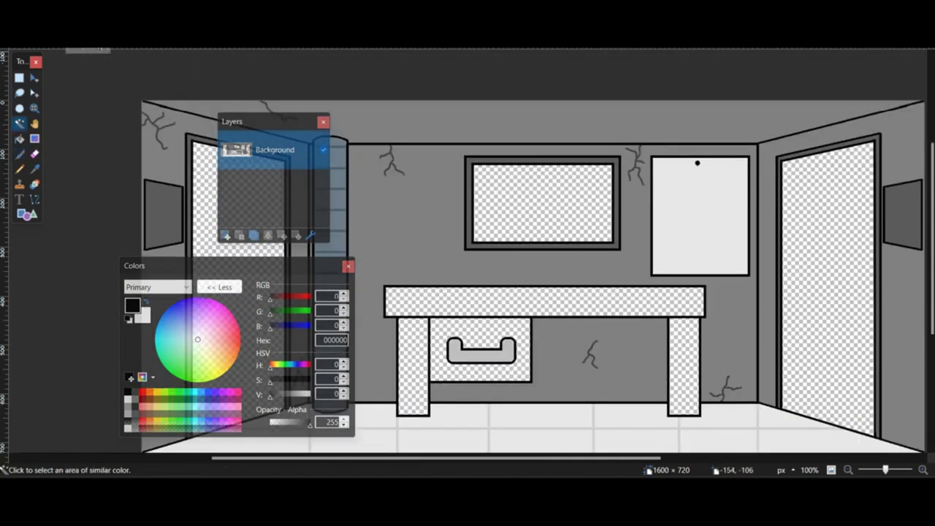
Step: Select the left doorway, the framed area on the back wall and the right doorway, and paint them black
{"action": "left_click", "coordinate": [205, 188]}
{"action": "left_click", "coordinate": [547, 206]}
{"action": "left_click", "coordinate": [804, 274]}
{"action": "key", "text": "b"}
{"action": "mouse_move", "coordinate": [132, 132]}
{"action": "left_mouse_down"}
{"action": "mouse_move", "coordinate": [241, 212]}
{"action": "mouse_move", "coordinate": [544, 201]}
{"action": "mouse_move", "coordinate": [818, 306]}
{"action": "mouse_move", "coordinate": [727, 351]}
{"action": "left_mouse_up"}
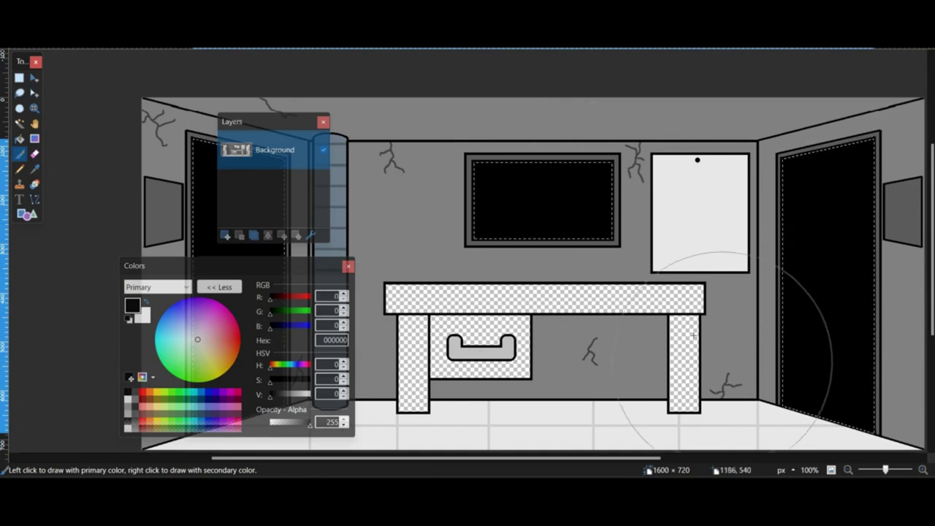
Step: Select the desk's top, legs and drawer front, paint them dark gray and deselect
{"action": "key", "text": "ctrl+d"}
{"action": "left_click", "coordinate": [19, 124]}
{"action": "scroll", "coordinate": [409, 307], "scroll_direction": "down", "scroll_amount": 2}
{"action": "left_click", "coordinate": [413, 300]}
{"action": "left_click", "coordinate": [463, 265]}
{"action": "left_click", "coordinate": [570, 239]}
{"action": "left_click", "coordinate": [685, 288]}
{"action": "left_click_drag", "start_coordinate": [270, 396], "coordinate": [276, 396]}
{"action": "key", "text": "b"}
{"action": "left_click_drag", "start_coordinate": [409, 289], "coordinate": [639, 279]}
{"action": "key", "text": "ctrl+d"}
Step: Set the primary color to black and set up the font for a text on the back wall's poster
{"action": "scroll", "coordinate": [638, 279], "scroll_direction": "up", "scroll_amount": 1}
{"action": "middle_click_drag", "start_coordinate": [638, 279], "coordinate": [511, 253]}
{"action": "left_click", "coordinate": [128, 392]}
{"action": "left_click", "coordinate": [19, 199]}
{"action": "left_click", "coordinate": [130, 42]}
{"action": "left_click", "coordinate": [129, 99]}
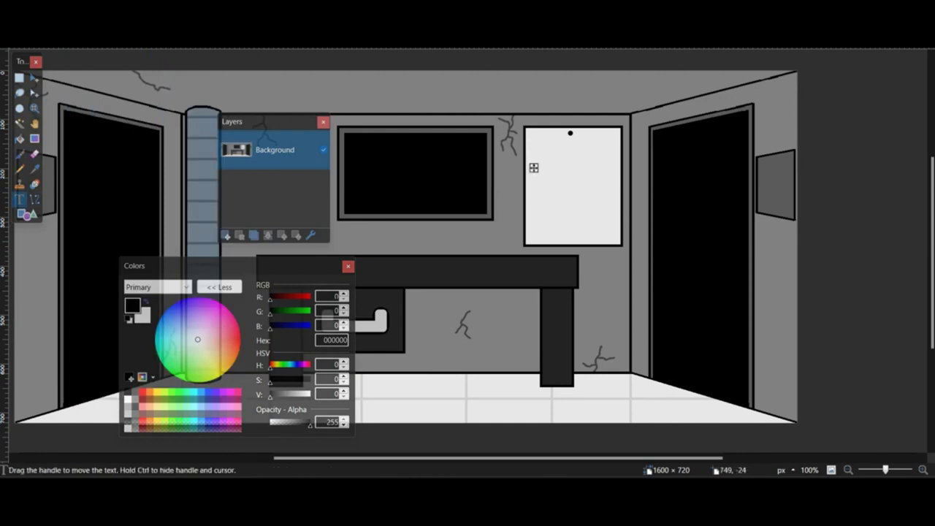
{"action": "left_click", "coordinate": [130, 41]}
{"action": "left_click", "coordinate": [109, 62]}
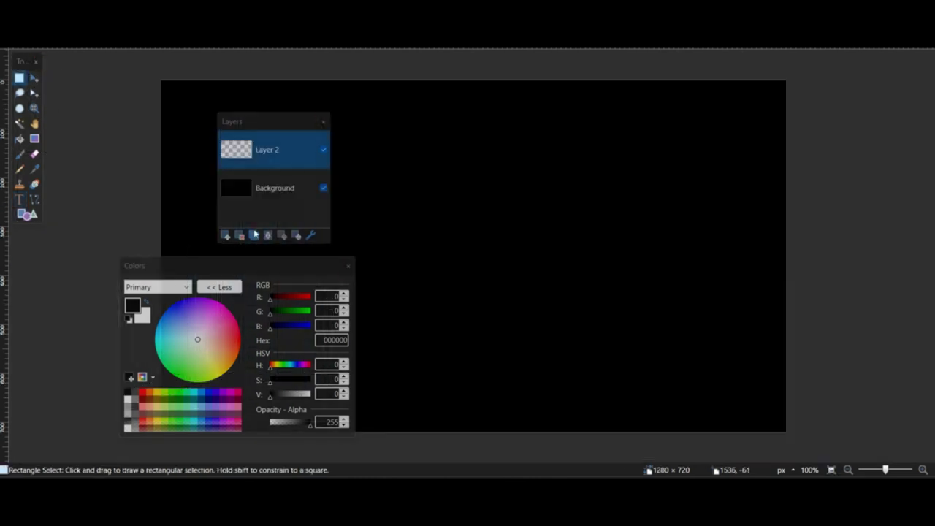
Step: Select the purple bear figure in its 496 × 1259 image as the source for the black canvas
{"action": "key", "text": "ctrl+v"}
{"action": "left_click_drag", "start_coordinate": [416, 401], "coordinate": [523, 376]}
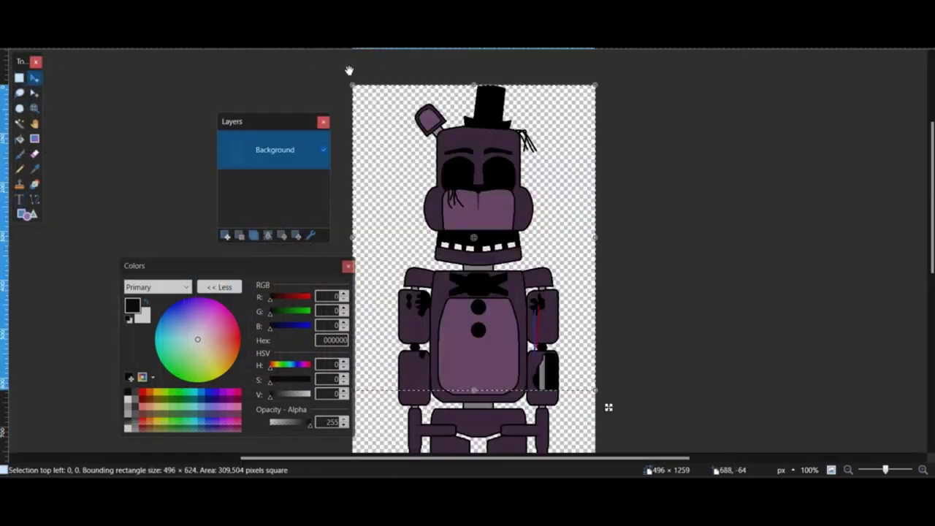
{"action": "key", "text": "s"}
{"action": "key", "text": "ctrl+minus"}
{"action": "left_click_drag", "start_coordinate": [385, 83], "coordinate": [645, 320]}
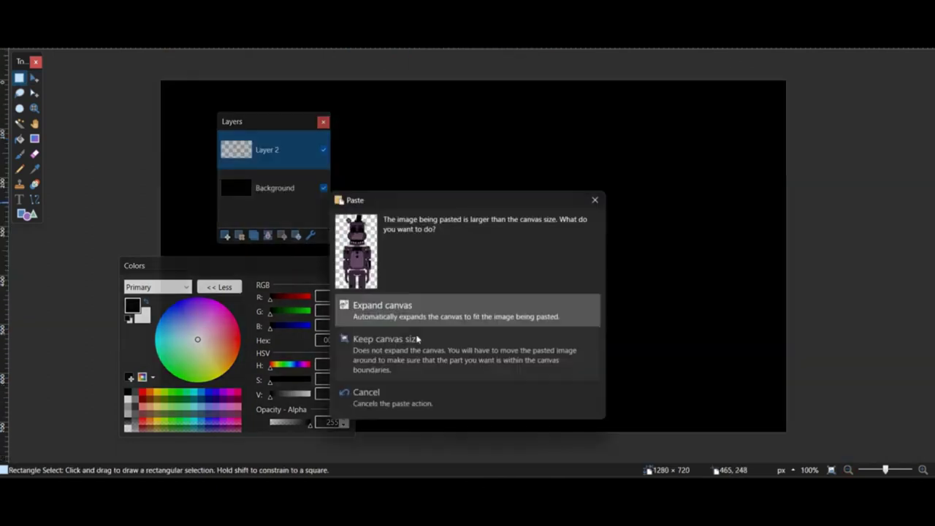
Step: Paste the purple bear figure at the kept canvas size, scale it to 422 × 747 pixels and place it at 380, -15
{"action": "left_click", "coordinate": [382, 338]}
{"action": "left_click_drag", "start_coordinate": [446, 347], "coordinate": [559, 153]}
{"action": "left_click_drag", "start_coordinate": [570, 88], "coordinate": [543, 134]}
{"action": "left_click_drag", "start_coordinate": [470, 300], "coordinate": [496, 232]}
{"action": "left_click_drag", "start_coordinate": [355, 65], "coordinate": [365, 80]}
{"action": "left_click_drag", "start_coordinate": [435, 163], "coordinate": [417, 156]}
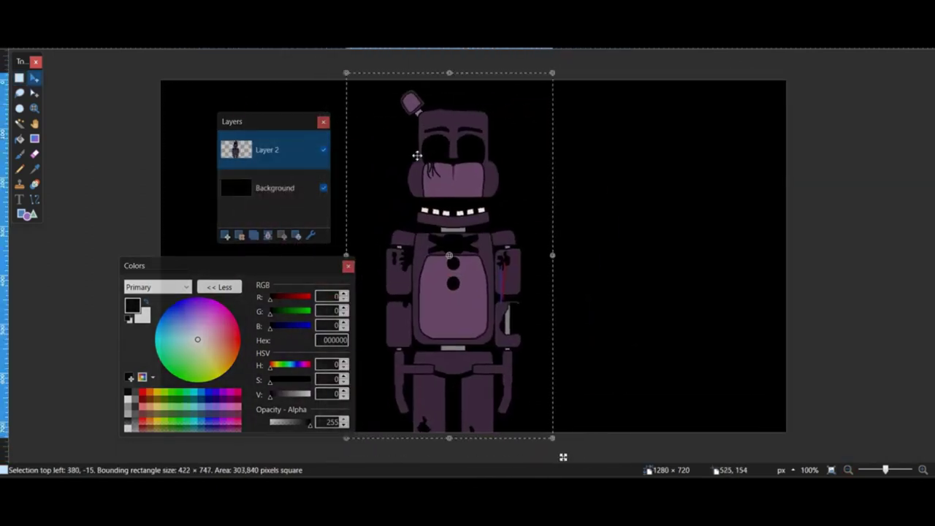
Step: Set the black primary color's opacity to 128 and brush over the whole figure to darken it
{"action": "key", "text": "ctrl+d"}
{"action": "left_click", "coordinate": [290, 423]}
{"action": "left_click", "coordinate": [20, 154]}
{"action": "left_click_drag", "start_coordinate": [410, 244], "coordinate": [370, 350]}
{"action": "left_click_drag", "start_coordinate": [482, 354], "coordinate": [406, 261]}
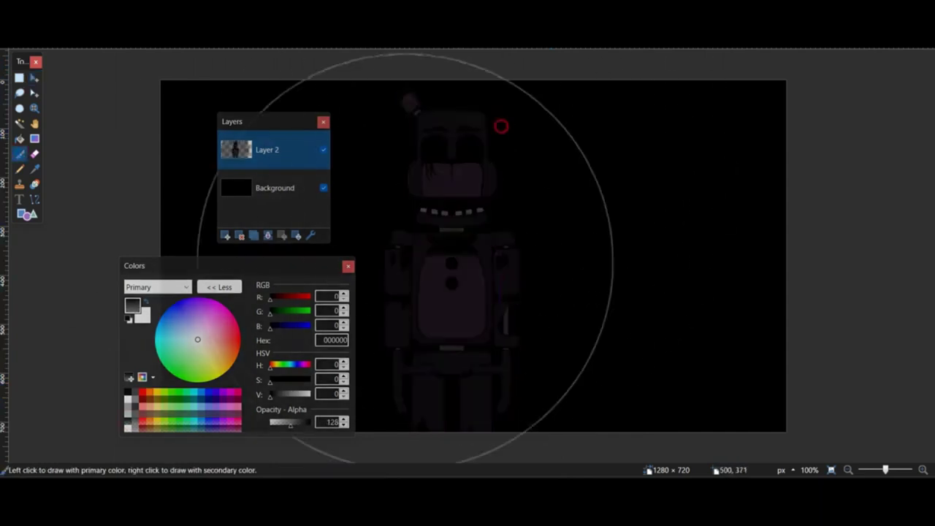
Step: Flatten the darkened figure image and copy it whole into a new 1280 × 720 pixel image
{"action": "key", "text": "ctrl+shift+f"}
{"action": "key", "text": "ctrl+a"}
{"action": "key", "text": "ctrl+n"}
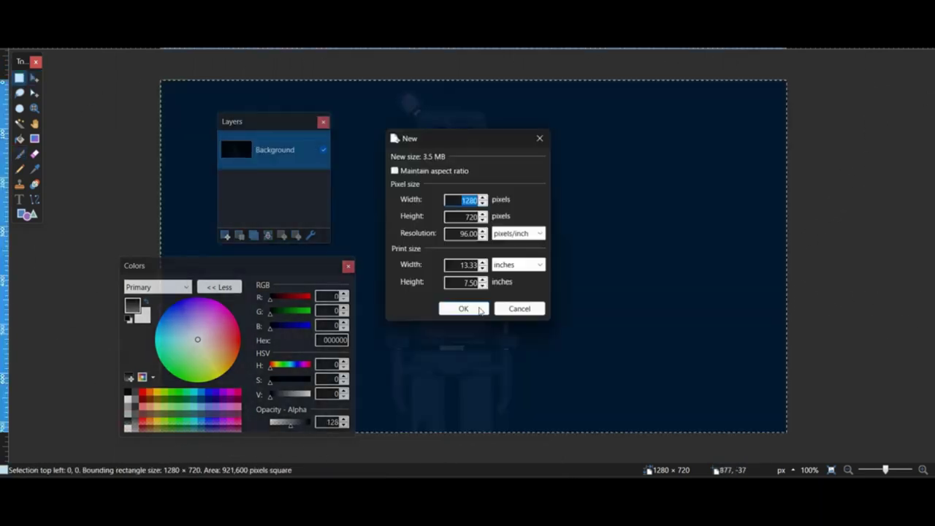
{"action": "key", "text": "m"}
{"action": "left_click", "coordinate": [480, 310]}
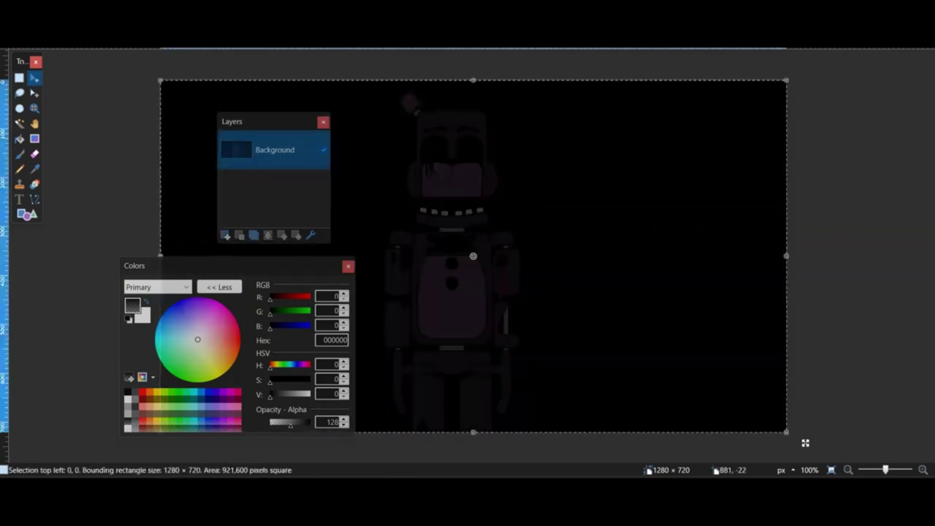
Step: Deselect, set the primary color to white FFFFFF and choose a glitch-style font for the Text tool
{"action": "key", "text": "ctrl+d"}
{"action": "left_click", "coordinate": [128, 399]}
{"action": "left_click", "coordinate": [151, 43]}
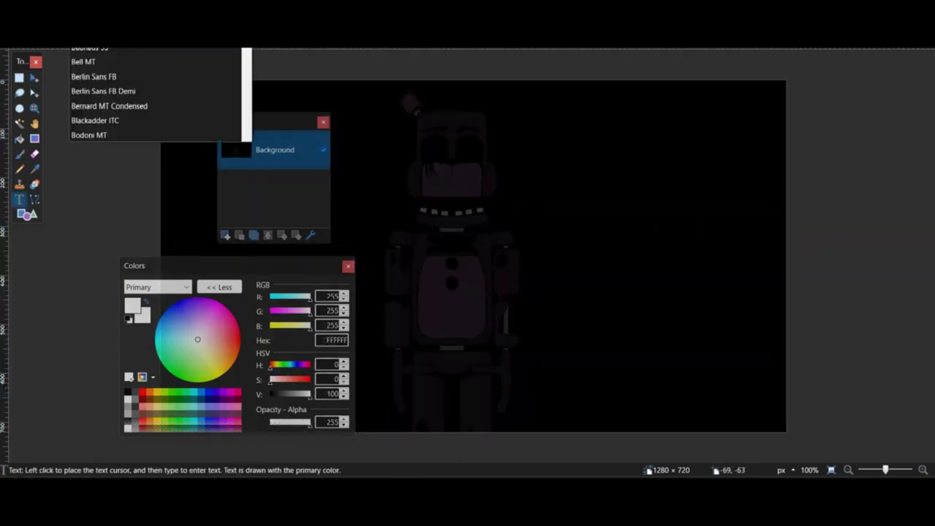
{"action": "scroll", "coordinate": [132, 249], "scroll_direction": "down", "scroll_amount": 10}
{"action": "left_click", "coordinate": [119, 229]}
Step: Add a new layer and move the Layers and Colors windows away from the figure
{"action": "key", "text": "ctrl+shift+n"}
{"action": "left_click_drag", "start_coordinate": [272, 122], "coordinate": [118, 116]}
{"action": "left_click_drag", "start_coordinate": [239, 265], "coordinate": [131, 300]}
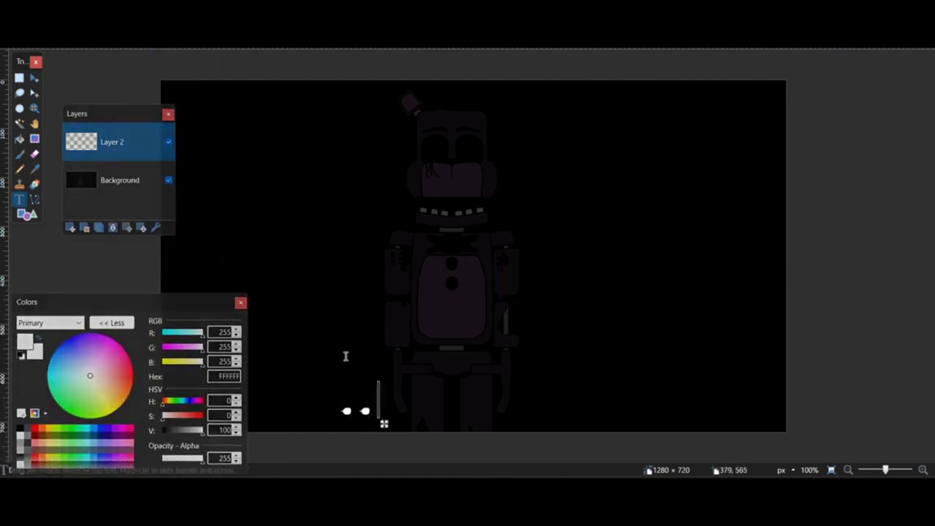
Step: Undo the stray text and new layer, and write a line beginning "THEY LEFT YOU FOR" centered near the image's lower edge
{"action": "key", "text": "ctrl+z"}
{"action": "key", "text": "ctrl+z"}
{"action": "left_click", "coordinate": [325, 397]}
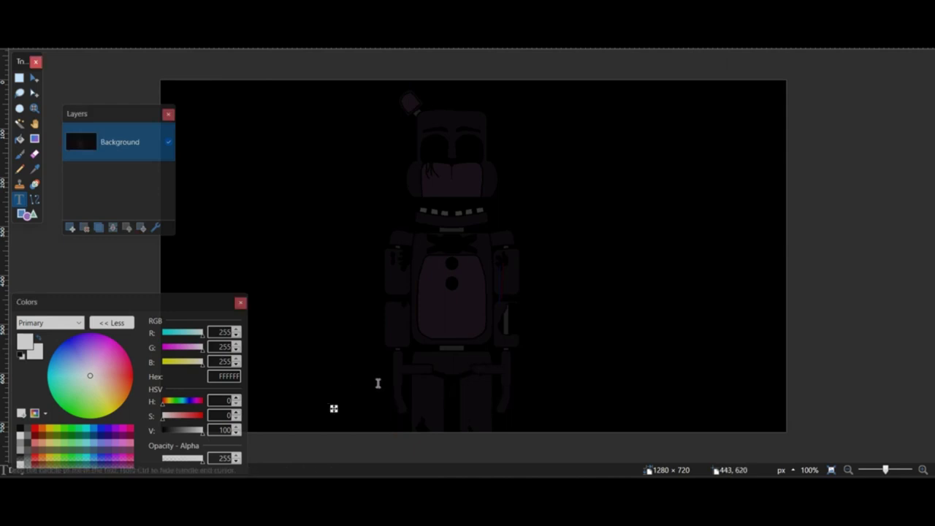
{"action": "left_click_drag", "start_coordinate": [693, 408], "coordinate": [657, 415]}
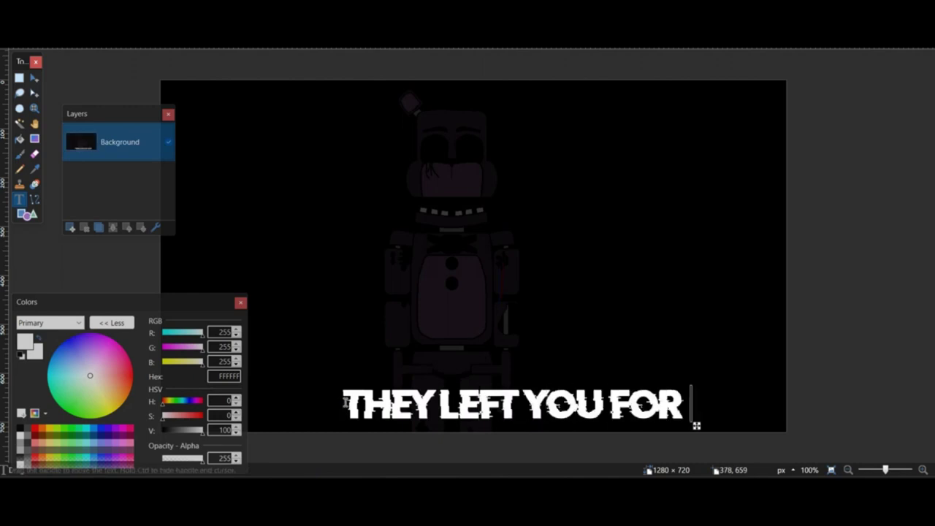
{"action": "left_click_drag", "start_coordinate": [781, 427], "coordinate": [685, 409]}
Step: Save the image as a PNG file named 03
{"action": "left_click", "coordinate": [14, 22]}
{"action": "left_click", "coordinate": [44, 113]}
{"action": "type", "text": "03"}
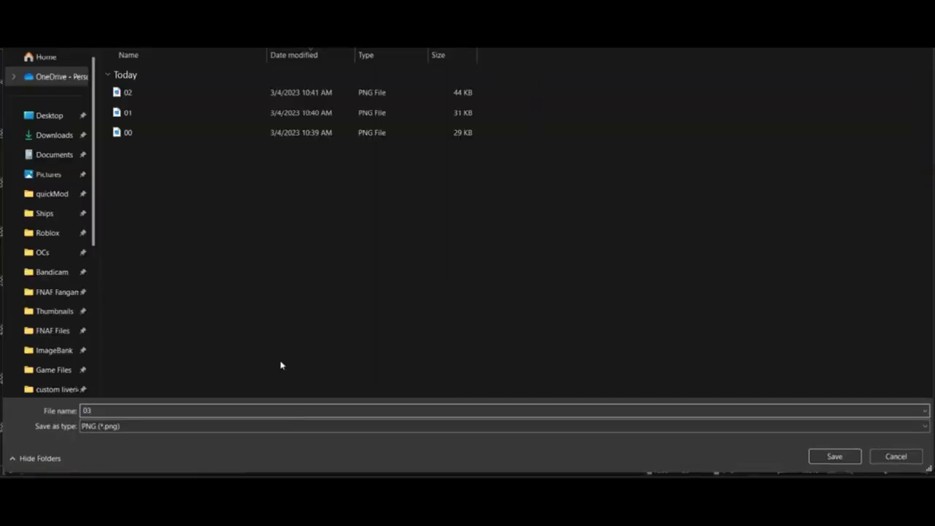
{"action": "key", "text": "Return"}
{"action": "left_click", "coordinate": [572, 333]}
Step: Undo the previous text line, write "ENTER THE FACTORY" in white and center it near the image's lower edge
{"action": "key", "text": "ctrl+z"}
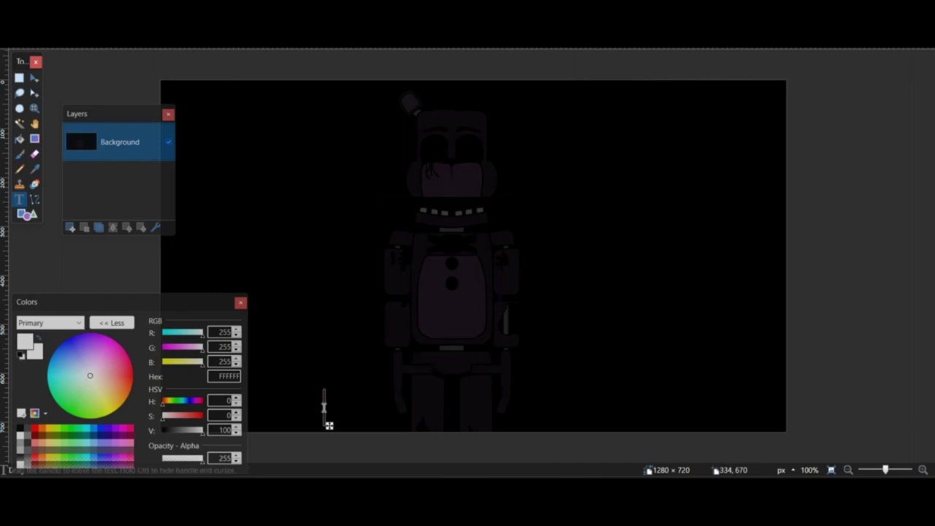
{"action": "type", "text": "CTORY"}
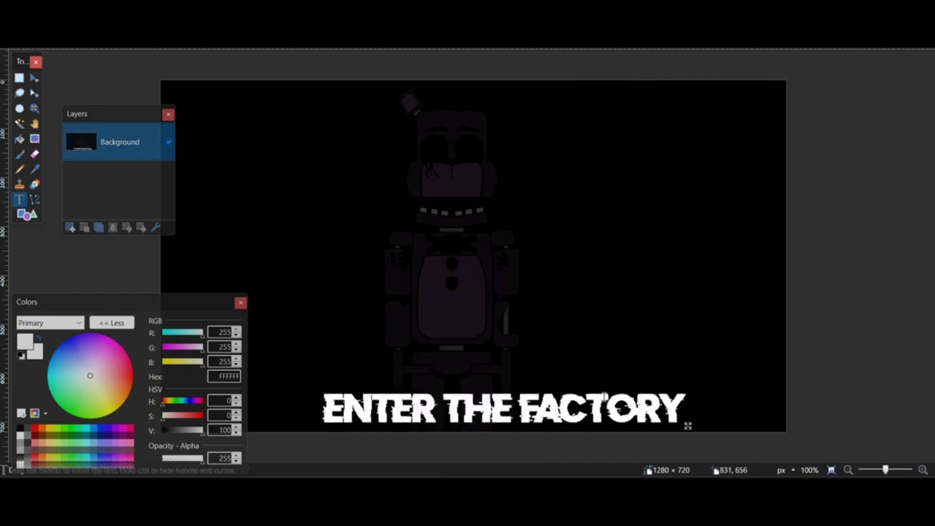
{"action": "left_click_drag", "start_coordinate": [689, 426], "coordinate": [668, 407]}
Step: Save the "ENTER THE FACTORY" image as a PNG file named 04
{"action": "left_click", "coordinate": [15, 22]}
{"action": "left_click", "coordinate": [43, 114]}
{"action": "type", "text": "04"}
{"action": "key", "text": "Return"}
Step: Undo the previous text line, write "SABOTAGE THEIR PLANS" and center it near the image's lower edge
{"action": "key", "text": "ctrl+z"}
{"action": "type", "text": "BOTAGE THEIR PLAN"}
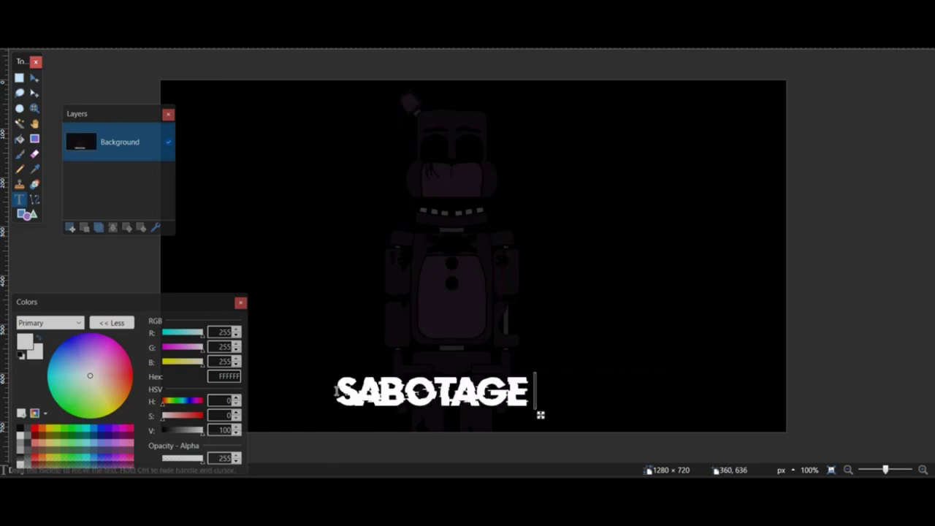
{"action": "left_click_drag", "start_coordinate": [765, 415], "coordinate": [695, 419]}
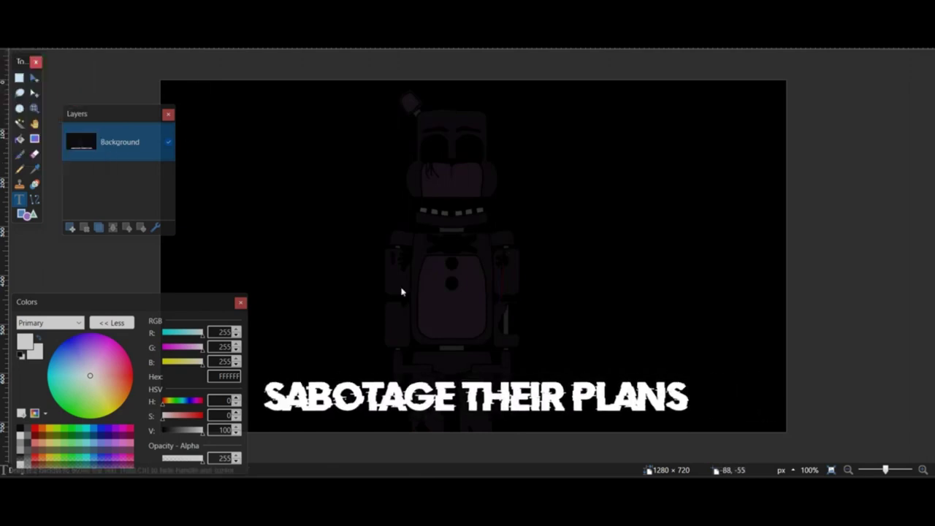
Step: Save the "SABOTAGE THEIR PLANS" image as a PNG file named 05
{"action": "key", "text": "ctrl+s"}
{"action": "type", "text": "05"}
{"action": "key", "text": "Return"}
{"action": "left_click", "coordinate": [564, 333]}
Step: Undo the previous text line, write "FIND ME WHEN THE JOB IS DONE" and center it near the image's lower edge
{"action": "key", "text": "ctrl+z"}
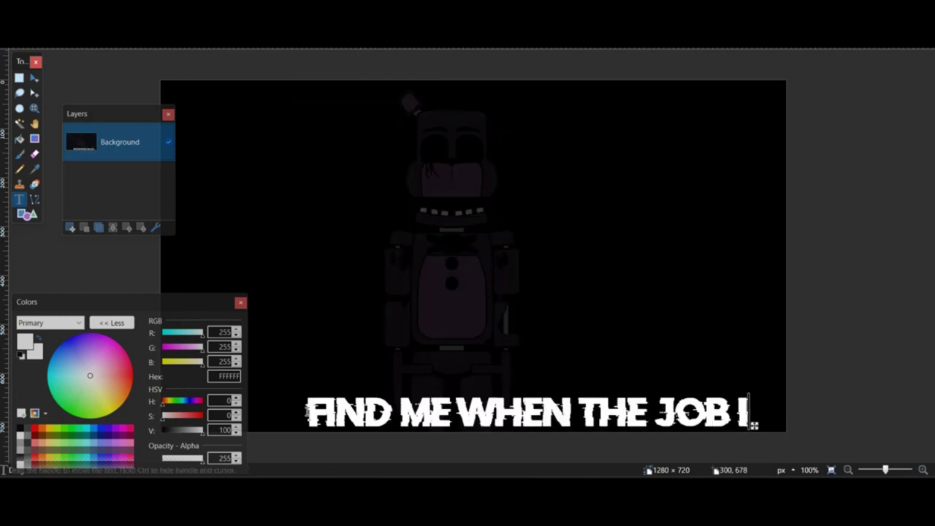
{"action": "left_click_drag", "start_coordinate": [777, 429], "coordinate": [661, 426]}
{"action": "left_click_drag", "start_coordinate": [769, 426], "coordinate": [773, 423]}
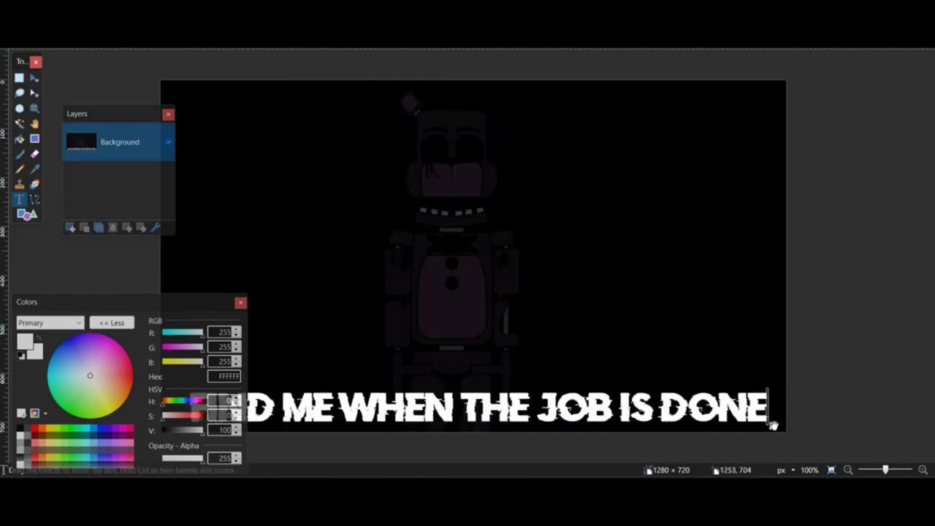
Step: Save the "FIND ME WHEN THE JOB IS DONE" image as a PNG file named 06
{"action": "left_click", "coordinate": [16, 48]}
{"action": "left_click", "coordinate": [50, 94]}
{"action": "type", "text": "06"}
{"action": "key", "text": "Return"}
{"action": "left_click", "coordinate": [563, 328]}
{"action": "left_click", "coordinate": [564, 333]}
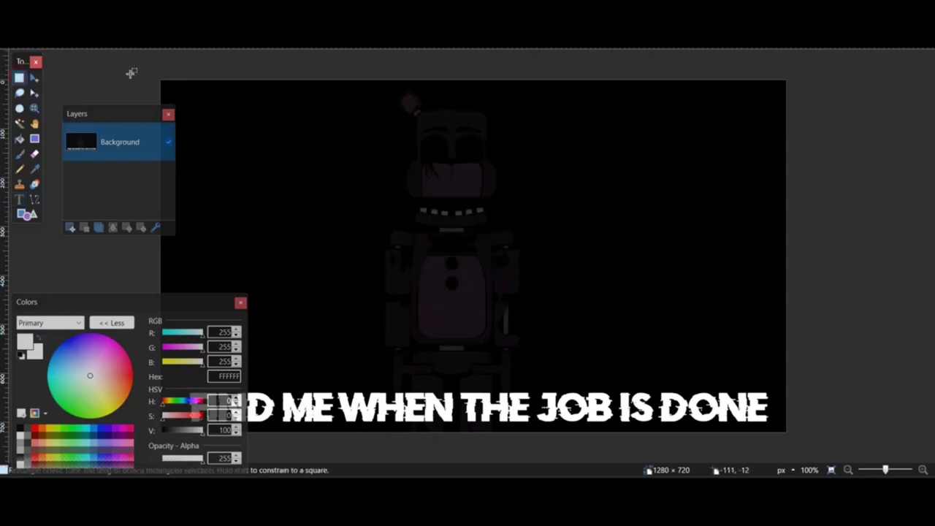
Step: Dab a white glowing pupil in each of the figure's eye sockets and start saving the image under a new name
{"action": "key", "text": "ctrl+a"}
{"action": "key", "text": "ctrl+d"}
{"action": "key", "text": "b"}
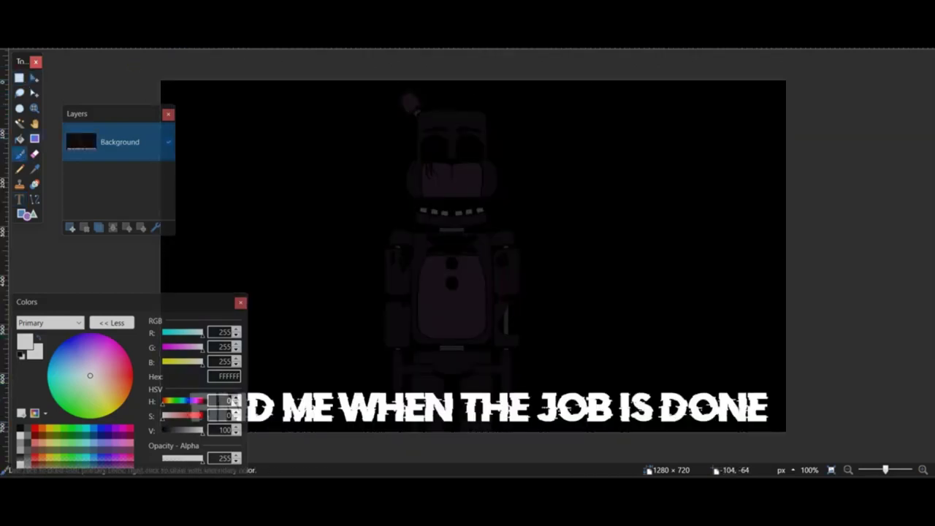
{"action": "left_click", "coordinate": [29, 48]}
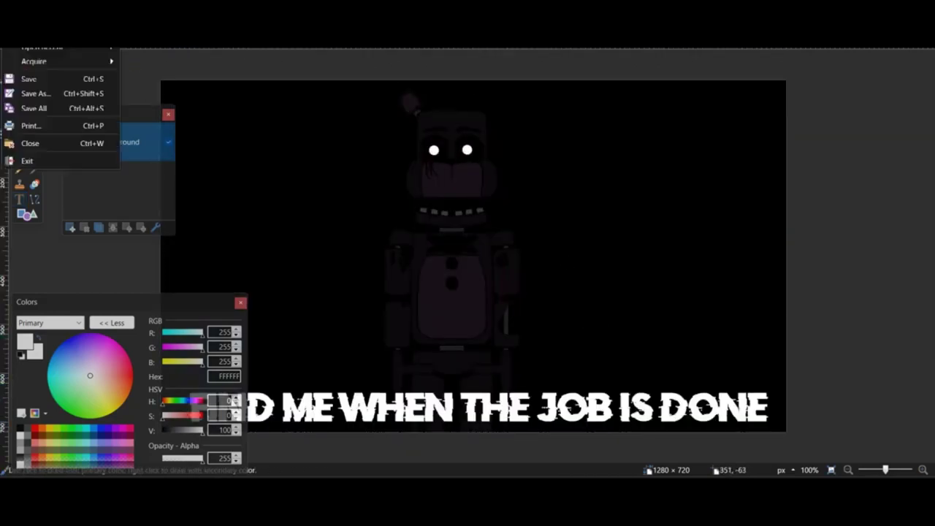
{"action": "left_click", "coordinate": [42, 92]}
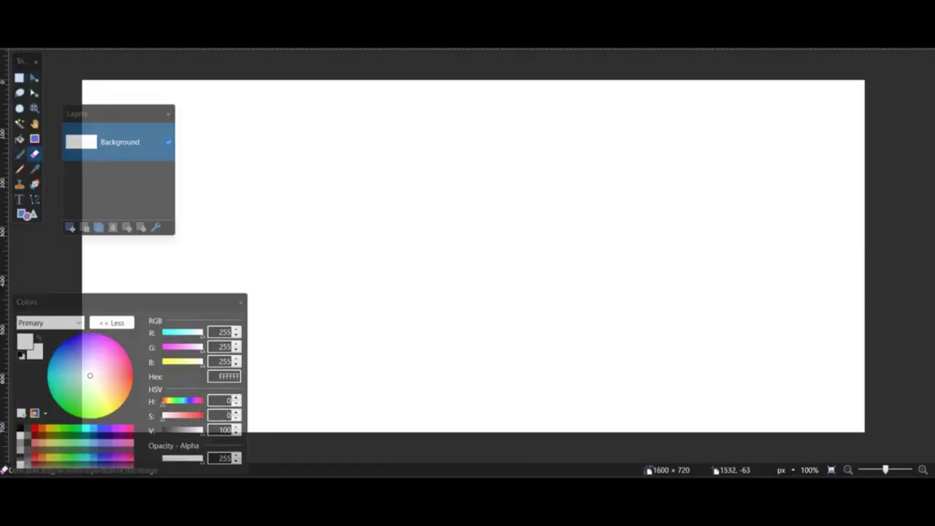
Step: Erase the 1600 × 720 image's white background and add the crate room picture as a faded reference layer
{"action": "mouse_move", "coordinate": [182, 109]}
{"action": "left_mouse_down"}
{"action": "mouse_move", "coordinate": [450, 318]}
{"action": "mouse_move", "coordinate": [750, 265]}
{"action": "mouse_move", "coordinate": [588, 292]}
{"action": "left_mouse_up"}
{"action": "left_click", "coordinate": [70, 227]}
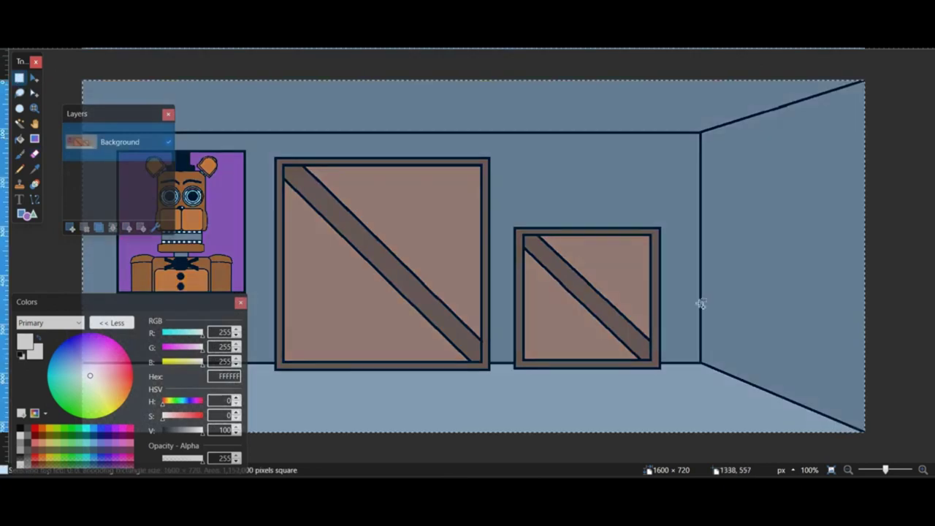
{"action": "key", "text": "F4"}
{"action": "left_click", "coordinate": [446, 226]}
{"action": "left_click", "coordinate": [472, 285]}
Step: On the Background layer, draw black rectangle outlines for the back wall, the double door frame and the door's center strip
{"action": "left_click", "coordinate": [122, 143]}
{"action": "left_click", "coordinate": [27, 214]}
{"action": "left_click", "coordinate": [20, 429]}
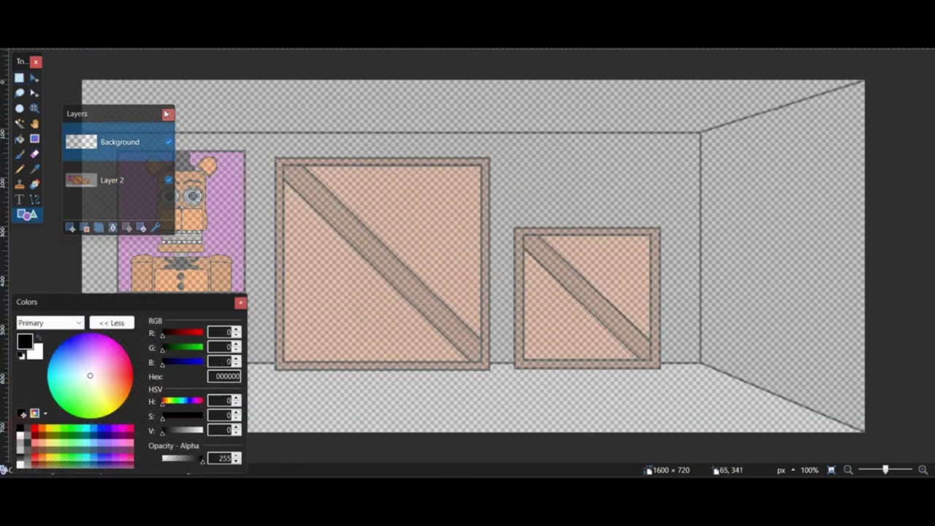
{"action": "left_click_drag", "start_coordinate": [701, 129], "coordinate": [222, 370]}
{"action": "left_click_drag", "start_coordinate": [646, 267], "coordinate": [680, 397]}
{"action": "left_click_drag", "start_coordinate": [518, 202], "coordinate": [659, 372]}
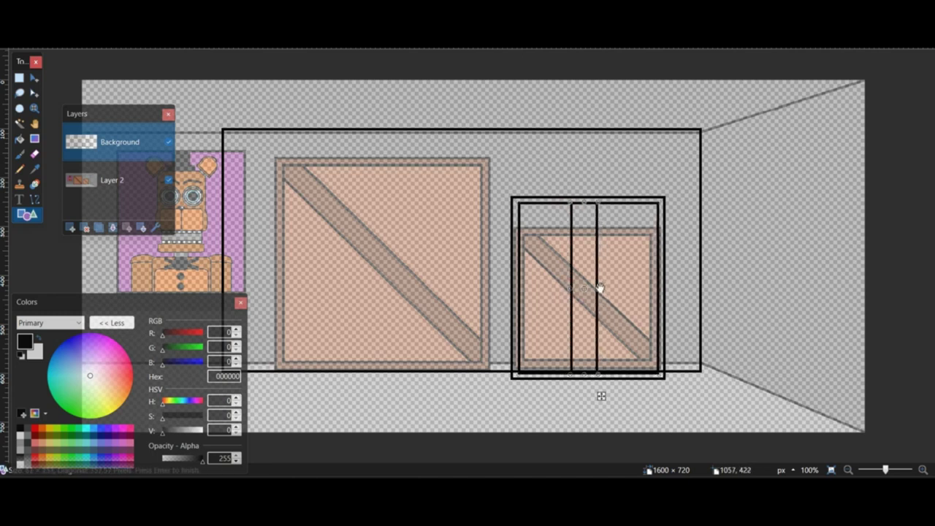
Step: Select the lower section of the door outline and stretch it downward
{"action": "scroll", "coordinate": [589, 302], "scroll_direction": "up", "scroll_amount": 4, "text": "ctrl"}
{"action": "left_click", "coordinate": [19, 78]}
{"action": "mouse_move", "coordinate": [332, 152]}
{"action": "left_mouse_down"}
{"action": "mouse_move", "coordinate": [501, 232]}
{"action": "mouse_move", "coordinate": [827, 435]}
{"action": "left_mouse_up"}
{"action": "scroll", "coordinate": [827, 435], "scroll_direction": "down", "scroll_amount": 3}
{"action": "left_click_drag", "start_coordinate": [355, 216], "coordinate": [815, 326]}
{"action": "key", "text": "m"}
{"action": "left_click_drag", "start_coordinate": [584, 326], "coordinate": [597, 397]}
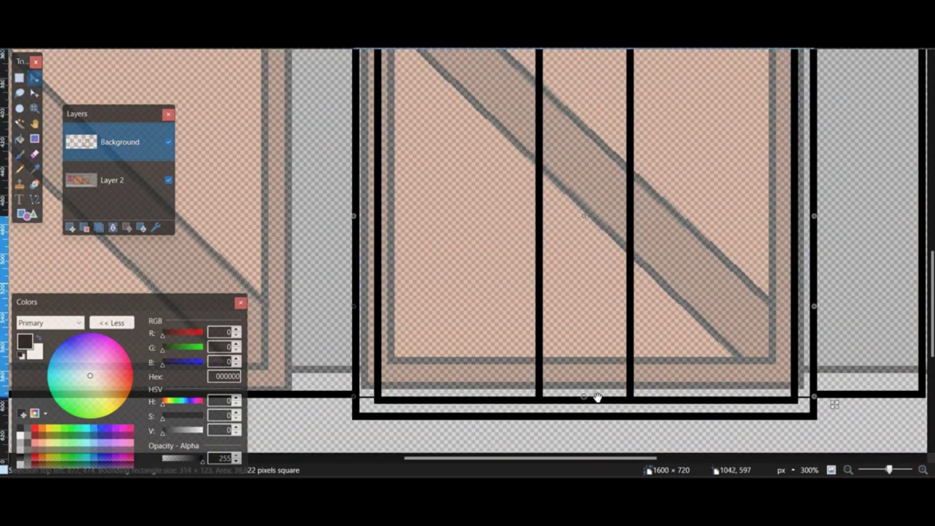
Step: Select a short section of the door frame's lower end, extend it downward and deselect
{"action": "key", "text": "ctrl+d"}
{"action": "key", "text": "s"}
{"action": "left_click_drag", "start_coordinate": [355, 334], "coordinate": [377, 370]}
{"action": "key", "text": "m"}
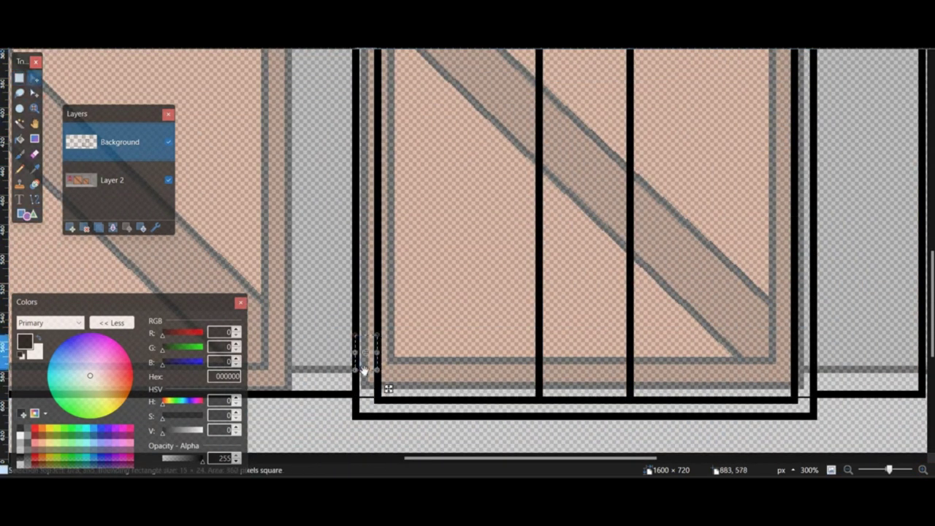
{"action": "key", "text": "s"}
{"action": "left_click", "coordinate": [34, 77]}
{"action": "left_click_drag", "start_coordinate": [828, 398], "coordinate": [829, 413]}
{"action": "key", "text": "ctrl+d"}
Step: Draw a black upright rectangle for a poster on the back wall, over the large crate's upper-left area
{"action": "double_click", "coordinate": [848, 470]}
{"action": "left_click", "coordinate": [849, 470]}
{"action": "left_click", "coordinate": [848, 470]}
{"action": "left_click", "coordinate": [923, 469]}
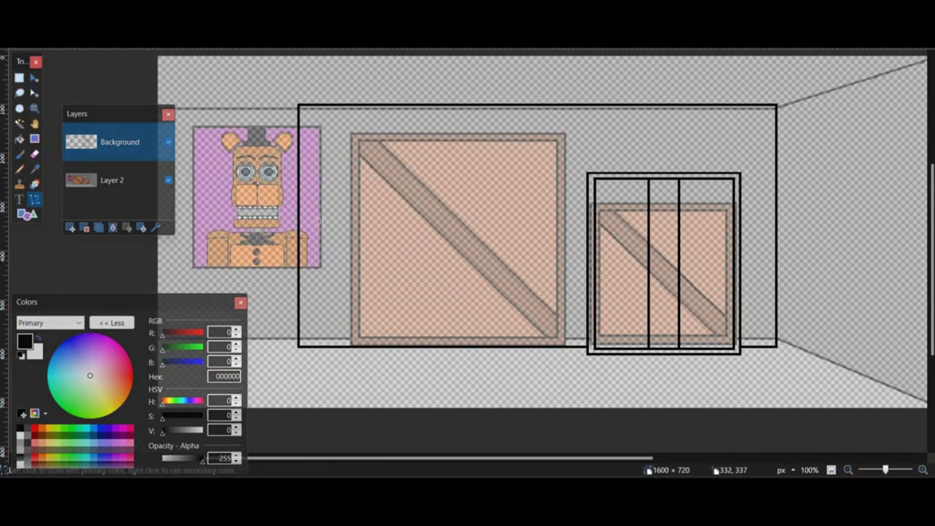
{"action": "key", "text": "o"}
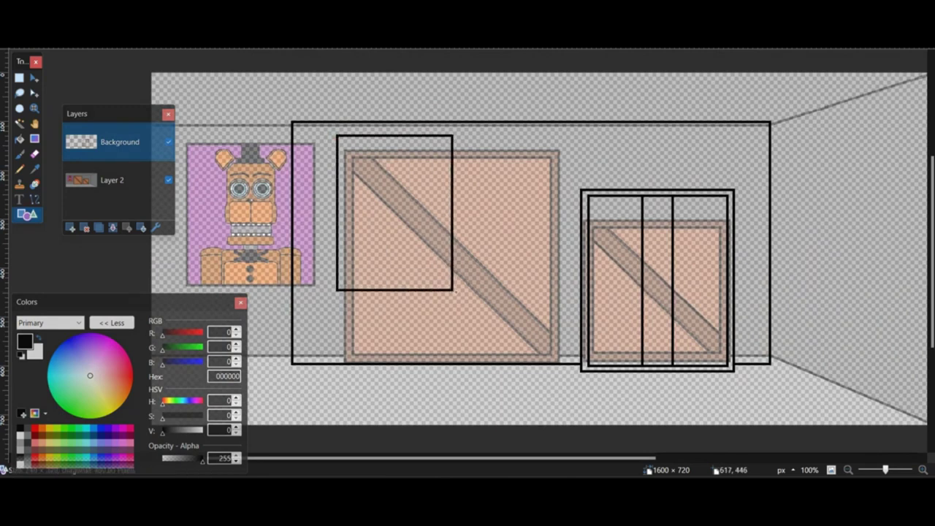
{"action": "left_click_drag", "start_coordinate": [454, 291], "coordinate": [450, 294]}
{"action": "left_click", "coordinate": [469, 301]}
{"action": "middle_click_drag", "start_coordinate": [469, 302], "coordinate": [542, 287]}
Step: Paste the brown bear figure onto Layer 3, fit it inside the poster frame and merge the Background layer down into it
{"action": "left_click", "coordinate": [123, 168]}
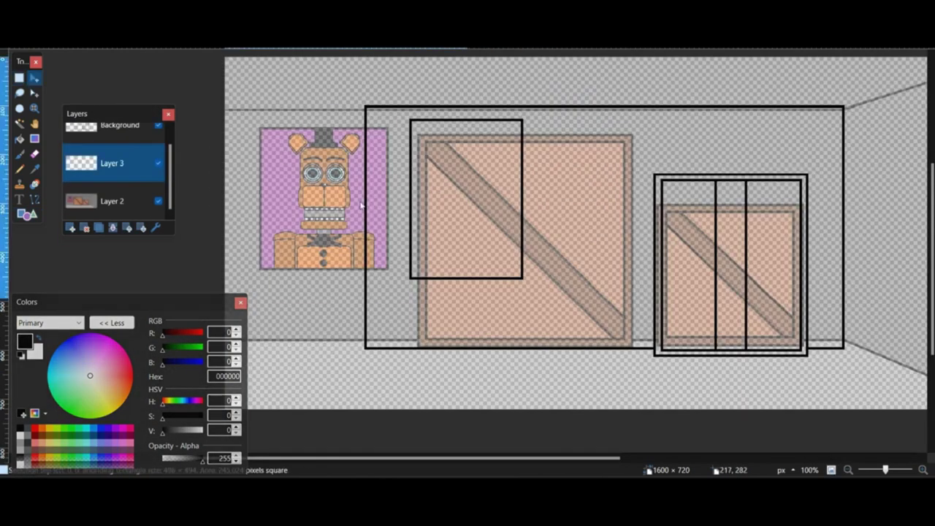
{"action": "key", "text": "ctrl+v"}
{"action": "left_click_drag", "start_coordinate": [618, 382], "coordinate": [529, 290]}
{"action": "left_click_drag", "start_coordinate": [498, 257], "coordinate": [526, 263]}
{"action": "key", "text": "ctrl+d"}
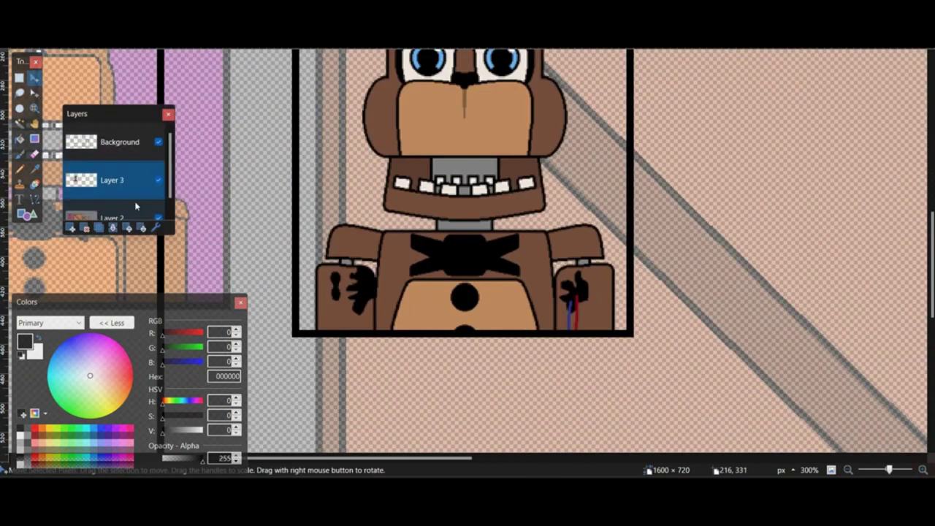
{"action": "left_click", "coordinate": [121, 144]}
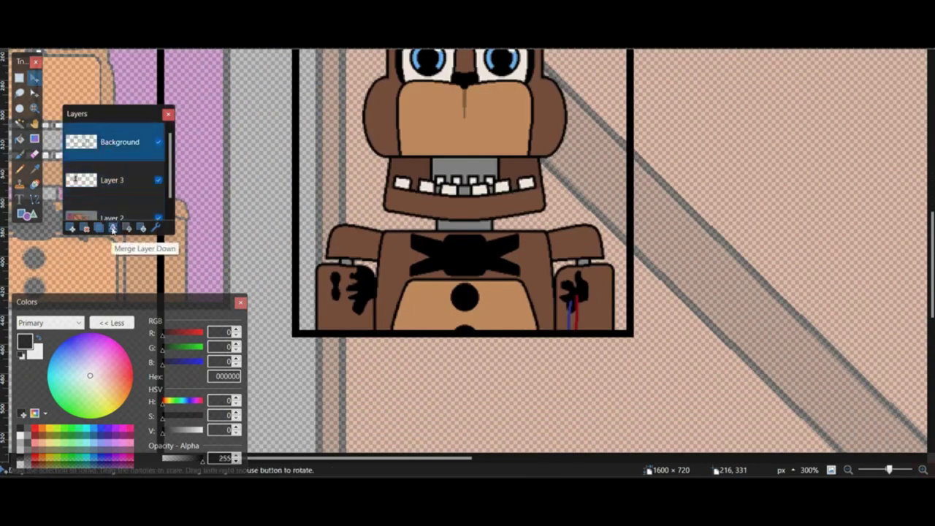
{"action": "left_click", "coordinate": [113, 228]}
Step: Pick the figure's brown 734C3A and paint over the black damage marks on both of its arms
{"action": "scroll", "coordinate": [528, 343], "scroll_direction": "up", "scroll_amount": 2, "text": "ctrl"}
{"action": "scroll", "coordinate": [325, 190], "scroll_direction": "up", "scroll_amount": 8, "text": "ctrl"}
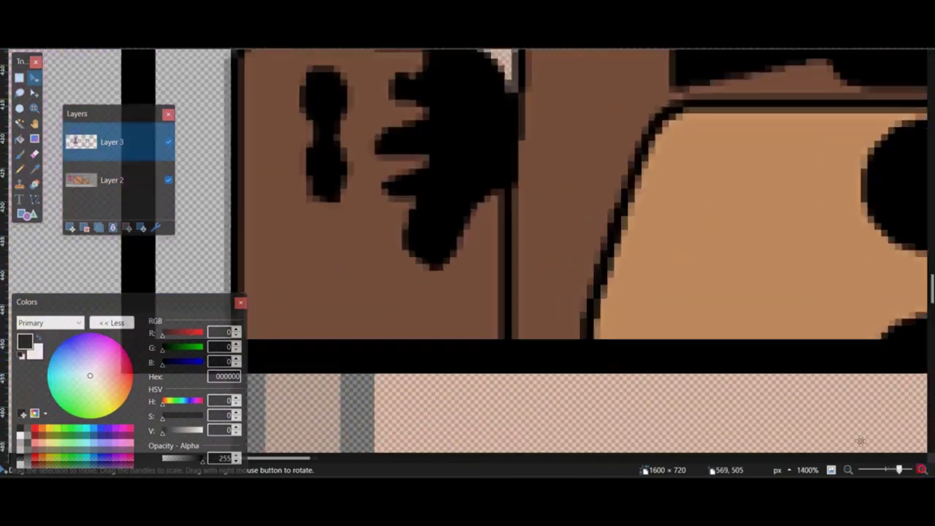
{"action": "left_click", "coordinate": [34, 169]}
{"action": "left_click", "coordinate": [278, 168]}
{"action": "left_click", "coordinate": [19, 153]}
{"action": "scroll", "coordinate": [324, 219], "scroll_direction": "up", "scroll_amount": 3}
{"action": "mouse_move", "coordinate": [328, 307]}
{"action": "left_mouse_down"}
{"action": "mouse_move", "coordinate": [323, 209]}
{"action": "mouse_move", "coordinate": [439, 236]}
{"action": "mouse_move", "coordinate": [451, 228]}
{"action": "mouse_move", "coordinate": [448, 369]}
{"action": "left_mouse_up"}
{"action": "middle_click_drag", "start_coordinate": [760, 299], "coordinate": [229, 262]}
{"action": "middle_click_drag", "start_coordinate": [762, 273], "coordinate": [343, 279]}
{"action": "mouse_move", "coordinate": [542, 256]}
{"action": "left_mouse_down"}
{"action": "mouse_move", "coordinate": [483, 205]}
{"action": "mouse_move", "coordinate": [483, 375]}
{"action": "left_mouse_up"}
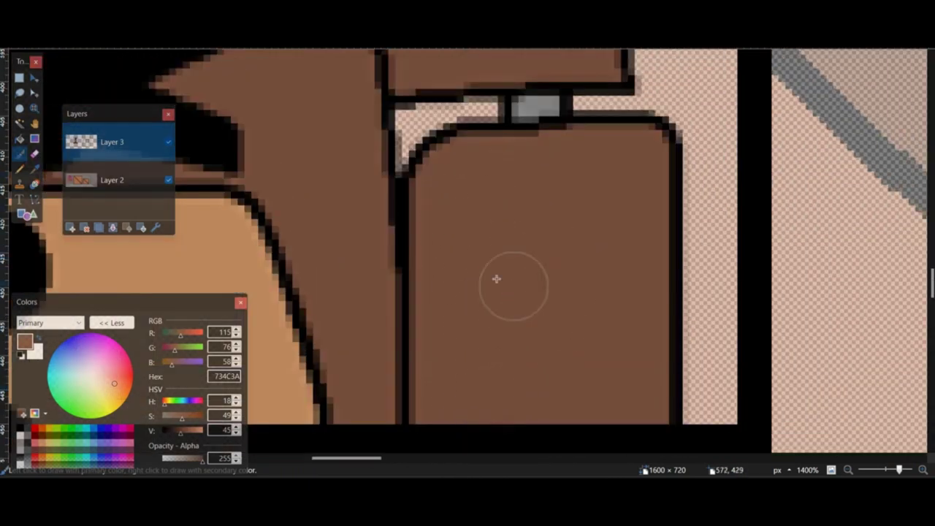
Step: Try a Magic Wand selection of the empty poster area around the bear figure, adding an enclosed gap, and drop the selection
{"action": "scroll", "coordinate": [496, 278], "scroll_direction": "down", "scroll_amount": 8, "text": "ctrl"}
{"action": "left_click", "coordinate": [19, 123]}
{"action": "scroll", "coordinate": [372, 146], "scroll_direction": "up", "scroll_amount": 3}
{"action": "left_click", "coordinate": [372, 119]}
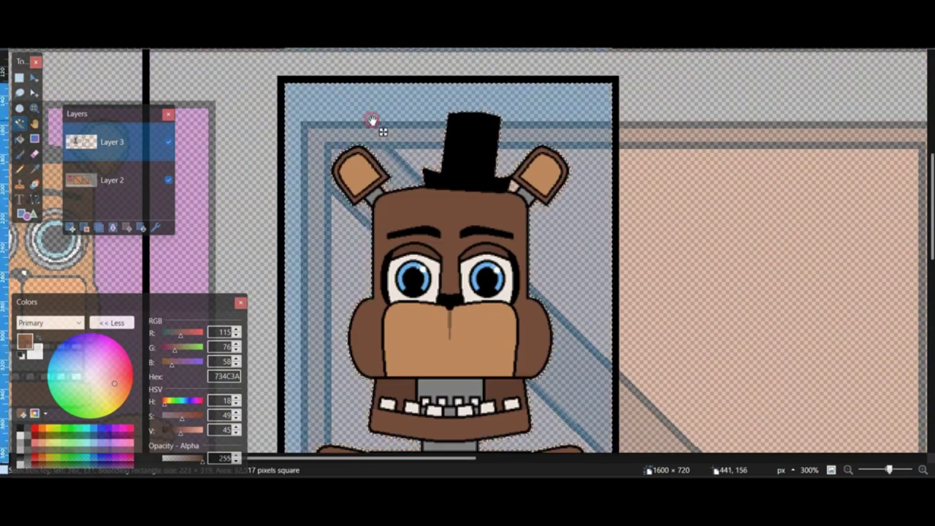
{"action": "scroll", "coordinate": [581, 244], "scroll_direction": "up", "scroll_amount": 6, "text": "ctrl"}
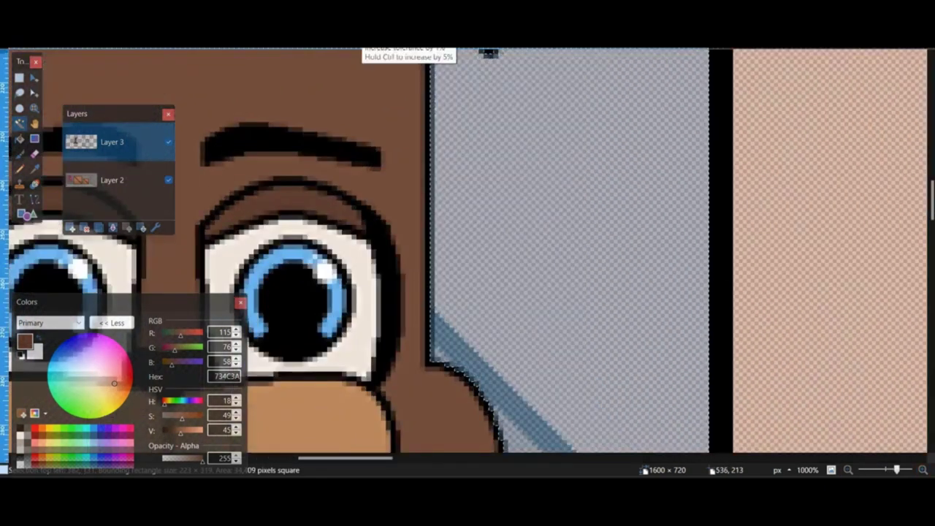
{"action": "middle_click_drag", "start_coordinate": [488, 55], "coordinate": [488, 293]}
{"action": "left_click", "coordinate": [386, 229], "text": "ctrl"}
{"action": "middle_click_drag", "start_coordinate": [393, 234], "coordinate": [534, 244]}
{"action": "middle_click_drag", "start_coordinate": [439, 365], "coordinate": [548, 117]}
{"action": "middle_click_drag", "start_coordinate": [267, 435], "coordinate": [323, 217]}
{"action": "middle_click_drag", "start_coordinate": [409, 438], "coordinate": [474, 88]}
{"action": "middle_click_drag", "start_coordinate": [468, 438], "coordinate": [618, 435]}
{"action": "left_click", "coordinate": [237, 36]}
{"action": "key", "text": "ctrl+d"}
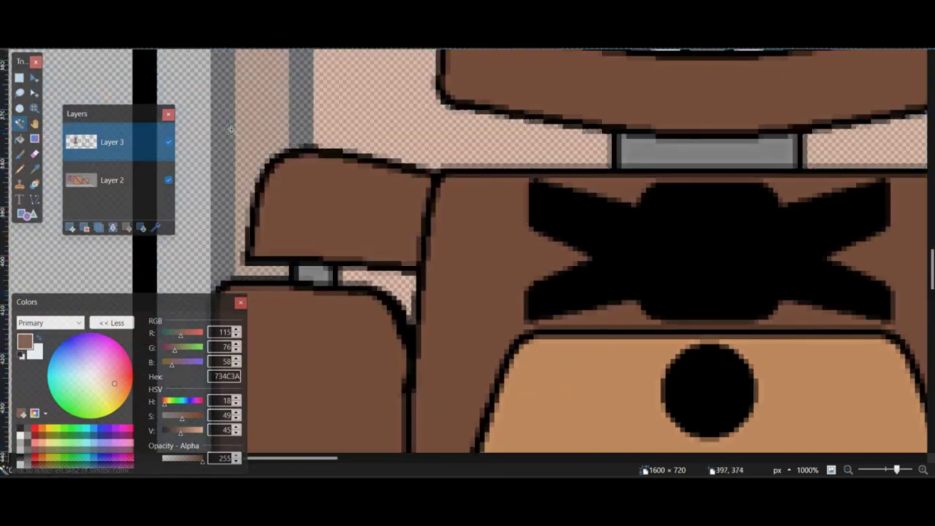
Step: Set the Paintbrush colour to black, 000000
{"action": "left_click", "coordinate": [21, 429]}
{"action": "left_click", "coordinate": [20, 155]}
{"action": "scroll", "coordinate": [711, 167], "scroll_direction": "right", "scroll_amount": 5}
{"action": "scroll", "coordinate": [711, 166], "scroll_direction": "down", "scroll_amount": 1}
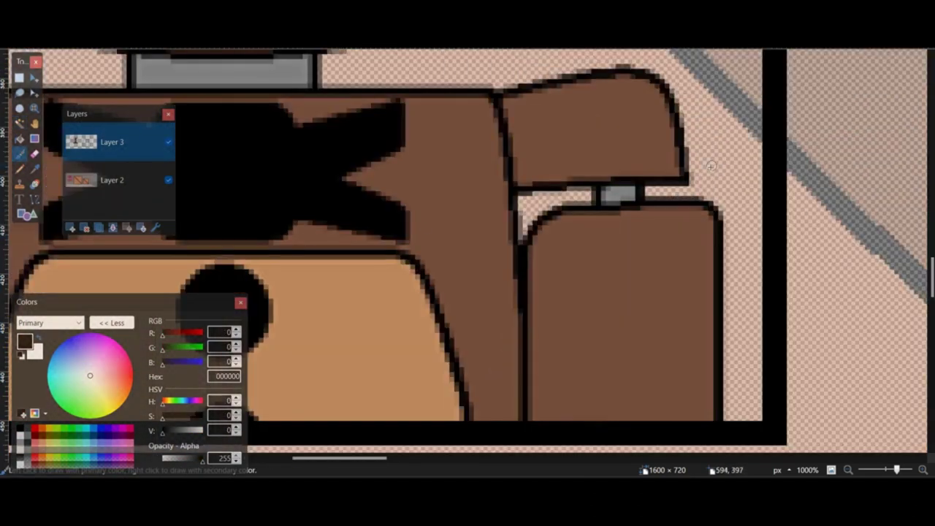
Step: Try selecting the poster's empty background again at a lower tolerance, adding the gaps around the bear's neck and arms, and deselect
{"action": "left_click", "coordinate": [20, 123]}
{"action": "scroll", "coordinate": [578, 207], "scroll_direction": "up", "scroll_amount": 4}
{"action": "left_click", "coordinate": [587, 220]}
{"action": "left_click", "coordinate": [237, 36]}
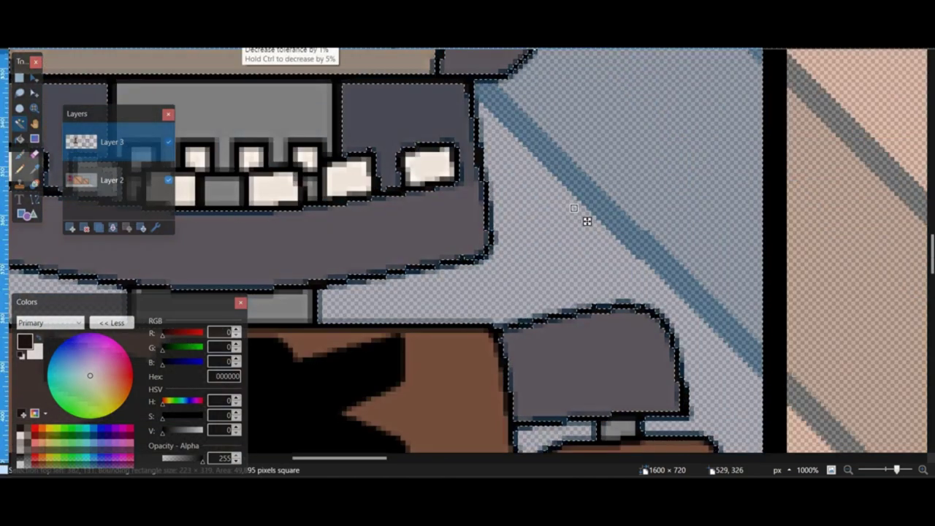
{"action": "scroll", "coordinate": [643, 201], "scroll_direction": "down", "scroll_amount": 3}
{"action": "scroll", "coordinate": [643, 202], "scroll_direction": "left", "scroll_amount": 6}
{"action": "scroll", "coordinate": [643, 202], "scroll_direction": "up", "scroll_amount": 2}
{"action": "left_click", "coordinate": [341, 380], "text": "ctrl"}
{"action": "scroll", "coordinate": [438, 307], "scroll_direction": "right", "scroll_amount": 6}
{"action": "scroll", "coordinate": [438, 307], "scroll_direction": "down", "scroll_amount": 3}
{"action": "left_click", "coordinate": [545, 207], "text": "ctrl"}
{"action": "scroll", "coordinate": [545, 207], "scroll_direction": "up", "scroll_amount": 10}
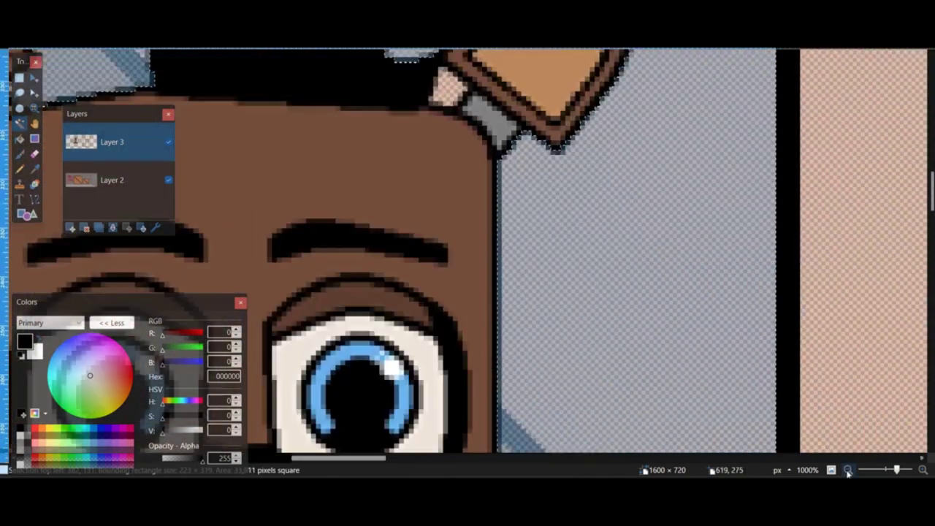
{"action": "left_click", "coordinate": [848, 471]}
{"action": "left_click", "coordinate": [20, 154]}
{"action": "key", "text": "ctrl+d"}
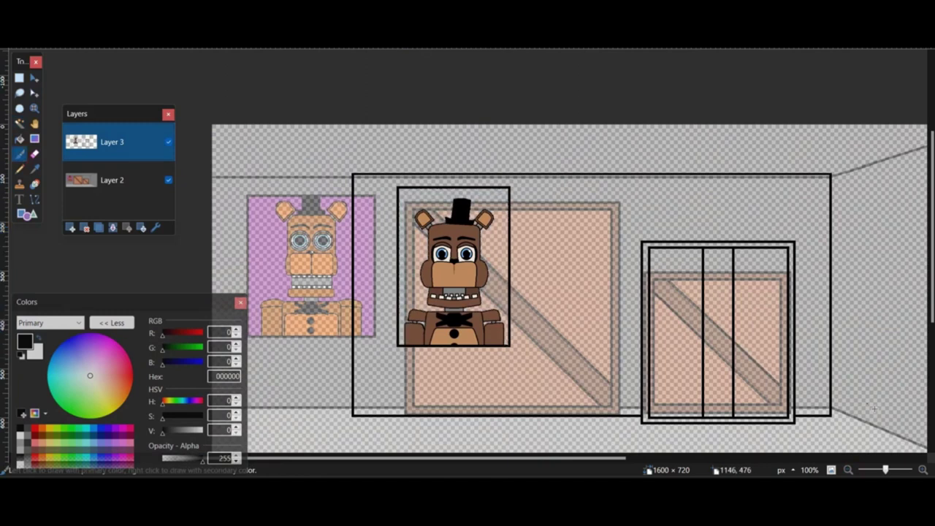
Step: Select the poster's whole interior as a 223 × 319 px rectangle, just inside its black frame
{"action": "left_click", "coordinate": [923, 471]}
{"action": "left_click", "coordinate": [20, 77]}
{"action": "left_click_drag", "start_coordinate": [328, 124], "coordinate": [541, 322]}
{"action": "left_click", "coordinate": [20, 123]}
{"action": "left_click", "coordinate": [349, 147]}
{"action": "left_click", "coordinate": [20, 78]}
{"action": "scroll", "coordinate": [538, 293], "scroll_direction": "down", "scroll_amount": 2}
{"action": "scroll", "coordinate": [468, 234], "scroll_direction": "up", "scroll_amount": 1}
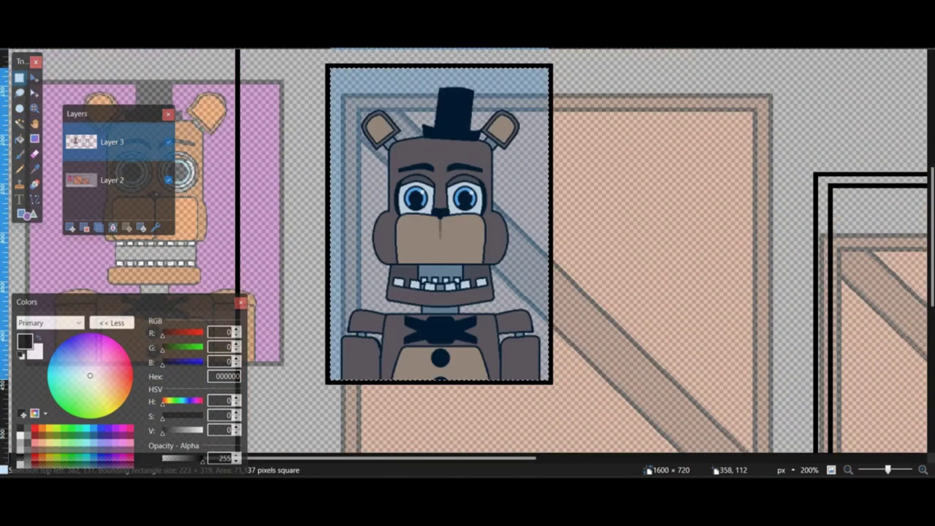
Step: Brighten the bear figure by raising the darker part of the Luminosity curve in Curves and deselect
{"action": "left_click", "coordinate": [152, 22]}
{"action": "left_click", "coordinate": [168, 70]}
{"action": "left_click_drag", "start_coordinate": [465, 102], "coordinate": [644, 126]}
{"action": "left_click_drag", "start_coordinate": [639, 256], "coordinate": [607, 257]}
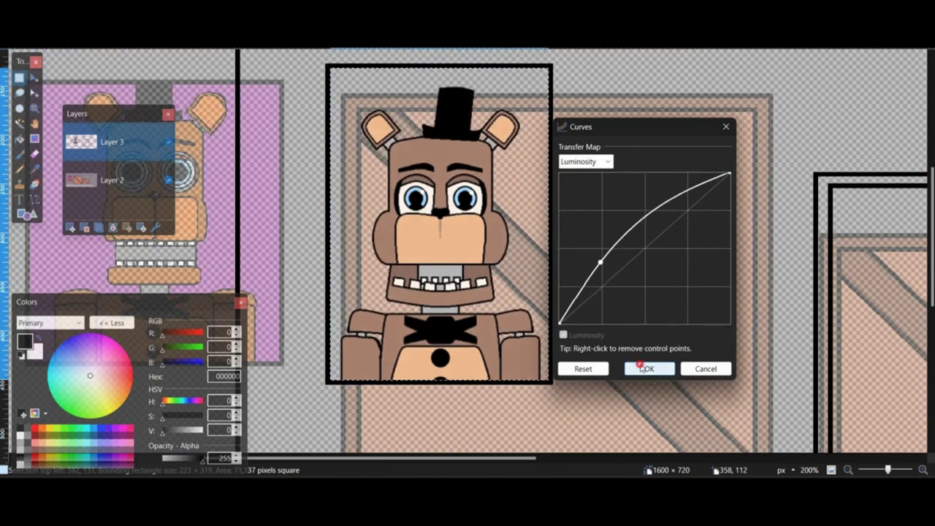
{"action": "left_click", "coordinate": [641, 366]}
{"action": "left_click", "coordinate": [923, 470]}
{"action": "left_click", "coordinate": [923, 470]}
{"action": "key", "text": "ctrl+d"}
Step: Cut off the poster's lower part with a ragged freehand selection and delete it
{"action": "left_click", "coordinate": [20, 92]}
{"action": "mouse_move", "coordinate": [272, 349]}
{"action": "left_mouse_down"}
{"action": "mouse_move", "coordinate": [533, 378]}
{"action": "mouse_move", "coordinate": [686, 344]}
{"action": "mouse_move", "coordinate": [703, 234]}
{"action": "mouse_move", "coordinate": [751, 210]}
{"action": "left_mouse_up"}
{"action": "mouse_move", "coordinate": [760, 242]}
{"action": "left_mouse_down"}
{"action": "mouse_move", "coordinate": [426, 428]}
{"action": "mouse_move", "coordinate": [246, 329]}
{"action": "left_mouse_up"}
{"action": "key", "text": "Delete"}
Step: Paint a wavy black torn edge along the poster's lower sides and base, joining it to the straight frame
{"action": "left_click", "coordinate": [20, 155]}
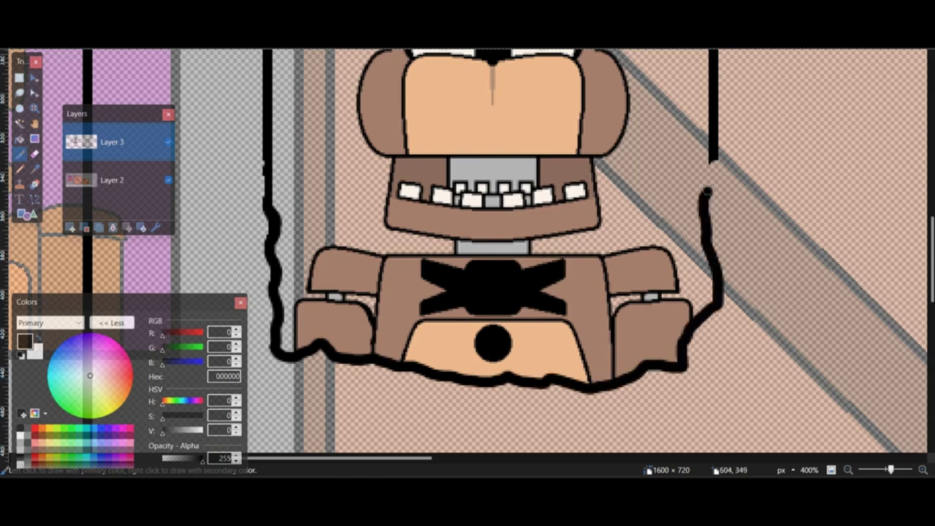
{"action": "scroll", "coordinate": [585, 249], "scroll_direction": "up", "scroll_amount": 3}
{"action": "scroll", "coordinate": [511, 300], "scroll_direction": "down", "scroll_amount": 5, "text": "ctrl"}
{"action": "scroll", "coordinate": [556, 292], "scroll_direction": "up", "scroll_amount": 1}
Step: Draw black perspective lines from the back wall's two left corners to the canvas's left corners
{"action": "left_click", "coordinate": [34, 200]}
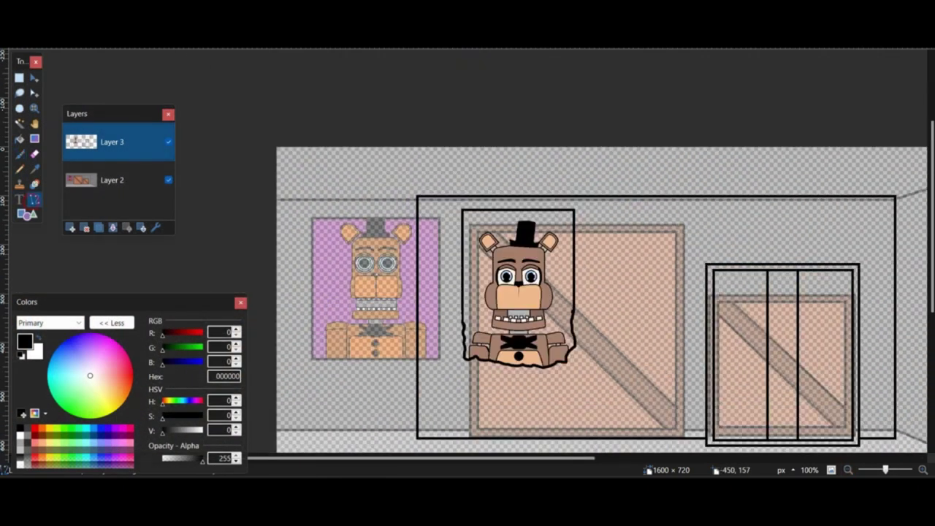
{"action": "scroll", "coordinate": [521, 294], "scroll_direction": "down", "scroll_amount": 3}
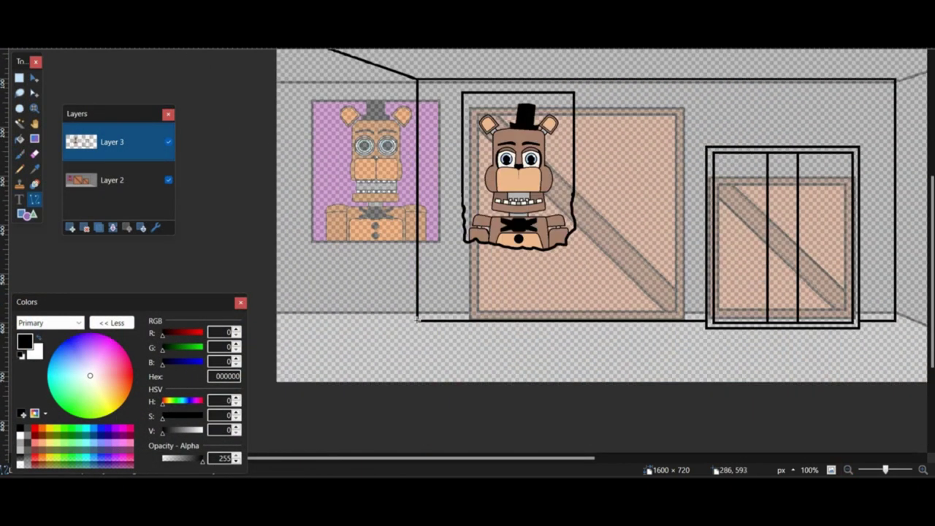
{"action": "left_click_drag", "start_coordinate": [255, 388], "coordinate": [255, 391]}
Step: Copy the left wall's outlines onto a new layer and flip them horizontally to form the right wall
{"action": "left_click", "coordinate": [19, 77]}
{"action": "scroll", "coordinate": [223, 85], "scroll_direction": "up", "scroll_amount": 1}
{"action": "left_click_drag", "start_coordinate": [224, 86], "coordinate": [403, 395]}
{"action": "scroll", "coordinate": [424, 351], "scroll_direction": "down", "scroll_amount": 2}
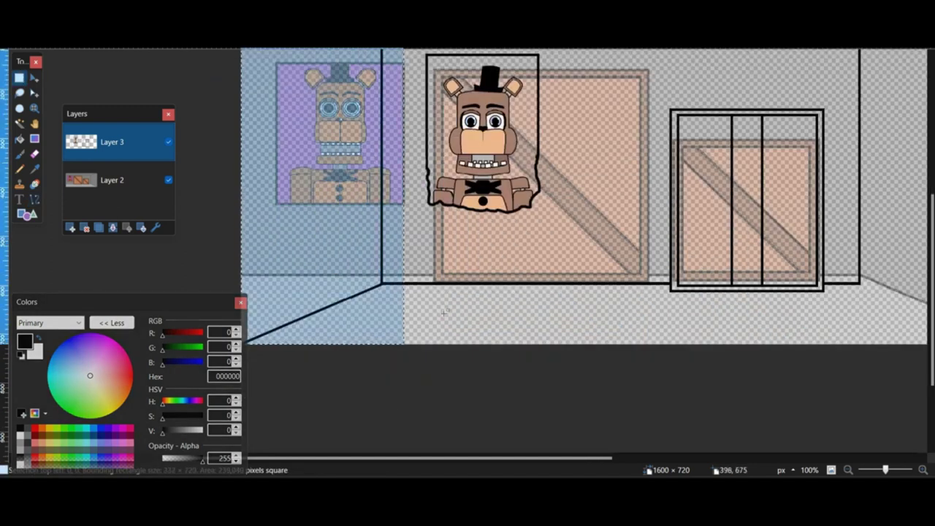
{"action": "scroll", "coordinate": [445, 312], "scroll_direction": "up", "scroll_amount": 2}
{"action": "left_click", "coordinate": [70, 228]}
{"action": "key", "text": "alt+l"}
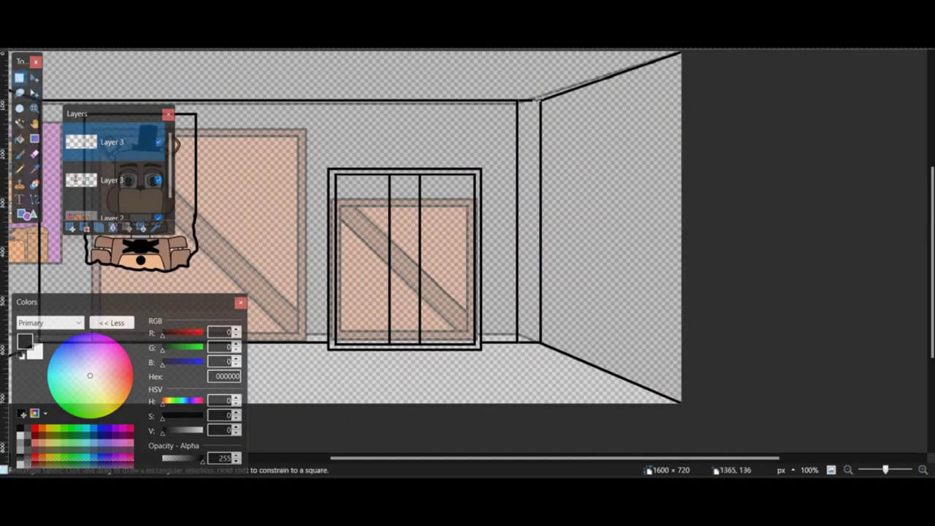
Step: Remove the back wall's old right edge, extend its horizontal lines to the mirrored wall and merge the copy into Layer 3
{"action": "left_click_drag", "start_coordinate": [522, 90], "coordinate": [535, 358]}
{"action": "left_click", "coordinate": [35, 78]}
{"action": "key", "text": "ctrl+d"}
{"action": "left_click", "coordinate": [113, 180]}
{"action": "left_click", "coordinate": [34, 154]}
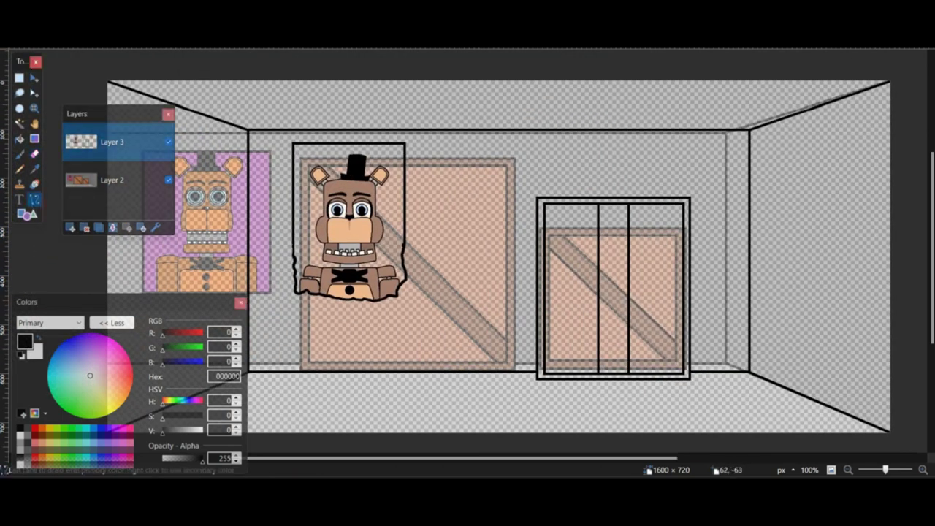
Step: Draw a double-framed door in perspective on the left wall and give it an oval black knob outline
{"action": "left_click_drag", "start_coordinate": [117, 114], "coordinate": [471, 199]}
{"action": "left_click_drag", "start_coordinate": [145, 301], "coordinate": [1, 313]}
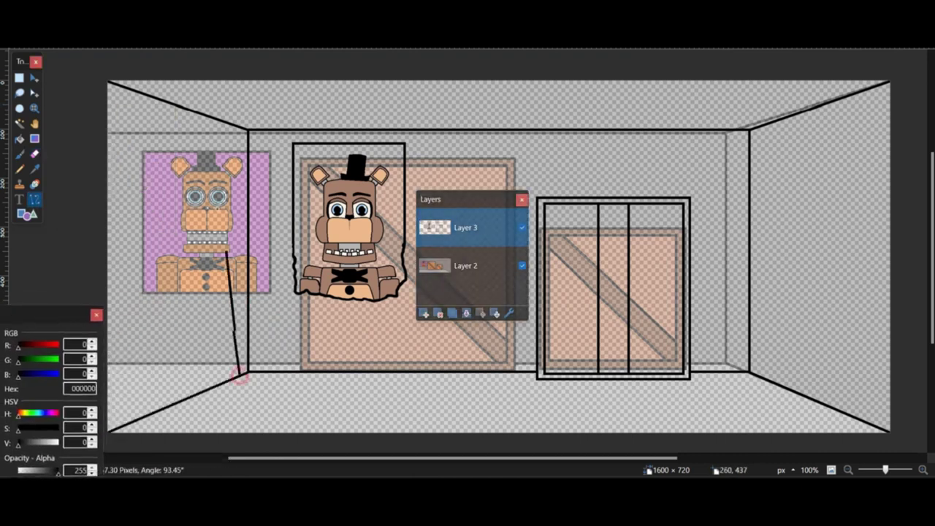
{"action": "left_click_drag", "start_coordinate": [241, 379], "coordinate": [239, 381]}
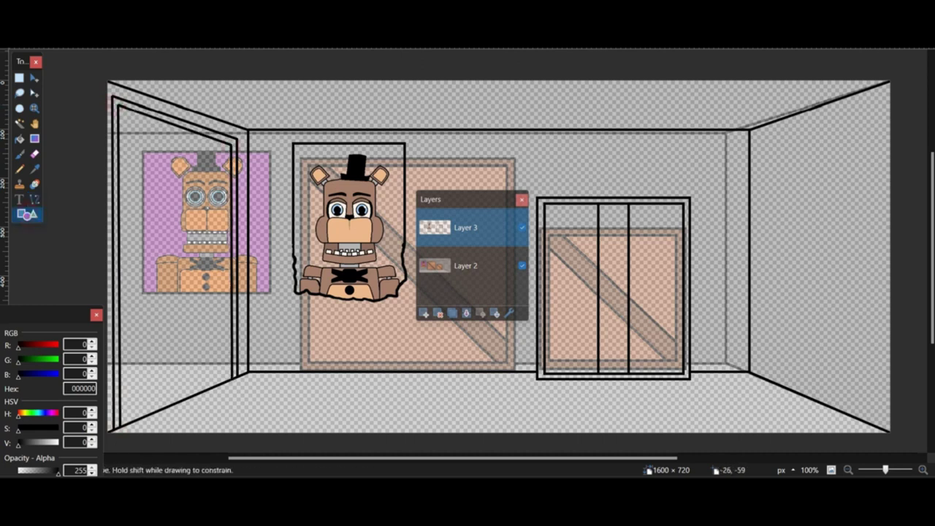
{"action": "key", "text": "Return"}
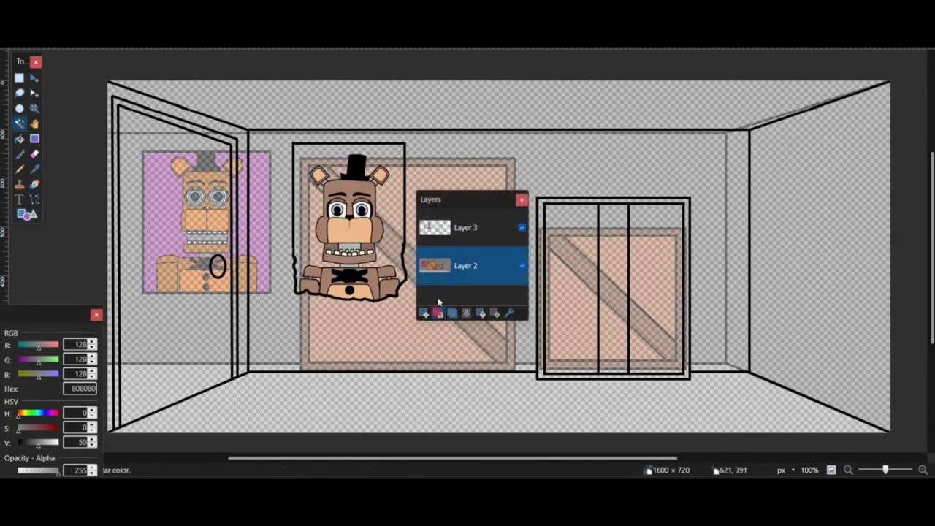
Step: Delete the Layer 2 sketch and select the ceiling, back wall and both side walls with the Magic Wand, leaving out the floor
{"action": "left_click", "coordinate": [437, 313]}
{"action": "scroll", "coordinate": [351, 229], "scroll_direction": "up", "scroll_amount": 10, "text": "ctrl"}
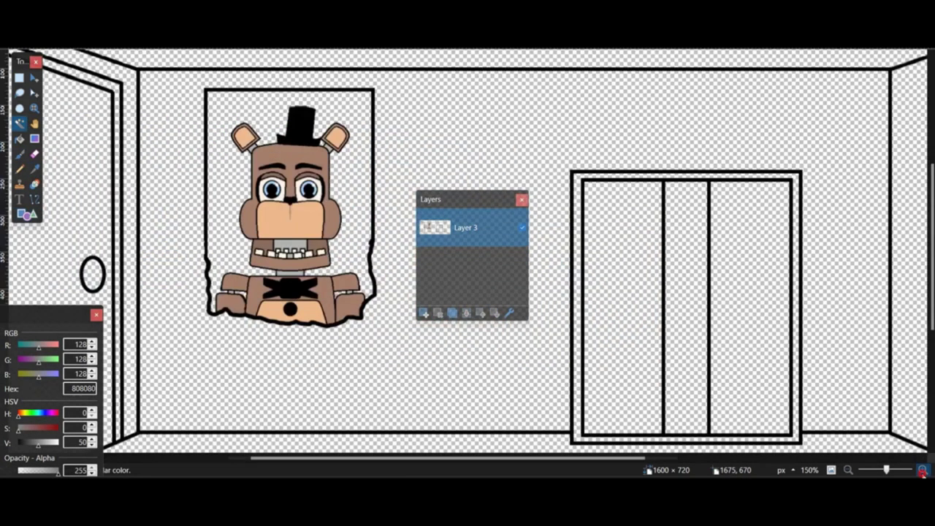
{"action": "key", "text": "ctrl+a"}
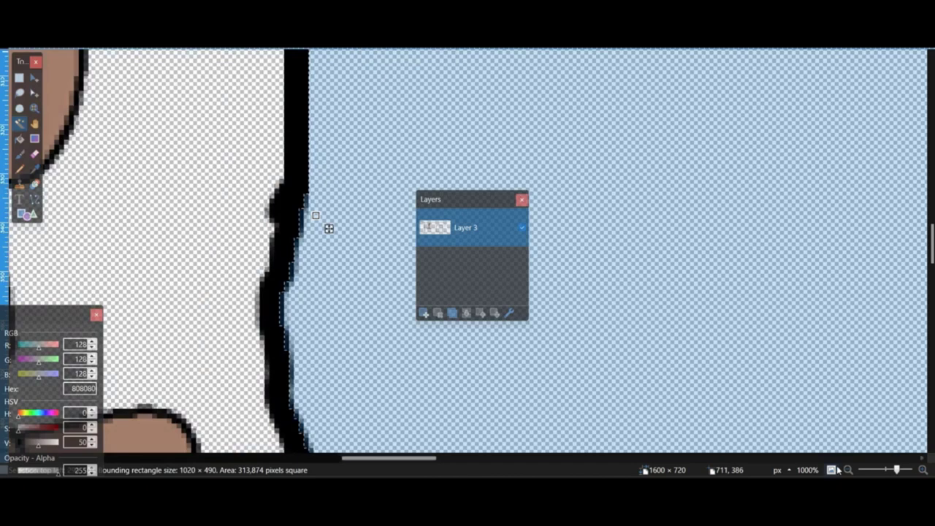
{"action": "left_click", "coordinate": [849, 470]}
{"action": "left_click", "coordinate": [849, 470]}
{"action": "left_click", "coordinate": [848, 470]}
{"action": "left_click", "coordinate": [848, 470]}
{"action": "left_click", "coordinate": [167, 97]}
{"action": "left_click", "coordinate": [317, 157], "text": "ctrl"}
{"action": "left_click", "coordinate": [468, 110], "text": "ctrl"}
{"action": "left_click", "coordinate": [845, 231], "text": "ctrl"}
{"action": "middle_click_drag", "start_coordinate": [833, 231], "coordinate": [732, 232]}
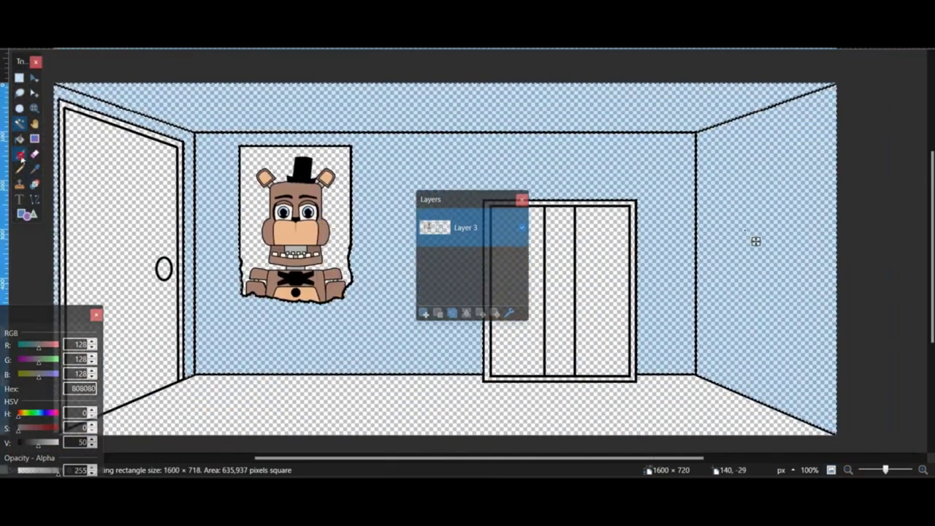
Step: Paint the selected walls and ceiling grey 808080, and pick the crack colour 444444 from the office image
{"action": "left_click", "coordinate": [21, 154]}
{"action": "mouse_move", "coordinate": [254, 321]}
{"action": "left_mouse_down"}
{"action": "mouse_move", "coordinate": [232, 260]}
{"action": "mouse_move", "coordinate": [634, 76]}
{"action": "mouse_move", "coordinate": [606, 396]}
{"action": "mouse_move", "coordinate": [375, 83]}
{"action": "left_mouse_up"}
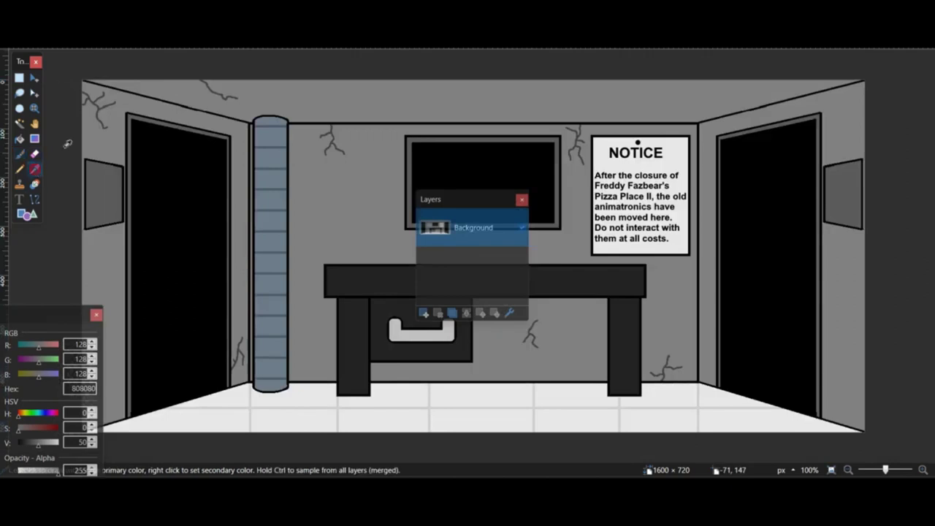
{"action": "left_click_drag", "start_coordinate": [51, 314], "coordinate": [242, 315]}
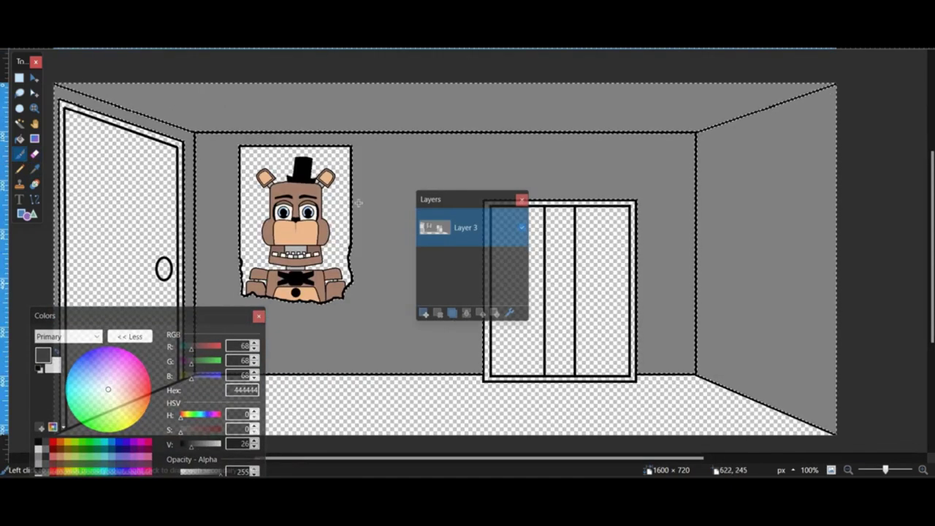
Step: Paint a branching dark grey crack rising from the back wall's lower edge, below the poster's right side
{"action": "scroll", "coordinate": [383, 406], "scroll_direction": "up", "scroll_amount": 5, "text": "ctrl"}
{"action": "left_click_drag", "start_coordinate": [319, 250], "coordinate": [278, 249]}
{"action": "scroll", "coordinate": [349, 234], "scroll_direction": "down", "scroll_amount": 5, "text": "ctrl"}
{"action": "scroll", "coordinate": [177, 221], "scroll_direction": "up", "scroll_amount": 5, "text": "ctrl"}
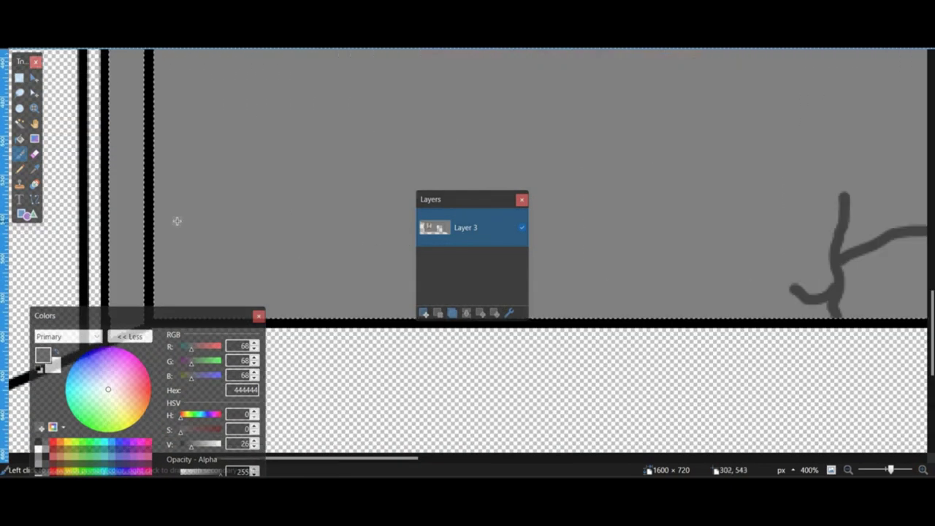
Step: Paint more branching 444444 cracks around the left end of the room, including the ceiling above the left door
{"action": "scroll", "coordinate": [190, 189], "scroll_direction": "left", "scroll_amount": 6}
{"action": "scroll", "coordinate": [119, 165], "scroll_direction": "up", "scroll_amount": 3}
{"action": "scroll", "coordinate": [380, 219], "scroll_direction": "up", "scroll_amount": 8}
{"action": "left_click_drag", "start_coordinate": [397, 249], "coordinate": [519, 344]}
{"action": "mouse_move", "coordinate": [409, 273]}
{"action": "left_mouse_down"}
{"action": "mouse_move", "coordinate": [555, 272]}
{"action": "mouse_move", "coordinate": [651, 249]}
{"action": "left_mouse_up"}
{"action": "left_click_drag", "start_coordinate": [414, 282], "coordinate": [399, 305]}
Step: Paint branching cracks hanging from the back wall's upper edge, one beside the poster and one near the right corner
{"action": "scroll", "coordinate": [400, 304], "scroll_direction": "down", "scroll_amount": 4}
{"action": "scroll", "coordinate": [642, 196], "scroll_direction": "right", "scroll_amount": 10}
{"action": "left_click_drag", "start_coordinate": [599, 224], "coordinate": [697, 265]}
{"action": "mouse_move", "coordinate": [573, 151]}
{"action": "left_mouse_down"}
{"action": "mouse_move", "coordinate": [545, 161]}
{"action": "mouse_move", "coordinate": [653, 184]}
{"action": "left_mouse_up"}
{"action": "scroll", "coordinate": [689, 253], "scroll_direction": "down", "scroll_amount": 2}
{"action": "scroll", "coordinate": [689, 253], "scroll_direction": "right", "scroll_amount": 18}
{"action": "scroll", "coordinate": [621, 186], "scroll_direction": "up", "scroll_amount": 2}
{"action": "left_click_drag", "start_coordinate": [551, 119], "coordinate": [546, 236]}
{"action": "left_click_drag", "start_coordinate": [556, 190], "coordinate": [575, 211]}
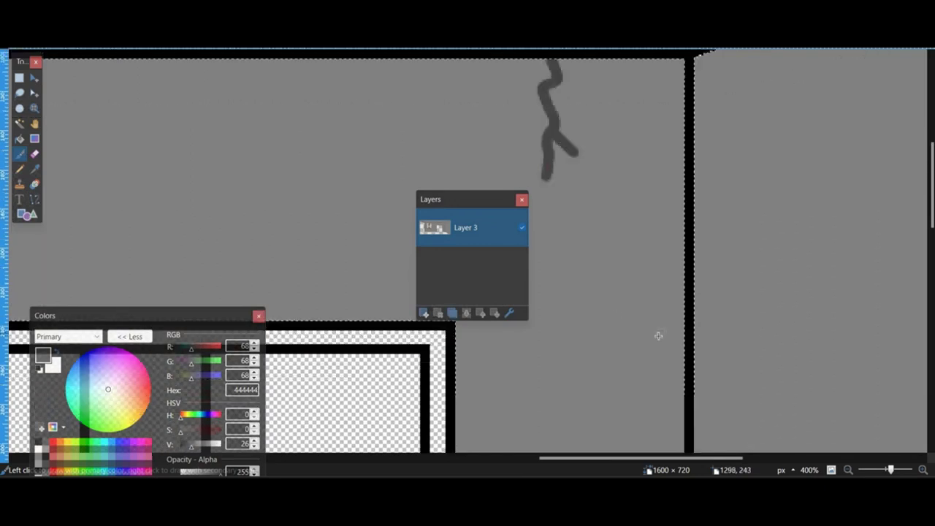
Step: Try a branching crack at the back wall's lower-right corner and undo its strokes
{"action": "scroll", "coordinate": [658, 336], "scroll_direction": "down", "scroll_amount": 10}
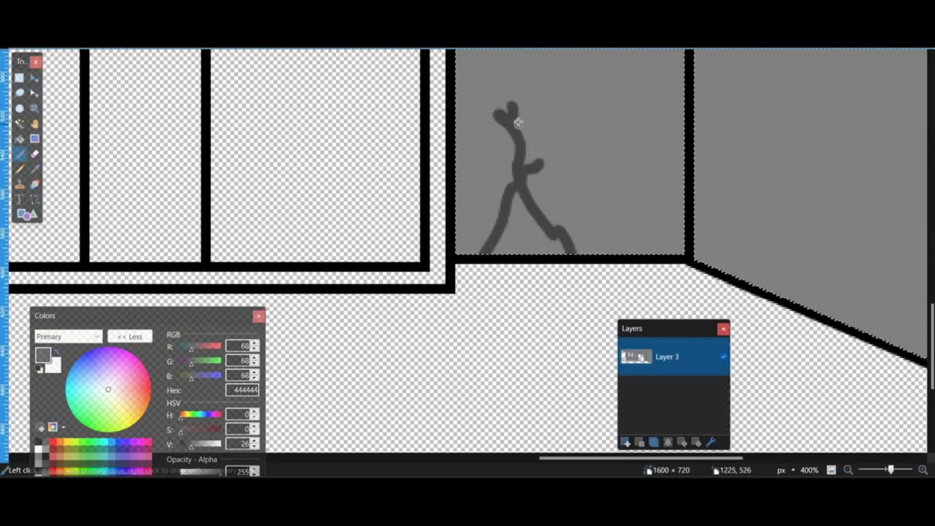
{"action": "scroll", "coordinate": [599, 270], "scroll_direction": "up", "scroll_amount": 2}
{"action": "key", "text": "ctrl+z"}
{"action": "key", "text": "ctrl+z"}
{"action": "key", "text": "ctrl+z"}
{"action": "key", "text": "ctrl+z"}
{"action": "key", "text": "ctrl+z"}
Step: Paint a branching crack at the back wall's lower-right corner and another low on the right wall
{"action": "left_click_drag", "start_coordinate": [540, 372], "coordinate": [486, 219]}
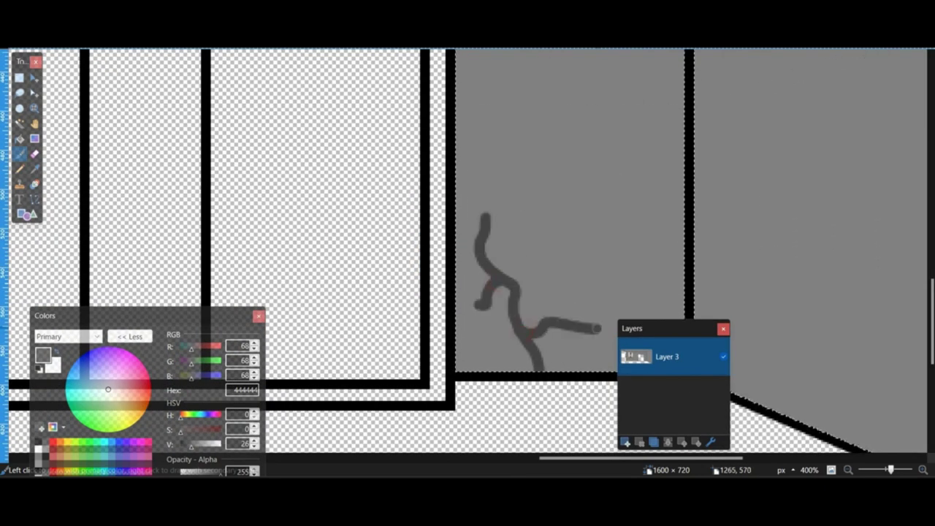
{"action": "left_click_drag", "start_coordinate": [597, 328], "coordinate": [608, 319]}
{"action": "scroll", "coordinate": [628, 292], "scroll_direction": "right", "scroll_amount": 9}
{"action": "scroll", "coordinate": [664, 248], "scroll_direction": "down", "scroll_amount": 5}
{"action": "left_click_drag", "start_coordinate": [694, 301], "coordinate": [586, 80]}
{"action": "left_click_drag", "start_coordinate": [624, 144], "coordinate": [711, 138]}
{"action": "left_click_drag", "start_coordinate": [641, 228], "coordinate": [555, 205]}
Step: Paint branching cracks on the upper right wall and on the ceiling's right end, and deselect
{"action": "scroll", "coordinate": [533, 196], "scroll_direction": "up", "scroll_amount": 19}
{"action": "left_click_drag", "start_coordinate": [366, 175], "coordinate": [432, 329]}
{"action": "left_click_drag", "start_coordinate": [395, 260], "coordinate": [445, 221]}
{"action": "scroll", "coordinate": [450, 231], "scroll_direction": "up", "scroll_amount": 3}
{"action": "mouse_move", "coordinate": [470, 253]}
{"action": "left_mouse_down"}
{"action": "mouse_move", "coordinate": [436, 226]}
{"action": "mouse_move", "coordinate": [448, 164]}
{"action": "left_mouse_up"}
{"action": "left_click_drag", "start_coordinate": [446, 189], "coordinate": [387, 194]}
{"action": "left_click_drag", "start_coordinate": [452, 211], "coordinate": [516, 211]}
{"action": "left_click", "coordinate": [847, 472]}
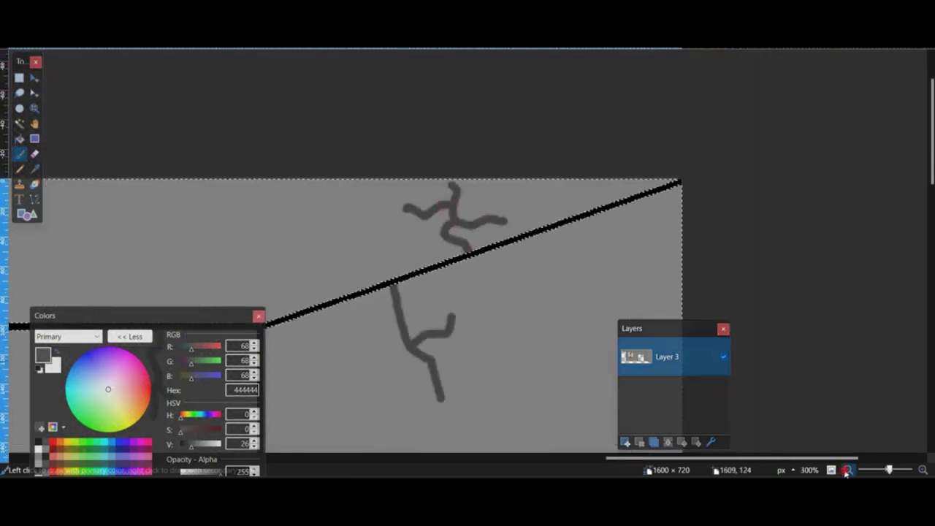
{"action": "left_click", "coordinate": [847, 471]}
{"action": "left_click", "coordinate": [847, 471]}
{"action": "key", "text": "ctrl+d"}
Step: Select the poster's empty background around the bear with the Magic Wand, adjusting the tolerance and adding the enclosed gaps
{"action": "left_click", "coordinate": [22, 125]}
{"action": "left_click", "coordinate": [393, 166]}
{"action": "left_click", "coordinate": [243, 35]}
{"action": "left_click", "coordinate": [242, 35]}
{"action": "scroll", "coordinate": [343, 237], "scroll_direction": "up", "scroll_amount": 5, "text": "ctrl"}
{"action": "left_click", "coordinate": [597, 288], "text": "ctrl"}
{"action": "left_click", "coordinate": [210, 290], "text": "ctrl"}
{"action": "scroll", "coordinate": [395, 255], "scroll_direction": "up", "scroll_amount": 6}
{"action": "left_click", "coordinate": [533, 158], "text": "ctrl"}
Step: Paint the selected poster background purple, B200FF
{"action": "left_click", "coordinate": [132, 443]}
{"action": "left_click", "coordinate": [21, 154]}
{"action": "left_click", "coordinate": [848, 470]}
{"action": "left_click", "coordinate": [848, 470]}
{"action": "left_click", "coordinate": [848, 470]}
{"action": "left_click", "coordinate": [848, 470]}
{"action": "left_click", "coordinate": [848, 469]}
{"action": "mouse_move", "coordinate": [420, 213]}
{"action": "left_mouse_down"}
{"action": "mouse_move", "coordinate": [389, 176]}
{"action": "mouse_move", "coordinate": [477, 380]}
{"action": "left_mouse_up"}
Step: Lighten the poster's purple background with Curves and deselect it
{"action": "middle_click_drag", "start_coordinate": [554, 258], "coordinate": [501, 200]}
{"action": "left_click", "coordinate": [155, 3]}
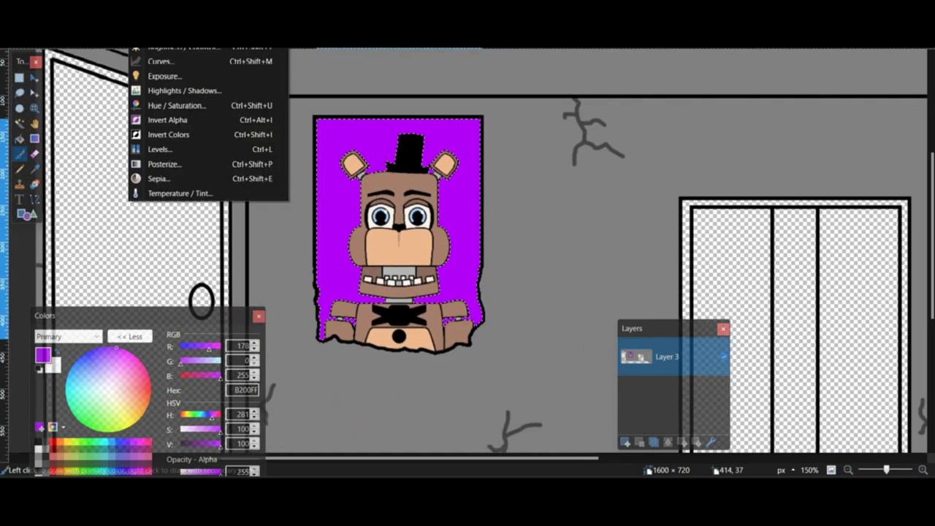
{"action": "left_click", "coordinate": [161, 61]}
{"action": "left_click_drag", "start_coordinate": [438, 104], "coordinate": [614, 134]}
{"action": "left_click", "coordinate": [643, 374]}
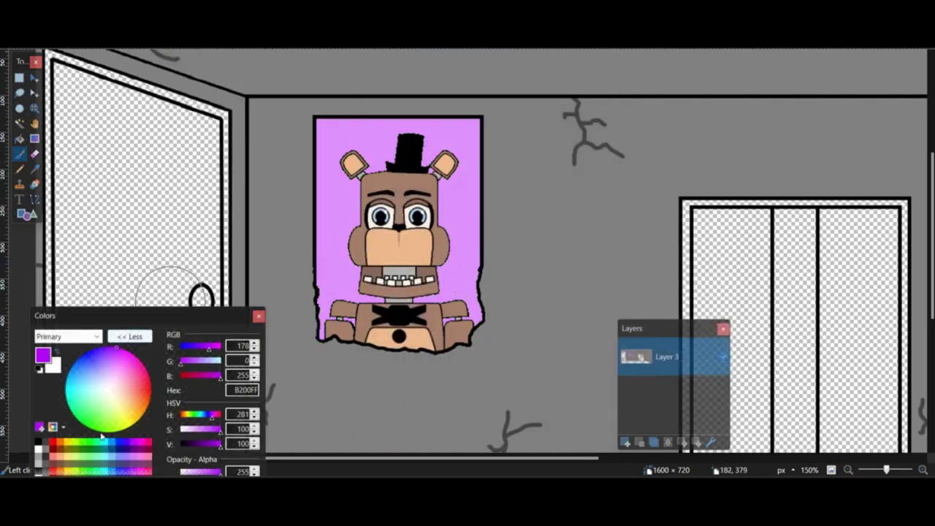
Step: Add a small white "1985" text in the upper left corner of the bear poster
{"action": "left_click", "coordinate": [38, 450]}
{"action": "left_click", "coordinate": [20, 199]}
{"action": "left_click", "coordinate": [102, 38]}
{"action": "left_click", "coordinate": [97, 292]}
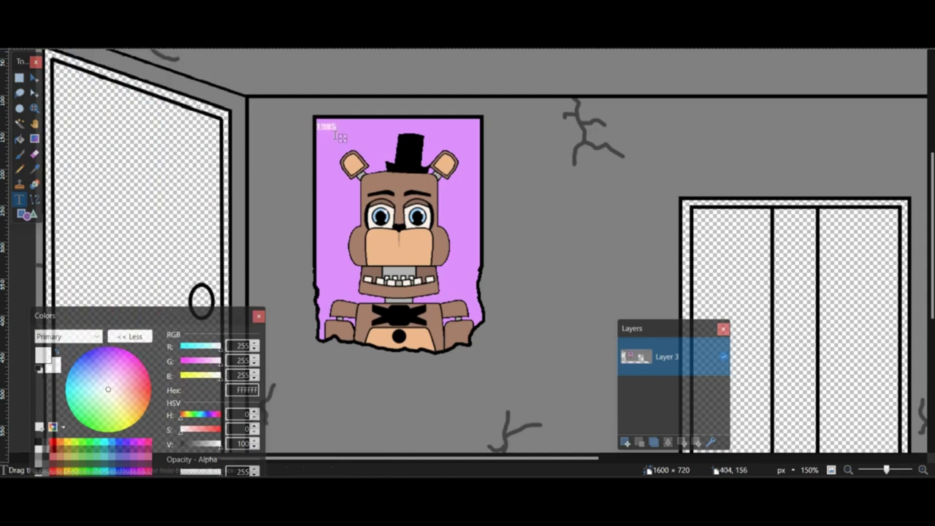
Step: Paint the left wall's door brown, 6B4229, and fill its knob with pale yellow
{"action": "left_click", "coordinate": [849, 471]}
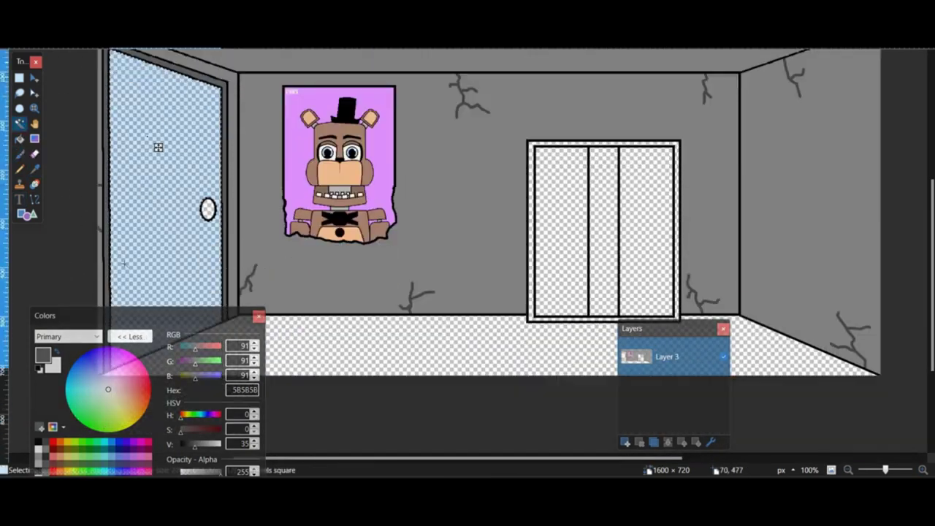
{"action": "left_click", "coordinate": [147, 410]}
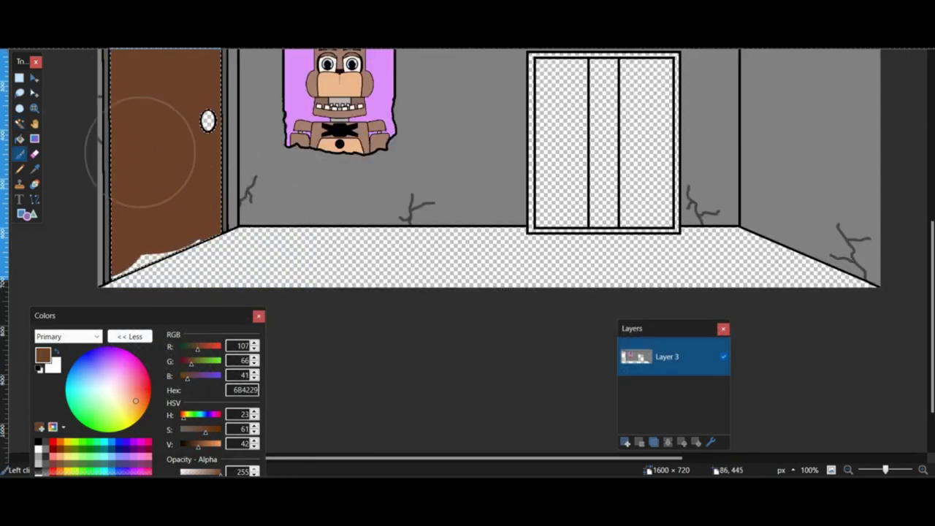
{"action": "scroll", "coordinate": [398, 190], "scroll_direction": "up", "scroll_amount": 2}
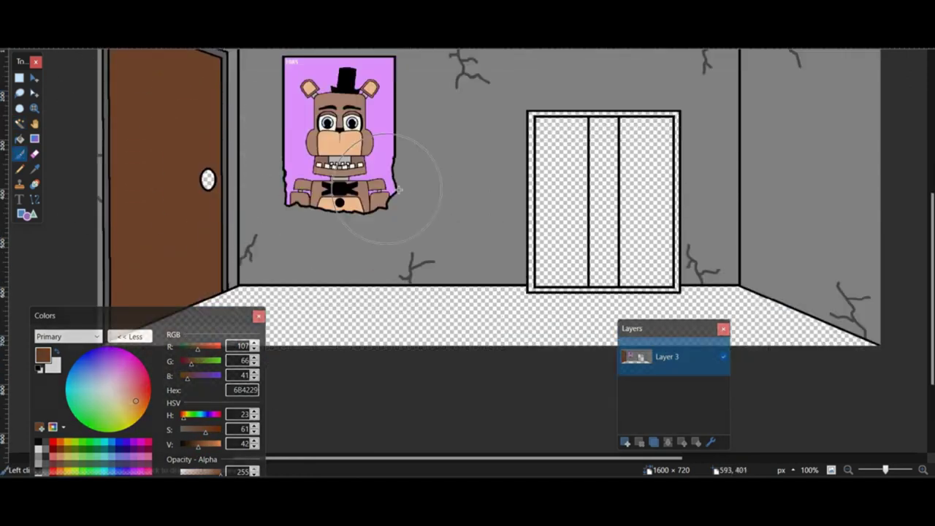
{"action": "scroll", "coordinate": [398, 190], "scroll_direction": "up", "scroll_amount": 2}
{"action": "left_click", "coordinate": [117, 406]}
{"action": "left_click_drag", "start_coordinate": [193, 434], "coordinate": [201, 433]}
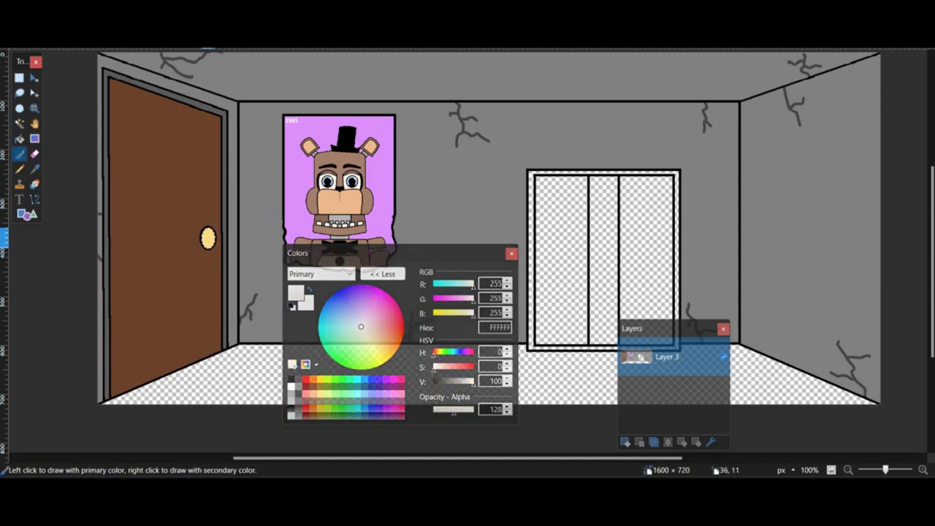
Step: Fill the floor off-white with light grey CECECE tile lines, and deselect it
{"action": "left_click", "coordinate": [222, 343]}
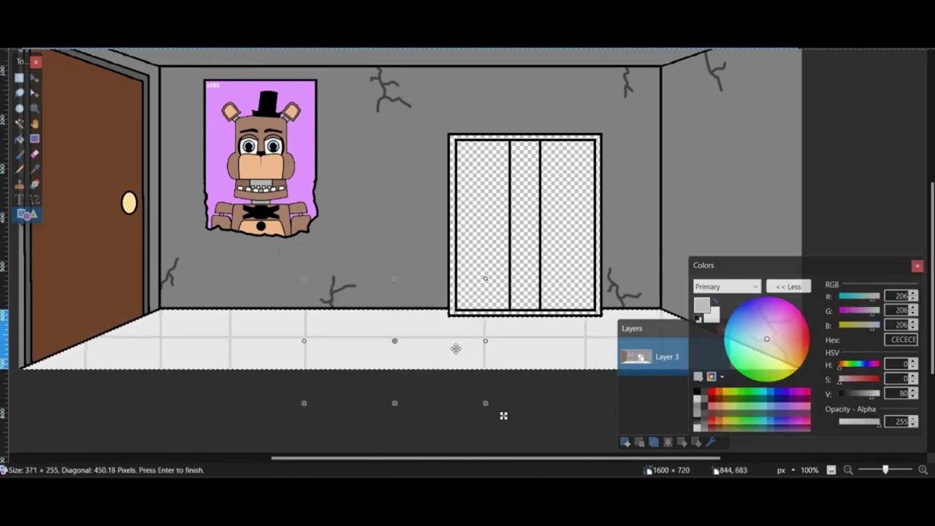
{"action": "key", "text": "ctrl+d"}
{"action": "scroll", "coordinate": [467, 249], "scroll_direction": "up", "scroll_amount": 2, "text": "ctrl"}
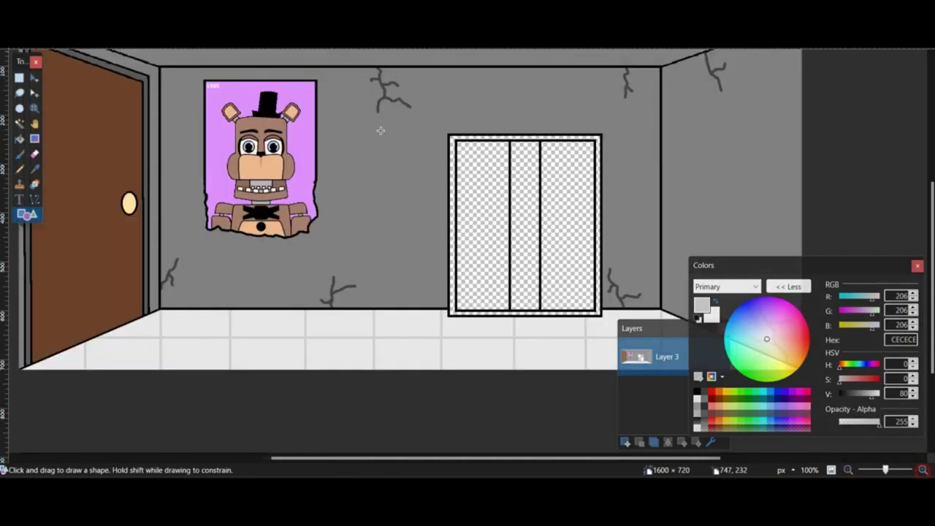
Step: Select the back door's frame with the Magic Wand and paint it and the centre strip in the left door's brown, 6B4229
{"action": "scroll", "coordinate": [380, 129], "scroll_direction": "up", "scroll_amount": 1}
{"action": "left_click", "coordinate": [20, 124]}
{"action": "left_click", "coordinate": [453, 209]}
{"action": "left_click", "coordinate": [35, 169]}
{"action": "left_click", "coordinate": [44, 156]}
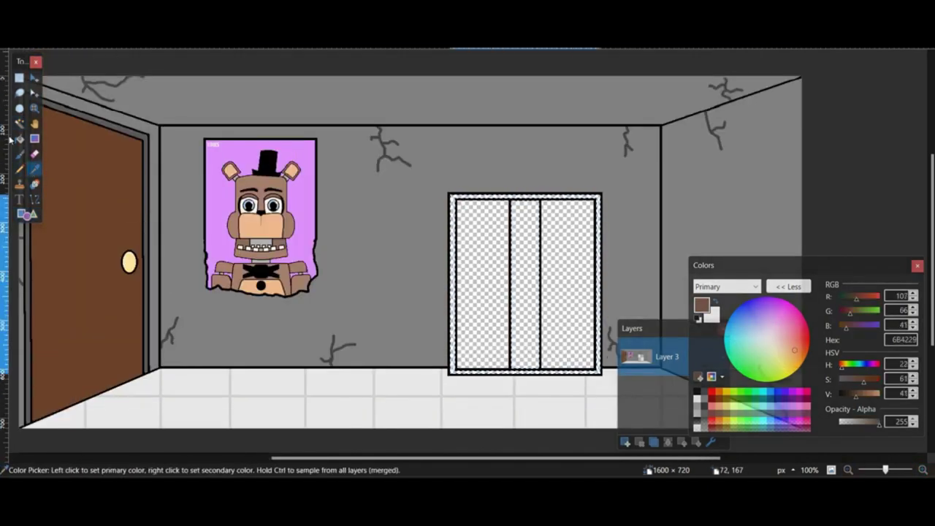
{"action": "left_click_drag", "start_coordinate": [470, 366], "coordinate": [524, 271]}
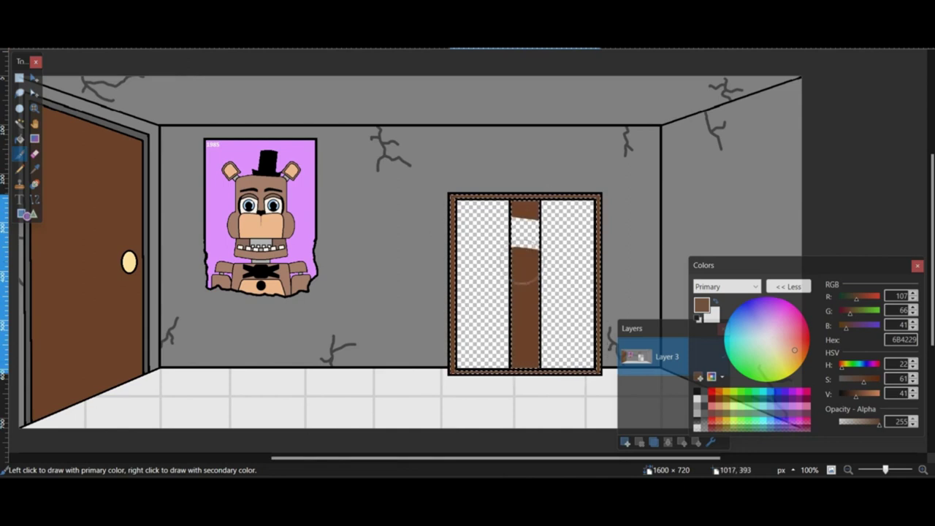
Step: Select the back door's two side panels and paint them a lighter brown, 845133
{"action": "left_click", "coordinate": [20, 124]}
{"action": "left_click", "coordinate": [483, 285]}
{"action": "left_click", "coordinate": [572, 284], "text": "ctrl"}
{"action": "left_click_drag", "start_coordinate": [857, 395], "coordinate": [861, 395]}
{"action": "left_click", "coordinate": [20, 153]}
{"action": "mouse_move", "coordinate": [468, 365]}
{"action": "left_mouse_down"}
{"action": "mouse_move", "coordinate": [608, 358]}
{"action": "mouse_move", "coordinate": [431, 203]}
{"action": "left_mouse_up"}
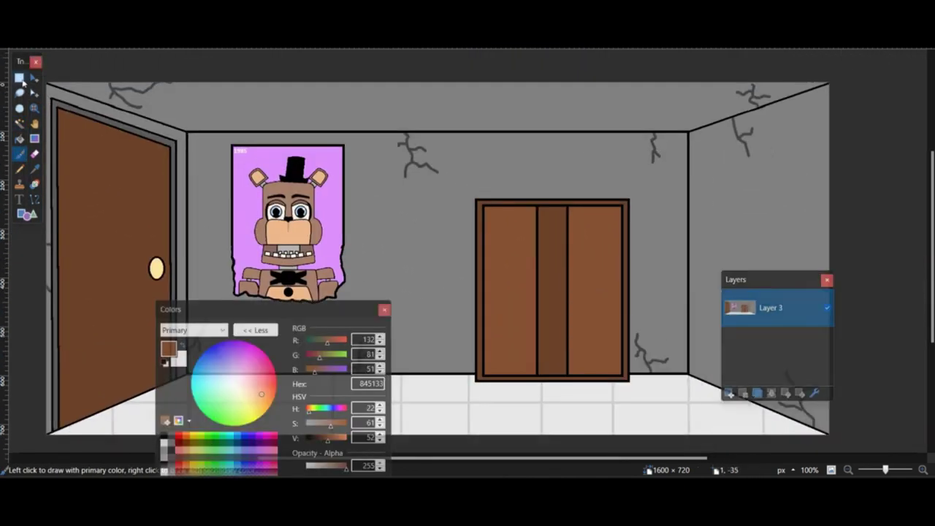
Step: Add a new layer above the room and cover it entirely with black at opacity 128
{"action": "left_click", "coordinate": [20, 77]}
{"action": "key", "text": "ctrl+a"}
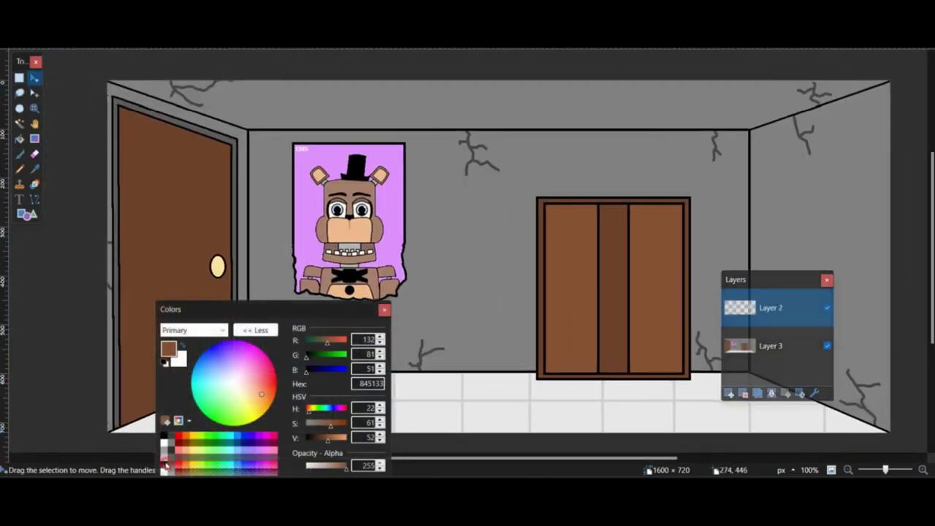
{"action": "left_click", "coordinate": [165, 466]}
{"action": "key", "text": "b"}
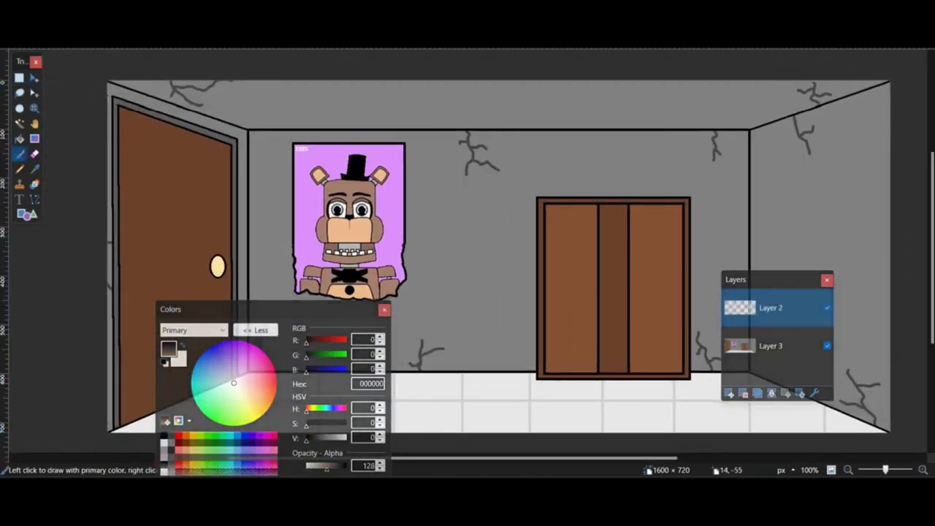
{"action": "mouse_move", "coordinate": [447, 136]}
{"action": "left_mouse_down"}
{"action": "mouse_move", "coordinate": [147, 171]}
{"action": "mouse_move", "coordinate": [760, 241]}
{"action": "left_mouse_up"}
{"action": "left_click_drag", "start_coordinate": [450, 136], "coordinate": [774, 190]}
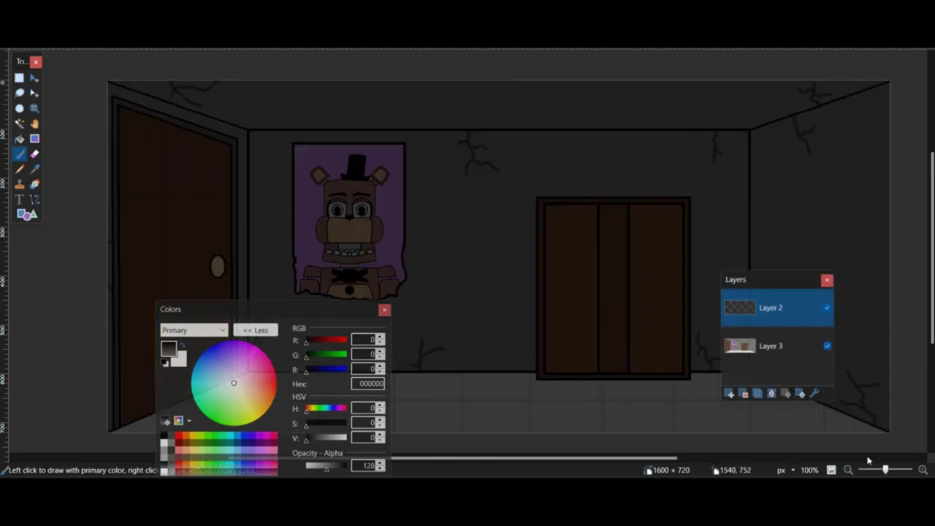
Step: Darken the overlay's outer edges with soft, fully opaque black strokes and save the overlay as an image on its own
{"action": "left_click", "coordinate": [849, 470]}
{"action": "left_click", "coordinate": [848, 470]}
{"action": "left_click", "coordinate": [848, 470]}
{"action": "left_click", "coordinate": [164, 436]}
{"action": "left_click", "coordinate": [164, 436]}
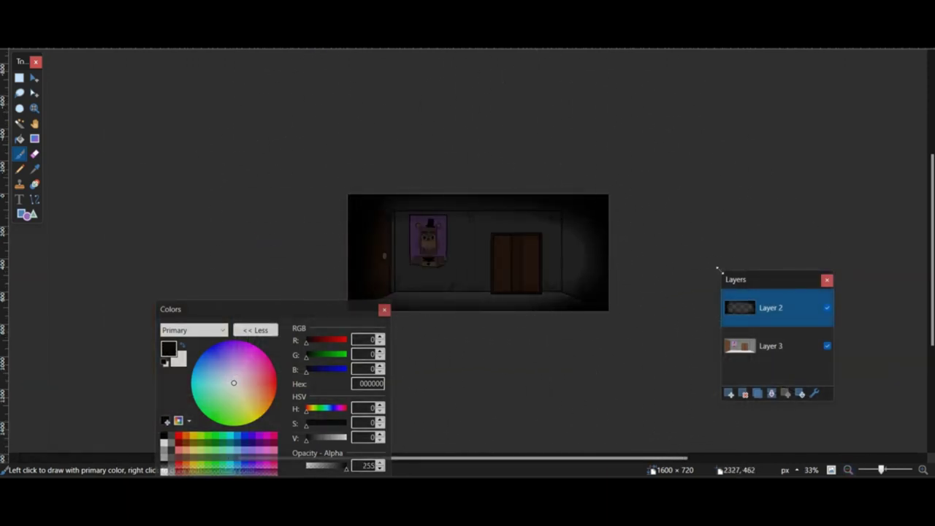
{"action": "scroll", "coordinate": [461, 249], "scroll_direction": "up", "scroll_amount": 2, "text": "ctrl"}
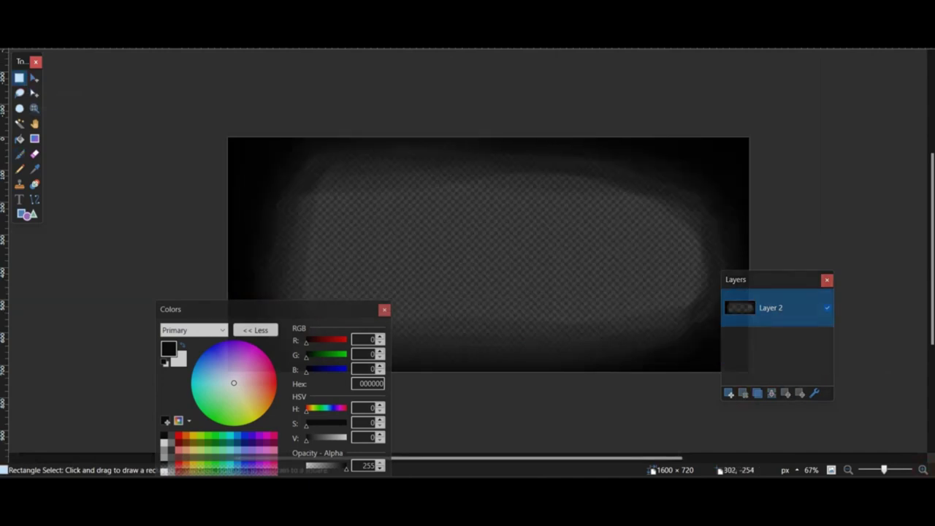
{"action": "key", "text": "ctrl+shift+s"}
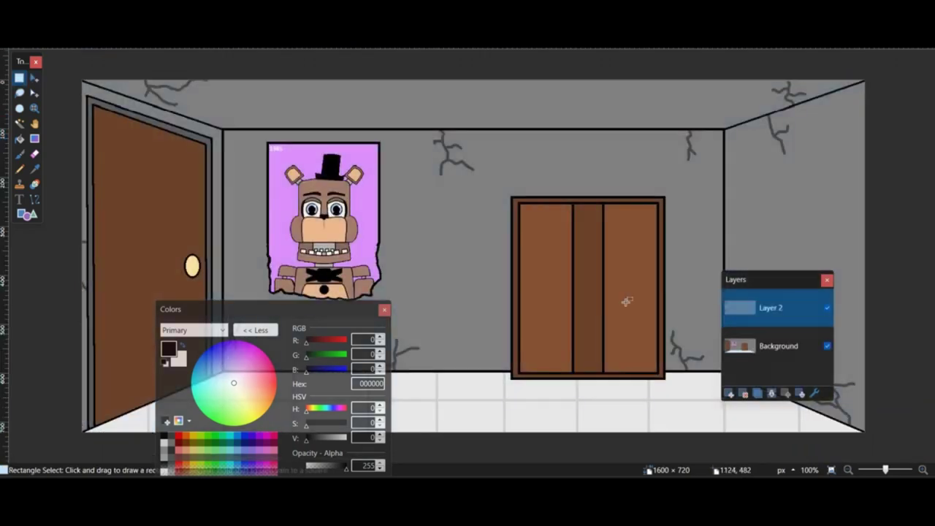
Step: Paste the dark overlay over the room, merge it down and save the picture as "Def"
{"action": "key", "text": "ctrl+v"}
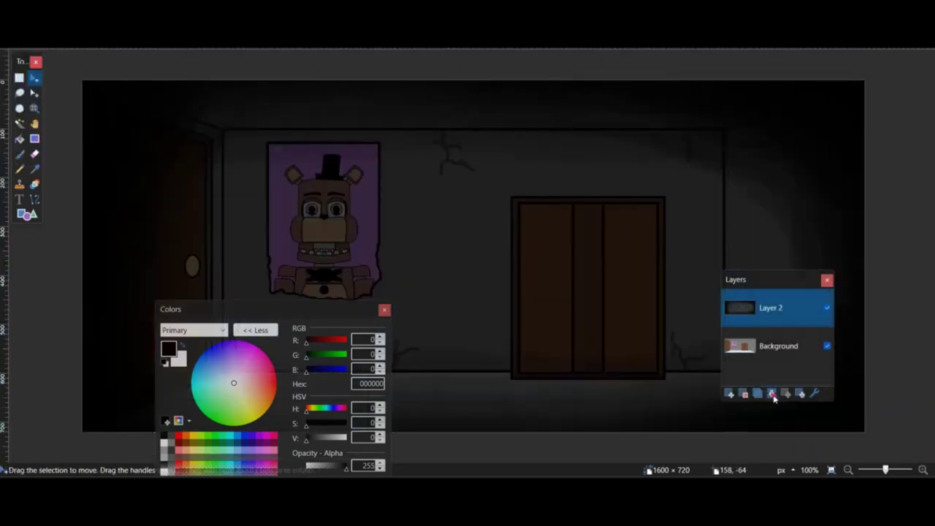
{"action": "left_click", "coordinate": [772, 394]}
{"action": "key", "text": "ctrl+shift+s"}
{"action": "type", "text": "Def"}
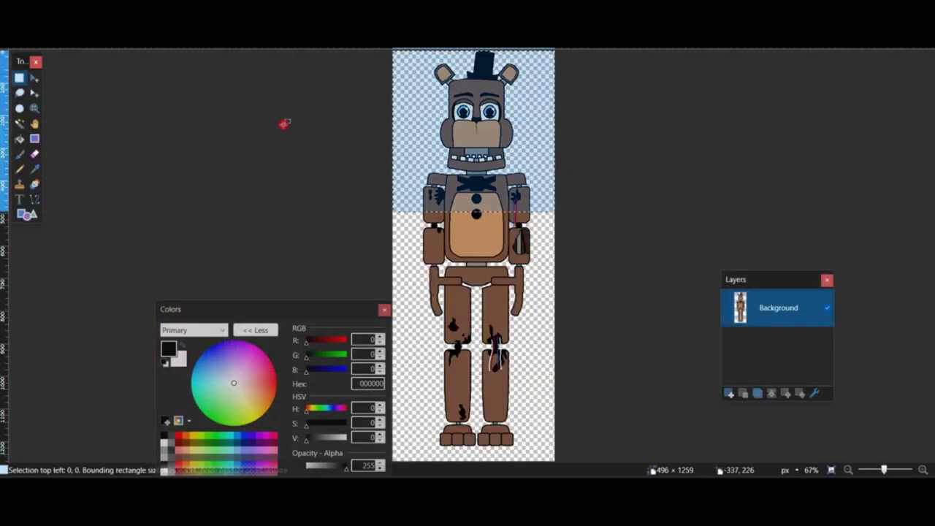
Step: Paste the bear's upper body in front of the back door's right half, and the dark overlay on a new layer above it
{"action": "left_click_drag", "start_coordinate": [393, 52], "coordinate": [677, 255]}
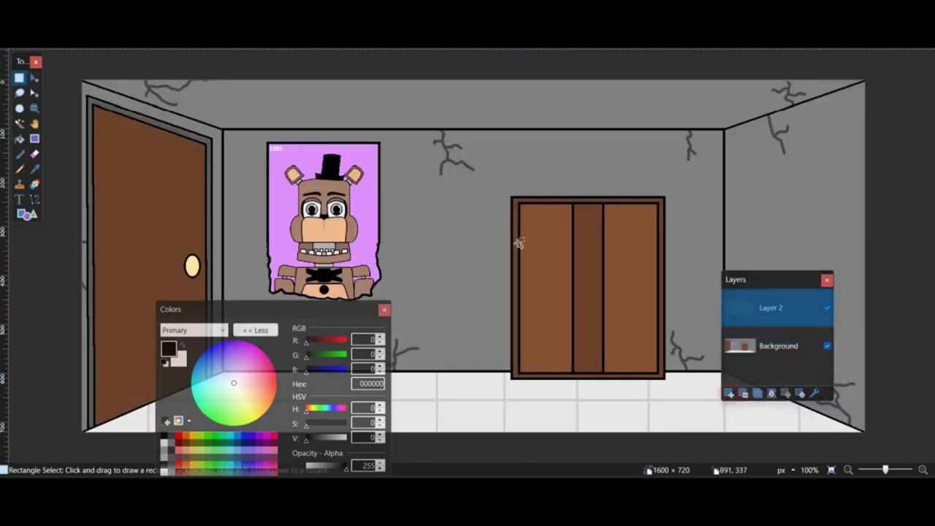
{"action": "key", "text": "ctrl+v"}
{"action": "mouse_move", "coordinate": [556, 427]}
{"action": "left_mouse_down"}
{"action": "mouse_move", "coordinate": [539, 436]}
{"action": "mouse_move", "coordinate": [546, 432]}
{"action": "left_mouse_up"}
{"action": "left_click_drag", "start_coordinate": [545, 261], "coordinate": [522, 266]}
{"action": "key", "text": "ctrl+d"}
{"action": "left_click", "coordinate": [728, 395]}
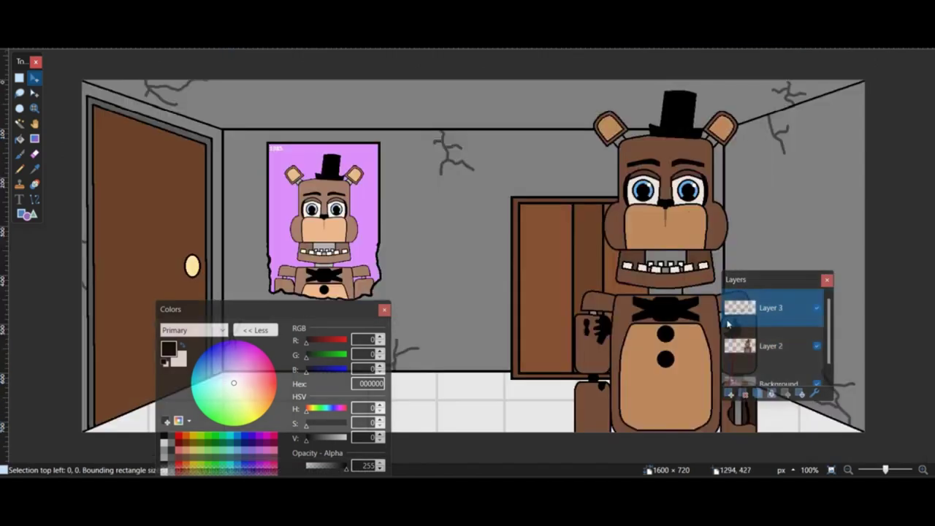
{"action": "key", "text": "ctrl+v"}
Step: Select both of the bear's eyes on Layer 2 and copy them undarkened to new layers above the overlay
{"action": "left_click", "coordinate": [771, 346]}
{"action": "scroll", "coordinate": [472, 175], "scroll_direction": "up", "scroll_amount": 5, "text": "ctrl"}
{"action": "scroll", "coordinate": [796, 203], "scroll_direction": "right", "scroll_amount": 8}
{"action": "left_click", "coordinate": [436, 186]}
{"action": "left_click", "coordinate": [522, 183], "text": "ctrl"}
{"action": "left_click", "coordinate": [19, 108]}
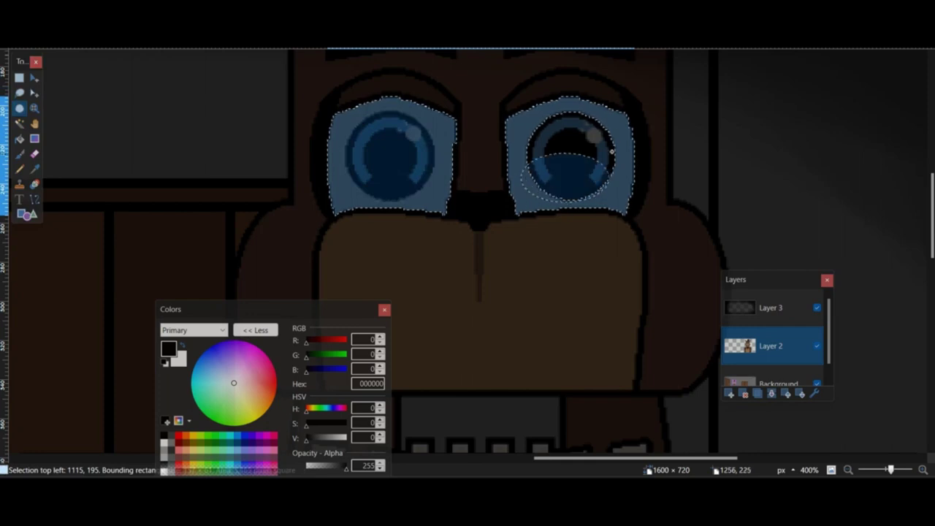
{"action": "left_click", "coordinate": [750, 308]}
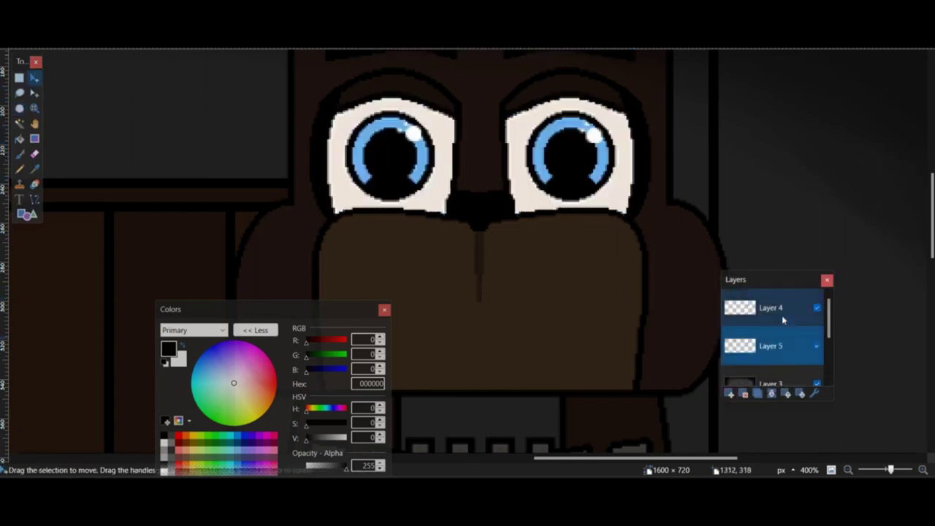
Step: Merge the eye, overlay and bear layers into the background and save the picture as "Frd"
{"action": "left_click", "coordinate": [785, 319]}
{"action": "key", "text": "k"}
{"action": "left_click", "coordinate": [768, 345]}
{"action": "left_click", "coordinate": [772, 393]}
{"action": "left_click", "coordinate": [761, 291]}
{"action": "scroll", "coordinate": [650, 219], "scroll_direction": "down", "scroll_amount": 4, "text": "ctrl"}
{"action": "left_click", "coordinate": [12, 38]}
{"action": "left_click", "coordinate": [65, 125]}
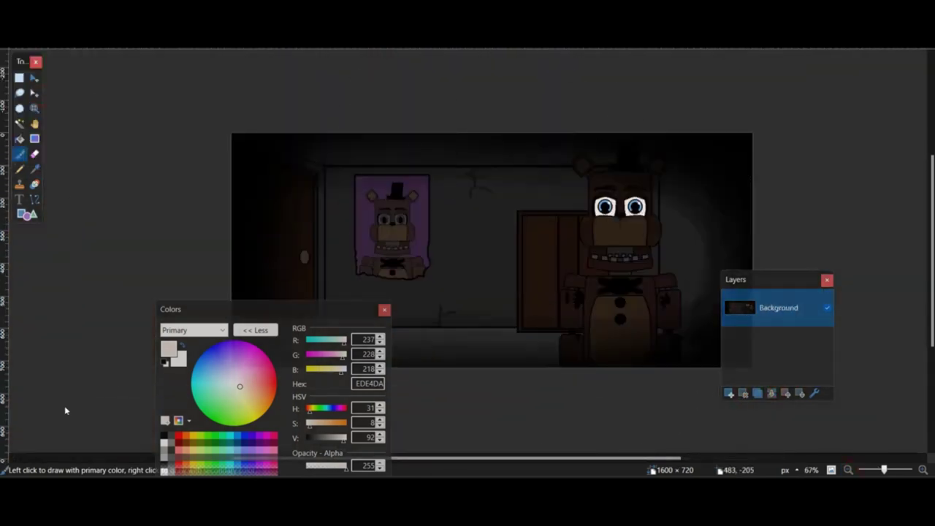
{"action": "type", "text": "Frd"}
{"action": "key", "text": "Return"}
{"action": "key", "text": "Return"}
{"action": "left_click", "coordinate": [449, 265]}
Step: Select both of the standing bear's eyes with the Magic Wand and paint them solid black
{"action": "left_click", "coordinate": [164, 436]}
{"action": "left_click", "coordinate": [20, 123]}
{"action": "middle_click_drag", "start_coordinate": [212, 98], "coordinate": [47, 68]}
{"action": "left_click", "coordinate": [925, 471]}
{"action": "left_click", "coordinate": [925, 470]}
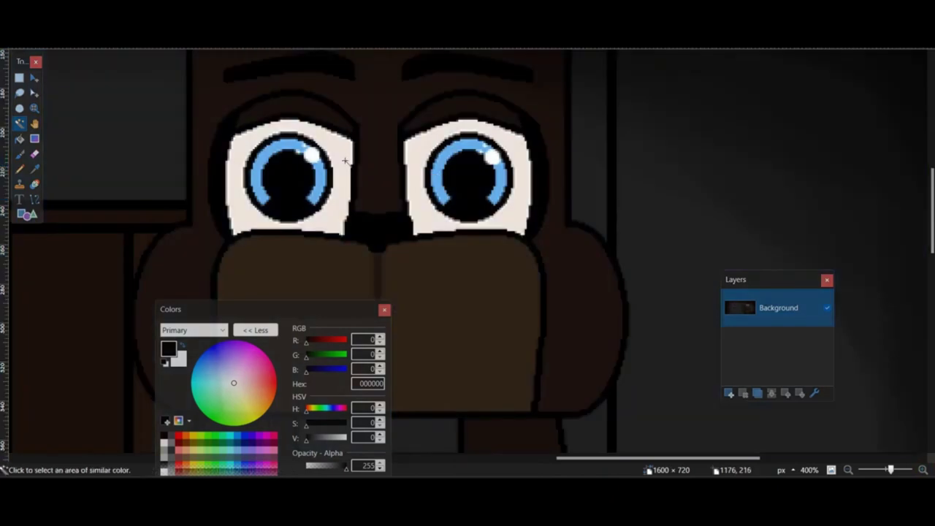
{"action": "left_click", "coordinate": [239, 225], "text": "ctrl"}
{"action": "left_click_drag", "start_coordinate": [241, 223], "coordinate": [340, 127]}
{"action": "left_click_drag", "start_coordinate": [509, 167], "coordinate": [514, 130], "text": "ctrl"}
{"action": "left_click", "coordinate": [20, 154]}
{"action": "left_click_drag", "start_coordinate": [283, 183], "coordinate": [462, 218]}
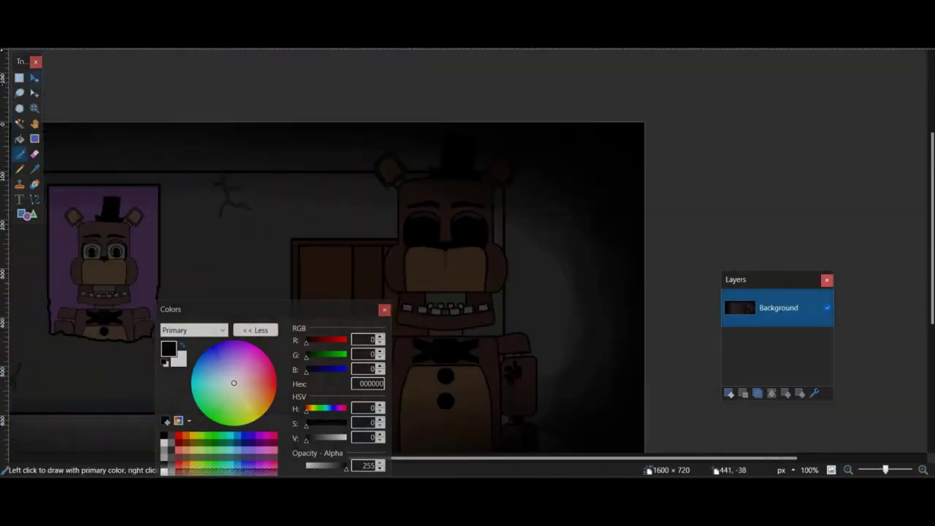
Step: Save the black-eyed version as a new image with auto-detected bit depth
{"action": "key", "text": "ctrl+shift+s"}
{"action": "key", "text": "Return"}
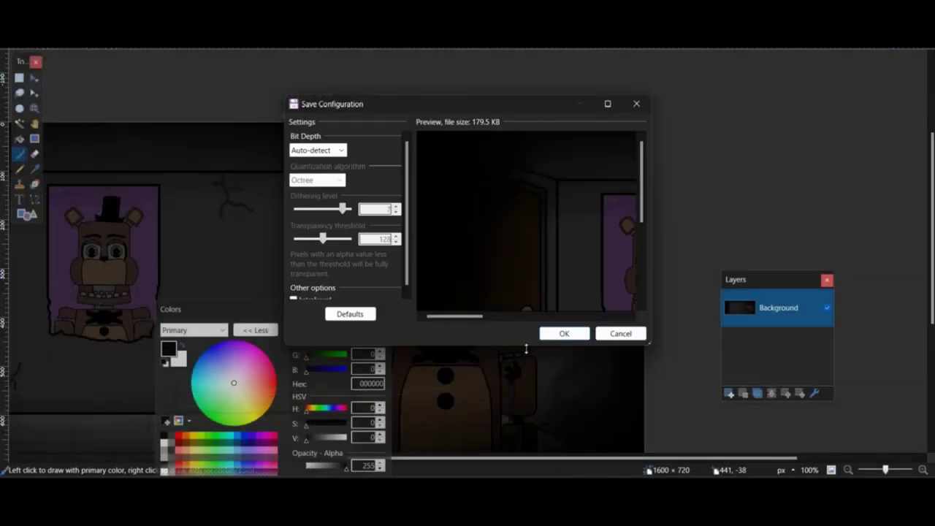
{"action": "key", "text": "Return"}
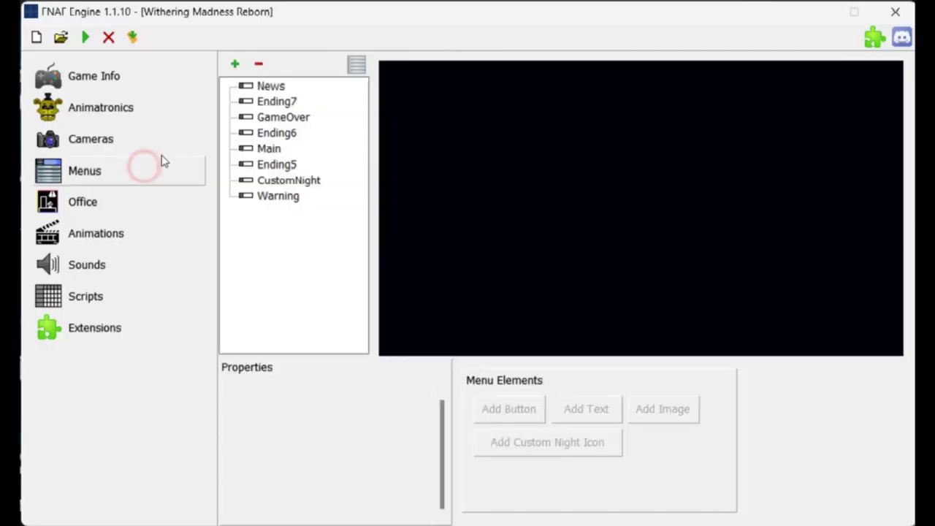
Step: In FNAF Engine, set the Main menu's background image to background.png from the Menu folder
{"action": "left_click", "coordinate": [281, 149]}
{"action": "left_click", "coordinate": [380, 394]}
{"action": "left_click", "coordinate": [388, 279]}
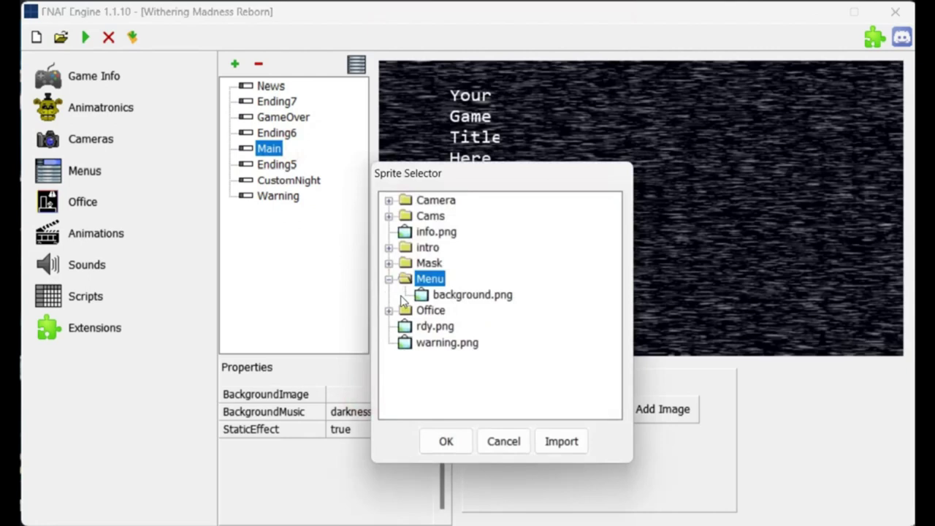
{"action": "left_click", "coordinate": [449, 295]}
{"action": "left_click", "coordinate": [447, 441]}
Step: Arrange the Main menu's buttons in a column beneath the title and set New Game's X to 66
{"action": "left_click", "coordinate": [501, 232]}
{"action": "left_click", "coordinate": [482, 255]}
{"action": "left_click", "coordinate": [471, 287]}
{"action": "left_click_drag", "start_coordinate": [476, 319], "coordinate": [463, 309]}
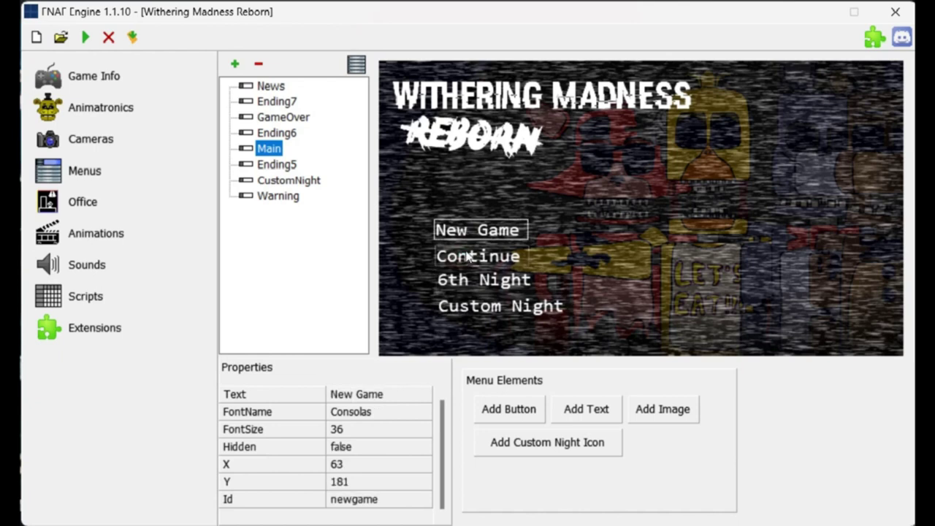
{"action": "double_click", "coordinate": [363, 463]}
{"action": "type", "text": "66"}
{"action": "key", "text": "Return"}
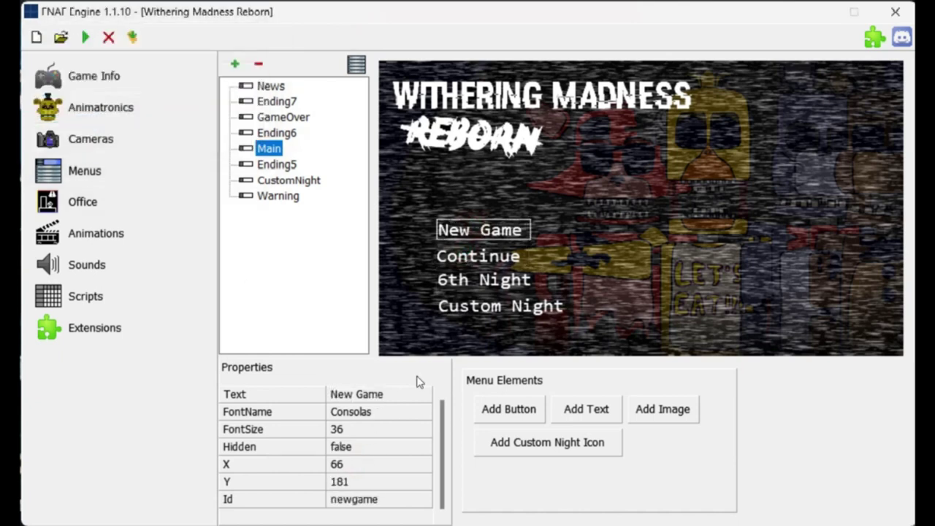
Step: Set the New Game button's font to doctor glitch and pad its text with trailing spaces
{"action": "double_click", "coordinate": [353, 412]}
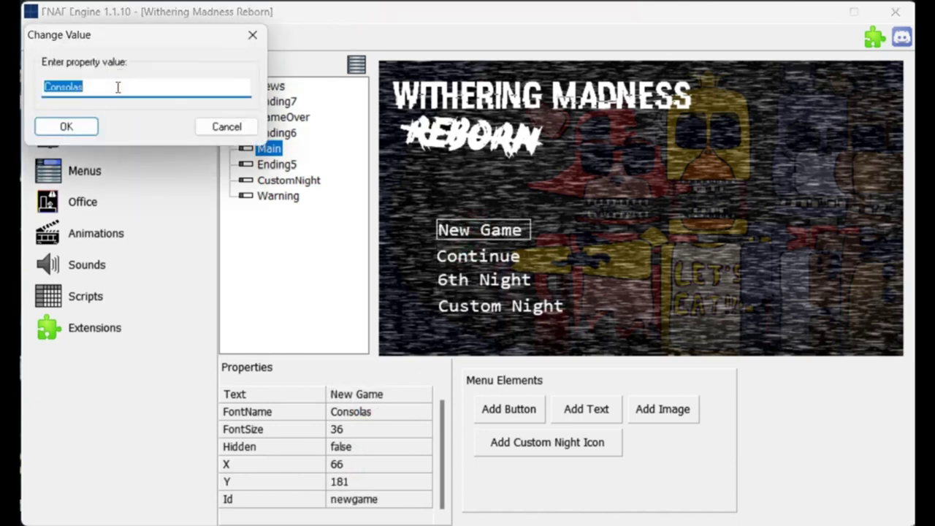
{"action": "type", "text": "doctor glitch"}
{"action": "key", "text": "Return"}
{"action": "double_click", "coordinate": [399, 394]}
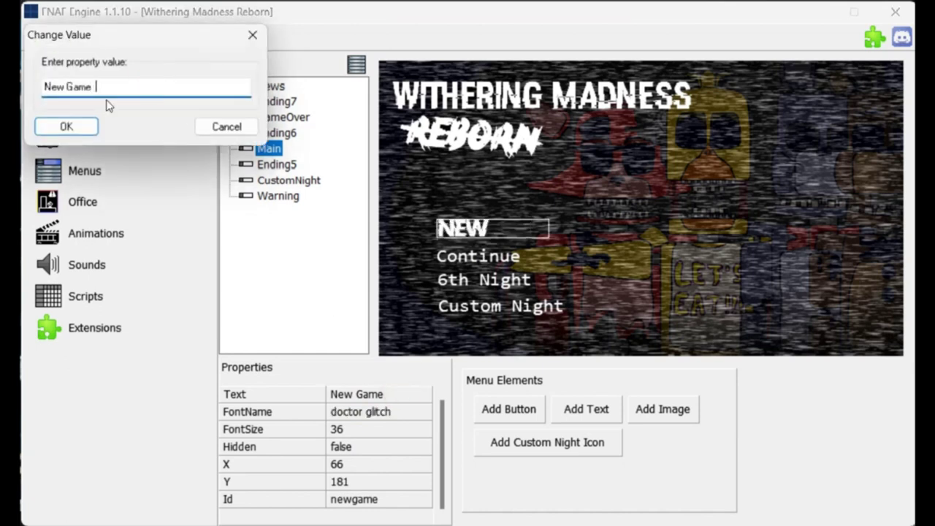
{"action": "left_click", "coordinate": [67, 127]}
{"action": "double_click", "coordinate": [349, 393]}
{"action": "left_click", "coordinate": [86, 126]}
Step: Set the Continue button's font to Doctor Glitch
{"action": "double_click", "coordinate": [350, 412]}
{"action": "type", "text": "Doctor Glitch"}
{"action": "key", "text": "Return"}
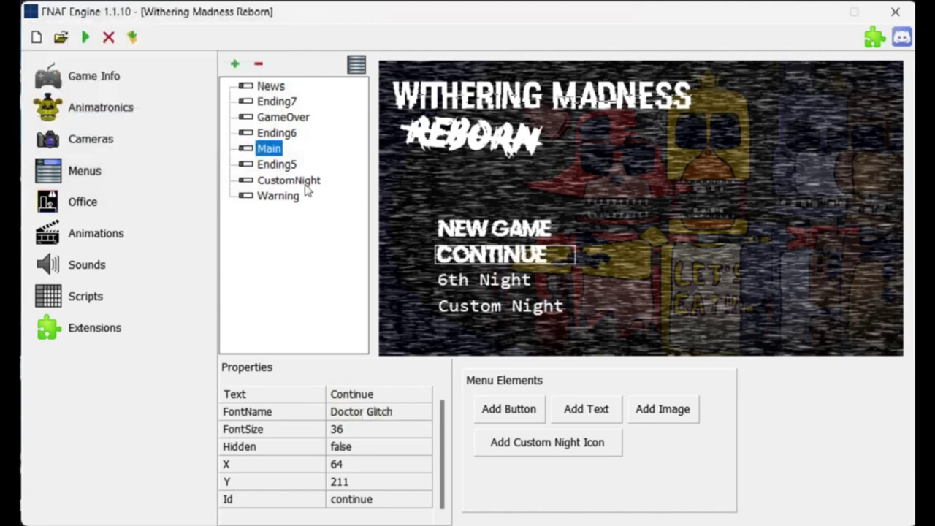
{"action": "double_click", "coordinate": [358, 413]}
{"action": "key", "text": "Return"}
Step: Set the Continue button's X position to 66
{"action": "left_click", "coordinate": [497, 254]}
{"action": "double_click", "coordinate": [343, 464]}
{"action": "left_click", "coordinate": [97, 94]}
{"action": "type", "text": "6"}
{"action": "key", "text": "Return"}
{"action": "double_click", "coordinate": [368, 464]}
{"action": "left_click", "coordinate": [70, 84]}
{"action": "key", "text": "BackSpace"}
{"action": "type", "text": "6"}
{"action": "key", "text": "Return"}
Step: Set the 6th Night button's text to "The final night" and its font to Doctor glitch
{"action": "double_click", "coordinate": [365, 392]}
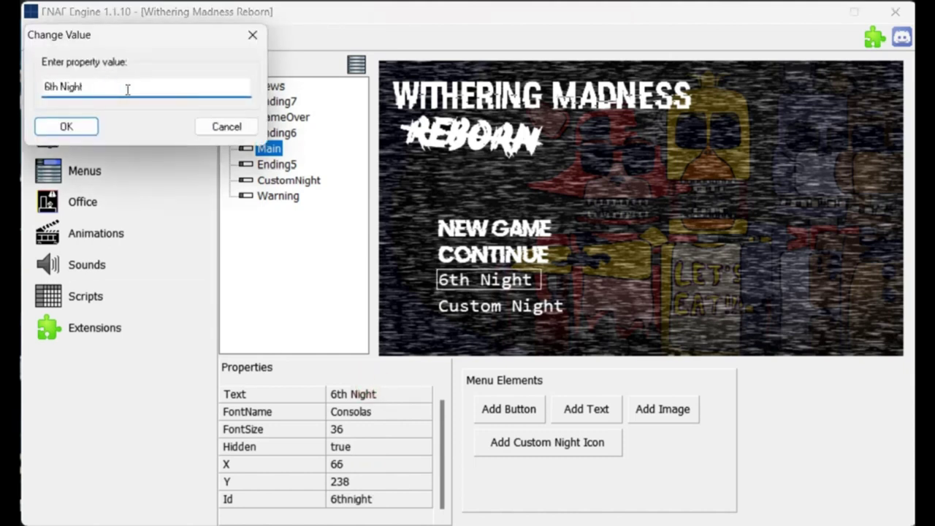
{"action": "type", "text": "The final night"}
{"action": "key", "text": "Return"}
{"action": "double_click", "coordinate": [420, 392]}
{"action": "key", "text": "Return"}
{"action": "double_click", "coordinate": [349, 414]}
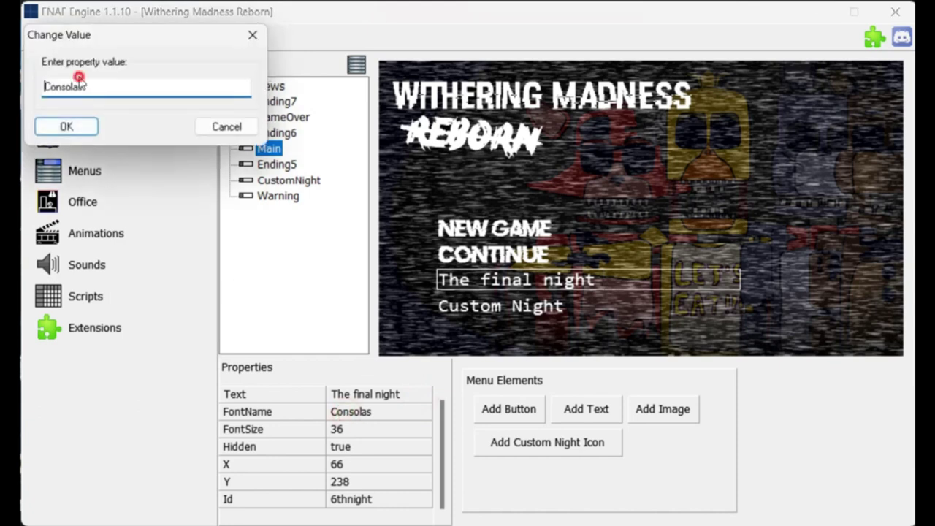
{"action": "type", "text": "Doctor glitch"}
{"action": "key", "text": "Return"}
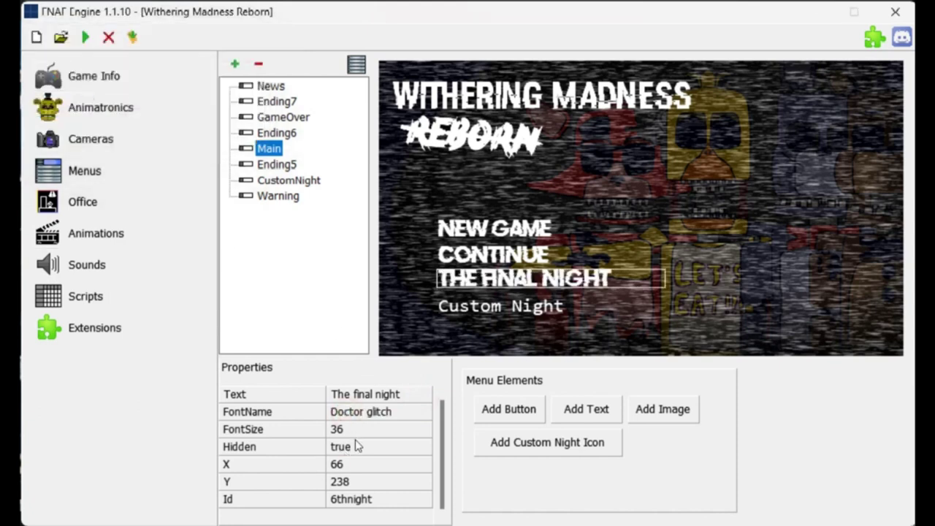
Step: Set the Custom Night button's font to doctor glitch and its text to "Freeplay"
{"action": "left_click", "coordinate": [491, 316]}
{"action": "double_click", "coordinate": [351, 412]}
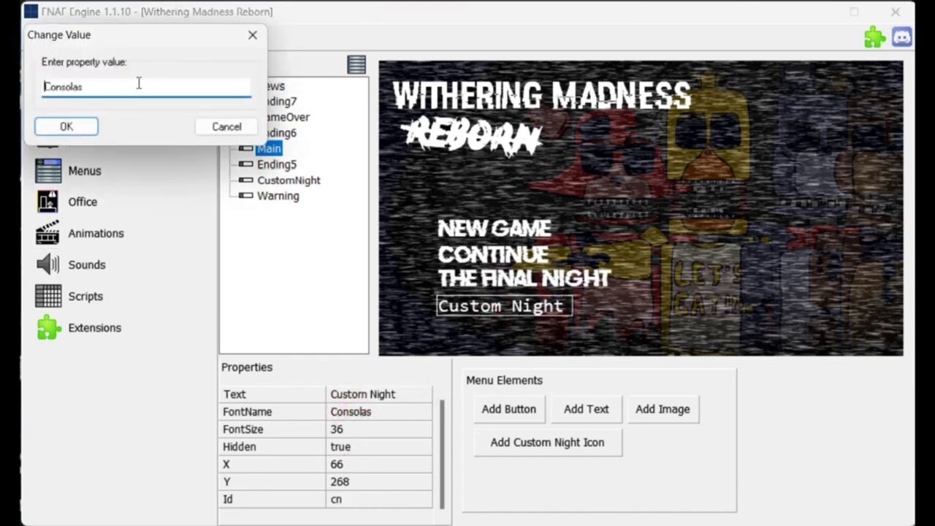
{"action": "type", "text": "doctor glitch"}
{"action": "key", "text": "Return"}
{"action": "double_click", "coordinate": [412, 397]}
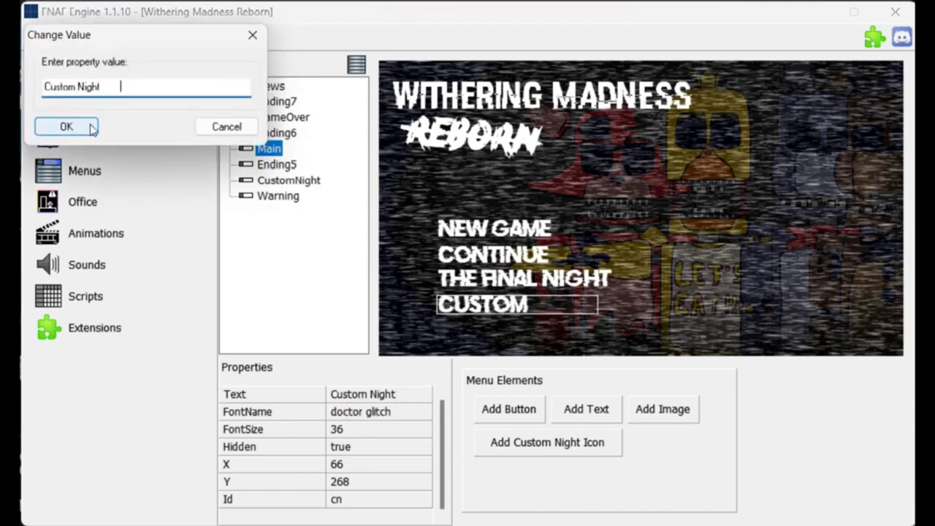
{"action": "key", "text": "Return"}
{"action": "double_click", "coordinate": [389, 396]}
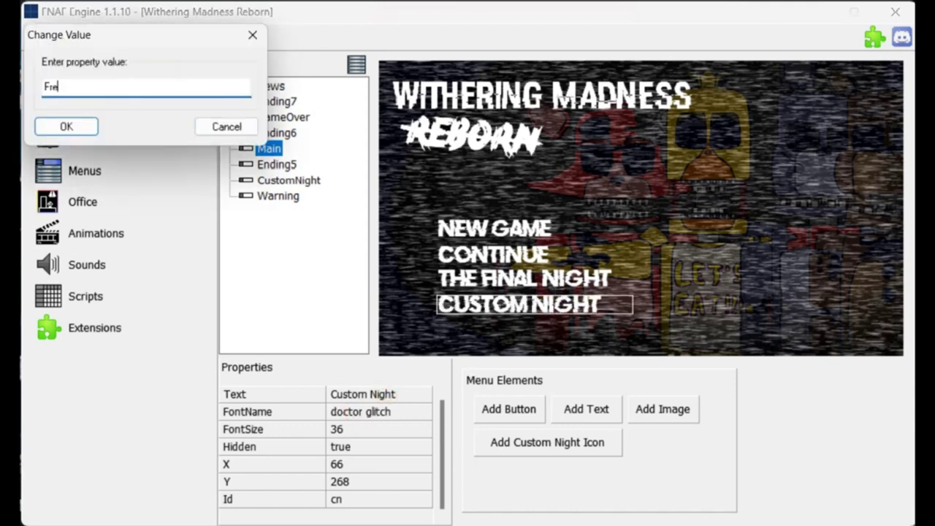
{"action": "type", "text": "Freeplay"}
{"action": "key", "text": "Return"}
{"action": "left_click", "coordinate": [515, 296]}
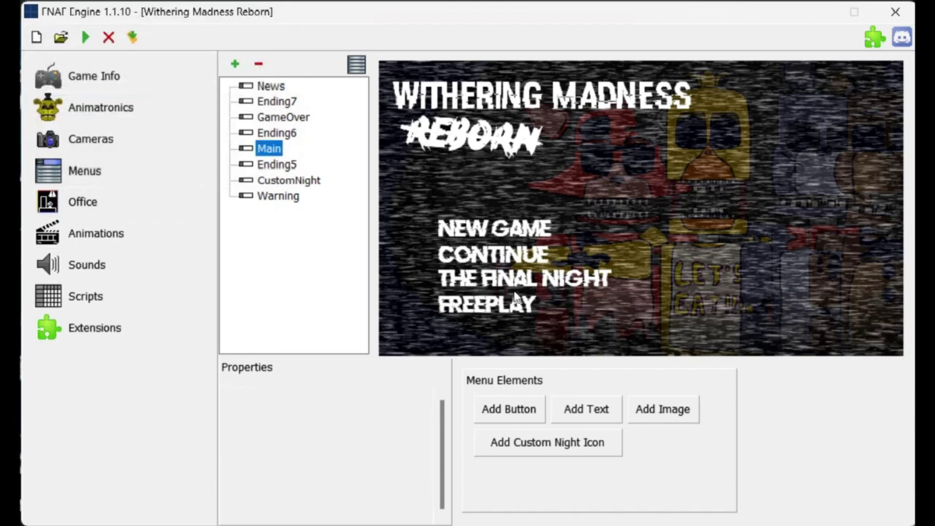
Step: Set the News menu's background image to a picture from the intro folder
{"action": "left_click", "coordinate": [282, 87]}
{"action": "double_click", "coordinate": [348, 393]}
{"action": "left_click_drag", "start_coordinate": [464, 179], "coordinate": [616, 139]}
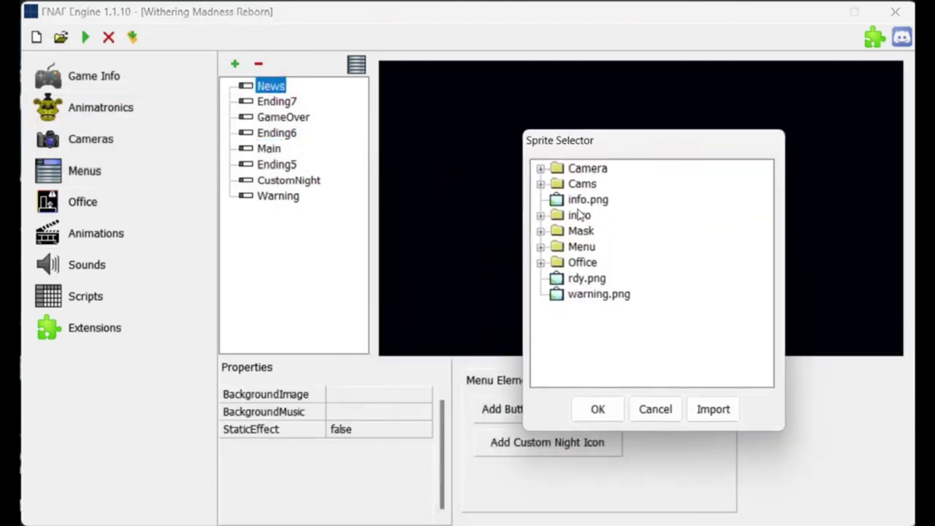
{"action": "left_click", "coordinate": [541, 217]}
{"action": "left_click", "coordinate": [598, 409]}
Step: Import a sound file, assign the News menu's background music and toggle its static effect
{"action": "double_click", "coordinate": [379, 411]}
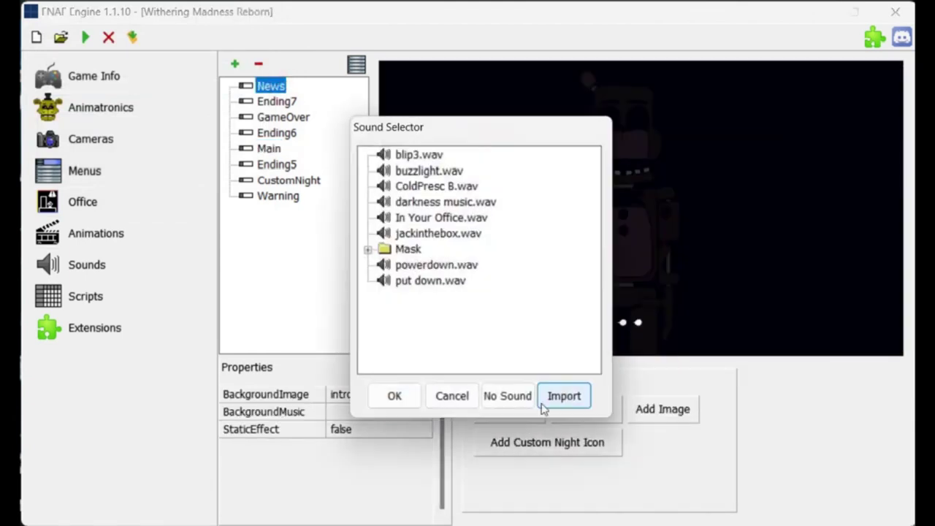
{"action": "left_click", "coordinate": [559, 395]}
{"action": "scroll", "coordinate": [507, 334], "scroll_direction": "down", "scroll_amount": 15}
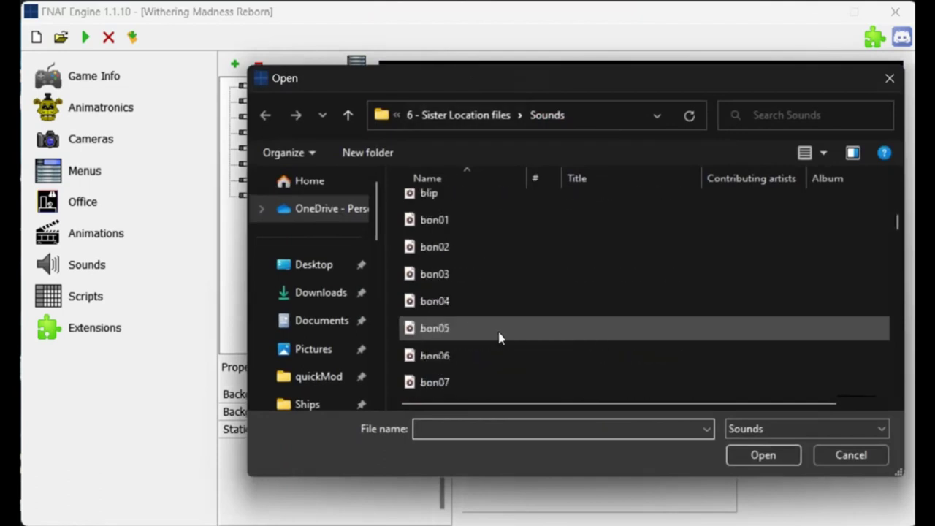
{"action": "left_click", "coordinate": [504, 220]}
{"action": "left_click", "coordinate": [763, 454]}
{"action": "left_click", "coordinate": [463, 203]}
{"action": "left_click", "coordinate": [394, 395]}
{"action": "double_click", "coordinate": [337, 436]}
Step: Open the News menu's script and add a timer event at 100 ticks with a Set Menu Background action
{"action": "left_click", "coordinate": [357, 65]}
{"action": "right_click", "coordinate": [291, 118]}
{"action": "right_click", "coordinate": [306, 157]}
{"action": "left_click", "coordinate": [320, 95]}
{"action": "key", "text": "BackSpace"}
{"action": "key", "text": "BackSpace"}
{"action": "type", "text": "100"}
{"action": "key", "text": "Return"}
{"action": "left_click", "coordinate": [338, 119]}
{"action": "left_click", "coordinate": [360, 181]}
{"action": "left_click", "coordinate": [414, 229]}
Step: Add a timer event at 200 ticks with a Set Menu Background action
{"action": "left_click", "coordinate": [310, 179]}
{"action": "left_click", "coordinate": [338, 184]}
{"action": "left_click", "coordinate": [362, 194]}
{"action": "left_click", "coordinate": [349, 181]}
{"action": "type", "text": "200"}
{"action": "key", "text": "Return"}
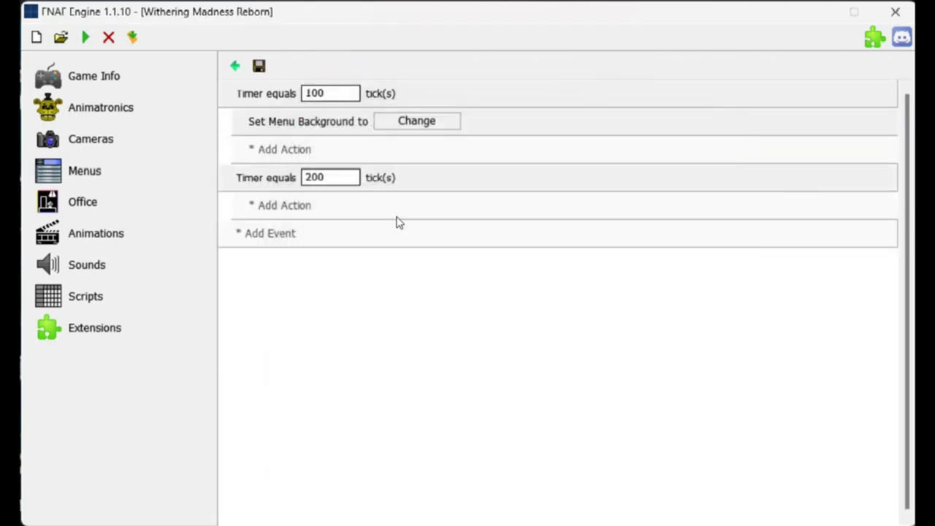
{"action": "left_click", "coordinate": [399, 207]}
{"action": "left_click", "coordinate": [401, 184]}
{"action": "left_click", "coordinate": [437, 230]}
Step: Assign intro\02.png to the 100-tick background action and intro\03.png to the 200-tick one
{"action": "left_click", "coordinate": [443, 123]}
{"action": "left_click", "coordinate": [336, 239]}
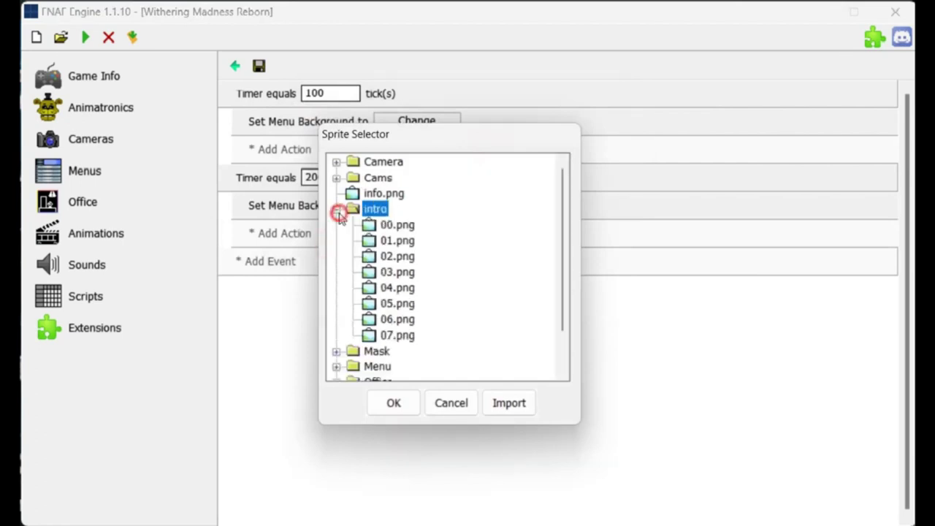
{"action": "left_click", "coordinate": [395, 402]}
{"action": "left_click", "coordinate": [417, 206]}
{"action": "left_click", "coordinate": [394, 406]}
Step: Add two more timer events to the News script, set to 300 and 400 ticks
{"action": "left_click", "coordinate": [291, 263]}
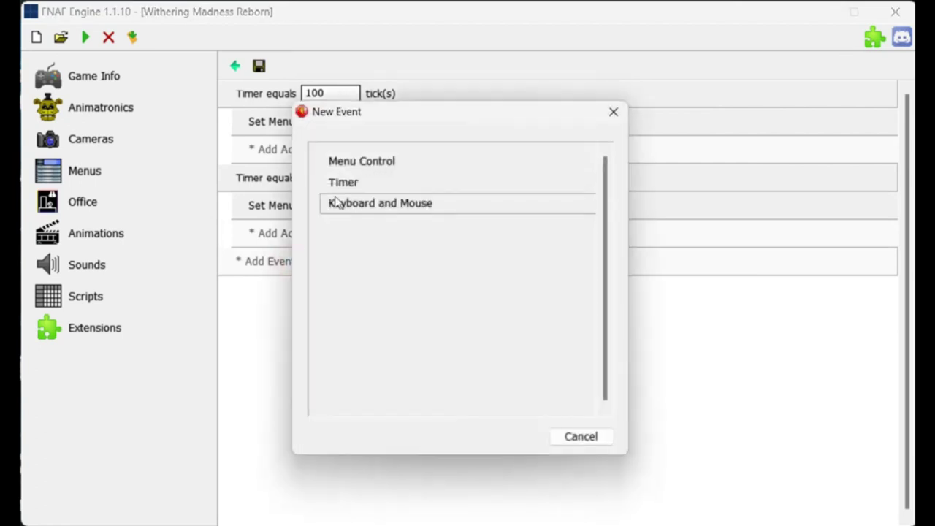
{"action": "left_click", "coordinate": [342, 186]}
{"action": "left_click", "coordinate": [366, 193]}
{"action": "left_click", "coordinate": [313, 264]}
{"action": "type", "text": "300"}
{"action": "key", "text": "Return"}
{"action": "left_click", "coordinate": [294, 321]}
{"action": "left_click", "coordinate": [329, 320]}
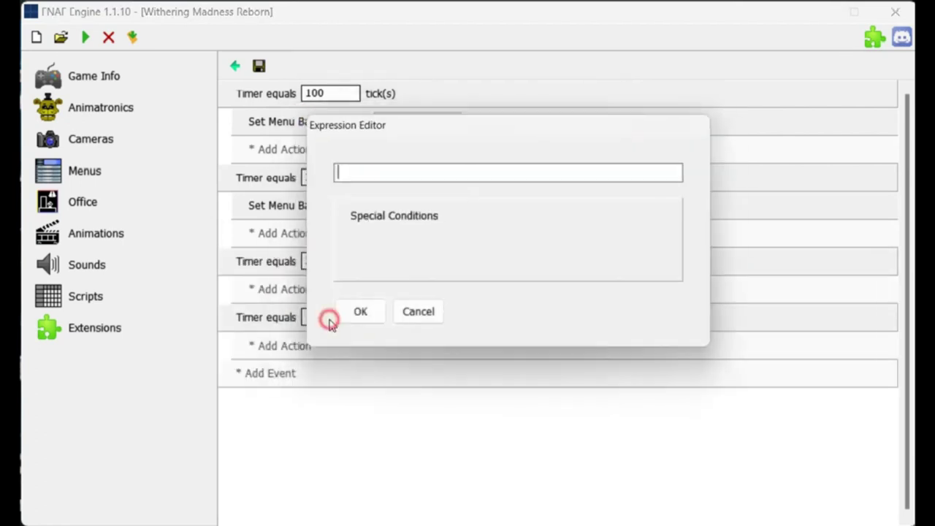
{"action": "type", "text": "400"}
{"action": "key", "text": "Return"}
Step: Add Set Menu Background actions that use intro\04.png at 300 ticks and intro\05.png at 400 ticks
{"action": "left_click", "coordinate": [295, 290]}
{"action": "left_click", "coordinate": [372, 180]}
{"action": "left_click", "coordinate": [414, 207]}
{"action": "left_click", "coordinate": [296, 374]}
{"action": "left_click", "coordinate": [375, 182]}
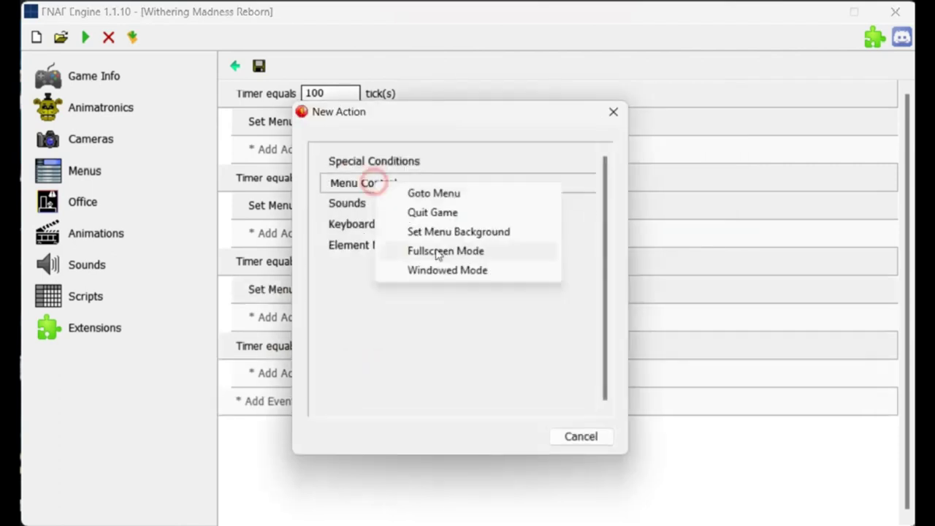
{"action": "left_click", "coordinate": [440, 233]}
{"action": "left_click", "coordinate": [417, 290]}
{"action": "left_click", "coordinate": [337, 241]}
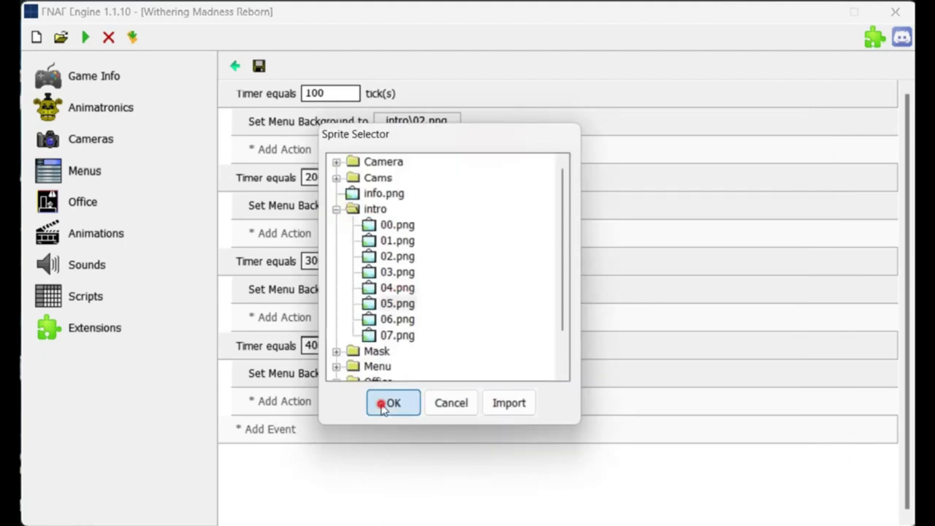
{"action": "left_click", "coordinate": [381, 405]}
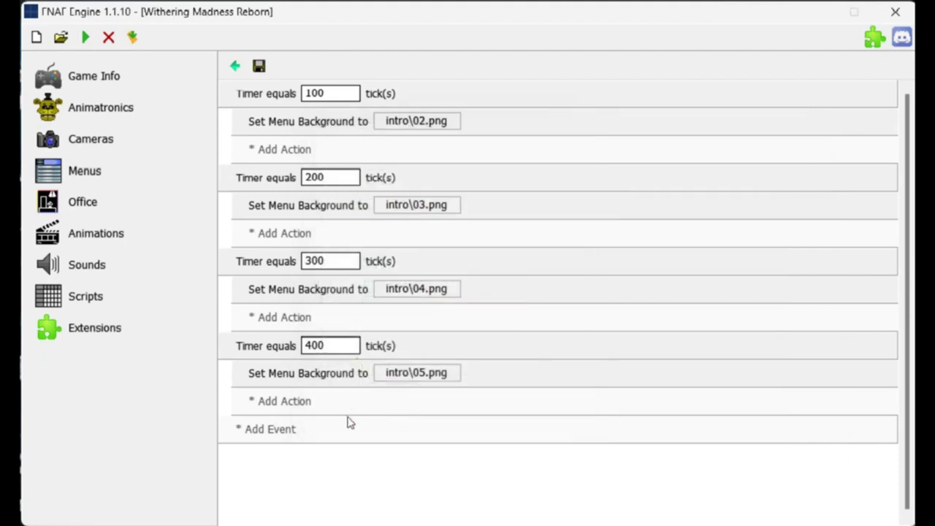
Step: Add timer events at 500 and 600 ticks to the end of the News script
{"action": "left_click", "coordinate": [348, 425]}
{"action": "left_click", "coordinate": [353, 182]}
{"action": "left_click", "coordinate": [378, 198]}
{"action": "left_click", "coordinate": [350, 483]}
{"action": "left_click", "coordinate": [361, 184]}
{"action": "left_click", "coordinate": [381, 195]}
{"action": "left_click", "coordinate": [335, 429]}
{"action": "type", "text": "500"}
{"action": "key", "text": "Return"}
{"action": "left_click", "coordinate": [318, 484]}
{"action": "type", "text": "51"}
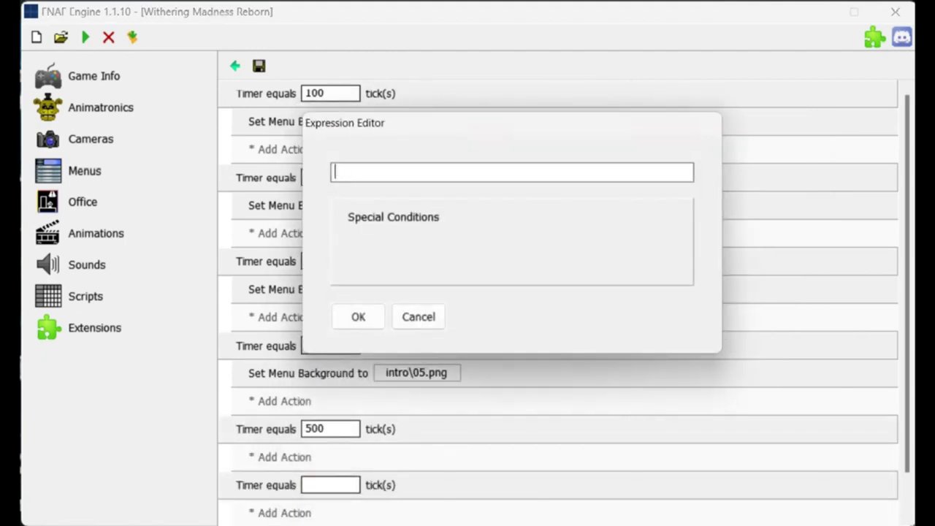
{"action": "type", "text": "600"}
{"action": "key", "text": "Return"}
Step: Add Set Menu Background actions that use intro\06.png at 500 ticks and intro\07.png at 600 ticks
{"action": "left_click", "coordinate": [326, 456]}
{"action": "left_click", "coordinate": [361, 187]}
{"action": "left_click", "coordinate": [391, 235]}
{"action": "scroll", "coordinate": [348, 459], "scroll_direction": "down", "scroll_amount": 2}
{"action": "left_click", "coordinate": [332, 482]}
{"action": "left_click", "coordinate": [387, 187]}
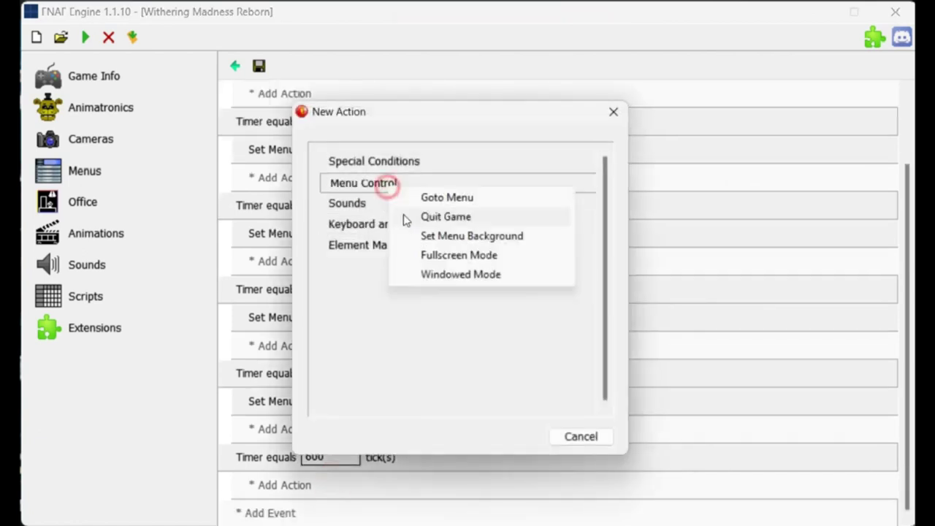
{"action": "left_click", "coordinate": [472, 236]}
{"action": "left_click", "coordinate": [417, 484]}
{"action": "left_click", "coordinate": [336, 209]}
{"action": "left_click", "coordinate": [410, 400]}
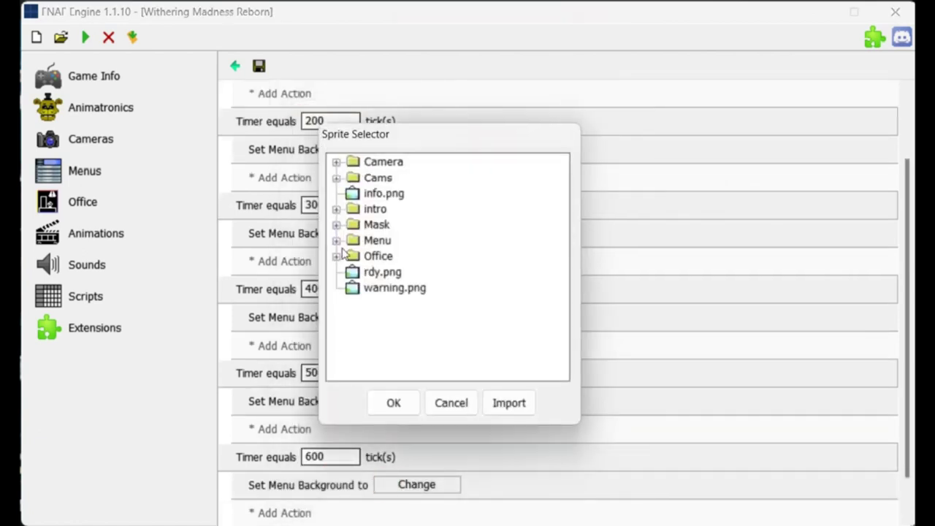
{"action": "left_click", "coordinate": [393, 403]}
Step: Add a timer event at 610 ticks with a Start new game action
{"action": "left_click", "coordinate": [334, 509]}
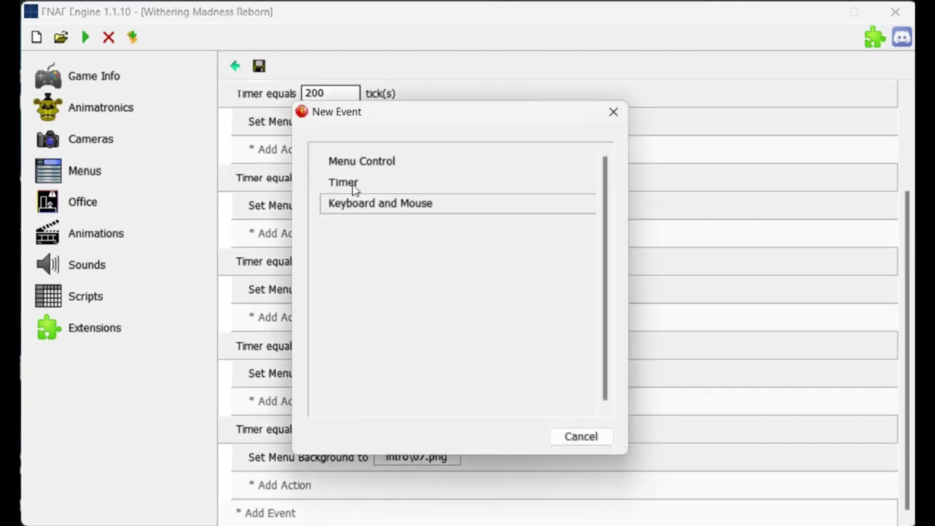
{"action": "left_click", "coordinate": [355, 190]}
{"action": "left_click", "coordinate": [331, 456]}
{"action": "type", "text": "610"}
{"action": "left_click", "coordinate": [351, 485]}
{"action": "left_click", "coordinate": [363, 165]}
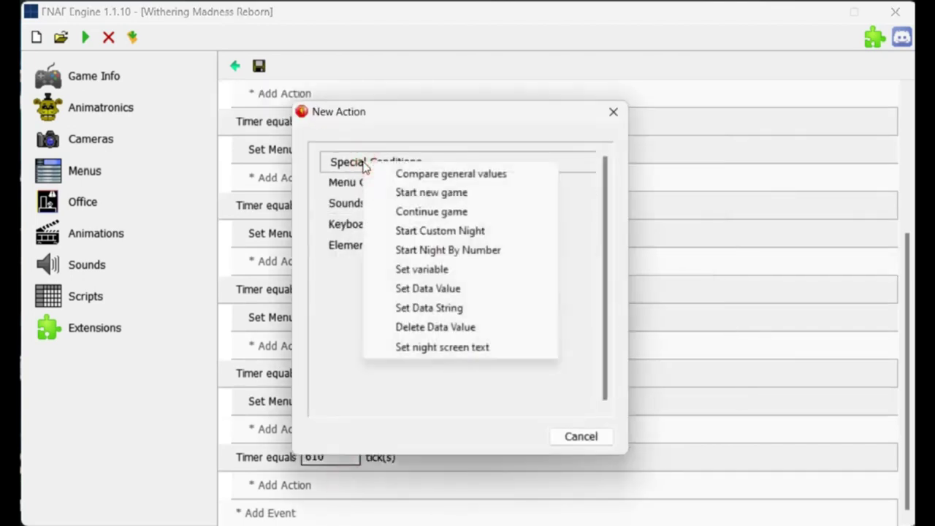
{"action": "left_click", "coordinate": [389, 192]}
{"action": "scroll", "coordinate": [284, 488], "scroll_direction": "down", "scroll_amount": 1}
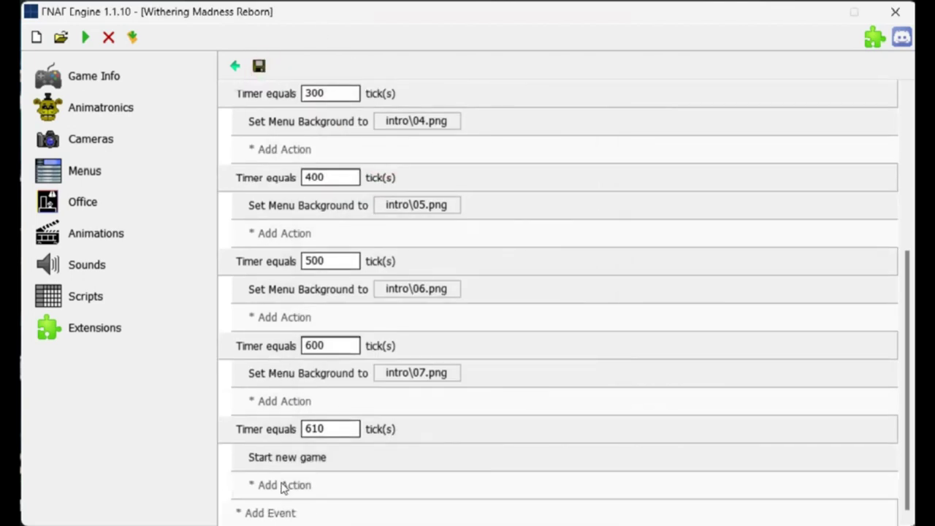
Step: Give the office's Default state its room image, disable panorama, and enable Toxic and Mask
{"action": "left_click", "coordinate": [140, 201]}
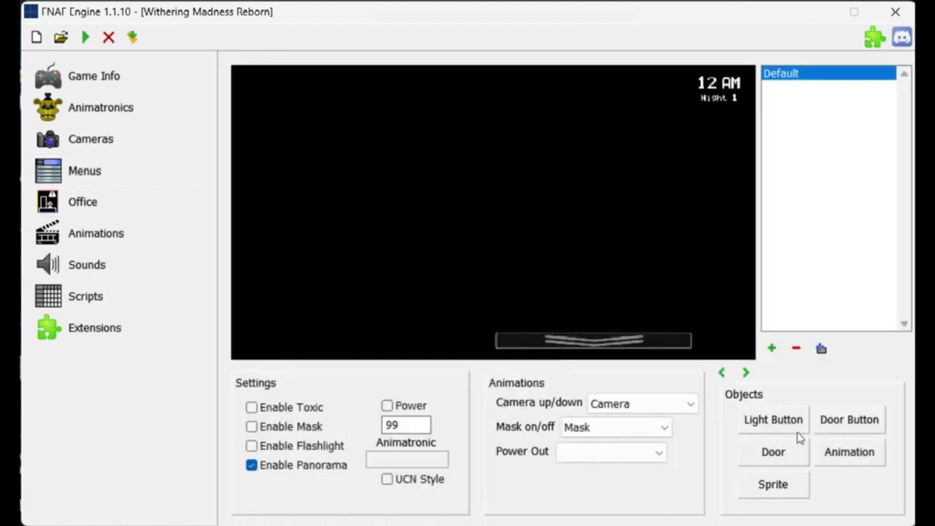
{"action": "left_click", "coordinate": [821, 349]}
{"action": "double_click", "coordinate": [334, 236]}
{"action": "left_click", "coordinate": [376, 253]}
{"action": "left_click", "coordinate": [355, 382]}
{"action": "left_click", "coordinate": [314, 471]}
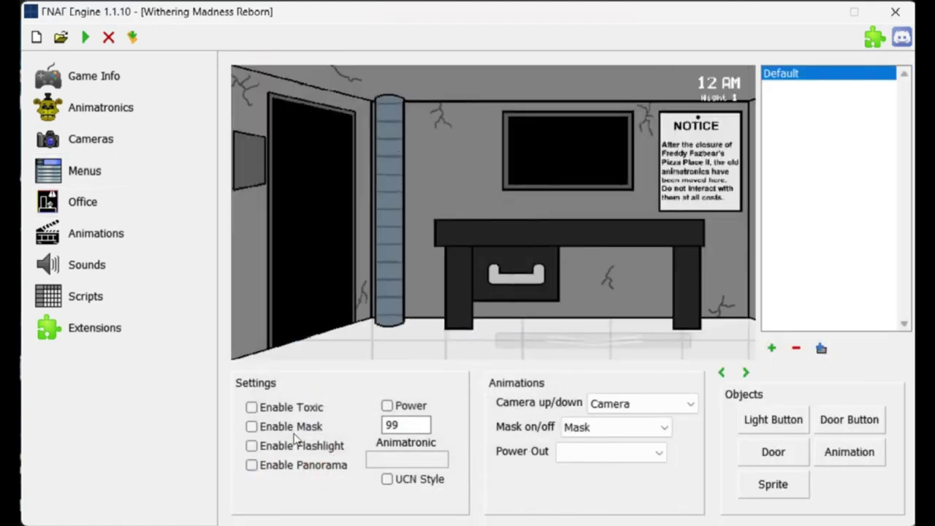
{"action": "left_click", "coordinate": [745, 373]}
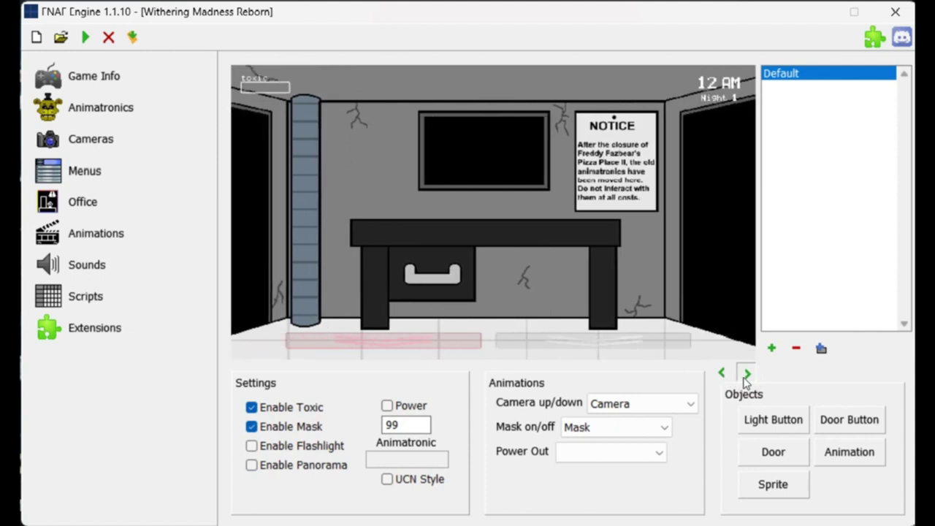
Step: Add camera 1 to the camera list with panorama and static effect enabled
{"action": "left_click", "coordinate": [114, 136]}
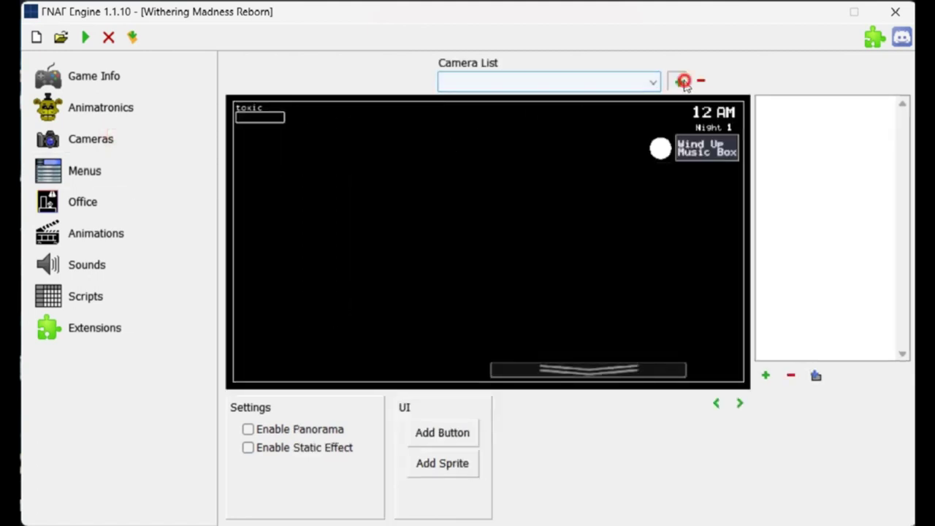
{"action": "left_click", "coordinate": [520, 83]}
{"action": "left_click", "coordinate": [508, 102]}
Step: Import the 167 button image from the FNAF textures folder into the Cams sprites
{"action": "left_click", "coordinate": [427, 436]}
{"action": "left_click", "coordinate": [582, 436]}
{"action": "scroll", "coordinate": [476, 398], "scroll_direction": "down", "scroll_amount": 4}
{"action": "left_click", "coordinate": [475, 406]}
{"action": "double_click", "coordinate": [607, 303]}
{"action": "double_click", "coordinate": [608, 320]}
{"action": "scroll", "coordinate": [668, 381], "scroll_direction": "down", "scroll_amount": 3}
{"action": "double_click", "coordinate": [933, 347]}
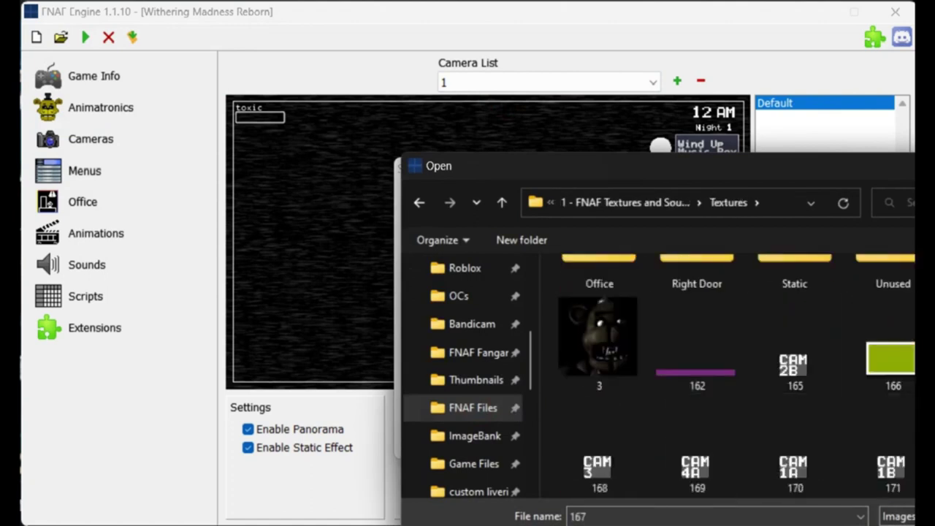
{"action": "left_click", "coordinate": [459, 195]}
{"action": "left_click", "coordinate": [528, 432]}
Step: Add a camera button using Cams\167.png and place it beneath the toxic meter
{"action": "left_click", "coordinate": [451, 423]}
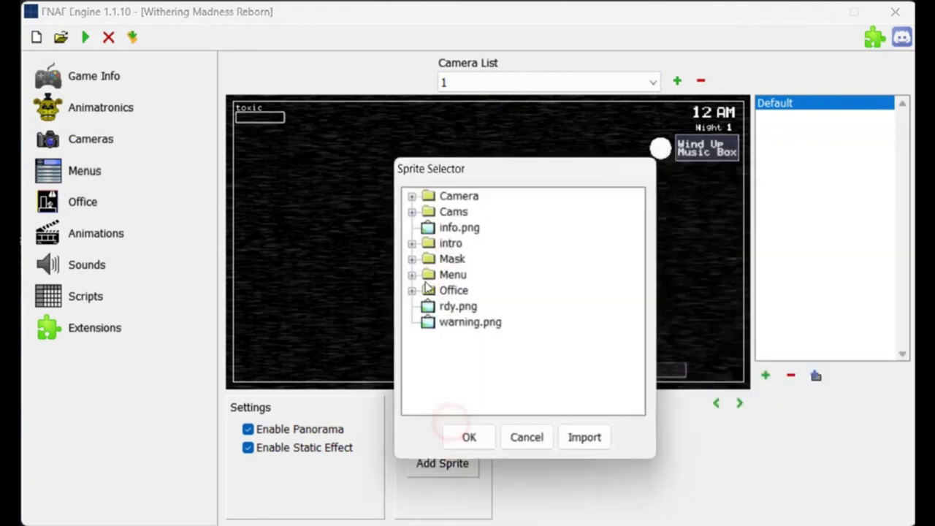
{"action": "left_click", "coordinate": [412, 211]}
{"action": "left_click", "coordinate": [460, 243]}
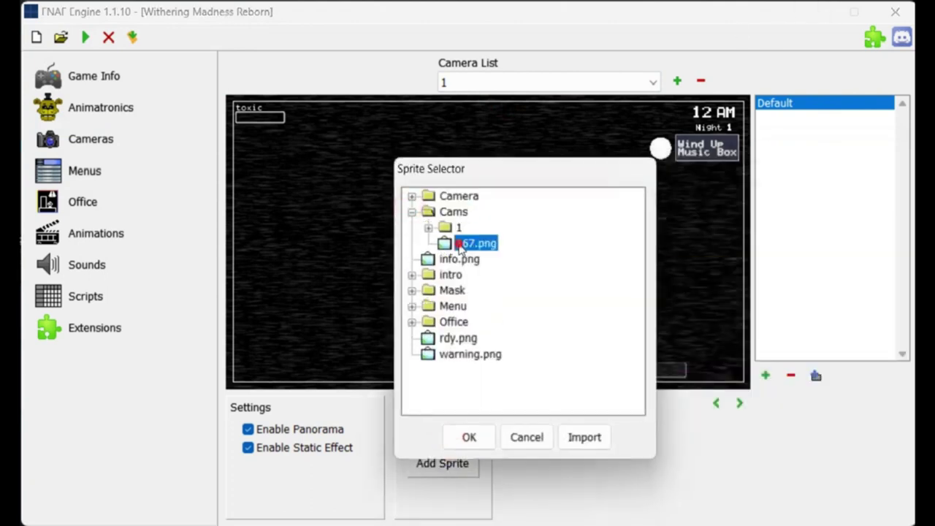
{"action": "left_click", "coordinate": [469, 440]}
{"action": "left_click_drag", "start_coordinate": [250, 115], "coordinate": [277, 129]}
{"action": "double_click", "coordinate": [250, 174]}
Step: Set the image of camera 1's Default state from the Cams\1 folder and disable panorama
{"action": "left_click", "coordinate": [412, 211]}
{"action": "left_click", "coordinate": [426, 228]}
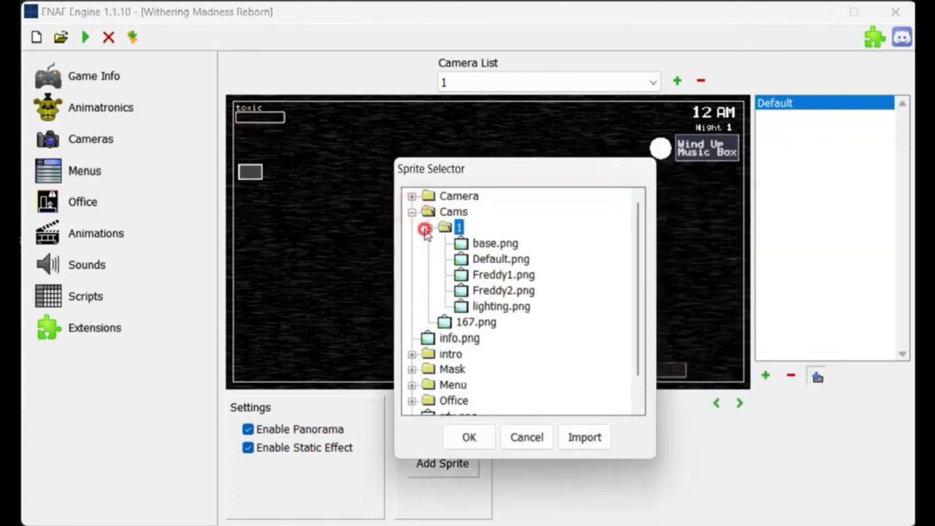
{"action": "left_click", "coordinate": [471, 437]}
{"action": "left_click", "coordinate": [294, 428]}
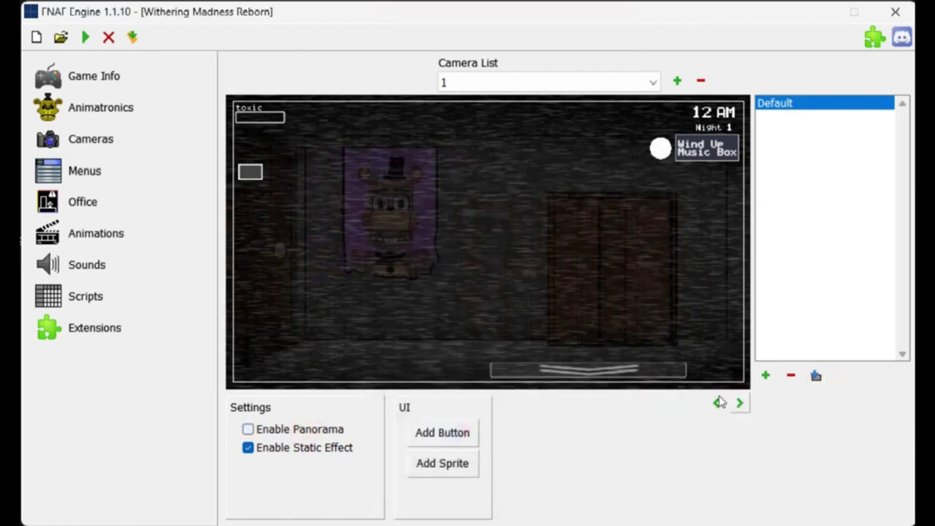
Step: Add two states named Freddy and Freddy:On to camera 1
{"action": "left_click", "coordinate": [766, 375]}
{"action": "type", "text": "Freddy"}
{"action": "key", "text": "Return"}
{"action": "left_click", "coordinate": [766, 375]}
{"action": "type", "text": "Freddy:On"}
{"action": "key", "text": "Return"}
Step: Set the image of camera 1's Freddy state from the camera's folder in the Cams sprites
{"action": "left_click", "coordinate": [808, 117]}
{"action": "left_click", "coordinate": [817, 377]}
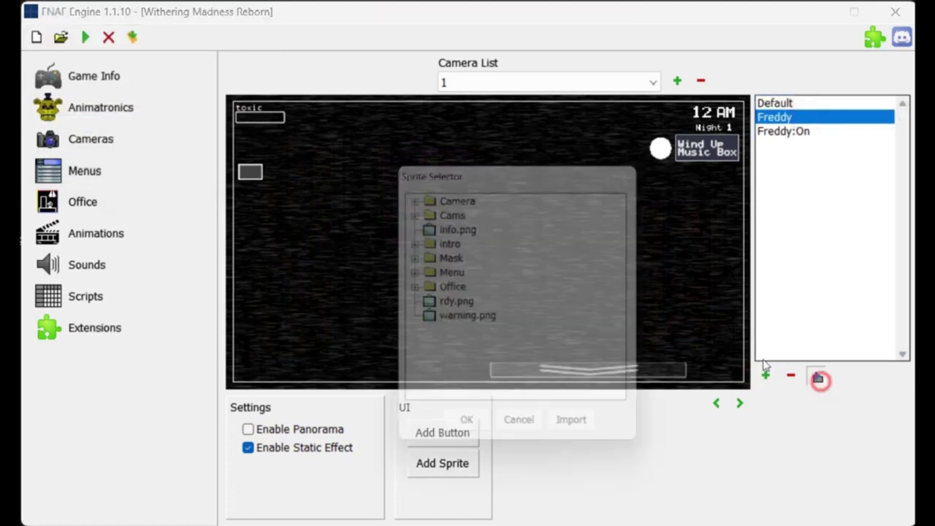
{"action": "left_click", "coordinate": [428, 227]}
{"action": "left_click", "coordinate": [503, 274]}
{"action": "left_click", "coordinate": [469, 437]}
Step: Set the image of camera 1's Freddy:On state from the camera's folder in the Cams sprites
{"action": "left_click", "coordinate": [785, 131]}
{"action": "left_click", "coordinate": [817, 377]}
{"action": "left_click", "coordinate": [412, 212]}
{"action": "left_click", "coordinate": [428, 227]}
{"action": "left_click", "coordinate": [501, 290]}
{"action": "left_click", "coordinate": [469, 437]}
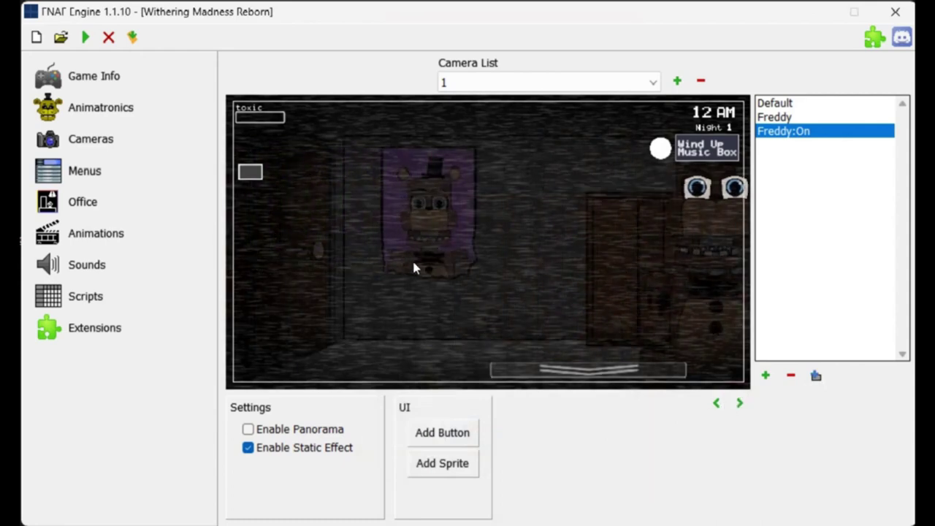
{"action": "left_click", "coordinate": [740, 403]}
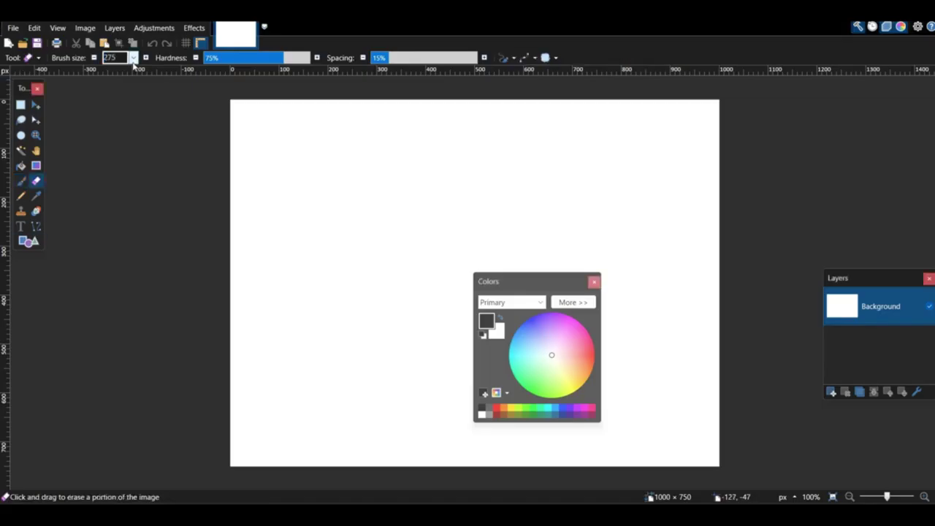
Step: Switch to Paint.NET and erase the white background of the 1000 × 750 canvas to transparency
{"action": "mouse_move", "coordinate": [267, 141]}
{"action": "left_mouse_down"}
{"action": "mouse_move", "coordinate": [516, 382]}
{"action": "mouse_move", "coordinate": [629, 190]}
{"action": "left_mouse_up"}
{"action": "left_click", "coordinate": [21, 104]}
{"action": "left_click_drag", "start_coordinate": [230, 99], "coordinate": [449, 240]}
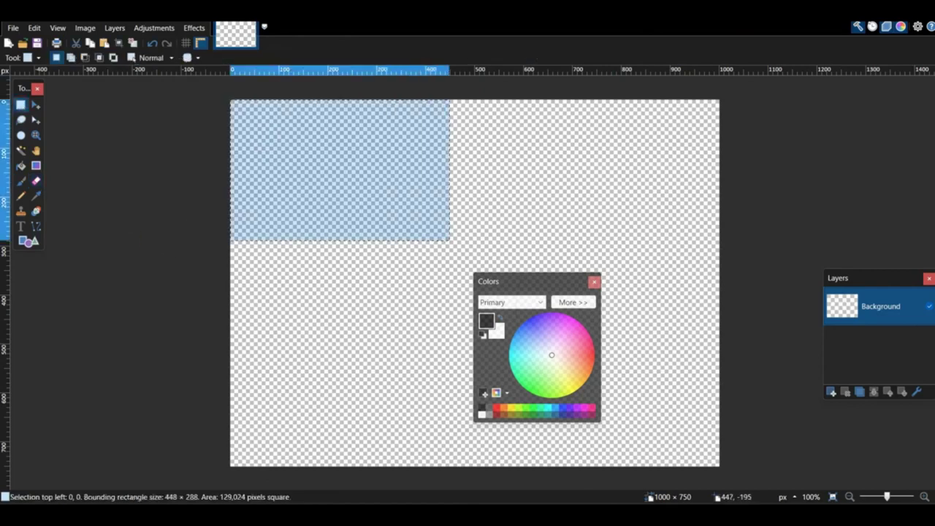
{"action": "left_click", "coordinate": [84, 29]}
{"action": "left_click", "coordinate": [113, 43]}
{"action": "left_click", "coordinate": [925, 496]}
{"action": "left_click", "coordinate": [924, 497]}
{"action": "left_click", "coordinate": [924, 496]}
{"action": "left_click", "coordinate": [850, 497]}
{"action": "left_click", "coordinate": [850, 497]}
{"action": "key", "text": "ctrl+z"}
Step: Crop the transparent canvas to a selection of about 639 × 584 px
{"action": "mouse_move", "coordinate": [292, 132]}
{"action": "left_mouse_down"}
{"action": "mouse_move", "coordinate": [744, 497]}
{"action": "mouse_move", "coordinate": [765, 469]}
{"action": "mouse_move", "coordinate": [780, 472]}
{"action": "left_mouse_up"}
{"action": "left_click", "coordinate": [85, 29]}
{"action": "left_click", "coordinate": [113, 44]}
Step: Draw two white 5 px rectangle outlines low on the canvas: a wide room about 170 px across and a tall room about 60 px across
{"action": "scroll", "coordinate": [197, 132], "scroll_direction": "up", "scroll_amount": 1}
{"action": "left_click", "coordinate": [28, 242]}
{"action": "left_click", "coordinate": [482, 414]}
{"action": "scroll", "coordinate": [206, 59], "scroll_direction": "up", "scroll_amount": 3}
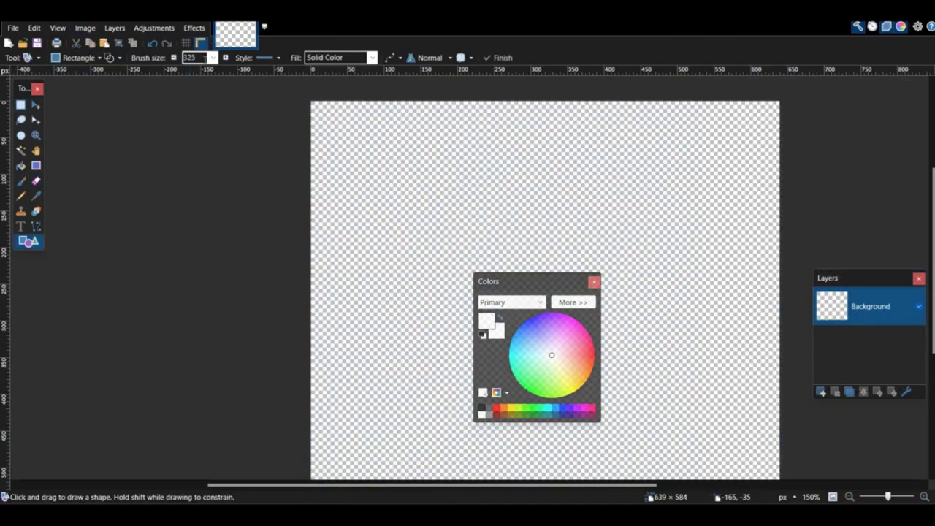
{"action": "left_click_drag", "start_coordinate": [635, 407], "coordinate": [631, 412]}
{"action": "left_click_drag", "start_coordinate": [437, 380], "coordinate": [438, 382]}
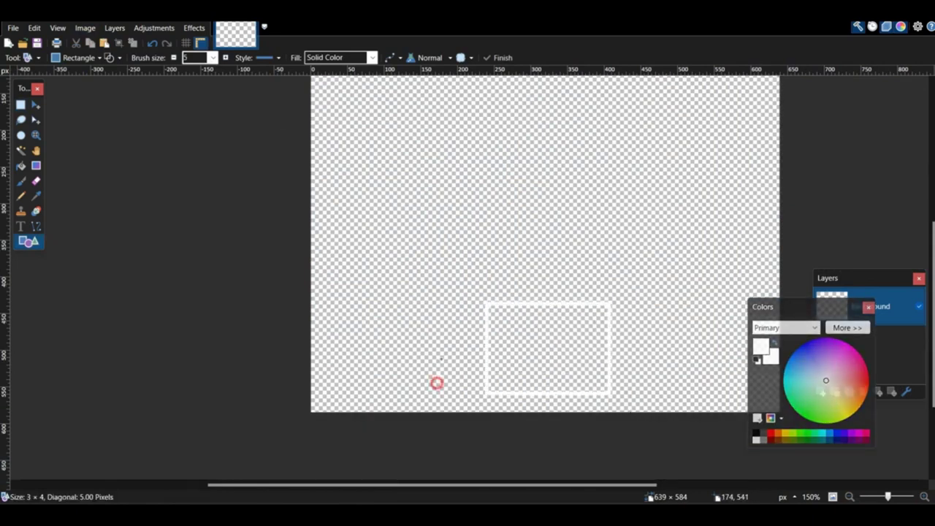
Step: Move the wide room's upper edge down to shorten the room to about 100 px tall
{"action": "key", "text": "s"}
{"action": "left_click_drag", "start_coordinate": [483, 297], "coordinate": [615, 335]}
{"action": "key", "text": "m"}
{"action": "key", "text": "ctrl+d"}
Step: Draw a small white doorway rectangle about 15 × 20 px between the tall room and the wide room
{"action": "key", "text": "o"}
{"action": "scroll", "coordinate": [466, 358], "scroll_direction": "up", "scroll_amount": 5, "text": "ctrl"}
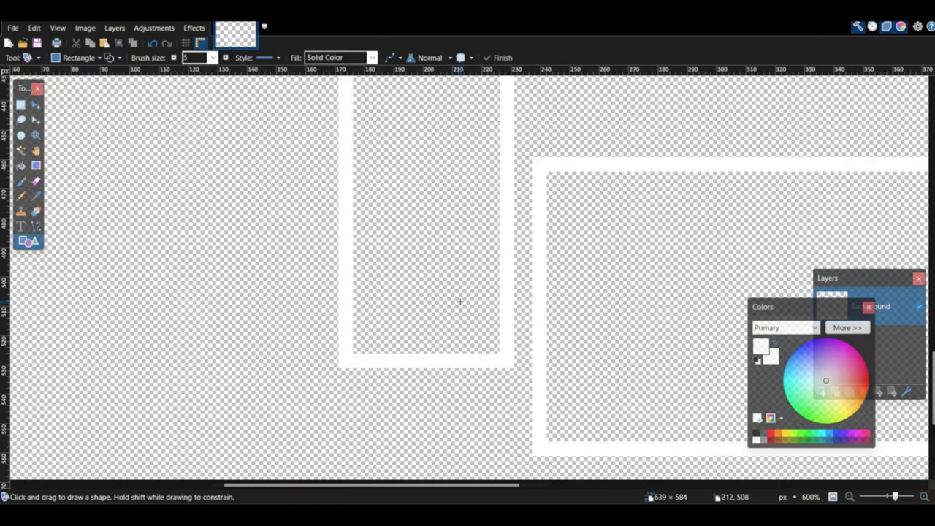
{"action": "middle_click_drag", "start_coordinate": [459, 302], "coordinate": [297, 264]}
{"action": "left_click_drag", "start_coordinate": [337, 172], "coordinate": [381, 230]}
Step: Draw a large white room outline about 333 × 194 px above the tall room
{"action": "scroll", "coordinate": [476, 305], "scroll_direction": "up", "scroll_amount": 4}
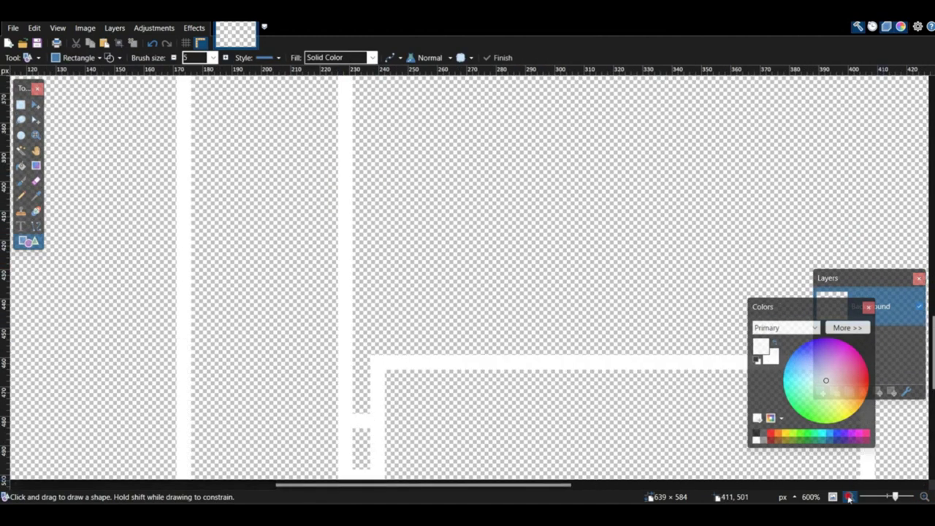
{"action": "triple_click", "coordinate": [850, 497]}
{"action": "scroll", "coordinate": [175, 212], "scroll_direction": "up", "scroll_amount": 2}
{"action": "left_click", "coordinate": [22, 105]}
{"action": "scroll", "coordinate": [36, 265], "scroll_direction": "up", "scroll_amount": 3}
{"action": "left_click", "coordinate": [29, 242]}
{"action": "mouse_move", "coordinate": [309, 402]}
{"action": "left_mouse_down"}
{"action": "mouse_move", "coordinate": [476, 268]}
{"action": "mouse_move", "coordinate": [793, 122]}
{"action": "left_mouse_up"}
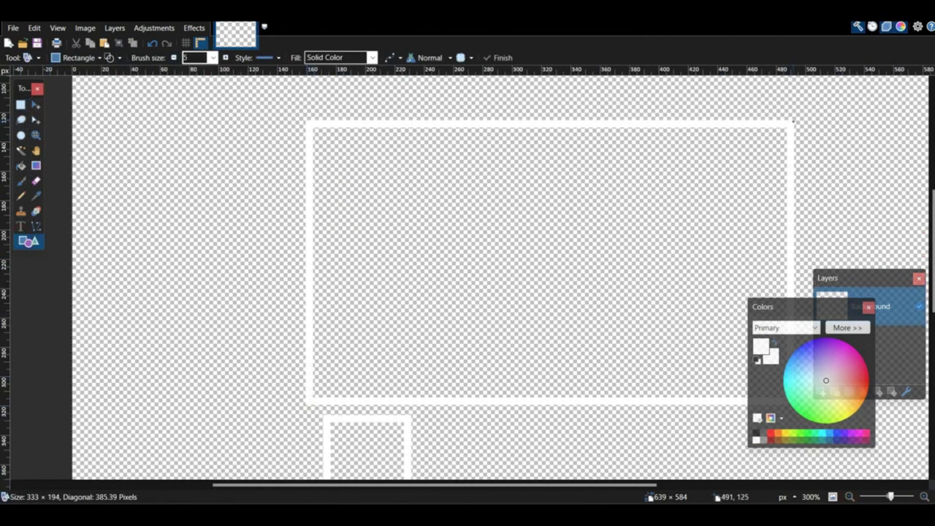
Step: Draw a white room about 122 × 89 px left of the large room and link the two with a small doorway
{"action": "scroll", "coordinate": [760, 139], "scroll_direction": "up", "scroll_amount": 2}
{"action": "left_click_drag", "start_coordinate": [548, 180], "coordinate": [544, 166]}
{"action": "mouse_move", "coordinate": [109, 175]}
{"action": "left_mouse_down"}
{"action": "mouse_move", "coordinate": [278, 308]}
{"action": "mouse_move", "coordinate": [288, 306]}
{"action": "left_mouse_up"}
{"action": "left_click_drag", "start_coordinate": [271, 276], "coordinate": [273, 272]}
{"action": "left_click_drag", "start_coordinate": [310, 242], "coordinate": [310, 244]}
{"action": "scroll", "coordinate": [323, 259], "scroll_direction": "down", "scroll_amount": 2}
{"action": "scroll", "coordinate": [251, 250], "scroll_direction": "up", "scroll_amount": 2}
Step: Duplicate the left-hand room together with its doorway and place the copy directly below it
{"action": "left_click", "coordinate": [21, 106]}
{"action": "left_click_drag", "start_coordinate": [90, 130], "coordinate": [301, 303]}
{"action": "left_click_drag", "start_coordinate": [107, 164], "coordinate": [304, 310]}
{"action": "key", "text": "ctrl+c"}
{"action": "key", "text": "ctrl+v"}
{"action": "left_click_drag", "start_coordinate": [177, 224], "coordinate": [176, 263]}
{"action": "scroll", "coordinate": [176, 264], "scroll_direction": "down", "scroll_amount": 2}
{"action": "key", "text": "ctrl+d"}
Step: Draw a small white doorway between the large room's lower wall and the top of the tall room
{"action": "scroll", "coordinate": [482, 285], "scroll_direction": "down", "scroll_amount": 2}
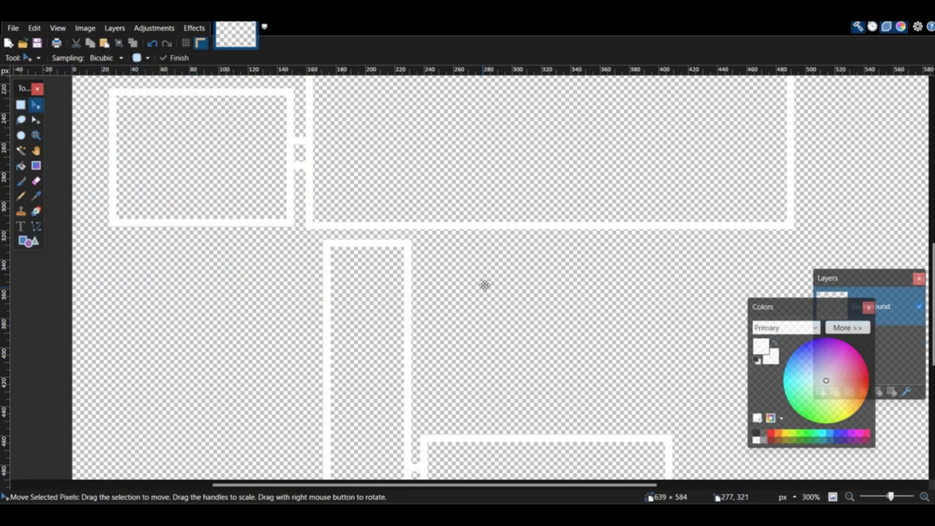
{"action": "scroll", "coordinate": [365, 263], "scroll_direction": "right", "scroll_amount": 3}
{"action": "key", "text": "o"}
{"action": "left_click_drag", "start_coordinate": [267, 203], "coordinate": [267, 204]}
{"action": "key", "text": "Return"}
Step: Copy the doorway between the tall and wide rooms and move the copy toward the wide room's right wall
{"action": "middle_click_drag", "start_coordinate": [651, 317], "coordinate": [309, 222]}
{"action": "middle_click_drag", "start_coordinate": [220, 222], "coordinate": [283, 217]}
{"action": "middle_click_drag", "start_coordinate": [273, 368], "coordinate": [486, 304]}
{"action": "key", "text": "s"}
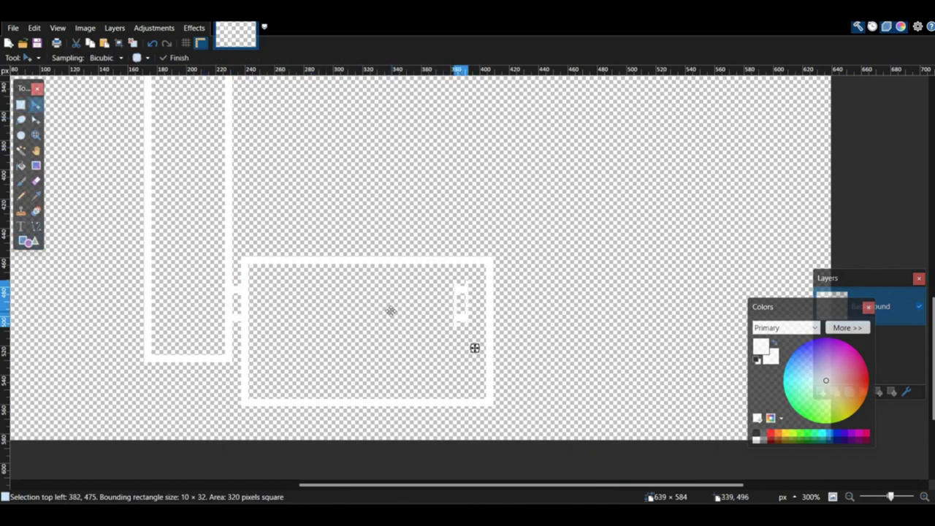
Step: Draw a room about 150 × 60 px right of the wide room and a smaller room about 80 × 50 px below it
{"action": "key", "text": "o"}
{"action": "left_click", "coordinate": [646, 361]}
{"action": "left_click_drag", "start_coordinate": [616, 363], "coordinate": [616, 348]}
{"action": "key", "text": "Return"}
{"action": "middle_click_drag", "start_coordinate": [501, 358], "coordinate": [319, 344]}
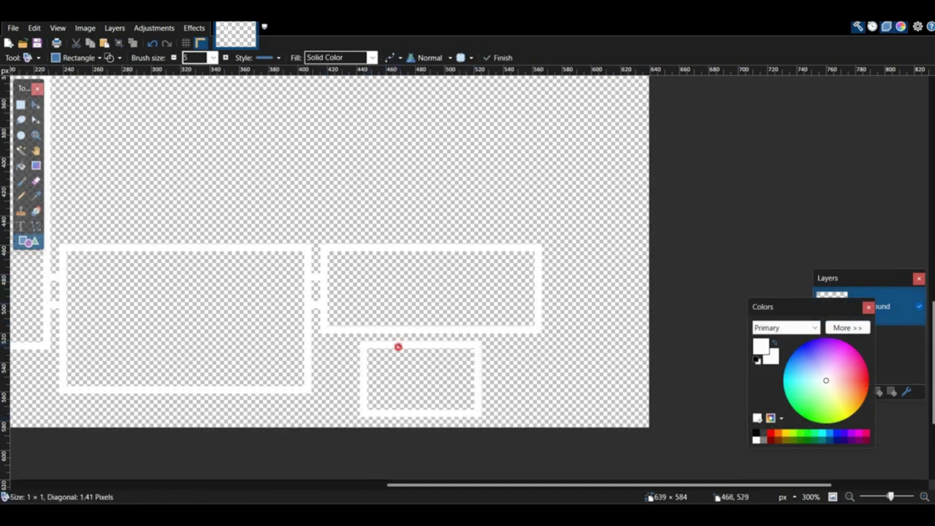
Step: Draw a narrow teal vertical corridor about 19 × 116 px rising from the wide room's upper wall
{"action": "scroll", "coordinate": [445, 342], "scroll_direction": "up", "scroll_amount": 3}
{"action": "left_click", "coordinate": [819, 438]}
{"action": "left_click_drag", "start_coordinate": [775, 307], "coordinate": [686, 261]}
{"action": "mouse_move", "coordinate": [169, 190]}
{"action": "left_mouse_down"}
{"action": "mouse_move", "coordinate": [190, 311]}
{"action": "mouse_move", "coordinate": [184, 358]}
{"action": "left_mouse_up"}
{"action": "left_click_drag", "start_coordinate": [188, 278], "coordinate": [194, 278]}
{"action": "left_click", "coordinate": [370, 238]}
{"action": "key", "text": "s"}
{"action": "left_click_drag", "start_coordinate": [166, 219], "coordinate": [167, 221]}
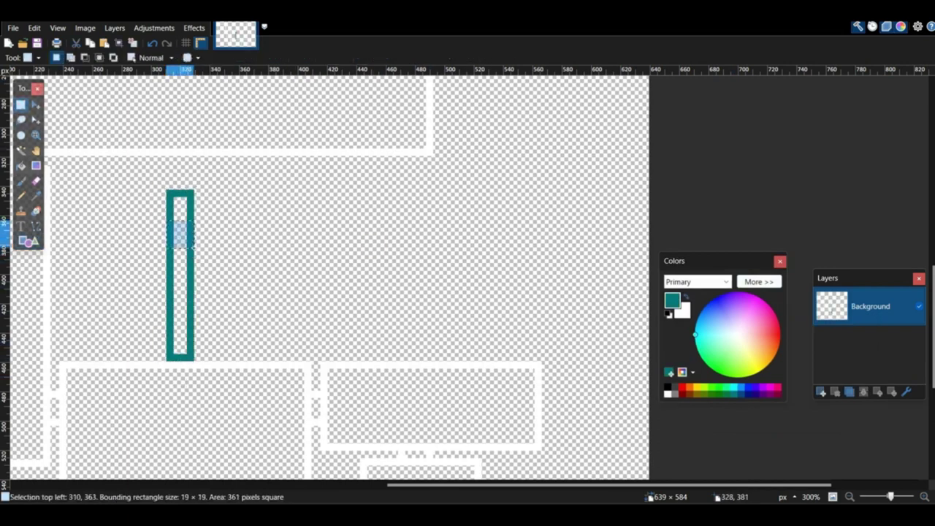
Step: Draw a white room outline about 68 × 103 px to the right of the teal corridor
{"action": "left_click", "coordinate": [667, 395]}
{"action": "key", "text": "o"}
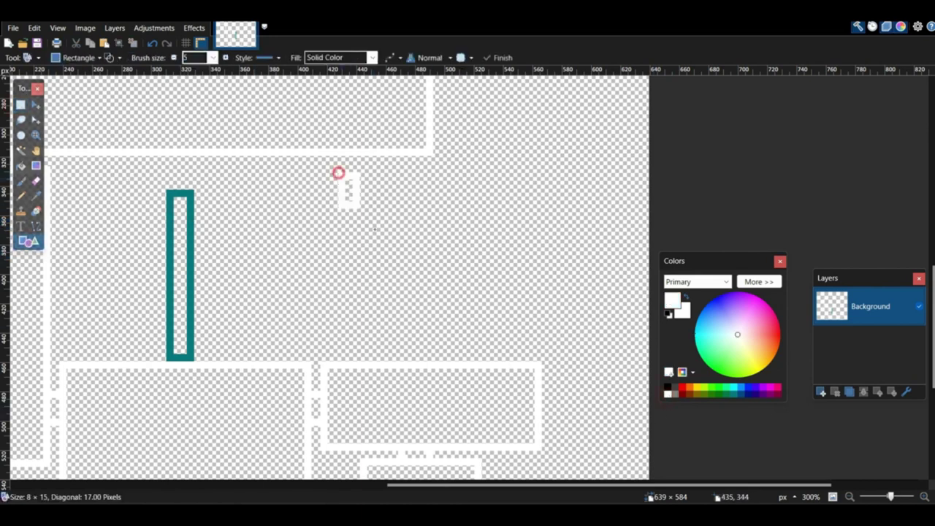
{"action": "left_click_drag", "start_coordinate": [426, 297], "coordinate": [422, 284]}
{"action": "left_click_drag", "start_coordinate": [397, 265], "coordinate": [367, 264]}
{"action": "mouse_move", "coordinate": [312, 282]}
{"action": "left_mouse_down"}
{"action": "mouse_move", "coordinate": [295, 307]}
{"action": "mouse_move", "coordinate": [345, 322]}
{"action": "left_mouse_up"}
{"action": "left_click_drag", "start_coordinate": [340, 292], "coordinate": [332, 297]}
{"action": "left_click", "coordinate": [420, 357]}
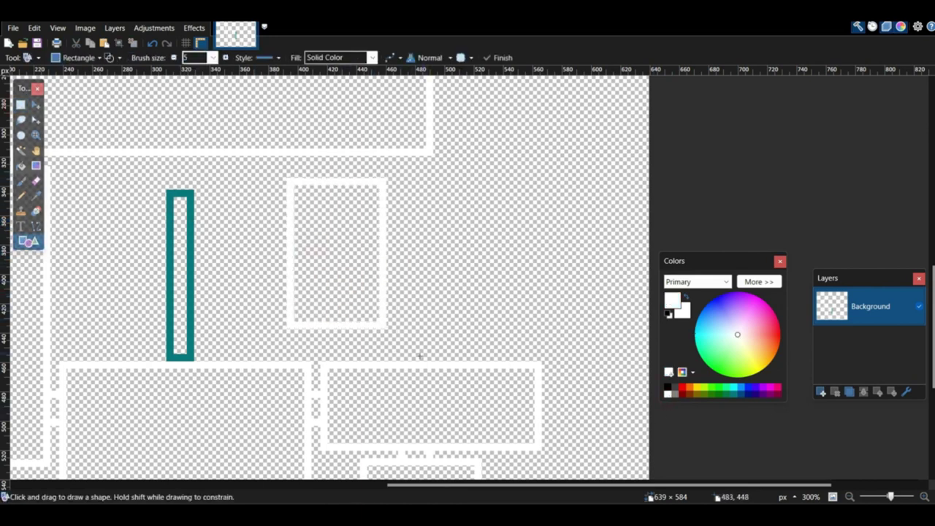
Step: Select the new room outline and move it about 23 px left, closer to the teal corridor
{"action": "left_click", "coordinate": [21, 104]}
{"action": "left_click_drag", "start_coordinate": [281, 168], "coordinate": [399, 339]}
{"action": "left_click", "coordinate": [36, 104]}
{"action": "left_click_drag", "start_coordinate": [318, 292], "coordinate": [284, 292]}
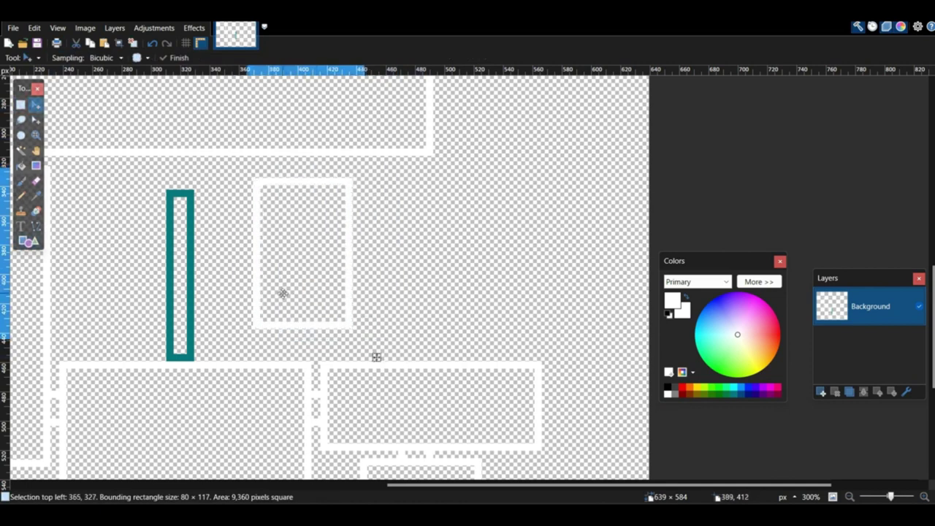
Step: Draw a tall white room about 55 × 127 px right of the moved room, with a doorway to the room below
{"action": "left_click", "coordinate": [28, 242]}
{"action": "left_click", "coordinate": [386, 150]}
{"action": "key", "text": "Escape"}
{"action": "key", "text": "Escape"}
{"action": "left_click_drag", "start_coordinate": [359, 166], "coordinate": [439, 353]}
{"action": "left_click_drag", "start_coordinate": [413, 304], "coordinate": [416, 381]}
Step: Copy the doorway under the new tall room and move the copy up to the room's upper edge
{"action": "left_click", "coordinate": [21, 105]}
{"action": "key", "text": "m"}
{"action": "key", "text": "Up"}
{"action": "key", "text": "Up"}
{"action": "key", "text": "Up"}
{"action": "key", "text": "Up"}
{"action": "key", "text": "Up"}
{"action": "key", "text": "Up"}
{"action": "key", "text": "Up"}
{"action": "key", "text": "Up"}
{"action": "key", "text": "Up"}
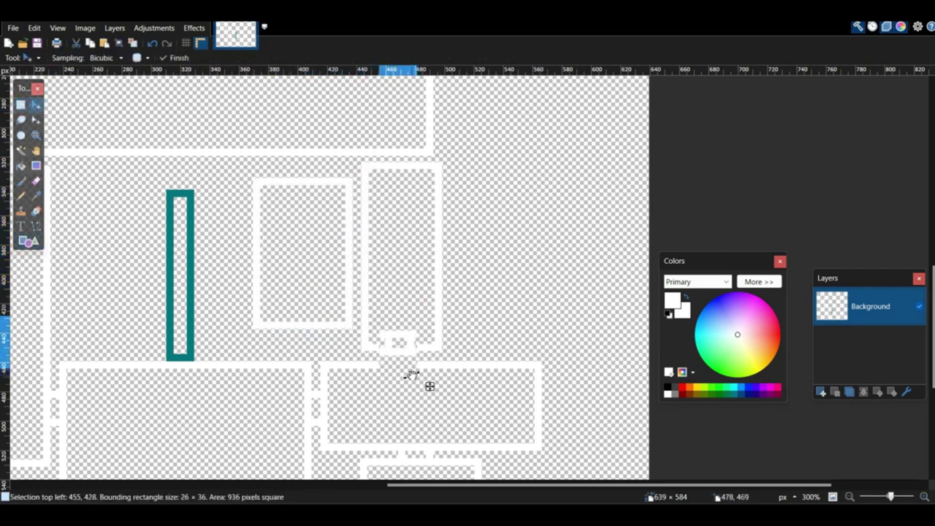
{"action": "key", "text": "ctrl+d"}
Step: Delete the excess doorway piece inside the large room and restore the tall room's upper edge with a 50 px white line
{"action": "left_click", "coordinate": [20, 105]}
{"action": "left_click_drag", "start_coordinate": [368, 134], "coordinate": [423, 149]}
{"action": "key", "text": "Delete"}
{"action": "key", "text": "ctrl+d"}
{"action": "key", "text": "ctrl+d"}
{"action": "key", "text": "o"}
{"action": "key", "text": "o"}
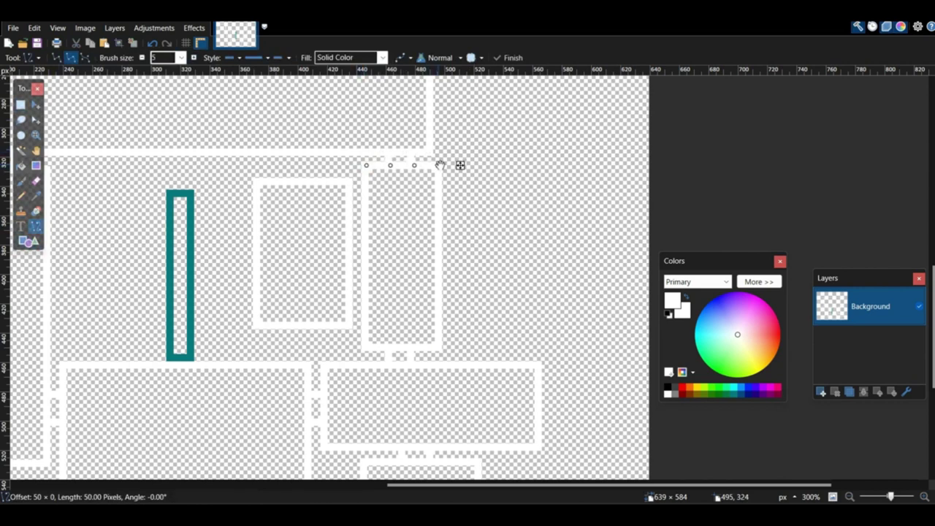
{"action": "key", "text": "Return"}
Step: Draw a white doorway about 15 px wide between the middle room and the tall room beside it
{"action": "scroll", "coordinate": [328, 265], "scroll_direction": "up", "scroll_amount": 5}
{"action": "scroll", "coordinate": [328, 265], "scroll_direction": "down", "scroll_amount": 4}
{"action": "key", "text": "o"}
{"action": "left_click_drag", "start_coordinate": [347, 282], "coordinate": [369, 315]}
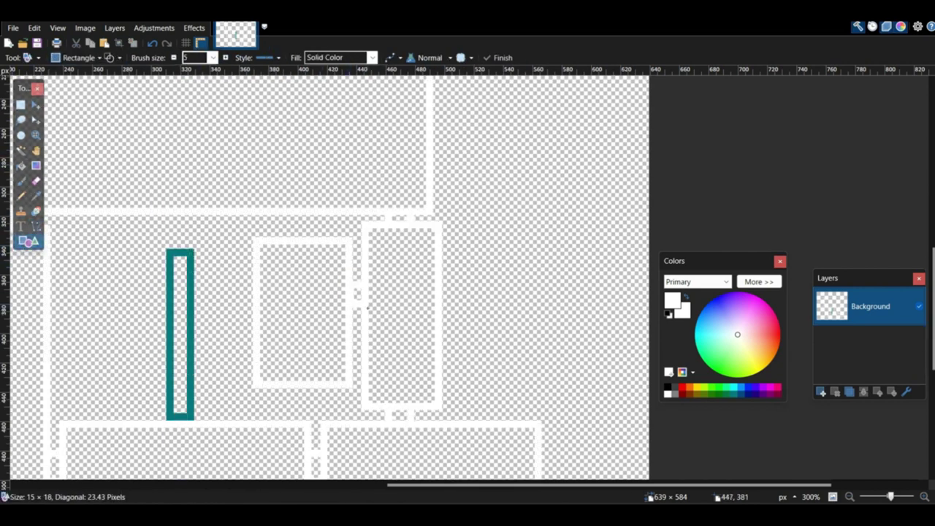
Step: Pick up the corridor's teal and draw a horizontal 59 × 19 px branch from its upper end to the middle room
{"action": "key", "text": "k"}
{"action": "left_click", "coordinate": [167, 251]}
{"action": "key", "text": "o"}
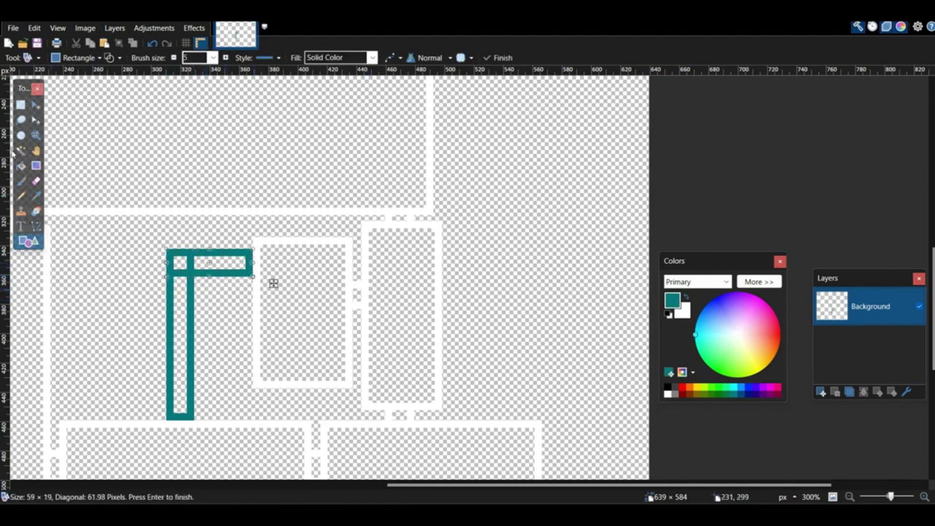
Step: Select the interior of the L-shaped corridor and paint it solid teal with a 60 px brush
{"action": "left_click", "coordinate": [20, 150]}
{"action": "left_click", "coordinate": [181, 293]}
{"action": "left_click", "coordinate": [181, 263]}
{"action": "left_click", "coordinate": [220, 266]}
{"action": "left_click", "coordinate": [22, 181]}
{"action": "left_click_drag", "start_coordinate": [185, 365], "coordinate": [227, 265]}
{"action": "key", "text": "ctrl+d"}
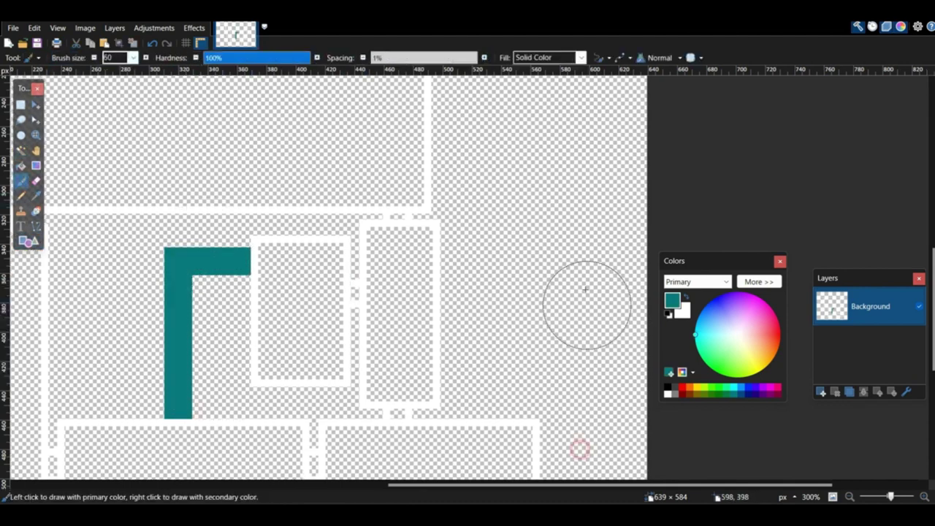
Step: Look over the map's rooms and doorways, from the lower rooms up to the large room
{"action": "middle_click_drag", "start_coordinate": [363, 326], "coordinate": [497, 229]}
{"action": "middle_click_drag", "start_coordinate": [448, 395], "coordinate": [499, 415]}
{"action": "middle_click_drag", "start_coordinate": [117, 87], "coordinate": [375, 229]}
{"action": "middle_click_drag", "start_coordinate": [511, 467], "coordinate": [243, 318]}
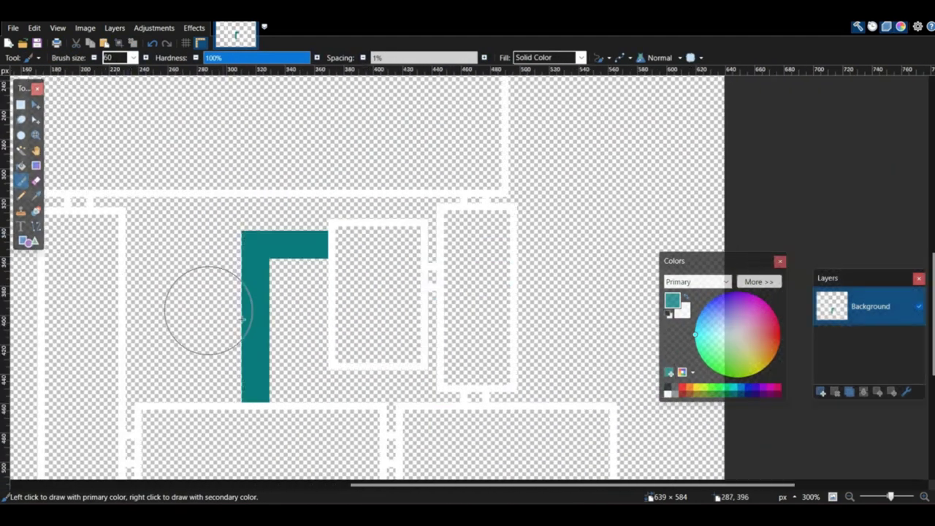
{"action": "scroll", "coordinate": [512, 220], "scroll_direction": "down", "scroll_amount": 2}
{"action": "scroll", "coordinate": [526, 212], "scroll_direction": "left", "scroll_amount": 1}
{"action": "scroll", "coordinate": [533, 299], "scroll_direction": "up", "scroll_amount": 1}
{"action": "scroll", "coordinate": [465, 243], "scroll_direction": "up", "scroll_amount": 1}
{"action": "scroll", "coordinate": [471, 281], "scroll_direction": "right", "scroll_amount": 1}
{"action": "scroll", "coordinate": [473, 290], "scroll_direction": "up", "scroll_amount": 5}
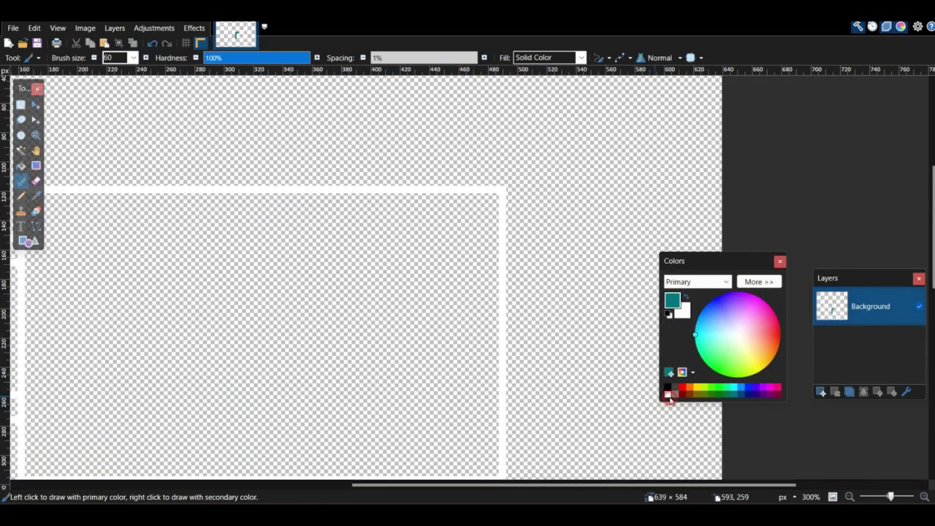
Step: Draw a white rectangle of 28 × 204 px across the full height of the large room as a divider
{"action": "left_click", "coordinate": [670, 396]}
{"action": "left_click", "coordinate": [28, 241]}
{"action": "middle_click_drag", "start_coordinate": [156, 256], "coordinate": [299, 188]}
{"action": "scroll", "coordinate": [299, 188], "scroll_direction": "down", "scroll_amount": 1}
{"action": "left_click", "coordinate": [20, 104]}
{"action": "mouse_move", "coordinate": [374, 385]}
{"action": "left_mouse_down"}
{"action": "mouse_move", "coordinate": [417, 180]}
{"action": "mouse_move", "coordinate": [425, 258]}
{"action": "mouse_move", "coordinate": [410, 338]}
{"action": "mouse_move", "coordinate": [411, 299]}
{"action": "left_mouse_up"}
{"action": "key", "text": "ctrl+d"}
{"action": "left_click", "coordinate": [28, 241]}
{"action": "scroll", "coordinate": [410, 338], "scroll_direction": "down", "scroll_amount": 3}
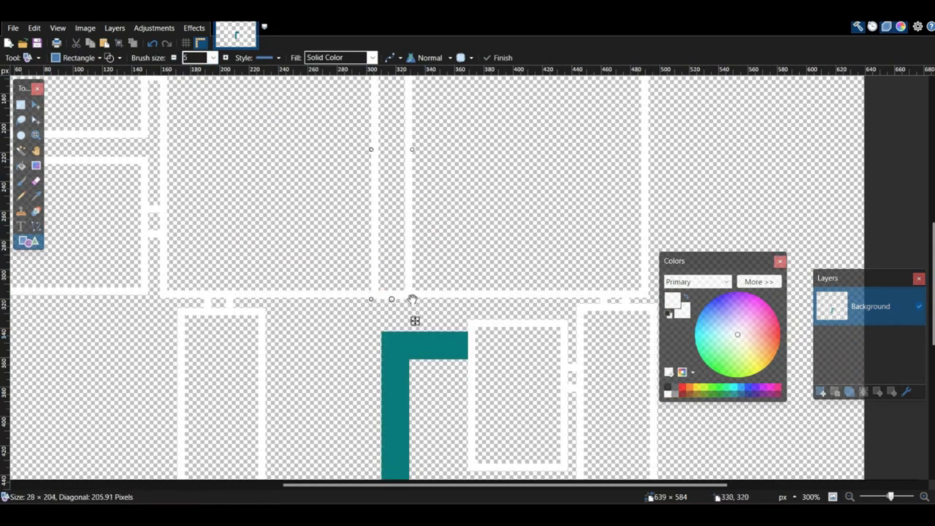
{"action": "key", "text": "Return"}
Step: Clear a 25 × 203 px strip between the divider's two vertical walls, including the horizontal wall pieces joining them
{"action": "middle_click_drag", "start_coordinate": [411, 299], "coordinate": [419, 284]}
{"action": "left_click", "coordinate": [21, 105]}
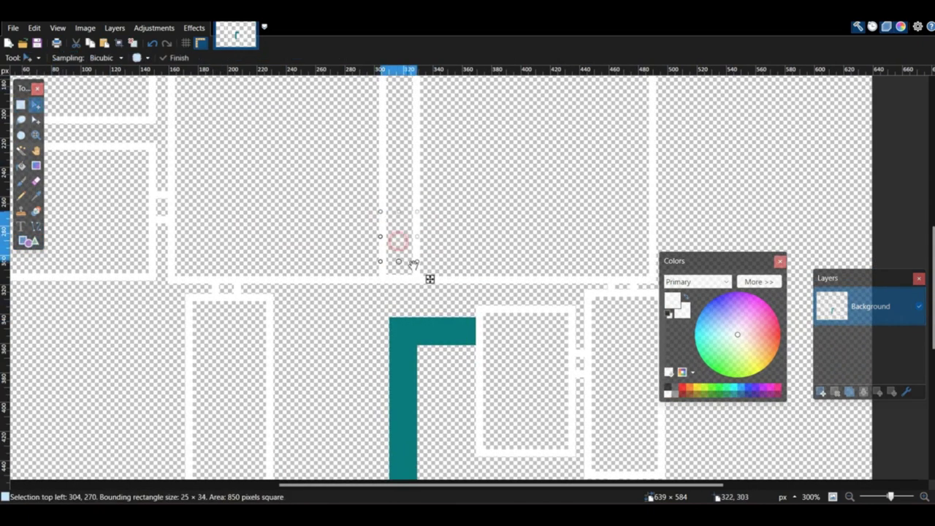
{"action": "scroll", "coordinate": [417, 181], "scroll_direction": "up", "scroll_amount": 5}
{"action": "left_click_drag", "start_coordinate": [400, 212], "coordinate": [438, 221]}
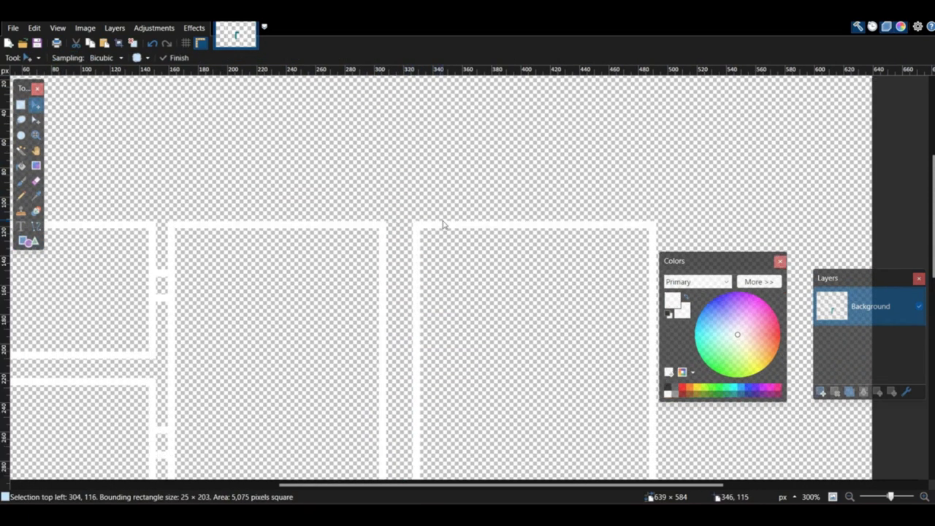
Step: Select the vertical wall on the near side of the left middle room's gap and shift it 5 px right
{"action": "scroll", "coordinate": [435, 221], "scroll_direction": "down", "scroll_amount": 1}
{"action": "left_click", "coordinate": [21, 104]}
{"action": "scroll", "coordinate": [350, 109], "scroll_direction": "down", "scroll_amount": 1}
{"action": "left_click_drag", "start_coordinate": [351, 83], "coordinate": [390, 413]}
{"action": "left_click", "coordinate": [36, 106]}
{"action": "key", "text": "Right"}
{"action": "key", "text": "Right"}
{"action": "key", "text": "Right"}
{"action": "key", "text": "Right"}
{"action": "key", "text": "Right"}
Step: Select the right middle room's wall beside the gap and shift it 5 px left
{"action": "left_click", "coordinate": [21, 108]}
{"action": "mouse_move", "coordinate": [446, 407]}
{"action": "left_mouse_down", "text": "ctrl"}
{"action": "mouse_move", "coordinate": [398, 205]}
{"action": "mouse_move", "coordinate": [407, 96]}
{"action": "mouse_move", "coordinate": [458, 252]}
{"action": "mouse_move", "coordinate": [440, 416]}
{"action": "left_mouse_up", "text": "ctrl"}
{"action": "left_click", "coordinate": [36, 106]}
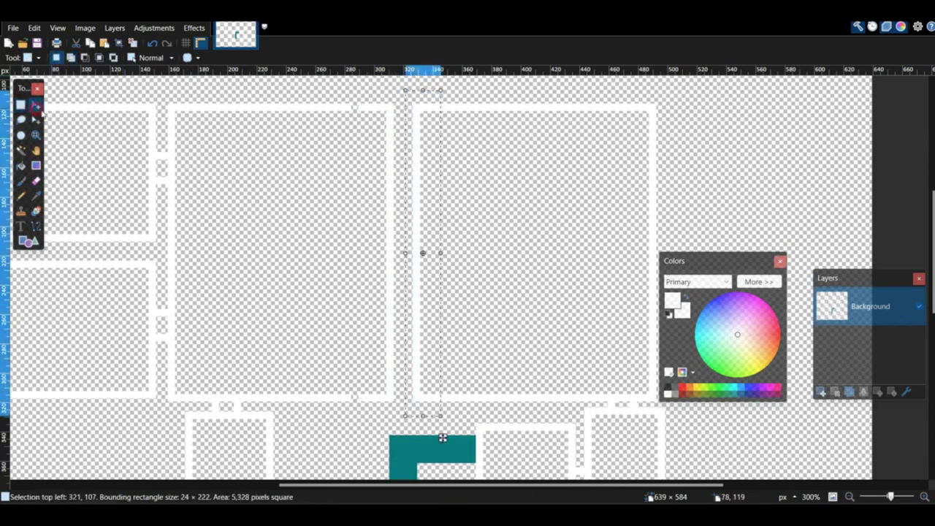
{"action": "key", "text": "Left"}
{"action": "key", "text": "Left"}
{"action": "key", "text": "Left"}
{"action": "key", "text": "Left"}
{"action": "key", "text": "Left"}
{"action": "key", "text": "ctrl+d"}
Step: Copy the upper and lower doorways beside the left rooms into the gap between the two middle rooms
{"action": "left_click", "coordinate": [22, 106]}
{"action": "left_click_drag", "start_coordinate": [138, 135], "coordinate": [181, 191]}
{"action": "key", "text": "ctrl+c"}
{"action": "key", "text": "ctrl+v"}
{"action": "key", "text": "Right"}
{"action": "key", "text": "Right"}
{"action": "key", "text": "Right"}
{"action": "key", "text": "Right"}
{"action": "key", "text": "Right"}
{"action": "key", "text": "Right"}
{"action": "key", "text": "Right"}
{"action": "key", "text": "Right"}
{"action": "key", "text": "Right"}
{"action": "key", "text": "Right"}
{"action": "key", "text": "Right"}
{"action": "key", "text": "Right"}
{"action": "key", "text": "Right"}
{"action": "key", "text": "Right"}
{"action": "key", "text": "Right"}
{"action": "key", "text": "Right"}
{"action": "key", "text": "Right"}
{"action": "key", "text": "Right"}
{"action": "key", "text": "Right"}
{"action": "key", "text": "Right"}
{"action": "left_click_drag", "start_coordinate": [433, 211], "coordinate": [406, 367]}
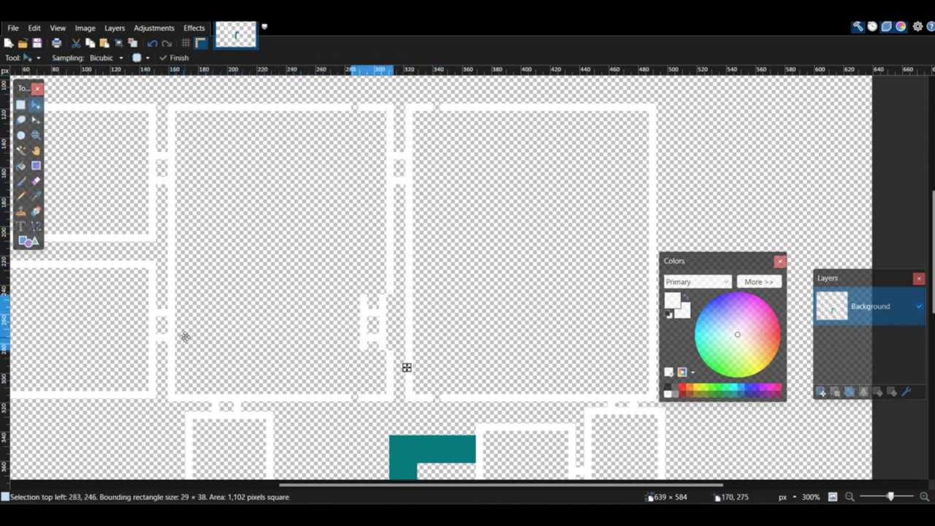
{"action": "key", "text": "ctrl+d"}
Step: Select a 15 × 217 px strip of the left middle room and stretch it right to close the wall gaps
{"action": "left_click", "coordinate": [21, 106]}
{"action": "left_click_drag", "start_coordinate": [299, 101], "coordinate": [322, 410]}
{"action": "left_click", "coordinate": [36, 106]}
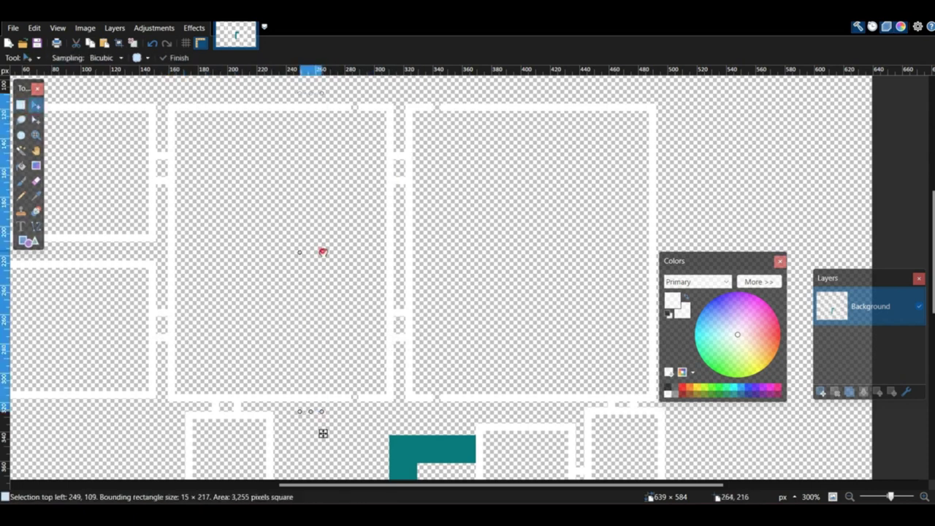
{"action": "left_click_drag", "start_coordinate": [324, 253], "coordinate": [369, 253]}
{"action": "key", "text": "ctrl+d"}
Step: Stretch a strip of the right middle room's horizontal walls leftward to close their gaps
{"action": "left_click", "coordinate": [20, 105]}
{"action": "left_click_drag", "start_coordinate": [473, 94], "coordinate": [540, 408]}
{"action": "key", "text": "m"}
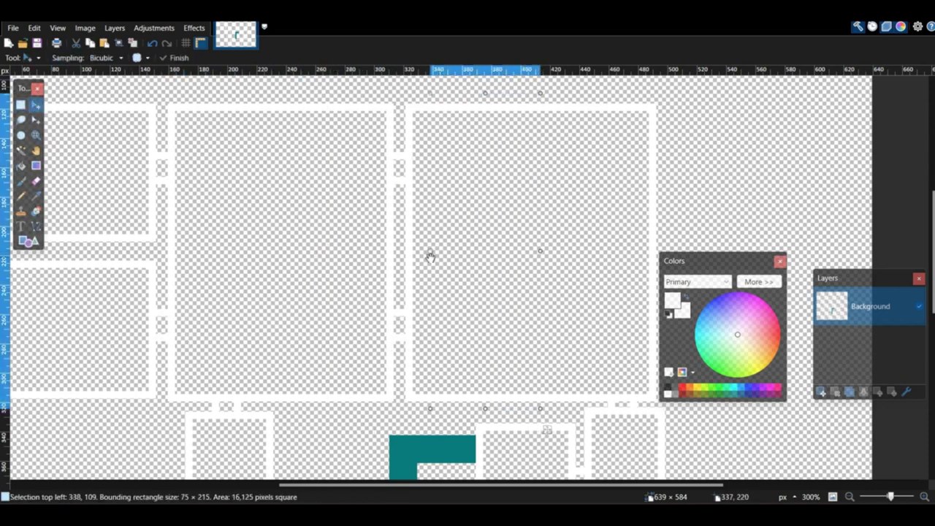
{"action": "key", "text": "ctrl+d"}
Step: Draw a small white doorway about 23 px wide on the upper wall of the left middle room
{"action": "scroll", "coordinate": [426, 257], "scroll_direction": "up", "scroll_amount": 2}
{"action": "scroll", "coordinate": [423, 257], "scroll_direction": "down", "scroll_amount": 2}
{"action": "middle_click_drag", "start_coordinate": [422, 257], "coordinate": [238, 411]}
{"action": "left_click", "coordinate": [28, 241]}
{"action": "mouse_move", "coordinate": [209, 237]}
{"action": "middle_mouse_down"}
{"action": "mouse_move", "coordinate": [428, 288]}
{"action": "mouse_move", "coordinate": [419, 296]}
{"action": "middle_mouse_up"}
{"action": "mouse_move", "coordinate": [280, 269]}
{"action": "left_mouse_down"}
{"action": "mouse_move", "coordinate": [311, 311]}
{"action": "mouse_move", "coordinate": [296, 278]}
{"action": "left_mouse_up"}
{"action": "key", "text": "Return"}
Step: Copy the two left rooms with their doorways onto a new layer and flip that layer horizontally
{"action": "mouse_move", "coordinate": [498, 302]}
{"action": "middle_mouse_down"}
{"action": "mouse_move", "coordinate": [475, 280]}
{"action": "mouse_move", "coordinate": [597, 140]}
{"action": "middle_mouse_up"}
{"action": "left_click", "coordinate": [20, 105]}
{"action": "mouse_move", "coordinate": [77, 116]}
{"action": "left_mouse_down"}
{"action": "mouse_move", "coordinate": [279, 441]}
{"action": "mouse_move", "coordinate": [295, 447]}
{"action": "left_mouse_up"}
{"action": "key", "text": "ctrl+c"}
{"action": "left_click", "coordinate": [821, 393]}
{"action": "key", "text": "ctrl+v"}
{"action": "left_click", "coordinate": [115, 28]}
{"action": "left_click", "coordinate": [144, 137]}
Step: Align the mirrored rooms with the right middle room's outer wall and merge their layer down into the Background
{"action": "middle_click_drag", "start_coordinate": [628, 350], "coordinate": [239, 298]}
{"action": "left_click_drag", "start_coordinate": [513, 312], "coordinate": [531, 312]}
{"action": "key", "text": "ctrl+d"}
{"action": "middle_click_drag", "start_coordinate": [523, 296], "coordinate": [809, 377]}
{"action": "left_click", "coordinate": [864, 392]}
{"action": "middle_click_drag", "start_coordinate": [481, 176], "coordinate": [527, 101]}
{"action": "middle_click_drag", "start_coordinate": [610, 431], "coordinate": [624, 153]}
{"action": "scroll", "coordinate": [633, 426], "scroll_direction": "down", "scroll_amount": 2, "text": "ctrl"}
{"action": "middle_click_drag", "start_coordinate": [466, 284], "coordinate": [345, 303]}
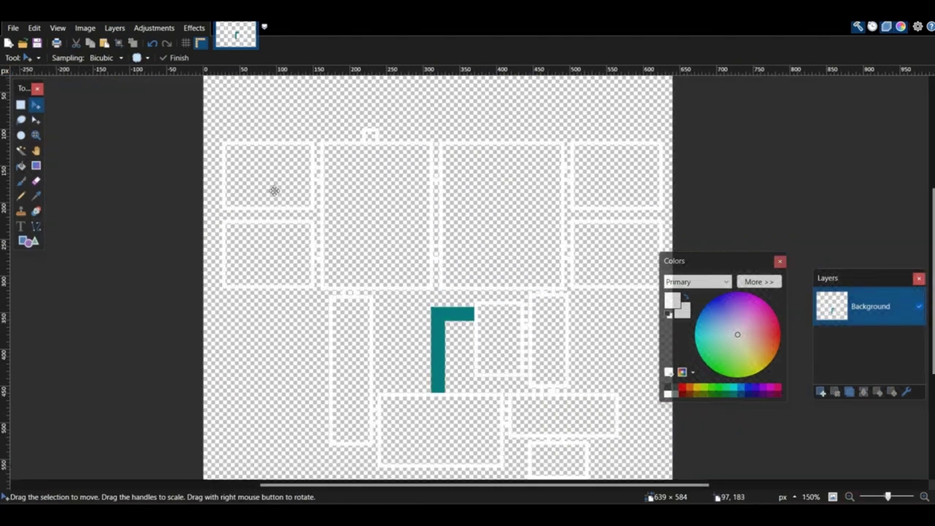
Step: Draw a white 22 × 27 px inverted triangle above the upper doorway and a 20 × 23 px ellipse in the lower-middle room
{"action": "scroll", "coordinate": [274, 191], "scroll_direction": "up", "scroll_amount": 2}
{"action": "left_click", "coordinate": [29, 241]}
{"action": "left_click", "coordinate": [73, 57]}
{"action": "left_click", "coordinate": [63, 95]}
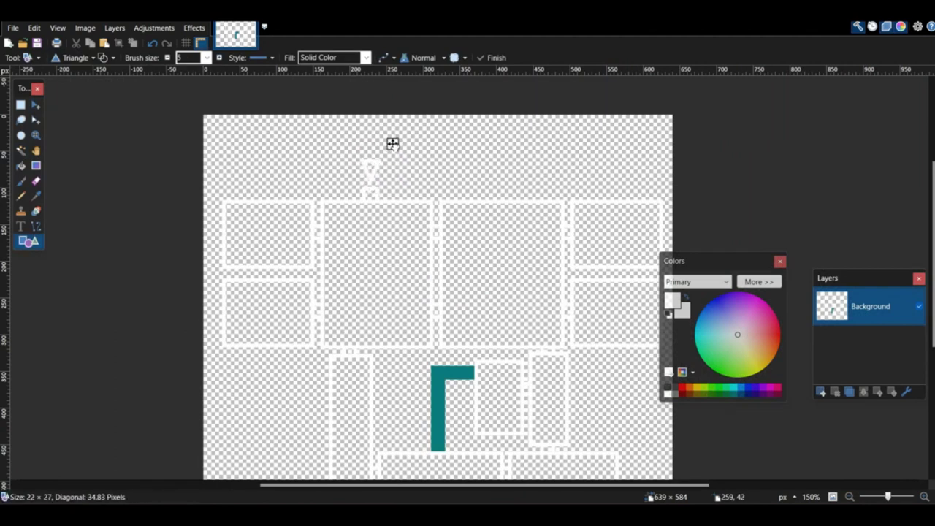
{"action": "scroll", "coordinate": [135, 220], "scroll_direction": "down", "scroll_amount": 5}
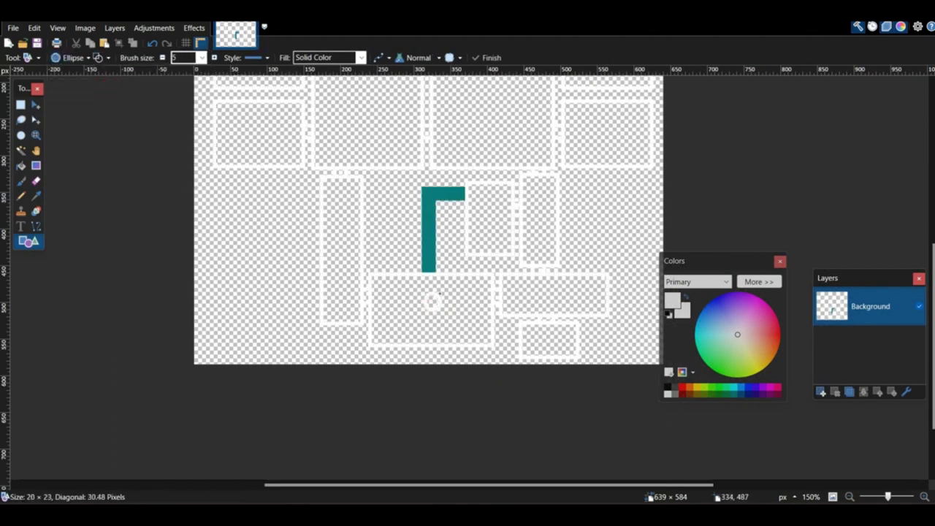
{"action": "key", "text": "Return"}
Step: Select the ellipse's interior with the Magic Wand and paint it solid white with a 20 px brush
{"action": "left_click_drag", "start_coordinate": [888, 497], "coordinate": [897, 497]}
{"action": "scroll", "coordinate": [470, 329], "scroll_direction": "down", "scroll_amount": 4}
{"action": "left_click", "coordinate": [21, 151]}
{"action": "scroll", "coordinate": [219, 184], "scroll_direction": "left", "scroll_amount": 4}
{"action": "left_click", "coordinate": [336, 57]}
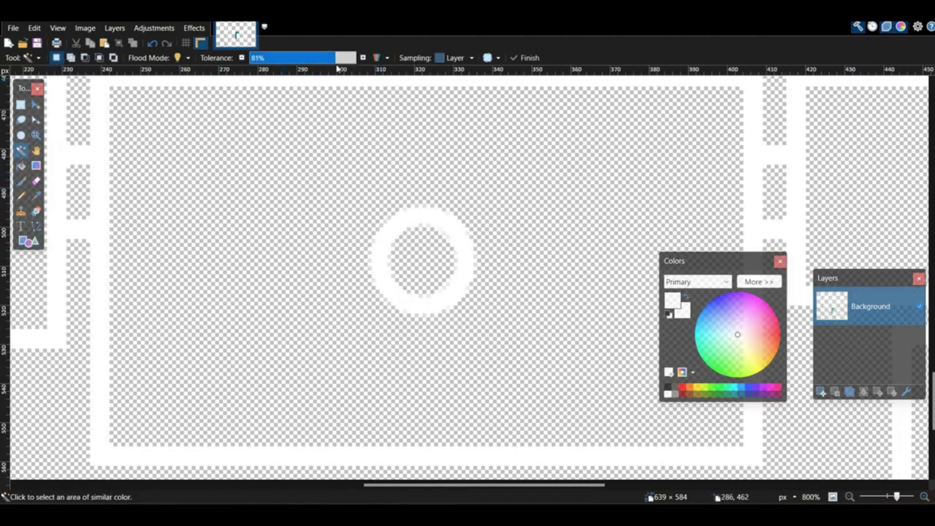
{"action": "left_click", "coordinate": [425, 272]}
{"action": "left_click", "coordinate": [242, 58]}
{"action": "left_click", "coordinate": [21, 181]}
{"action": "left_click_drag", "start_coordinate": [441, 292], "coordinate": [401, 306]}
{"action": "key", "text": "ctrl+d"}
Step: Select the inverted triangle's interior with the Magic Wand and paint it solid white
{"action": "scroll", "coordinate": [231, 380], "scroll_direction": "left", "scroll_amount": 5}
{"action": "scroll", "coordinate": [200, 216], "scroll_direction": "up", "scroll_amount": 20}
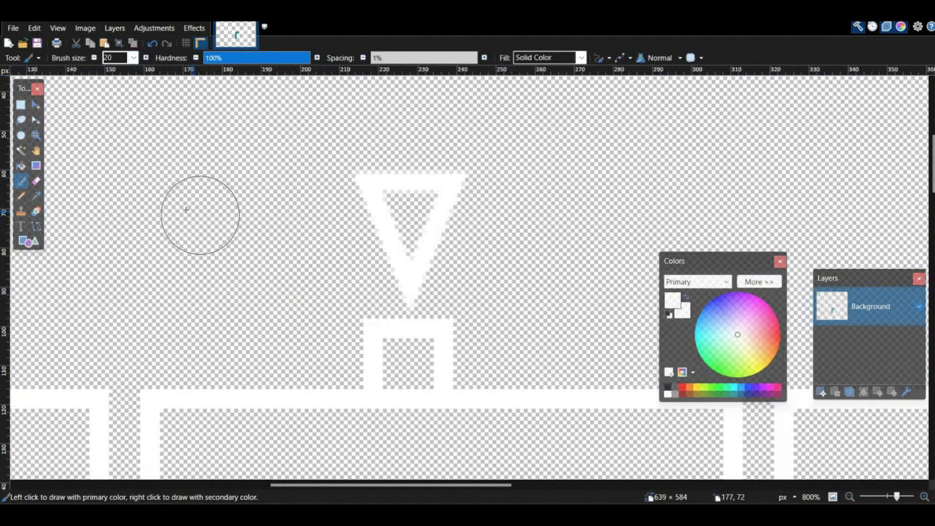
{"action": "left_click", "coordinate": [22, 151]}
{"action": "left_click", "coordinate": [401, 274]}
{"action": "left_click", "coordinate": [21, 181]}
{"action": "left_click_drag", "start_coordinate": [399, 339], "coordinate": [420, 263]}
{"action": "key", "text": "ctrl+d"}
{"action": "triple_click", "coordinate": [850, 497]}
{"action": "triple_click", "coordinate": [850, 497]}
{"action": "left_click", "coordinate": [21, 105]}
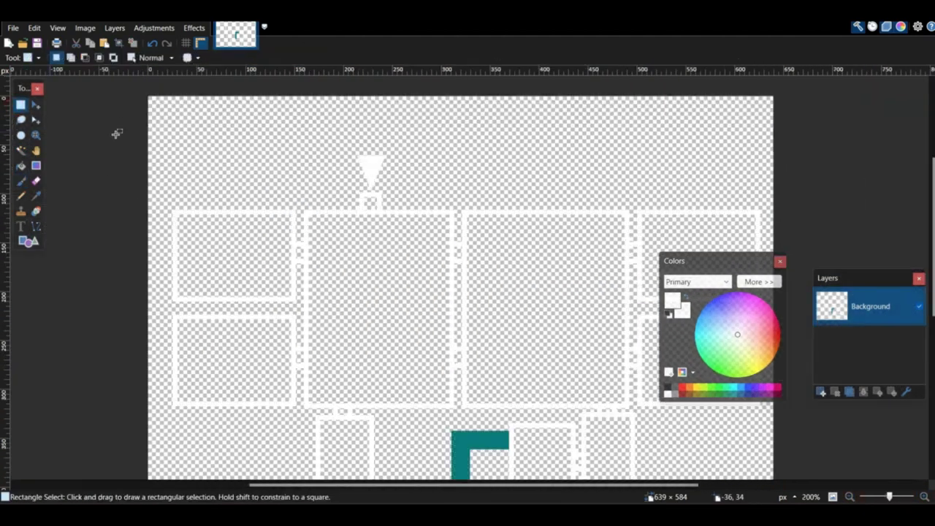
{"action": "left_click_drag", "start_coordinate": [125, 152], "coordinate": [700, 227]}
{"action": "scroll", "coordinate": [664, 309], "scroll_direction": "down", "scroll_amount": 8}
{"action": "key", "text": "ctrl+a"}
{"action": "scroll", "coordinate": [461, 278], "scroll_direction": "up", "scroll_amount": 5}
{"action": "key", "text": "ctrl+d"}
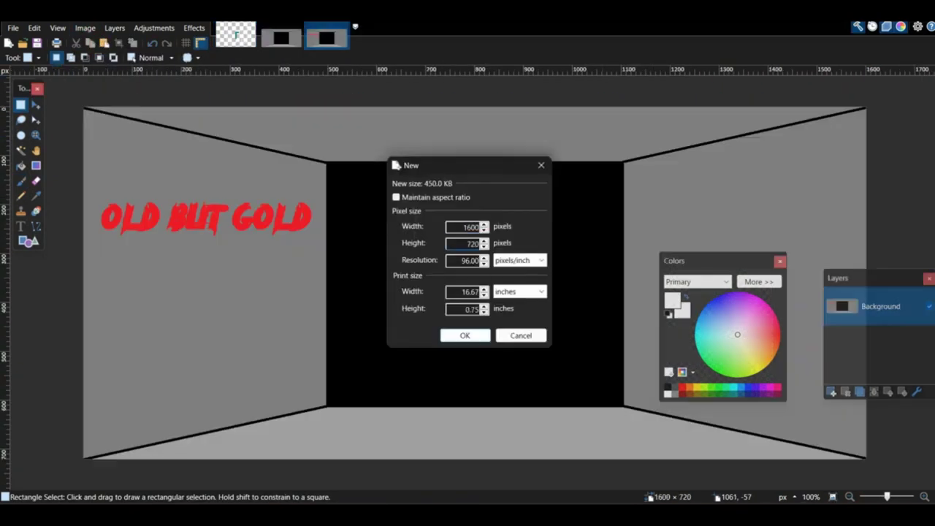
Step: Create a new 1600 × 720 px image and erase its white background with a large eraser
{"action": "left_click", "coordinate": [468, 337]}
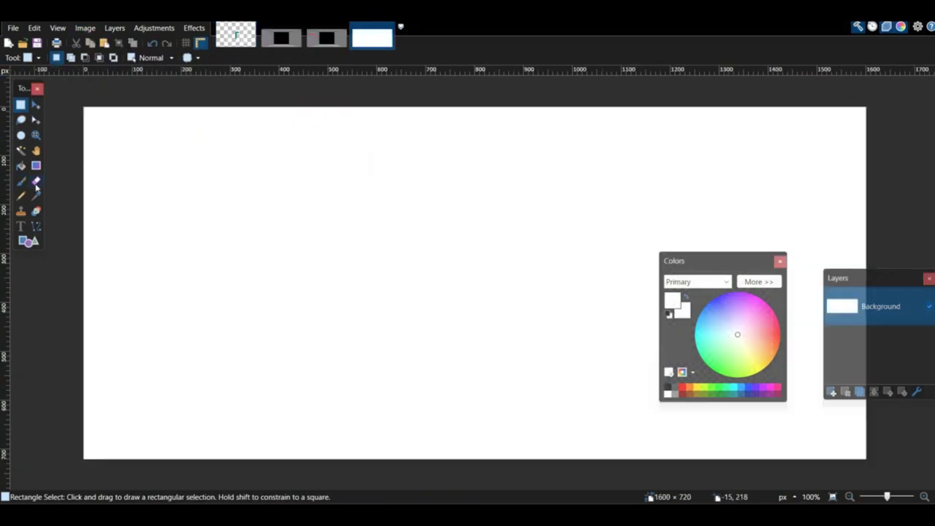
{"action": "left_click", "coordinate": [37, 181]}
{"action": "left_click", "coordinate": [126, 58]}
{"action": "type", "text": "0"}
{"action": "left_click_drag", "start_coordinate": [190, 241], "coordinate": [499, 178]}
Step: Copy the plain grey room without lettering into the new image and add an empty layer above it
{"action": "left_click", "coordinate": [278, 45]}
{"action": "left_click", "coordinate": [20, 105]}
{"action": "left_click_drag", "start_coordinate": [69, 90], "coordinate": [876, 468]}
{"action": "key", "text": "ctrl+c"}
{"action": "left_click", "coordinate": [372, 38]}
{"action": "key", "text": "ctrl+v"}
{"action": "left_click", "coordinate": [831, 392]}
{"action": "key", "text": "ctrl+d"}
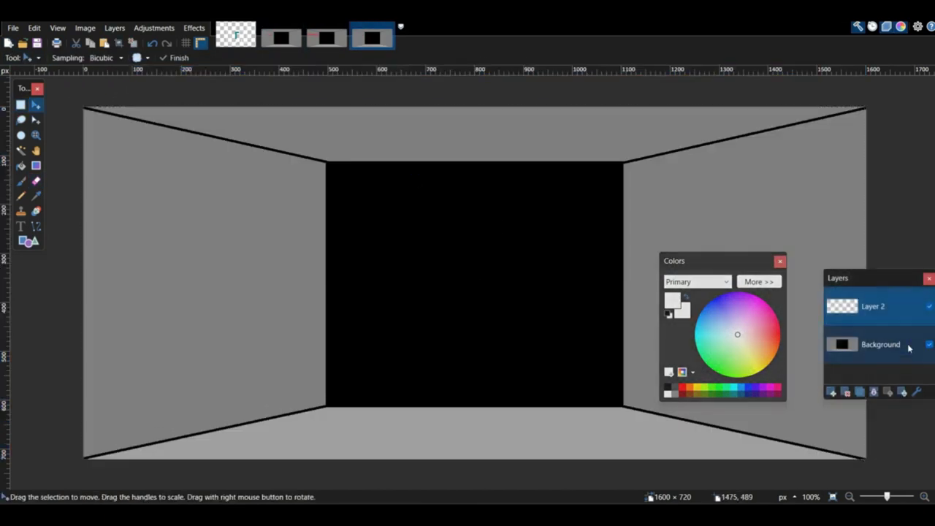
Step: Lower the Background layer's opacity so the room is semi-transparent
{"action": "double_click", "coordinate": [908, 346]}
{"action": "left_click", "coordinate": [419, 251]}
{"action": "left_click", "coordinate": [469, 312]}
{"action": "left_click", "coordinate": [28, 242]}
{"action": "left_click_drag", "start_coordinate": [326, 159], "coordinate": [530, 347]}
{"action": "key", "text": "ctrl+z"}
Step: Draw a black 508 × 527 px rectangle with a 10 px outline on Layer 2 over the room's back wall
{"action": "left_click", "coordinate": [873, 306]}
{"action": "left_click", "coordinate": [668, 388]}
{"action": "left_click_drag", "start_coordinate": [326, 159], "coordinate": [503, 318]}
{"action": "key", "text": "ctrl+z"}
{"action": "left_click", "coordinate": [71, 58]}
{"action": "left_click", "coordinate": [60, 87]}
{"action": "left_click_drag", "start_coordinate": [349, 156], "coordinate": [598, 411]}
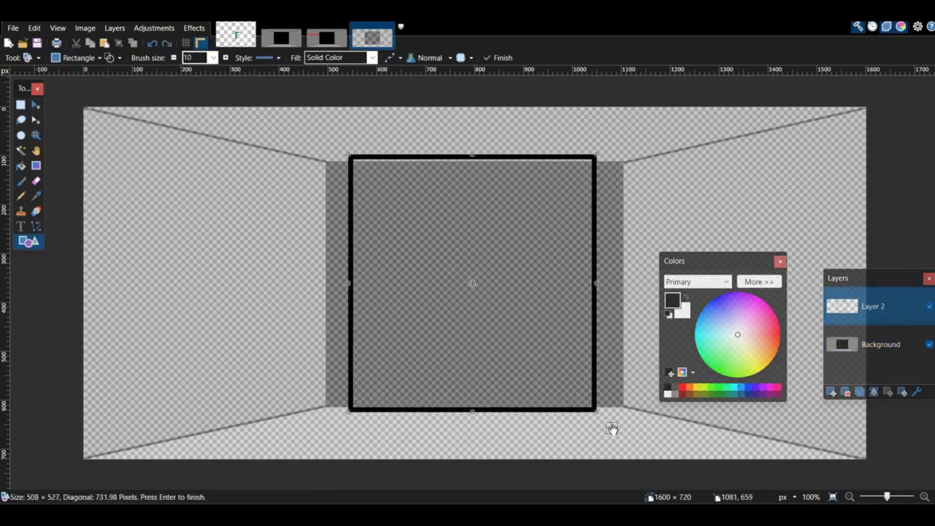
Step: Draw two black 5 px perspective lines from the rectangle's left corners to the canvas's left corners
{"action": "left_click", "coordinate": [35, 223]}
{"action": "left_click_drag", "start_coordinate": [351, 156], "coordinate": [92, 113]}
{"action": "key", "text": "ctrl+z"}
{"action": "left_click_drag", "start_coordinate": [171, 120], "coordinate": [83, 108]}
{"action": "left_click_drag", "start_coordinate": [349, 409], "coordinate": [21, 463]}
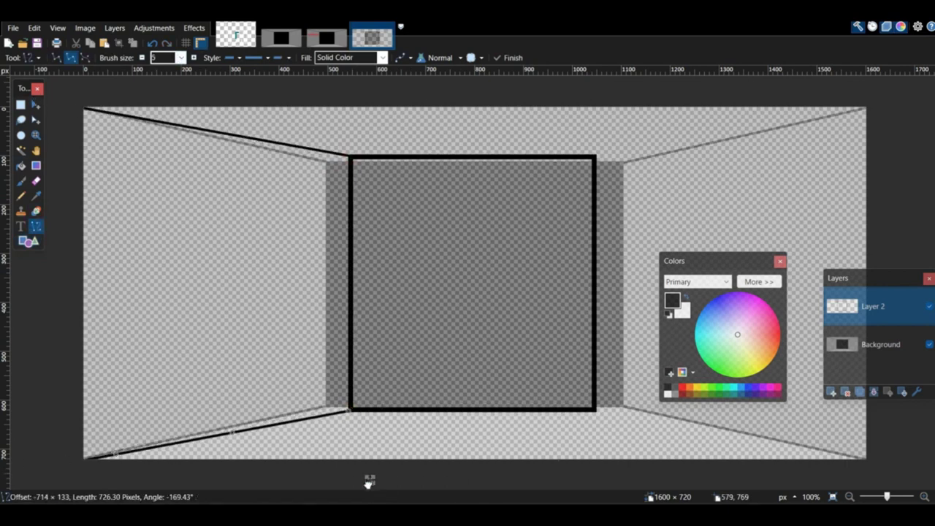
{"action": "key", "text": "ctrl+z"}
{"action": "key", "text": "ctrl+z"}
Step: Select the left part of the outline drawing and mirror a copy of it onto the right side
{"action": "left_click", "coordinate": [20, 105]}
{"action": "left_click_drag", "start_coordinate": [83, 108], "coordinate": [397, 459]}
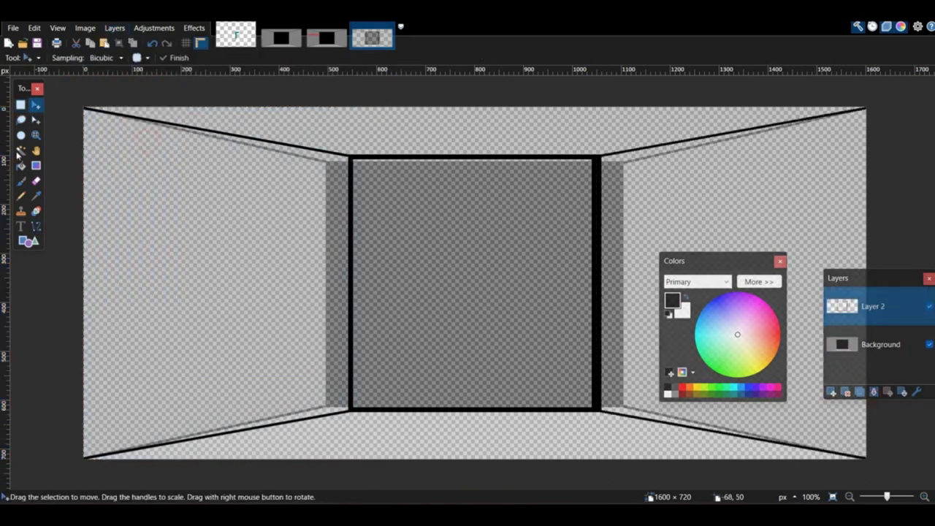
Step: Select the inside of the back-wall rectangle and paint it solid black with a 200 px brush
{"action": "left_click", "coordinate": [20, 151]}
{"action": "left_click", "coordinate": [409, 249]}
{"action": "left_click", "coordinate": [21, 181]}
{"action": "left_click", "coordinate": [134, 58]}
{"action": "mouse_move", "coordinate": [382, 176]}
{"action": "left_mouse_down"}
{"action": "mouse_move", "coordinate": [574, 398]}
{"action": "mouse_move", "coordinate": [596, 212]}
{"action": "left_mouse_up"}
{"action": "key", "text": "ctrl+d"}
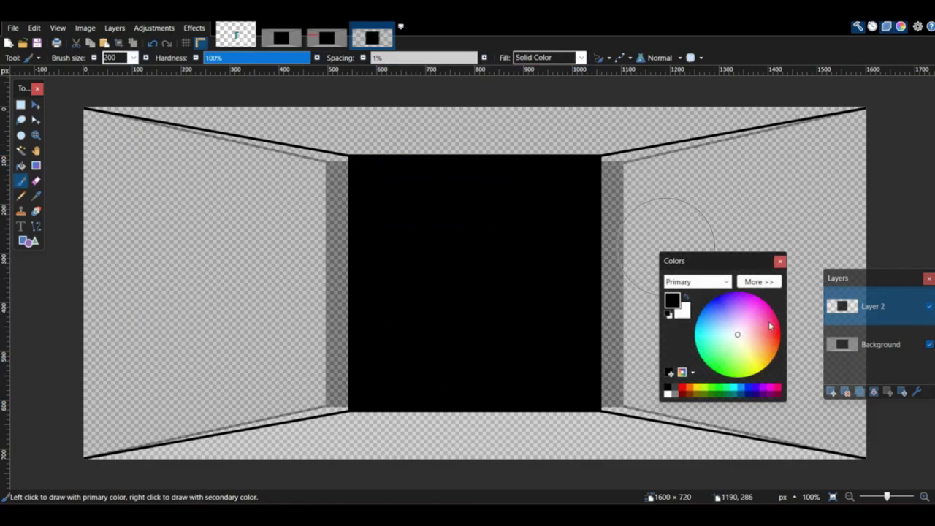
Step: Open the finished office image with the desk and notice, sample its wall gray, and return to the new room drawing
{"action": "left_click", "coordinate": [23, 43]}
{"action": "left_click", "coordinate": [332, 37]}
{"action": "left_click", "coordinate": [143, 165]}
{"action": "double_click", "coordinate": [143, 167]}
{"action": "double_click", "coordinate": [553, 118]}
{"action": "double_click", "coordinate": [145, 126]}
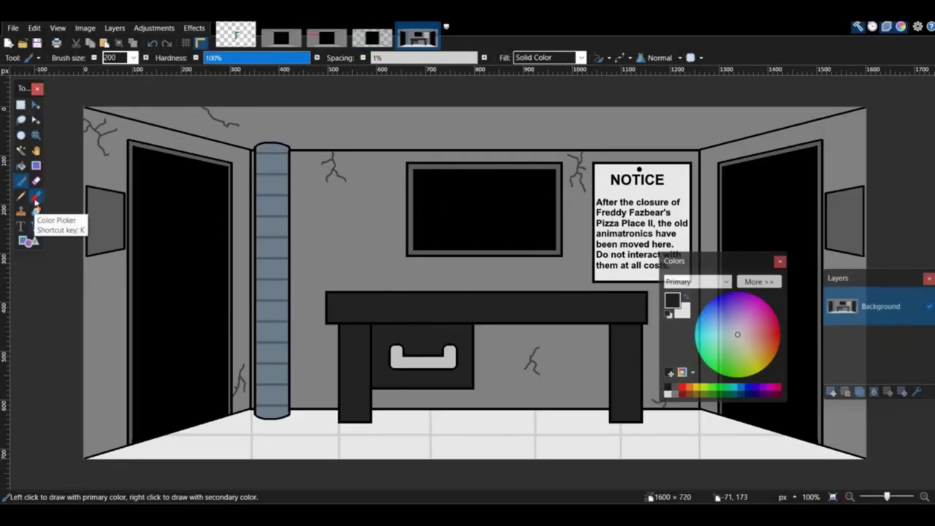
{"action": "left_click", "coordinate": [36, 197]}
{"action": "left_click", "coordinate": [315, 190]}
{"action": "left_click", "coordinate": [372, 38]}
Step: Check the room shapes on the camera map drawing and erase the whole symmetrical outline from Layer 2
{"action": "left_click", "coordinate": [21, 150]}
{"action": "left_click", "coordinate": [236, 35]}
{"action": "middle_click_drag", "start_coordinate": [586, 377], "coordinate": [483, 176]}
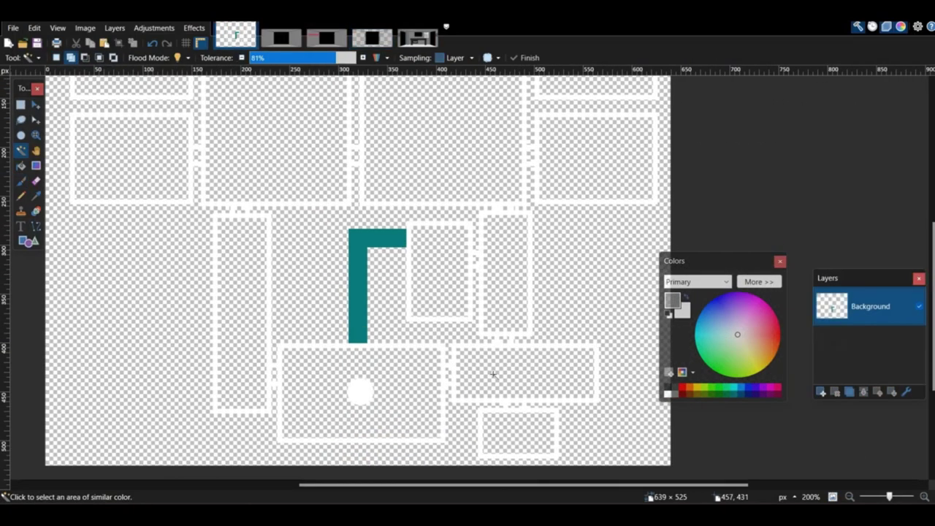
{"action": "middle_click_drag", "start_coordinate": [245, 330], "coordinate": [322, 305]}
{"action": "left_click", "coordinate": [372, 36]}
{"action": "left_click", "coordinate": [21, 180]}
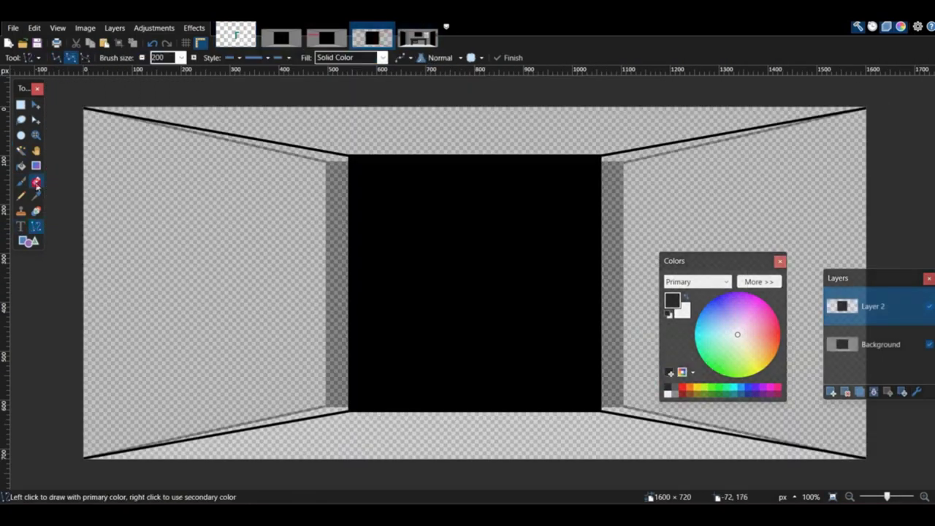
{"action": "left_click", "coordinate": [35, 181]}
{"action": "left_click_drag", "start_coordinate": [823, 159], "coordinate": [796, 344]}
Step: Draw 5 px black lines on Layer 2 for an off-centre back wall about 538 × 456 px, with perspective edges to the canvas borders
{"action": "left_click", "coordinate": [35, 227]}
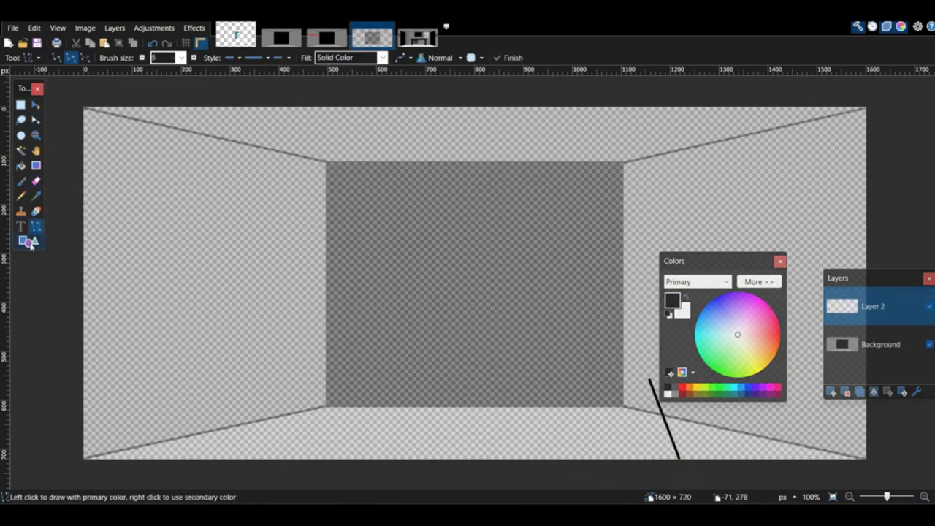
{"action": "left_click_drag", "start_coordinate": [385, 357], "coordinate": [388, 364]}
{"action": "left_click_drag", "start_coordinate": [387, 364], "coordinate": [389, 138]}
{"action": "left_click_drag", "start_coordinate": [700, 179], "coordinate": [649, 155]}
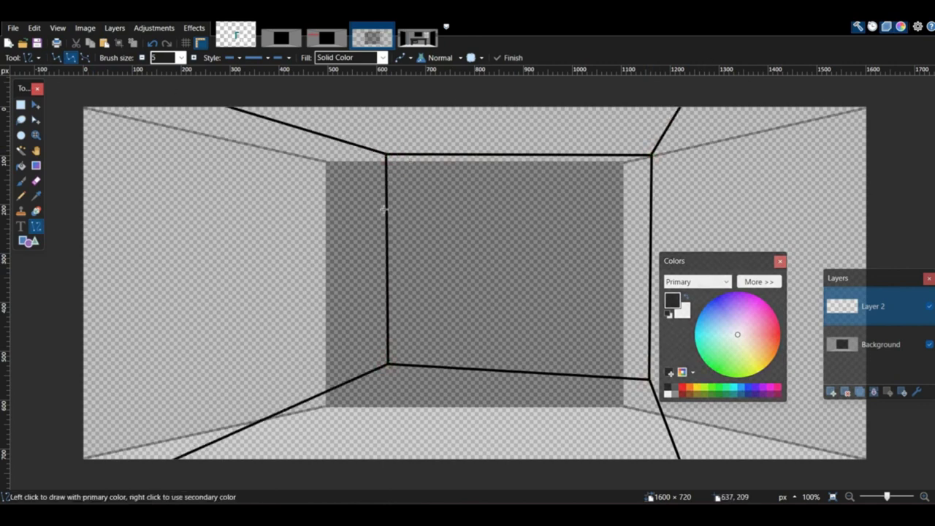
Step: Select the inside of the off-centre back wall, fill it with black, and clear the selection
{"action": "left_click", "coordinate": [21, 150]}
{"action": "left_click", "coordinate": [486, 236]}
{"action": "left_click", "coordinate": [353, 58]}
{"action": "left_click", "coordinate": [152, 43]}
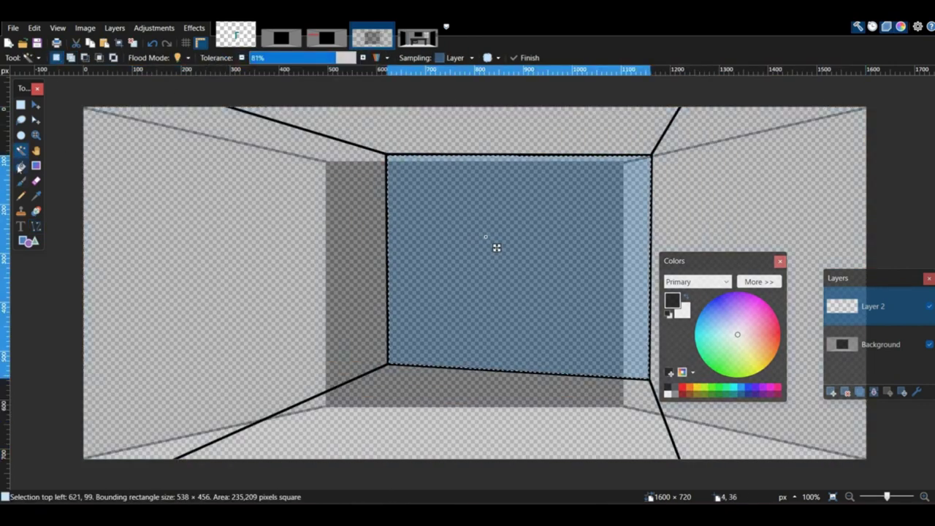
{"action": "left_click", "coordinate": [20, 167]}
{"action": "left_click", "coordinate": [431, 208]}
{"action": "key", "text": "ctrl+d"}
Step: Draw two parallel 5 px black vertical lines on the right wall, angled off to the upper canvas edge, as a narrow frame
{"action": "left_click", "coordinate": [36, 226]}
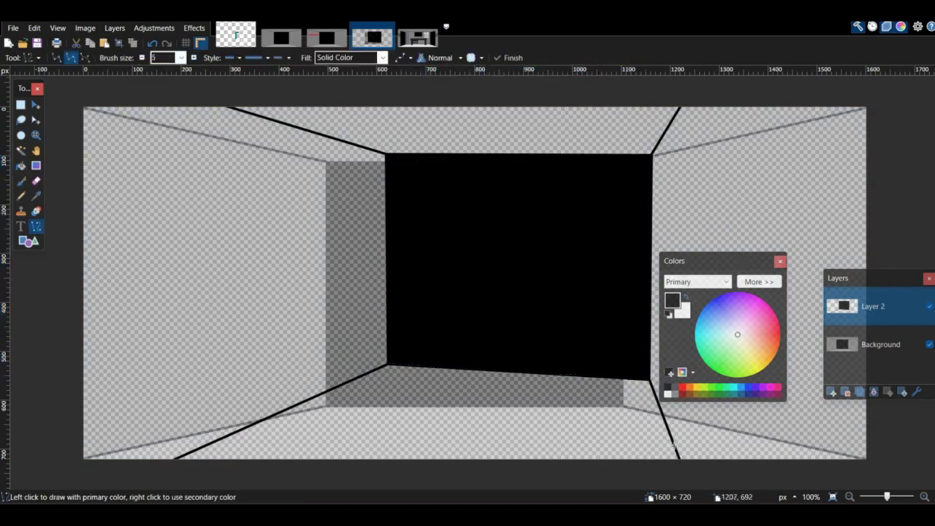
{"action": "mouse_move", "coordinate": [683, 464]}
{"action": "left_mouse_down"}
{"action": "mouse_move", "coordinate": [687, 165]}
{"action": "mouse_move", "coordinate": [697, 170]}
{"action": "left_mouse_up"}
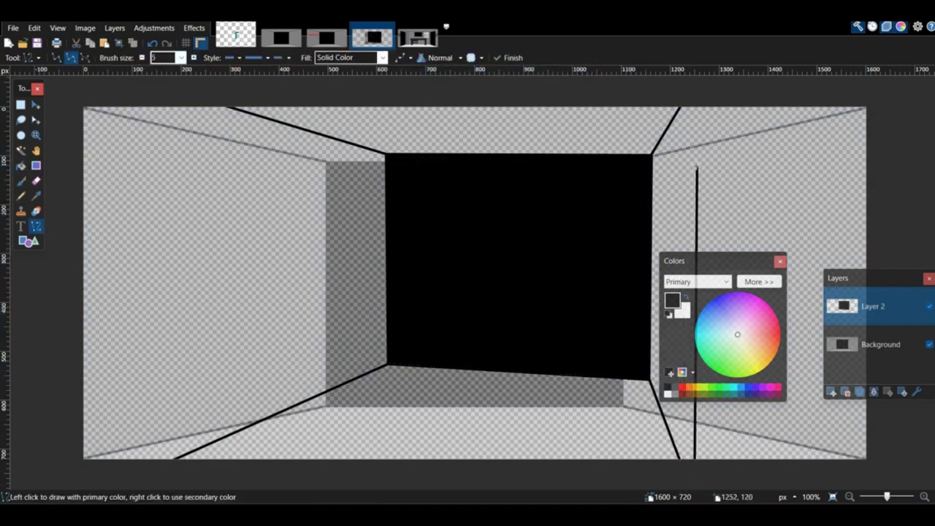
{"action": "left_click_drag", "start_coordinate": [697, 140], "coordinate": [730, 107]}
{"action": "left_click_drag", "start_coordinate": [702, 467], "coordinate": [703, 161]}
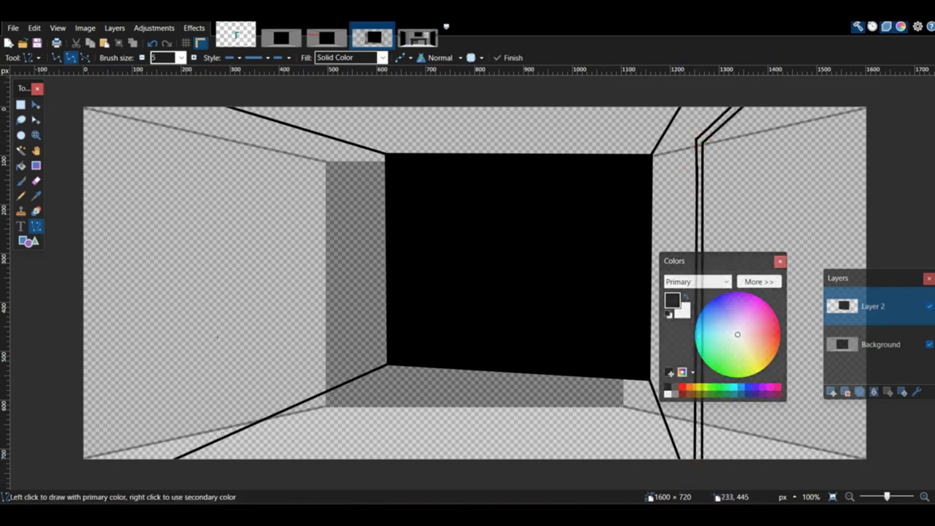
Step: Sample the wall gray from the office image and paint the new room's walls and ceiling with it using a 350 px brush
{"action": "left_click", "coordinate": [418, 38]}
{"action": "left_click", "coordinate": [36, 195]}
{"action": "left_click", "coordinate": [96, 163]}
{"action": "left_click", "coordinate": [372, 36]}
{"action": "left_click", "coordinate": [20, 151]}
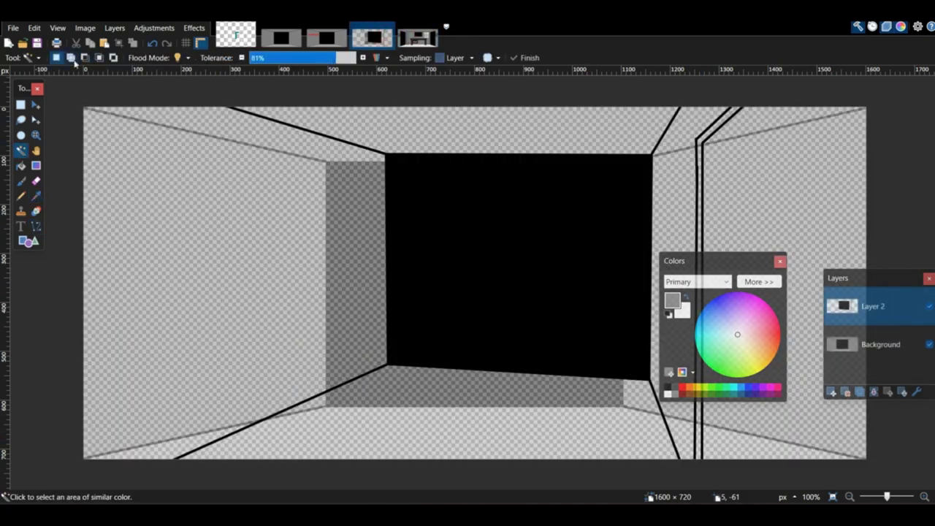
{"action": "left_click", "coordinate": [71, 57]}
{"action": "left_click", "coordinate": [249, 165]}
{"action": "left_click", "coordinate": [420, 120]}
{"action": "key", "text": "b"}
{"action": "mouse_move", "coordinate": [219, 182]}
{"action": "left_mouse_down"}
{"action": "mouse_move", "coordinate": [343, 329]}
{"action": "mouse_move", "coordinate": [323, 221]}
{"action": "mouse_move", "coordinate": [670, 252]}
{"action": "mouse_move", "coordinate": [669, 409]}
{"action": "left_mouse_up"}
{"action": "key", "text": "ctrl+d"}
Step: Delete the Background layer and paint the room's floor with the light floor color sampled from the office image
{"action": "left_click", "coordinate": [880, 345]}
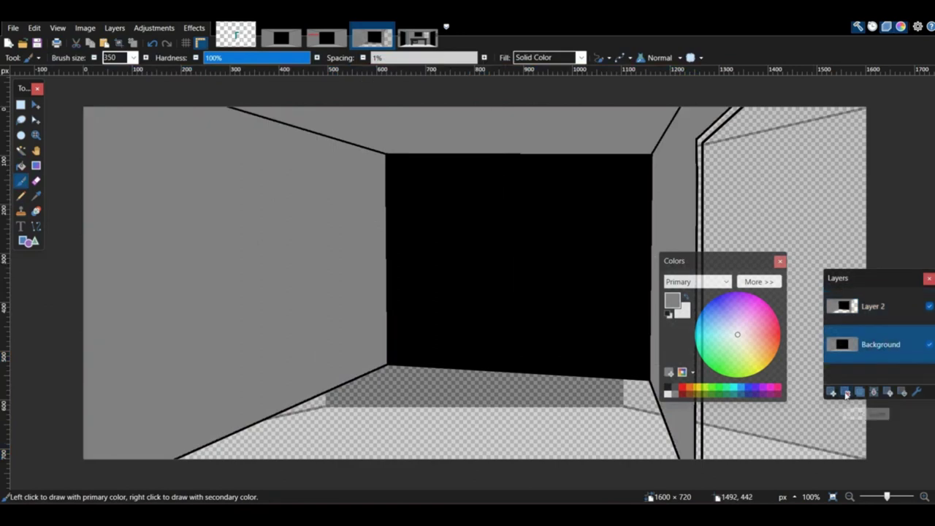
{"action": "left_click", "coordinate": [846, 393]}
{"action": "left_click", "coordinate": [418, 38]}
{"action": "left_click", "coordinate": [36, 196]}
{"action": "left_click", "coordinate": [168, 435]}
{"action": "left_click", "coordinate": [372, 36]}
{"action": "left_click", "coordinate": [20, 151]}
{"action": "left_click", "coordinate": [402, 403]}
{"action": "left_click", "coordinate": [20, 180]}
{"action": "mouse_move", "coordinate": [226, 416]}
{"action": "left_mouse_down"}
{"action": "mouse_move", "coordinate": [318, 483]}
{"action": "mouse_move", "coordinate": [614, 421]}
{"action": "left_mouse_up"}
Step: Draw a perspective grid of 5 px tile lines across the floor in the tile-line gray sampled from the office image
{"action": "left_click", "coordinate": [418, 38]}
{"action": "left_click", "coordinate": [36, 196]}
{"action": "left_click", "coordinate": [253, 435]}
{"action": "left_click", "coordinate": [372, 38]}
{"action": "left_click", "coordinate": [36, 226]}
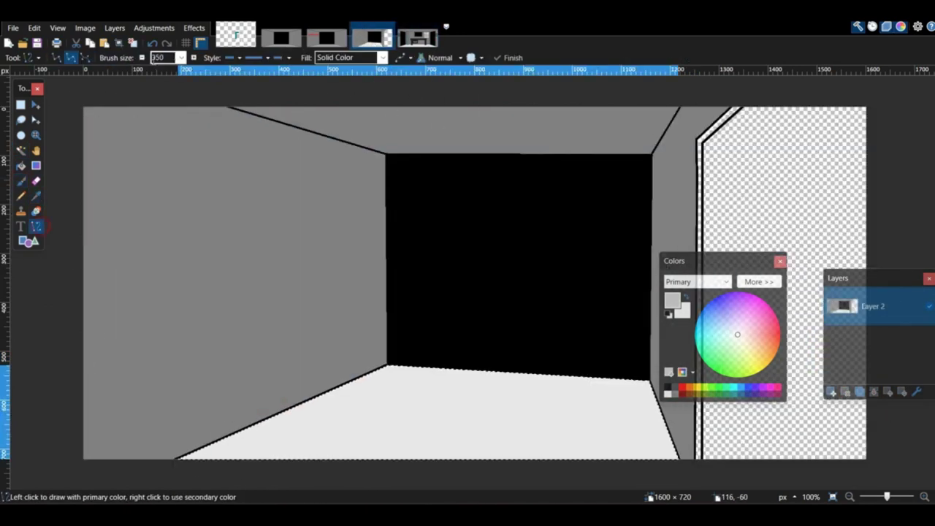
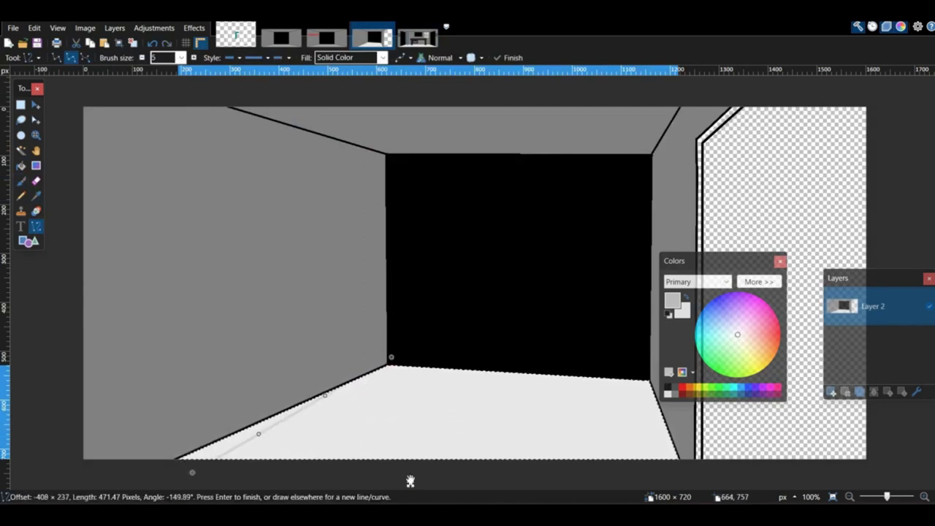
{"action": "left_click", "coordinate": [850, 496]}
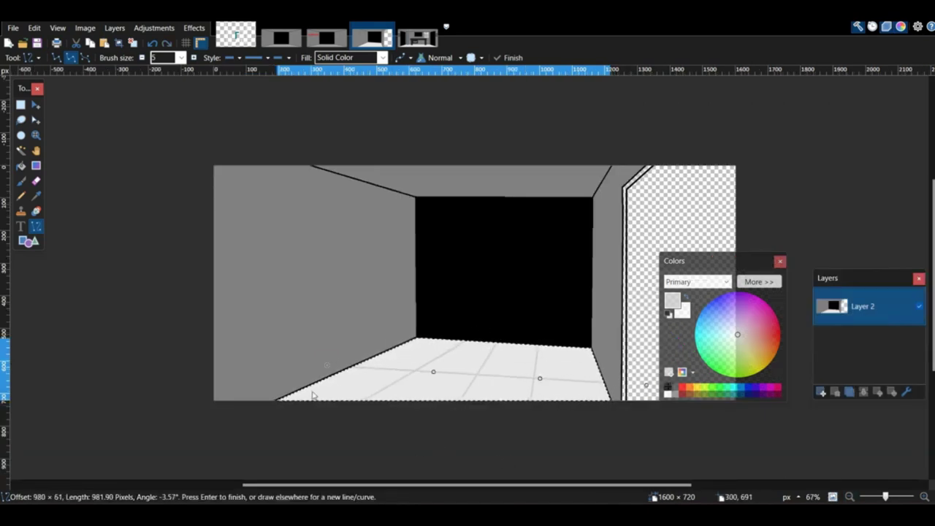
{"action": "key", "text": "ctrl+d"}
Step: Select the room's gray walls and ceiling with the Magic Wand at a reduced tolerance
{"action": "middle_click_drag", "start_coordinate": [467, 333], "coordinate": [416, 368]}
{"action": "left_click", "coordinate": [21, 150]}
{"action": "left_click", "coordinate": [278, 304]}
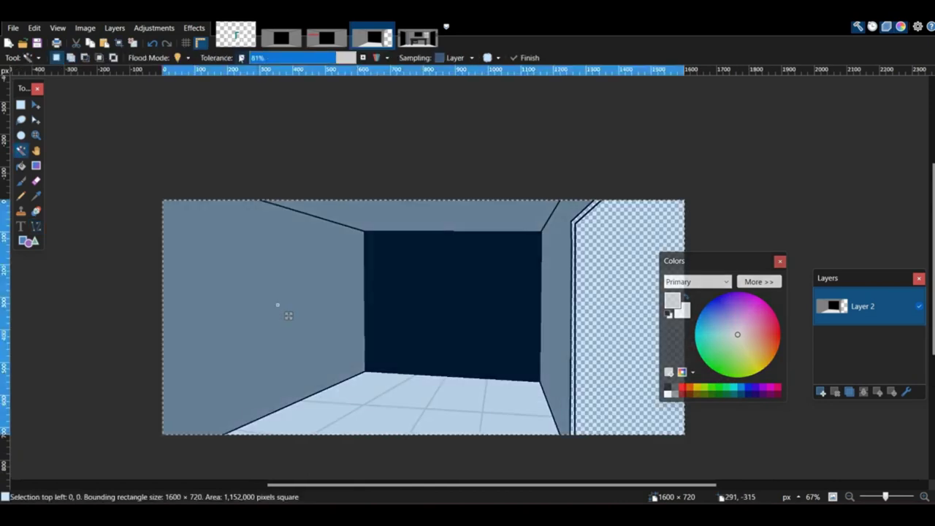
{"action": "left_click", "coordinate": [241, 58]}
{"action": "left_click", "coordinate": [241, 57]}
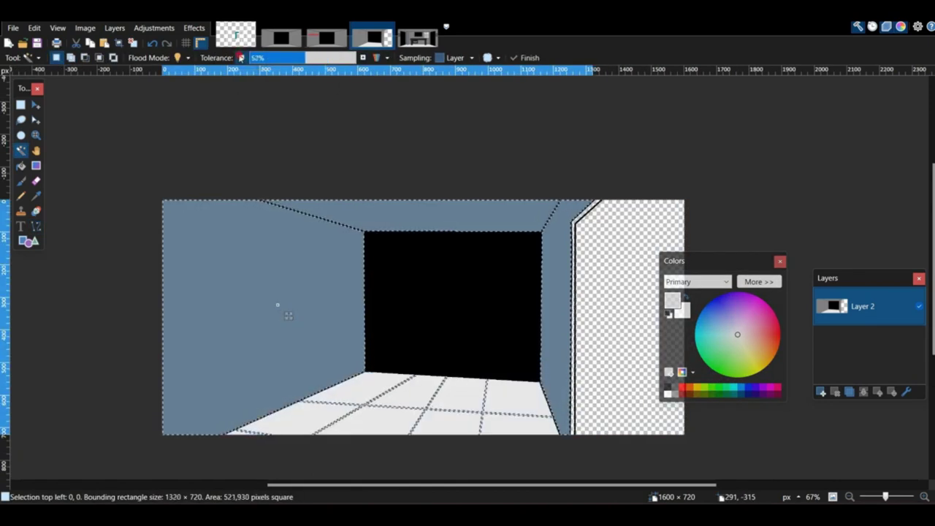
Step: Sample the dark gray of the wall cracks from the office image and return to the new room drawing
{"action": "left_click", "coordinate": [418, 37]}
{"action": "left_click", "coordinate": [36, 196]}
{"action": "left_click", "coordinate": [95, 134]}
{"action": "left_click", "coordinate": [373, 37]}
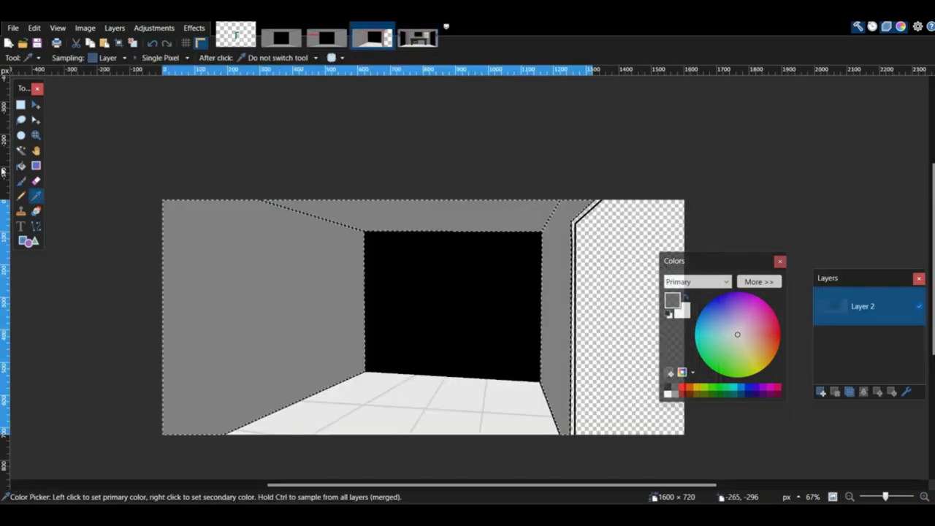
Step: Draw dark grey cracks along the left wall with a size 5 brush, including one beside the black opening
{"action": "left_click", "coordinate": [22, 181]}
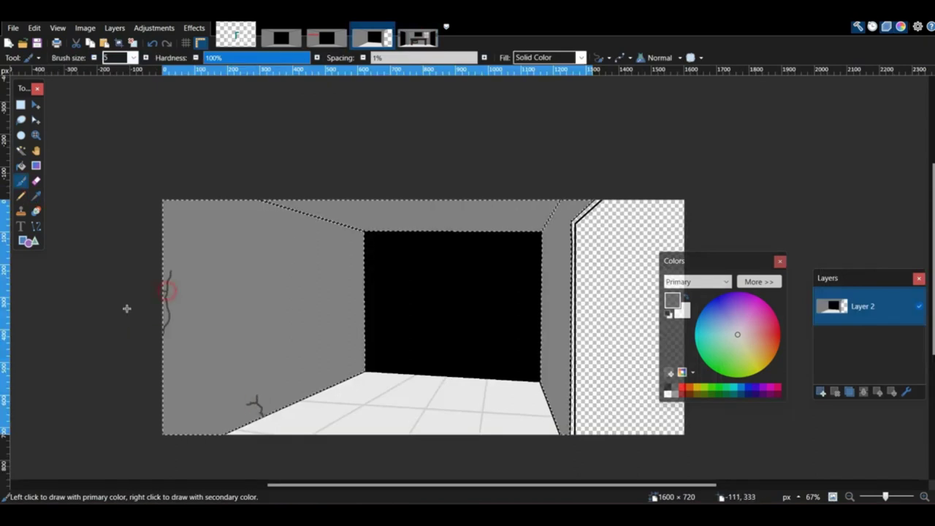
{"action": "scroll", "coordinate": [365, 360], "scroll_direction": "up", "scroll_amount": 3, "text": "ctrl"}
{"action": "left_click_drag", "start_coordinate": [282, 380], "coordinate": [267, 398]}
{"action": "scroll", "coordinate": [292, 307], "scroll_direction": "up", "scroll_amount": 2}
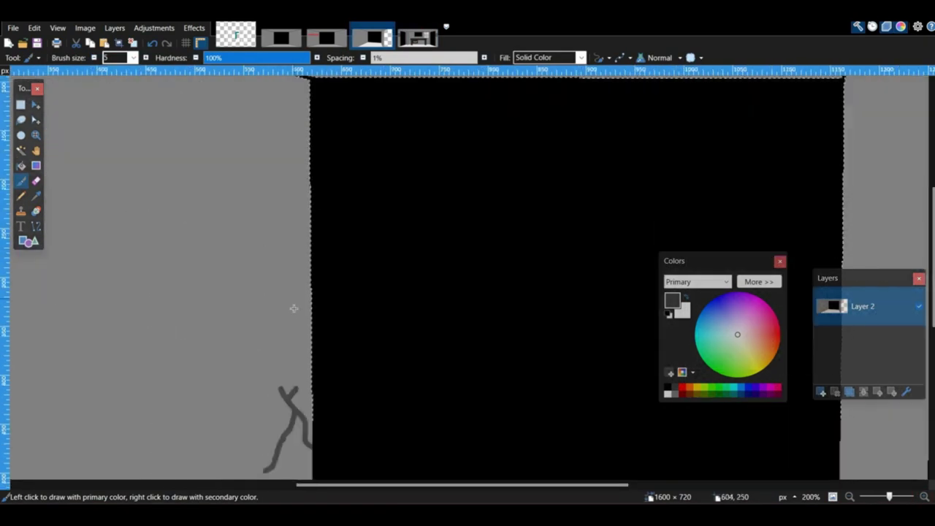
Step: Draw two branching dark grey cracks on the ceiling, both starting from its upper edge
{"action": "scroll", "coordinate": [298, 286], "scroll_direction": "up", "scroll_amount": 6}
{"action": "left_click_drag", "start_coordinate": [256, 277], "coordinate": [249, 321]}
{"action": "left_click_drag", "start_coordinate": [232, 295], "coordinate": [203, 304]}
{"action": "middle_click_drag", "start_coordinate": [458, 260], "coordinate": [426, 259]}
{"action": "left_click_drag", "start_coordinate": [446, 274], "coordinate": [508, 340]}
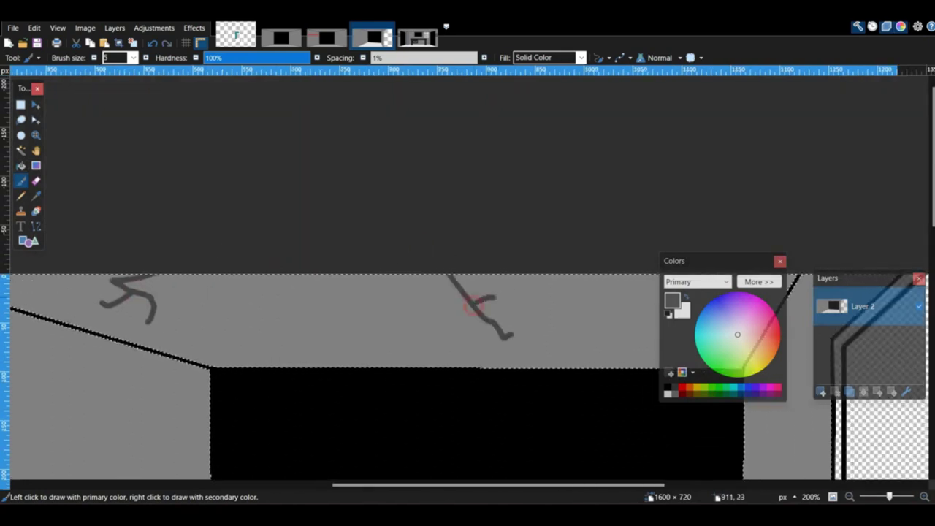
{"action": "left_click_drag", "start_coordinate": [478, 301], "coordinate": [535, 283]}
{"action": "left_click_drag", "start_coordinate": [467, 301], "coordinate": [393, 311]}
Step: Draw several small cracks down the narrow right wall and clear the selection
{"action": "middle_click_drag", "start_coordinate": [650, 325], "coordinate": [587, 307]}
{"action": "scroll", "coordinate": [468, 299], "scroll_direction": "down", "scroll_amount": 4}
{"action": "left_click_drag", "start_coordinate": [448, 274], "coordinate": [425, 303]}
{"action": "scroll", "coordinate": [449, 343], "scroll_direction": "down", "scroll_amount": 5}
{"action": "left_click_drag", "start_coordinate": [447, 338], "coordinate": [426, 344]}
{"action": "scroll", "coordinate": [428, 239], "scroll_direction": "up", "scroll_amount": 10}
{"action": "left_click_drag", "start_coordinate": [429, 273], "coordinate": [423, 326]}
{"action": "scroll", "coordinate": [438, 321], "scroll_direction": "up", "scroll_amount": 1}
{"action": "key", "text": "ctrl+d"}
{"action": "scroll", "coordinate": [399, 355], "scroll_direction": "down", "scroll_amount": 4, "text": "ctrl"}
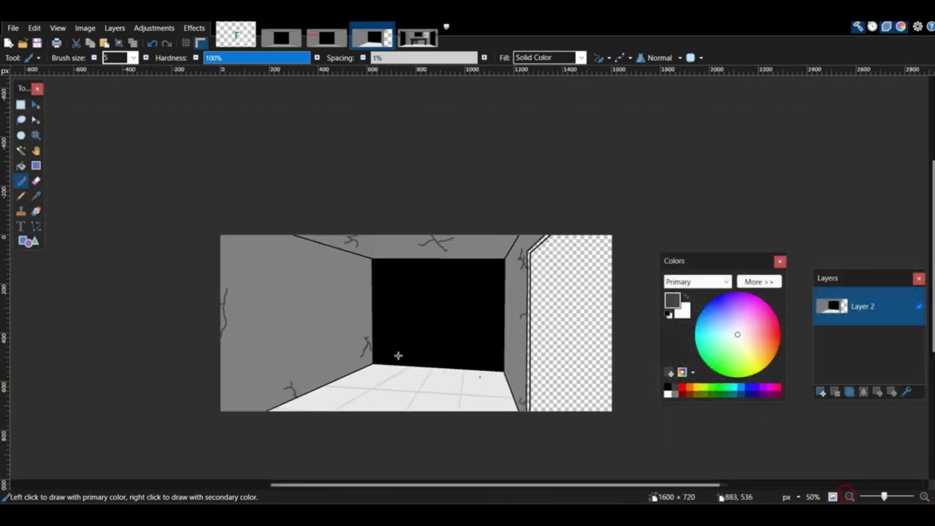
Step: Sample the door frame's grey from the office image as the primary colour and return to the room image
{"action": "scroll", "coordinate": [417, 307], "scroll_direction": "up", "scroll_amount": 1, "text": "ctrl"}
{"action": "left_click", "coordinate": [418, 37]}
{"action": "left_click", "coordinate": [36, 196]}
{"action": "left_click", "coordinate": [130, 143]}
{"action": "left_click", "coordinate": [373, 37]}
Step: Select the thin door frame strip on the right wall at 81% tolerance, paint it the sampled grey at brush size 60, and deselect
{"action": "left_click", "coordinate": [20, 150]}
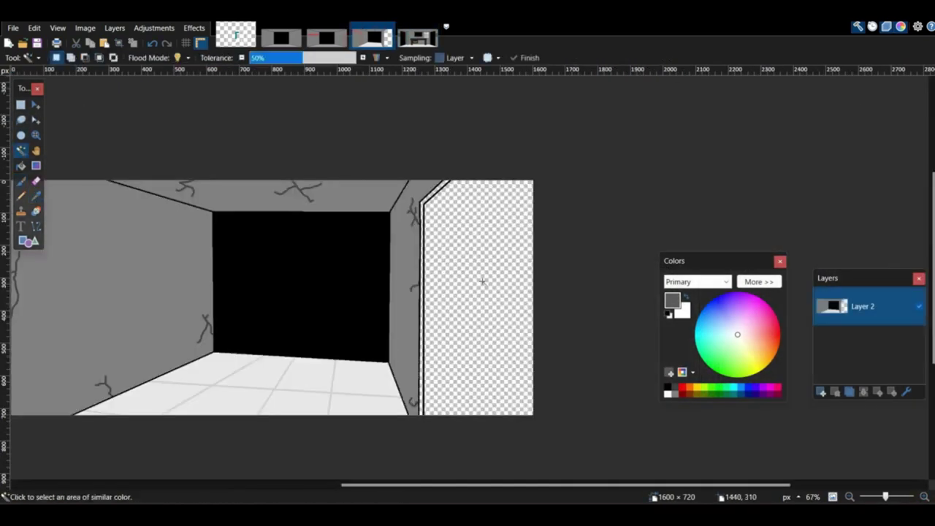
{"action": "left_click", "coordinate": [422, 204]}
{"action": "left_click", "coordinate": [363, 58]}
{"action": "left_click", "coordinate": [364, 58]}
{"action": "left_click", "coordinate": [364, 58]}
{"action": "left_click_drag", "start_coordinate": [327, 60], "coordinate": [334, 77]}
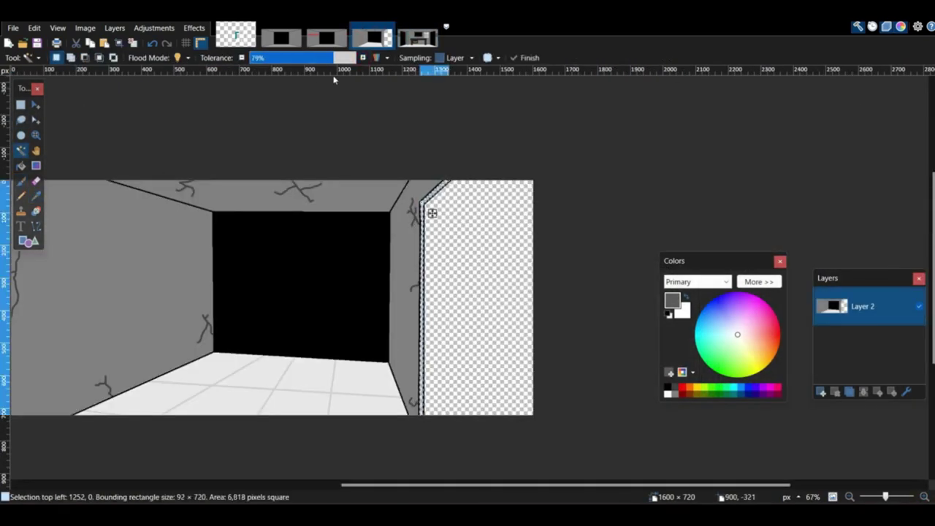
{"action": "left_click", "coordinate": [241, 59]}
{"action": "key", "text": "b"}
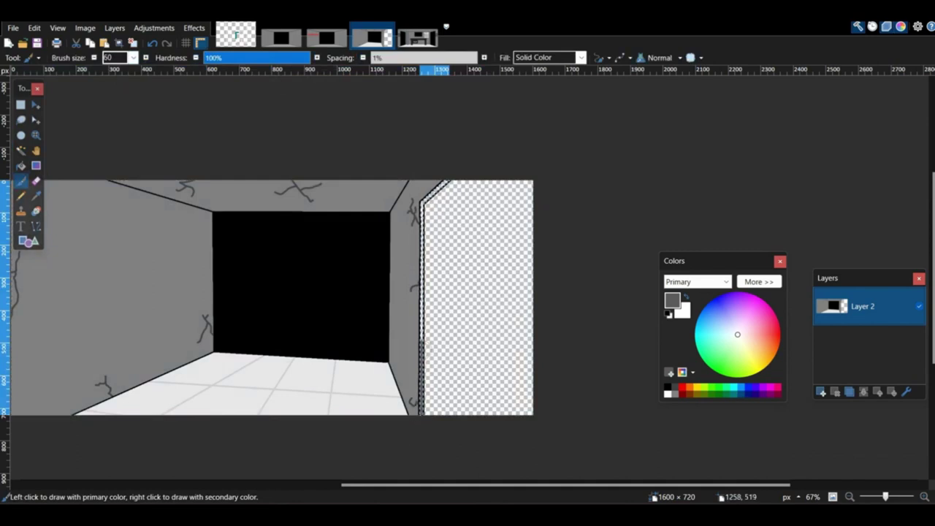
{"action": "key", "text": "ctrl+d"}
Step: Select the transparent area beyond the right door frame, paint it black with a size 400 brush, and deselect
{"action": "left_click", "coordinate": [21, 151]}
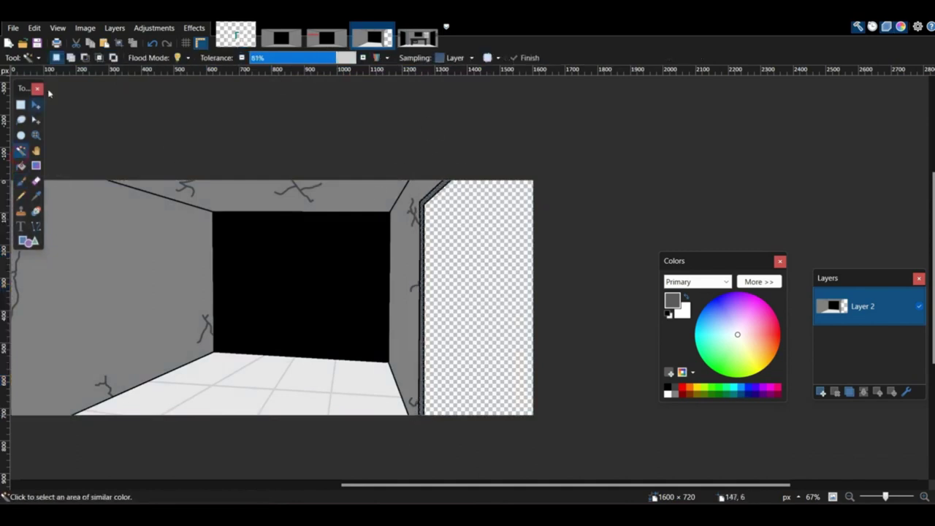
{"action": "left_click", "coordinate": [509, 268]}
{"action": "left_click", "coordinate": [668, 388]}
{"action": "left_click", "coordinate": [21, 181]}
{"action": "double_click", "coordinate": [116, 57]}
{"action": "type", "text": "400"}
{"action": "mouse_move", "coordinate": [537, 394]}
{"action": "left_mouse_down"}
{"action": "mouse_move", "coordinate": [436, 379]}
{"action": "mouse_move", "coordinate": [417, 290]}
{"action": "left_mouse_up"}
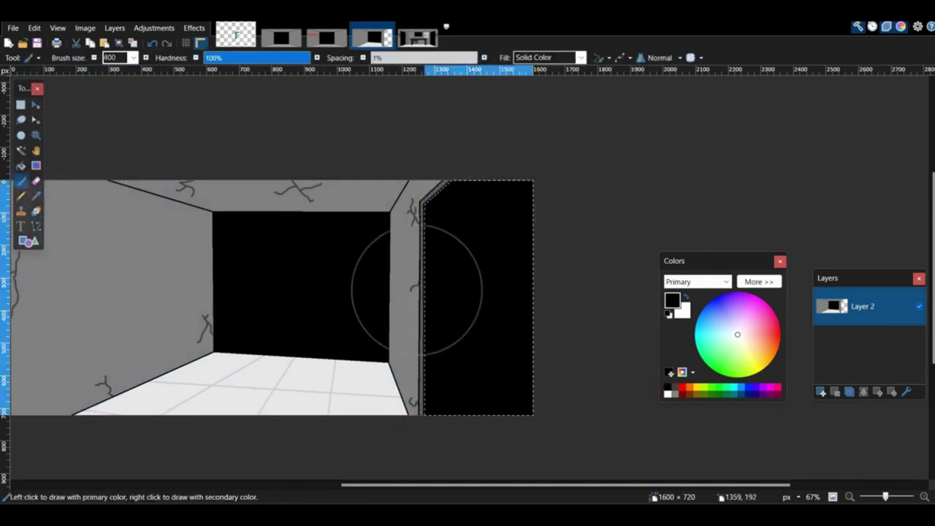
{"action": "key", "text": "ctrl+d"}
Step: Start saving the room image under a new name and create a folder named 2 in the Cams sprites folder
{"action": "middle_click_drag", "start_coordinate": [228, 295], "coordinate": [368, 271]}
{"action": "left_click", "coordinate": [13, 28]}
{"action": "left_click", "coordinate": [60, 122]}
{"action": "double_click", "coordinate": [241, 142]}
{"action": "right_click", "coordinate": [237, 226]}
{"action": "mouse_move", "coordinate": [259, 343]}
{"action": "left_click", "coordinate": [372, 159]}
{"action": "type", "text": "2"}
Step: Save the room image inside folder 2 under the name bl
{"action": "right_click", "coordinate": [280, 277]}
{"action": "mouse_move", "coordinate": [316, 313]}
{"action": "left_click", "coordinate": [450, 369]}
{"action": "right_click", "coordinate": [286, 279]}
{"action": "left_click", "coordinate": [441, 304]}
{"action": "double_click", "coordinate": [148, 120]}
{"action": "left_click", "coordinate": [169, 437]}
{"action": "type", "text": "bl"}
{"action": "key", "text": "Return"}
{"action": "key", "text": "Return"}
{"action": "left_click", "coordinate": [21, 105]}
{"action": "key", "text": "ctrl+a"}
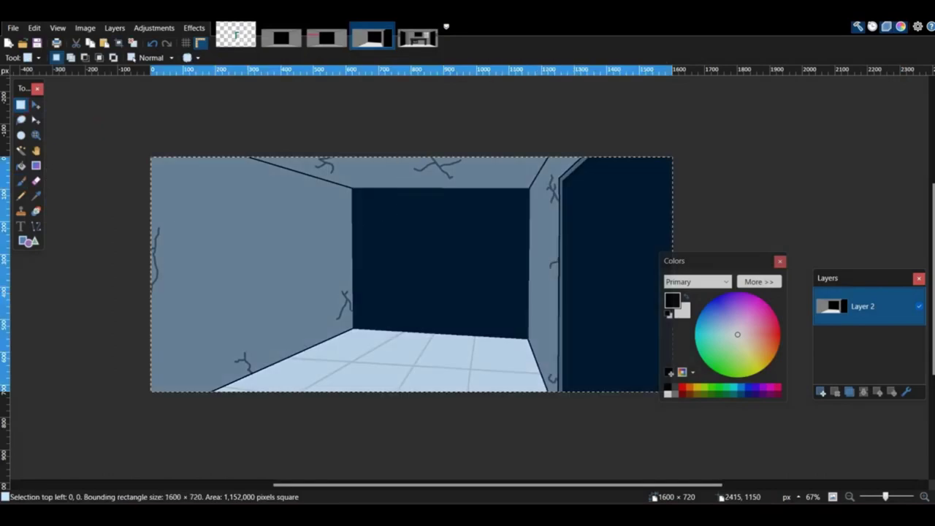
{"action": "key", "text": "ctrl+d"}
Step: Add a new layer and brush semi-transparent black over the whole room
{"action": "left_click", "coordinate": [821, 393]}
{"action": "left_click", "coordinate": [759, 282]}
{"action": "left_click", "coordinate": [668, 416]}
{"action": "left_click", "coordinate": [20, 182]}
{"action": "mouse_move", "coordinate": [148, 139]}
{"action": "left_mouse_down"}
{"action": "mouse_move", "coordinate": [453, 505]}
{"action": "mouse_move", "coordinate": [676, 127]}
{"action": "left_mouse_up"}
{"action": "mouse_move", "coordinate": [118, 369]}
{"action": "left_mouse_down"}
{"action": "mouse_move", "coordinate": [188, 138]}
{"action": "mouse_move", "coordinate": [672, 115]}
{"action": "left_mouse_up"}
Step: Darken the room's edges with soft opaque black strokes, using brush size 1000 and 0% hardness
{"action": "left_click", "coordinate": [668, 387]}
{"action": "scroll", "coordinate": [133, 58], "scroll_direction": "down", "scroll_amount": 9}
{"action": "left_click_drag", "start_coordinate": [207, 60], "coordinate": [200, 61]}
{"action": "scroll", "coordinate": [346, 132], "scroll_direction": "down", "scroll_amount": 2, "text": "ctrl"}
{"action": "mouse_move", "coordinate": [235, 342]}
{"action": "left_mouse_down"}
{"action": "mouse_move", "coordinate": [194, 317]}
{"action": "mouse_move", "coordinate": [544, 90]}
{"action": "mouse_move", "coordinate": [160, 198]}
{"action": "mouse_move", "coordinate": [248, 366]}
{"action": "left_mouse_up"}
{"action": "middle_click_drag", "start_coordinate": [306, 356], "coordinate": [323, 384]}
{"action": "left_click_drag", "start_coordinate": [324, 385], "coordinate": [503, 384]}
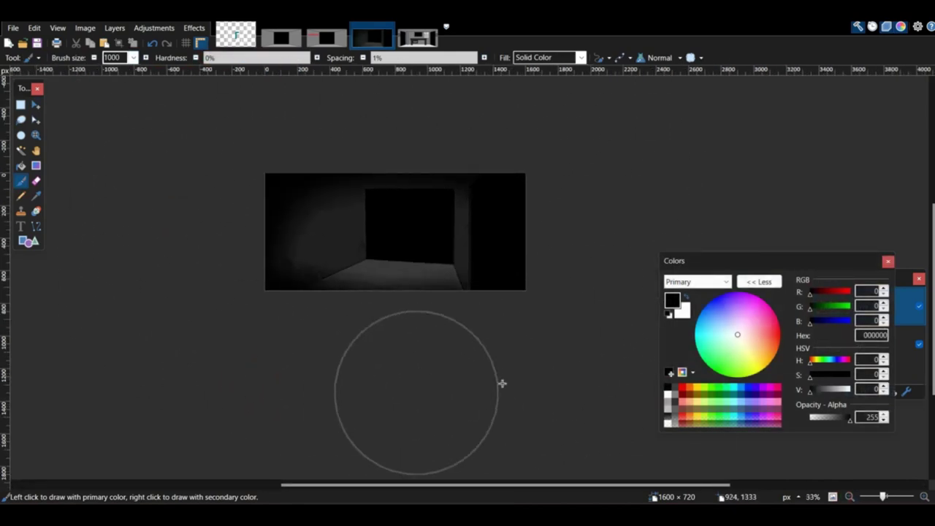
Step: Copy the entire dark overlay layer and paste it into a new image
{"action": "left_click", "coordinate": [21, 106]}
{"action": "key", "text": "ctrl+a"}
{"action": "key", "text": "ctrl+c"}
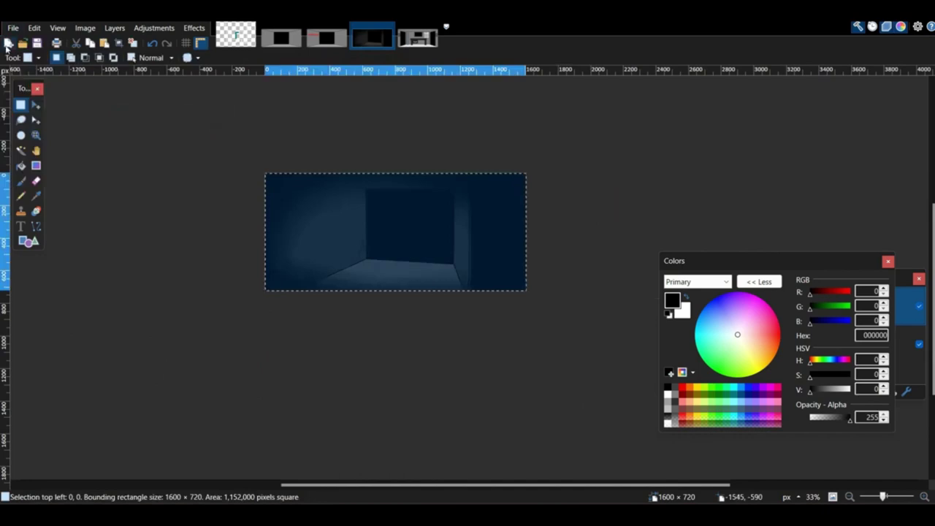
{"action": "left_click", "coordinate": [9, 43]}
{"action": "key", "text": "Return"}
{"action": "key", "text": "ctrl+v"}
Step: Save the darkened room as the PNG file Default.png in the Cams folder 2
{"action": "left_click", "coordinate": [13, 29]}
{"action": "left_click", "coordinate": [40, 138]}
{"action": "right_click", "coordinate": [357, 314]}
{"action": "left_click", "coordinate": [169, 440]}
{"action": "type", "text": "ng"}
{"action": "key", "text": "Return"}
{"action": "key", "text": "Return"}
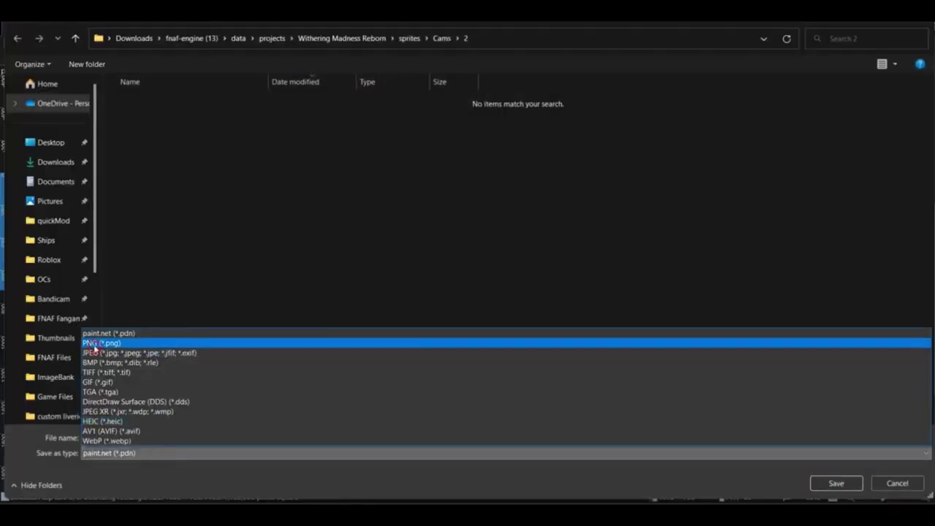
{"action": "left_click", "coordinate": [209, 345]}
{"action": "left_click", "coordinate": [837, 482]}
{"action": "key", "text": "Return"}
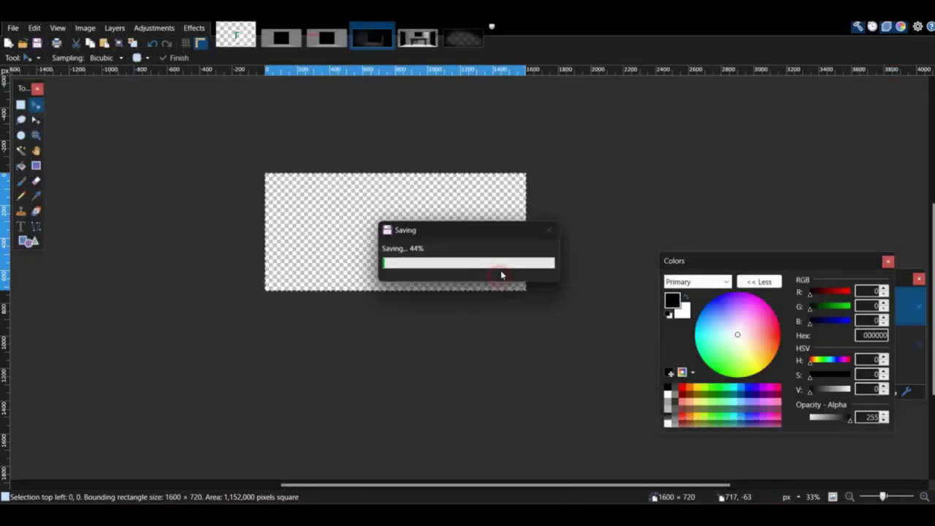
Step: Close Default.png, the pasted overlay image and the plain grey room image
{"action": "right_click", "coordinate": [454, 38]}
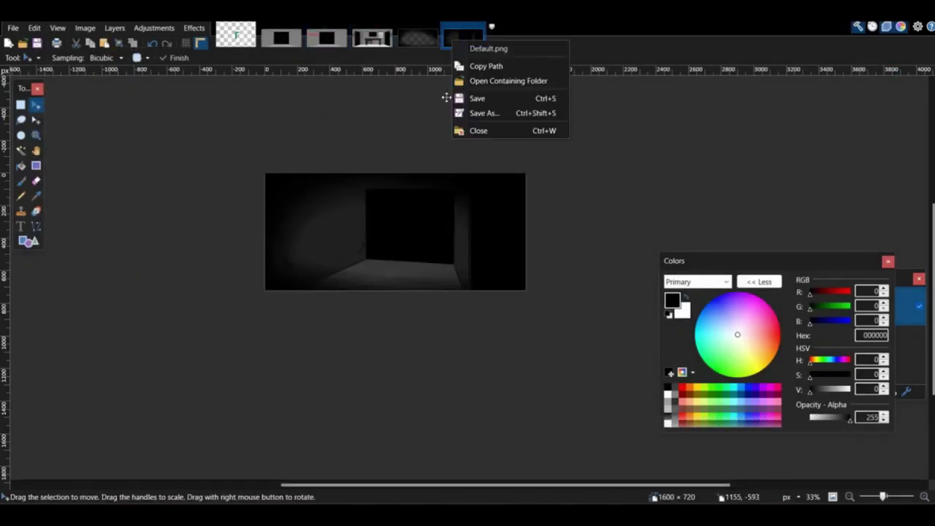
{"action": "left_click", "coordinate": [464, 130]}
{"action": "right_click", "coordinate": [408, 38]}
{"action": "left_click", "coordinate": [418, 129]}
{"action": "right_click", "coordinate": [281, 39]}
{"action": "left_click", "coordinate": [288, 129]}
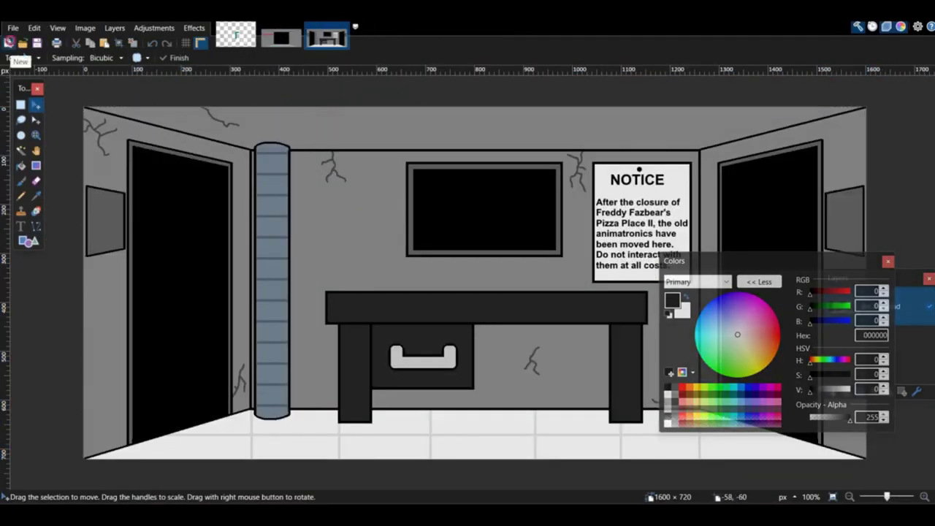
Step: Create a new 1600 × 720 image and paste in a copy of the whole OLD BUT GOLD room
{"action": "left_click", "coordinate": [9, 42]}
{"action": "left_click", "coordinate": [478, 370]}
{"action": "left_click", "coordinate": [281, 38]}
{"action": "left_click", "coordinate": [21, 105]}
{"action": "left_click_drag", "start_coordinate": [63, 90], "coordinate": [883, 472]}
{"action": "key", "text": "ctrl+c"}
{"action": "left_click", "coordinate": [370, 41]}
{"action": "key", "text": "ctrl+v"}
Step: Lower the Background layer's opacity so the room serves as a faint guide, deselect, and add a new layer
{"action": "left_click_drag", "start_coordinate": [778, 266], "coordinate": [170, 280]}
{"action": "double_click", "coordinate": [879, 306]}
{"action": "left_click", "coordinate": [468, 250]}
{"action": "left_click", "coordinate": [474, 312]}
{"action": "key", "text": "ctrl+d"}
{"action": "left_click", "coordinate": [831, 393]}
Step: Draw a slanted black floor line at brush size 5 from the right edge, and erase its end beyond the back-left corner
{"action": "left_click", "coordinate": [236, 35]}
{"action": "left_click", "coordinate": [373, 40]}
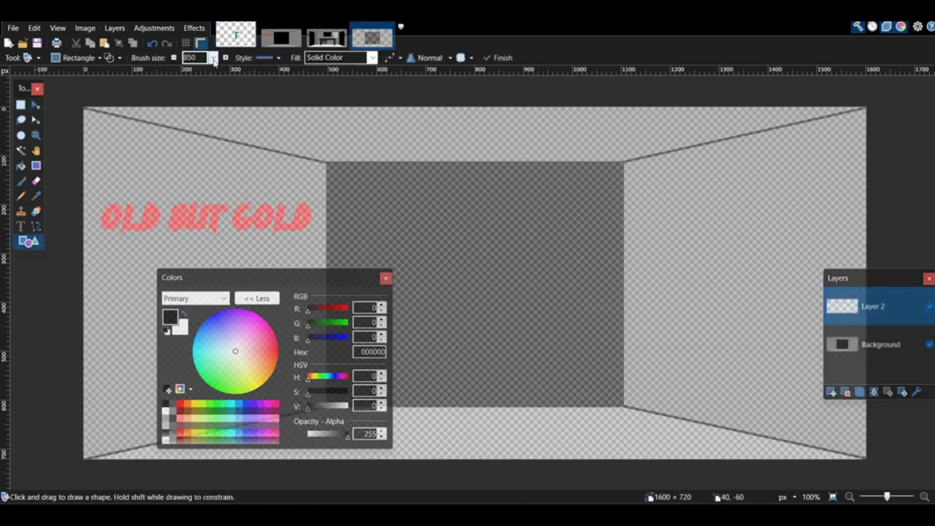
{"action": "left_click", "coordinate": [36, 226]}
{"action": "left_click_drag", "start_coordinate": [266, 278], "coordinate": [934, 379]}
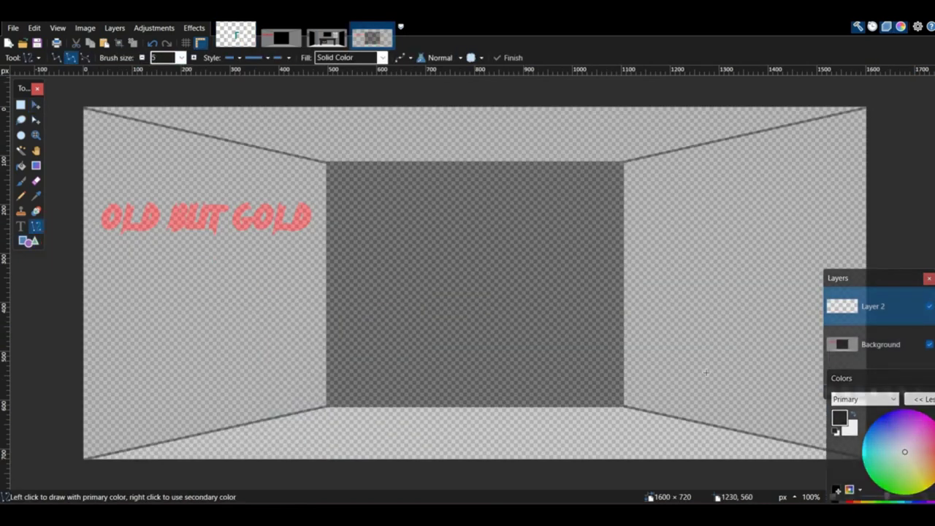
{"action": "left_click_drag", "start_coordinate": [877, 278], "coordinate": [931, 282]}
{"action": "left_click_drag", "start_coordinate": [871, 349], "coordinate": [1, 496]}
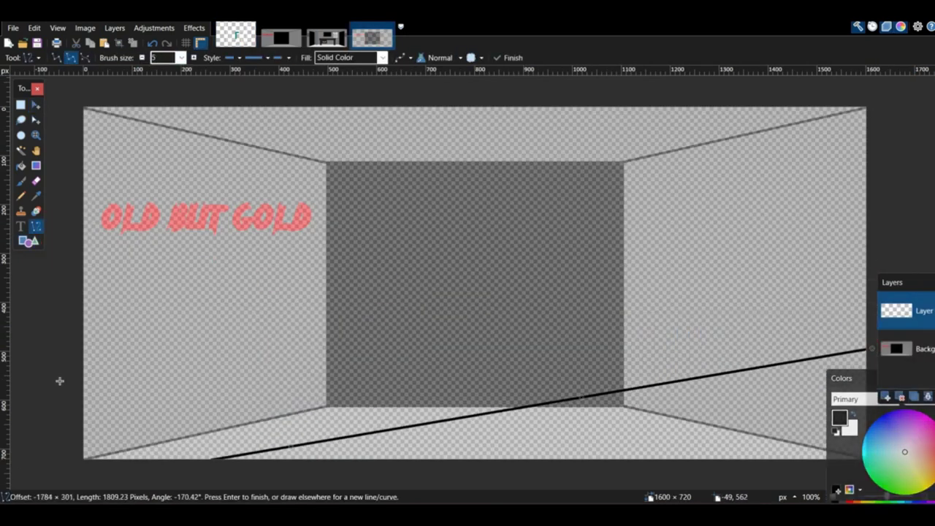
{"action": "key", "text": "e"}
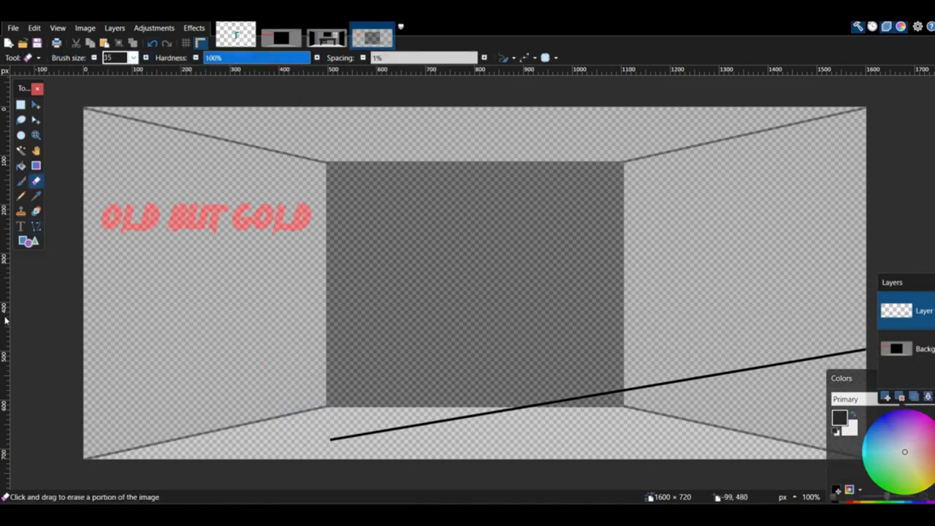
Step: Draw the room's corner lines: a short floor edge, the vertical wall corner and both ceiling edges
{"action": "key", "text": "o"}
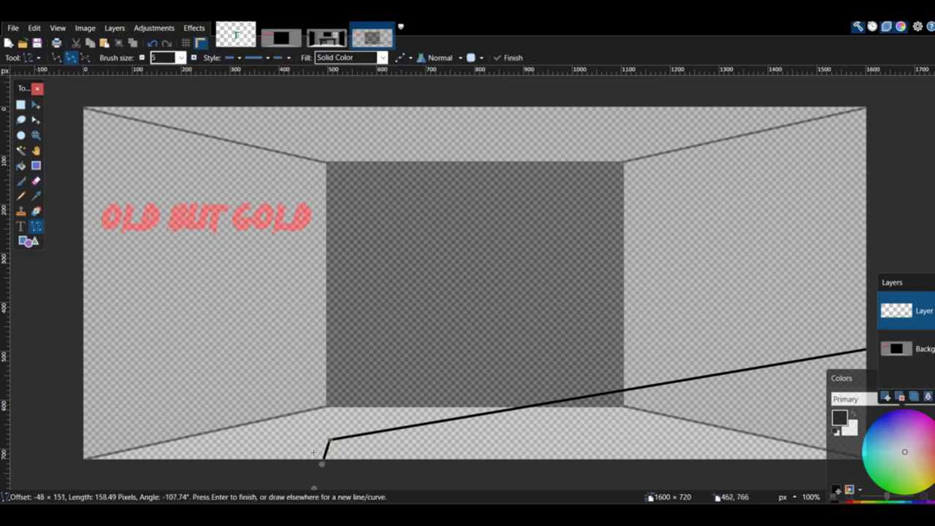
{"action": "mouse_move", "coordinate": [279, 196]}
{"action": "left_mouse_down"}
{"action": "mouse_move", "coordinate": [314, 163]}
{"action": "mouse_move", "coordinate": [321, 137]}
{"action": "left_mouse_up"}
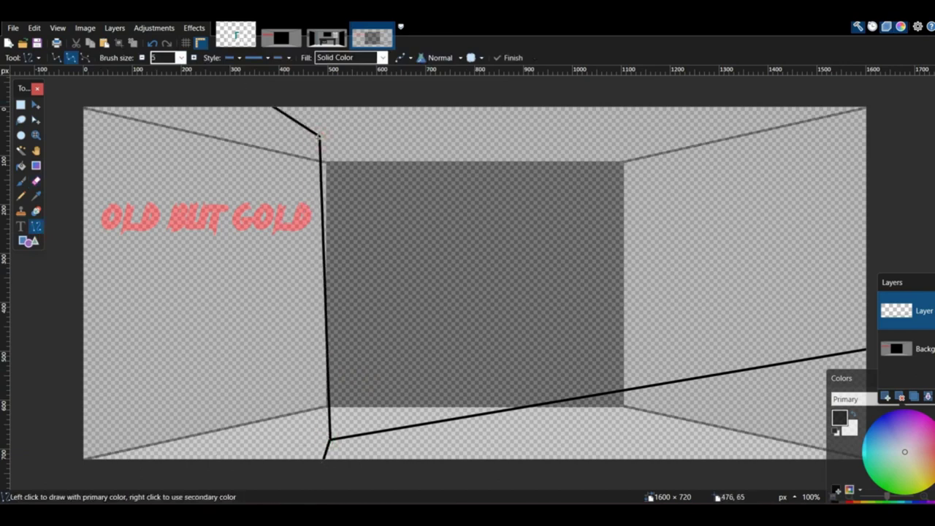
{"action": "left_click_drag", "start_coordinate": [732, 91], "coordinate": [733, 91]}
{"action": "key", "text": "Return"}
{"action": "key", "text": "ctrl+Tab"}
{"action": "key", "text": "ctrl+shift+Tab"}
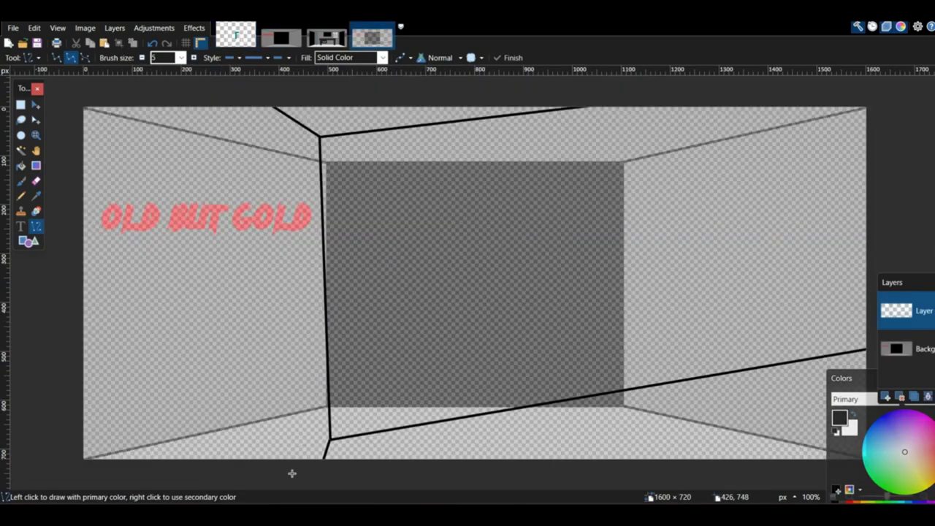
Step: Draw the double-lined door frame on the left wall and undo the short stroke at its inner upper corner
{"action": "left_click_drag", "start_coordinate": [123, 525], "coordinate": [118, 525]}
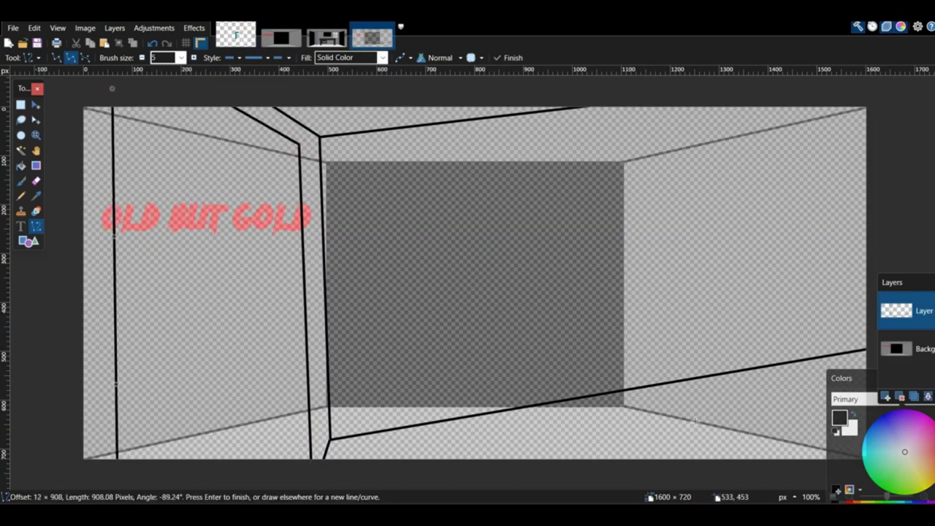
{"action": "left_click_drag", "start_coordinate": [851, 378], "coordinate": [716, 238]}
{"action": "left_click", "coordinate": [849, 497]}
{"action": "left_click", "coordinate": [850, 497]}
{"action": "mouse_move", "coordinate": [295, 432]}
{"action": "left_mouse_down"}
{"action": "mouse_move", "coordinate": [312, 432]}
{"action": "mouse_move", "coordinate": [283, 211]}
{"action": "left_mouse_up"}
{"action": "key", "text": "Return"}
{"action": "left_click", "coordinate": [924, 497]}
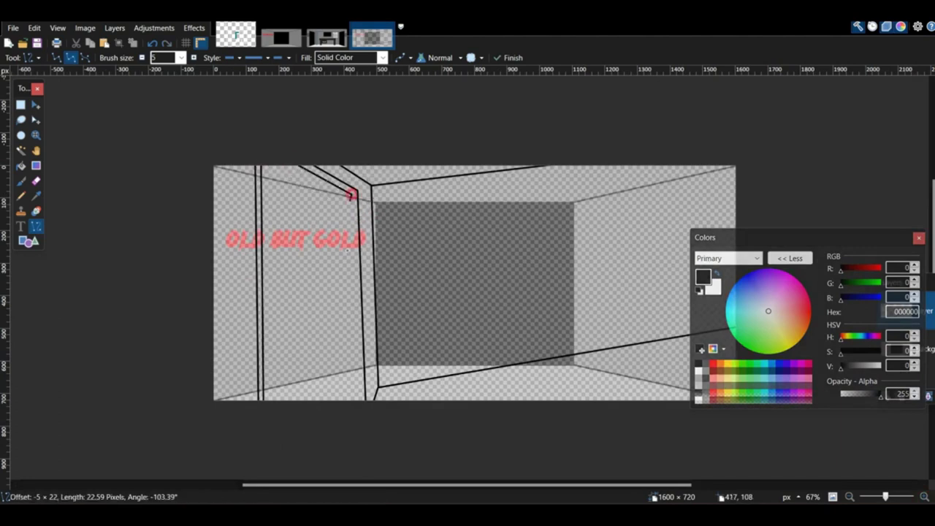
{"action": "middle_click_drag", "start_coordinate": [399, 383], "coordinate": [453, 372]}
{"action": "key", "text": "ctrl+z"}
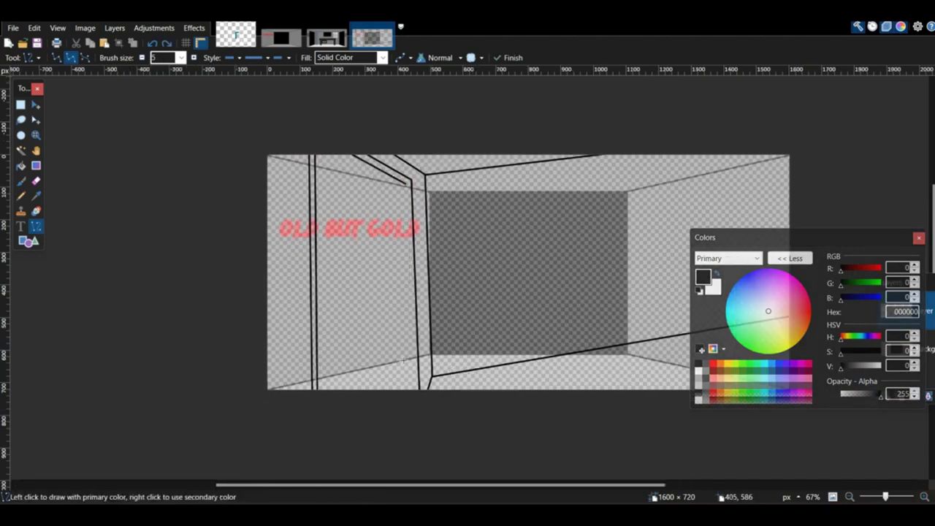
Step: Draw the outer outline of a tall doorway on the long wall, rising from the slanted floor line
{"action": "middle_click_drag", "start_coordinate": [521, 255], "coordinate": [356, 283]}
{"action": "left_click", "coordinate": [236, 36]}
{"action": "left_click", "coordinate": [372, 37]}
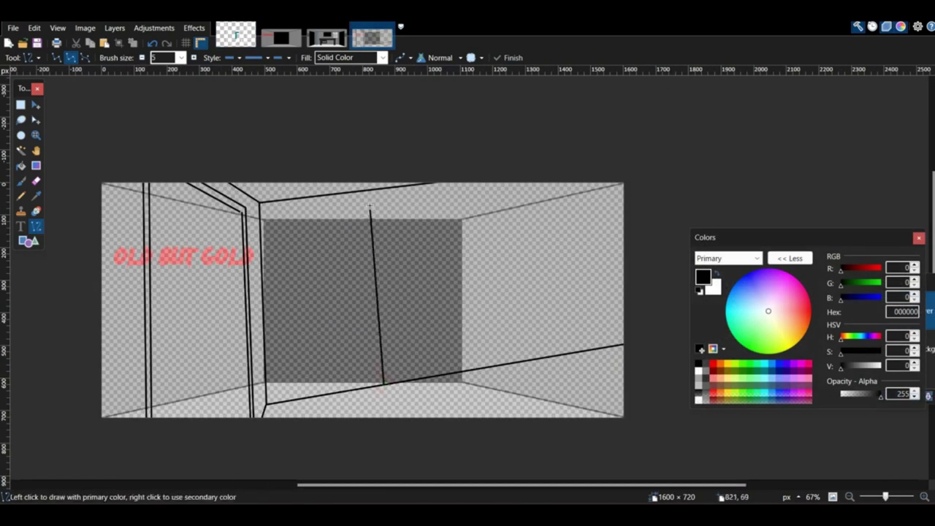
{"action": "key", "text": "Return"}
{"action": "scroll", "coordinate": [412, 209], "scroll_direction": "up", "scroll_amount": 2, "text": "ctrl"}
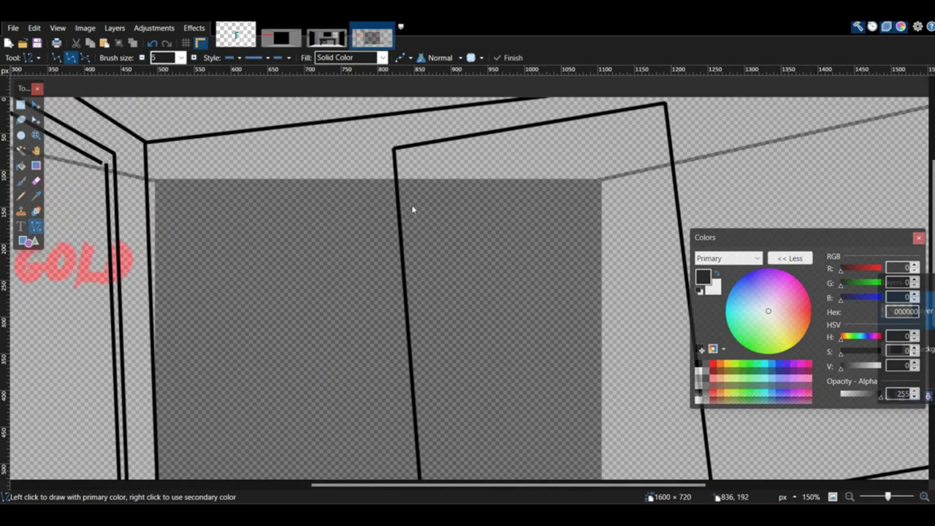
{"action": "left_click_drag", "start_coordinate": [239, 375], "coordinate": [578, 431]}
{"action": "scroll", "coordinate": [243, 395], "scroll_direction": "down", "scroll_amount": 3}
{"action": "key", "text": "Return"}
Step: Draw a parallel inner outline within the long wall's doorway to form its frame
{"action": "middle_click_drag", "start_coordinate": [551, 208], "coordinate": [294, 196]}
{"action": "scroll", "coordinate": [293, 195], "scroll_direction": "up", "scroll_amount": 4}
{"action": "left_click_drag", "start_coordinate": [298, 177], "coordinate": [426, 152]}
{"action": "mouse_move", "coordinate": [579, 139]}
{"action": "left_mouse_down"}
{"action": "mouse_move", "coordinate": [632, 343]}
{"action": "mouse_move", "coordinate": [624, 344]}
{"action": "left_mouse_up"}
{"action": "scroll", "coordinate": [629, 336], "scroll_direction": "down", "scroll_amount": 3}
{"action": "key", "text": "Return"}
{"action": "scroll", "coordinate": [316, 204], "scroll_direction": "up", "scroll_amount": 3}
{"action": "mouse_move", "coordinate": [331, 395]}
{"action": "left_mouse_down"}
{"action": "mouse_move", "coordinate": [313, 188]}
{"action": "mouse_move", "coordinate": [553, 144]}
{"action": "mouse_move", "coordinate": [569, 152]}
{"action": "left_mouse_up"}
{"action": "key", "text": "Return"}
{"action": "key", "text": "Return"}
{"action": "scroll", "coordinate": [581, 292], "scroll_direction": "down", "scroll_amount": 3}
{"action": "left_click_drag", "start_coordinate": [568, 151], "coordinate": [612, 361]}
{"action": "key", "text": "Return"}
{"action": "mouse_move", "coordinate": [524, 337]}
{"action": "middle_mouse_down"}
{"action": "mouse_move", "coordinate": [595, 334]}
{"action": "mouse_move", "coordinate": [928, 468]}
{"action": "middle_mouse_up"}
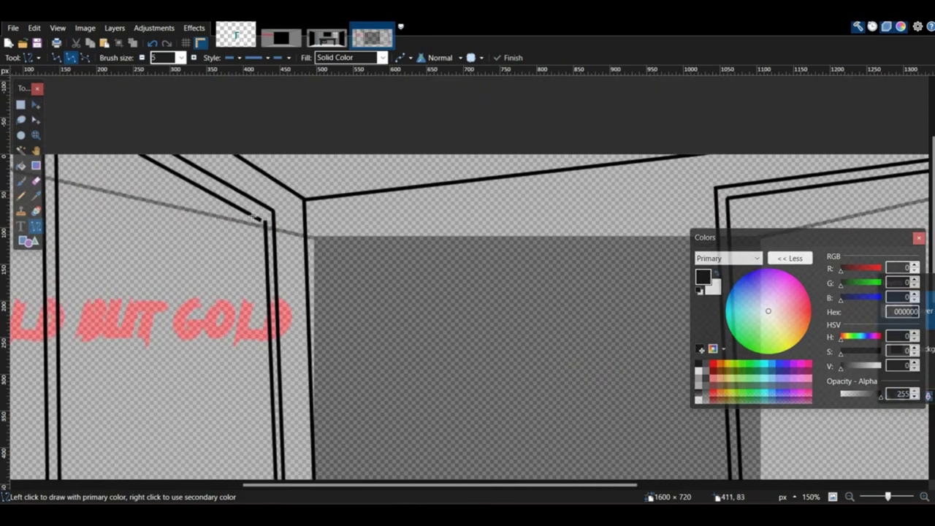
Step: Set the primary colour to black for the outlines
{"action": "middle_click_drag", "start_coordinate": [321, 244], "coordinate": [132, 181]}
{"action": "left_click_drag", "start_coordinate": [745, 237], "coordinate": [498, 256]}
{"action": "left_click", "coordinate": [849, 497]}
{"action": "left_click", "coordinate": [850, 496]}
{"action": "middle_click_drag", "start_coordinate": [598, 448], "coordinate": [500, 404]}
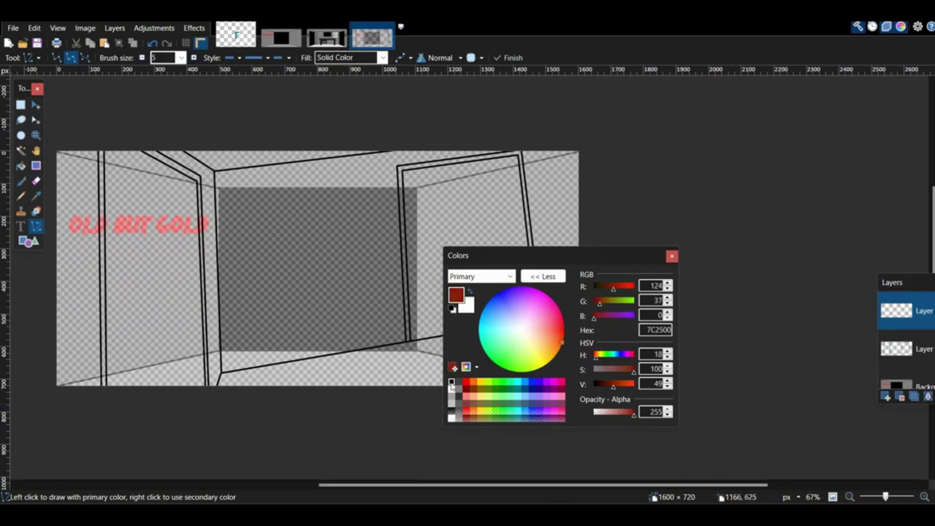
{"action": "left_click", "coordinate": [452, 382]}
{"action": "left_click_drag", "start_coordinate": [504, 256], "coordinate": [529, 305]}
Step: Draw an ellipse outline about 40 × 40 px as the knob of the long wall's door
{"action": "left_click", "coordinate": [27, 242]}
{"action": "left_click", "coordinate": [72, 57]}
{"action": "left_click", "coordinate": [98, 86]}
{"action": "left_click_drag", "start_coordinate": [509, 242], "coordinate": [521, 254]}
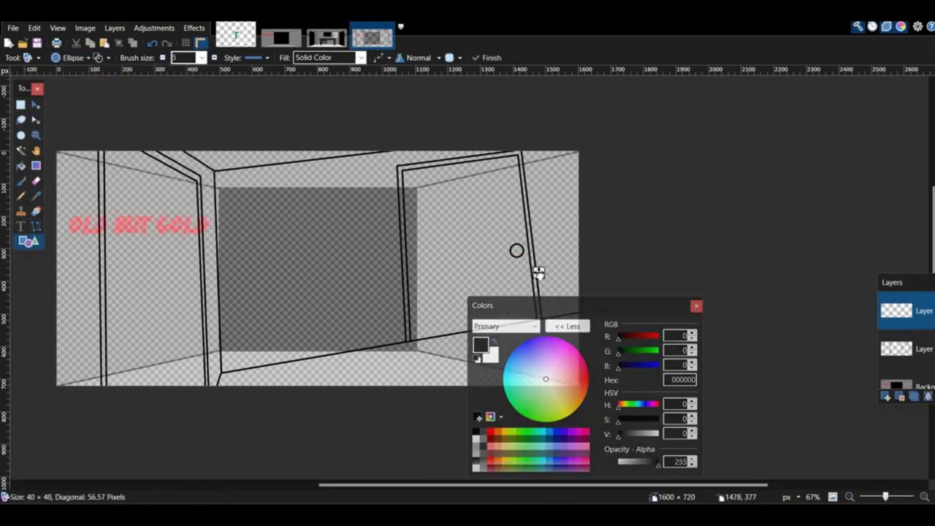
Step: Erase both vertical lines on the left side of the long wall's door frame using a 20 px eraser
{"action": "left_click", "coordinate": [21, 181]}
{"action": "left_click", "coordinate": [36, 180]}
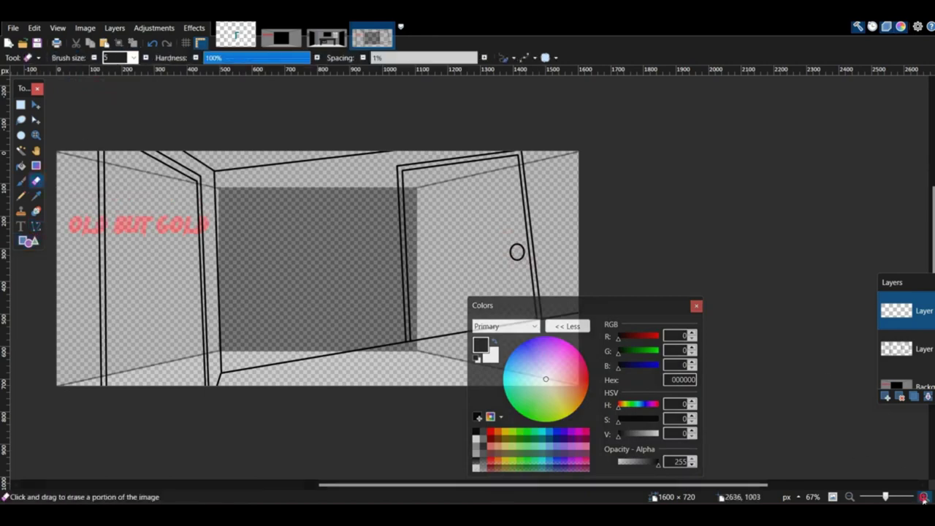
{"action": "left_click", "coordinate": [925, 497]}
{"action": "left_click", "coordinate": [925, 497]}
{"action": "left_click", "coordinate": [924, 496]}
{"action": "left_click", "coordinate": [134, 59]}
{"action": "scroll", "coordinate": [285, 307], "scroll_direction": "down", "scroll_amount": 3}
{"action": "left_click", "coordinate": [291, 339]}
{"action": "mouse_move", "coordinate": [274, 335]}
{"action": "middle_mouse_down"}
{"action": "mouse_move", "coordinate": [934, 525]}
{"action": "mouse_move", "coordinate": [328, 251]}
{"action": "middle_mouse_up"}
{"action": "scroll", "coordinate": [328, 251], "scroll_direction": "up", "scroll_amount": 5}
{"action": "scroll", "coordinate": [334, 249], "scroll_direction": "down", "scroll_amount": 3}
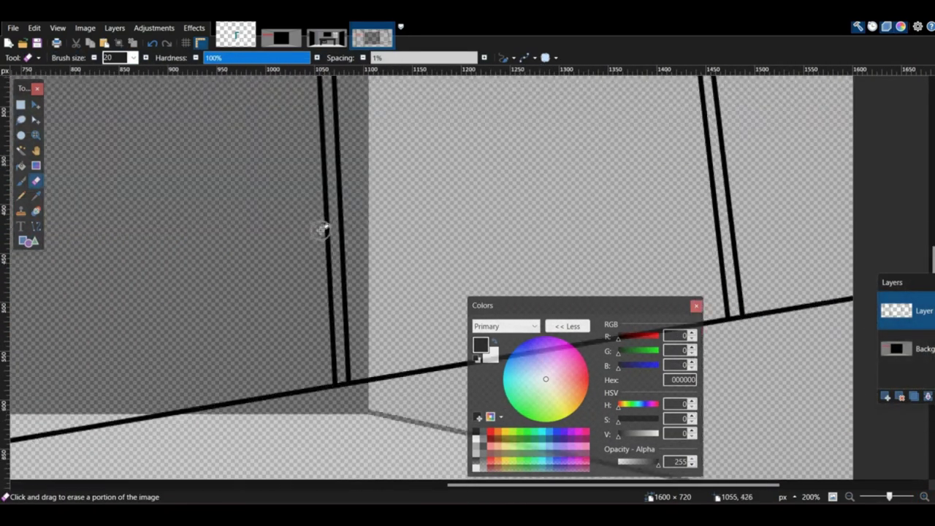
{"action": "scroll", "coordinate": [351, 230], "scroll_direction": "up", "scroll_amount": 3}
{"action": "scroll", "coordinate": [367, 223], "scroll_direction": "down", "scroll_amount": 3}
{"action": "mouse_move", "coordinate": [373, 227]}
{"action": "middle_mouse_down"}
{"action": "mouse_move", "coordinate": [686, 282]}
{"action": "mouse_move", "coordinate": [869, 378]}
{"action": "middle_mouse_up"}
Step: Redraw the slanted floor line and the door frame's outer left edge as straight lines, slightly further left
{"action": "left_click", "coordinate": [36, 226]}
{"action": "scroll", "coordinate": [80, 179], "scroll_direction": "up", "scroll_amount": 3}
{"action": "scroll", "coordinate": [284, 365], "scroll_direction": "down", "scroll_amount": 8}
{"action": "mouse_move", "coordinate": [283, 345]}
{"action": "left_mouse_down"}
{"action": "mouse_move", "coordinate": [286, 399]}
{"action": "mouse_move", "coordinate": [305, 455]}
{"action": "left_mouse_up"}
{"action": "scroll", "coordinate": [303, 451], "scroll_direction": "up", "scroll_amount": 5}
{"action": "scroll", "coordinate": [303, 451], "scroll_direction": "down", "scroll_amount": 6}
{"action": "scroll", "coordinate": [303, 451], "scroll_direction": "right", "scroll_amount": 3}
{"action": "mouse_move", "coordinate": [93, 425]}
{"action": "left_mouse_down"}
{"action": "mouse_move", "coordinate": [520, 270]}
{"action": "mouse_move", "coordinate": [691, 322]}
{"action": "left_mouse_up"}
{"action": "middle_click_drag", "start_coordinate": [592, 251], "coordinate": [194, 320]}
{"action": "scroll", "coordinate": [291, 365], "scroll_direction": "down", "scroll_amount": 2}
{"action": "left_click_drag", "start_coordinate": [293, 334], "coordinate": [232, 343]}
{"action": "scroll", "coordinate": [229, 341], "scroll_direction": "up", "scroll_amount": 5}
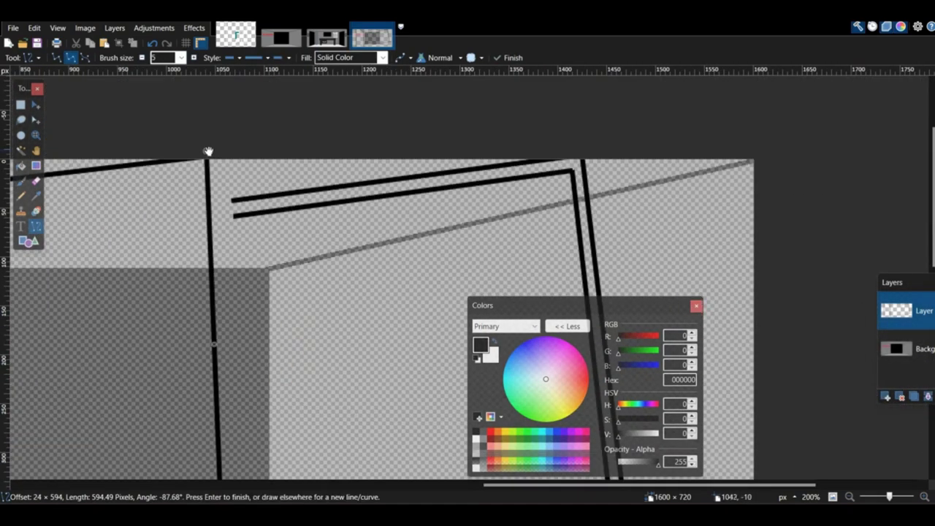
Step: Trim the new edge above the door frame and close the frame with an extended top edge and inner left edge
{"action": "key", "text": "e"}
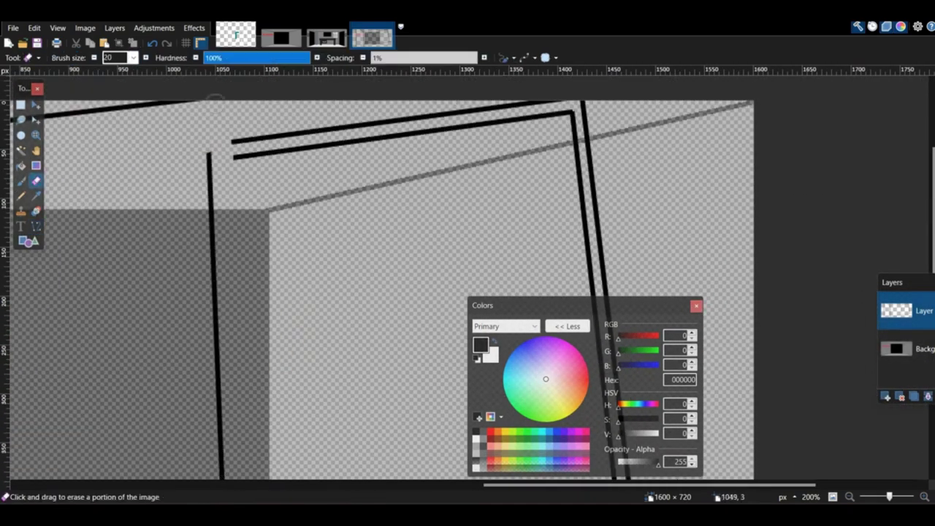
{"action": "key", "text": "o"}
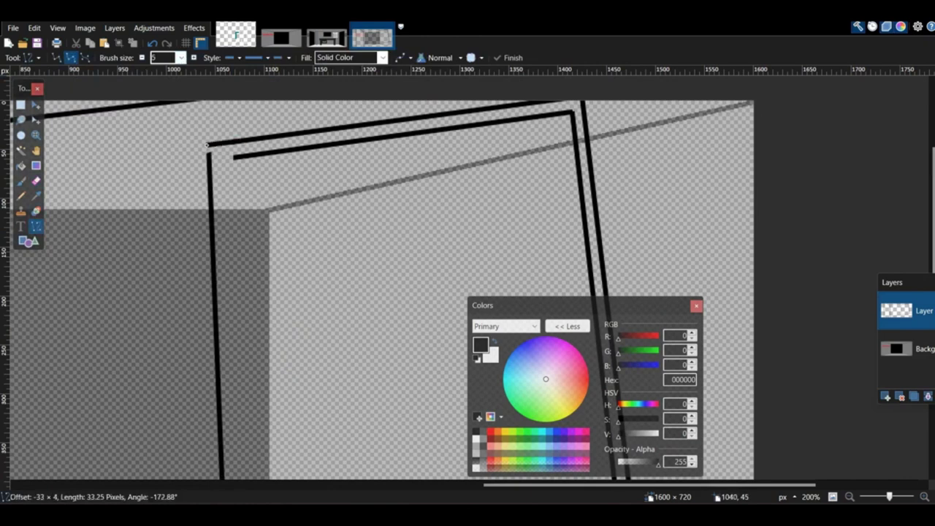
{"action": "scroll", "coordinate": [228, 162], "scroll_direction": "down", "scroll_amount": 4}
{"action": "mouse_move", "coordinate": [226, 160]}
{"action": "left_mouse_down"}
{"action": "mouse_move", "coordinate": [254, 376]}
{"action": "mouse_move", "coordinate": [246, 435]}
{"action": "left_mouse_up"}
{"action": "scroll", "coordinate": [244, 341], "scroll_direction": "up", "scroll_amount": 5}
{"action": "left_click_drag", "start_coordinate": [224, 217], "coordinate": [225, 217]}
{"action": "key", "text": "Return"}
Step: Erase the long wall's whole doorway and the floor line beneath it using a 70 px eraser
{"action": "scroll", "coordinate": [218, 200], "scroll_direction": "down", "scroll_amount": 5}
{"action": "scroll", "coordinate": [211, 175], "scroll_direction": "right", "scroll_amount": 2}
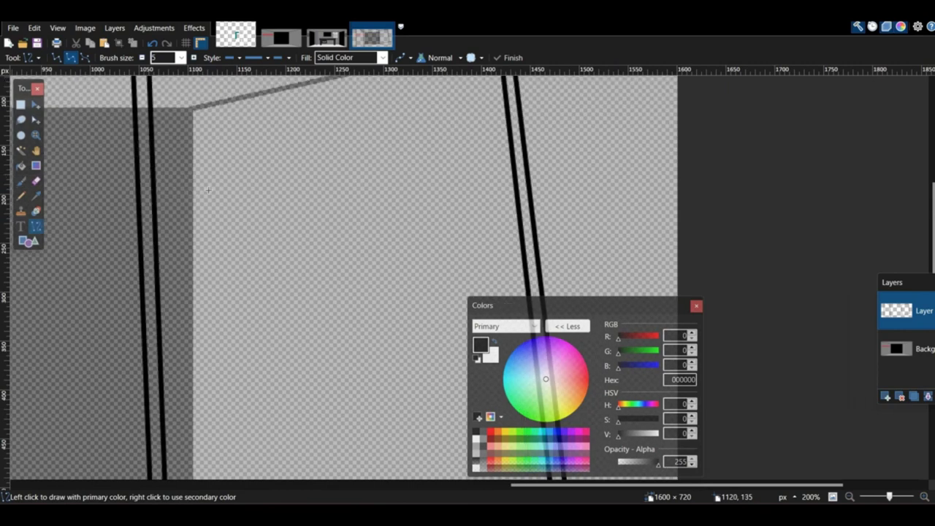
{"action": "left_click", "coordinate": [849, 497]}
{"action": "left_click", "coordinate": [849, 497]}
{"action": "scroll", "coordinate": [409, 221], "scroll_direction": "up", "scroll_amount": 2}
{"action": "key", "text": "e"}
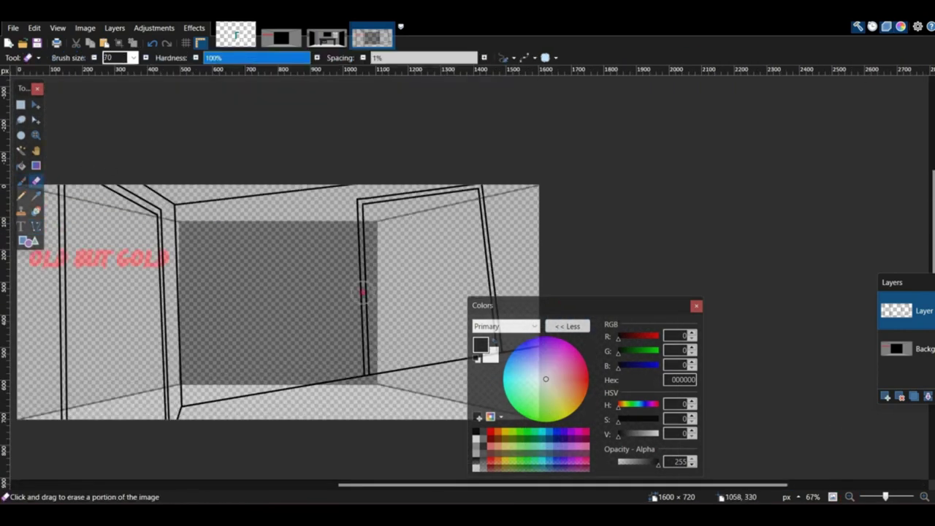
{"action": "middle_click_drag", "start_coordinate": [364, 349], "coordinate": [284, 236]}
{"action": "left_click_drag", "start_coordinate": [283, 262], "coordinate": [467, 222]}
Step: Draw a new double-lined, tilted doorway on the long wall's restored floor line, with an oval knob on the door
{"action": "key", "text": "o"}
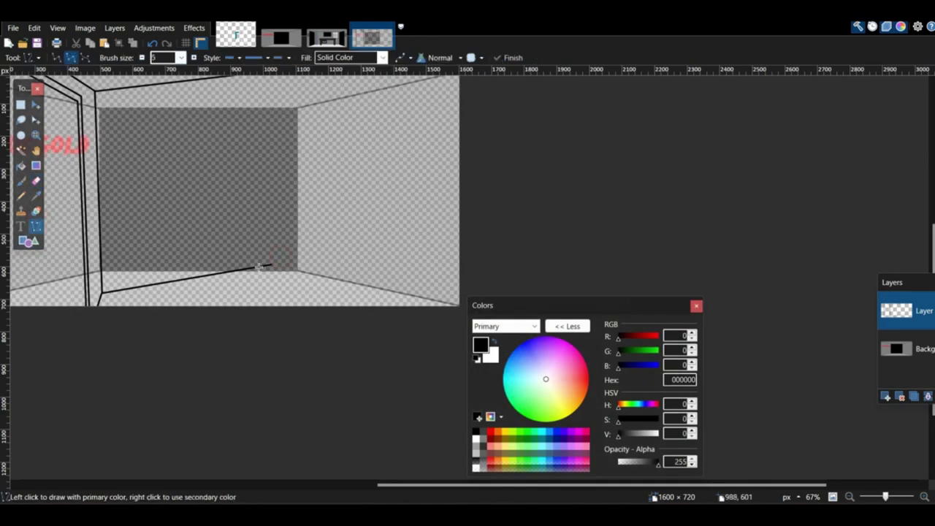
{"action": "middle_click_drag", "start_coordinate": [302, 254], "coordinate": [383, 301]}
{"action": "left_click_drag", "start_coordinate": [335, 313], "coordinate": [321, 198]}
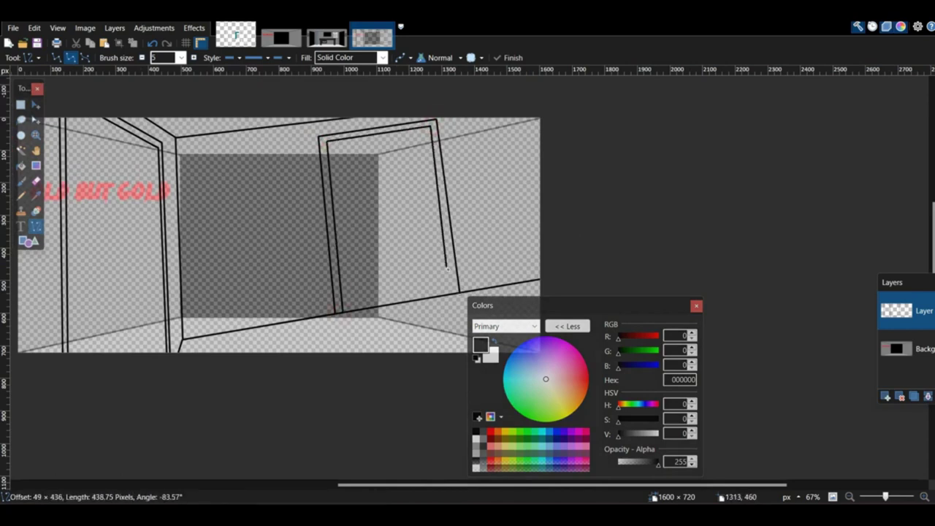
{"action": "key", "text": "o"}
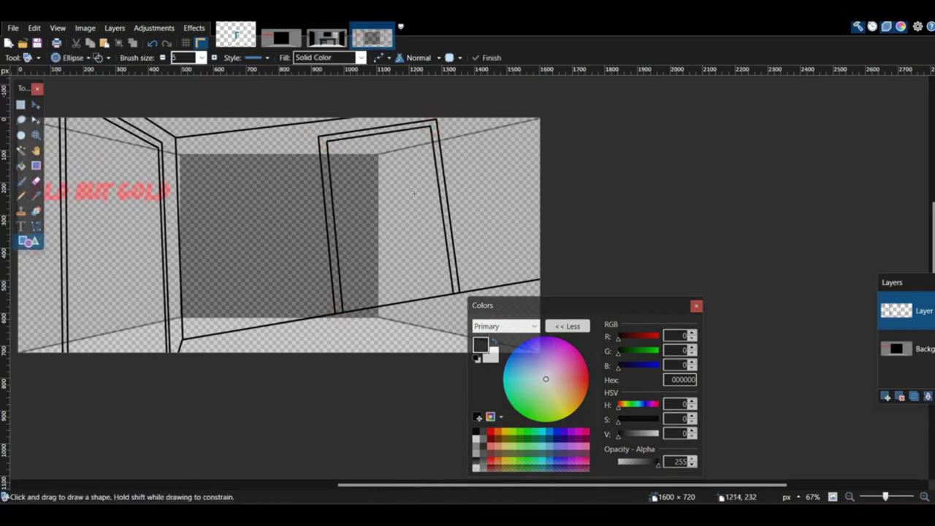
{"action": "middle_click_drag", "start_coordinate": [450, 241], "coordinate": [492, 267]}
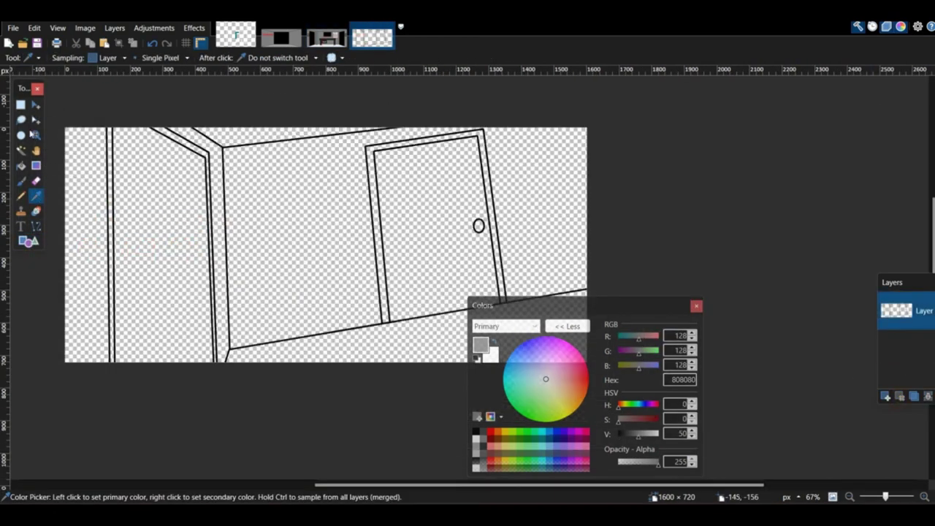
Step: Select the walls and ceiling with the Magic Wand and paint them gray 808080 with a 350 px brush
{"action": "left_click", "coordinate": [21, 150]}
{"action": "left_click", "coordinate": [90, 182]}
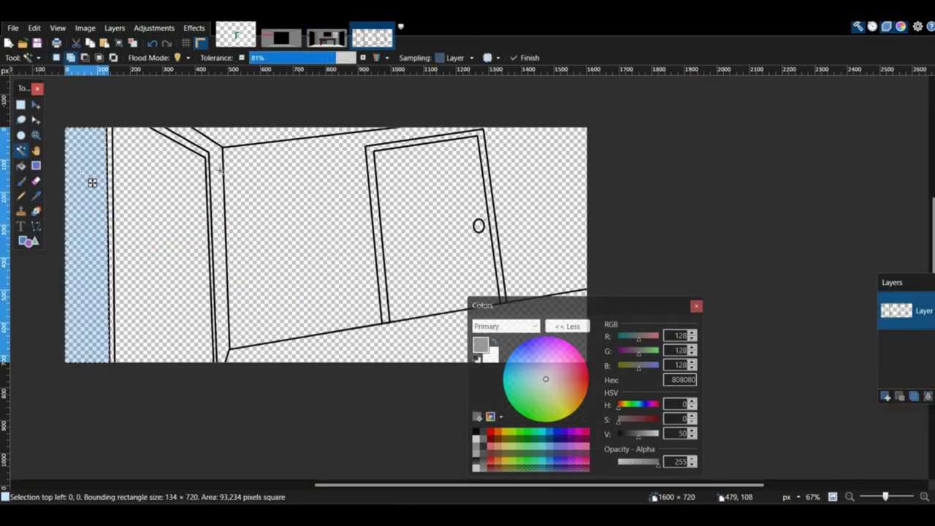
{"action": "left_click", "coordinate": [247, 146], "text": "ctrl"}
{"action": "type", "text": "b350"}
{"action": "mouse_move", "coordinate": [157, 345]}
{"action": "left_mouse_down"}
{"action": "mouse_move", "coordinate": [198, 114]}
{"action": "mouse_move", "coordinate": [538, 146]}
{"action": "mouse_move", "coordinate": [577, 263]}
{"action": "left_mouse_up"}
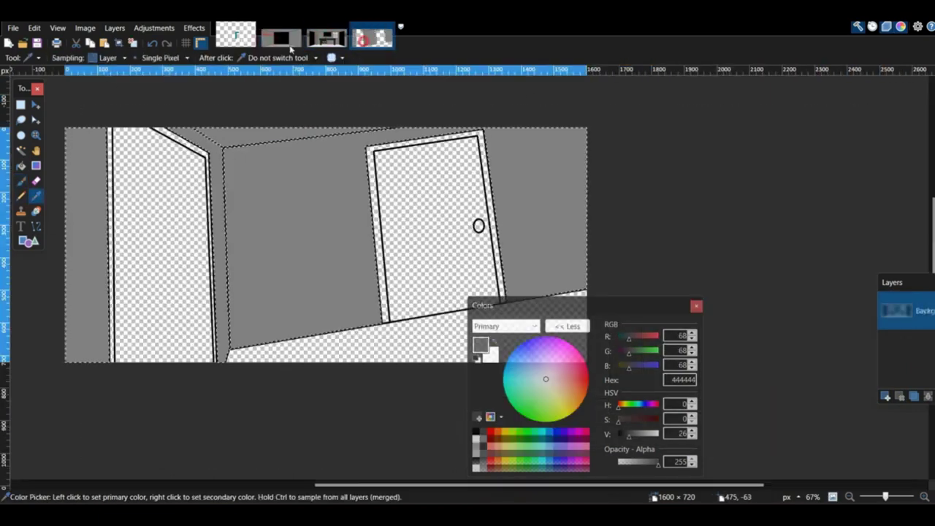
Step: Paint 5 px cracks in dark gray 444444 on the far left wall section and the wall section right of the door
{"action": "key", "text": "b"}
{"action": "left_click_drag", "start_coordinate": [86, 277], "coordinate": [106, 270]}
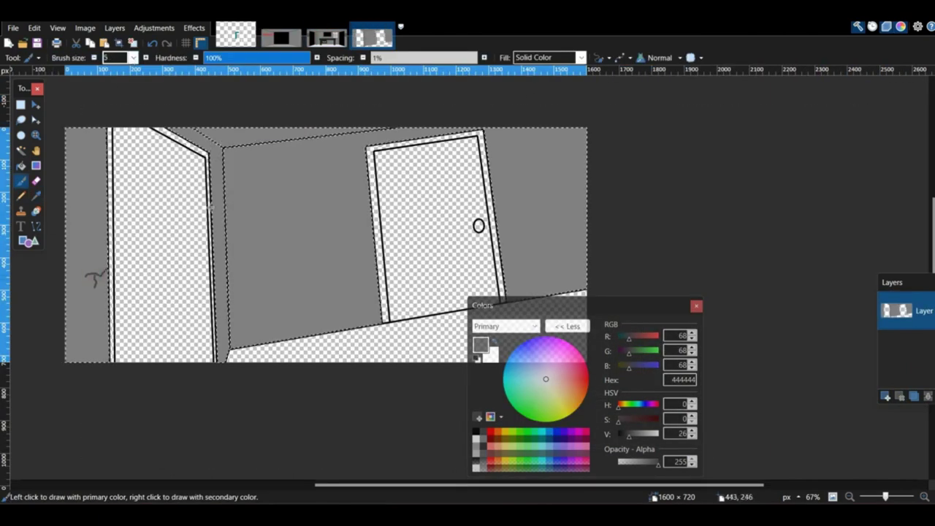
{"action": "scroll", "coordinate": [470, 278], "scroll_direction": "up", "scroll_amount": 3, "text": "ctrl"}
{"action": "middle_click_drag", "start_coordinate": [607, 220], "coordinate": [369, 296]}
{"action": "left_click_drag", "start_coordinate": [380, 298], "coordinate": [515, 331]}
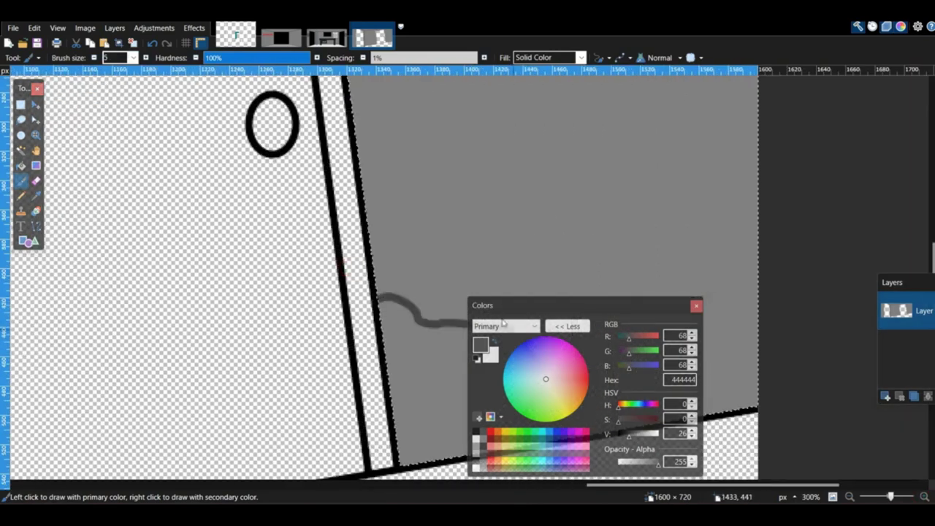
{"action": "middle_click_drag", "start_coordinate": [515, 331], "coordinate": [421, 257]}
{"action": "left_click_drag", "start_coordinate": [363, 247], "coordinate": [396, 214]}
{"action": "left_click_drag", "start_coordinate": [338, 256], "coordinate": [327, 284]}
{"action": "middle_click_drag", "start_coordinate": [629, 336], "coordinate": [510, 267]}
{"action": "left_click_drag", "start_coordinate": [515, 269], "coordinate": [475, 186]}
{"action": "scroll", "coordinate": [368, 227], "scroll_direction": "up", "scroll_amount": 7}
{"action": "left_click_drag", "start_coordinate": [336, 333], "coordinate": [395, 123]}
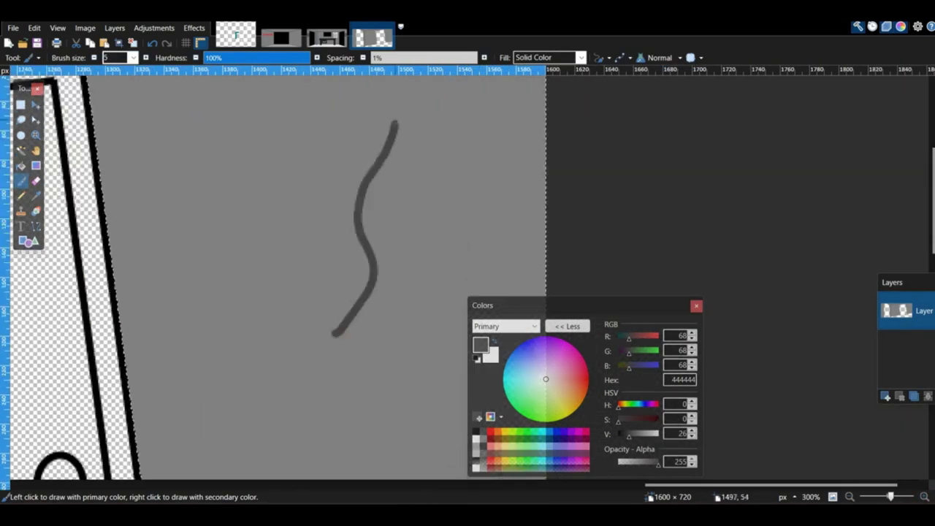
{"action": "left_click_drag", "start_coordinate": [366, 298], "coordinate": [388, 344]}
Step: Paint more thin dark gray cracks above the door frame and on the long wall left of the door
{"action": "middle_click_drag", "start_coordinate": [357, 259], "coordinate": [751, 451]}
{"action": "middle_click_drag", "start_coordinate": [270, 285], "coordinate": [550, 220]}
{"action": "mouse_move", "coordinate": [341, 197]}
{"action": "left_mouse_down"}
{"action": "mouse_move", "coordinate": [363, 228]}
{"action": "mouse_move", "coordinate": [391, 203]}
{"action": "left_mouse_up"}
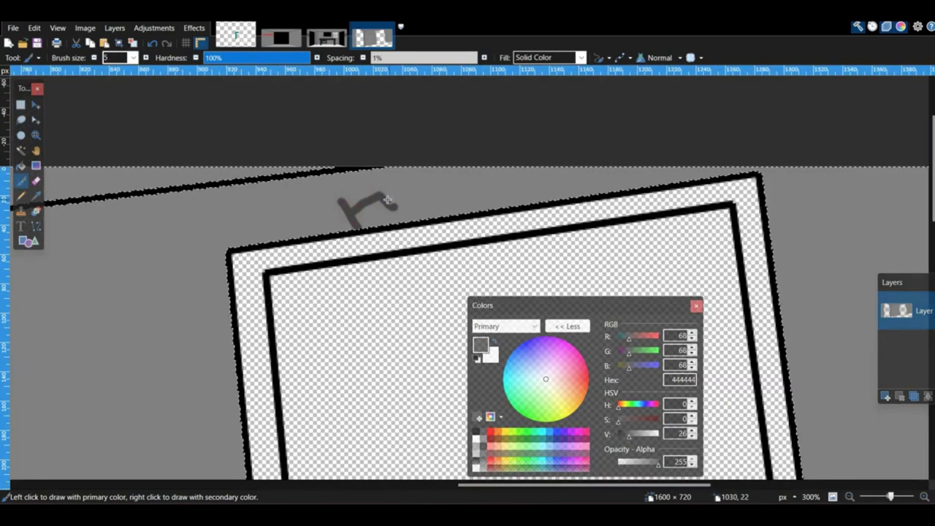
{"action": "middle_click_drag", "start_coordinate": [380, 241], "coordinate": [587, 183]}
{"action": "middle_click_drag", "start_coordinate": [283, 351], "coordinate": [621, 288]}
{"action": "scroll", "coordinate": [595, 275], "scroll_direction": "down", "scroll_amount": 5}
{"action": "left_click_drag", "start_coordinate": [310, 290], "coordinate": [407, 155]}
Step: Sample gray 5B5B5B from the finished room image and paint both door frames with it using a 300 px brush
{"action": "scroll", "coordinate": [404, 273], "scroll_direction": "down", "scroll_amount": 5, "text": "ctrl"}
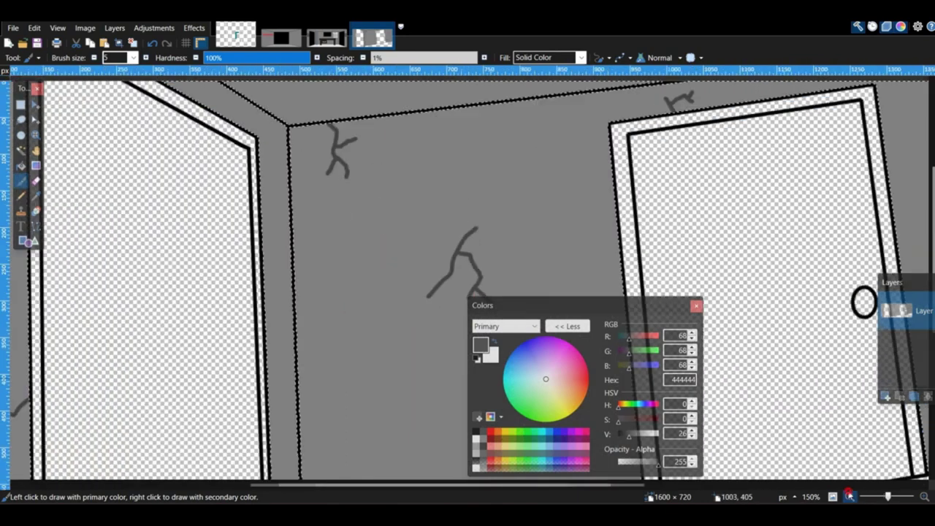
{"action": "left_click", "coordinate": [336, 40]}
{"action": "left_click", "coordinate": [36, 196]}
{"action": "left_click", "coordinate": [106, 219]}
{"action": "left_click", "coordinate": [381, 40]}
{"action": "left_click", "coordinate": [20, 151]}
{"action": "left_click", "coordinate": [62, 58]}
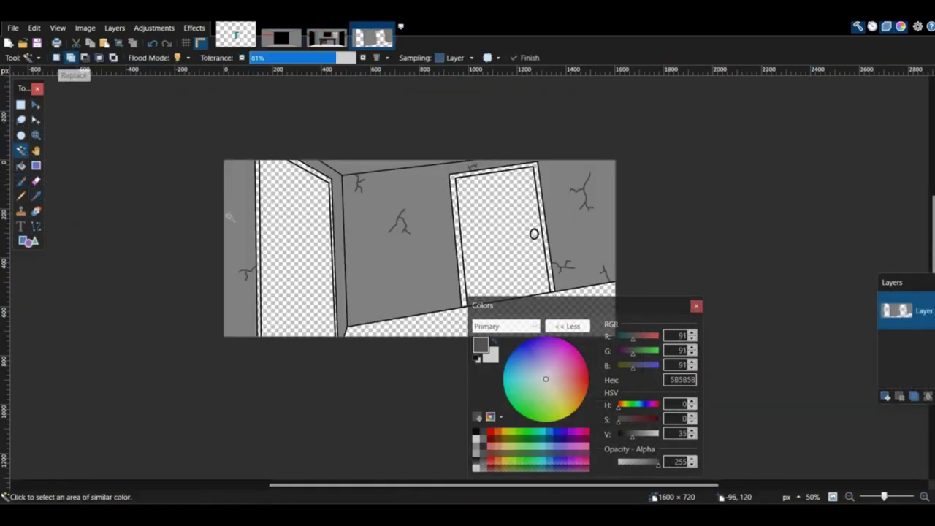
{"action": "left_click", "coordinate": [259, 208]}
{"action": "left_click", "coordinate": [310, 170]}
{"action": "left_click", "coordinate": [455, 188]}
{"action": "left_click", "coordinate": [20, 180]}
{"action": "double_click", "coordinate": [112, 58]}
{"action": "type", "text": "300"}
{"action": "key", "text": "ctrl+d"}
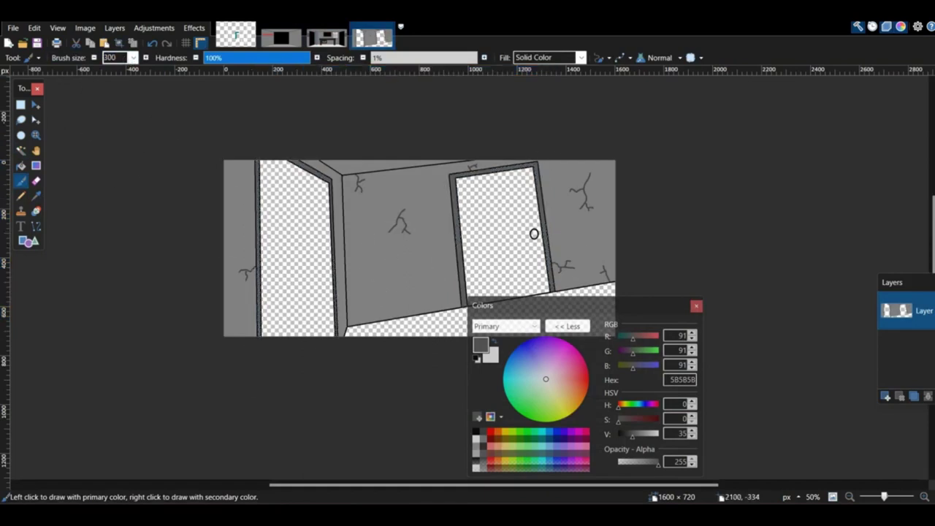
Step: Open another room image, sample its brown door colour and paint the long wall's door panel with it
{"action": "left_click", "coordinate": [23, 43]}
{"action": "left_click", "coordinate": [36, 196]}
{"action": "left_click", "coordinate": [117, 165]}
{"action": "left_click", "coordinate": [373, 38]}
{"action": "left_click", "coordinate": [21, 151]}
{"action": "left_click", "coordinate": [489, 228]}
{"action": "left_click", "coordinate": [20, 180]}
{"action": "mouse_move", "coordinate": [395, 205]}
{"action": "left_mouse_down"}
{"action": "mouse_move", "coordinate": [611, 157]}
{"action": "mouse_move", "coordinate": [380, 270]}
{"action": "left_mouse_up"}
{"action": "key", "text": "ctrl+d"}
Step: Select the interior of the left wall's doorway and paint it black
{"action": "left_click", "coordinate": [21, 151]}
{"action": "left_click", "coordinate": [290, 242]}
{"action": "left_click", "coordinate": [476, 431]}
{"action": "left_click", "coordinate": [21, 181]}
{"action": "mouse_move", "coordinate": [351, 319]}
{"action": "left_mouse_down"}
{"action": "mouse_move", "coordinate": [265, 182]}
{"action": "mouse_move", "coordinate": [307, 192]}
{"action": "left_mouse_up"}
{"action": "key", "text": "ctrl+d"}
Step: Sample cream FFE1A0 from the other room image and paint the inside of the door knob with it
{"action": "mouse_move", "coordinate": [466, 223]}
{"action": "middle_mouse_down"}
{"action": "mouse_move", "coordinate": [399, 211]}
{"action": "mouse_move", "coordinate": [404, 203]}
{"action": "middle_mouse_up"}
{"action": "left_click", "coordinate": [417, 38]}
{"action": "left_click", "coordinate": [36, 195]}
{"action": "left_click", "coordinate": [193, 290]}
{"action": "left_click", "coordinate": [374, 38]}
{"action": "left_click", "coordinate": [21, 181]}
{"action": "left_click", "coordinate": [20, 151]}
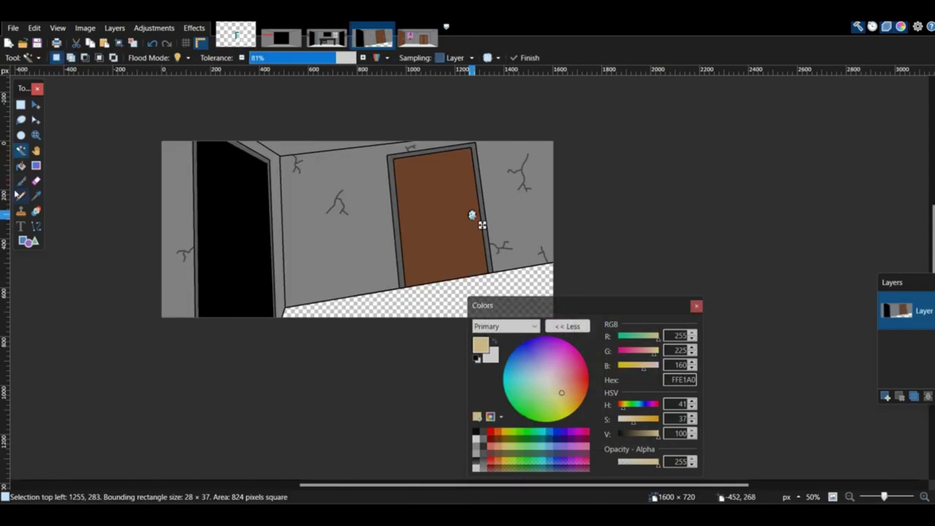
{"action": "left_click", "coordinate": [20, 180]}
{"action": "left_click", "coordinate": [472, 215]}
{"action": "key", "text": "ctrl+d"}
Step: Try painting a soft white highlight at alpha 128 around the door knob with a 750 px, 0% hardness brush
{"action": "left_click", "coordinate": [476, 468]}
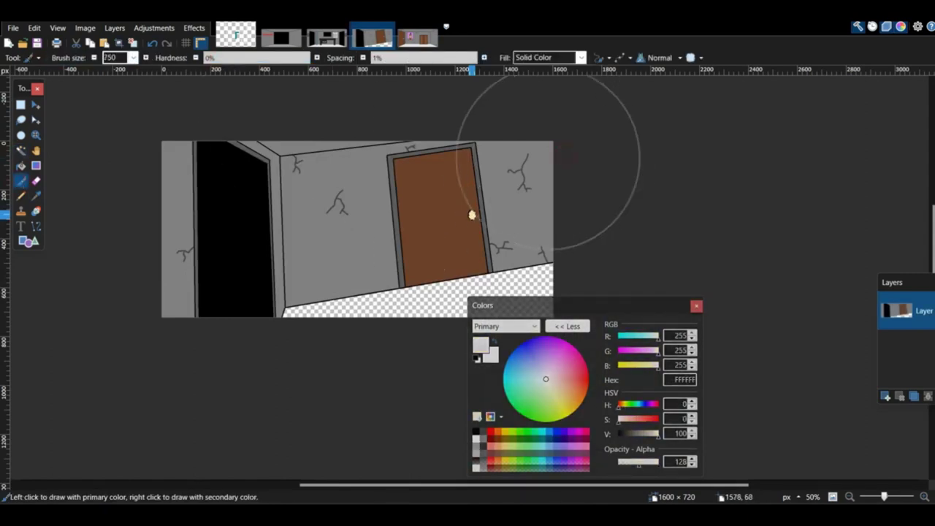
{"action": "key", "text": "ctrl+plus"}
{"action": "key", "text": "ctrl+plus"}
{"action": "key", "text": "ctrl+plus"}
{"action": "key", "text": "ctrl+plus"}
{"action": "key", "text": "ctrl+plus"}
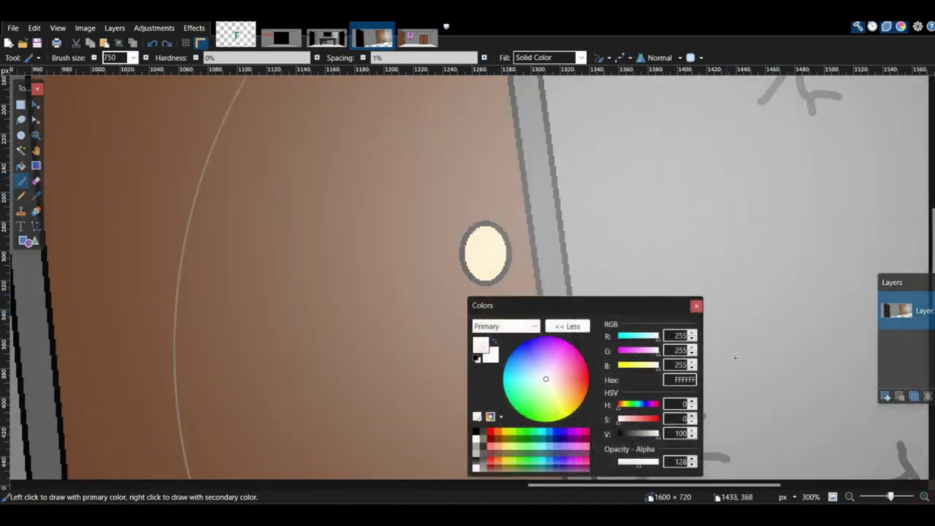
{"action": "scroll", "coordinate": [860, 419], "scroll_direction": "down", "scroll_amount": 2, "text": "ctrl"}
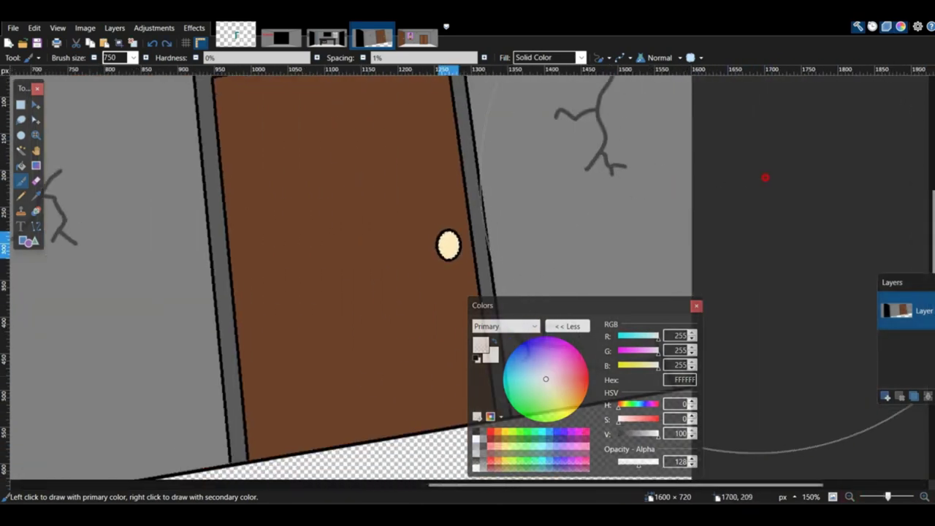
Step: Add a new layer above the room drawing and set the primary colour to dark brown 190B00
{"action": "scroll", "coordinate": [620, 111], "scroll_direction": "left", "scroll_amount": 4}
{"action": "scroll", "coordinate": [620, 111], "scroll_direction": "down", "scroll_amount": 2}
{"action": "scroll", "coordinate": [620, 111], "scroll_direction": "up", "scroll_amount": 4}
{"action": "left_click", "coordinate": [886, 396]}
{"action": "left_click", "coordinate": [584, 398]}
{"action": "left_click", "coordinate": [624, 436]}
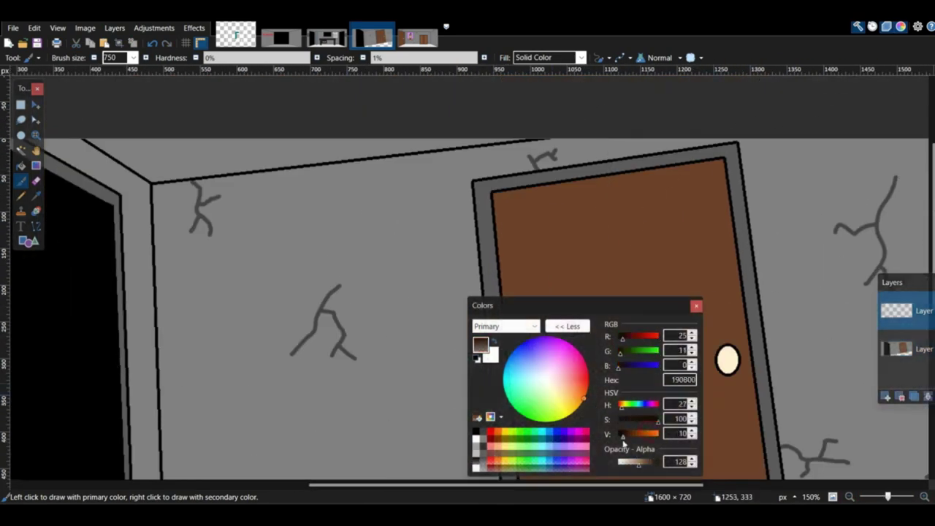
Step: Write RUN WHILE YOU CAN on the long wall in dark red 7C1400, using the Carnage Movie Poster font at size 36
{"action": "left_click", "coordinate": [491, 440]}
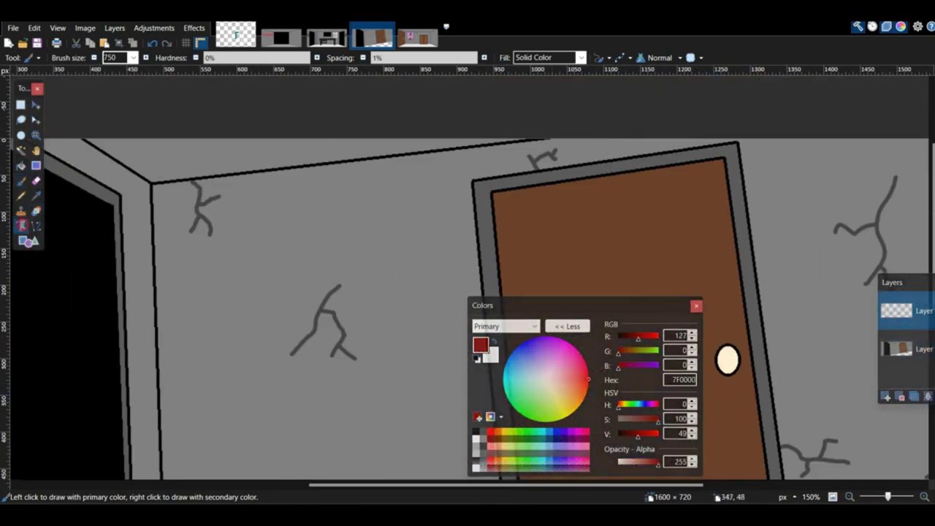
{"action": "left_click", "coordinate": [21, 226]}
{"action": "left_click", "coordinate": [589, 387]}
{"action": "left_click", "coordinate": [151, 58]}
{"action": "scroll", "coordinate": [172, 272], "scroll_direction": "up", "scroll_amount": 6}
{"action": "scroll", "coordinate": [173, 276], "scroll_direction": "down", "scroll_amount": 1}
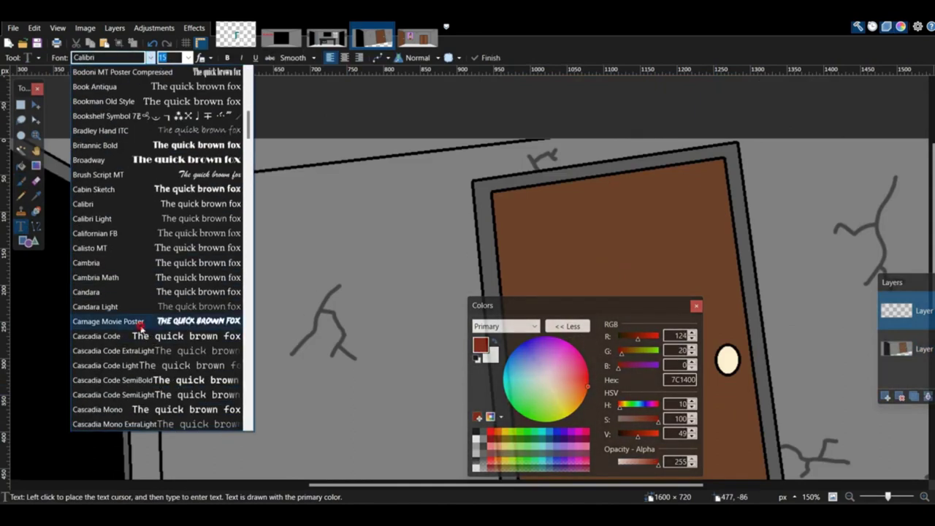
{"action": "left_click", "coordinate": [139, 322]}
{"action": "key", "text": "ctrl+minus"}
{"action": "key", "text": "ctrl+minus"}
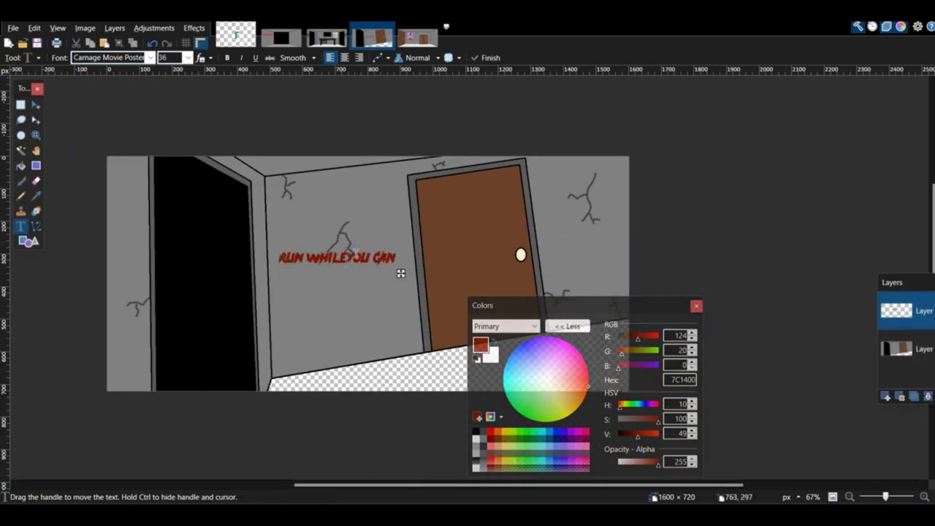
Step: Reposition the RUN WHILE YOU CAN text on the long wall and set its size to 55
{"action": "left_click_drag", "start_coordinate": [445, 280], "coordinate": [464, 263]}
{"action": "left_click", "coordinate": [188, 58]}
{"action": "left_click", "coordinate": [173, 176]}
{"action": "double_click", "coordinate": [165, 58]}
{"action": "type", "text": "55"}
Step: Select part of the wall text and move it so that YOU CAN sits on a second line below RUN WHILE
{"action": "left_click", "coordinate": [20, 105]}
{"action": "left_click_drag", "start_coordinate": [271, 224], "coordinate": [468, 263]}
{"action": "key", "text": "m"}
{"action": "left_click_drag", "start_coordinate": [374, 206], "coordinate": [368, 205]}
{"action": "mouse_move", "coordinate": [416, 235]}
{"action": "left_mouse_down"}
{"action": "mouse_move", "coordinate": [431, 223]}
{"action": "mouse_move", "coordinate": [388, 197]}
{"action": "left_mouse_up"}
{"action": "key", "text": "ctrl+d"}
Step: Lasso the wall text, tilt it to follow the wall's perspective and position it between the doorway and the brown door
{"action": "left_click", "coordinate": [20, 120]}
{"action": "scroll", "coordinate": [589, 305], "scroll_direction": "up", "scroll_amount": 3, "text": "ctrl"}
{"action": "scroll", "coordinate": [589, 305], "scroll_direction": "down", "scroll_amount": 3, "text": "ctrl"}
{"action": "scroll", "coordinate": [401, 236], "scroll_direction": "up", "scroll_amount": 3, "text": "ctrl"}
{"action": "left_click_drag", "start_coordinate": [381, 148], "coordinate": [431, 269]}
{"action": "left_click", "coordinate": [35, 105]}
{"action": "left_click_drag", "start_coordinate": [504, 161], "coordinate": [90, 391]}
{"action": "middle_click_drag", "start_coordinate": [92, 391], "coordinate": [307, 336]}
{"action": "mouse_move", "coordinate": [366, 343]}
{"action": "left_mouse_down"}
{"action": "mouse_move", "coordinate": [335, 301]}
{"action": "mouse_move", "coordinate": [347, 299]}
{"action": "left_mouse_up"}
{"action": "key", "text": "ctrl+d"}
{"action": "scroll", "coordinate": [369, 247], "scroll_direction": "down", "scroll_amount": 2, "text": "ctrl"}
Step: Fade the red wall text with a 750 px, 0% hardness eraser at alpha 35
{"action": "left_click", "coordinate": [36, 180]}
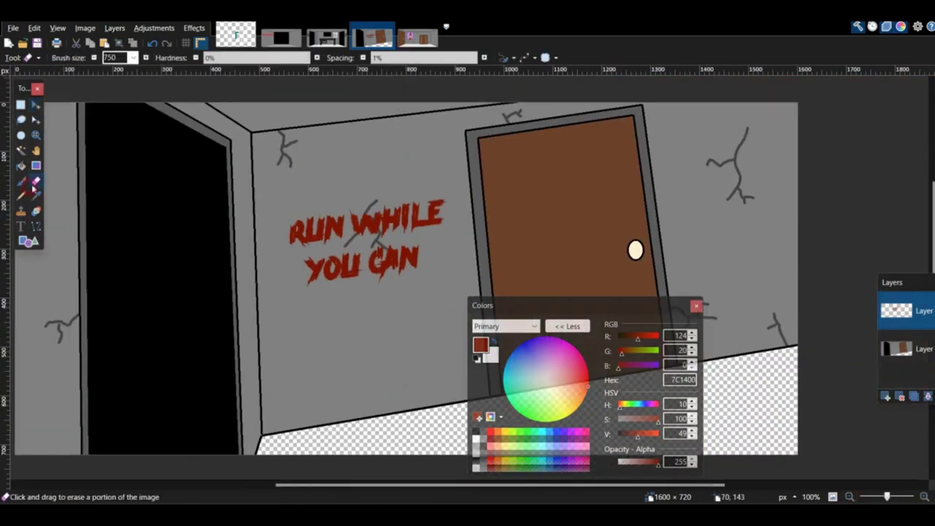
{"action": "left_click", "coordinate": [624, 462]}
{"action": "left_click_drag", "start_coordinate": [217, 272], "coordinate": [505, 228]}
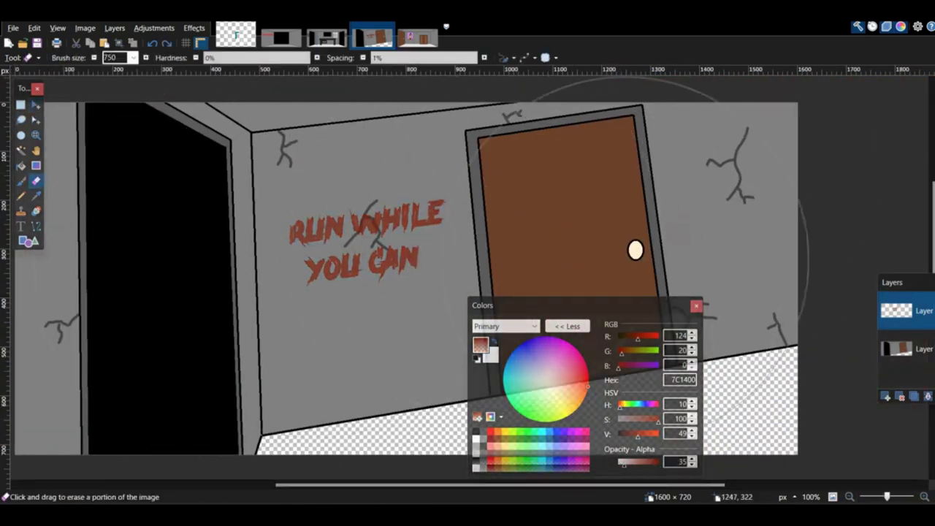
{"action": "left_click", "coordinate": [498, 432]}
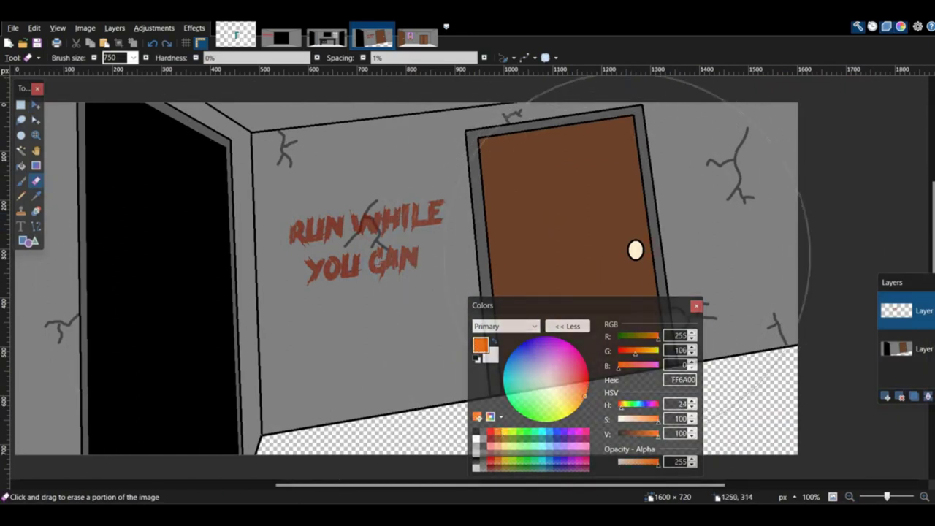
{"action": "scroll", "coordinate": [453, 252], "scroll_direction": "down", "scroll_amount": 1, "text": "ctrl"}
{"action": "scroll", "coordinate": [121, 57], "scroll_direction": "down", "scroll_amount": 1}
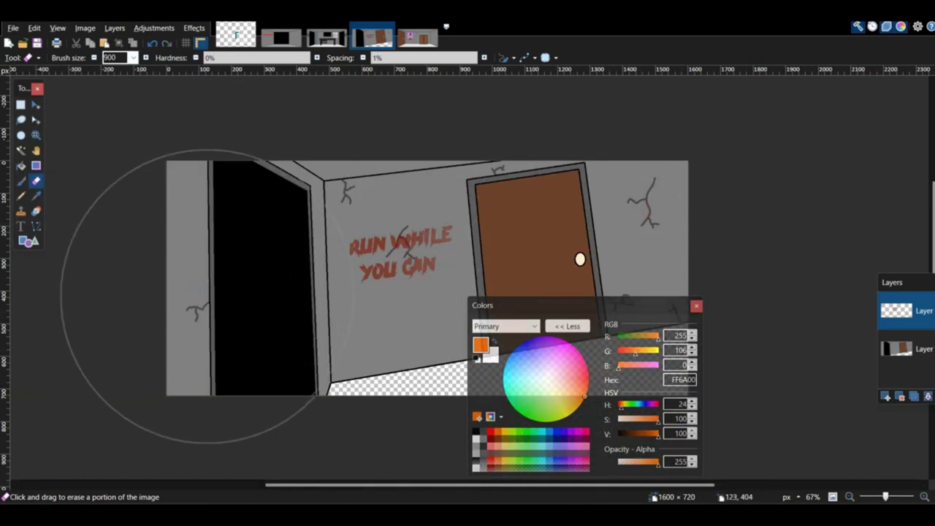
Step: Sample the light gray floor colour E8E8E8 from the other room image and return to the cracked room
{"action": "left_click", "coordinate": [401, 44]}
{"action": "left_click", "coordinate": [413, 39]}
{"action": "key", "text": "k"}
{"action": "left_click", "coordinate": [272, 413]}
{"action": "left_click", "coordinate": [380, 39]}
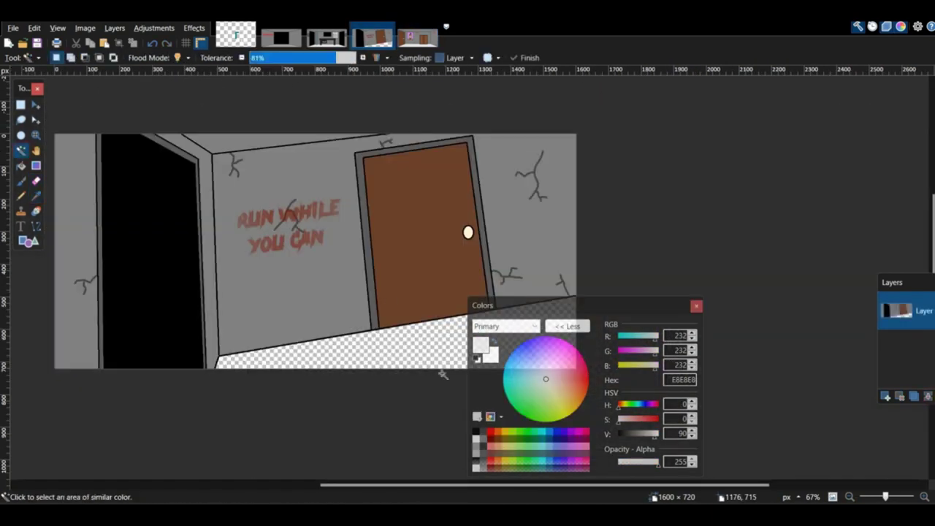
Step: Select the transparent floor area and paint it solid E8E8E8 with a 100% hardness brush
{"action": "left_click", "coordinate": [416, 359]}
{"action": "middle_click_drag", "start_coordinate": [408, 368], "coordinate": [330, 349]}
{"action": "key", "text": "b"}
{"action": "left_click_drag", "start_coordinate": [219, 329], "coordinate": [482, 314]}
{"action": "left_click_drag", "start_coordinate": [256, 58], "coordinate": [313, 58]}
{"action": "left_click_drag", "start_coordinate": [497, 307], "coordinate": [174, 344]}
{"action": "key", "text": "ctrl+d"}
Step: Sample the tile line gray CECECE from the other room's floor and return to the cracked room
{"action": "left_click", "coordinate": [415, 39]}
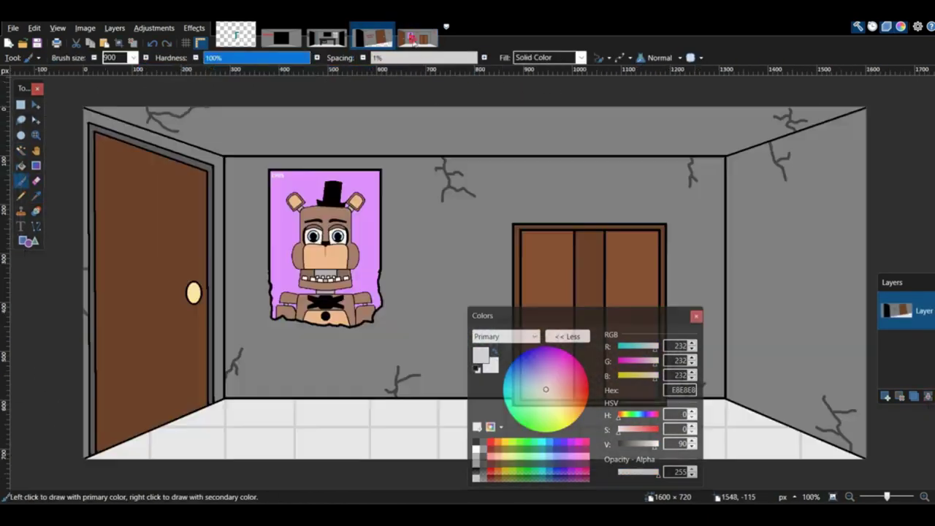
{"action": "key", "text": "k"}
{"action": "left_click", "coordinate": [228, 412]}
{"action": "left_click", "coordinate": [376, 40]}
Step: Select the floor area and draw 5 px CECECE tile lines across it in both directions
{"action": "left_click", "coordinate": [36, 228]}
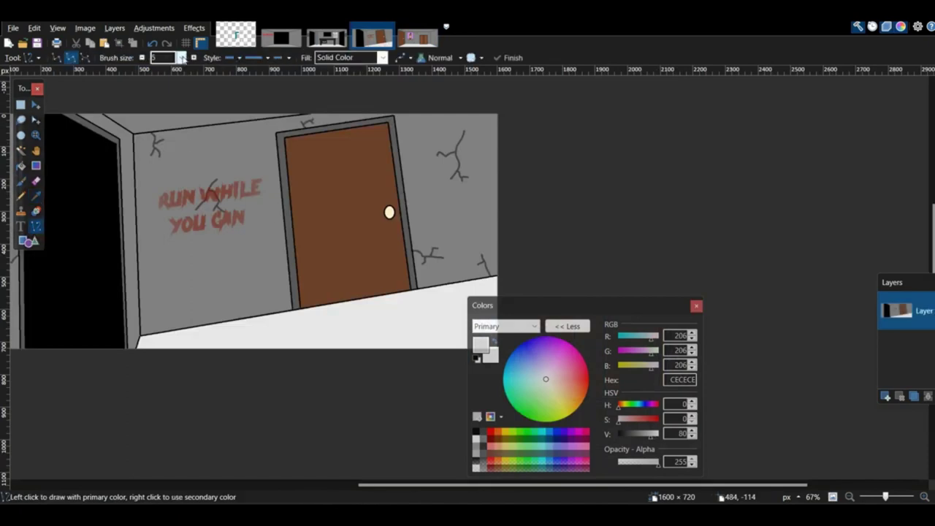
{"action": "left_click", "coordinate": [21, 151]}
{"action": "left_click", "coordinate": [212, 335]}
{"action": "left_click", "coordinate": [35, 226]}
{"action": "scroll", "coordinate": [467, 219], "scroll_direction": "down", "scroll_amount": 2}
{"action": "left_click_drag", "start_coordinate": [529, 190], "coordinate": [168, 256]}
{"action": "key", "text": "Return"}
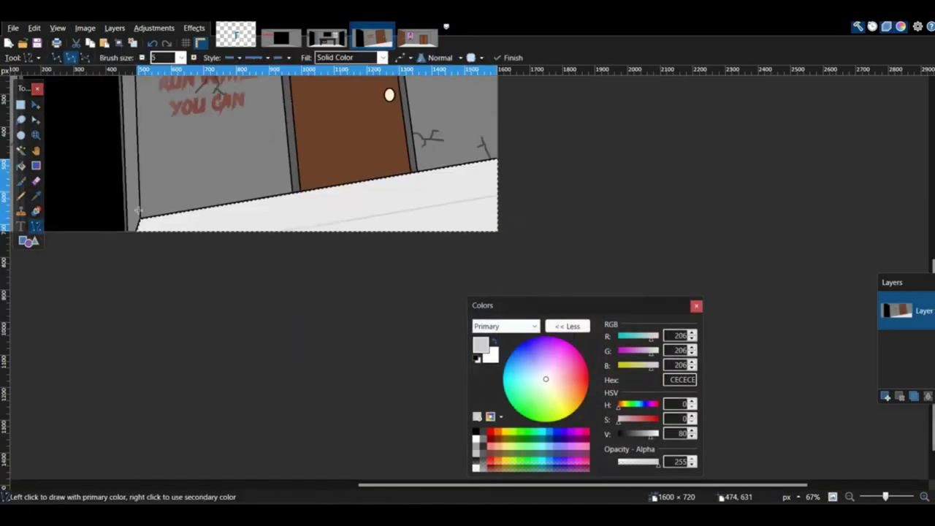
{"action": "left_click_drag", "start_coordinate": [293, 172], "coordinate": [310, 285]}
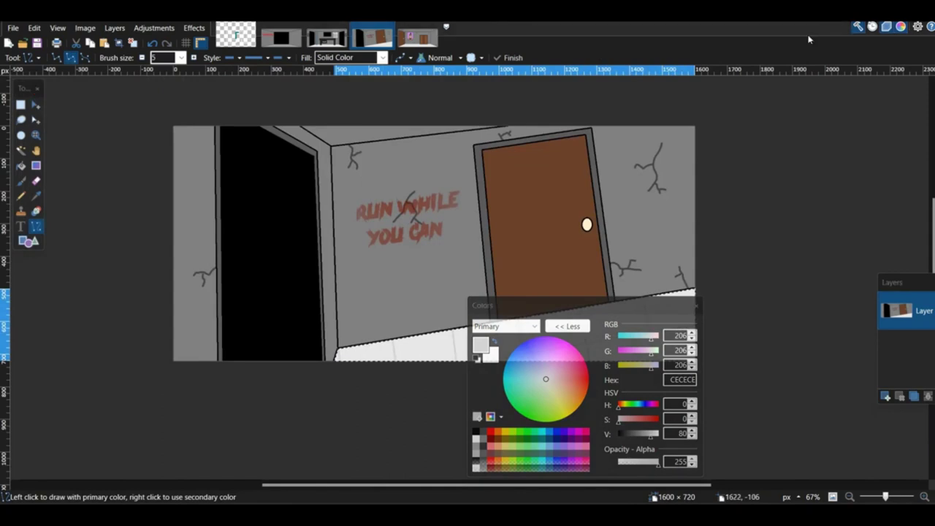
{"action": "scroll", "coordinate": [849, 350], "scroll_direction": "up", "scroll_amount": 1, "text": "ctrl"}
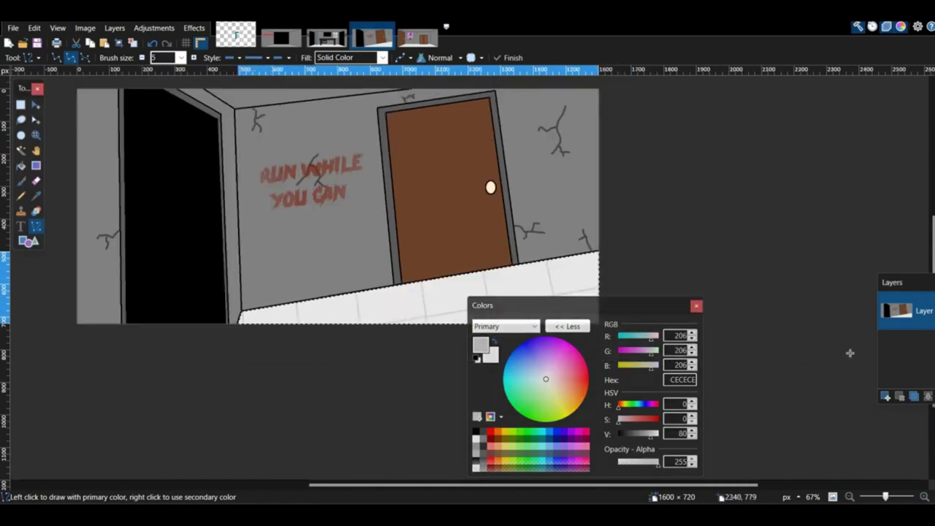
Step: Add a layer above the room drawing and darken the whole room with translucent black
{"action": "key", "text": "b"}
{"action": "scroll", "coordinate": [144, 86], "scroll_direction": "down", "scroll_amount": 2}
{"action": "scroll", "coordinate": [72, 380], "scroll_direction": "up", "scroll_amount": 3}
{"action": "mouse_move", "coordinate": [73, 379]}
{"action": "left_mouse_down"}
{"action": "mouse_move", "coordinate": [90, 225]}
{"action": "mouse_move", "coordinate": [439, 159]}
{"action": "mouse_move", "coordinate": [563, 358]}
{"action": "left_mouse_up"}
{"action": "scroll", "coordinate": [456, 382], "scroll_direction": "down", "scroll_amount": 1}
Step: Darken the room's edges with black at alpha 255, using a 1000 px, 0% hardness brush
{"action": "left_click_drag", "start_coordinate": [638, 463], "coordinate": [658, 463]}
{"action": "left_click", "coordinate": [134, 58]}
{"action": "left_click", "coordinate": [205, 59]}
{"action": "left_click", "coordinate": [850, 498]}
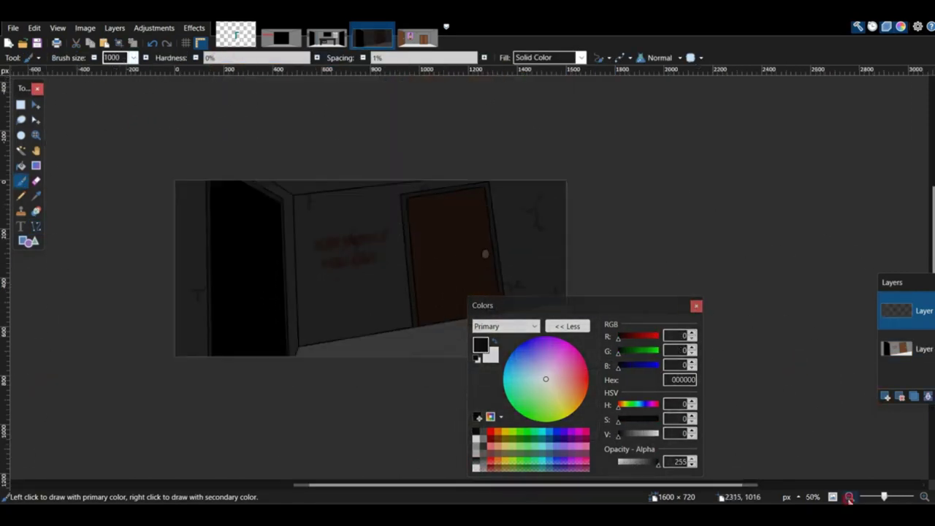
{"action": "left_click", "coordinate": [850, 498]}
{"action": "mouse_move", "coordinate": [215, 336]}
{"action": "left_mouse_down"}
{"action": "mouse_move", "coordinate": [417, 359]}
{"action": "mouse_move", "coordinate": [482, 129]}
{"action": "left_mouse_up"}
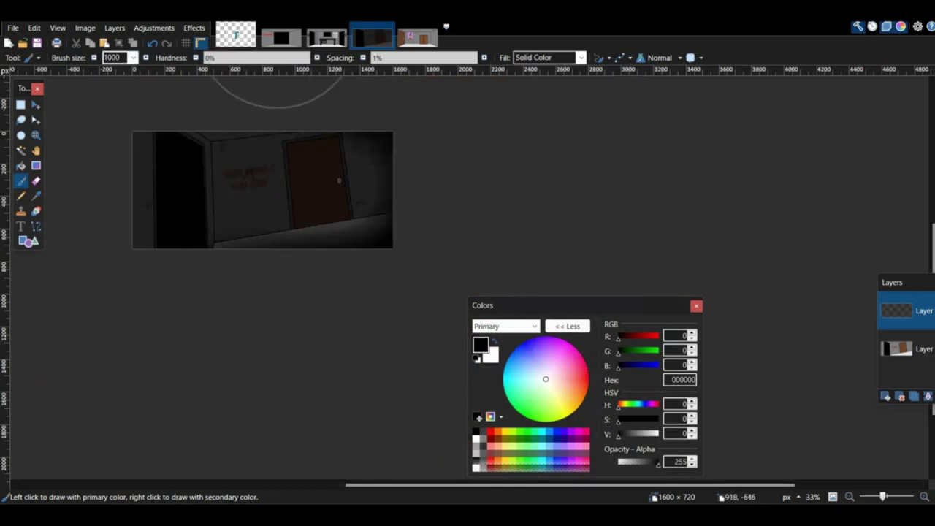
{"action": "key", "text": "ctrl+z"}
{"action": "left_click_drag", "start_coordinate": [90, 94], "coordinate": [287, 53]}
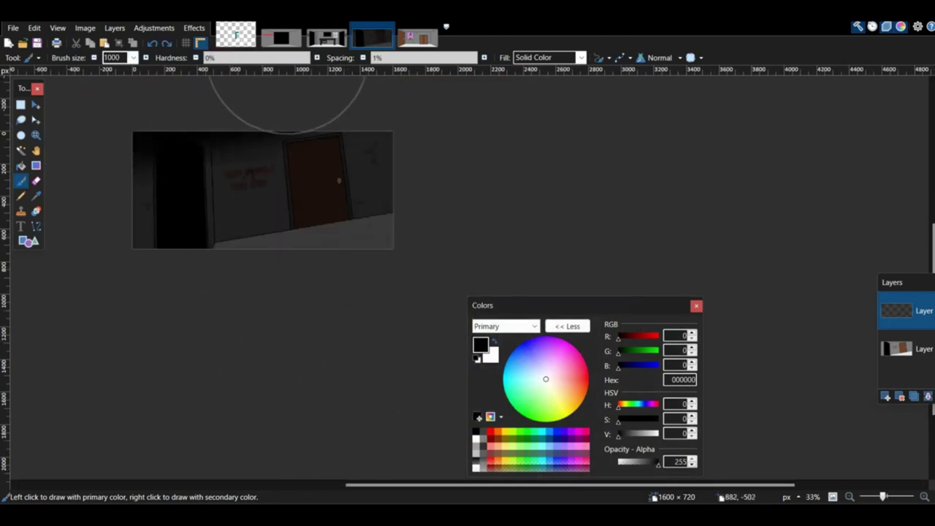
Step: Copy the entire black shading layer and paste it into a new image
{"action": "mouse_move", "coordinate": [184, 332]}
{"action": "middle_mouse_down"}
{"action": "mouse_move", "coordinate": [198, 334]}
{"action": "mouse_move", "coordinate": [272, 446]}
{"action": "middle_mouse_up"}
{"action": "left_click", "coordinate": [925, 498]}
{"action": "left_click", "coordinate": [924, 497]}
{"action": "left_click", "coordinate": [924, 498]}
{"action": "middle_click_drag", "start_coordinate": [438, 248], "coordinate": [699, 133]}
{"action": "left_click", "coordinate": [20, 104]}
{"action": "mouse_move", "coordinate": [811, 443]}
{"action": "left_mouse_down"}
{"action": "mouse_move", "coordinate": [39, 83]}
{"action": "mouse_move", "coordinate": [10, 274]}
{"action": "left_mouse_up"}
{"action": "key", "text": "ctrl+c"}
{"action": "left_click", "coordinate": [9, 43]}
{"action": "left_click", "coordinate": [467, 334]}
{"action": "key", "text": "ctrl+v"}
Step: Save the darkened room image under the file name Hello with the default bit depth settings, flattening its layers
{"action": "left_click", "coordinate": [372, 37]}
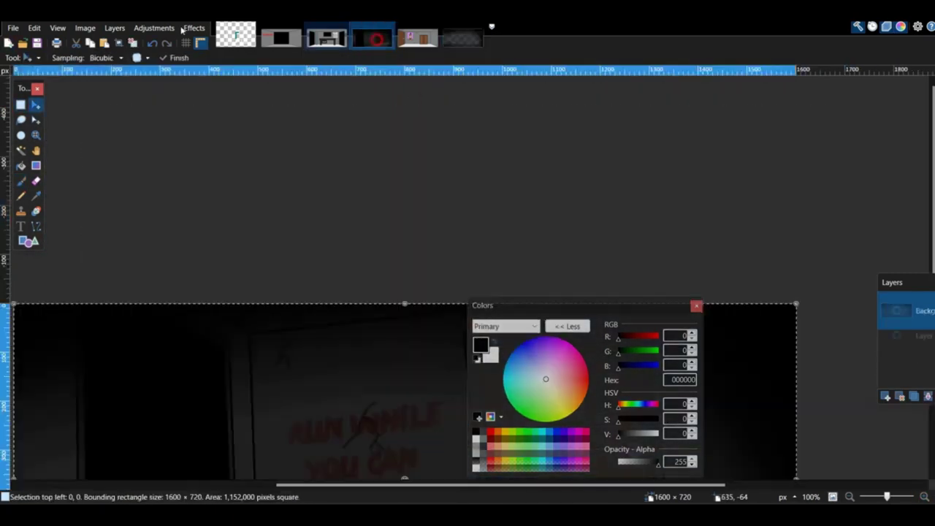
{"action": "key", "text": "ctrl+d"}
{"action": "left_click", "coordinate": [13, 28]}
{"action": "left_click", "coordinate": [93, 124]}
{"action": "left_click", "coordinate": [95, 453]}
{"action": "left_click", "coordinate": [94, 343]}
{"action": "left_click", "coordinate": [122, 436]}
{"action": "type", "text": "Hello"}
{"action": "key", "text": "Return"}
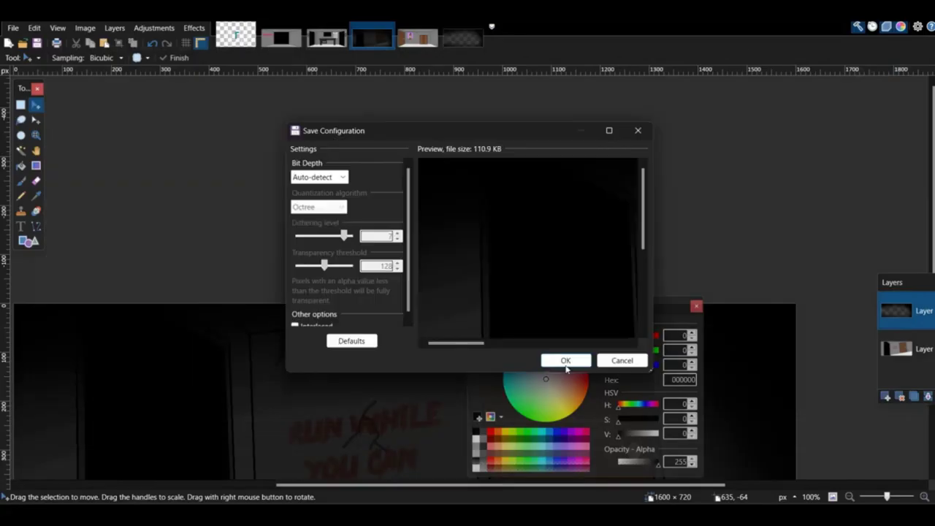
{"action": "left_click", "coordinate": [566, 363]}
{"action": "left_click", "coordinate": [471, 310]}
Step: Save the separate black shading image with auto-detected bit depth
{"action": "left_click", "coordinate": [453, 41]}
{"action": "key", "text": "ctrl+s"}
{"action": "key", "text": "Return"}
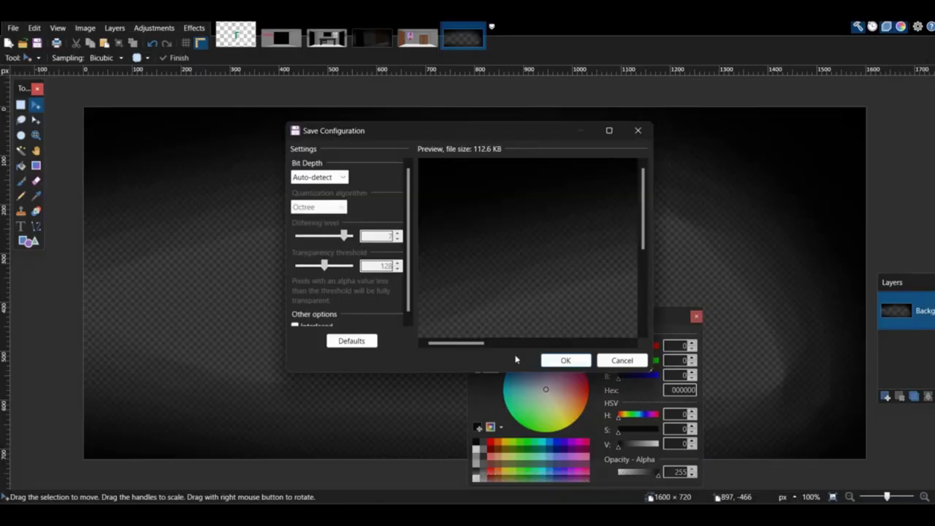
{"action": "key", "text": "Return"}
Step: Close the black doorway image, the darkened room image and the shading image
{"action": "left_click", "coordinate": [18, 109]}
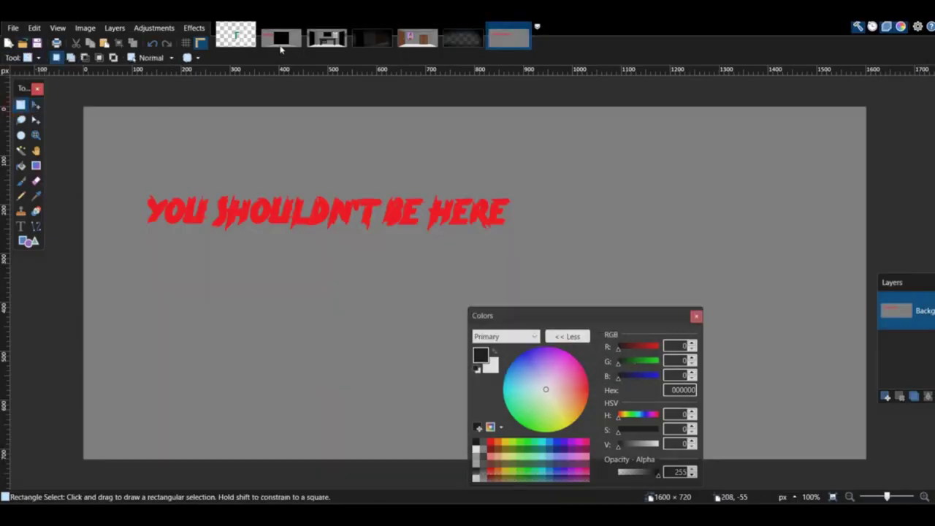
{"action": "right_click", "coordinate": [281, 45]}
{"action": "left_click", "coordinate": [307, 132]}
{"action": "right_click", "coordinate": [325, 40]}
{"action": "left_click", "coordinate": [351, 129]}
{"action": "right_click", "coordinate": [314, 40]}
{"action": "key", "text": "Escape"}
{"action": "right_click", "coordinate": [371, 38]}
{"action": "left_click", "coordinate": [401, 129]}
{"action": "left_click", "coordinate": [428, 292]}
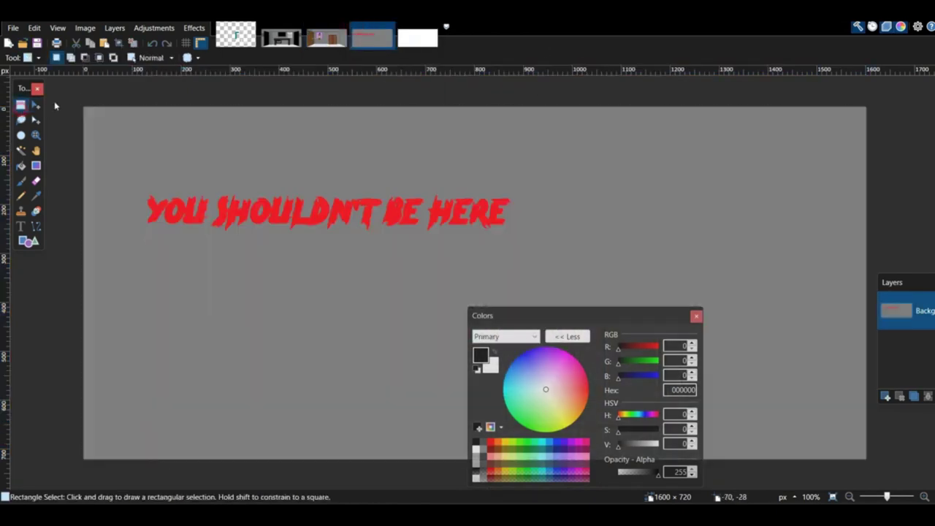
Step: In the new room image, draw a 5 px black rectangle for the back wall on Layer 2
{"action": "left_click", "coordinate": [417, 38]}
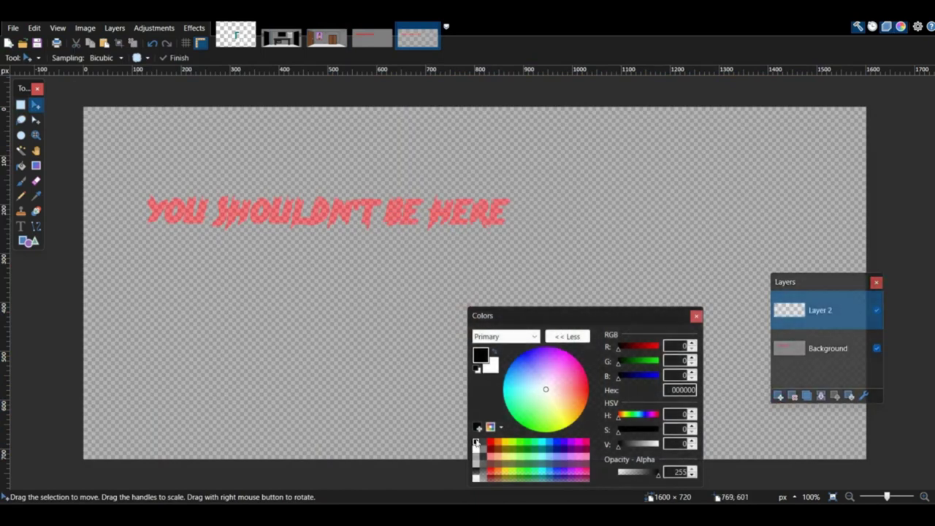
{"action": "key", "text": "o"}
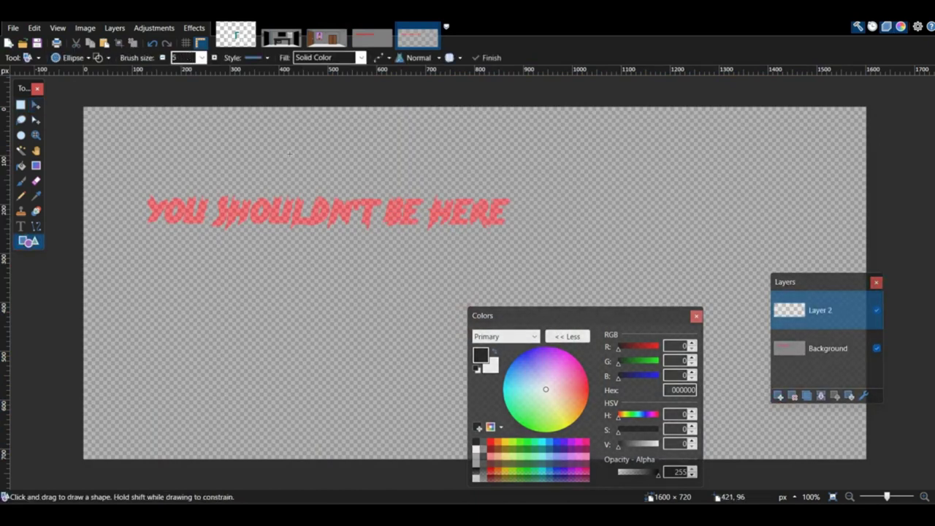
{"action": "key", "text": "ctrl+z"}
{"action": "left_click", "coordinate": [81, 58]}
{"action": "left_click", "coordinate": [61, 86]}
{"action": "mouse_move", "coordinate": [310, 142]}
{"action": "left_mouse_down"}
{"action": "mouse_move", "coordinate": [659, 507]}
{"action": "mouse_move", "coordinate": [677, 417]}
{"action": "mouse_move", "coordinate": [713, 416]}
{"action": "left_mouse_up"}
{"action": "mouse_move", "coordinate": [524, 235]}
{"action": "left_mouse_down"}
{"action": "mouse_move", "coordinate": [471, 234]}
{"action": "mouse_move", "coordinate": [485, 238]}
{"action": "left_mouse_up"}
{"action": "left_click", "coordinate": [36, 226]}
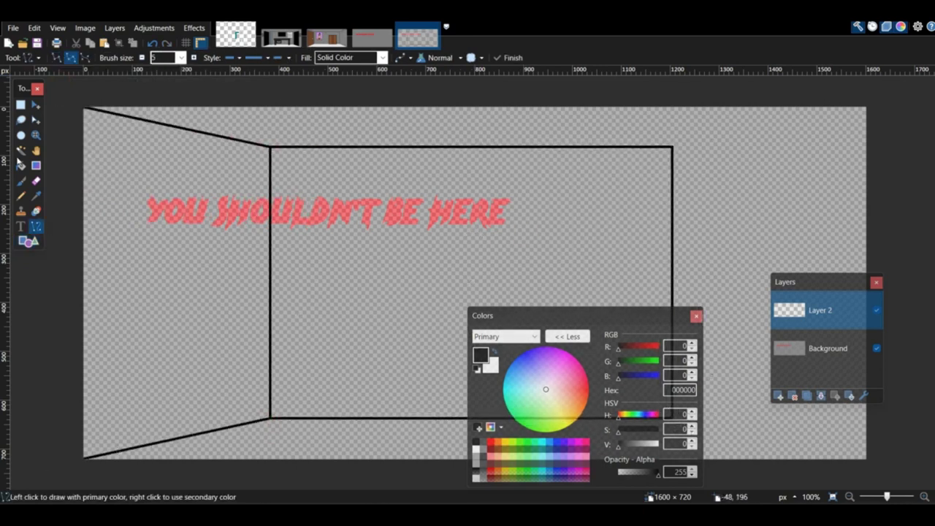
Step: Copy the left wall's perspective lines onto a new layer and flip that layer horizontally to form the right wall
{"action": "left_click", "coordinate": [20, 105]}
{"action": "left_click_drag", "start_coordinate": [73, 99], "coordinate": [311, 502]}
{"action": "key", "text": "ctrl+c"}
{"action": "left_click", "coordinate": [828, 348]}
{"action": "left_click", "coordinate": [779, 395]}
{"action": "key", "text": "ctrl+v"}
{"action": "left_click", "coordinate": [115, 28]}
{"action": "left_click", "coordinate": [142, 138]}
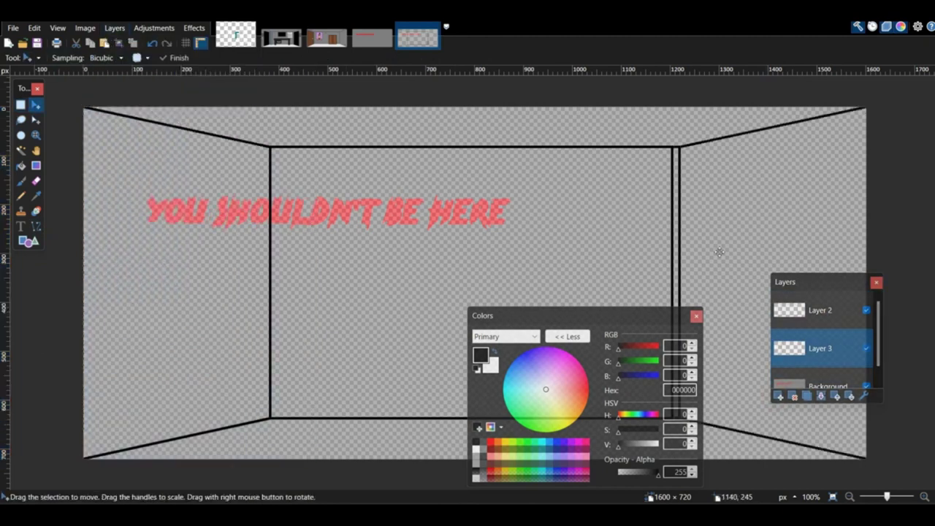
Step: Erase the back wall's duplicate right edge with a 30 px eraser and merge the line layers into Layer 3
{"action": "left_click", "coordinate": [820, 310]}
{"action": "left_click", "coordinate": [821, 395]}
{"action": "key", "text": "ctrl+z"}
{"action": "left_click", "coordinate": [36, 180]}
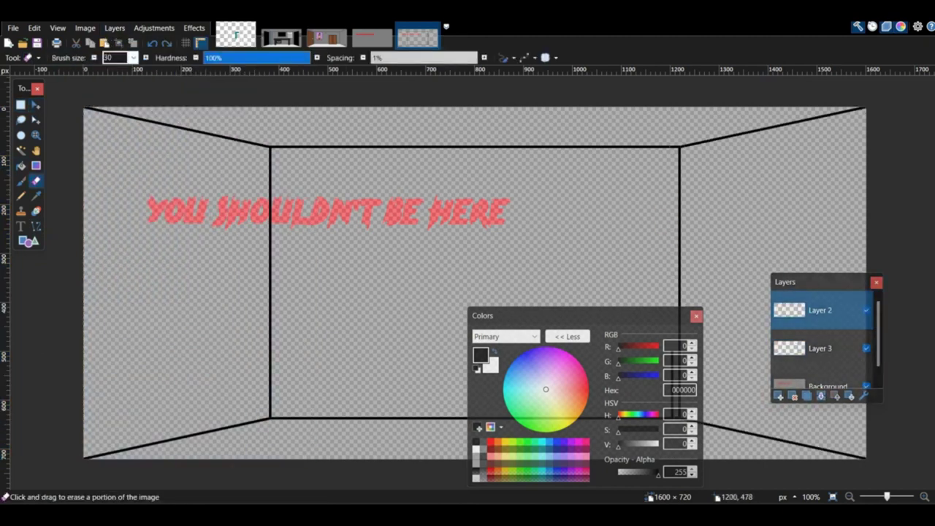
{"action": "left_click_drag", "start_coordinate": [585, 315], "coordinate": [336, 345]}
{"action": "left_click_drag", "start_coordinate": [672, 342], "coordinate": [672, 367]}
{"action": "key", "text": "ctrl+shift+Delete"}
Step: Draw a table with a long rectangular top and a 41 × 206 px leg, duplicating the leg under the other end
{"action": "left_click", "coordinate": [28, 241]}
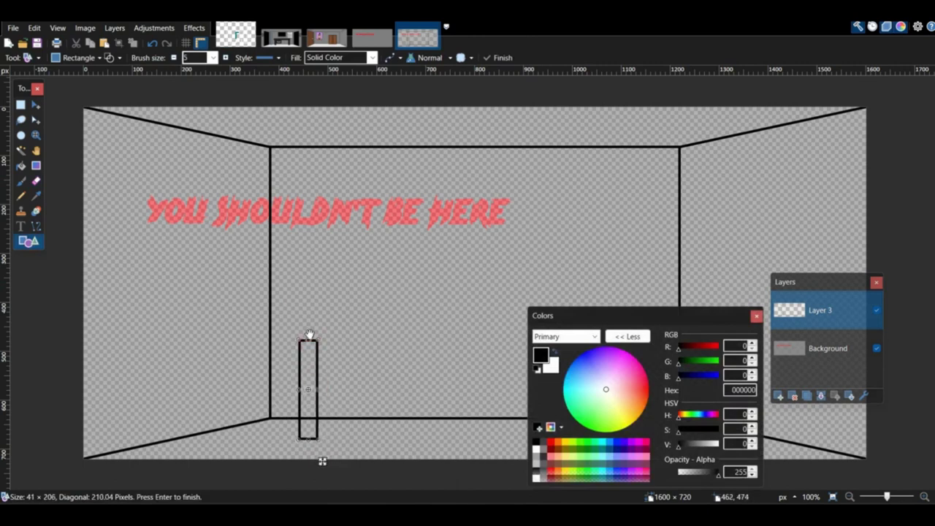
{"action": "left_click_drag", "start_coordinate": [529, 338], "coordinate": [557, 342]}
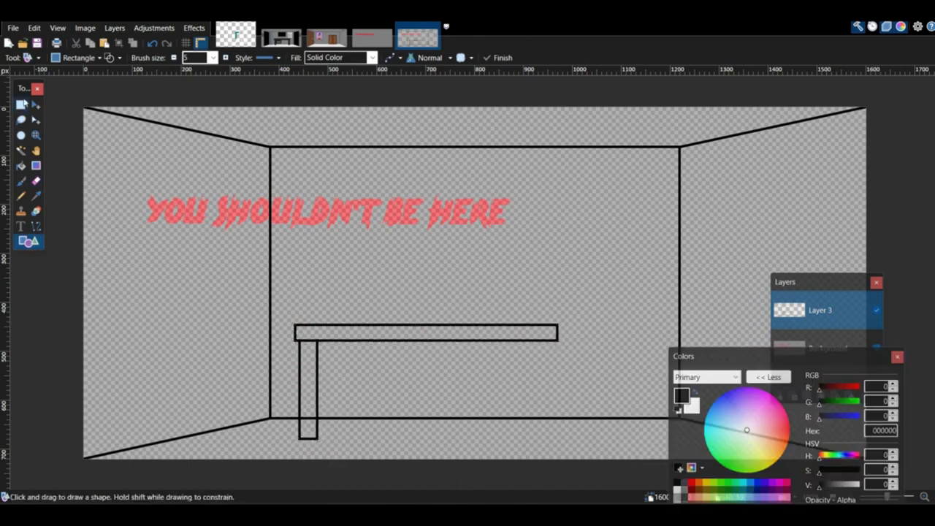
{"action": "key", "text": "s"}
{"action": "left_click_drag", "start_coordinate": [298, 336], "coordinate": [325, 446]}
{"action": "key", "text": "m"}
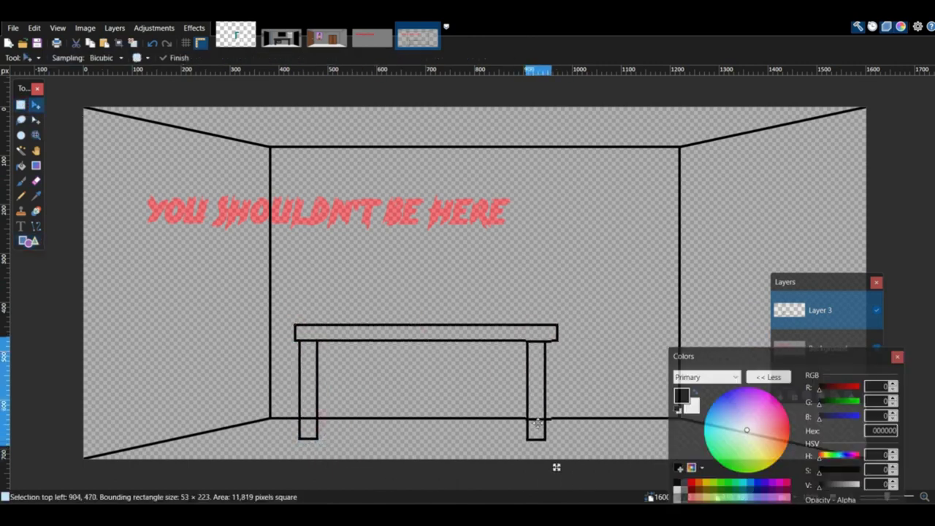
{"action": "key", "text": "ctrl+d"}
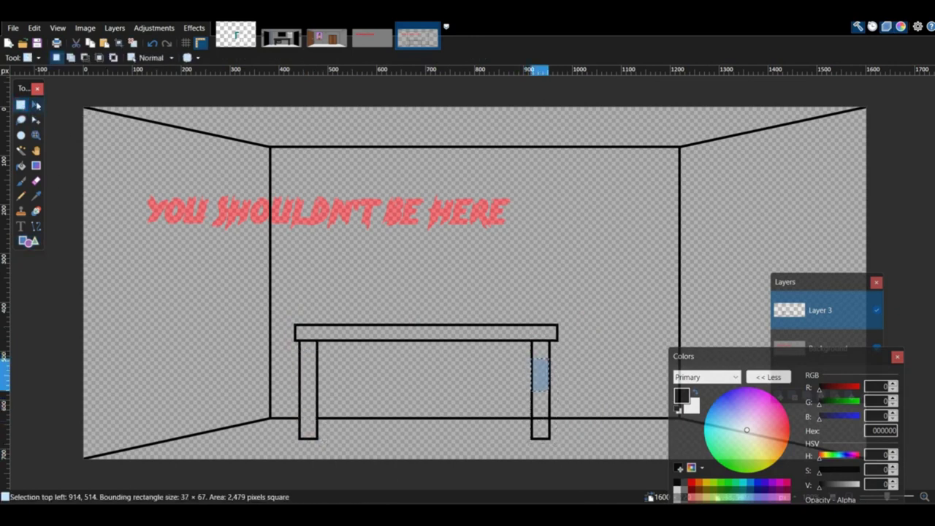
Step: Draw a crate outline of two nested rectangles over the back wall's lower right corner, the inner one about 180 × 190 px
{"action": "left_click", "coordinate": [22, 157]}
{"action": "left_click_drag", "start_coordinate": [746, 359], "coordinate": [786, 432]}
{"action": "left_click", "coordinate": [35, 227]}
{"action": "left_click", "coordinate": [31, 240]}
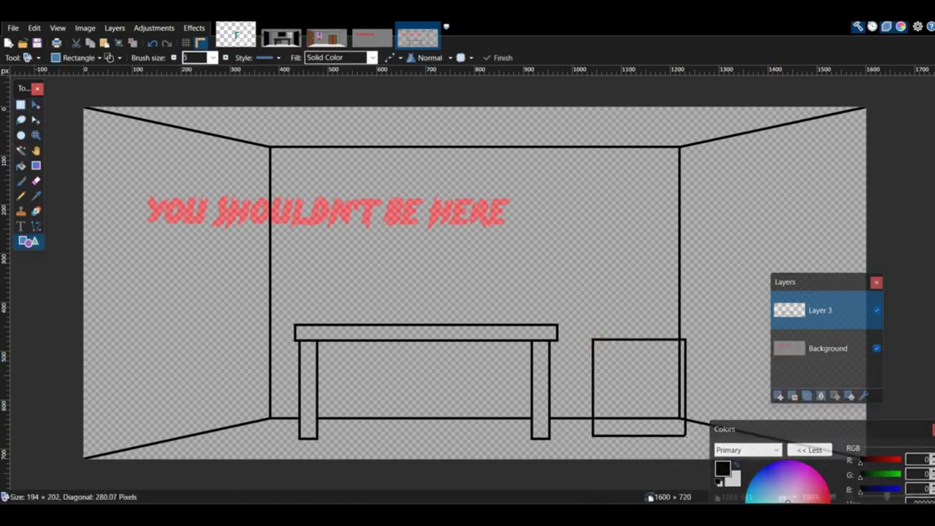
{"action": "left_click_drag", "start_coordinate": [685, 408], "coordinate": [695, 413]}
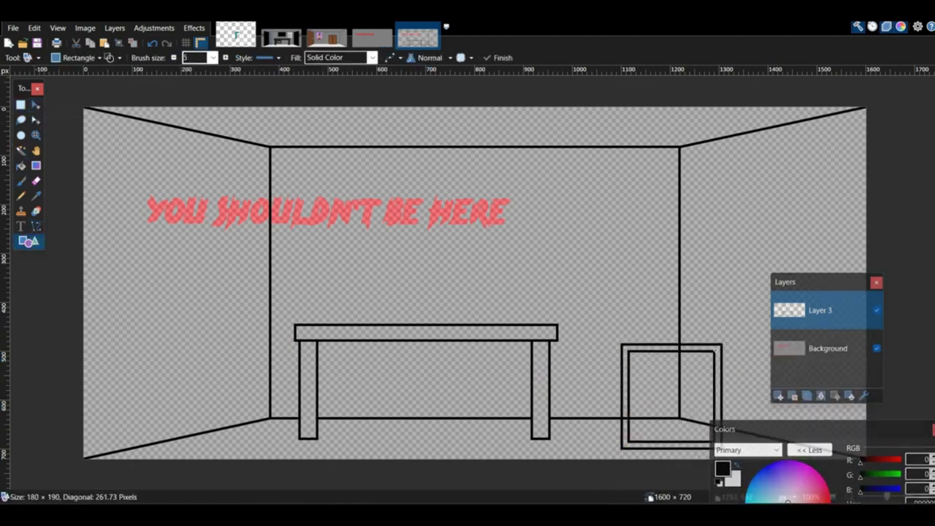
Step: Add a 58 × 188 px vertical plank rectangle in the middle of the crate
{"action": "left_click_drag", "start_coordinate": [859, 430], "coordinate": [449, 287]}
{"action": "scroll", "coordinate": [510, 301], "scroll_direction": "up", "scroll_amount": 2, "text": "ctrl"}
{"action": "middle_click_drag", "start_coordinate": [478, 230], "coordinate": [426, 139]}
{"action": "left_click_drag", "start_coordinate": [428, 141], "coordinate": [510, 414]}
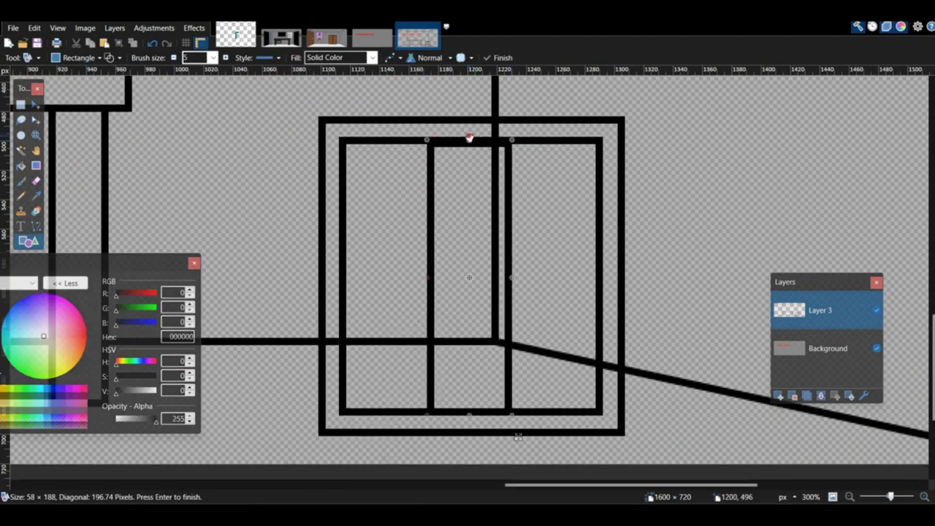
Step: Clear the wall and floor lines that cross the inside of the crate
{"action": "left_click", "coordinate": [21, 105]}
{"action": "left_click_drag", "start_coordinate": [454, 175], "coordinate": [505, 225]}
{"action": "left_click", "coordinate": [36, 104]}
{"action": "left_click_drag", "start_coordinate": [468, 144], "coordinate": [500, 379]}
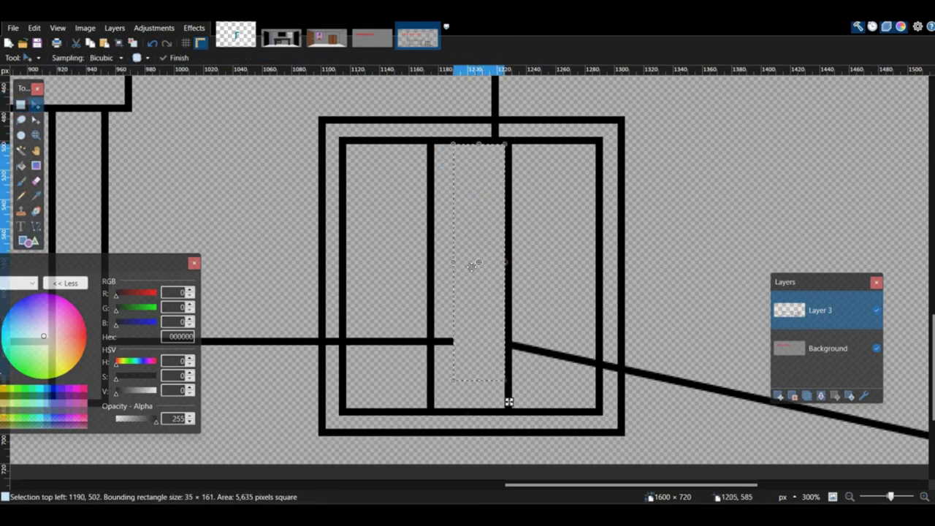
{"action": "key", "text": "ctrl+d"}
{"action": "key", "text": "s"}
{"action": "left_click_drag", "start_coordinate": [320, 194], "coordinate": [621, 274]}
{"action": "left_click_drag", "start_coordinate": [468, 272], "coordinate": [427, 383]}
{"action": "key", "text": "ctrl+d"}
{"action": "key", "text": "m"}
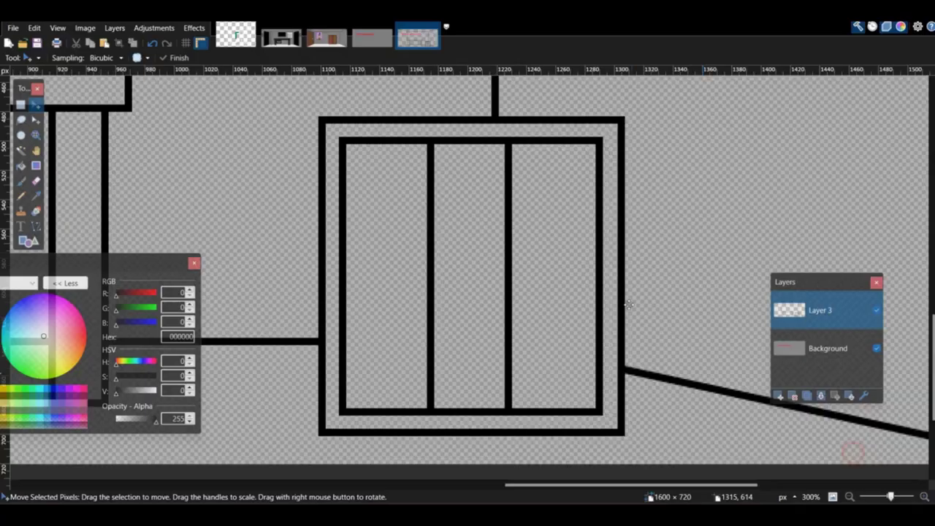
Step: Select the green background around the blue rabbit character and delete it
{"action": "left_click", "coordinate": [850, 499]}
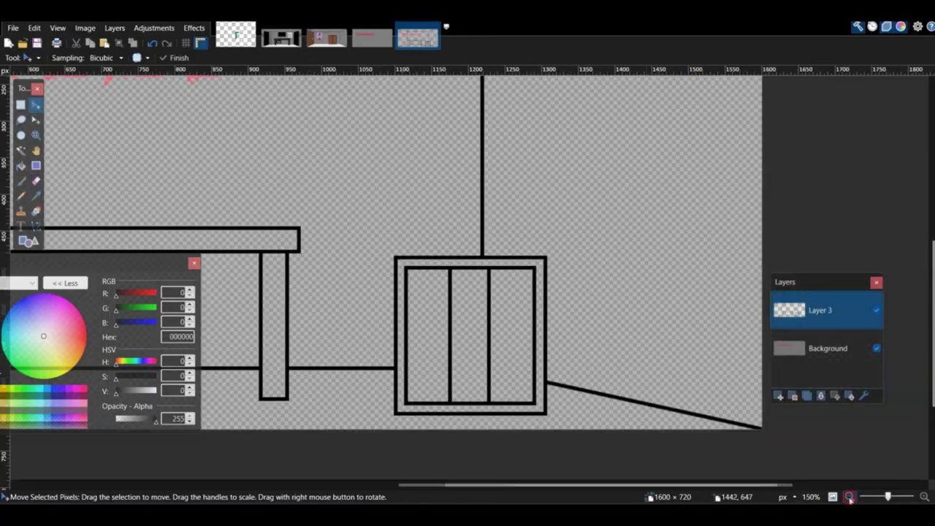
{"action": "left_click", "coordinate": [850, 499]}
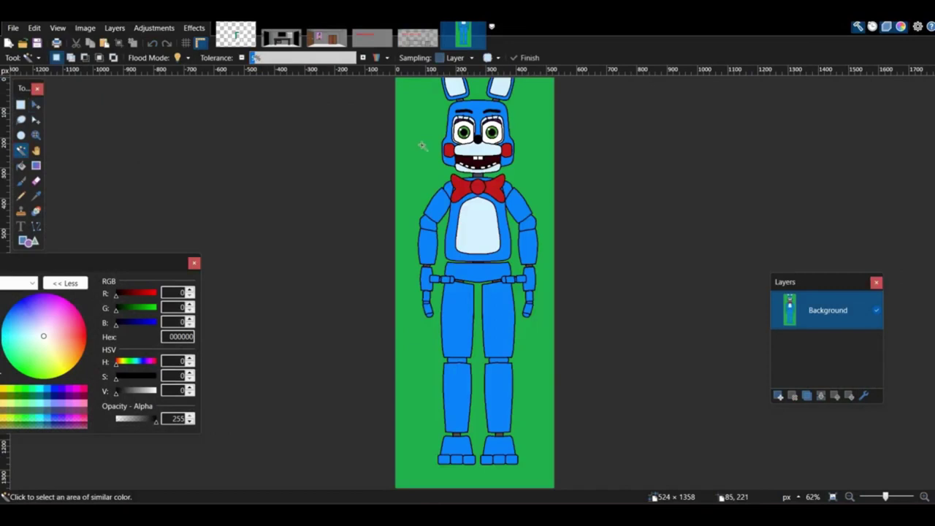
{"action": "left_click", "coordinate": [423, 146]}
{"action": "key", "text": "Delete"}
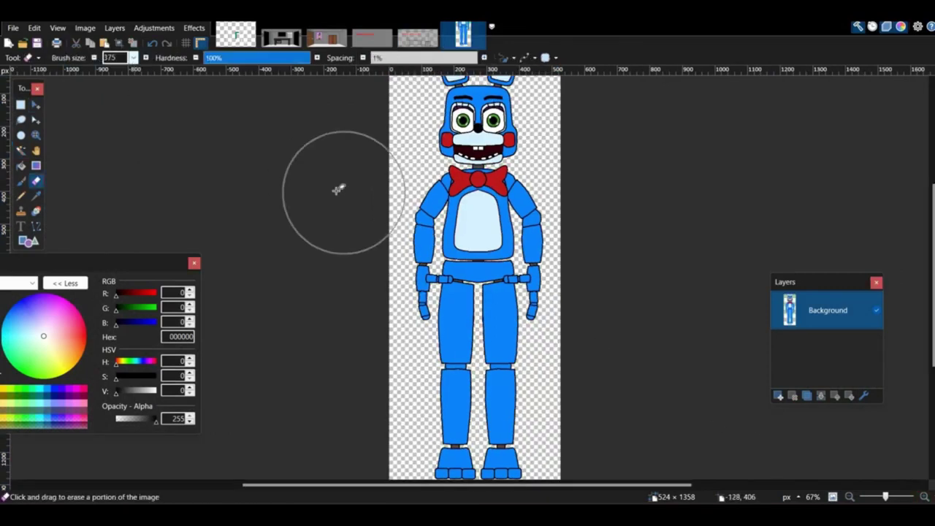
Step: Erase the rabbit's body below the neck and crop the image to a 410 × 334 px selection around the head
{"action": "left_click_drag", "start_coordinate": [338, 189], "coordinate": [444, 228]}
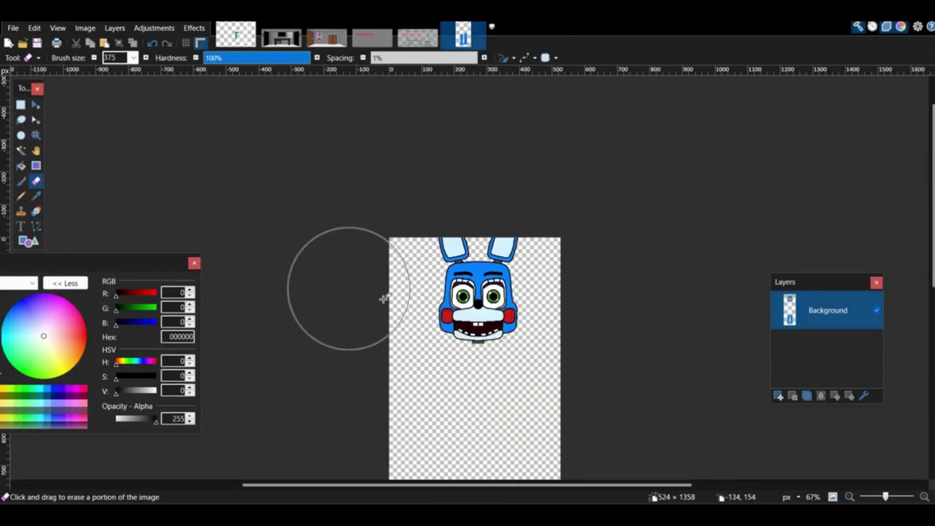
{"action": "key", "text": "s"}
{"action": "left_click_drag", "start_coordinate": [502, 296], "coordinate": [416, 211]}
{"action": "left_click", "coordinate": [85, 28]}
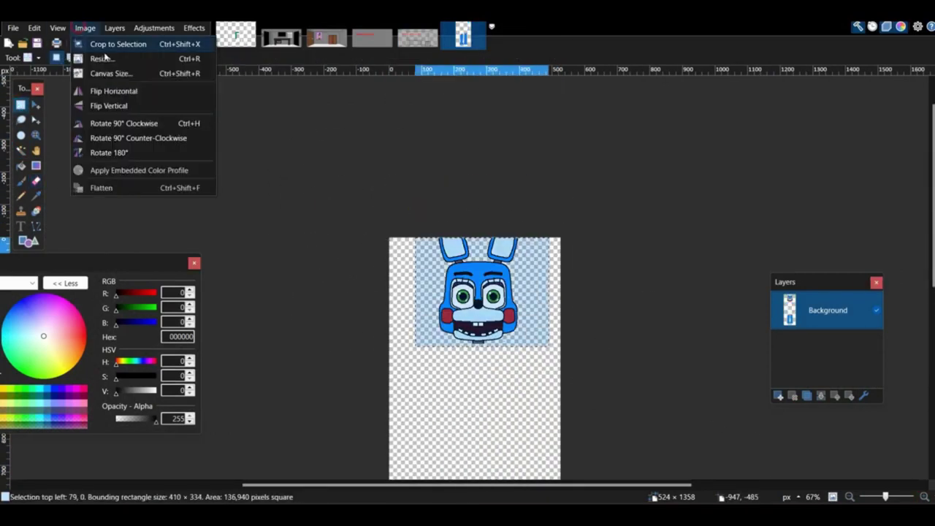
{"action": "left_click", "coordinate": [121, 39]}
Step: Select the blue, light blue and grey fills of both ears with the Magic Wand and delete them
{"action": "left_click", "coordinate": [924, 497]}
{"action": "triple_click", "coordinate": [925, 498]}
{"action": "left_click", "coordinate": [20, 151]}
{"action": "left_click", "coordinate": [71, 58]}
{"action": "left_click", "coordinate": [382, 224]}
{"action": "left_click", "coordinate": [381, 193]}
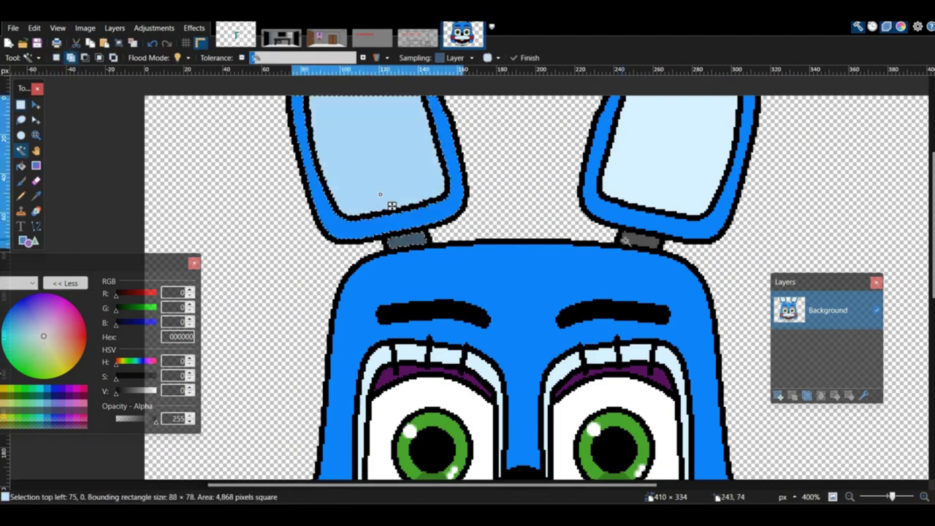
{"action": "left_click", "coordinate": [621, 215]}
{"action": "left_click", "coordinate": [621, 187]}
{"action": "key", "text": "Delete"}
Step: Erase the remaining outlines of the left ear with a size 30 eraser
{"action": "key", "text": "e"}
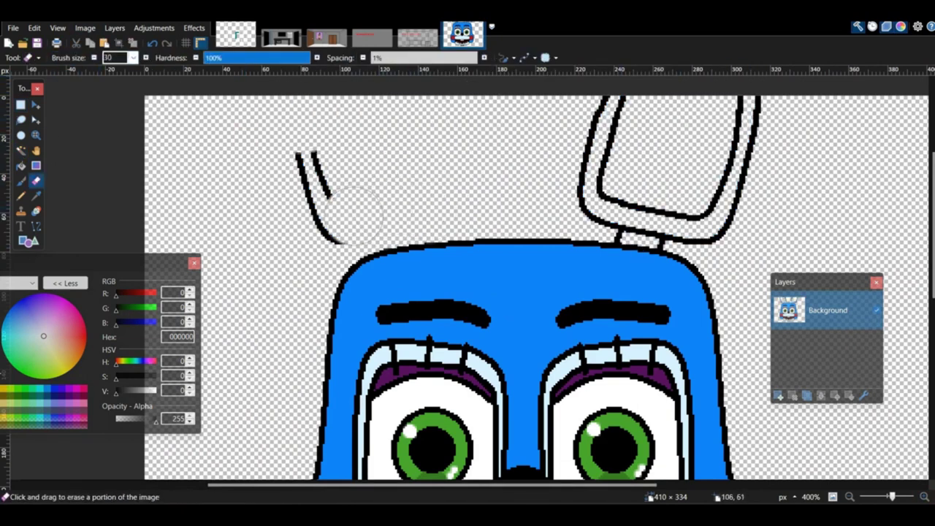
{"action": "left_click_drag", "start_coordinate": [353, 216], "coordinate": [301, 159]}
{"action": "middle_click_drag", "start_coordinate": [301, 159], "coordinate": [184, 165]}
Step: Copy the cleaned upper-left part of the head onto a new layer, flip it horizontally and move it over the right side
{"action": "left_click", "coordinate": [21, 105]}
{"action": "left_click_drag", "start_coordinate": [115, 97], "coordinate": [364, 285]}
{"action": "left_click", "coordinate": [779, 395]}
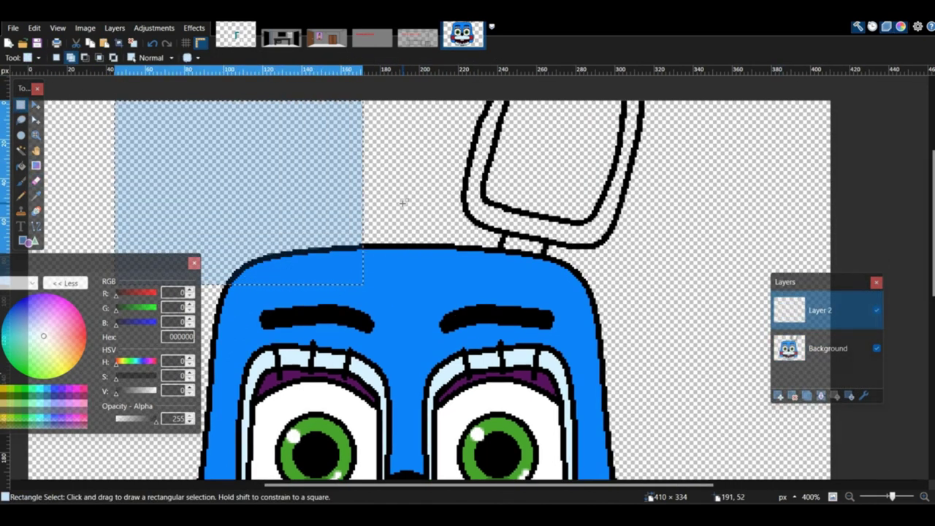
{"action": "key", "text": "ctrl+v"}
{"action": "left_click", "coordinate": [115, 28]}
{"action": "left_click", "coordinate": [157, 136]}
{"action": "mouse_move", "coordinate": [580, 277]}
{"action": "left_mouse_down"}
{"action": "mouse_move", "coordinate": [536, 275]}
{"action": "mouse_move", "coordinate": [493, 203]}
{"action": "mouse_move", "coordinate": [643, 132]}
{"action": "left_mouse_up"}
Step: Erase the right ear on the Background layer and merge Layer 2 down into it
{"action": "left_click", "coordinate": [825, 349]}
{"action": "key", "text": "e"}
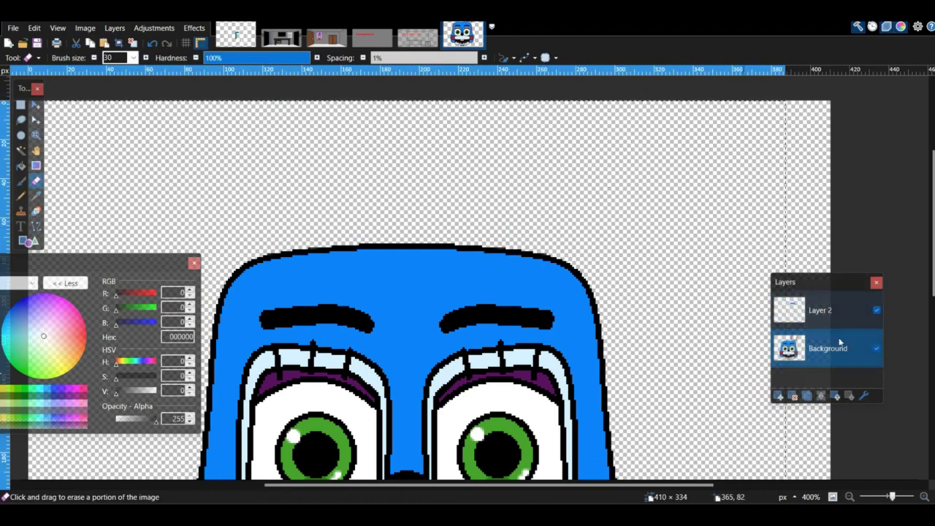
{"action": "left_click", "coordinate": [833, 312]}
{"action": "left_click", "coordinate": [821, 395]}
{"action": "key", "text": "ctrl+d"}
Step: Draw a black curve about 154 px long across the lower jaw, bent to follow the underside of the lower teeth
{"action": "middle_click_drag", "start_coordinate": [648, 445], "coordinate": [696, 105]}
{"action": "left_click_drag", "start_coordinate": [651, 387], "coordinate": [653, 417]}
{"action": "left_click", "coordinate": [21, 153]}
{"action": "left_click", "coordinate": [381, 291]}
{"action": "key", "text": "ctrl+d"}
{"action": "scroll", "coordinate": [472, 504], "scroll_direction": "up", "scroll_amount": 2, "text": "ctrl"}
{"action": "left_click", "coordinate": [36, 226]}
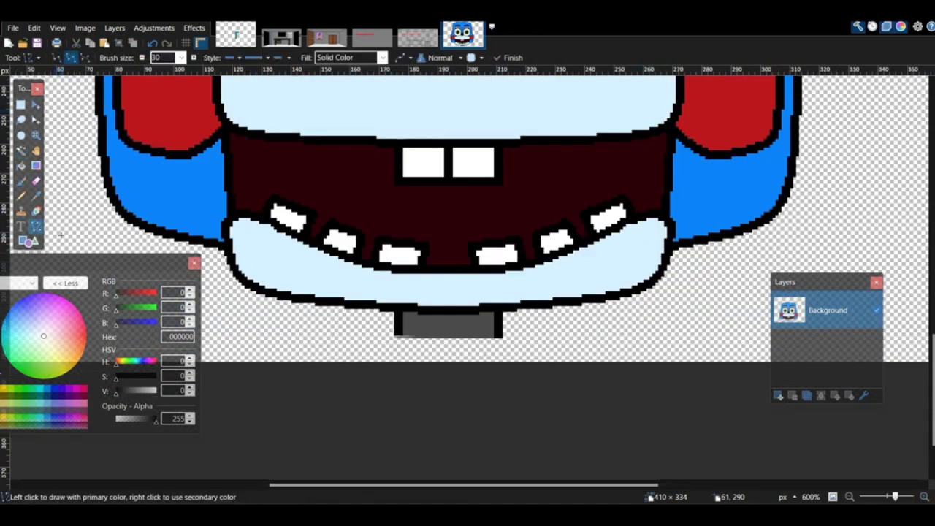
{"action": "left_click_drag", "start_coordinate": [225, 245], "coordinate": [675, 244]}
{"action": "left_click_drag", "start_coordinate": [375, 246], "coordinate": [381, 266]}
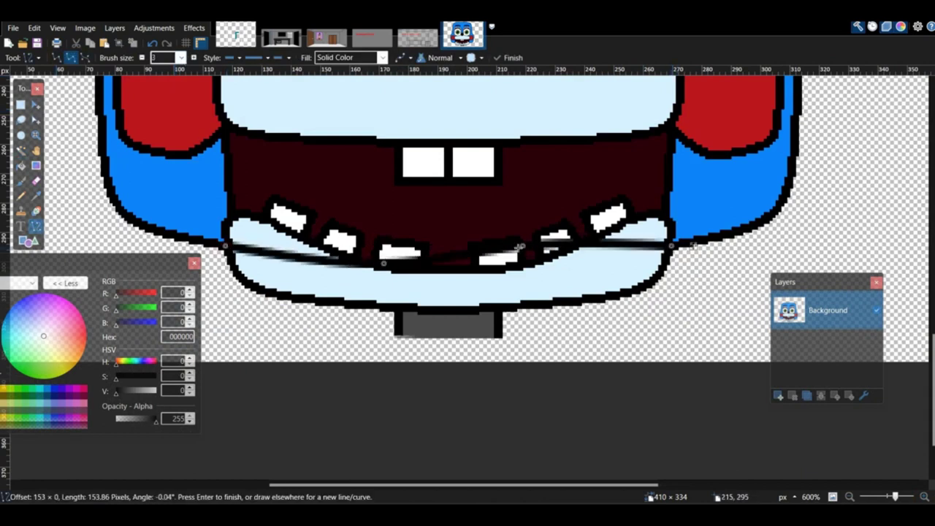
{"action": "left_click_drag", "start_coordinate": [521, 248], "coordinate": [510, 266]}
Step: Delete the jaw area below the curve and erase the leftover outline and neck
{"action": "left_click", "coordinate": [16, 155]}
{"action": "left_click", "coordinate": [21, 151]}
{"action": "left_click", "coordinate": [322, 275]}
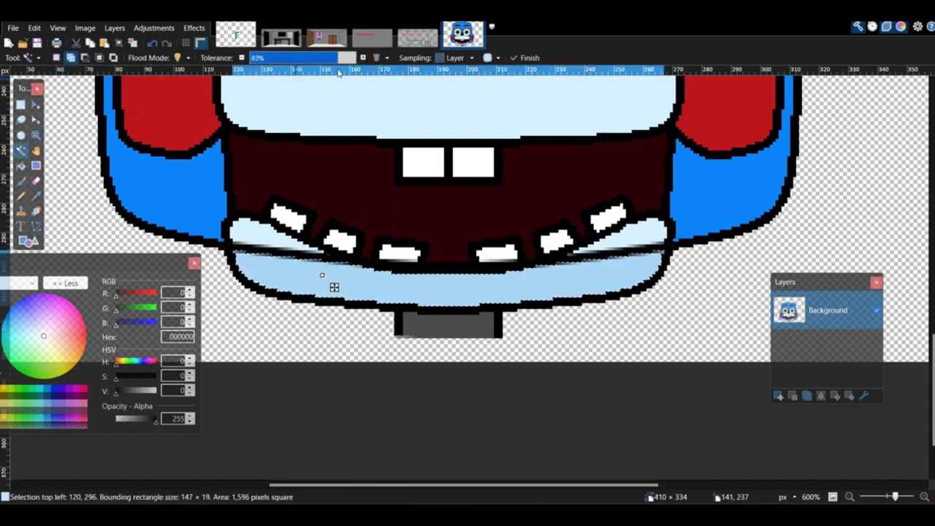
{"action": "key", "text": "Delete"}
{"action": "key", "text": "ctrl+d"}
{"action": "key", "text": "e"}
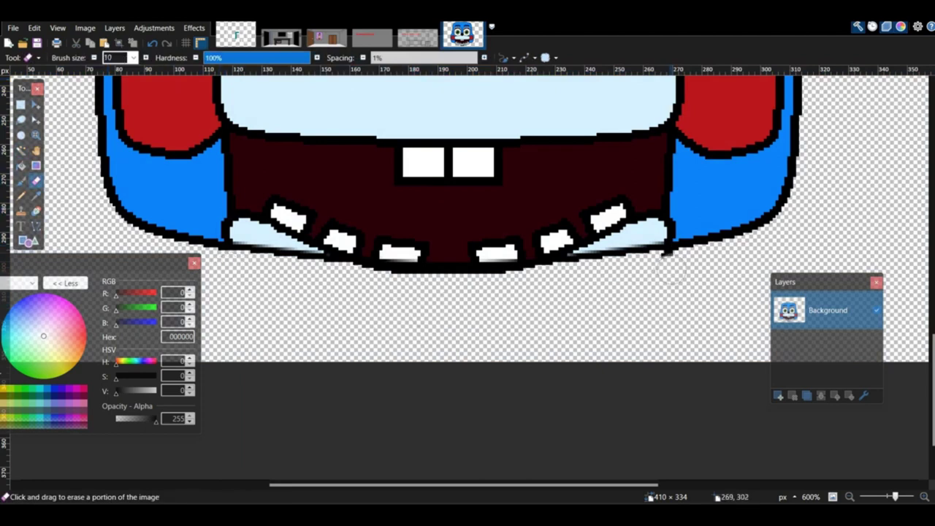
Step: Shift small pieces of the mouth's side outlines to tidy both lower corners of the jaw
{"action": "left_click", "coordinate": [21, 105]}
{"action": "left_click_drag", "start_coordinate": [228, 198], "coordinate": [222, 223]}
{"action": "left_click", "coordinate": [36, 105]}
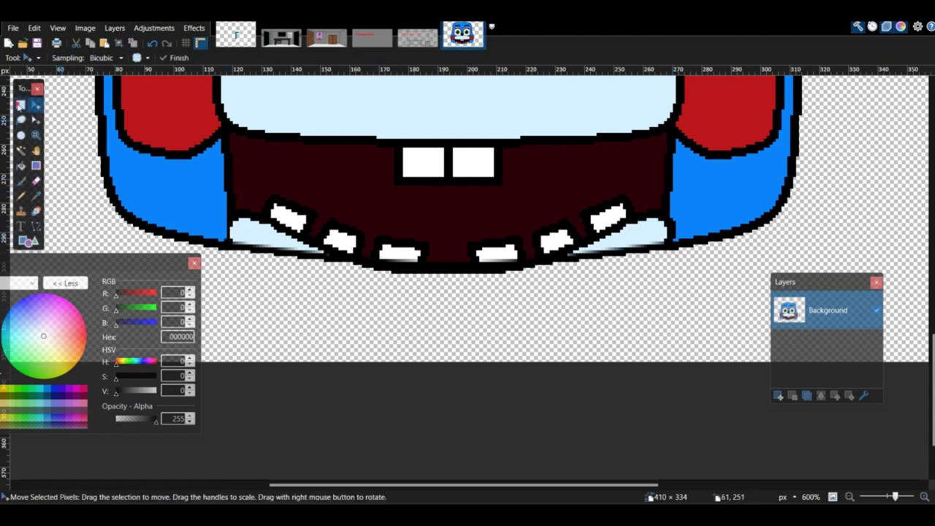
{"action": "middle_click_drag", "start_coordinate": [413, 283], "coordinate": [346, 293]}
{"action": "key", "text": "s"}
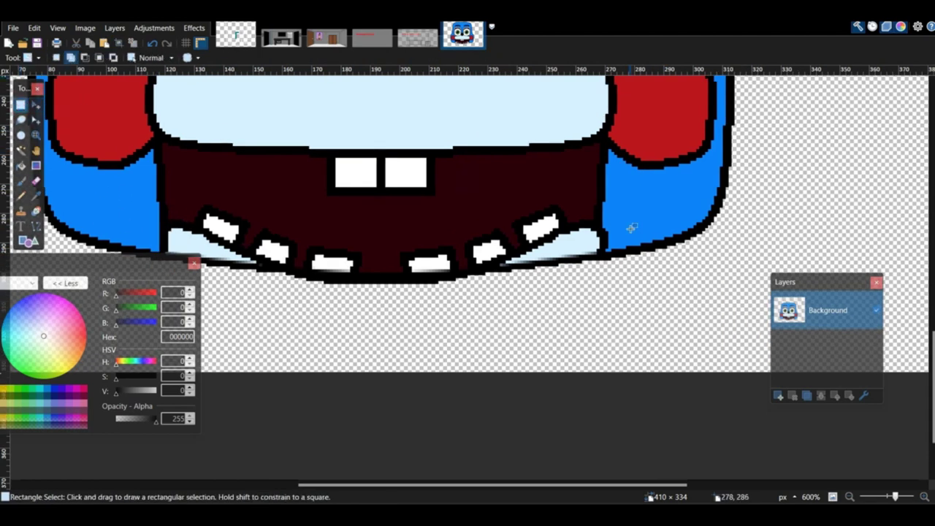
{"action": "key", "text": "m"}
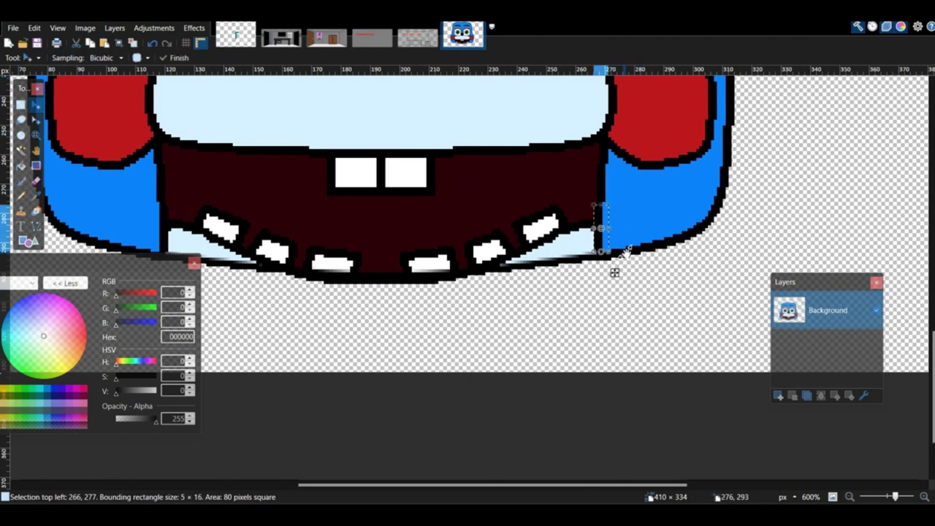
{"action": "key", "text": "ctrl+d"}
Step: Paint the light blue jaw remnants and the lower teeth with the mouth's dark maroon 2B0007
{"action": "scroll", "coordinate": [627, 253], "scroll_direction": "up", "scroll_amount": 1}
{"action": "left_click", "coordinate": [36, 196]}
{"action": "left_click", "coordinate": [232, 242]}
{"action": "left_click", "coordinate": [21, 149]}
{"action": "middle_click_drag", "start_coordinate": [212, 293], "coordinate": [287, 229]}
{"action": "left_click", "coordinate": [276, 239]}
{"action": "left_click", "coordinate": [633, 245]}
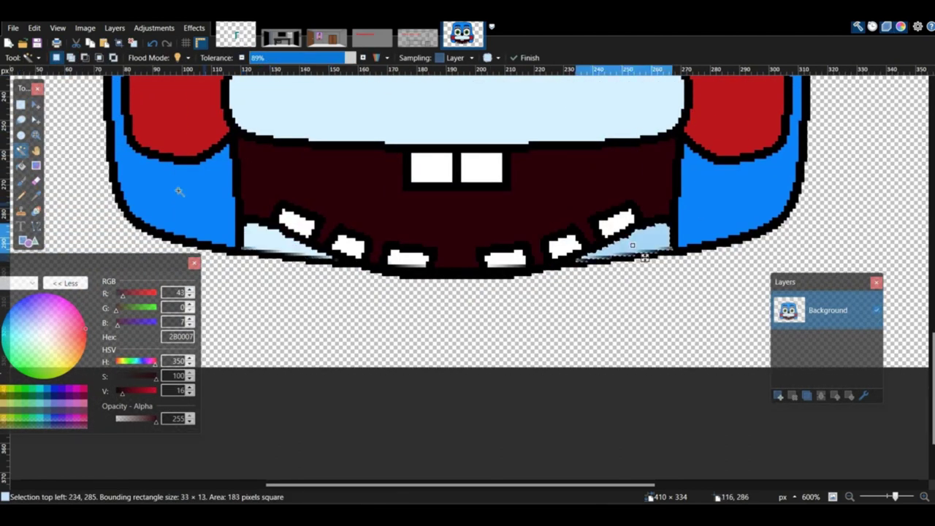
{"action": "left_click", "coordinate": [259, 238], "text": "ctrl"}
{"action": "left_click", "coordinate": [21, 181]}
{"action": "left_click_drag", "start_coordinate": [293, 243], "coordinate": [236, 235]}
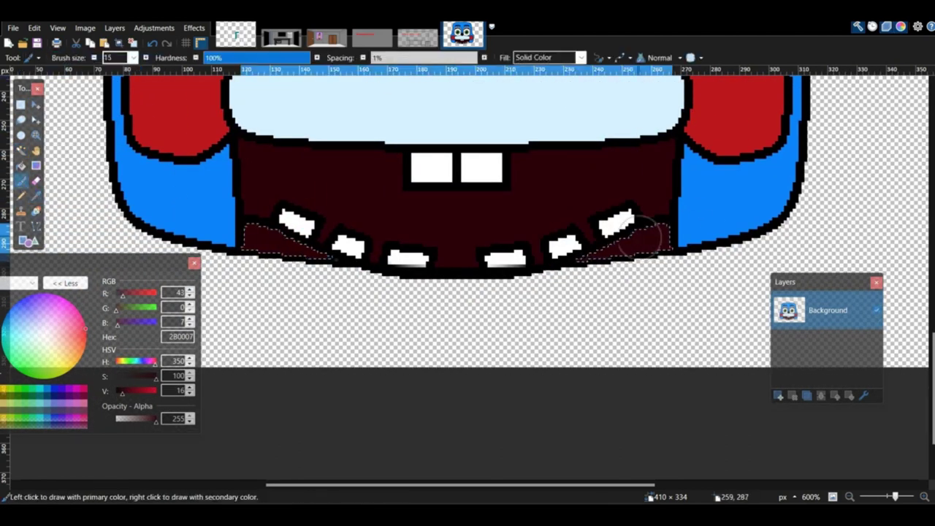
{"action": "key", "text": "ctrl+d"}
{"action": "left_click", "coordinate": [513, 240]}
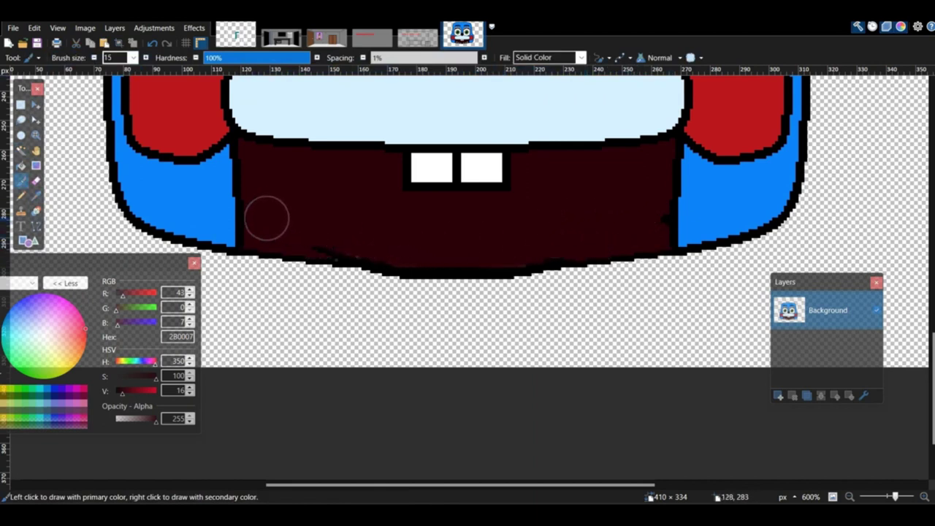
Step: Select the whites and purple eyelids of both eyes at 44% tolerance and paint them black with a size 45 brush
{"action": "scroll", "coordinate": [366, 241], "scroll_direction": "up", "scroll_amount": 10}
{"action": "scroll", "coordinate": [390, 292], "scroll_direction": "down", "scroll_amount": 4}
{"action": "left_click", "coordinate": [21, 150]}
{"action": "left_click", "coordinate": [254, 207]}
{"action": "left_click", "coordinate": [248, 164], "text": "ctrl"}
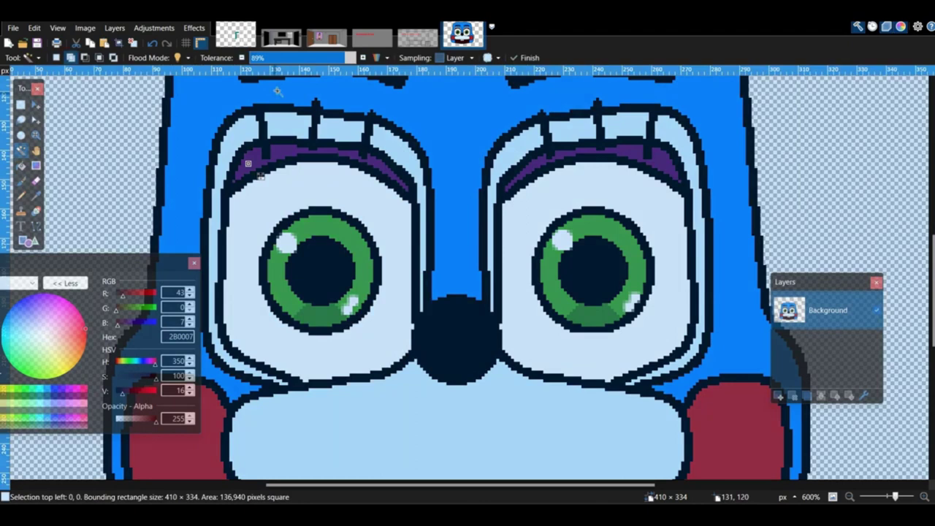
{"action": "left_click_drag", "start_coordinate": [301, 59], "coordinate": [296, 66]}
{"action": "left_click", "coordinate": [544, 196]}
{"action": "left_click", "coordinate": [539, 163]}
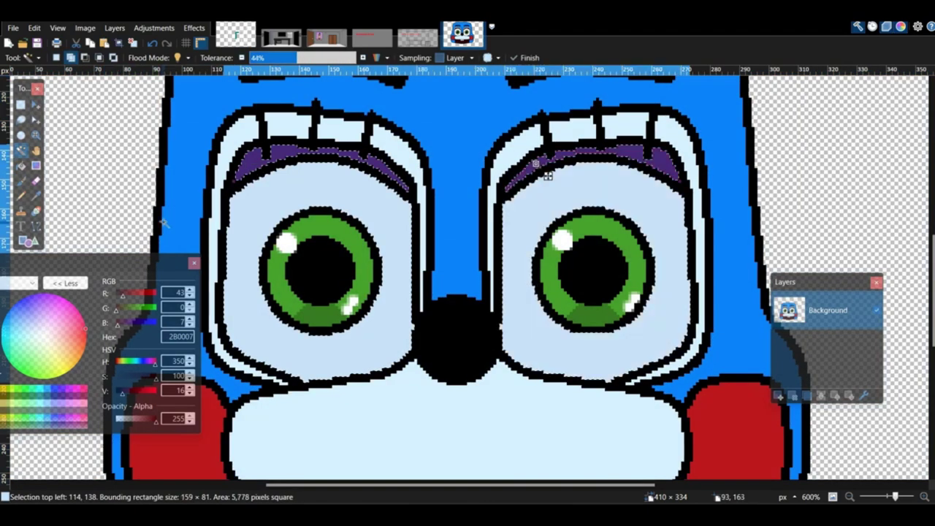
{"action": "scroll", "coordinate": [165, 220], "scroll_direction": "up", "scroll_amount": 2}
{"action": "left_click", "coordinate": [21, 180]}
{"action": "left_click_drag", "start_coordinate": [65, 269], "coordinate": [366, 261]}
{"action": "left_click", "coordinate": [273, 382]}
{"action": "mouse_move", "coordinate": [241, 183]}
{"action": "left_mouse_down"}
{"action": "mouse_move", "coordinate": [261, 397]}
{"action": "mouse_move", "coordinate": [475, 314]}
{"action": "mouse_move", "coordinate": [539, 221]}
{"action": "left_mouse_up"}
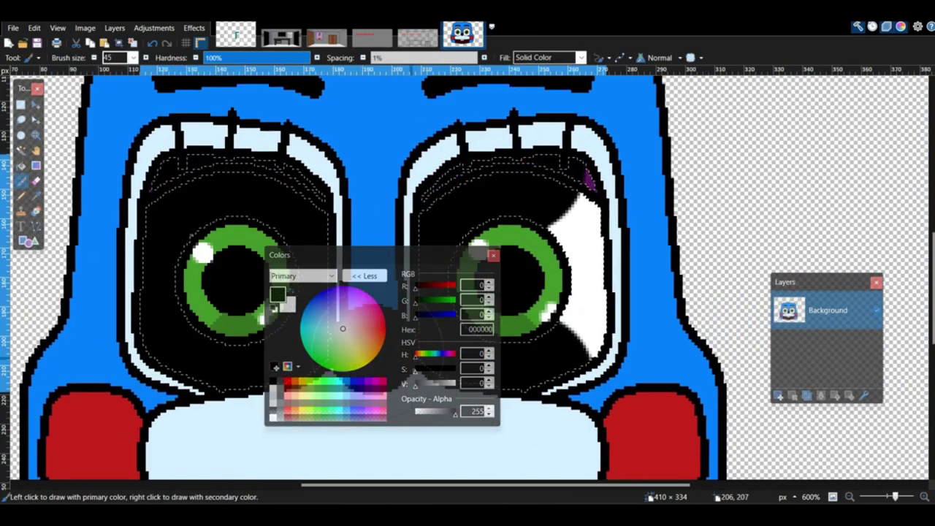
{"action": "mouse_move", "coordinate": [201, 245]}
{"action": "middle_mouse_down"}
{"action": "mouse_move", "coordinate": [346, 188]}
{"action": "mouse_move", "coordinate": [289, 98]}
{"action": "mouse_move", "coordinate": [223, 165]}
{"action": "middle_mouse_up"}
{"action": "left_click", "coordinate": [391, 223]}
Step: Return to the new room image and delete its Background layer with the red text
{"action": "middle_click_drag", "start_coordinate": [618, 150], "coordinate": [598, 326]}
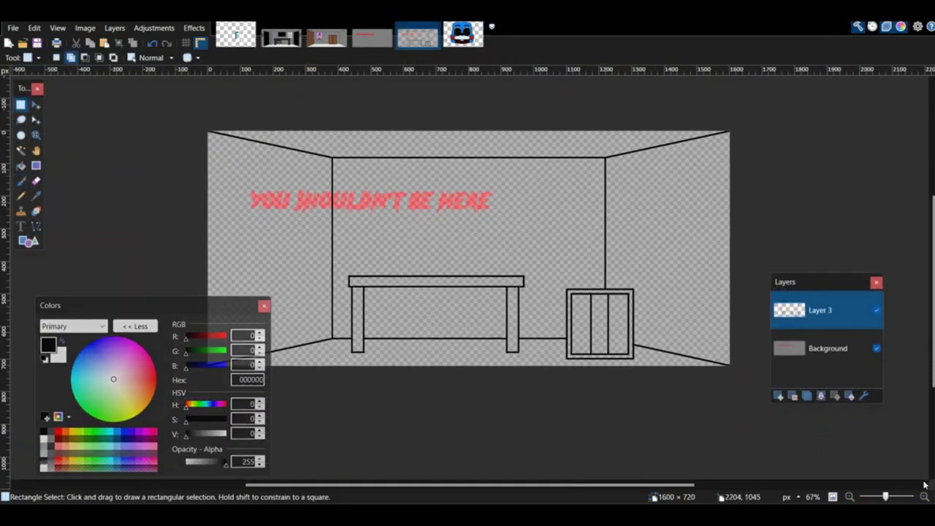
{"action": "left_click", "coordinate": [925, 497]}
{"action": "left_click", "coordinate": [842, 350]}
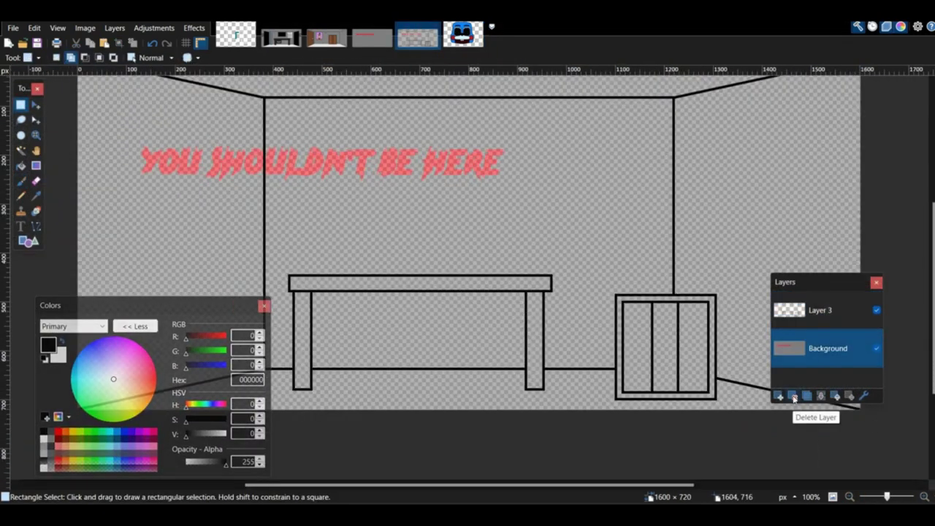
{"action": "left_click", "coordinate": [794, 397]}
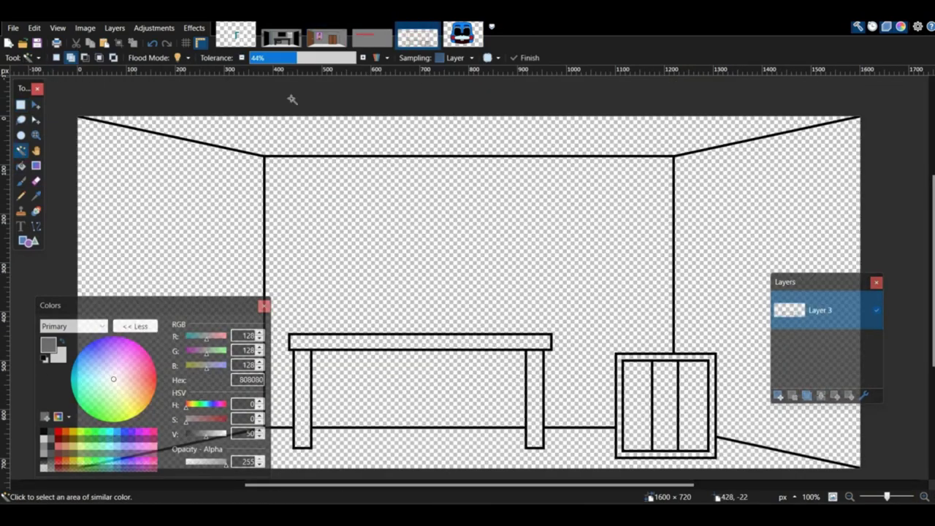
Step: Select the walls, the ceiling and the wall area under the table and paint them grey 808080
{"action": "left_click", "coordinate": [344, 190]}
{"action": "left_click", "coordinate": [243, 179]}
{"action": "left_click", "coordinate": [274, 130]}
{"action": "left_click", "coordinate": [747, 224]}
{"action": "left_click", "coordinate": [475, 364]}
{"action": "key", "text": "b"}
{"action": "mouse_move", "coordinate": [224, 116]}
{"action": "left_mouse_down"}
{"action": "mouse_move", "coordinate": [241, 158]}
{"action": "mouse_move", "coordinate": [544, 215]}
{"action": "mouse_move", "coordinate": [760, 242]}
{"action": "mouse_move", "coordinate": [555, 282]}
{"action": "left_mouse_up"}
{"action": "key", "text": "ctrl+d"}
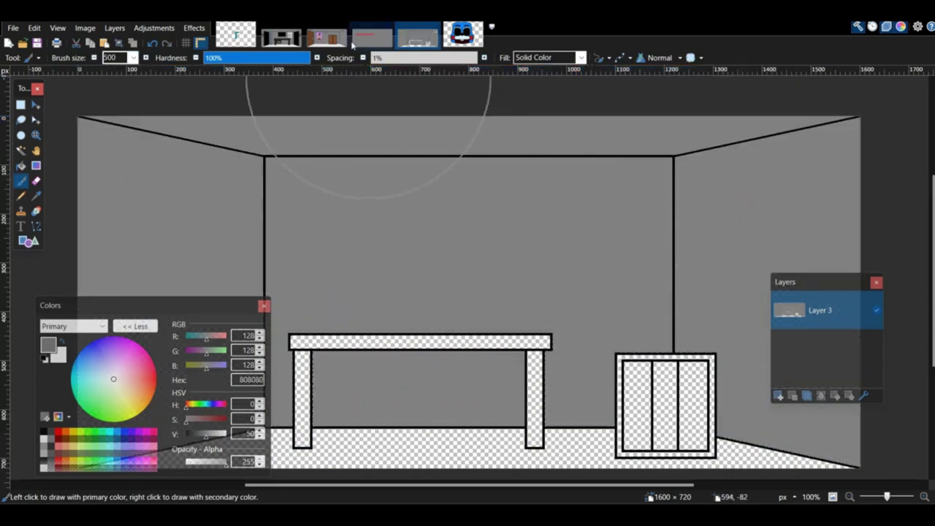
Step: Sample dark grey 444444 from the previous room image and restore the wall selection in the new room
{"action": "left_click", "coordinate": [327, 34]}
{"action": "left_click", "coordinate": [36, 196]}
{"action": "left_click", "coordinate": [446, 167]}
{"action": "left_click", "coordinate": [417, 36]}
{"action": "key", "text": "ctrl+z"}
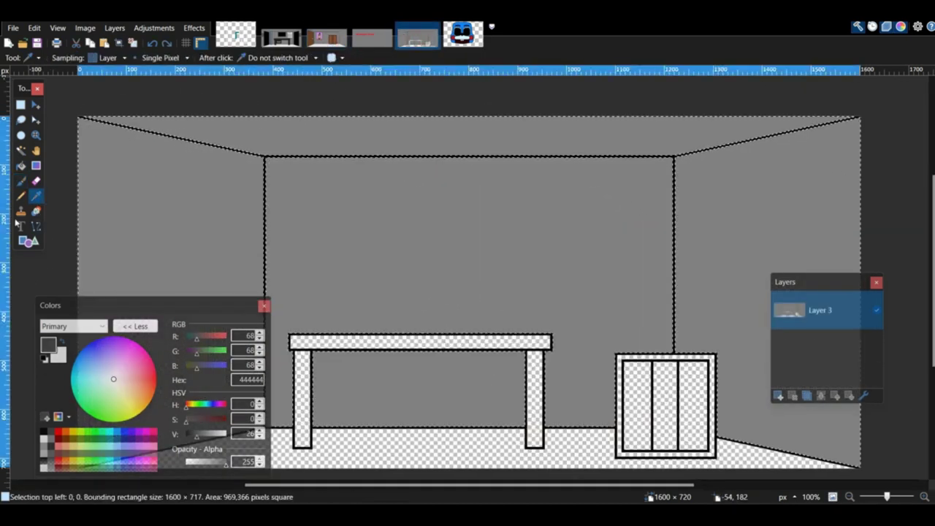
Step: Draw a branching crack with a size 5 brush running down from the middle of the back wall's upper edge
{"action": "left_click", "coordinate": [21, 181]}
{"action": "double_click", "coordinate": [115, 57]}
{"action": "type", "text": "5"}
{"action": "scroll", "coordinate": [467, 128], "scroll_direction": "up", "scroll_amount": 2, "text": "ctrl"}
{"action": "left_click_drag", "start_coordinate": [319, 212], "coordinate": [345, 366]}
{"action": "key", "text": "ctrl+z"}
{"action": "double_click", "coordinate": [114, 58]}
{"action": "type", "text": "5"}
{"action": "left_click_drag", "start_coordinate": [348, 210], "coordinate": [342, 352]}
{"action": "left_click_drag", "start_coordinate": [354, 295], "coordinate": [413, 350]}
{"action": "left_click_drag", "start_coordinate": [344, 260], "coordinate": [327, 272]}
Step: Draw a branching crack from the back wall's left edge and another rising from the floor line under the table
{"action": "mouse_move", "coordinate": [526, 439]}
{"action": "middle_mouse_down"}
{"action": "mouse_move", "coordinate": [580, 273]}
{"action": "mouse_move", "coordinate": [770, 376]}
{"action": "middle_mouse_up"}
{"action": "left_click_drag", "start_coordinate": [257, 234], "coordinate": [389, 190]}
{"action": "middle_click_drag", "start_coordinate": [760, 453], "coordinate": [418, 171]}
{"action": "left_click_drag", "start_coordinate": [429, 417], "coordinate": [445, 298]}
{"action": "left_click_drag", "start_coordinate": [431, 335], "coordinate": [349, 375]}
{"action": "mouse_move", "coordinate": [439, 369]}
{"action": "left_mouse_down"}
{"action": "mouse_move", "coordinate": [490, 332]}
{"action": "mouse_move", "coordinate": [541, 355]}
{"action": "left_mouse_up"}
Step: Draw cracks on the back wall above the crate and near its upper right corner
{"action": "middle_click_drag", "start_coordinate": [775, 219], "coordinate": [291, 281]}
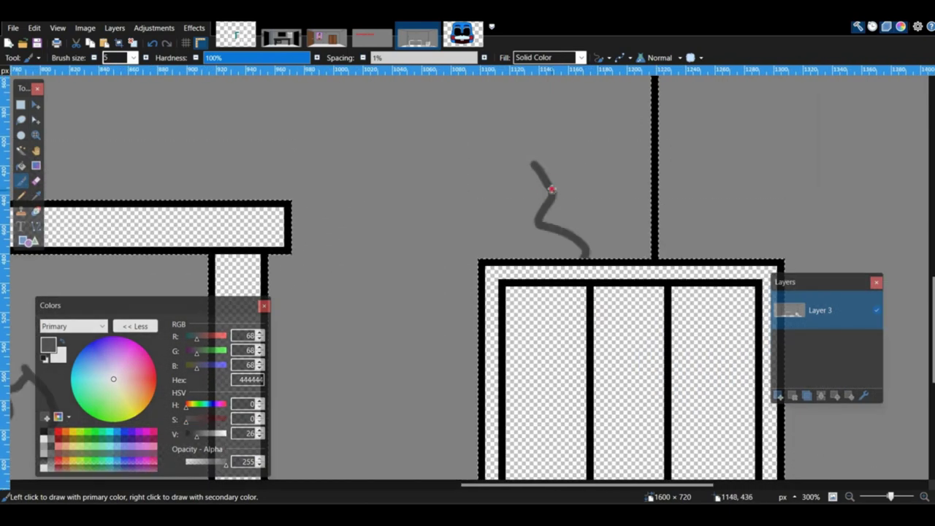
{"action": "scroll", "coordinate": [614, 191], "scroll_direction": "up", "scroll_amount": 1}
{"action": "scroll", "coordinate": [499, 257], "scroll_direction": "up", "scroll_amount": 7}
{"action": "mouse_move", "coordinate": [494, 263]}
{"action": "middle_mouse_down"}
{"action": "mouse_move", "coordinate": [509, 282]}
{"action": "mouse_move", "coordinate": [552, 274]}
{"action": "middle_mouse_up"}
{"action": "mouse_move", "coordinate": [476, 176]}
{"action": "left_mouse_down"}
{"action": "mouse_move", "coordinate": [482, 285]}
{"action": "mouse_move", "coordinate": [436, 241]}
{"action": "left_mouse_up"}
Step: Draw a branching crack down from the right wall's upper edge and a short crack on the ceiling
{"action": "middle_click_drag", "start_coordinate": [437, 242], "coordinate": [267, 213]}
{"action": "middle_click_drag", "start_coordinate": [687, 190], "coordinate": [308, 248]}
{"action": "mouse_move", "coordinate": [381, 155]}
{"action": "left_mouse_down"}
{"action": "mouse_move", "coordinate": [426, 201]}
{"action": "mouse_move", "coordinate": [454, 347]}
{"action": "left_mouse_up"}
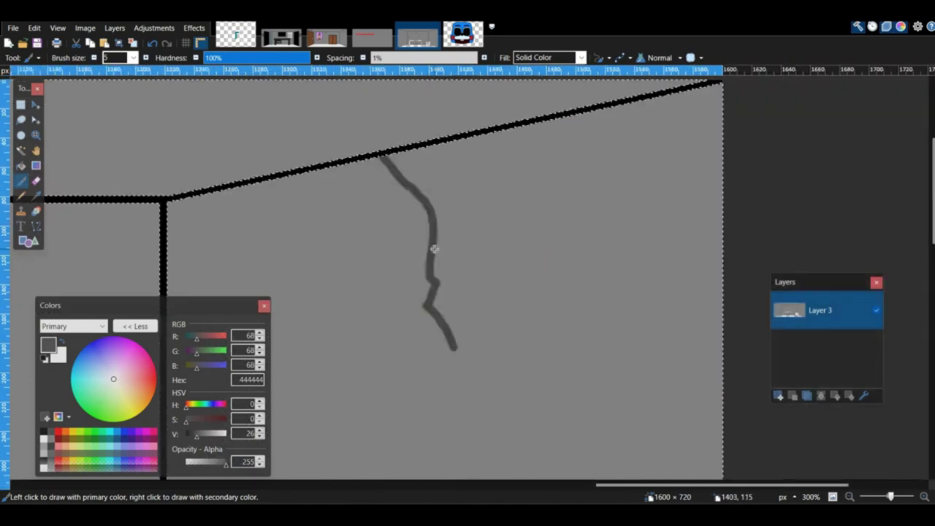
{"action": "left_click_drag", "start_coordinate": [434, 247], "coordinate": [481, 187]}
{"action": "left_click_drag", "start_coordinate": [428, 207], "coordinate": [363, 252]}
{"action": "mouse_move", "coordinate": [66, 148]}
{"action": "middle_mouse_down"}
{"action": "mouse_move", "coordinate": [582, 202]}
{"action": "mouse_move", "coordinate": [927, 274]}
{"action": "middle_mouse_up"}
{"action": "left_click_drag", "start_coordinate": [461, 201], "coordinate": [483, 237]}
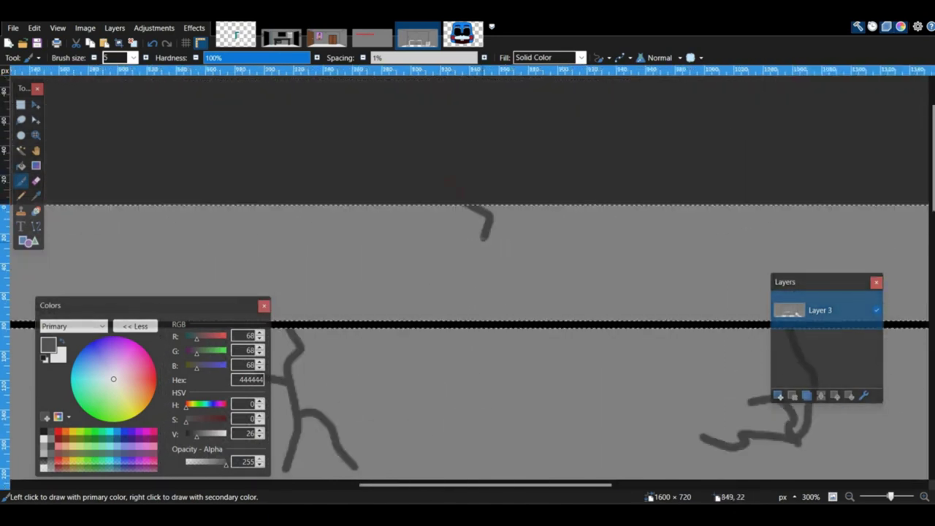
Step: Draw a large branching crack on the left wall and a small forked one near its lower edge
{"action": "middle_click_drag", "start_coordinate": [380, 365], "coordinate": [863, 175]}
{"action": "middle_click_drag", "start_coordinate": [350, 365], "coordinate": [761, 205]}
{"action": "scroll", "coordinate": [278, 261], "scroll_direction": "up", "scroll_amount": 3}
{"action": "left_click_drag", "start_coordinate": [470, 99], "coordinate": [283, 420]}
{"action": "key", "text": "ctrl+z"}
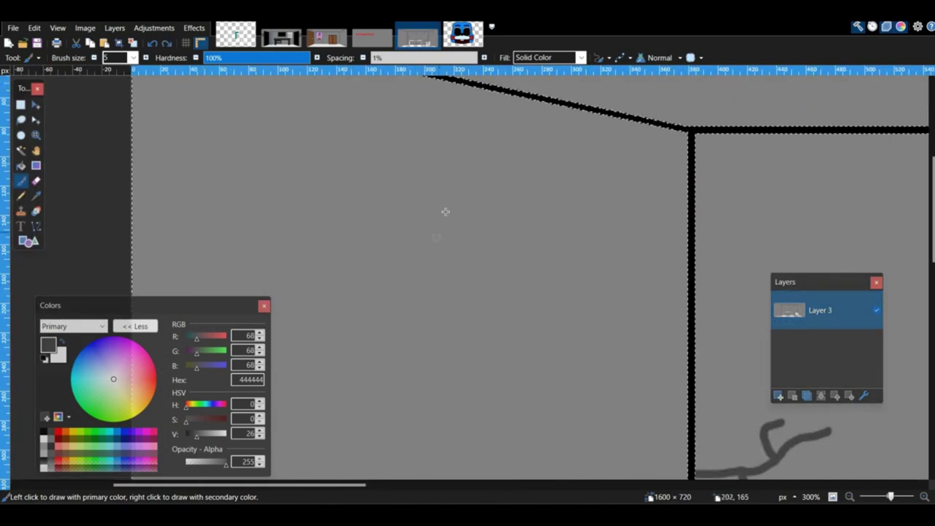
{"action": "left_click_drag", "start_coordinate": [469, 152], "coordinate": [302, 416]}
{"action": "left_click_drag", "start_coordinate": [388, 336], "coordinate": [391, 337]}
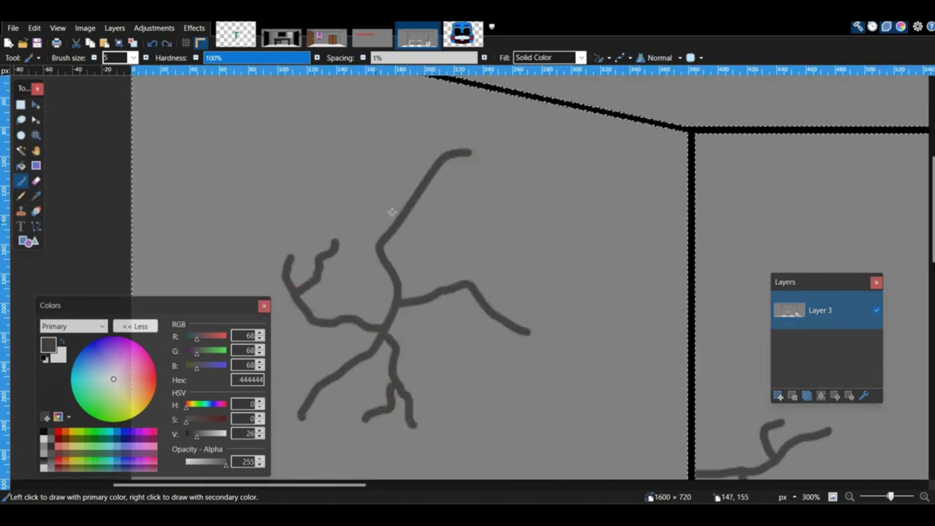
{"action": "scroll", "coordinate": [450, 297], "scroll_direction": "down", "scroll_amount": 7}
{"action": "left_click_drag", "start_coordinate": [371, 431], "coordinate": [393, 320]}
{"action": "left_click_drag", "start_coordinate": [392, 358], "coordinate": [438, 340]}
{"action": "middle_click_drag", "start_coordinate": [694, 366], "coordinate": [429, 349]}
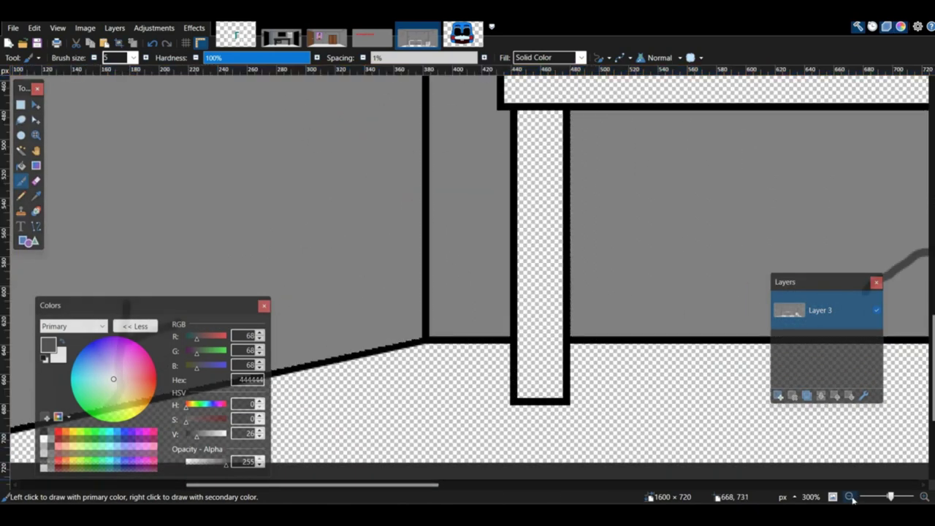
Step: Select the floor and paint it light grey E8E8E8 with a size 90 brush
{"action": "left_click", "coordinate": [850, 498]}
{"action": "left_click", "coordinate": [850, 497]}
{"action": "left_click", "coordinate": [851, 497]}
{"action": "middle_click_drag", "start_coordinate": [628, 292], "coordinate": [561, 326]}
{"action": "left_click", "coordinate": [925, 497]}
{"action": "left_click", "coordinate": [925, 497]}
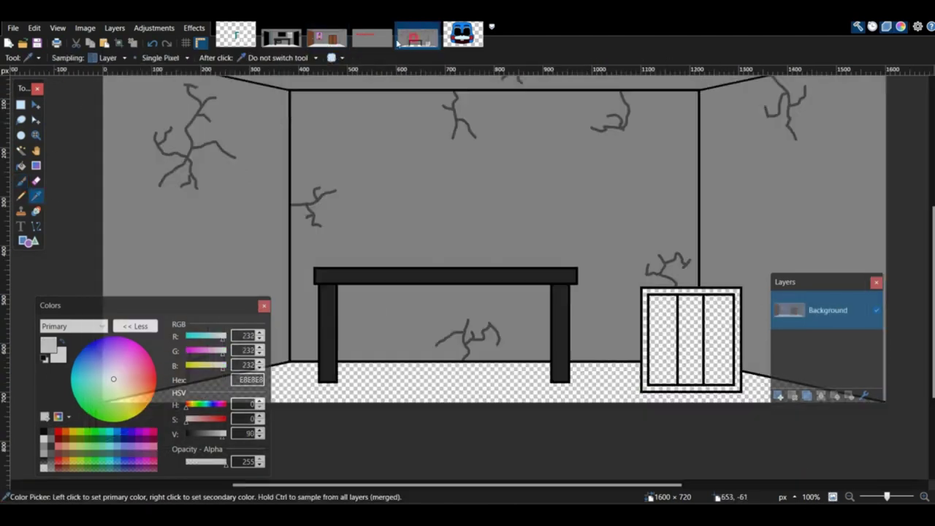
{"action": "left_click", "coordinate": [395, 395]}
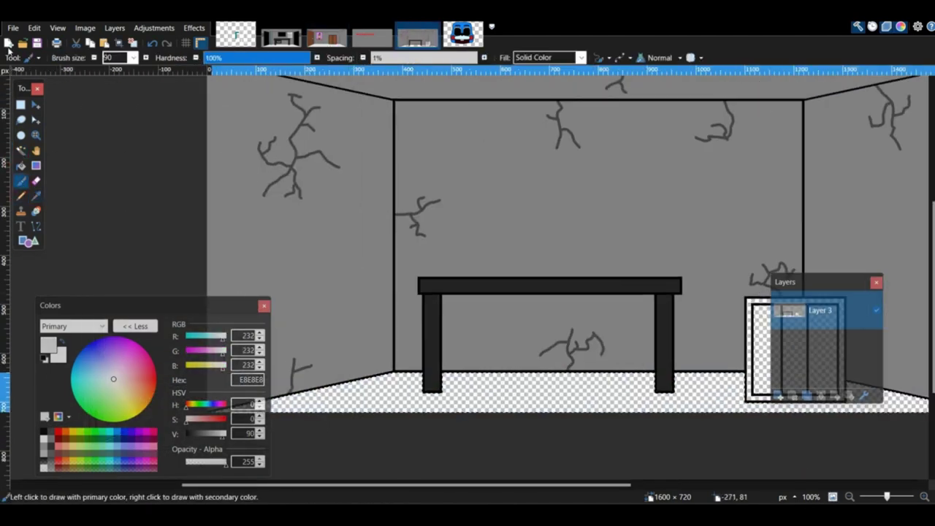
{"action": "left_click_drag", "start_coordinate": [277, 395], "coordinate": [906, 409]}
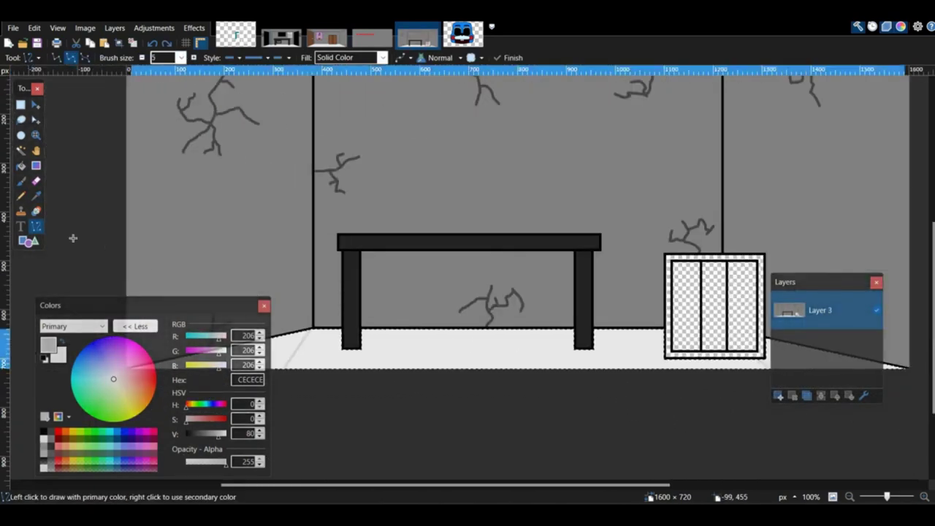
Step: Draw the floor's tile lines in CECECE as size 5 rectangle outlines extending past the floor selection
{"action": "left_click", "coordinate": [29, 241]}
{"action": "middle_click_drag", "start_coordinate": [109, 252], "coordinate": [256, 248]}
{"action": "left_click_drag", "start_coordinate": [222, 283], "coordinate": [552, 465]}
{"action": "left_click_drag", "start_coordinate": [529, 417], "coordinate": [529, 415]}
{"action": "middle_click_drag", "start_coordinate": [529, 415], "coordinate": [291, 386]}
{"action": "left_click_drag", "start_coordinate": [358, 409], "coordinate": [875, 410]}
{"action": "middle_click_drag", "start_coordinate": [347, 265], "coordinate": [405, 265]}
{"action": "left_click_drag", "start_coordinate": [353, 263], "coordinate": [623, 441]}
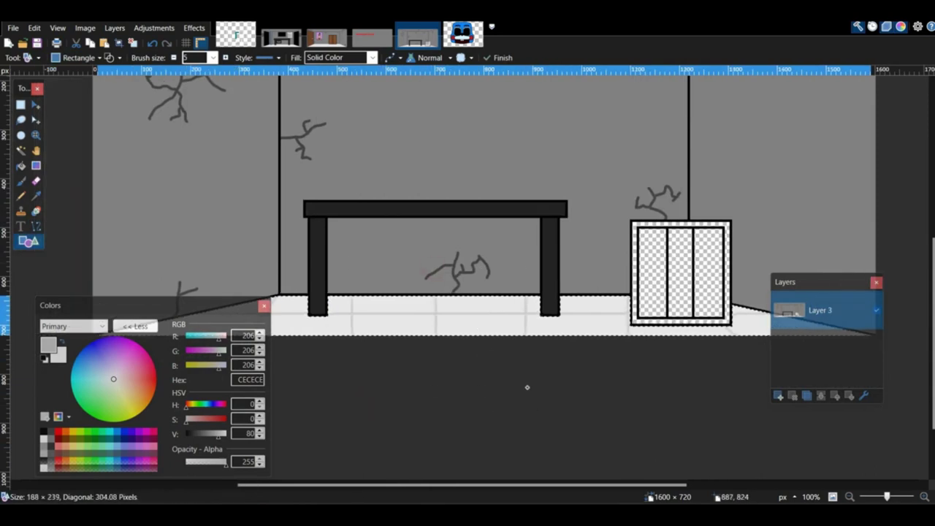
Step: Select the crate's frame and middle plank and paint them brown 6B4229, sampled from another image, with a size 100 brush
{"action": "left_click", "coordinate": [326, 36]}
{"action": "left_click", "coordinate": [35, 196]}
{"action": "left_click", "coordinate": [589, 276]}
{"action": "left_click", "coordinate": [418, 36]}
{"action": "left_click", "coordinate": [22, 150]}
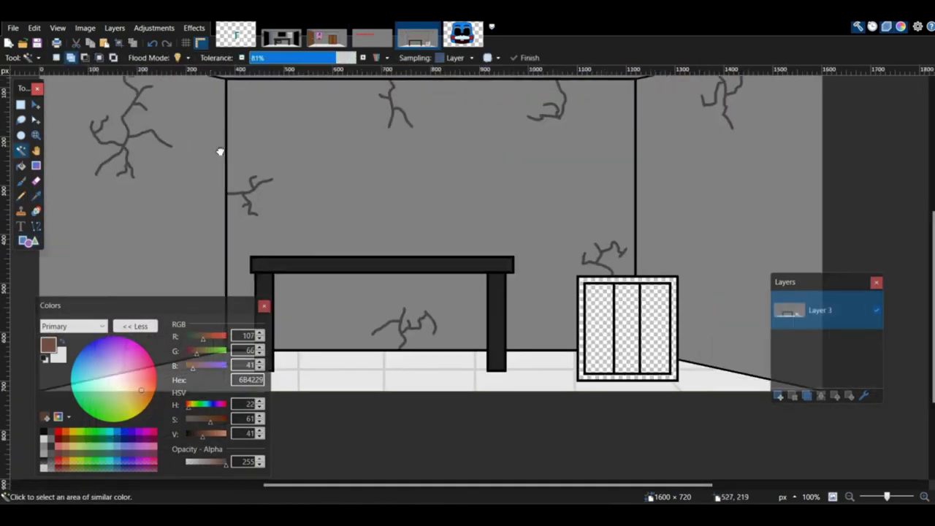
{"action": "middle_click_drag", "start_coordinate": [220, 151], "coordinate": [53, 167]}
{"action": "left_click", "coordinate": [461, 336]}
{"action": "left_click", "coordinate": [453, 296]}
{"action": "key", "text": "b"}
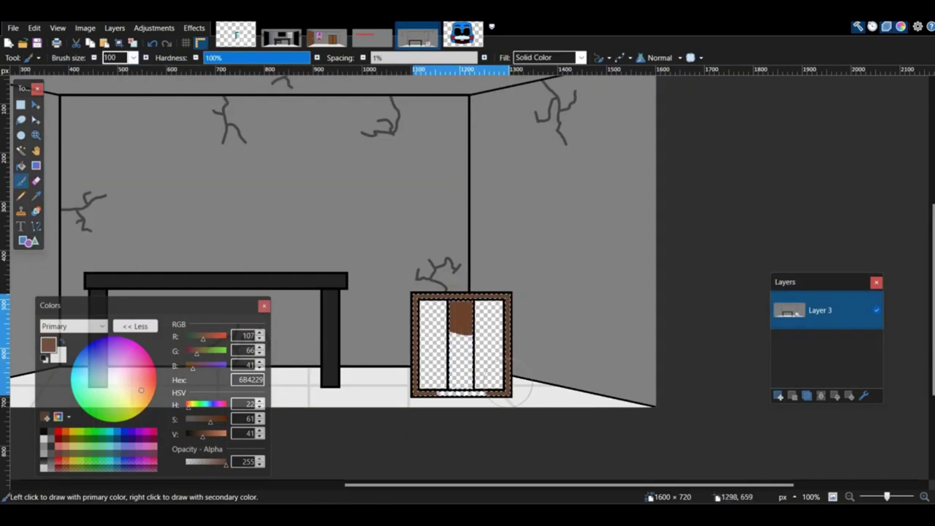
Step: Select the crate's two outer planks and paint them lighter brown 845133 with the size 100 brush
{"action": "left_click", "coordinate": [327, 37]}
{"action": "left_click", "coordinate": [36, 196]}
{"action": "left_click", "coordinate": [537, 259]}
{"action": "left_click", "coordinate": [418, 35]}
{"action": "left_click", "coordinate": [22, 150]}
{"action": "left_click", "coordinate": [433, 319]}
{"action": "left_click", "coordinate": [21, 181]}
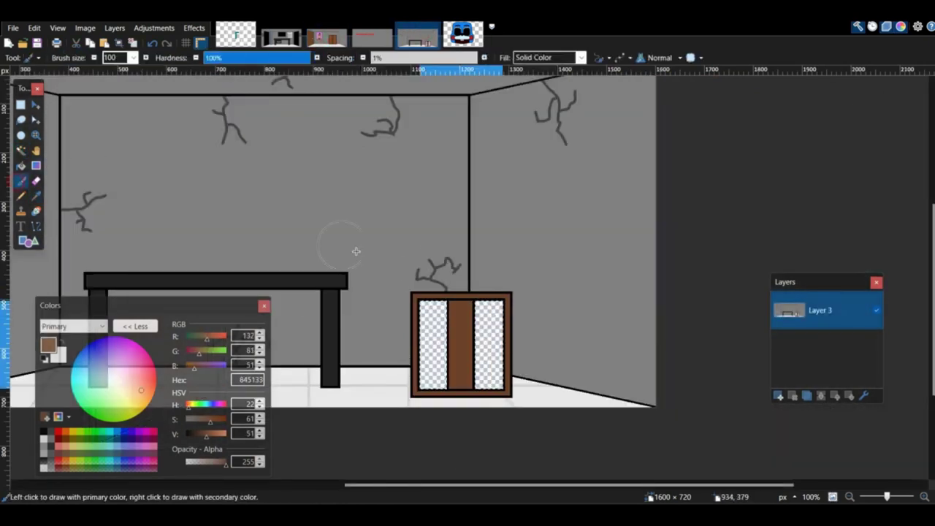
{"action": "left_click_drag", "start_coordinate": [434, 310], "coordinate": [433, 385]}
{"action": "key", "text": "ctrl+d"}
Step: Copy the empty rabbit head from its image and paste it into the room as a new layer, placed on top of the crate
{"action": "middle_click_drag", "start_coordinate": [330, 205], "coordinate": [487, 229]}
{"action": "left_click", "coordinate": [463, 35]}
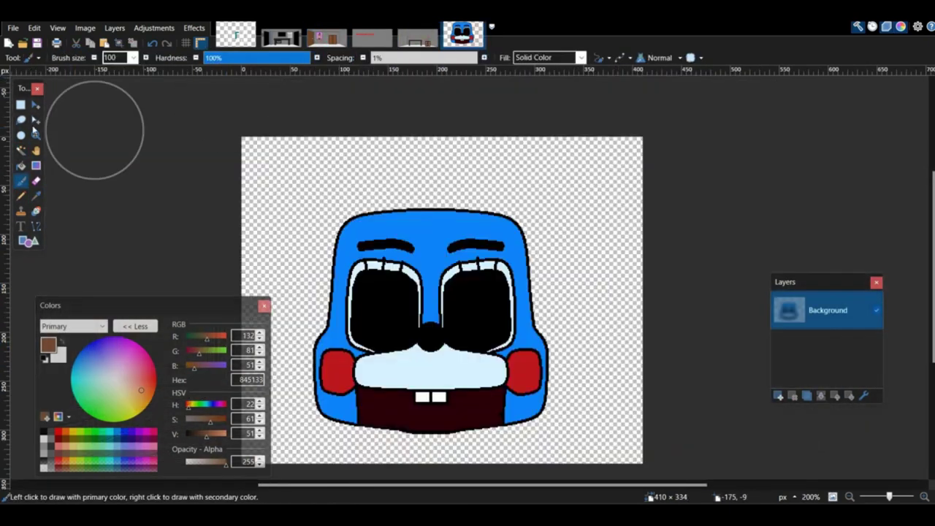
{"action": "left_click", "coordinate": [21, 104]}
{"action": "left_click_drag", "start_coordinate": [235, 130], "coordinate": [648, 470]}
{"action": "left_click", "coordinate": [418, 36]}
{"action": "key", "text": "ctrl+shift+v"}
{"action": "left_click_drag", "start_coordinate": [168, 165], "coordinate": [638, 281]}
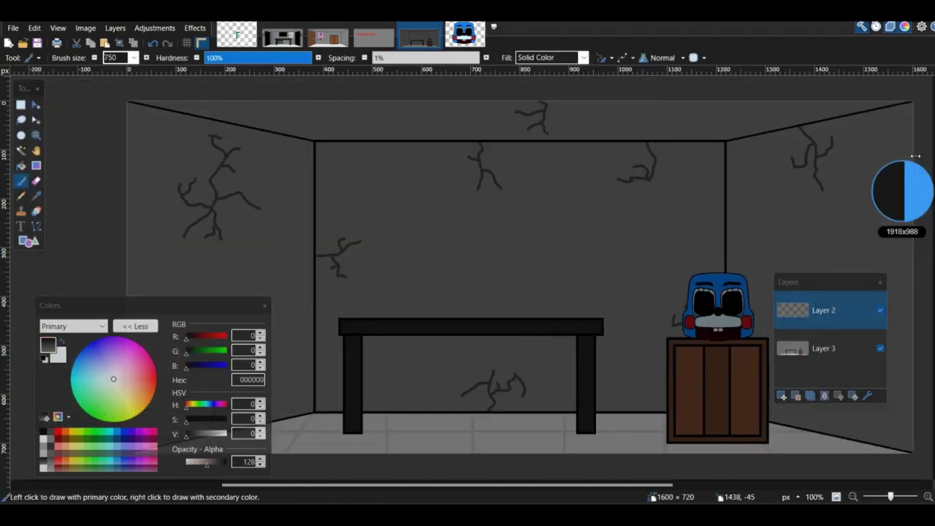
Step: Darken the whole room with black at opacity 128, and shade its edges in opaque black with a size 1000 brush at 0% hardness
{"action": "mouse_move", "coordinate": [840, 176]}
{"action": "left_mouse_down"}
{"action": "mouse_move", "coordinate": [415, 172]}
{"action": "mouse_move", "coordinate": [616, 278]}
{"action": "left_mouse_up"}
{"action": "middle_click_drag", "start_coordinate": [616, 279], "coordinate": [580, 253]}
{"action": "left_click_drag", "start_coordinate": [206, 463], "coordinate": [228, 462]}
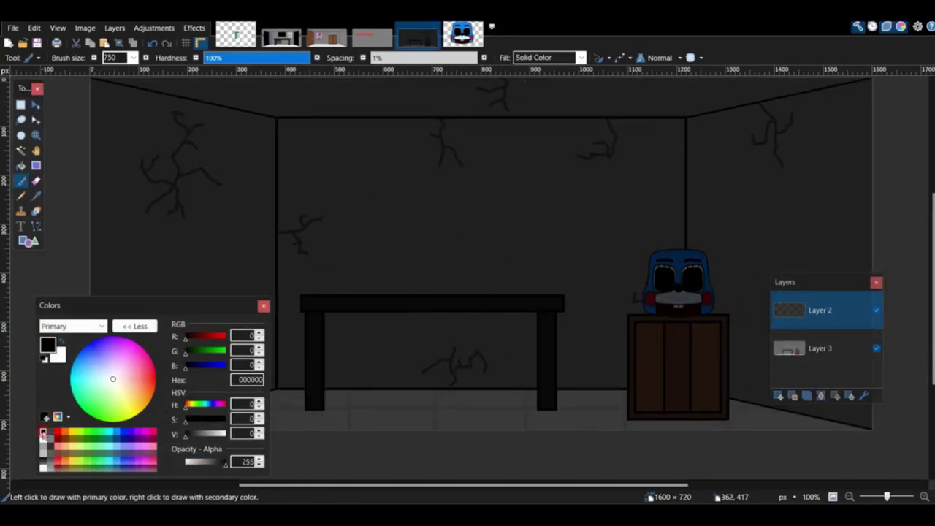
{"action": "scroll", "coordinate": [469, 279], "scroll_direction": "down", "scroll_amount": 3, "text": "ctrl"}
{"action": "scroll", "coordinate": [259, 253], "scroll_direction": "down", "scroll_amount": 2}
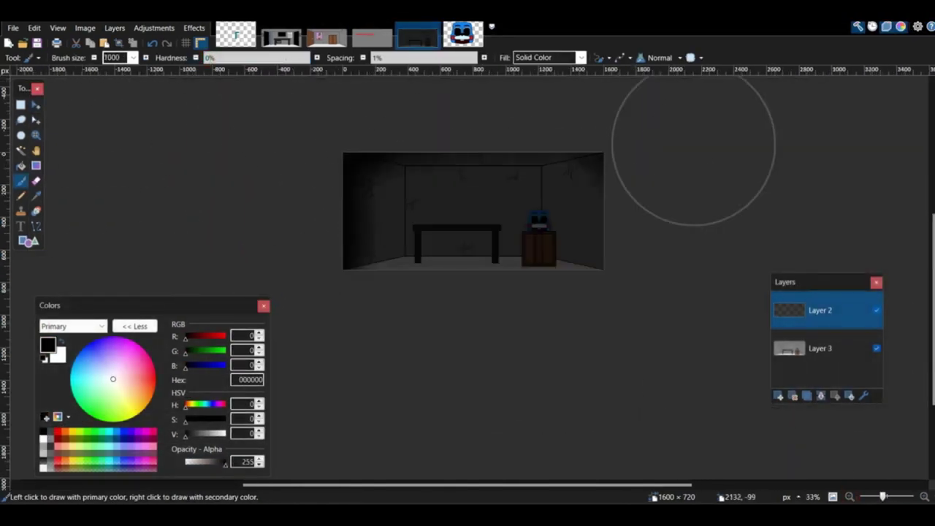
{"action": "left_click_drag", "start_coordinate": [694, 144], "coordinate": [344, 347]}
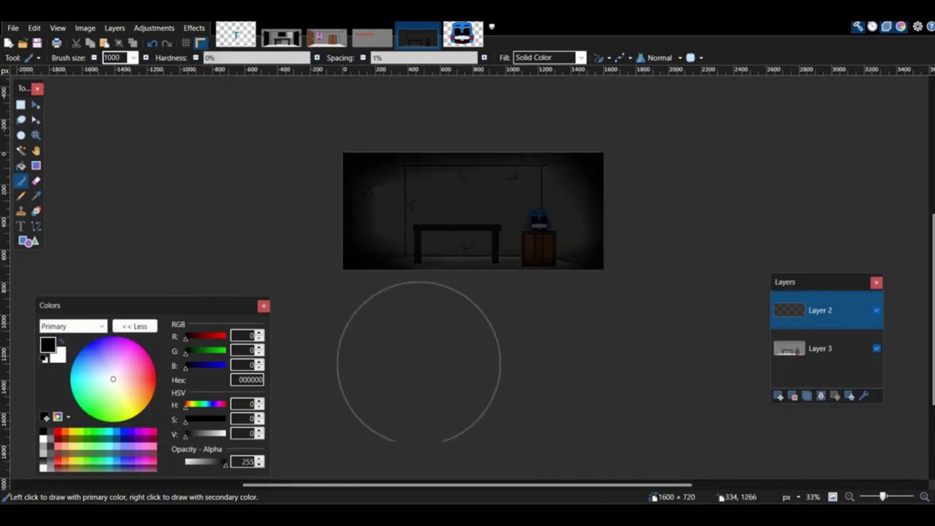
Step: Copy the entire shading layer into a new 1600 × 720 image
{"action": "left_click", "coordinate": [20, 104]}
{"action": "key", "text": "ctrl+a"}
{"action": "key", "text": "ctrl+c"}
{"action": "key", "text": "ctrl+n"}
{"action": "key", "text": "Return"}
{"action": "key", "text": "ctrl+v"}
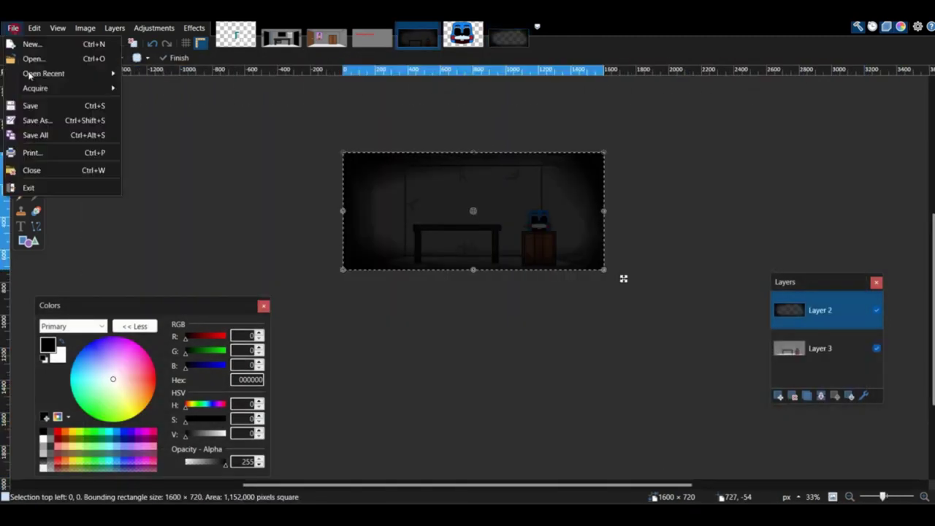
Step: Save the darkened room with the rabbit head as the PNG Default, keeping the automatic bit depth
{"action": "left_click", "coordinate": [37, 122]}
{"action": "left_click", "coordinate": [125, 372]}
{"action": "key", "text": "Return"}
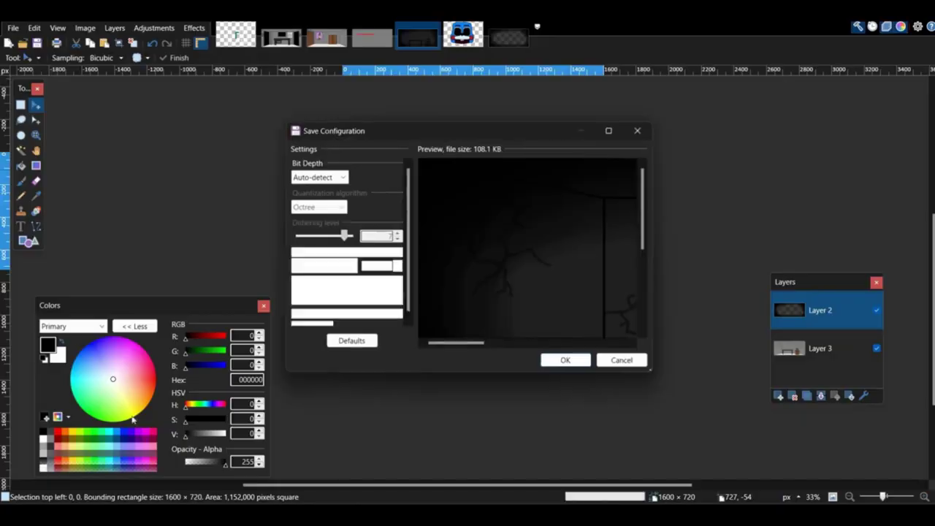
{"action": "key", "text": "Return"}
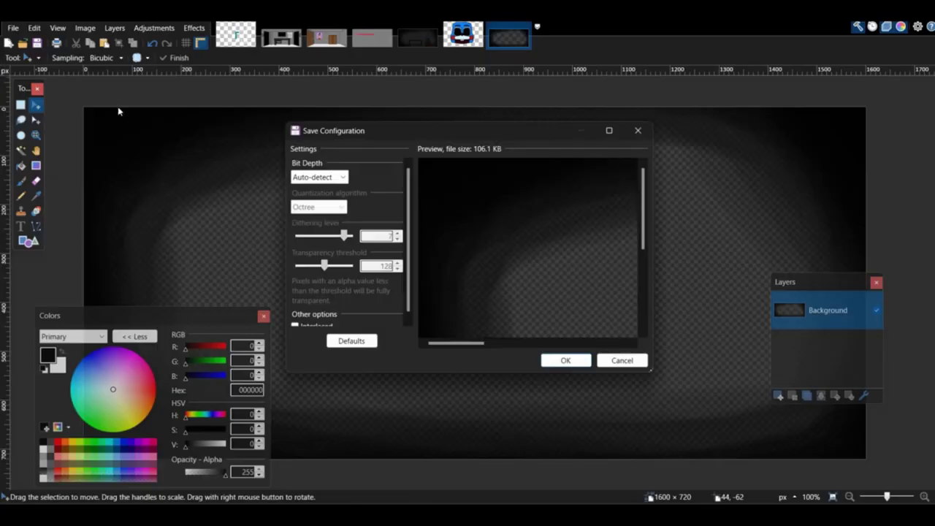
Step: Save the separate shading image as the PNG Lighting and close the finished images
{"action": "left_click", "coordinate": [566, 360]}
{"action": "right_click", "coordinate": [520, 40]}
{"action": "left_click", "coordinate": [548, 130]}
{"action": "right_click", "coordinate": [419, 43]}
{"action": "left_click", "coordinate": [447, 132]}
{"action": "right_click", "coordinate": [328, 44]}
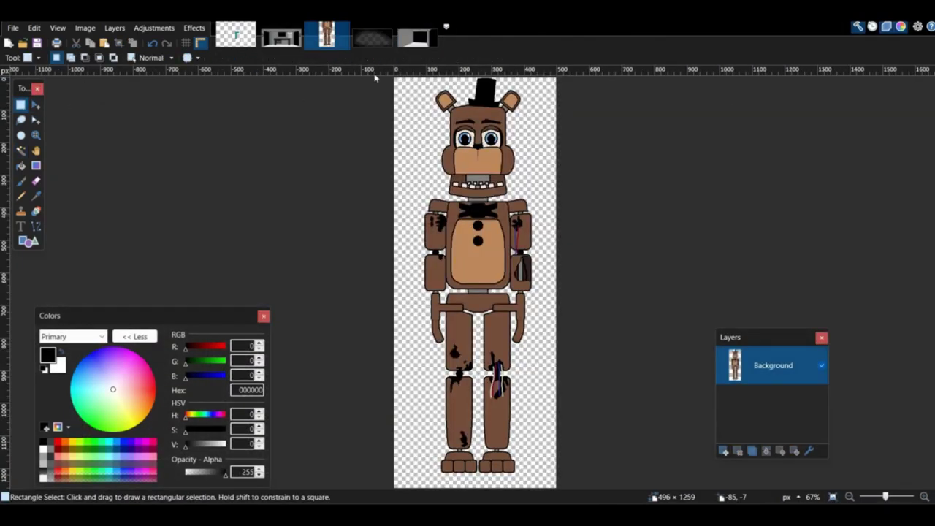
Step: Copy the bear from its hat down to the lower legs and paste it into a new layer of the room with the black opening
{"action": "left_click_drag", "start_coordinate": [391, 73], "coordinate": [687, 307]}
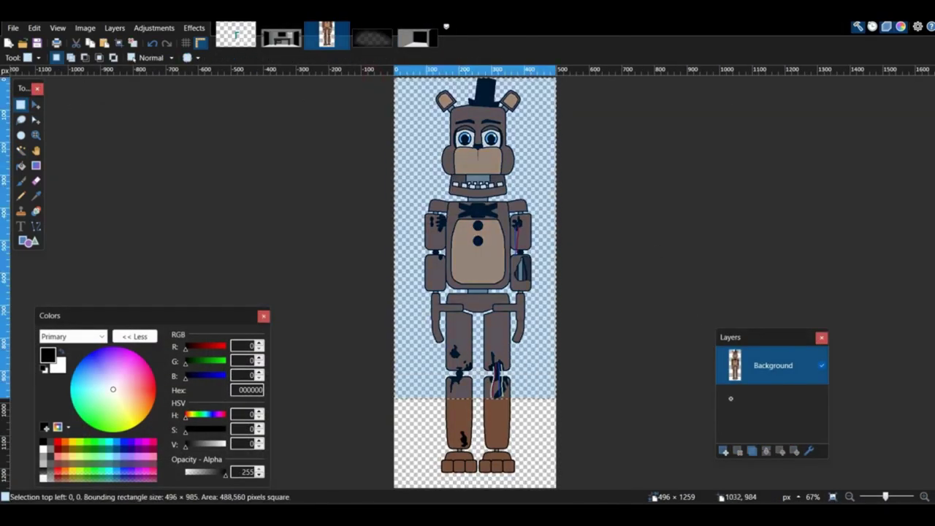
{"action": "left_click_drag", "start_coordinate": [730, 398], "coordinate": [737, 413]}
{"action": "left_click", "coordinate": [417, 37]}
{"action": "left_click", "coordinate": [724, 451]}
{"action": "key", "text": "ctrl+v"}
{"action": "left_click", "coordinate": [438, 394]}
Step: Scale the pasted bear down and position it standing in front of the black opening
{"action": "left_click_drag", "start_coordinate": [305, 282], "coordinate": [528, 186]}
{"action": "left_click_drag", "start_coordinate": [610, 426], "coordinate": [566, 332]}
{"action": "left_click_drag", "start_coordinate": [564, 171], "coordinate": [570, 307]}
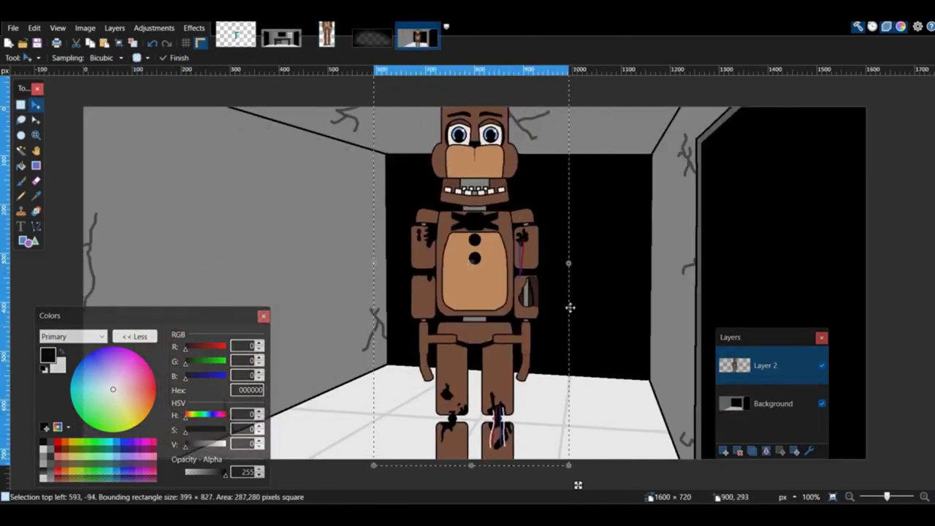
{"action": "scroll", "coordinate": [570, 308], "scroll_direction": "down", "scroll_amount": 1, "text": "ctrl"}
{"action": "left_click_drag", "start_coordinate": [537, 133], "coordinate": [522, 148]}
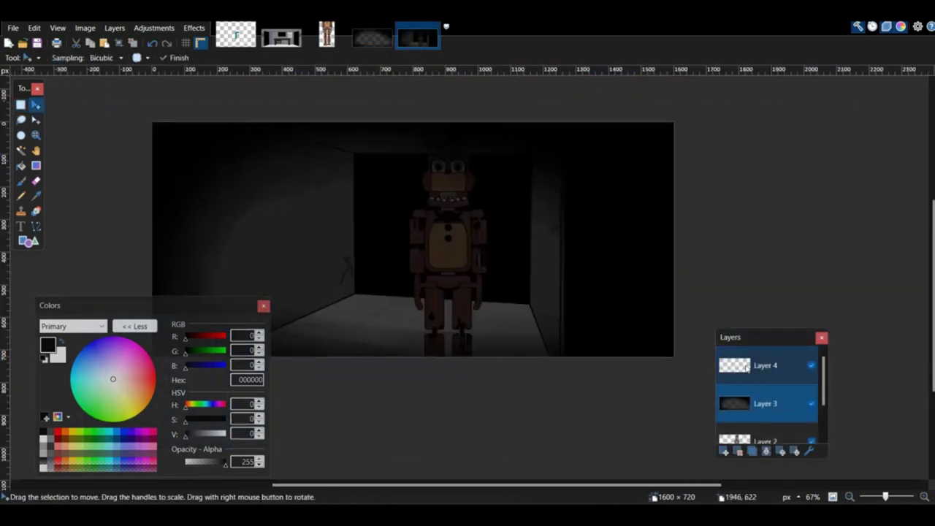
Step: Select the bear's eyes on Layer 2 with the Magic Wand at 32% tolerance
{"action": "left_click", "coordinate": [747, 369]}
{"action": "scroll", "coordinate": [473, 283], "scroll_direction": "up", "scroll_amount": 4, "text": "ctrl"}
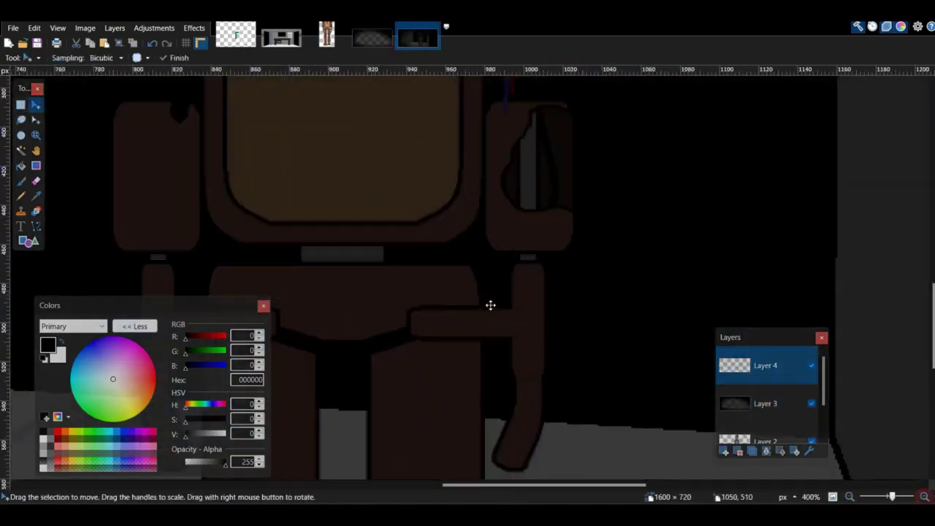
{"action": "scroll", "coordinate": [490, 305], "scroll_direction": "up", "scroll_amount": 6}
{"action": "left_click", "coordinate": [749, 434]}
{"action": "left_click", "coordinate": [21, 151]}
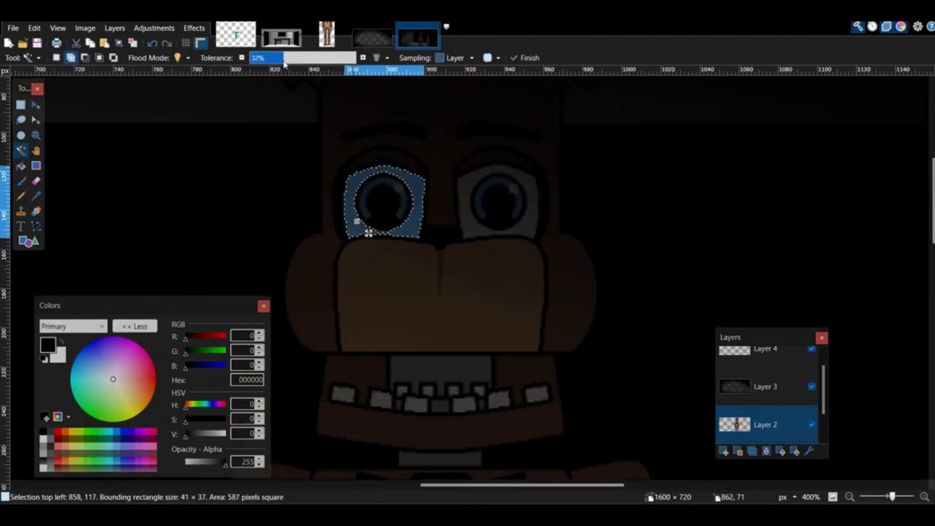
{"action": "left_click_drag", "start_coordinate": [322, 78], "coordinate": [341, 95]}
{"action": "key", "text": "s"}
{"action": "key", "text": "s"}
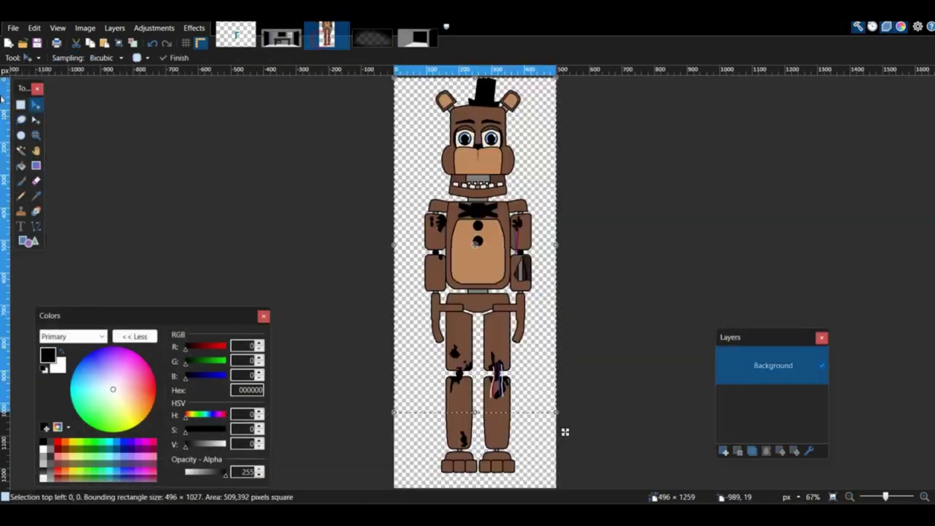
Step: Copy the bear's upper body and paste it into the clean room as a new layer, enlarged and close to the viewer
{"action": "left_click_drag", "start_coordinate": [392, 75], "coordinate": [641, 246]}
{"action": "key", "text": "ctrl+c"}
{"action": "left_click", "coordinate": [417, 37]}
{"action": "key", "text": "ctrl+shift+v"}
{"action": "left_click_drag", "start_coordinate": [322, 300], "coordinate": [542, 305]}
{"action": "left_click_drag", "start_coordinate": [546, 368], "coordinate": [641, 462]}
{"action": "key", "text": "ctrl+d"}
Step: Add the dark lighting overlay from its own image as a new layer above the bear
{"action": "left_click", "coordinate": [723, 451]}
{"action": "left_click", "coordinate": [372, 38]}
{"action": "left_click", "coordinate": [418, 41]}
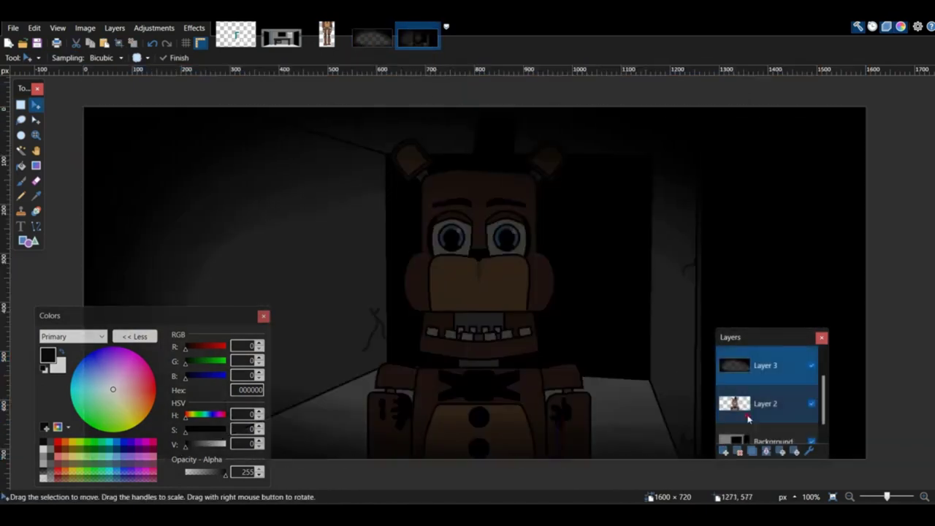
Step: Select both of the bear's pupils with their irises and highlights on Layer 2 and nudge them to the right inside the eyes
{"action": "scroll", "coordinate": [282, 177], "scroll_direction": "up", "scroll_amount": 5, "text": "ctrl"}
{"action": "key", "text": "s"}
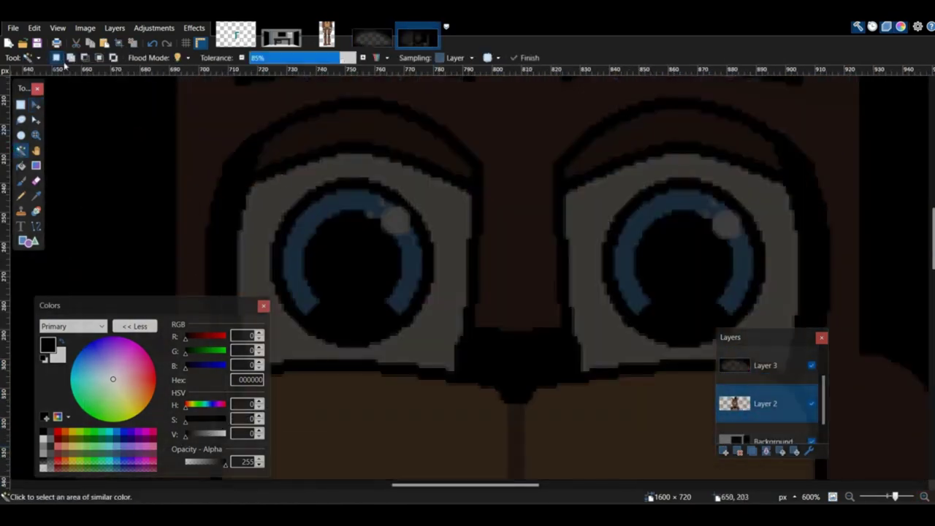
{"action": "left_click", "coordinate": [395, 222]}
{"action": "left_click", "coordinate": [396, 222]}
{"action": "left_click", "coordinate": [614, 234]}
{"action": "left_click", "coordinate": [728, 224]}
{"action": "middle_click_drag", "start_coordinate": [729, 224], "coordinate": [709, 221]}
{"action": "left_click", "coordinate": [36, 104]}
{"action": "key", "text": "Right"}
{"action": "key", "text": "Right"}
{"action": "key", "text": "Right"}
{"action": "key", "text": "Right"}
{"action": "key", "text": "Right"}
{"action": "key", "text": "Right"}
{"action": "key", "text": "Right"}
{"action": "key", "text": "Right"}
{"action": "key", "text": "Right"}
{"action": "key", "text": "Right"}
{"action": "key", "text": "Right"}
{"action": "key", "text": "Right"}
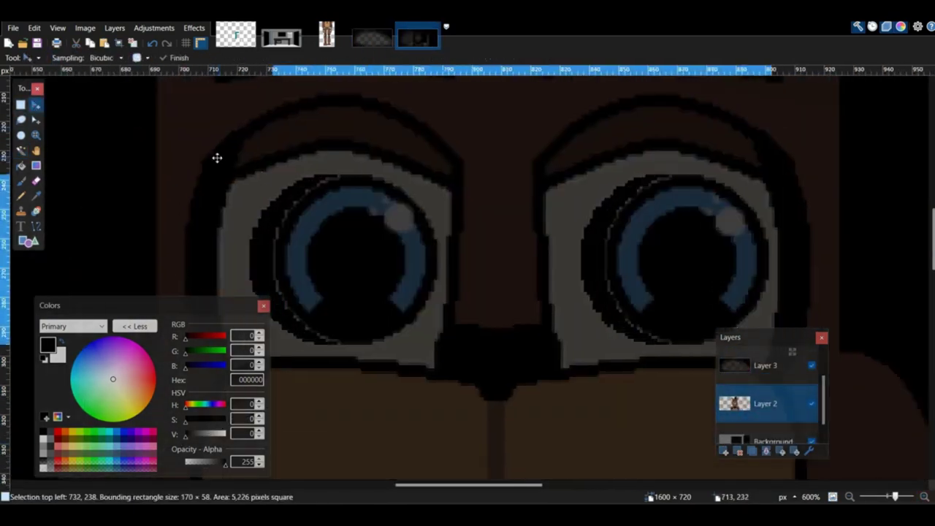
{"action": "key", "text": "Left"}
{"action": "key", "text": "Left"}
{"action": "key", "text": "Left"}
{"action": "key", "text": "ctrl+d"}
Step: Select the leftover black crescents in both eyes and paint them eye-white EDE4DA with a size 25 brush, touching up at size 5
{"action": "left_click", "coordinate": [35, 195]}
{"action": "left_click", "coordinate": [234, 234]}
{"action": "left_click", "coordinate": [21, 150]}
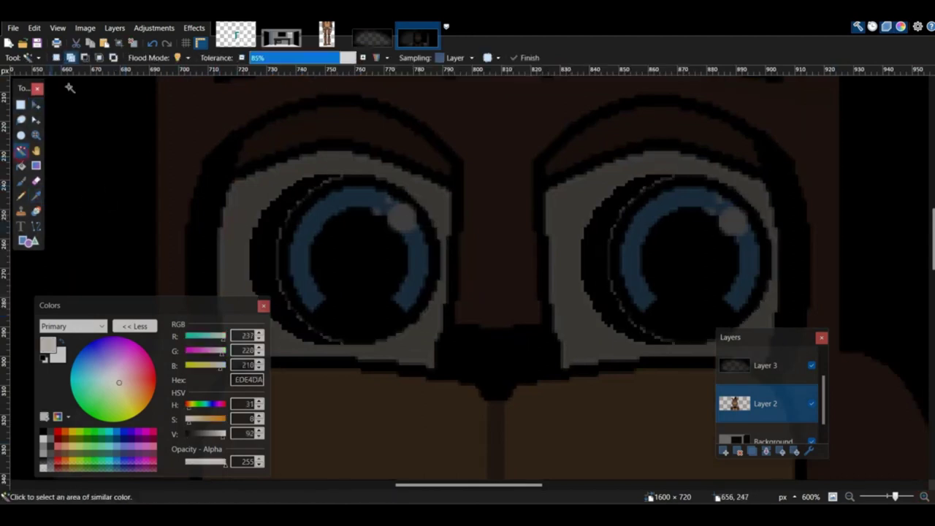
{"action": "left_click", "coordinate": [56, 58]}
{"action": "left_click", "coordinate": [265, 249]}
{"action": "left_click", "coordinate": [294, 59]}
{"action": "left_click", "coordinate": [604, 273], "text": "ctrl"}
{"action": "left_click", "coordinate": [21, 181]}
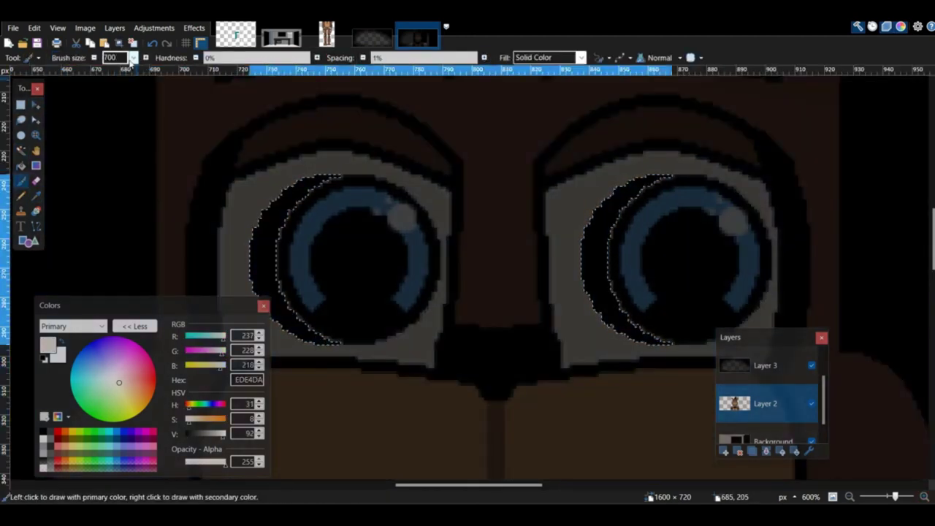
{"action": "left_click_drag", "start_coordinate": [610, 301], "coordinate": [655, 180]}
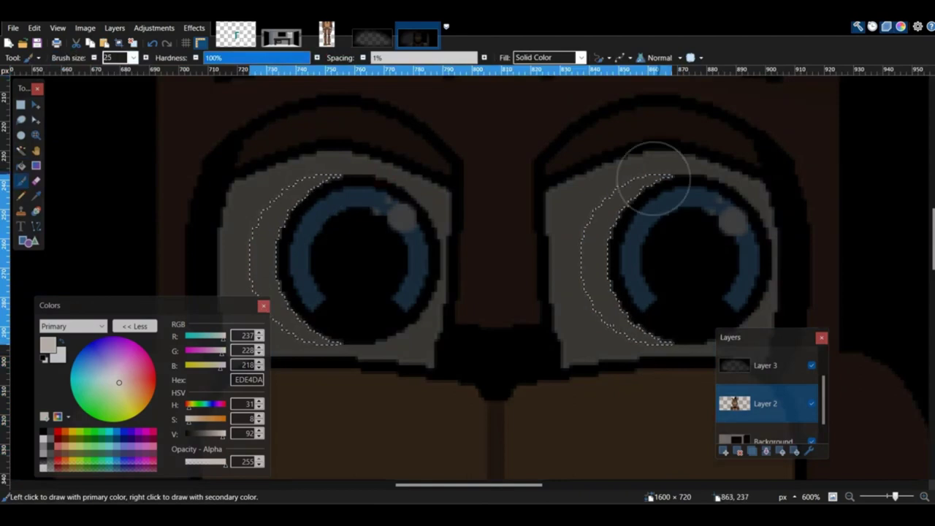
{"action": "key", "text": "ctrl+d"}
{"action": "middle_click_drag", "start_coordinate": [322, 196], "coordinate": [514, 176]}
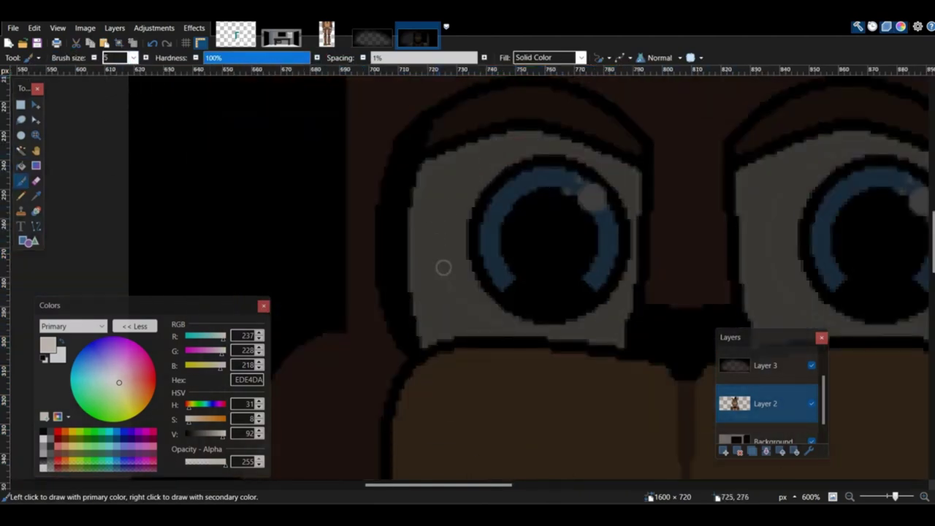
{"action": "middle_click_drag", "start_coordinate": [559, 331], "coordinate": [198, 254]}
{"action": "scroll", "coordinate": [417, 238], "scroll_direction": "up", "scroll_amount": 2}
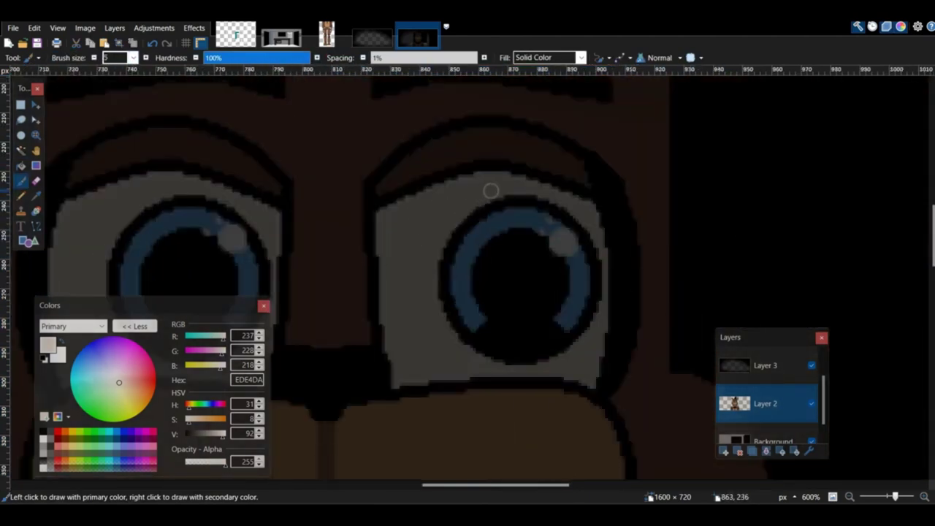
Step: Select the whites, pupils and iris areas of both eyes with the Magic Wand at 43% tolerance
{"action": "middle_click_drag", "start_coordinate": [491, 190], "coordinate": [621, 223]}
{"action": "left_click", "coordinate": [21, 150]}
{"action": "left_click", "coordinate": [258, 253]}
{"action": "left_click", "coordinate": [538, 290]}
{"action": "left_click", "coordinate": [578, 288]}
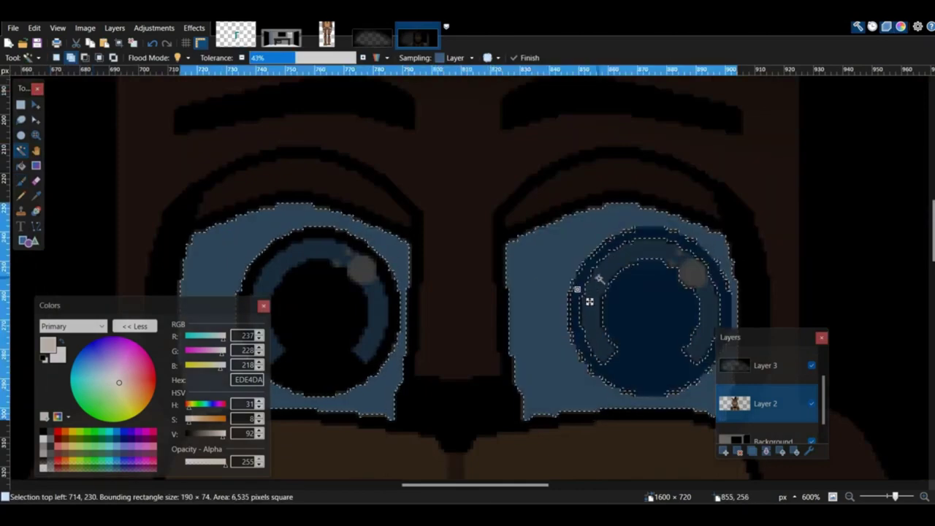
{"action": "left_click", "coordinate": [391, 285]}
{"action": "left_click", "coordinate": [372, 263]}
{"action": "left_click", "coordinate": [317, 251]}
Step: Add the remaining iris and highlight areas of both eyes to the selection with Lasso Select
{"action": "left_click", "coordinate": [20, 122]}
{"action": "middle_click_drag", "start_coordinate": [225, 307], "coordinate": [315, 263]}
{"action": "mouse_move", "coordinate": [317, 348]}
{"action": "left_mouse_down"}
{"action": "mouse_move", "coordinate": [311, 265]}
{"action": "mouse_move", "coordinate": [464, 190]}
{"action": "mouse_move", "coordinate": [357, 300]}
{"action": "left_mouse_up"}
{"action": "left_click_drag", "start_coordinate": [488, 320], "coordinate": [467, 284]}
{"action": "middle_click_drag", "start_coordinate": [648, 316], "coordinate": [377, 332]}
{"action": "left_click_drag", "start_coordinate": [378, 337], "coordinate": [381, 215]}
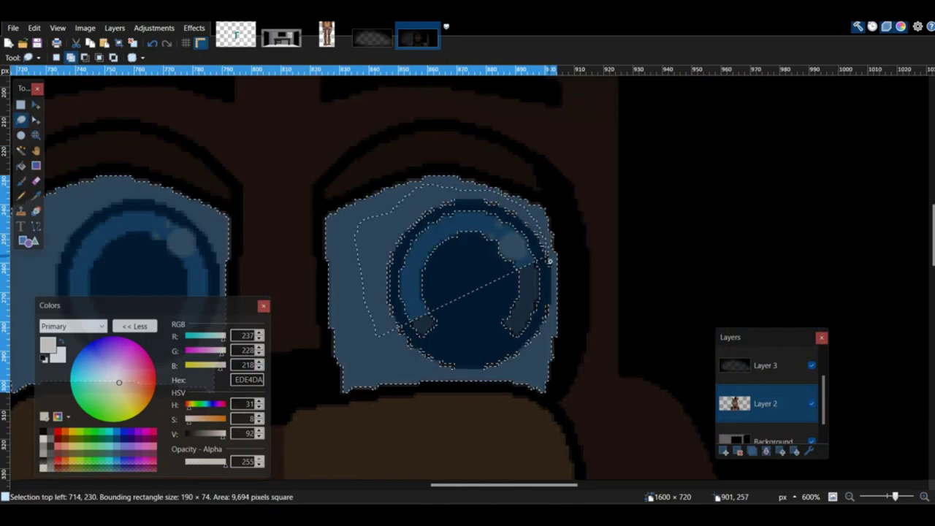
{"action": "left_click_drag", "start_coordinate": [549, 260], "coordinate": [491, 375]}
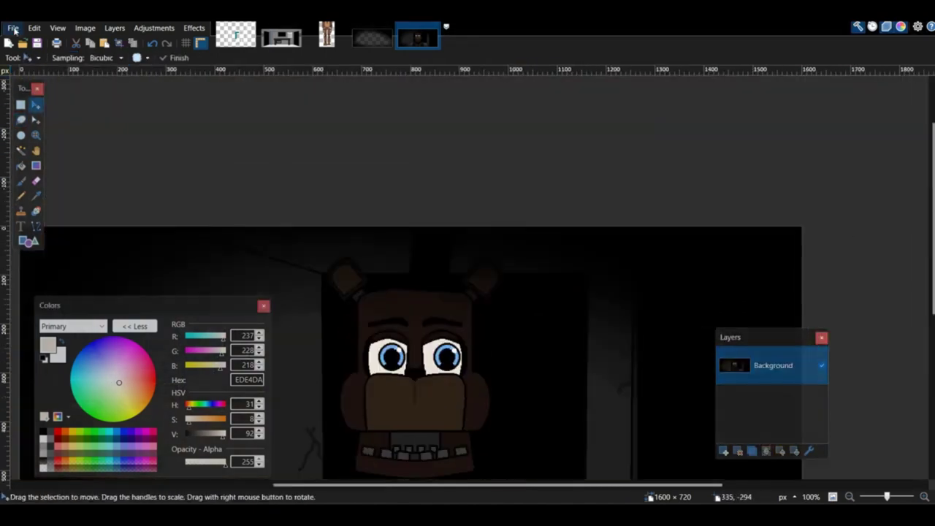
Step: Save the flattened close-up image of the bear as Freddy
{"action": "key", "text": "ctrl+shift+s"}
{"action": "type", "text": "Freddy"}
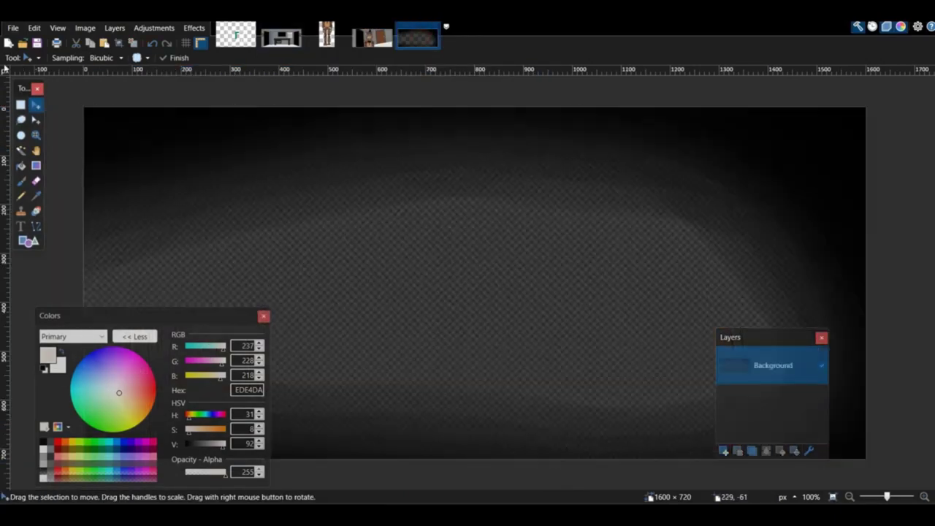
Step: Put the lighting overlay over the bear in the room with wall writing, and paste copies of both complete eyes into Layer 4 above it
{"action": "key", "text": "ctrl+a"}
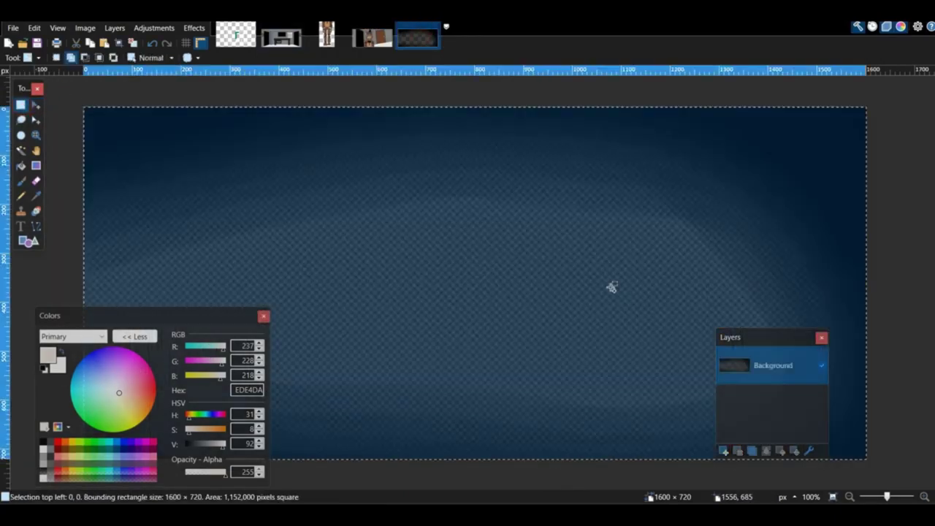
{"action": "left_click", "coordinate": [318, 245]}
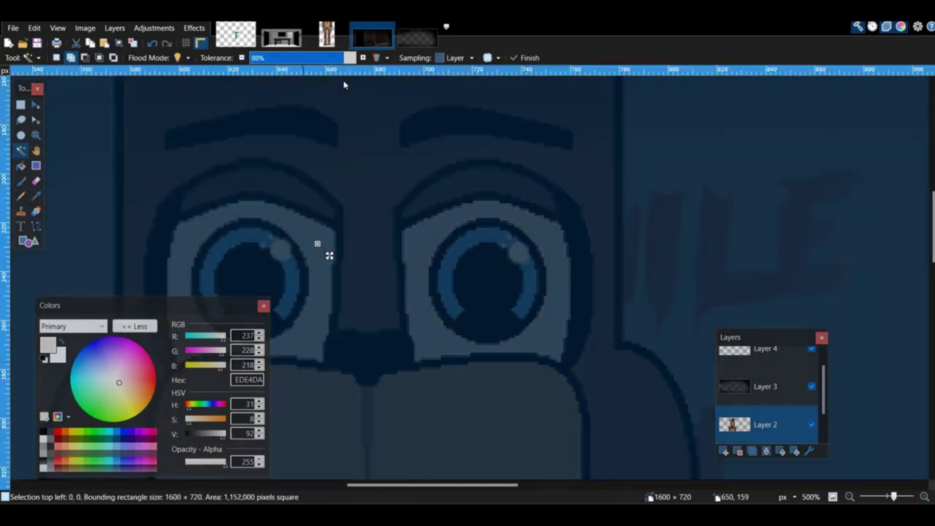
{"action": "left_click", "coordinate": [411, 248], "text": "ctrl"}
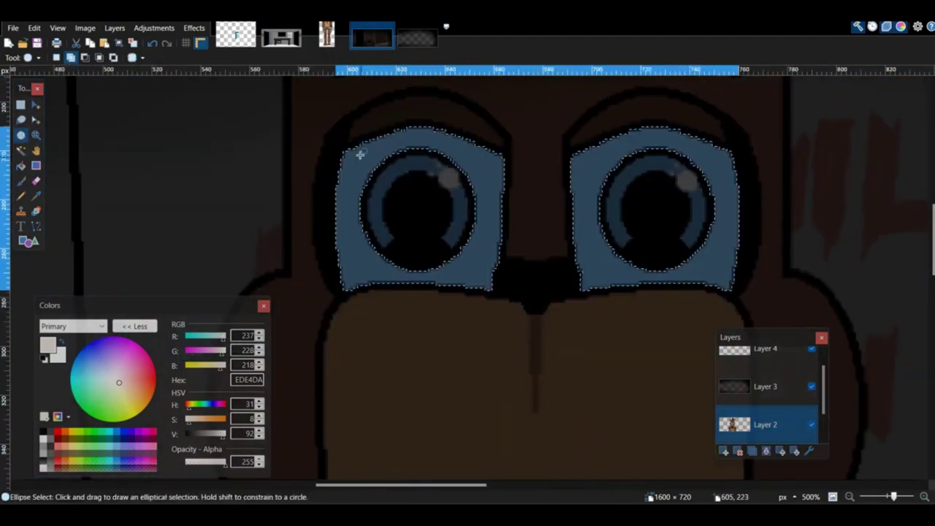
{"action": "left_click_drag", "start_coordinate": [361, 152], "coordinate": [485, 277]}
{"action": "left_click_drag", "start_coordinate": [593, 133], "coordinate": [722, 260]}
{"action": "left_click", "coordinate": [747, 355]}
{"action": "key", "text": "ctrl+v"}
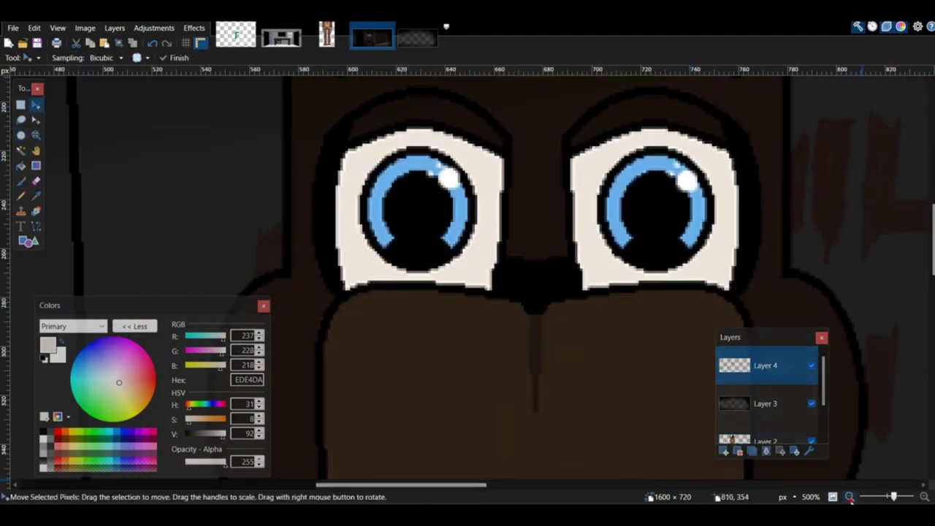
{"action": "scroll", "coordinate": [334, 231], "scroll_direction": "down", "scroll_amount": 6, "text": "ctrl"}
Step: Save the completed image of the bear in the room with wall writing as a new file
{"action": "left_click", "coordinate": [12, 29]}
{"action": "left_click", "coordinate": [44, 131]}
{"action": "left_click", "coordinate": [157, 453]}
{"action": "left_click", "coordinate": [150, 412]}
{"action": "left_click", "coordinate": [145, 435]}
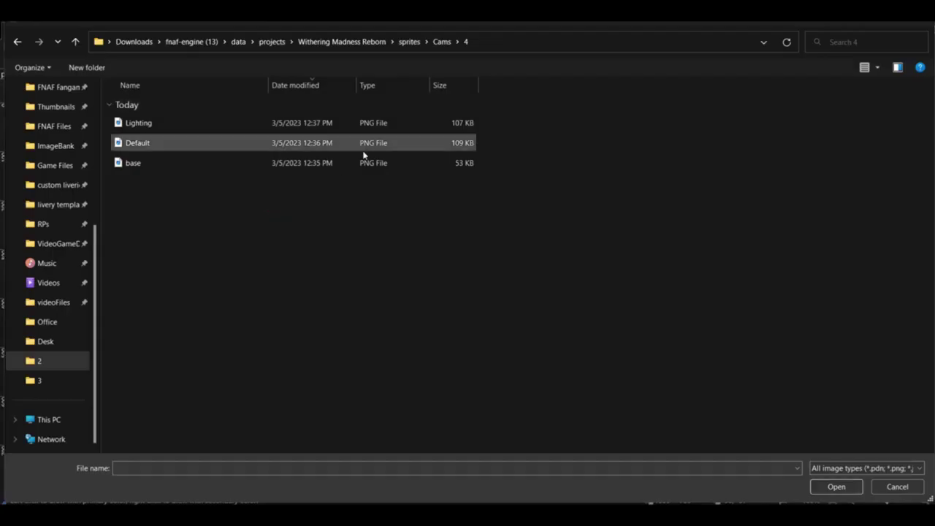
Step: Open the base room image from folder 4 and copy the rabbit figure down to its lower legs from its own image
{"action": "left_click", "coordinate": [363, 162]}
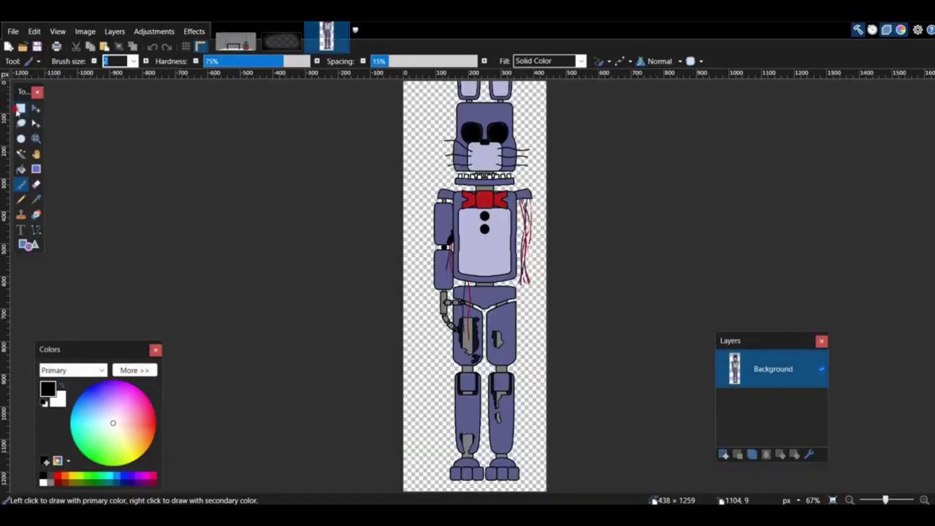
{"action": "left_click", "coordinate": [20, 108]}
{"action": "left_click_drag", "start_coordinate": [397, 77], "coordinate": [753, 429]}
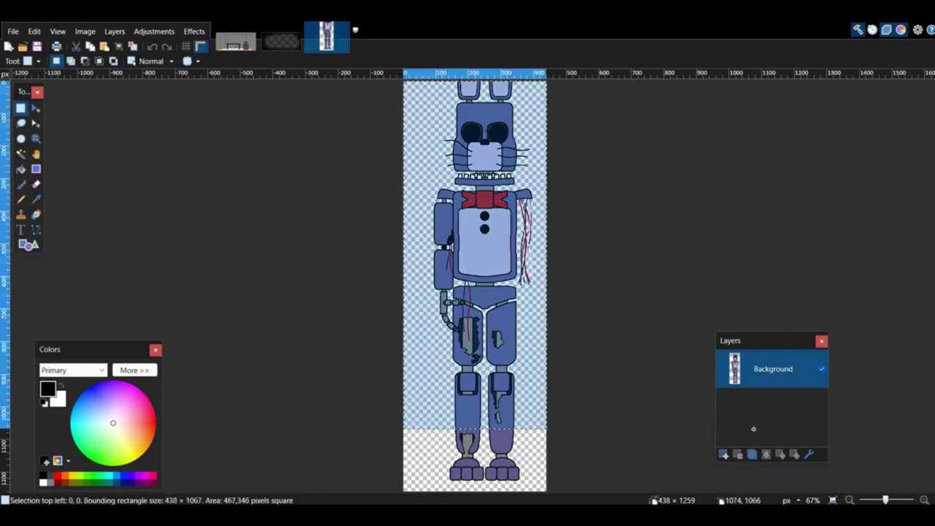
{"action": "key", "text": "ctrl+c"}
Step: Paste the rabbit into a new layer of the room, scale it down and stand it between the table and the wooden cabinet
{"action": "left_click", "coordinate": [236, 41]}
{"action": "left_click", "coordinate": [723, 454]}
{"action": "key", "text": "ctrl+v"}
{"action": "left_click", "coordinate": [438, 384]}
{"action": "left_click_drag", "start_coordinate": [298, 111], "coordinate": [739, 112]}
{"action": "key", "text": "ctrl+minus"}
{"action": "left_click_drag", "start_coordinate": [651, 169], "coordinate": [656, 166]}
{"action": "left_click_drag", "start_coordinate": [637, 215], "coordinate": [606, 218]}
{"action": "key", "text": "ctrl+d"}
Step: Copy the whole lighting overlay image and paste it into a new Layer 3 above the rabbit
{"action": "left_click", "coordinate": [724, 454]}
{"action": "scroll", "coordinate": [472, 259], "scroll_direction": "up", "scroll_amount": 2, "text": "ctrl"}
{"action": "middle_click_drag", "start_coordinate": [472, 259], "coordinate": [80, 334]}
{"action": "left_click", "coordinate": [281, 42]}
{"action": "left_click", "coordinate": [21, 108]}
{"action": "left_click_drag", "start_coordinate": [67, 104], "coordinate": [873, 469]}
{"action": "key", "text": "ctrl+c"}
{"action": "left_click", "coordinate": [236, 41]}
{"action": "scroll", "coordinate": [679, 391], "scroll_direction": "down", "scroll_amount": 2, "text": "ctrl"}
{"action": "key", "text": "ctrl+v"}
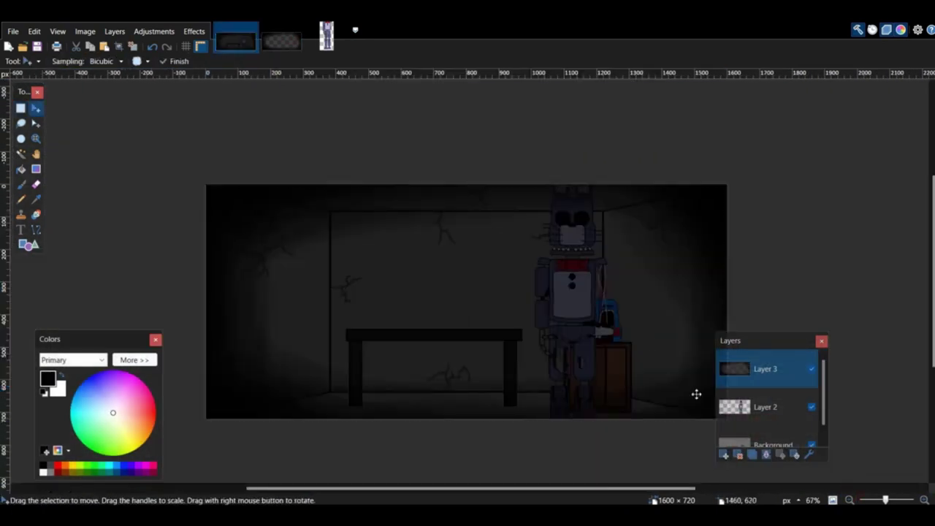
Step: Copy the rabbit's eye area from Layer 2 into a new Layer 4 above the lighting and erase the surplus face parts
{"action": "left_click", "coordinate": [764, 407]}
{"action": "scroll", "coordinate": [472, 225], "scroll_direction": "up", "scroll_amount": 4, "text": "ctrl"}
{"action": "middle_click_drag", "start_coordinate": [785, 223], "coordinate": [84, 238]}
{"action": "left_click", "coordinate": [20, 108]}
{"action": "left_click_drag", "start_coordinate": [318, 190], "coordinate": [488, 239]}
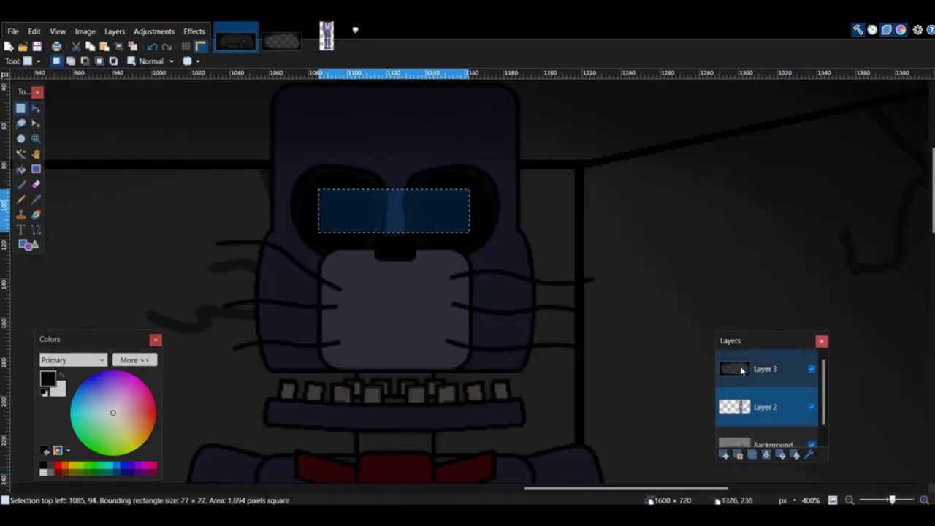
{"action": "key", "text": "ctrl+shift+n"}
{"action": "key", "text": "ctrl+d"}
{"action": "key", "text": "e"}
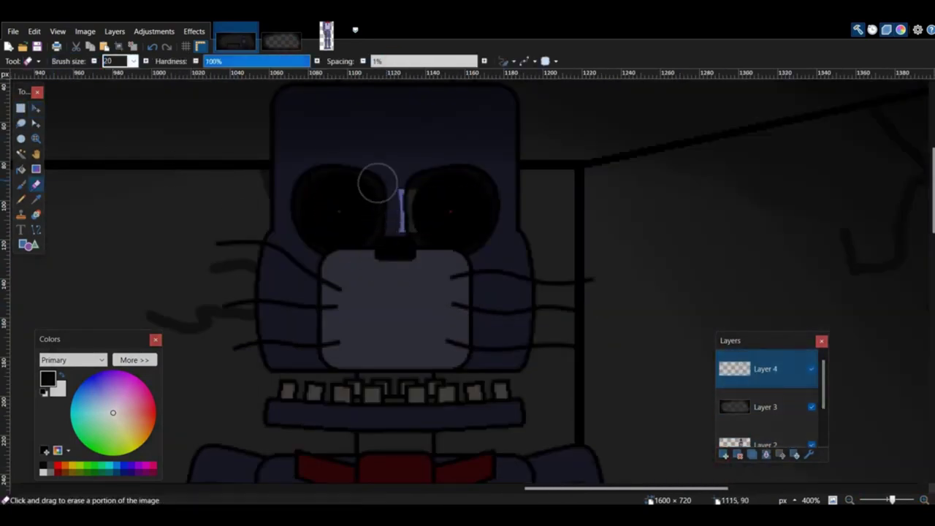
Step: Paint a tiny red pupil in each of the rabbit's eyes on Layer 4 with a size 1 brush
{"action": "left_click", "coordinate": [58, 465]}
{"action": "left_click", "coordinate": [16, 181]}
{"action": "middle_click_drag", "start_coordinate": [397, 221], "coordinate": [472, 257]}
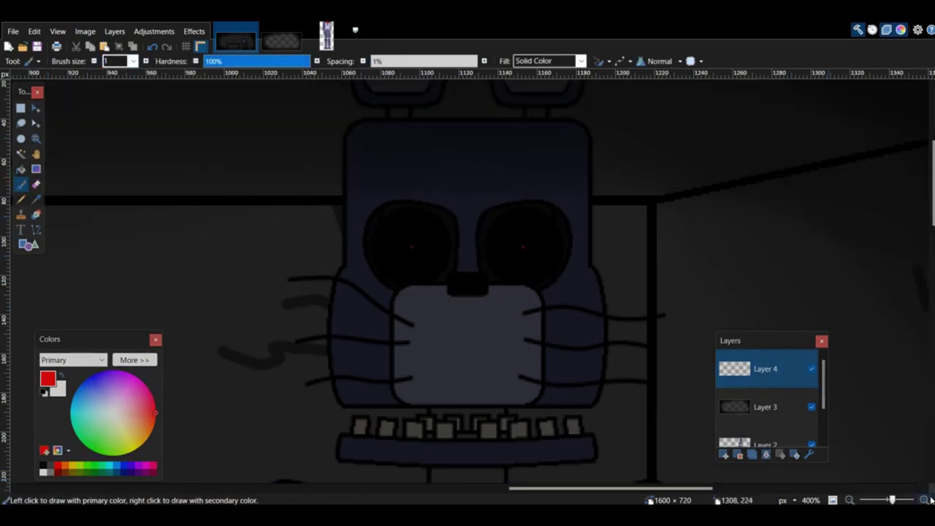
{"action": "scroll", "coordinate": [472, 257], "scroll_direction": "up", "scroll_amount": 7, "text": "ctrl"}
{"action": "left_click", "coordinate": [271, 224]}
{"action": "middle_click_drag", "start_coordinate": [660, 223], "coordinate": [411, 234]}
{"action": "left_click", "coordinate": [411, 234]}
Step: Try to paint soft red glows behind the pupils on a new Layer 5 with a size 20 brush at 0% hardness
{"action": "middle_click_drag", "start_coordinate": [512, 435], "coordinate": [811, 465]}
{"action": "key", "text": "ctrl+shift+n"}
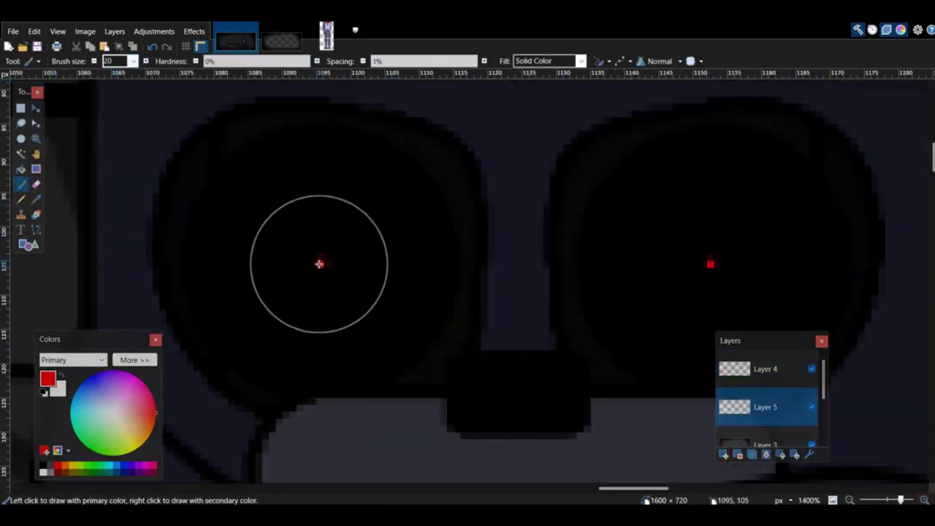
{"action": "mouse_move", "coordinate": [772, 260]}
{"action": "left_mouse_down"}
{"action": "mouse_move", "coordinate": [684, 284]}
{"action": "mouse_move", "coordinate": [699, 302]}
{"action": "left_mouse_up"}
{"action": "key", "text": "ctrl+z"}
Step: Try to clear the area around the pupils on Layer 4 with a Magic Wand selection
{"action": "left_click", "coordinate": [766, 370]}
{"action": "left_click", "coordinate": [21, 155]}
{"action": "left_click", "coordinate": [306, 230]}
{"action": "left_click", "coordinate": [687, 230]}
{"action": "key", "text": "Delete"}
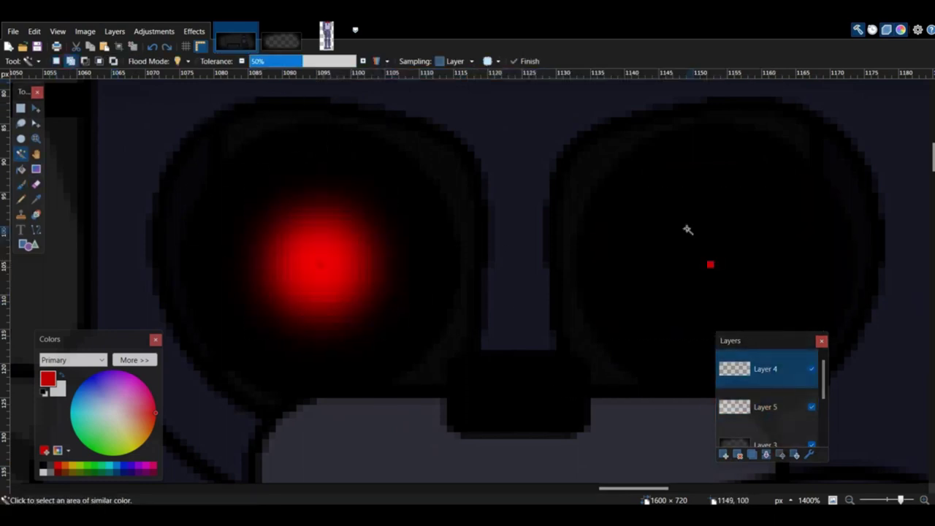
{"action": "left_click", "coordinate": [21, 184]}
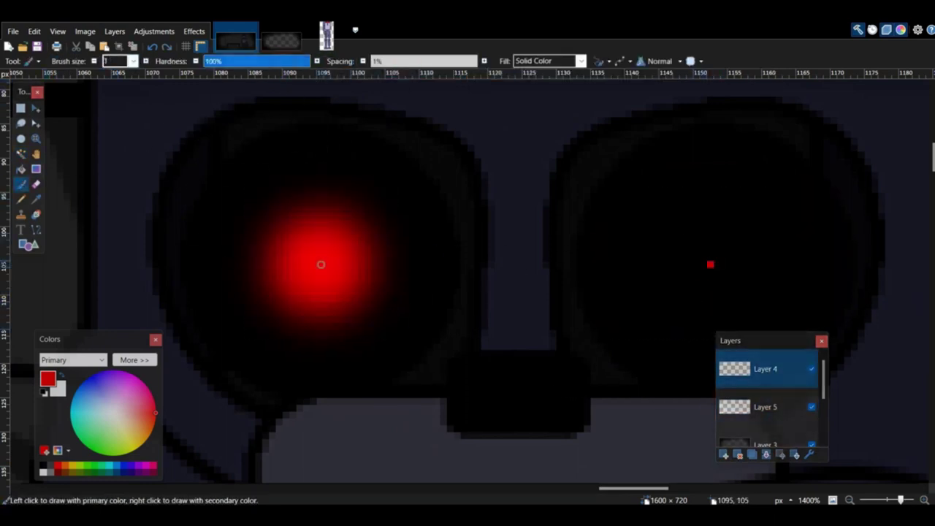
Step: Undo the last eye edits and delete the glow layer, Layer 5
{"action": "left_click", "coordinate": [780, 404]}
{"action": "key", "text": "ctrl+z"}
{"action": "key", "text": "ctrl+z"}
{"action": "key", "text": "ctrl+z"}
{"action": "key", "text": "ctrl+y"}
{"action": "left_click", "coordinate": [767, 407]}
{"action": "left_click", "coordinate": [739, 455]}
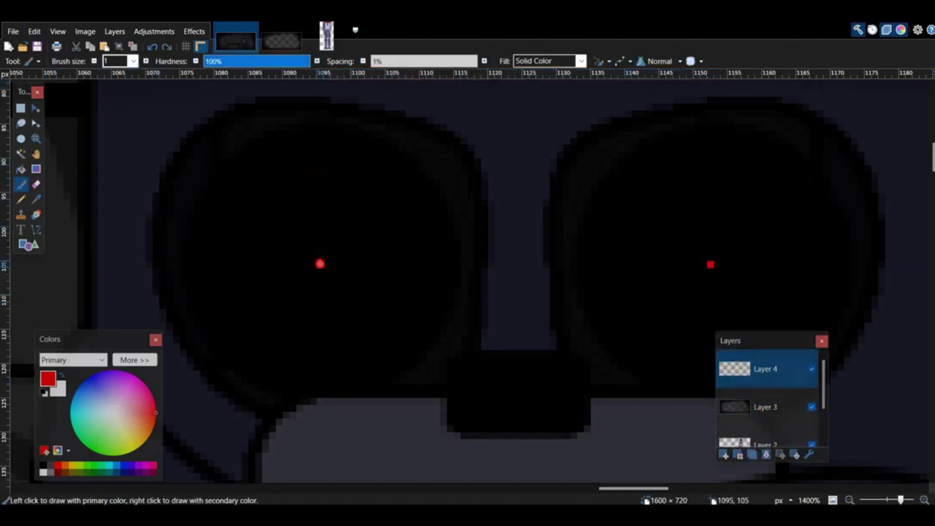
Step: Touch up the pupils and paint FF0000 glows at opacity 128 over both eyes on a new Layer 5, using a size 20 brush at 0% hardness
{"action": "left_click", "coordinate": [710, 264]}
{"action": "left_click", "coordinate": [765, 407]}
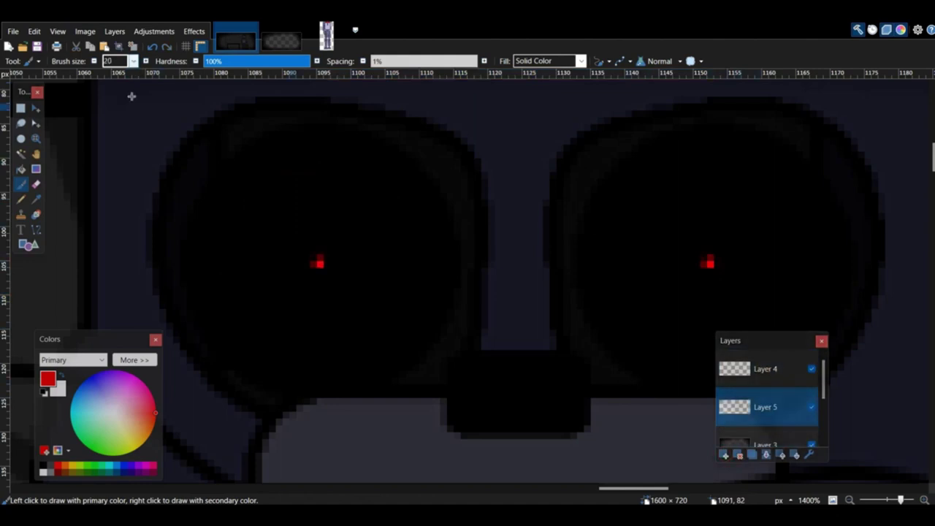
{"action": "left_click_drag", "start_coordinate": [95, 339], "coordinate": [90, 285]}
{"action": "left_click", "coordinate": [320, 264]}
{"action": "key", "text": "ctrl+z"}
{"action": "left_click_drag", "start_coordinate": [222, 63], "coordinate": [200, 63]}
{"action": "left_click", "coordinate": [130, 306]}
{"action": "left_click", "coordinate": [53, 441]}
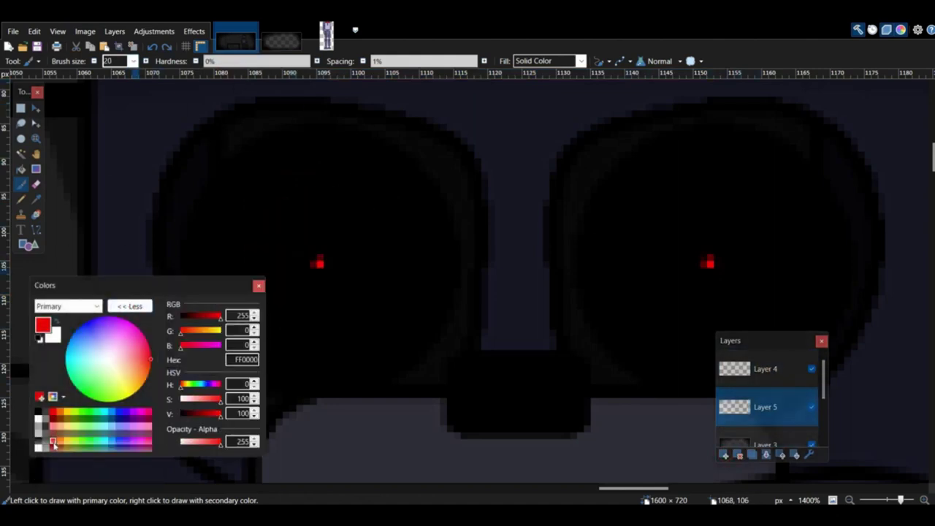
{"action": "left_click", "coordinate": [319, 263]}
{"action": "left_click", "coordinate": [711, 264]}
{"action": "scroll", "coordinate": [468, 275], "scroll_direction": "down", "scroll_amount": 13, "text": "ctrl"}
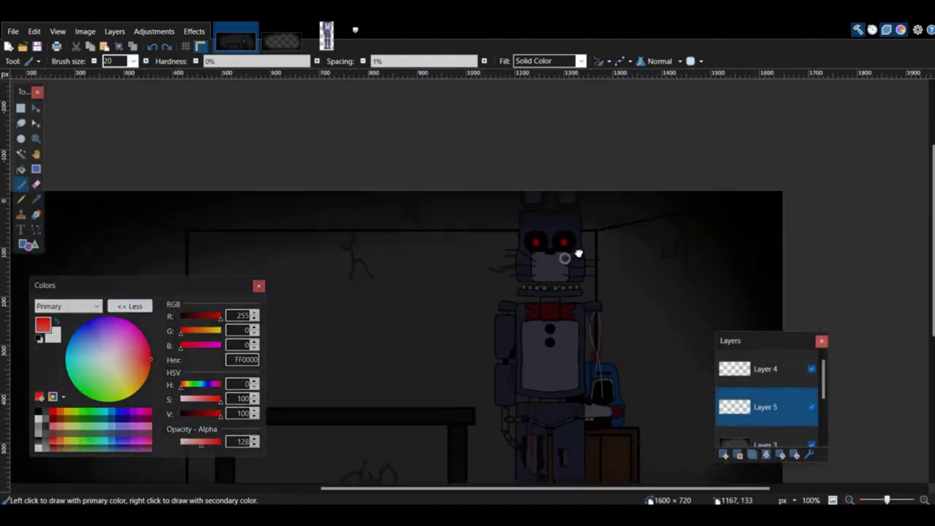
Step: Save the flattened room image with the glowing-eyed rabbit as a new PNG file in folder 4
{"action": "key", "text": "ctrl+s"}
{"action": "left_click", "coordinate": [138, 458]}
{"action": "left_click", "coordinate": [103, 397]}
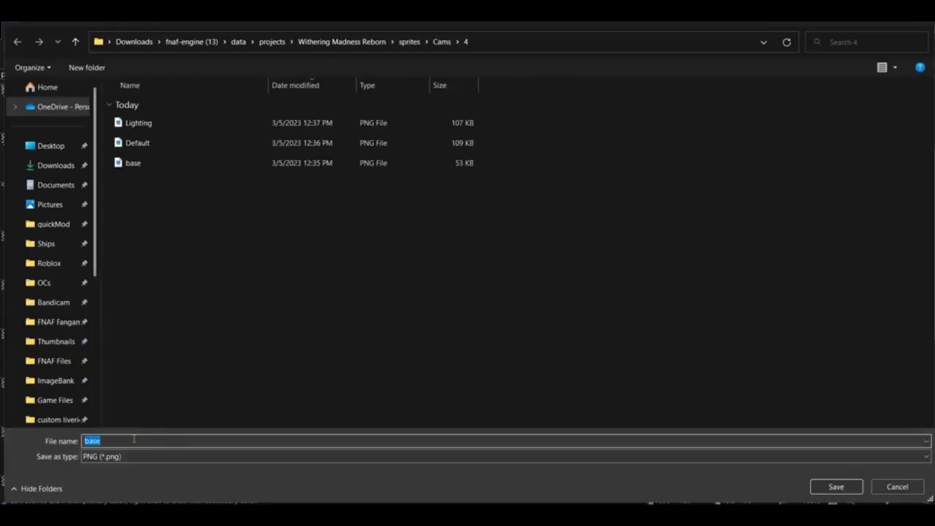
{"action": "key", "text": "Return"}
{"action": "key", "text": "Return"}
{"action": "key", "text": "Return"}
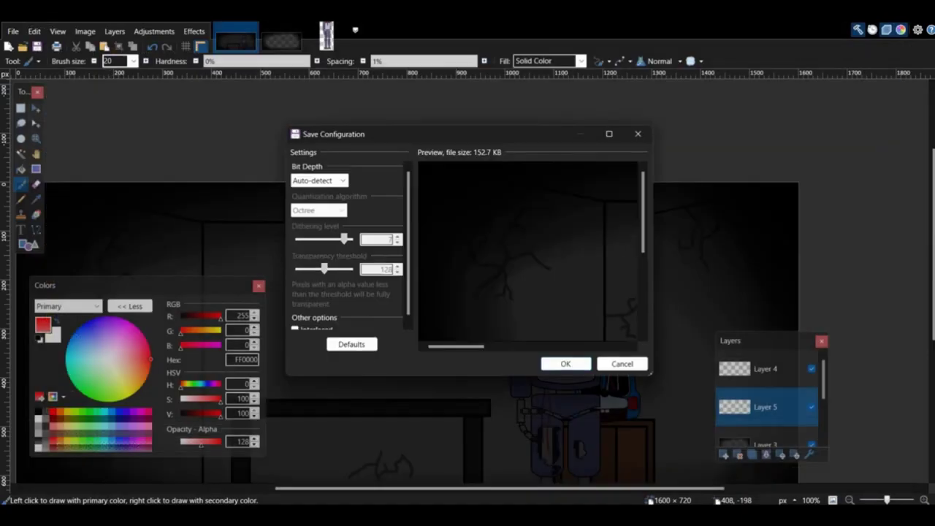
Step: Paint over both glowing eyes in black with a size 20 brush at 100% hardness
{"action": "scroll", "coordinate": [510, 281], "scroll_direction": "up", "scroll_amount": 5, "text": "ctrl"}
{"action": "left_click", "coordinate": [38, 412]}
{"action": "left_click", "coordinate": [308, 61]}
{"action": "scroll", "coordinate": [669, 149], "scroll_direction": "up", "scroll_amount": 8, "text": "ctrl"}
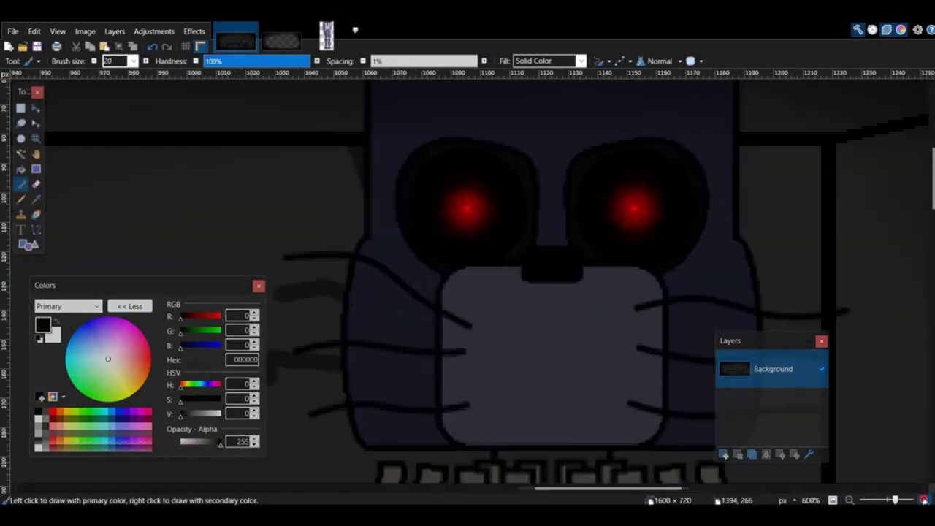
{"action": "scroll", "coordinate": [409, 225], "scroll_direction": "right", "scroll_amount": 5}
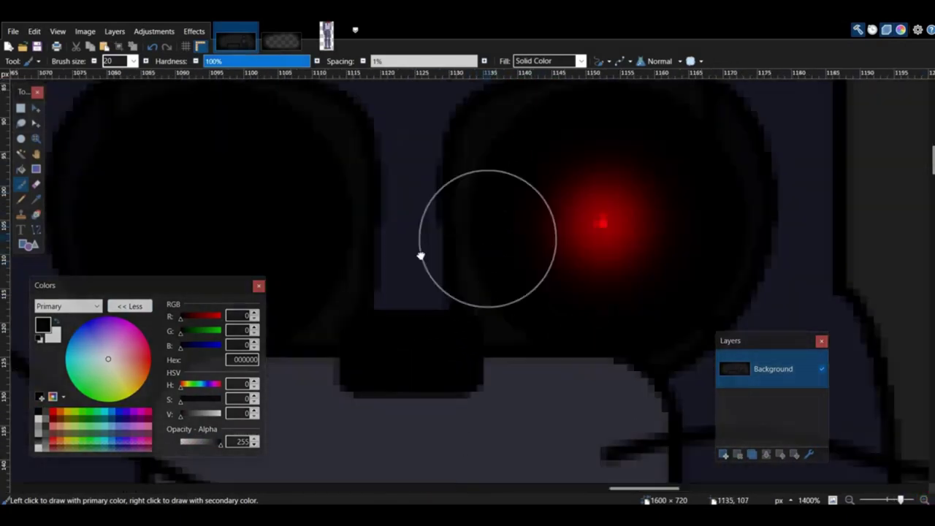
{"action": "left_click", "coordinate": [439, 197]}
{"action": "scroll", "coordinate": [526, 248], "scroll_direction": "down", "scroll_amount": 8, "text": "ctrl"}
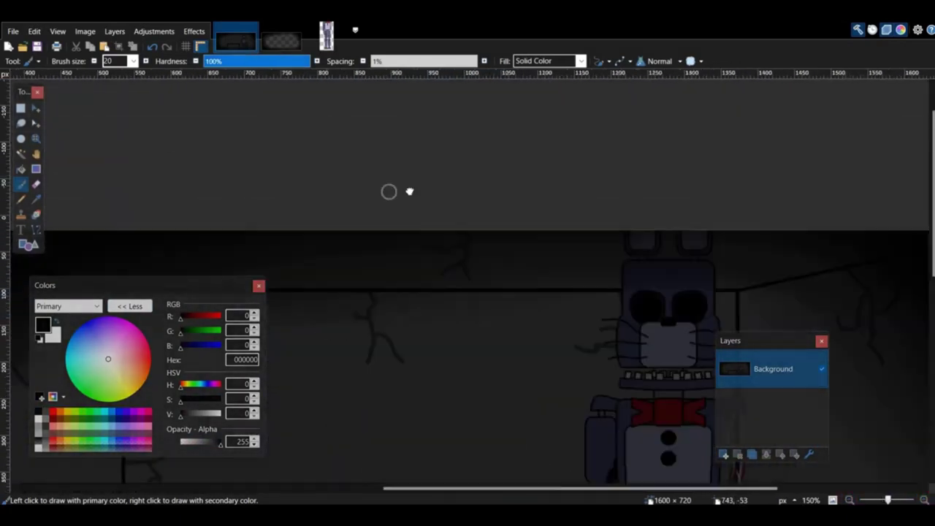
Step: Save the version of the rabbit with blacked-out eyes as a separate new file
{"action": "key", "text": "ctrl+shift+s"}
{"action": "left_click", "coordinate": [136, 442]}
{"action": "key", "text": "Return"}
{"action": "key", "text": "Return"}
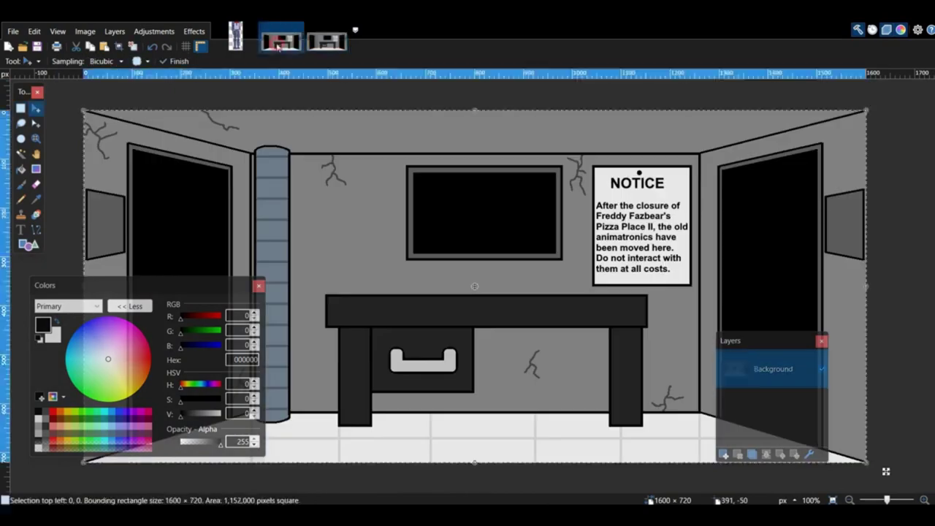
Step: Open lighting_2 from the Office folder, paste it over the office room as Layer 2, and add an empty Layer 3 beneath it
{"action": "key", "text": "ctrl+shift+n"}
{"action": "left_click", "coordinate": [419, 138]}
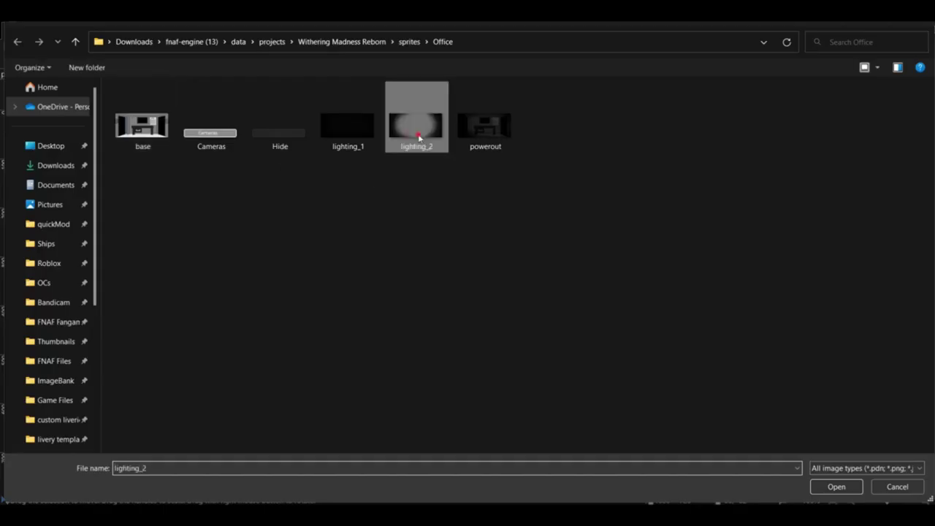
{"action": "double_click", "coordinate": [418, 137]}
{"action": "key", "text": "ctrl+a"}
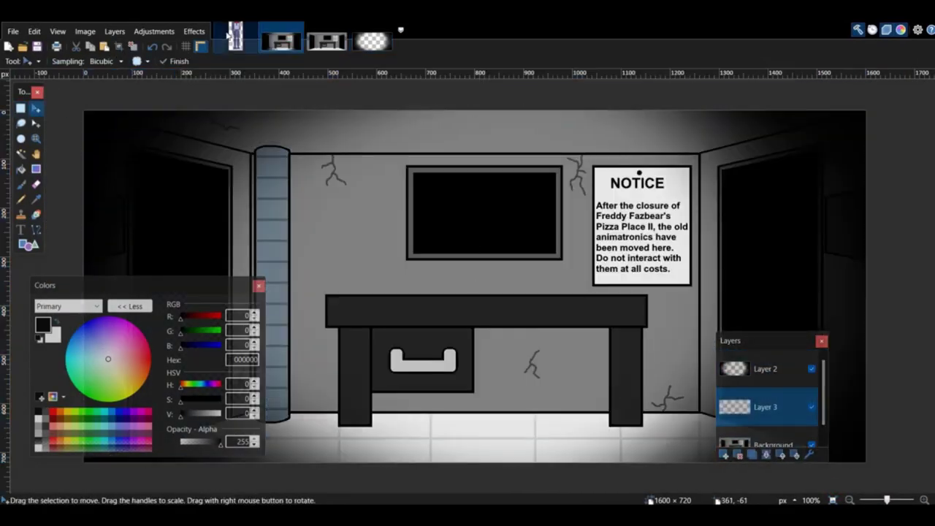
Step: Copy the rabbit's upper body into Layer 3 of the office image, enlarge it slightly and place it in front of the desk and window
{"action": "left_click", "coordinate": [234, 38]}
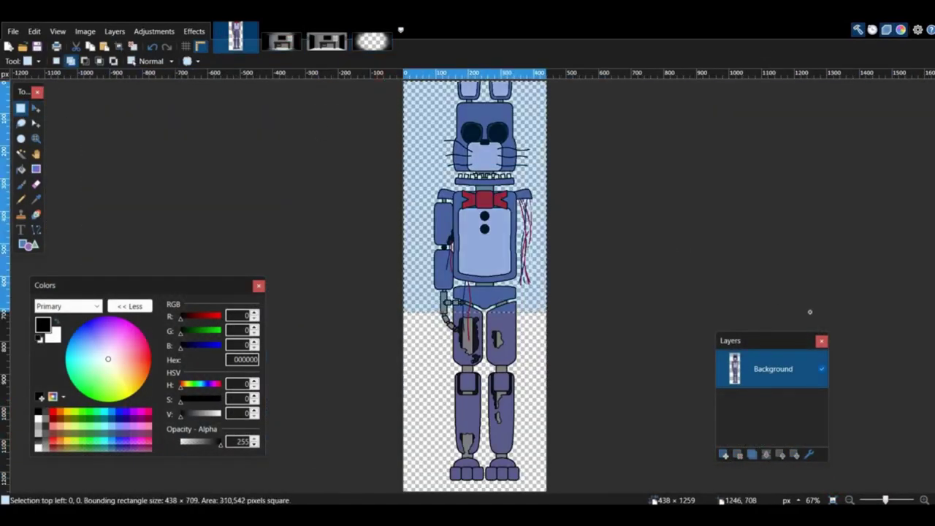
{"action": "key", "text": "ctrl+c"}
{"action": "left_click", "coordinate": [281, 40]}
{"action": "key", "text": "ctrl+v"}
{"action": "left_click_drag", "start_coordinate": [197, 306], "coordinate": [442, 305]}
{"action": "left_click_drag", "start_coordinate": [543, 461], "coordinate": [548, 466]}
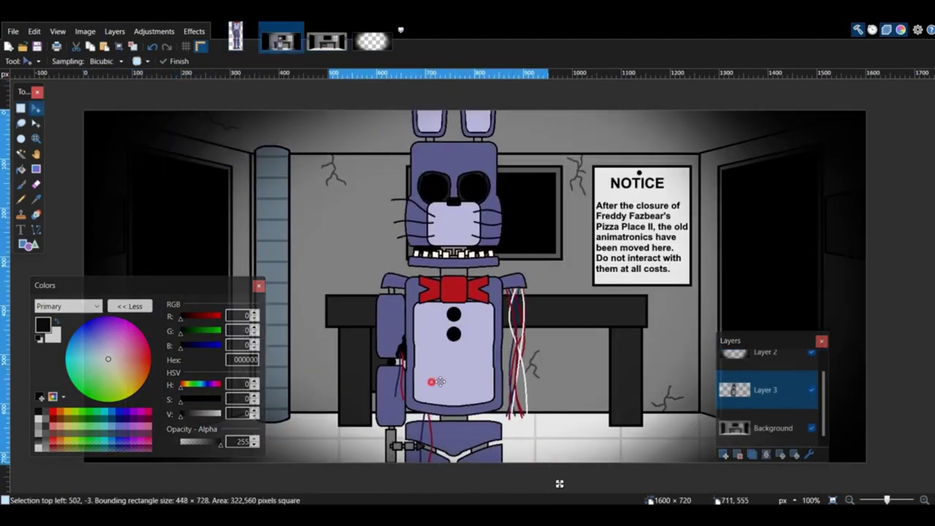
{"action": "left_click_drag", "start_coordinate": [434, 382], "coordinate": [449, 383]}
{"action": "key", "text": "ctrl+d"}
Step: Add Layer 4 above the office lighting and paint a red FF0000 pupil in each eye with a size 3 brush
{"action": "scroll", "coordinate": [471, 269], "scroll_direction": "up", "scroll_amount": 4, "text": "ctrl"}
{"action": "scroll", "coordinate": [743, 387], "scroll_direction": "up", "scroll_amount": 1}
{"action": "left_click", "coordinate": [743, 374]}
{"action": "left_click", "coordinate": [724, 454]}
{"action": "scroll", "coordinate": [432, 274], "scroll_direction": "up", "scroll_amount": 3}
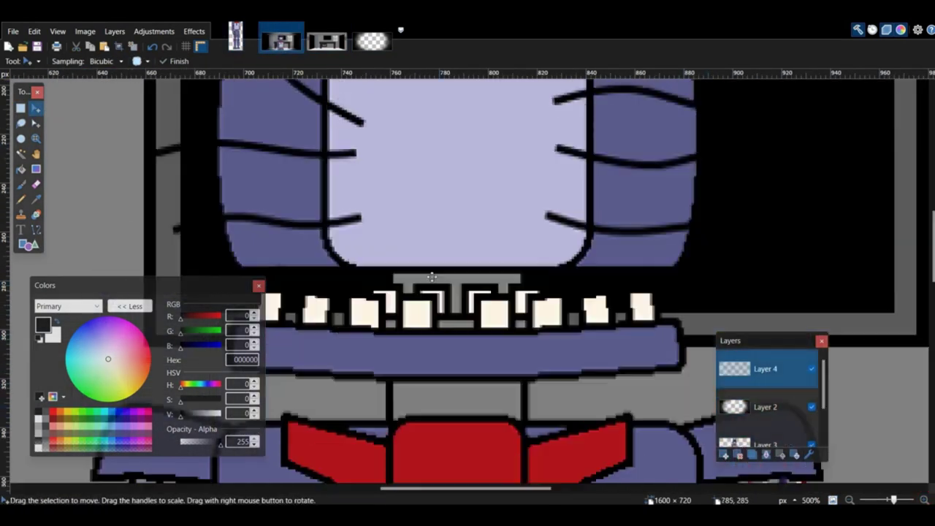
{"action": "left_click", "coordinate": [53, 412]}
{"action": "left_click", "coordinate": [21, 184]}
{"action": "scroll", "coordinate": [234, 137], "scroll_direction": "up", "scroll_amount": 3}
{"action": "left_click", "coordinate": [359, 213]}
{"action": "left_click", "coordinate": [556, 214]}
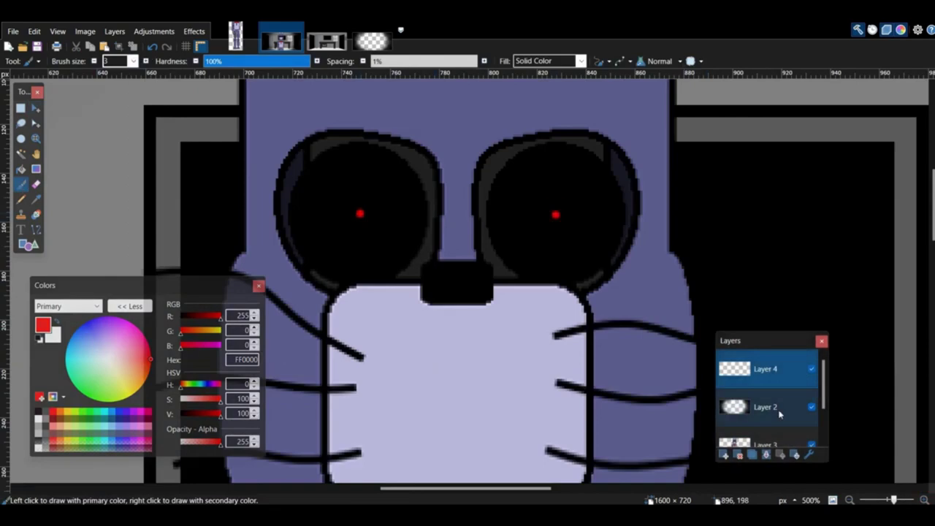
Step: Select the rabbit's main body parts on Layer 3 with the Magic Wand and set the tolerance to 68%
{"action": "scroll", "coordinate": [779, 412], "scroll_direction": "down", "scroll_amount": 1}
{"action": "left_click", "coordinate": [775, 429]}
{"action": "triple_click", "coordinate": [850, 500]}
{"action": "left_click", "coordinate": [849, 501]}
{"action": "scroll", "coordinate": [850, 500], "scroll_direction": "down", "scroll_amount": 2}
{"action": "double_click", "coordinate": [850, 500]}
{"action": "double_click", "coordinate": [925, 501]}
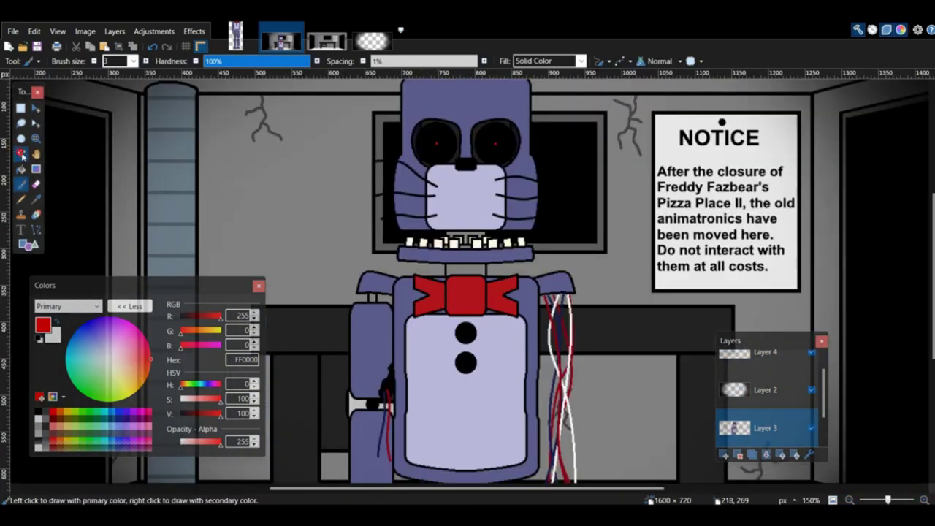
{"action": "left_click", "coordinate": [22, 154]}
{"action": "left_click", "coordinate": [401, 119]}
{"action": "scroll", "coordinate": [402, 123], "scroll_direction": "up", "scroll_amount": 1}
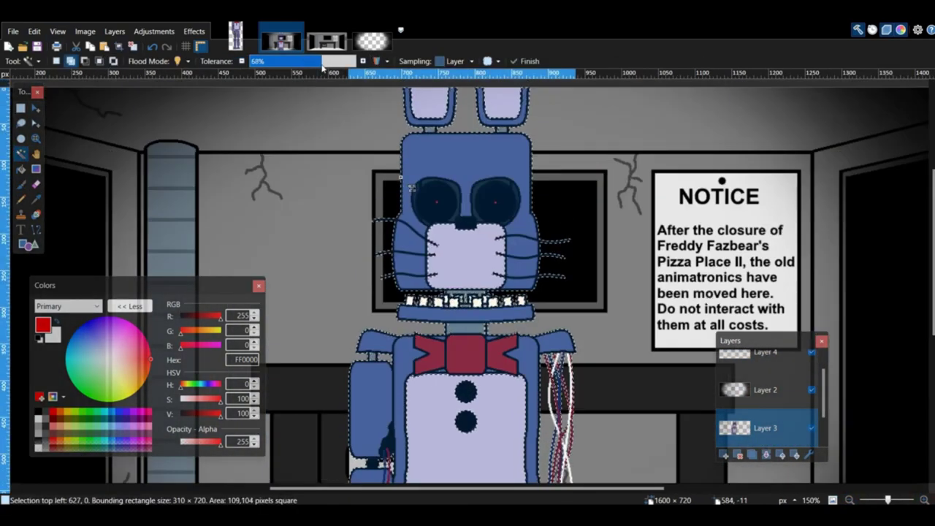
Step: Add the rabbit's belly, muzzle and inner ears to the selection
{"action": "scroll", "coordinate": [453, 250], "scroll_direction": "down", "scroll_amount": 1}
{"action": "scroll", "coordinate": [468, 282], "scroll_direction": "down", "scroll_amount": 1}
{"action": "scroll", "coordinate": [467, 281], "scroll_direction": "right", "scroll_amount": 1}
{"action": "triple_click", "coordinate": [924, 500]}
{"action": "left_click", "coordinate": [924, 501]}
{"action": "scroll", "coordinate": [607, 211], "scroll_direction": "left", "scroll_amount": 7}
{"action": "scroll", "coordinate": [607, 210], "scroll_direction": "down", "scroll_amount": 1}
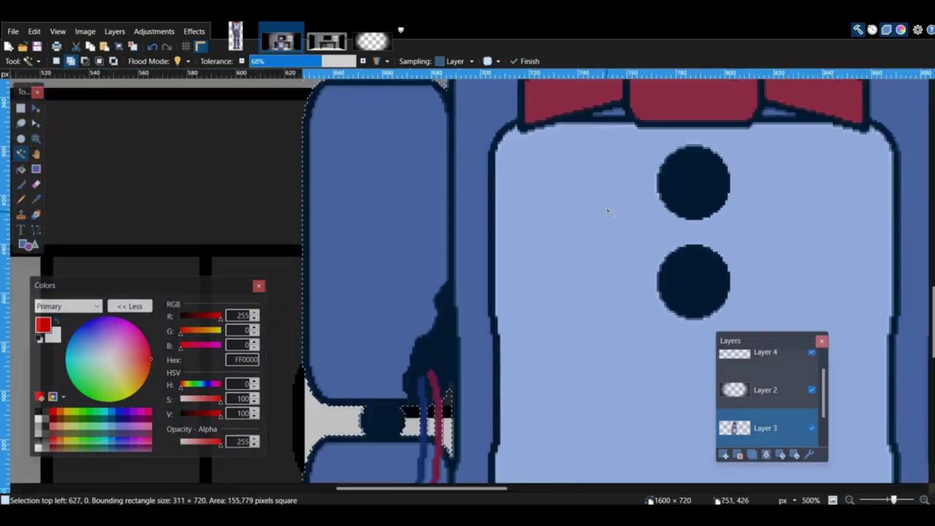
{"action": "scroll", "coordinate": [607, 210], "scroll_direction": "right", "scroll_amount": 3}
{"action": "scroll", "coordinate": [870, 390], "scroll_direction": "down", "scroll_amount": 8}
{"action": "scroll", "coordinate": [445, 472], "scroll_direction": "up", "scroll_amount": 15}
{"action": "triple_click", "coordinate": [850, 501]}
{"action": "double_click", "coordinate": [850, 501]}
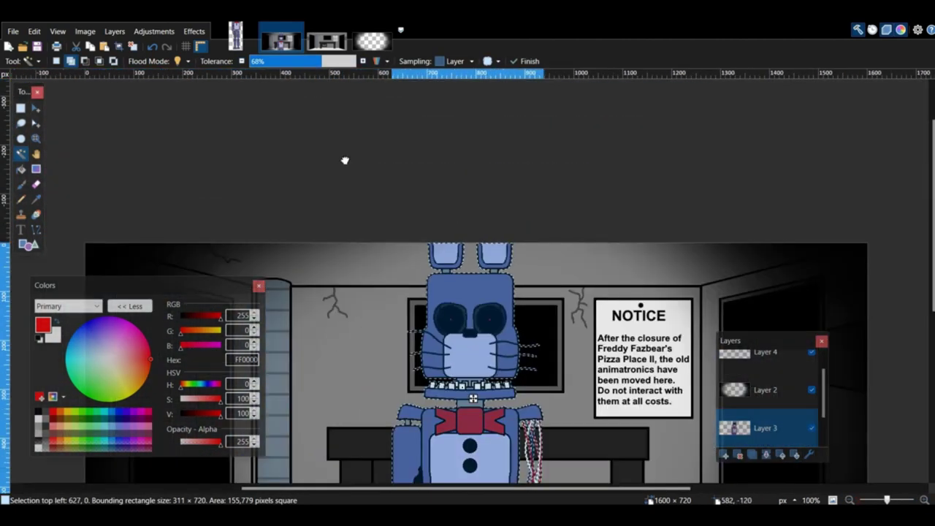
Step: Shade the selected rabbit from the hips up to the ears with soft black, using a size 200 brush at 0% hardness
{"action": "middle_click_drag", "start_coordinate": [345, 160], "coordinate": [314, 131]}
{"action": "left_click", "coordinate": [21, 184]}
{"action": "scroll", "coordinate": [94, 92], "scroll_direction": "down", "scroll_amount": 5}
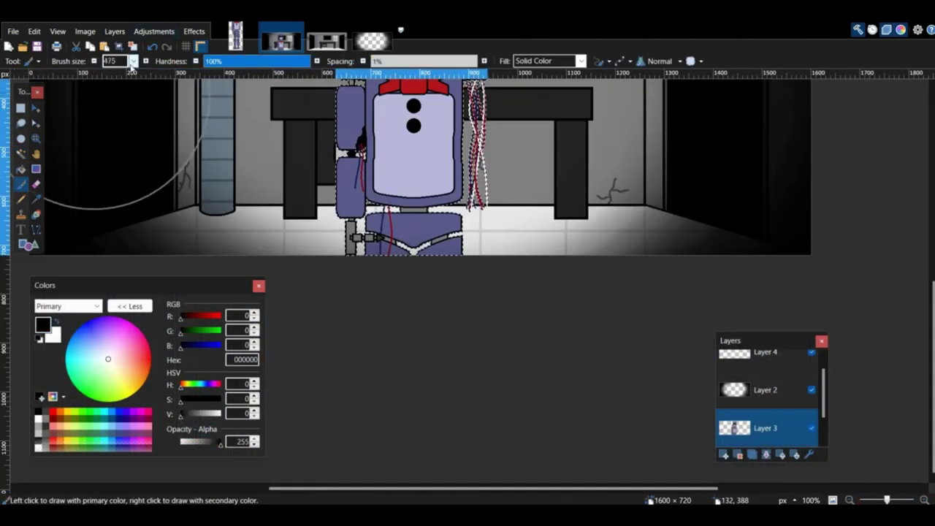
{"action": "scroll", "coordinate": [394, 179], "scroll_direction": "up", "scroll_amount": 1}
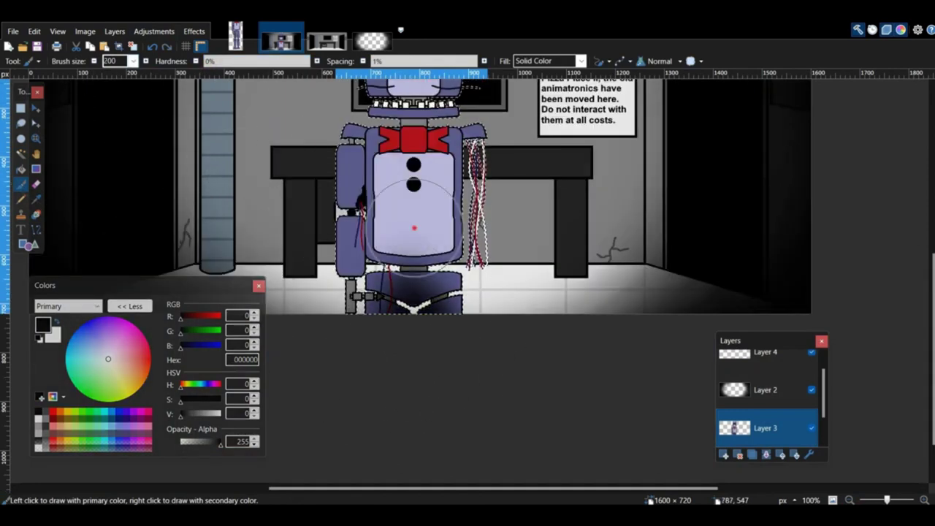
{"action": "scroll", "coordinate": [432, 299], "scroll_direction": "up", "scroll_amount": 4}
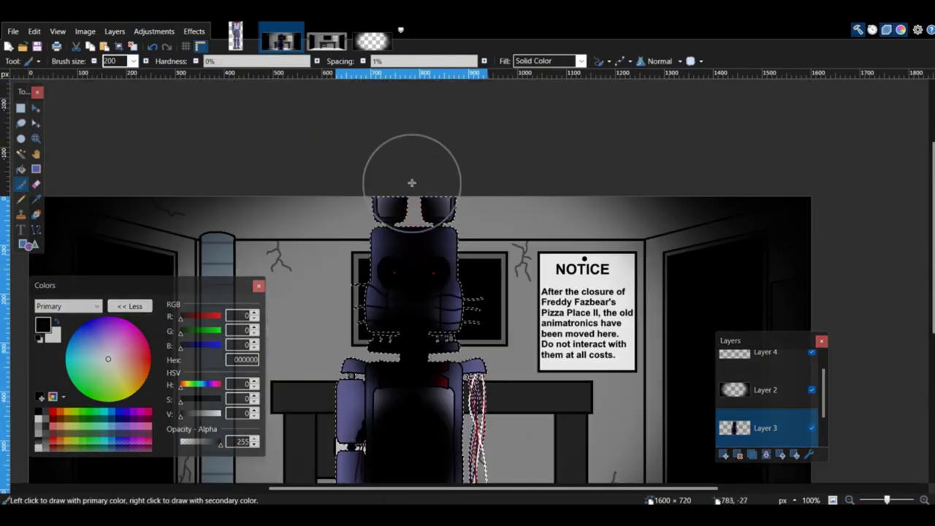
{"action": "scroll", "coordinate": [412, 182], "scroll_direction": "down", "scroll_amount": 2}
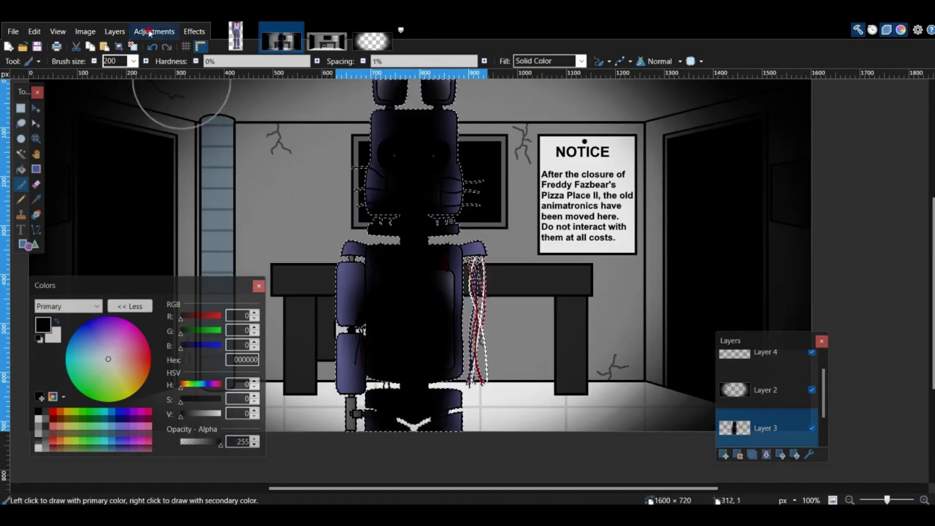
Step: Apply a tonal adjustment to the shaded rabbit and clear the selection
{"action": "left_click", "coordinate": [150, 33]}
{"action": "left_click", "coordinate": [172, 91]}
{"action": "left_click_drag", "start_coordinate": [439, 134], "coordinate": [559, 175]}
{"action": "left_click_drag", "start_coordinate": [561, 335], "coordinate": [547, 319]}
{"action": "left_click", "coordinate": [601, 413]}
{"action": "key", "text": "ctrl+d"}
{"action": "scroll", "coordinate": [467, 307], "scroll_direction": "up", "scroll_amount": 1}
Step: Save the shaded office image with Bonnie as a flattened PNG in the Office sprites folder
{"action": "left_click", "coordinate": [13, 32]}
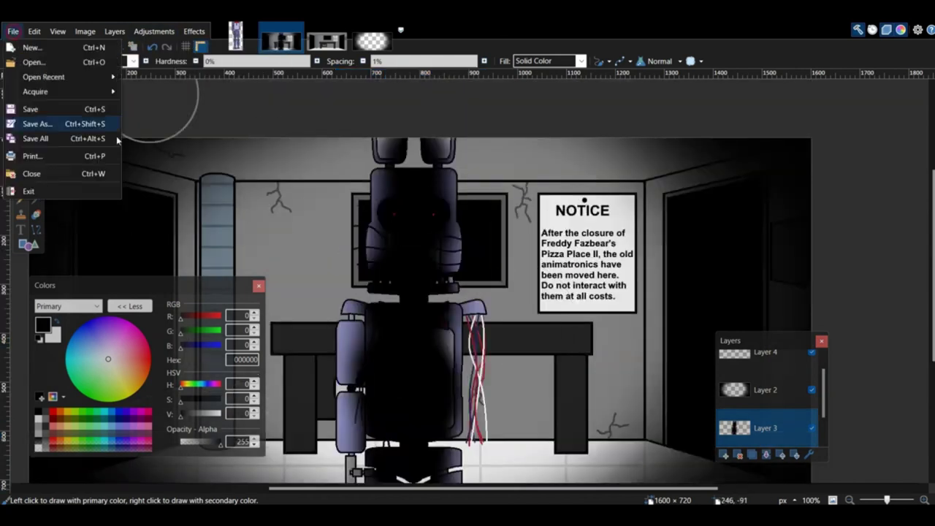
{"action": "left_click", "coordinate": [99, 125]}
{"action": "left_click", "coordinate": [128, 458]}
{"action": "left_click", "coordinate": [132, 347]}
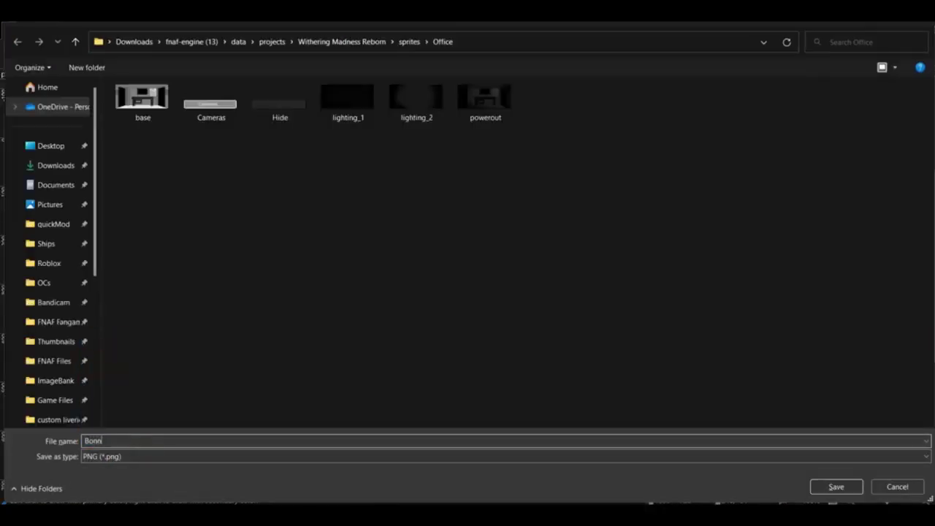
{"action": "key", "text": "Return"}
{"action": "left_click", "coordinate": [557, 363]}
{"action": "left_click", "coordinate": [382, 302]}
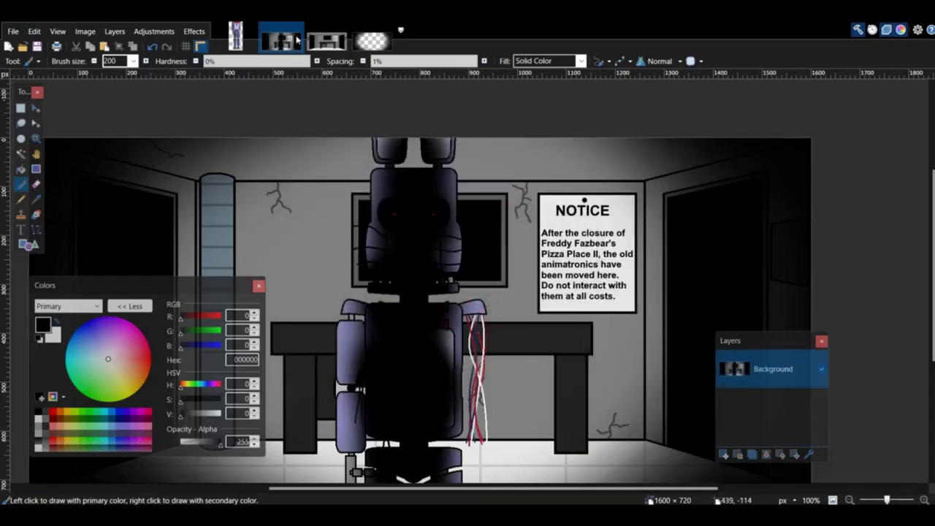
{"action": "left_click", "coordinate": [924, 500]}
{"action": "left_click", "coordinate": [20, 109]}
{"action": "left_click_drag", "start_coordinate": [351, 137], "coordinate": [487, 291]}
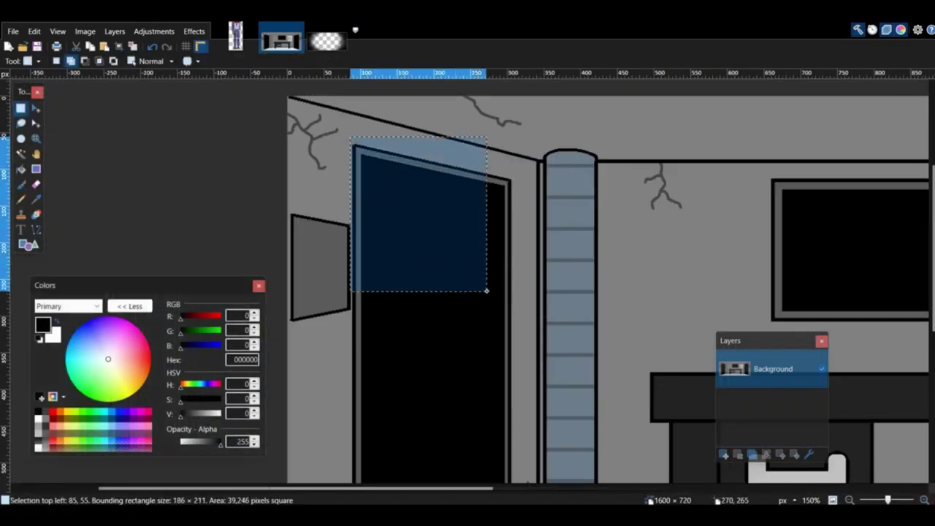
{"action": "key", "text": "ctrl+d"}
{"action": "left_click", "coordinate": [20, 153]}
{"action": "left_click", "coordinate": [264, 62]}
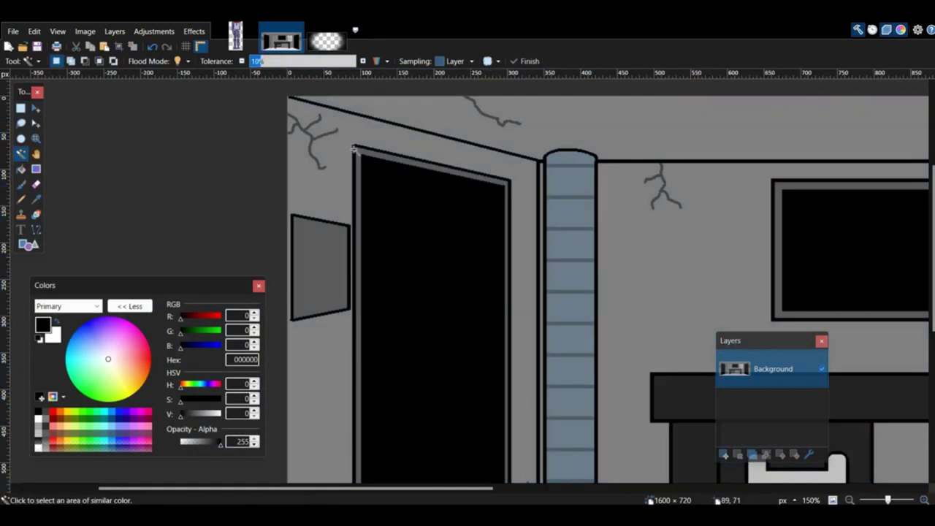
{"action": "left_click", "coordinate": [354, 149]}
{"action": "middle_click_drag", "start_coordinate": [451, 203], "coordinate": [405, 189]}
{"action": "key", "text": "ctrl+d"}
Step: Select a rectangle around the left doorway and crop the office image to it, about 218 × 642 pixels
{"action": "left_click", "coordinate": [20, 108]}
{"action": "left_click_drag", "start_coordinate": [306, 129], "coordinate": [465, 414]}
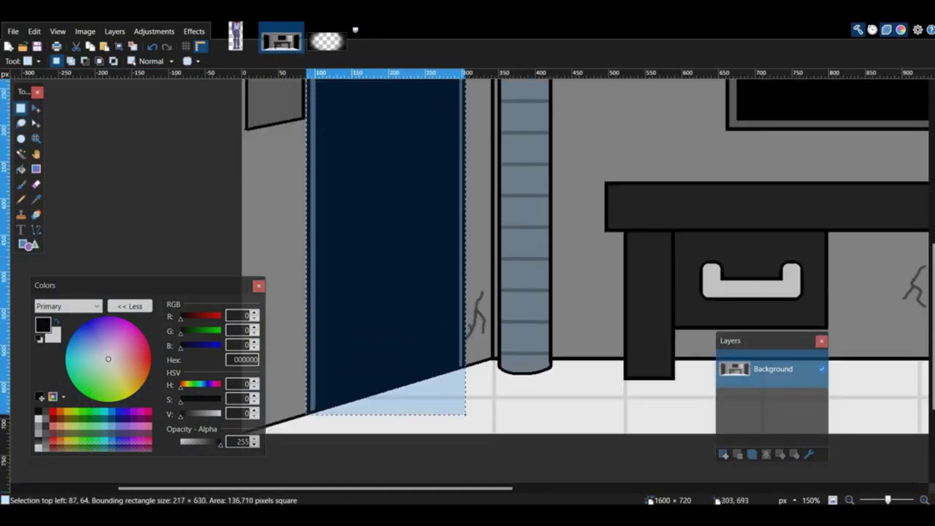
{"action": "left_click", "coordinate": [85, 32]}
{"action": "left_click", "coordinate": [117, 48]}
Step: Erase the thin strip of wall along the doorway's left edge with a size 10 eraser at 100% hardness
{"action": "scroll", "coordinate": [307, 190], "scroll_direction": "up", "scroll_amount": 4}
{"action": "left_click", "coordinate": [21, 154]}
{"action": "scroll", "coordinate": [382, 251], "scroll_direction": "down", "scroll_amount": 5}
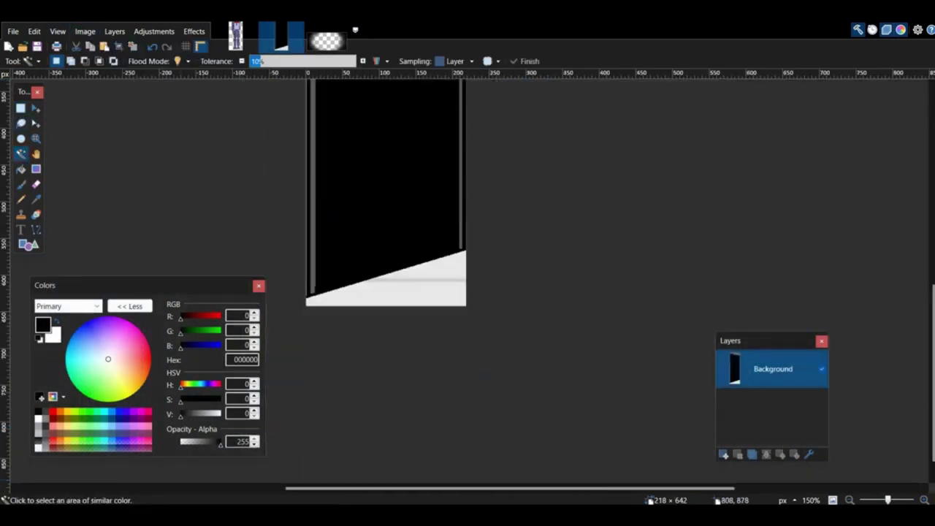
{"action": "left_click", "coordinate": [924, 501]}
{"action": "left_click", "coordinate": [924, 500]}
{"action": "scroll", "coordinate": [468, 292], "scroll_direction": "left", "scroll_amount": 5}
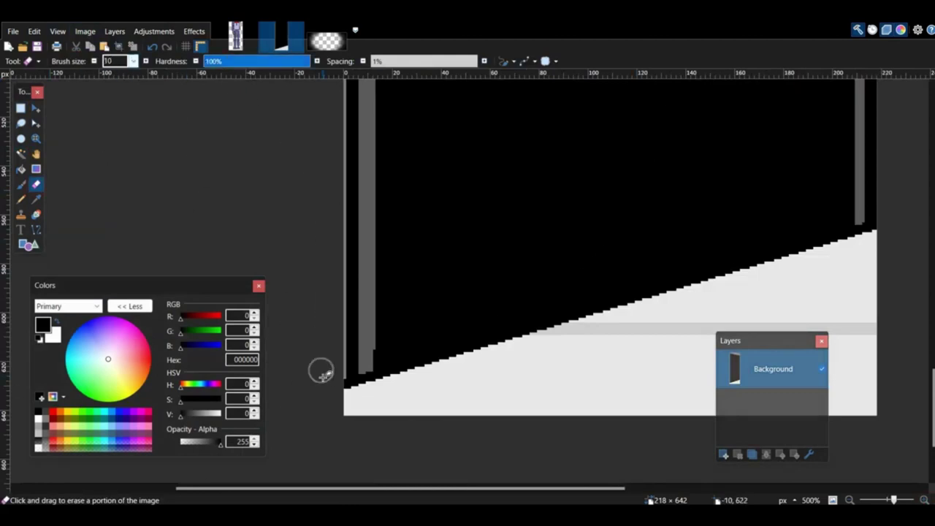
{"action": "scroll", "coordinate": [333, 391], "scroll_direction": "up", "scroll_amount": 15}
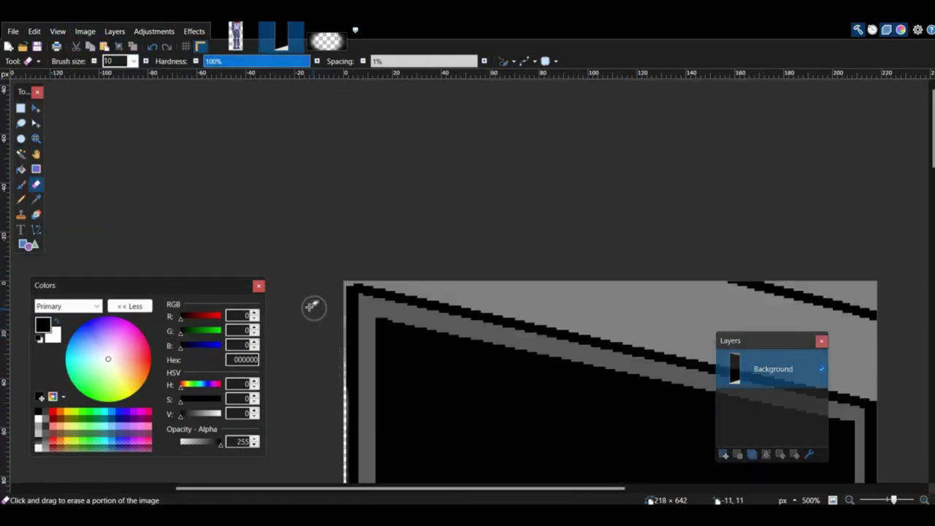
Step: Select the wall above the doorway and the floor below it with the Magic Wand at 65% tolerance and delete them
{"action": "scroll", "coordinate": [312, 307], "scroll_direction": "down", "scroll_amount": 1}
{"action": "key", "text": "s"}
{"action": "left_click", "coordinate": [506, 182]}
{"action": "left_click", "coordinate": [364, 62]}
{"action": "left_click", "coordinate": [241, 62]}
{"action": "left_click", "coordinate": [831, 169]}
{"action": "left_click", "coordinate": [726, 188], "text": "ctrl"}
{"action": "left_click", "coordinate": [777, 172], "text": "ctrl"}
{"action": "scroll", "coordinate": [346, 214], "scroll_direction": "down", "scroll_amount": 3}
{"action": "left_click", "coordinate": [346, 214]}
{"action": "scroll", "coordinate": [348, 203], "scroll_direction": "up", "scroll_amount": 1}
{"action": "scroll", "coordinate": [401, 252], "scroll_direction": "down", "scroll_amount": 13}
{"action": "scroll", "coordinate": [510, 256], "scroll_direction": "right", "scroll_amount": 3}
{"action": "scroll", "coordinate": [349, 193], "scroll_direction": "up", "scroll_amount": 15}
{"action": "key", "text": "Delete"}
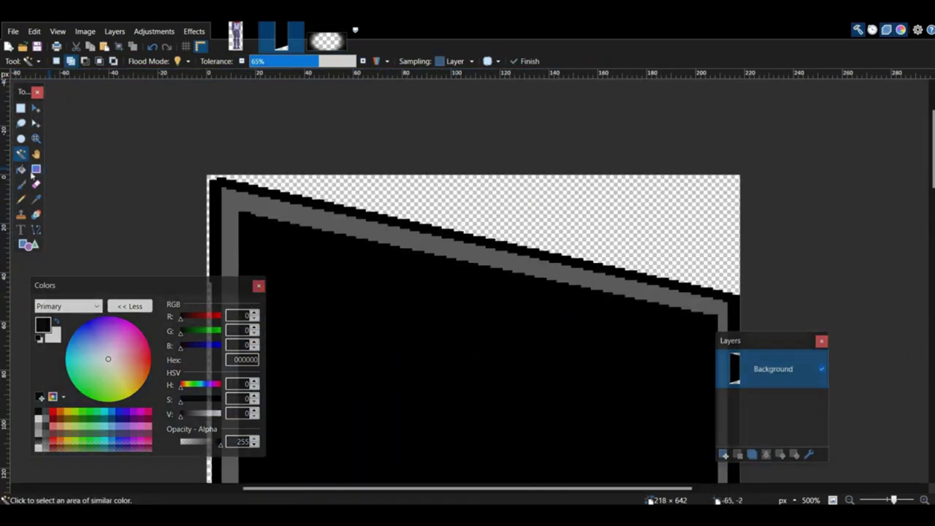
Step: Crop the image to the selected doorway shape and select the doorway's black area
{"action": "left_click", "coordinate": [236, 186]}
{"action": "left_click", "coordinate": [85, 31]}
{"action": "left_click", "coordinate": [95, 46]}
{"action": "left_click", "coordinate": [358, 282]}
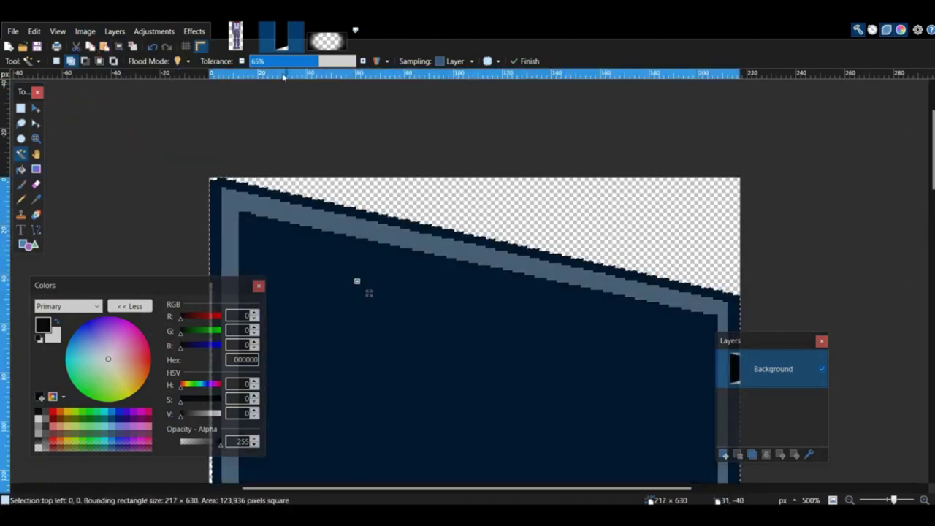
{"action": "scroll", "coordinate": [407, 365], "scroll_direction": "down", "scroll_amount": 15}
{"action": "scroll", "coordinate": [407, 366], "scroll_direction": "left", "scroll_amount": 3, "text": "shift"}
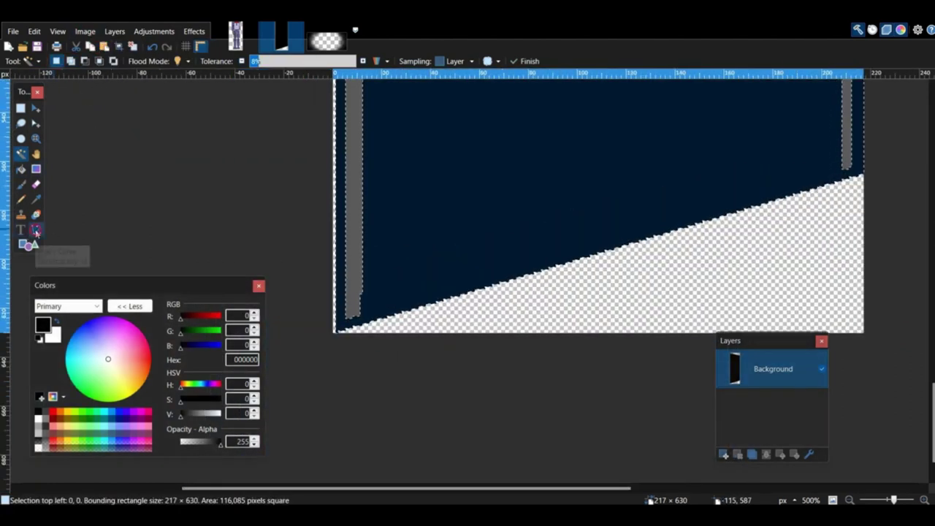
Step: Draw size 5 orange (FF6A00) lines along the left, top and right inner edges of the door frame
{"action": "left_click", "coordinate": [36, 230]}
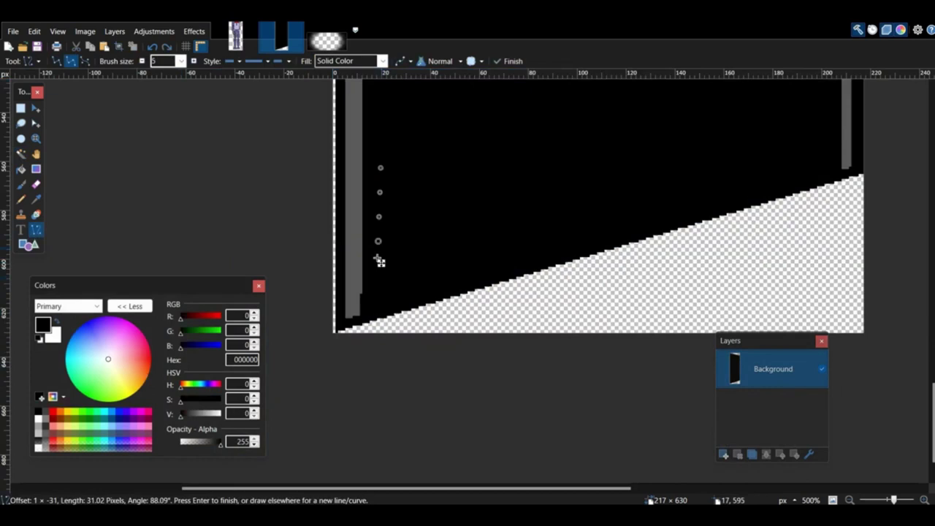
{"action": "left_click_drag", "start_coordinate": [366, 211], "coordinate": [369, 229]}
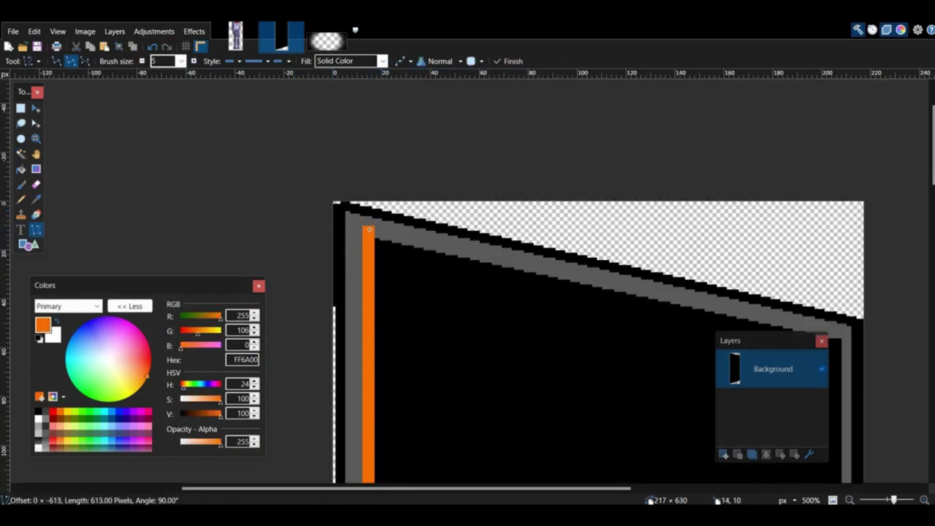
{"action": "left_click_drag", "start_coordinate": [759, 318], "coordinate": [858, 238]}
{"action": "left_click_drag", "start_coordinate": [838, 234], "coordinate": [840, 229]}
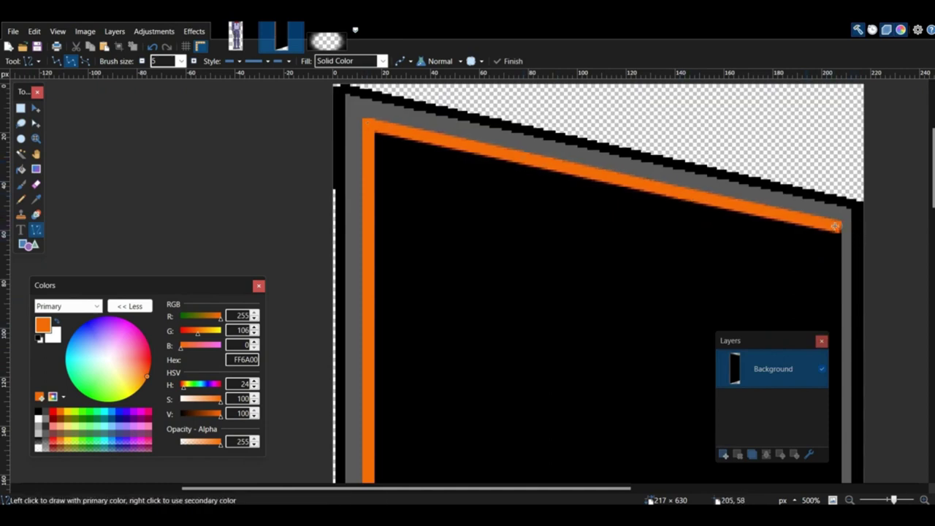
{"action": "left_click_drag", "start_coordinate": [833, 283], "coordinate": [833, 287]}
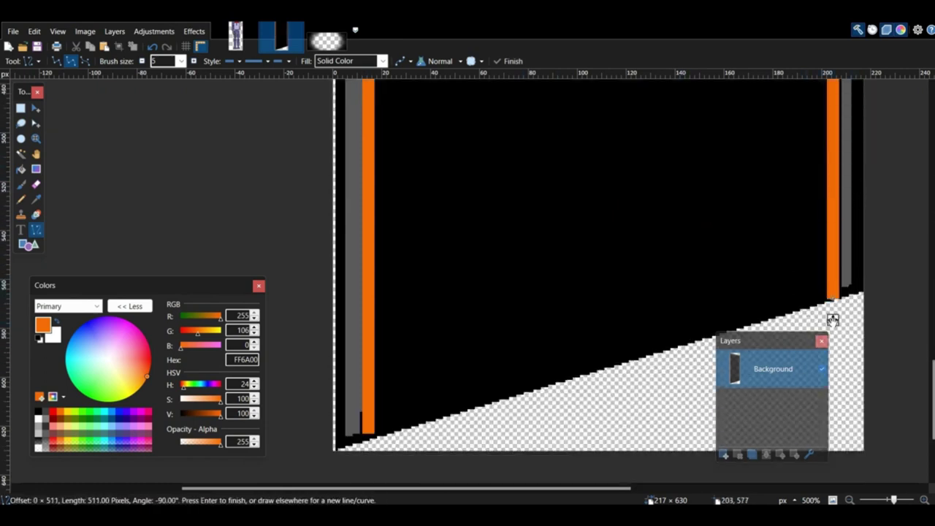
{"action": "left_click_drag", "start_coordinate": [833, 320], "coordinate": [836, 320]}
{"action": "scroll", "coordinate": [789, 320], "scroll_direction": "up", "scroll_amount": 10}
{"action": "key", "text": "Return"}
Step: Close the gaps at the lower ends of the orange lines with the Pencil and select the black interior
{"action": "scroll", "coordinate": [739, 320], "scroll_direction": "up", "scroll_amount": 1}
{"action": "left_click", "coordinate": [21, 154]}
{"action": "left_click", "coordinate": [531, 364]}
{"action": "scroll", "coordinate": [212, 234], "scroll_direction": "down", "scroll_amount": 12}
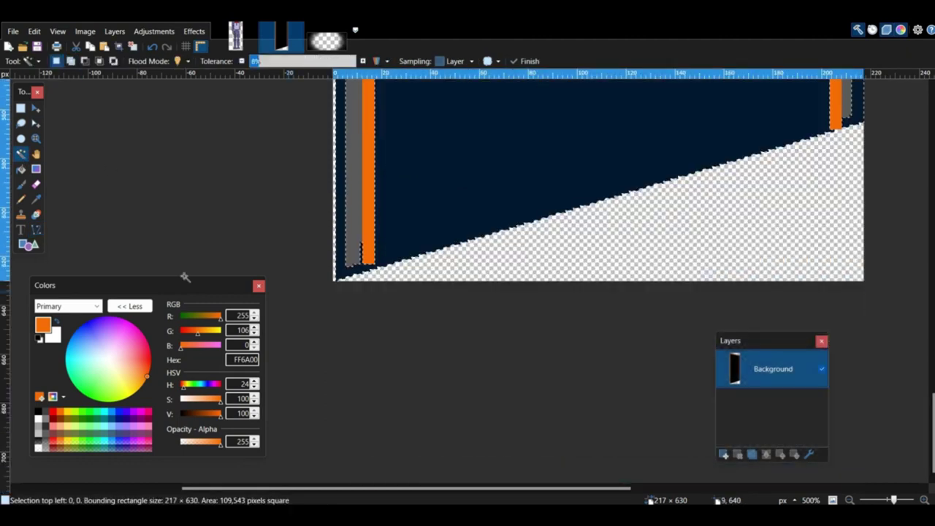
{"action": "key", "text": "p"}
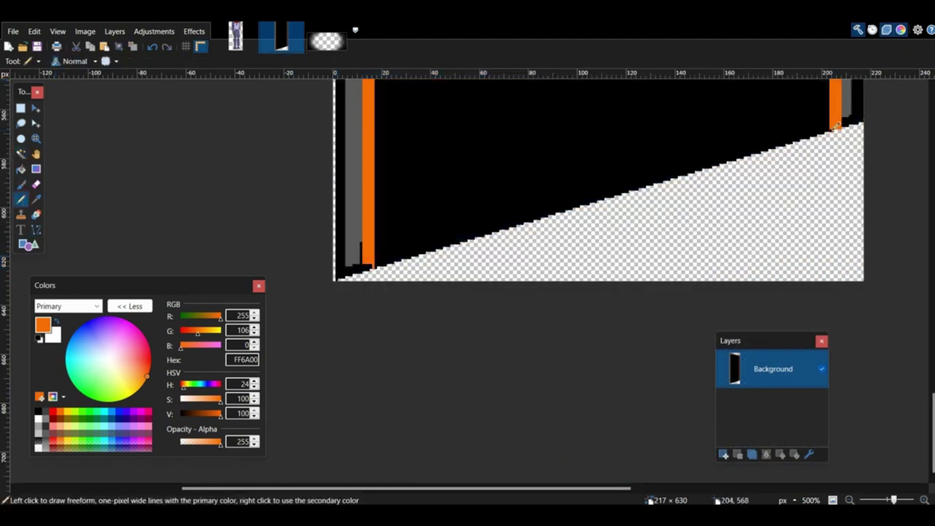
{"action": "left_click", "coordinate": [490, 136]}
Step: Draw a size 5 orange line along the slanted bottom edge of the doorway's interior
{"action": "left_click", "coordinate": [37, 230]}
{"action": "left_click_drag", "start_coordinate": [373, 262], "coordinate": [721, 163]}
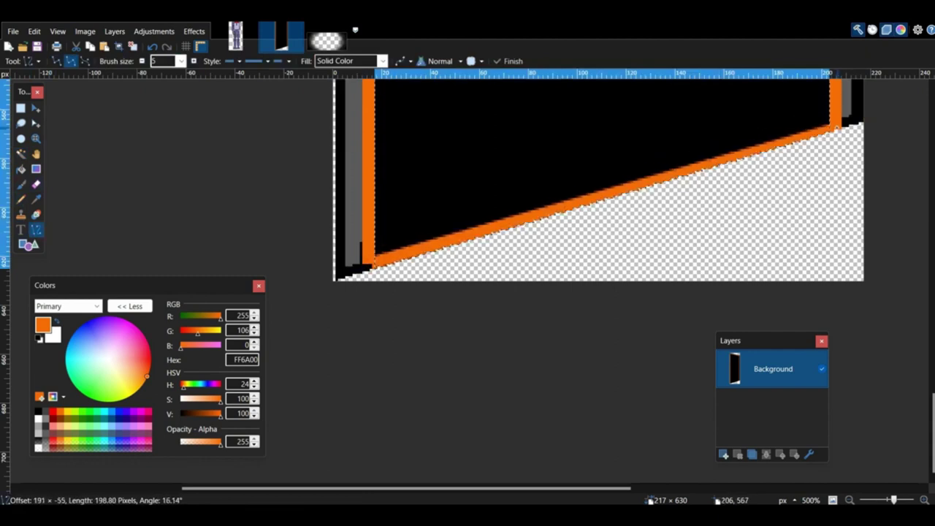
{"action": "key", "text": "Return"}
{"action": "scroll", "coordinate": [403, 309], "scroll_direction": "up", "scroll_amount": 2}
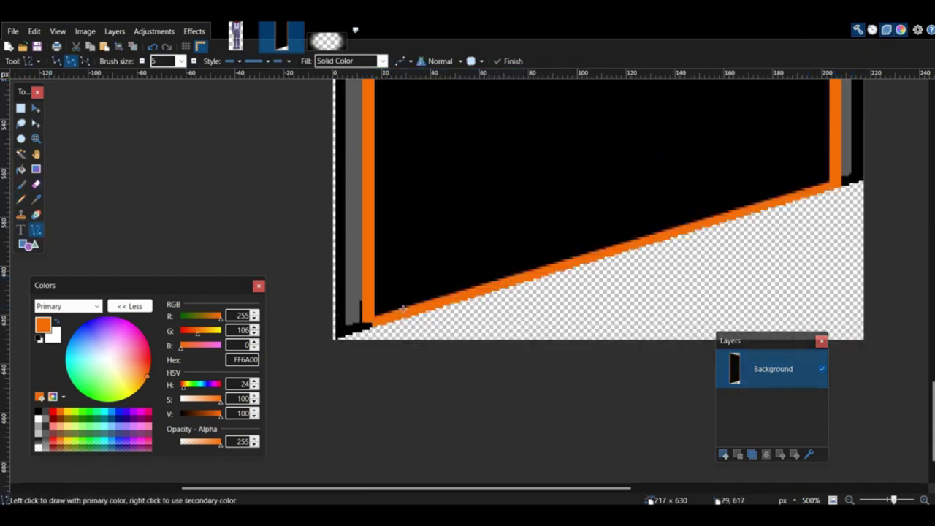
Step: Select the black interior with the Magic Wand at 73% tolerance, paint it gray (A0A0A0) and clear the selection
{"action": "scroll", "coordinate": [373, 260], "scroll_direction": "up", "scroll_amount": 15}
{"action": "left_click", "coordinate": [849, 500]}
{"action": "left_click", "coordinate": [850, 500]}
{"action": "left_click", "coordinate": [849, 501]}
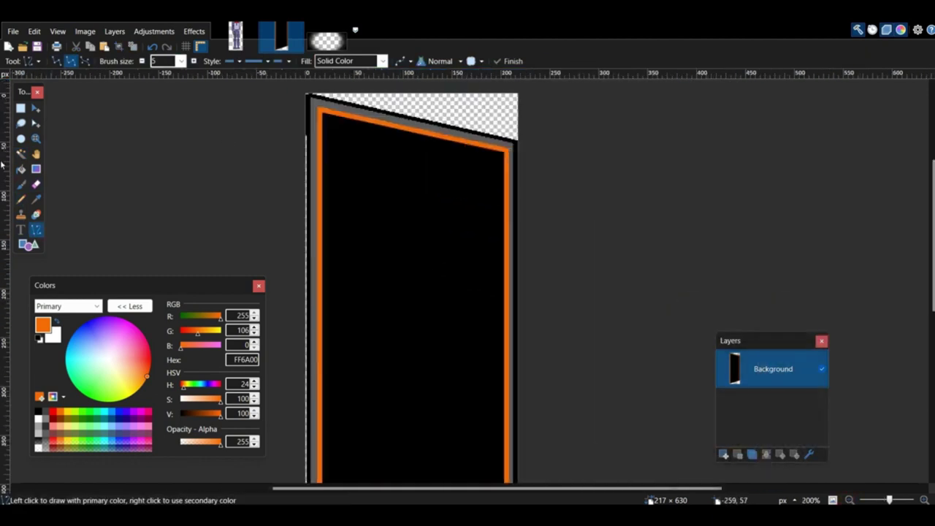
{"action": "left_click_drag", "start_coordinate": [340, 191], "coordinate": [354, 204]}
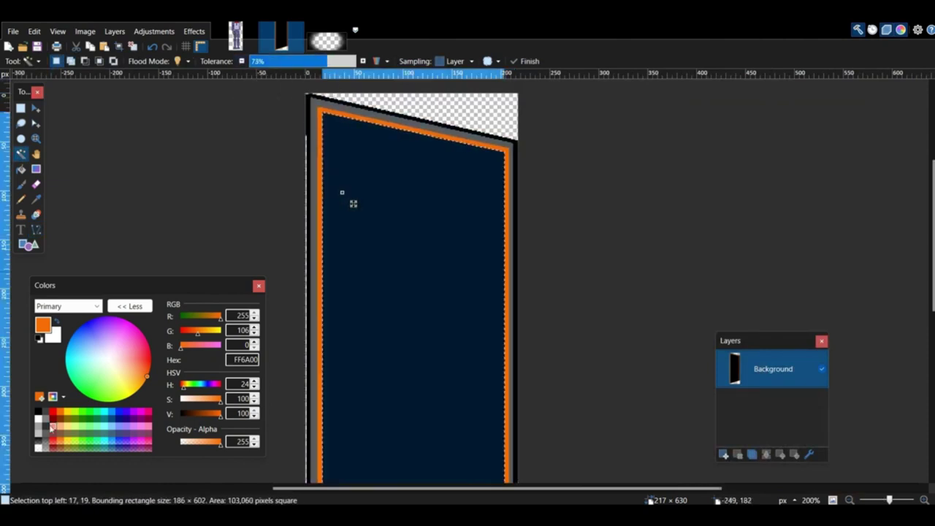
{"action": "left_click", "coordinate": [23, 185]}
{"action": "mouse_move", "coordinate": [314, 171]}
{"action": "left_mouse_down"}
{"action": "mouse_move", "coordinate": [192, 340]}
{"action": "mouse_move", "coordinate": [467, 379]}
{"action": "mouse_move", "coordinate": [431, 267]}
{"action": "left_mouse_up"}
{"action": "scroll", "coordinate": [193, 340], "scroll_direction": "down", "scroll_amount": 4}
{"action": "key", "text": "ctrl+d"}
Step: Select the orange outline with the Magic Wand at 60% tolerance and paint it black with a size 150 brush
{"action": "left_click", "coordinate": [21, 154]}
{"action": "left_click", "coordinate": [319, 92]}
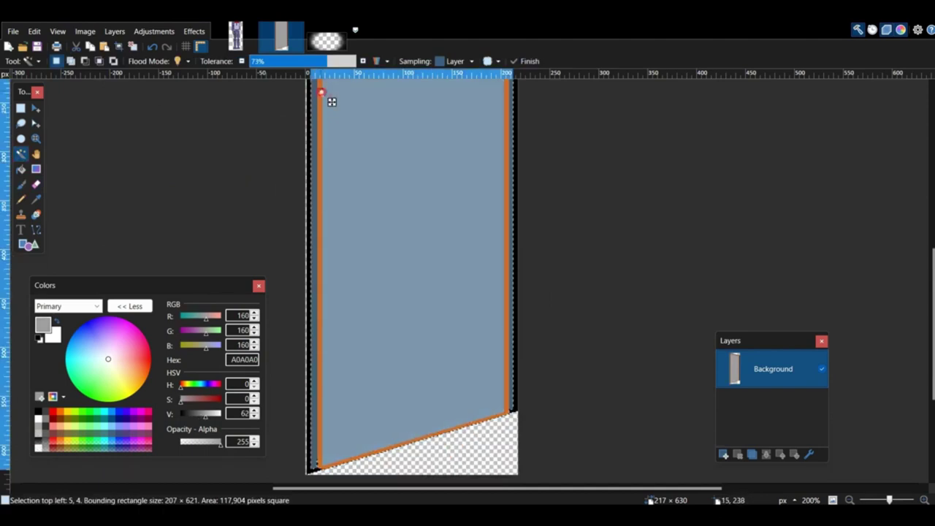
{"action": "left_click", "coordinate": [290, 61]}
{"action": "left_click", "coordinate": [38, 411]}
{"action": "scroll", "coordinate": [864, 468], "scroll_direction": "up", "scroll_amount": 5}
{"action": "scroll", "coordinate": [470, 340], "scroll_direction": "up", "scroll_amount": 6, "text": "ctrl"}
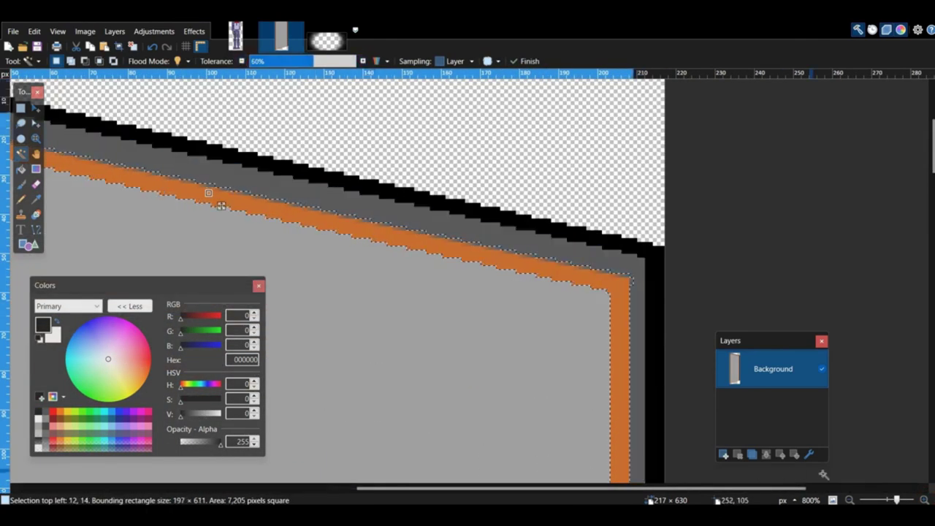
{"action": "left_click_drag", "start_coordinate": [897, 500], "coordinate": [890, 501]}
{"action": "left_click", "coordinate": [21, 184]}
{"action": "scroll", "coordinate": [225, 219], "scroll_direction": "down", "scroll_amount": 8}
{"action": "mouse_move", "coordinate": [224, 212]}
{"action": "left_mouse_down"}
{"action": "mouse_move", "coordinate": [225, 223]}
{"action": "mouse_move", "coordinate": [474, 228]}
{"action": "left_mouse_up"}
{"action": "scroll", "coordinate": [474, 248], "scroll_direction": "up", "scroll_amount": 2}
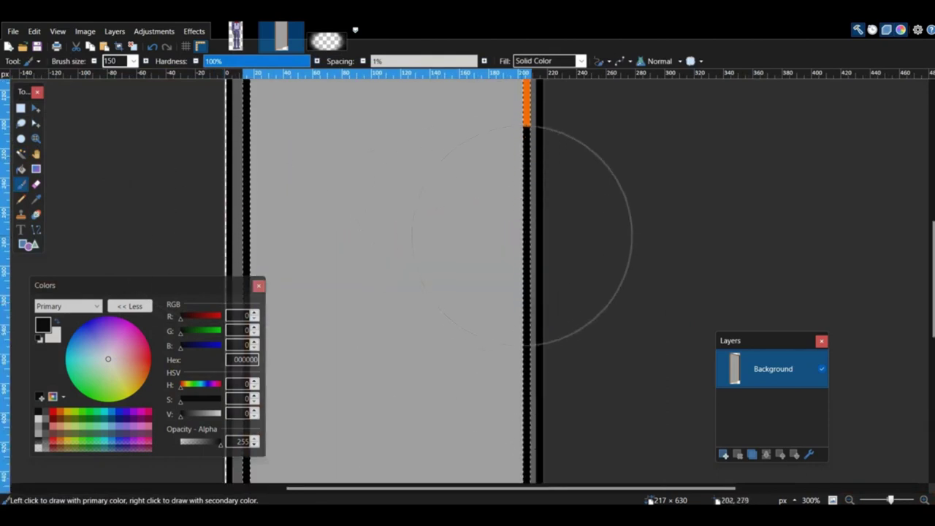
{"action": "scroll", "coordinate": [523, 235], "scroll_direction": "up", "scroll_amount": 5}
{"action": "scroll", "coordinate": [601, 281], "scroll_direction": "down", "scroll_amount": 3, "text": "ctrl"}
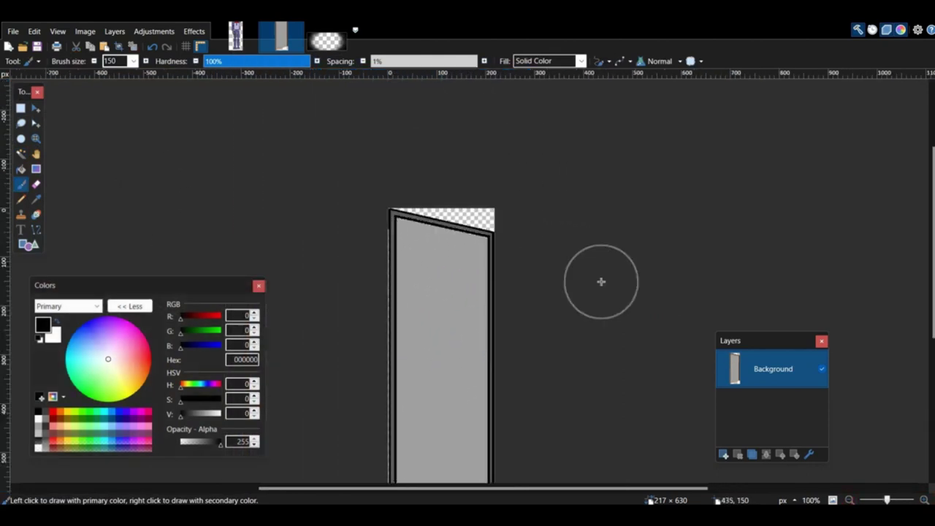
Step: Create a folder named Left in the sprites folder and save the closed door image there as a PNG
{"action": "key", "text": "ctrl+s"}
{"action": "right_click", "coordinate": [344, 244]}
{"action": "mouse_move", "coordinate": [376, 361]}
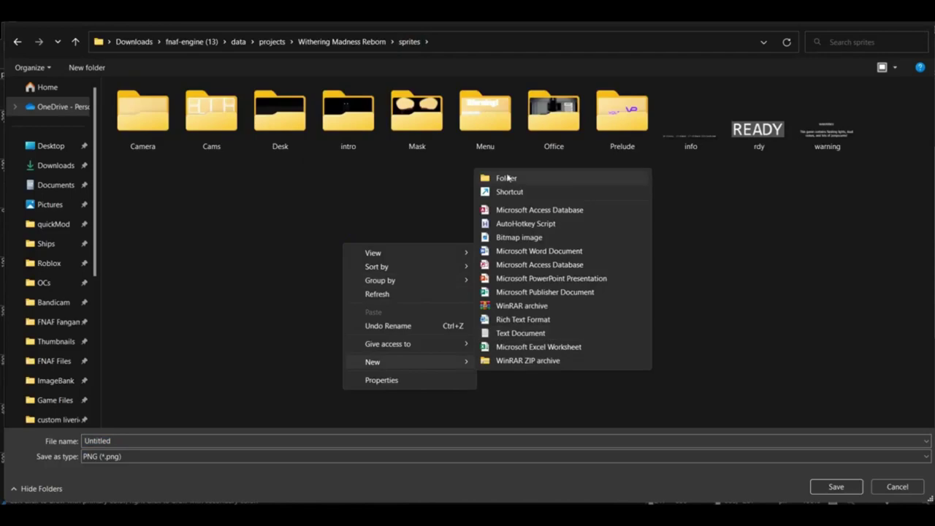
{"action": "left_click", "coordinate": [509, 180]}
{"action": "type", "text": "Left"}
{"action": "left_click", "coordinate": [509, 178]}
{"action": "double_click", "coordinate": [424, 139]}
{"action": "left_click", "coordinate": [215, 441]}
{"action": "key", "text": "Return"}
{"action": "left_click", "coordinate": [564, 363]}
Step: Draw a slanted black line across the lower part of the door and fill the section beneath it black
{"action": "scroll", "coordinate": [528, 351], "scroll_direction": "down", "scroll_amount": 4}
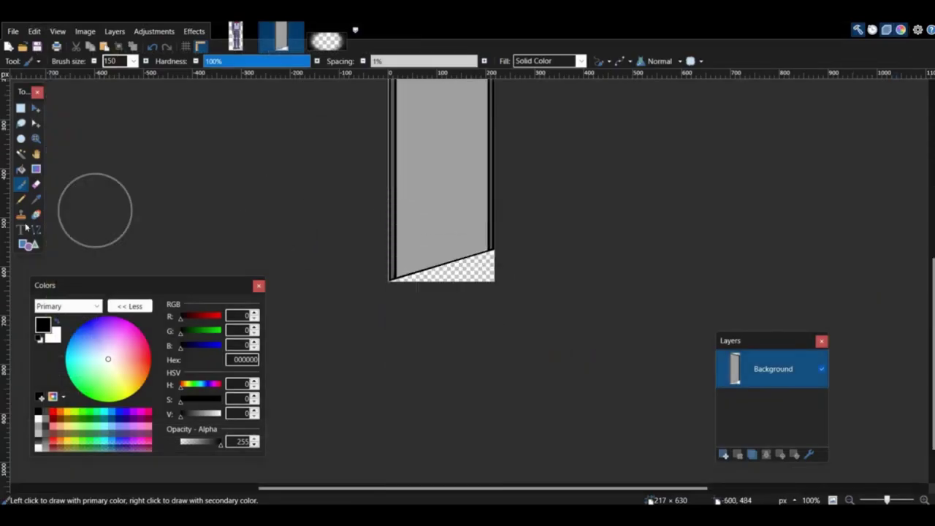
{"action": "left_click", "coordinate": [36, 229]}
{"action": "scroll", "coordinate": [172, 62], "scroll_direction": "down", "scroll_amount": 8}
{"action": "scroll", "coordinate": [394, 325], "scroll_direction": "up", "scroll_amount": 3}
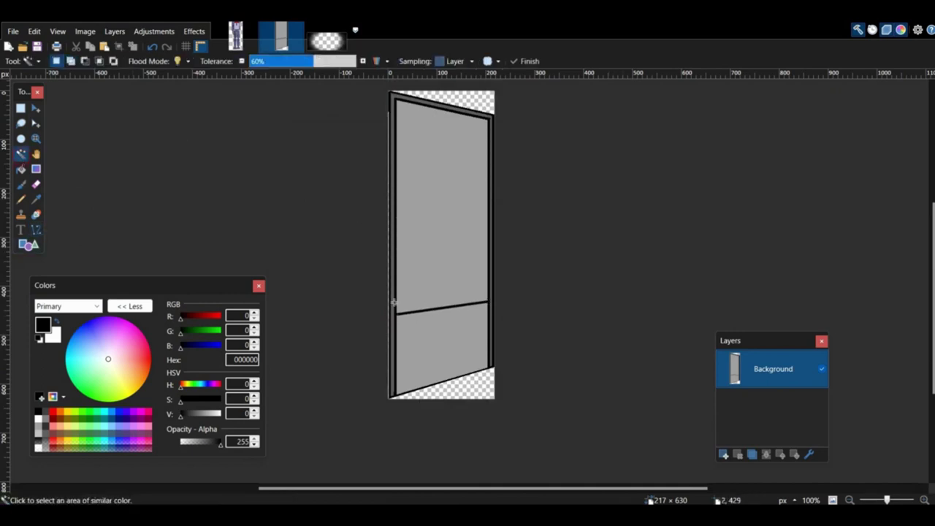
{"action": "left_click", "coordinate": [422, 349]}
{"action": "key", "text": "f"}
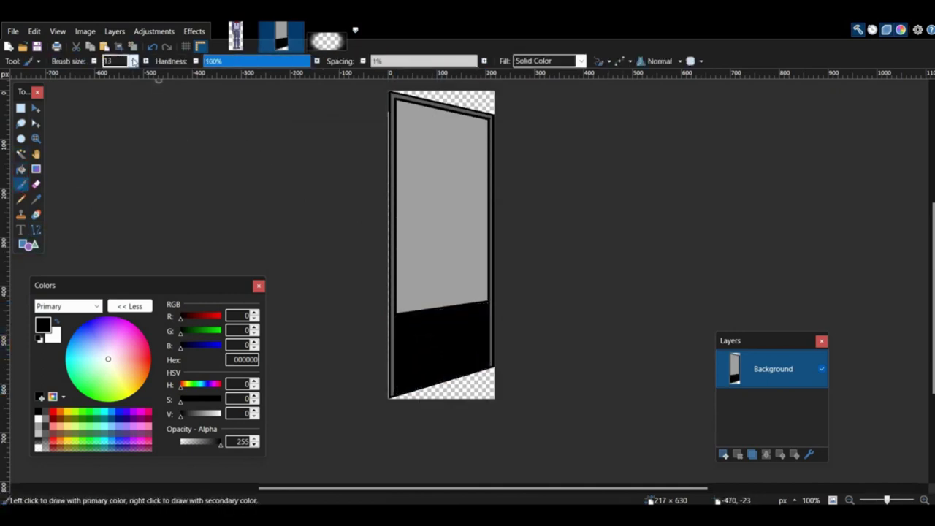
{"action": "scroll", "coordinate": [133, 63], "scroll_direction": "up", "scroll_amount": 8}
Step: Save this door frame as a separate PNG named 02
{"action": "left_click", "coordinate": [13, 33]}
{"action": "left_click", "coordinate": [37, 123]}
{"action": "type", "text": "02"}
{"action": "key", "text": "Return"}
{"action": "left_click", "coordinate": [564, 363]}
Step: Fill the next door section black so the opening reaches about the middle of the door
{"action": "left_click", "coordinate": [419, 266]}
{"action": "key", "text": "f"}
{"action": "left_click", "coordinate": [447, 266]}
Step: Save the half-raised door image as a PNG named 03
{"action": "left_click", "coordinate": [14, 34]}
{"action": "left_click", "coordinate": [37, 124]}
{"action": "type", "text": "03"}
{"action": "key", "text": "Return"}
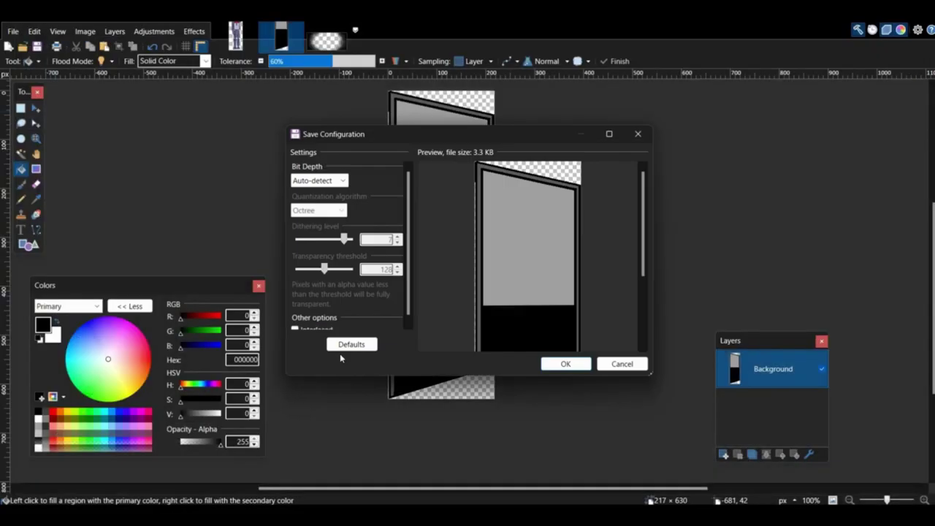
{"action": "left_click", "coordinate": [565, 363]}
Step: Save the door frame that keeps only its uppermost section grey as a separate PNG named 02
{"action": "scroll", "coordinate": [48, 201], "scroll_direction": "up", "scroll_amount": 3}
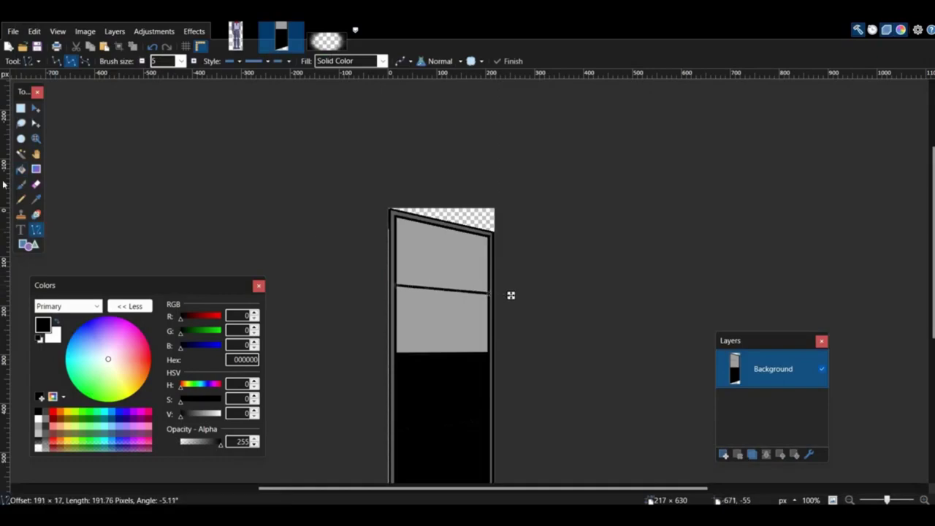
{"action": "left_click", "coordinate": [15, 33]}
{"action": "left_click", "coordinate": [36, 123]}
{"action": "type", "text": "02"}
{"action": "key", "text": "Return"}
{"action": "left_click", "coordinate": [564, 362]}
Step: Fill the last grey door section black and save the fully open door image as a PNG named 01
{"action": "left_click", "coordinate": [429, 254]}
{"action": "left_click", "coordinate": [15, 33]}
{"action": "left_click", "coordinate": [36, 124]}
{"action": "type", "text": "01"}
{"action": "right_click", "coordinate": [176, 225]}
{"action": "mouse_move", "coordinate": [219, 261]}
{"action": "left_click", "coordinate": [344, 317]}
{"action": "right_click", "coordinate": [198, 235]}
{"action": "left_click", "coordinate": [371, 257]}
{"action": "left_click", "coordinate": [835, 484]}
{"action": "left_click", "coordinate": [565, 362]}
Step: Flip the fully black door image horizontally for the right side
{"action": "left_click", "coordinate": [20, 108]}
{"action": "scroll", "coordinate": [326, 127], "scroll_direction": "down", "scroll_amount": 3}
{"action": "key", "text": "ctrl+a"}
{"action": "left_click", "coordinate": [92, 32]}
{"action": "left_click", "coordinate": [111, 94]}
Step: Create a folder named Right inside sprites and save the flipped black door there as 01
{"action": "left_click", "coordinate": [15, 33]}
{"action": "left_click", "coordinate": [36, 124]}
{"action": "left_click", "coordinate": [408, 42]}
{"action": "right_click", "coordinate": [378, 300]}
{"action": "mouse_move", "coordinate": [500, 435]}
{"action": "left_click", "coordinate": [549, 251]}
{"action": "type", "text": "Right"}
{"action": "key", "text": "Return"}
{"action": "double_click", "coordinate": [764, 141]}
{"action": "left_click", "coordinate": [836, 485]}
{"action": "left_click", "coordinate": [580, 366]}
Step: Open door frame 02 from the Left folder and flip it horizontally
{"action": "left_click", "coordinate": [22, 48]}
{"action": "left_click", "coordinate": [22, 47]}
{"action": "double_click", "coordinate": [419, 125]}
{"action": "double_click", "coordinate": [202, 125]}
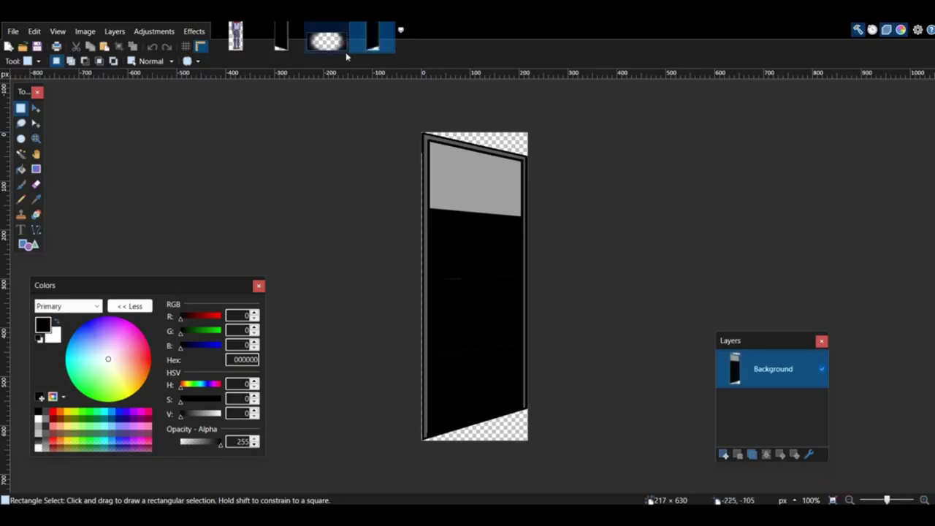
{"action": "left_click", "coordinate": [84, 31]}
{"action": "left_click", "coordinate": [92, 93]}
Step: Save the flipped frame as 02 in the Right folder and close the finished image
{"action": "key", "text": "ctrl+shift+s"}
{"action": "double_click", "coordinate": [757, 114]}
{"action": "left_click", "coordinate": [842, 490]}
{"action": "left_click", "coordinate": [580, 366]}
{"action": "right_click", "coordinate": [331, 51]}
{"action": "left_click", "coordinate": [352, 75]}
Step: Open door frame 03 from the Left folder and flip it horizontally
{"action": "left_click", "coordinate": [23, 47]}
{"action": "double_click", "coordinate": [419, 121]}
{"action": "left_click", "coordinate": [350, 145]}
{"action": "left_click", "coordinate": [845, 486]}
{"action": "left_click", "coordinate": [837, 487]}
{"action": "left_click", "coordinate": [83, 32]}
{"action": "left_click", "coordinate": [87, 96]}
Step: Save the flipped half-raised door as 03 in the Right folder and close the image
{"action": "left_click", "coordinate": [10, 32]}
{"action": "left_click", "coordinate": [60, 121]}
{"action": "double_click", "coordinate": [759, 109]}
{"action": "right_click", "coordinate": [374, 216]}
{"action": "mouse_move", "coordinate": [491, 259]}
{"action": "left_click", "coordinate": [537, 306]}
{"action": "right_click", "coordinate": [384, 237]}
{"action": "left_click", "coordinate": [544, 261]}
{"action": "right_click", "coordinate": [336, 197]}
{"action": "left_click", "coordinate": [504, 222]}
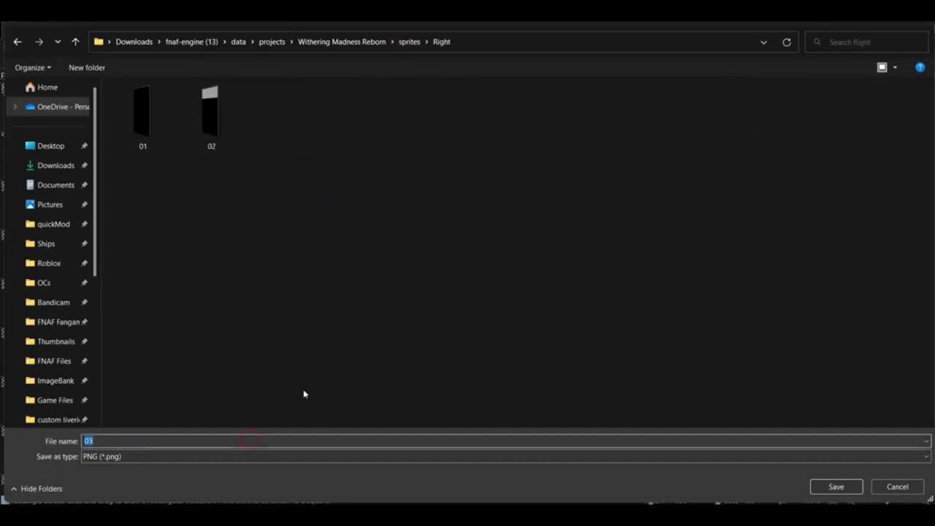
{"action": "left_click", "coordinate": [838, 487]}
{"action": "left_click", "coordinate": [570, 361]}
{"action": "right_click", "coordinate": [333, 45]}
{"action": "left_click", "coordinate": [368, 131]}
Step: Open door frame 04 from the Left folder and flip it horizontally
{"action": "left_click", "coordinate": [23, 47]}
{"action": "left_click", "coordinate": [409, 44]}
{"action": "double_click", "coordinate": [418, 119]}
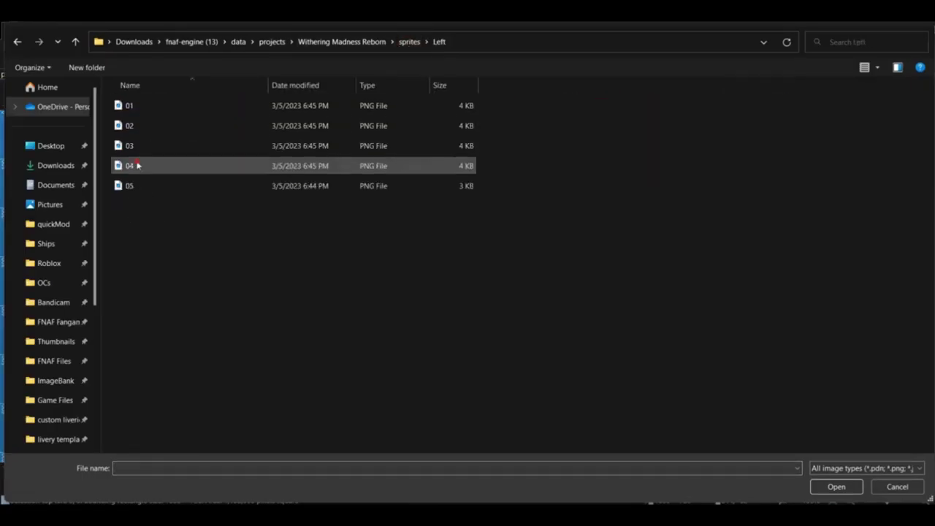
{"action": "left_click", "coordinate": [137, 165]}
{"action": "left_click", "coordinate": [837, 487]}
{"action": "left_click", "coordinate": [93, 36]}
{"action": "left_click", "coordinate": [89, 95]}
Step: Save the flipped frame as 04 in the Right folder and close the image
{"action": "left_click", "coordinate": [11, 31]}
{"action": "left_click", "coordinate": [39, 123]}
{"action": "left_click", "coordinate": [409, 45]}
{"action": "double_click", "coordinate": [760, 115]}
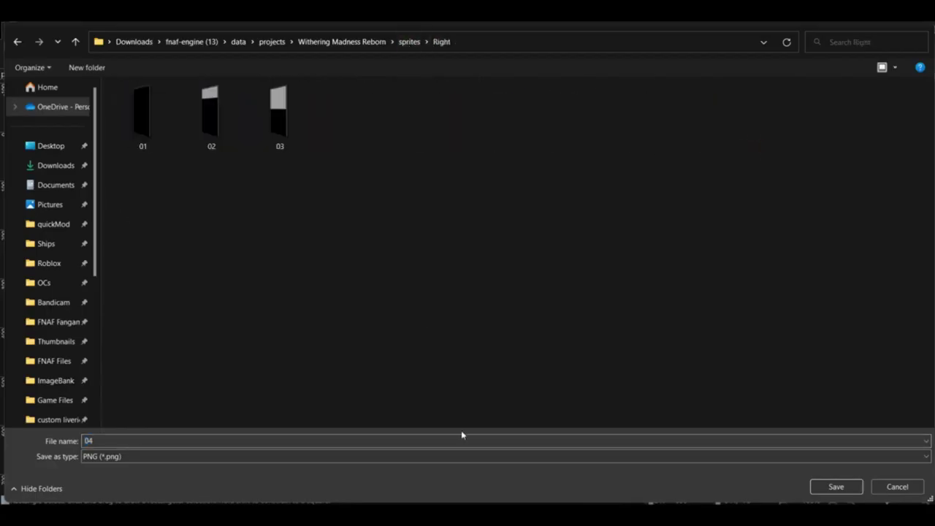
{"action": "left_click", "coordinate": [836, 488]}
{"action": "left_click", "coordinate": [572, 369]}
{"action": "right_click", "coordinate": [334, 40]}
{"action": "left_click", "coordinate": [360, 136]}
Step: Open door frame 05 from the Left folder and flip it horizontally
{"action": "left_click", "coordinate": [22, 47]}
{"action": "left_click", "coordinate": [410, 44]}
{"action": "double_click", "coordinate": [426, 124]}
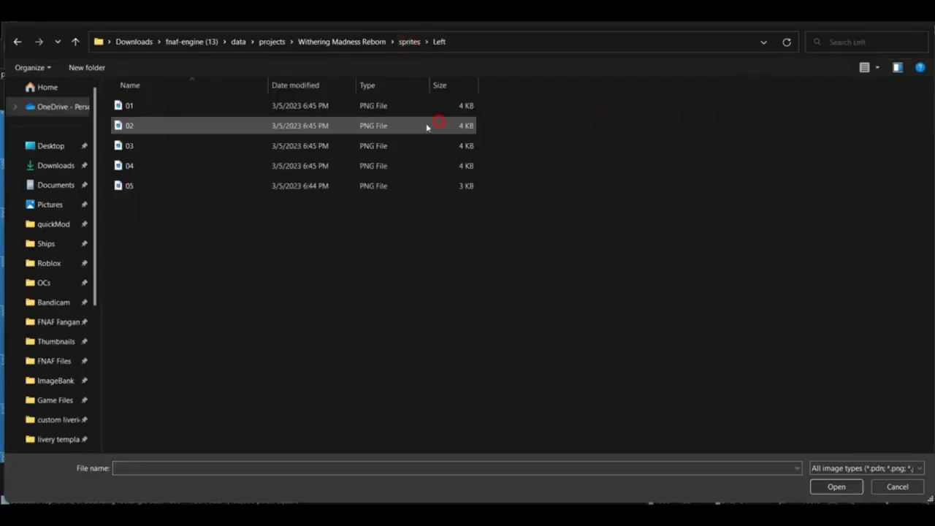
{"action": "left_click", "coordinate": [137, 185]}
{"action": "left_click", "coordinate": [836, 487]}
{"action": "left_click", "coordinate": [89, 33]}
{"action": "left_click", "coordinate": [89, 96]}
Step: Save the flipped closed door as 05 in the Right folder and close the image
{"action": "left_click", "coordinate": [12, 31]}
{"action": "left_click", "coordinate": [39, 123]}
{"action": "right_click", "coordinate": [345, 240]}
{"action": "left_click", "coordinate": [511, 264]}
{"action": "left_click", "coordinate": [409, 43]}
{"action": "left_click", "coordinate": [704, 142]}
{"action": "double_click", "coordinate": [752, 139]}
{"action": "left_click", "coordinate": [836, 488]}
{"action": "left_click", "coordinate": [572, 369]}
{"action": "right_click", "coordinate": [326, 45]}
{"action": "left_click", "coordinate": [356, 133]}
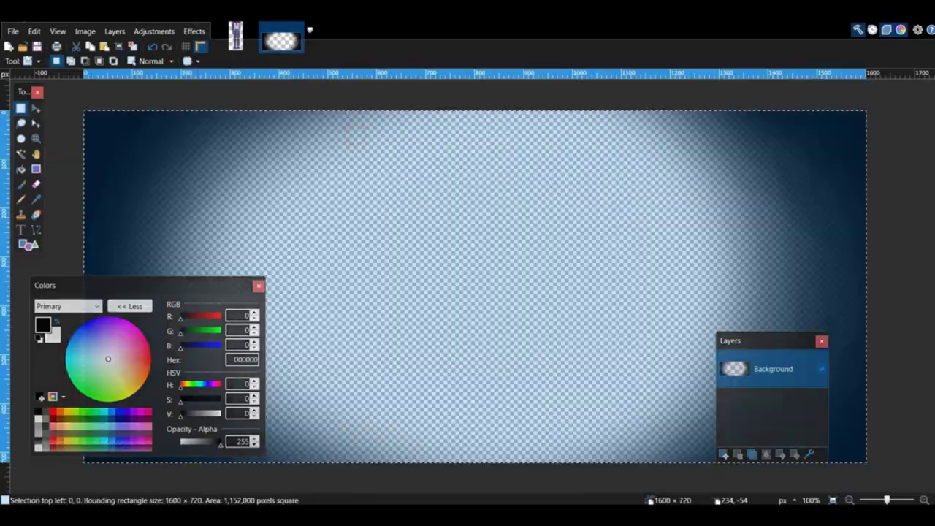
Step: Open the base image from the sprites Office folder for work on the grey panel beside the left doorway
{"action": "left_click", "coordinate": [23, 46]}
{"action": "left_click", "coordinate": [413, 44]}
{"action": "double_click", "coordinate": [623, 116]}
{"action": "double_click", "coordinate": [142, 117]}
{"action": "scroll", "coordinate": [672, 217], "scroll_direction": "up", "scroll_amount": 4, "text": "ctrl"}
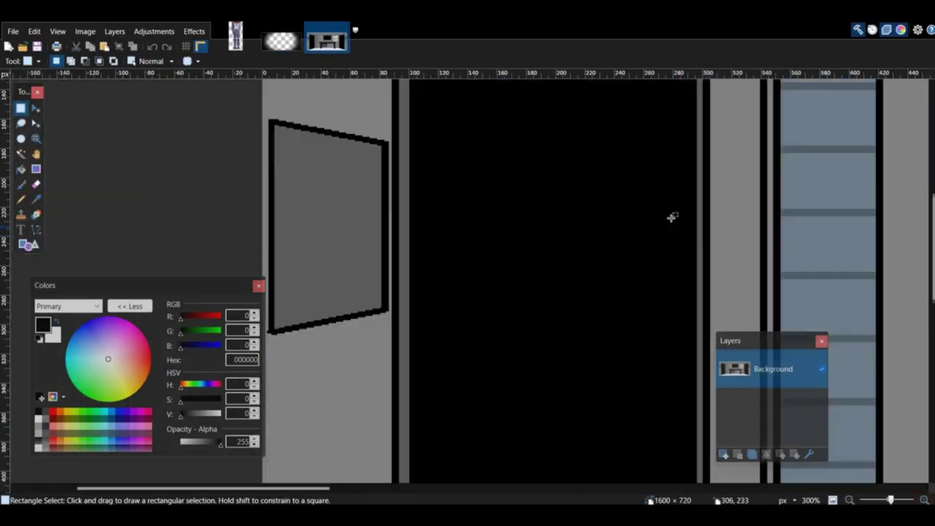
Step: Draw a black inner frame on the grey panel beside the left doorway and copy the panel into a new 73 × 139 px image
{"action": "left_click", "coordinate": [32, 246]}
{"action": "left_click", "coordinate": [77, 60]}
{"action": "key", "text": "o"}
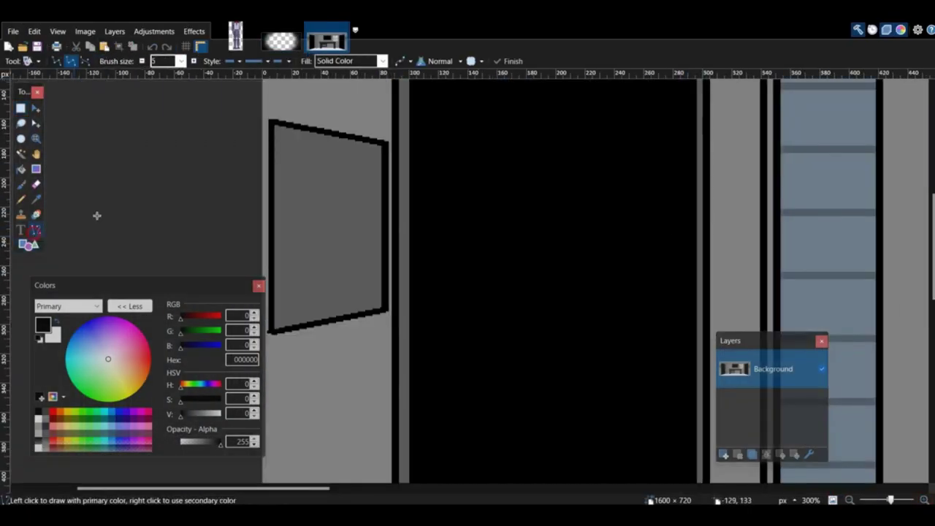
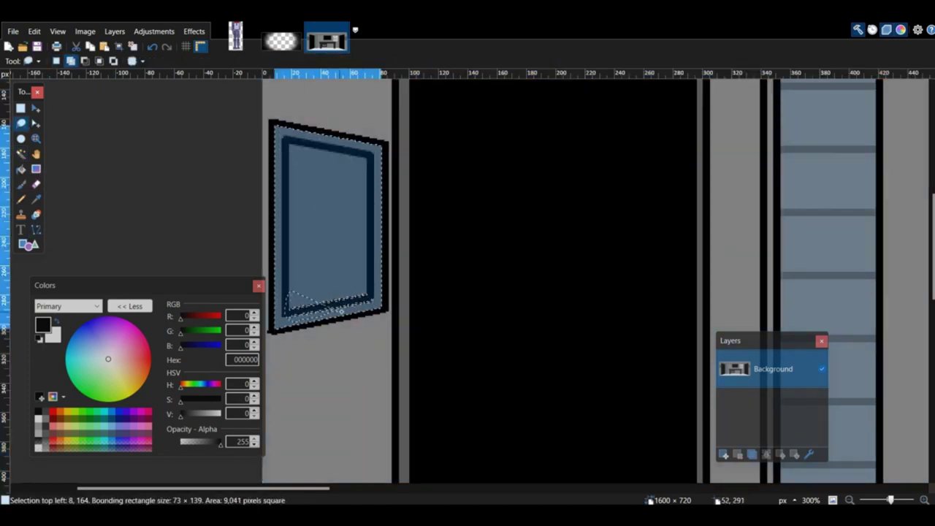
{"action": "scroll", "coordinate": [524, 328], "scroll_direction": "up", "scroll_amount": 3, "text": "ctrl"}
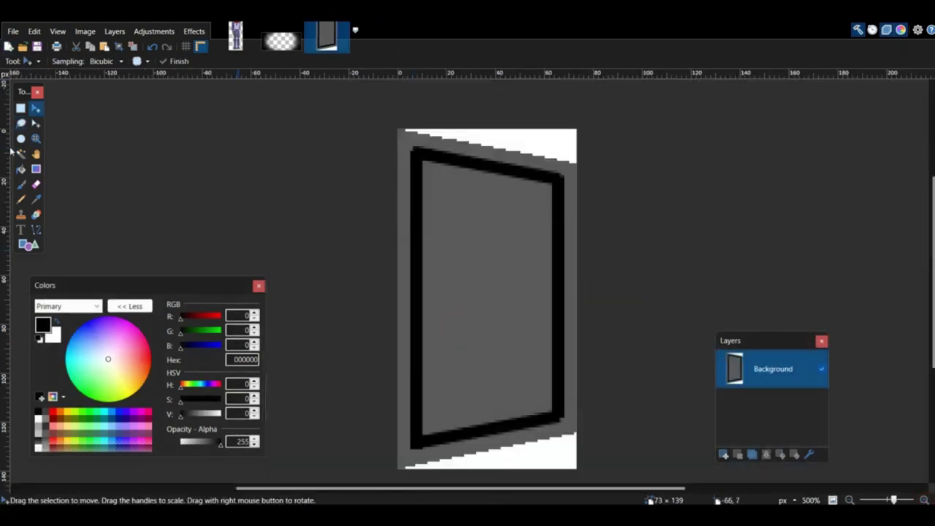
Step: Delete the white corners and the grey margin outside the panel's black frame, leaving them transparent
{"action": "left_click", "coordinate": [20, 153]}
{"action": "left_click", "coordinate": [568, 170]}
{"action": "left_click", "coordinate": [562, 149]}
{"action": "left_click", "coordinate": [557, 443]}
{"action": "key", "text": "Delete"}
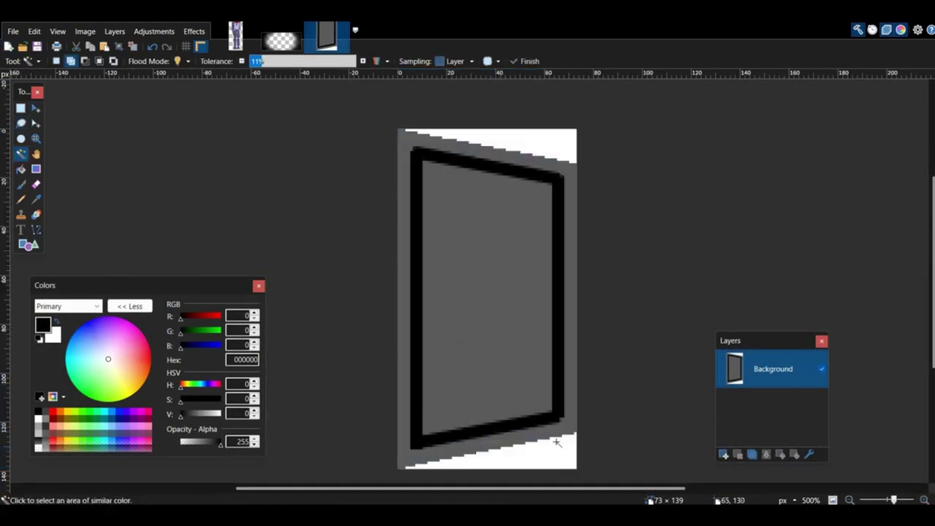
Step: Select the panel's grey interior at 55% tolerance and paint it red (FF0000) with the brush
{"action": "left_click", "coordinate": [458, 223]}
{"action": "left_click_drag", "start_coordinate": [315, 62], "coordinate": [307, 62]}
{"action": "left_click", "coordinate": [364, 62]}
{"action": "left_click", "coordinate": [242, 62]}
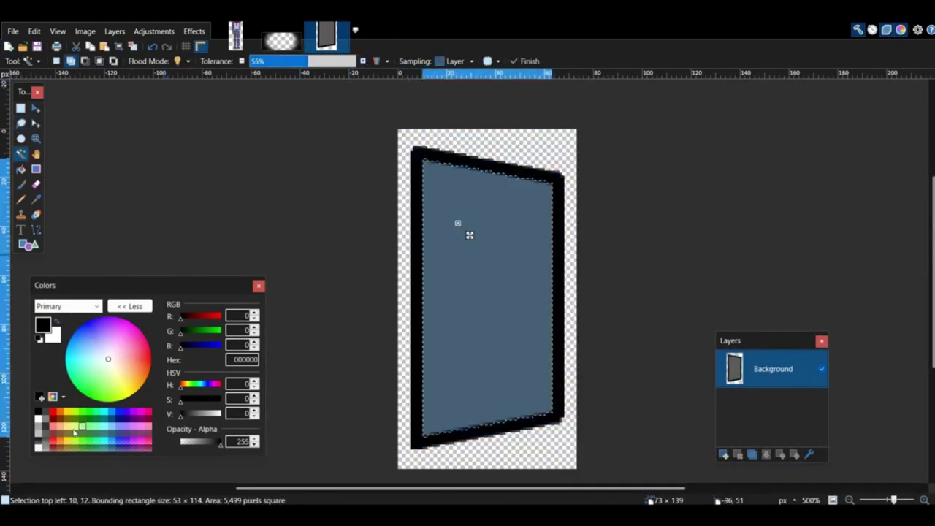
{"action": "left_click", "coordinate": [53, 412]}
{"action": "left_click", "coordinate": [21, 184]}
{"action": "left_click_drag", "start_coordinate": [482, 409], "coordinate": [527, 259]}
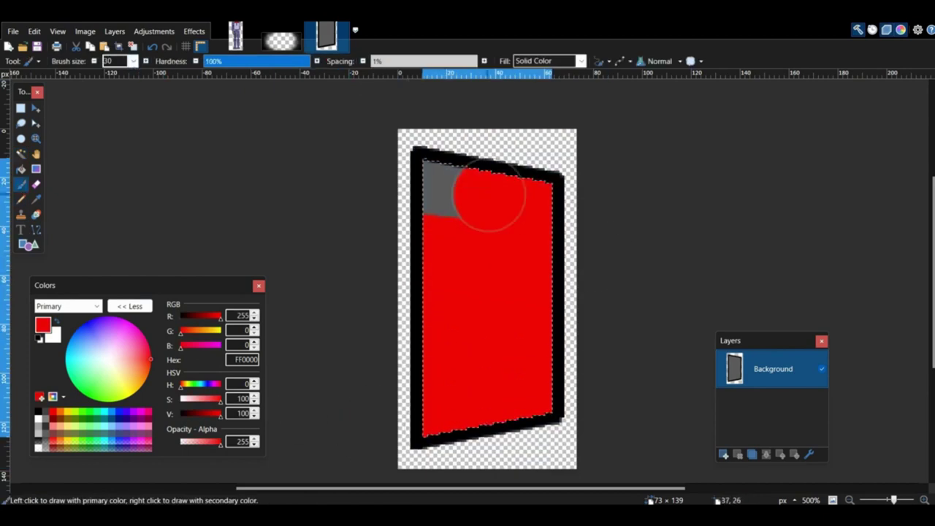
Step: Save the red panel as a PNG named LeftOff in the Office folder
{"action": "left_click", "coordinate": [13, 32]}
{"action": "left_click", "coordinate": [33, 141]}
{"action": "type", "text": "ldoor"}
{"action": "key", "text": "Return"}
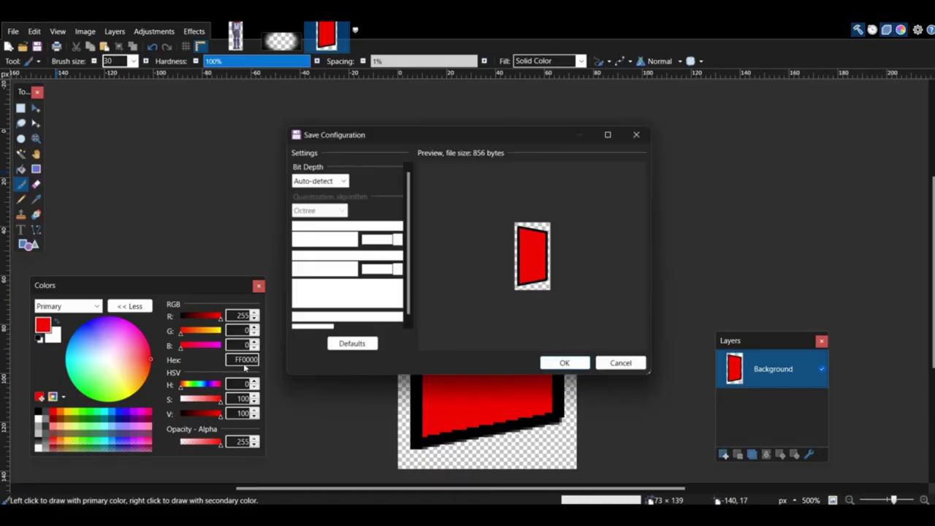
{"action": "key", "text": "Return"}
Step: Repaint the panel's red interior bright green with the brush
{"action": "left_click", "coordinate": [489, 239]}
{"action": "left_click", "coordinate": [83, 412]}
{"action": "left_click", "coordinate": [21, 184]}
{"action": "left_click_drag", "start_coordinate": [419, 413], "coordinate": [446, 176]}
Step: Save the green panel as a separate PNG named LeftOn in the Office folder
{"action": "left_click", "coordinate": [13, 31]}
{"action": "left_click", "coordinate": [33, 141]}
{"action": "left_click", "coordinate": [167, 440]}
{"action": "key", "text": "BackSpace"}
{"action": "key", "text": "BackSpace"}
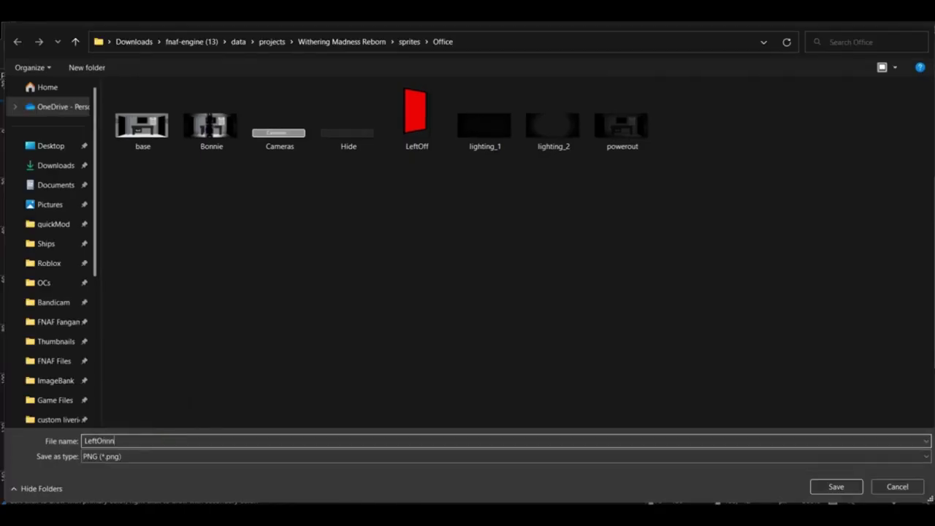
{"action": "key", "text": "BackSpace"}
{"action": "key", "text": "BackSpace"}
{"action": "key", "text": "Return"}
{"action": "left_click", "coordinate": [558, 364]}
Step: Flip the green panel horizontally and save it as a PNG named RightOn in the Office folder
{"action": "left_click", "coordinate": [85, 31]}
{"action": "left_click", "coordinate": [101, 94]}
{"action": "left_click", "coordinate": [13, 32]}
{"action": "left_click", "coordinate": [33, 141]}
{"action": "left_click", "coordinate": [98, 440]}
{"action": "type", "text": "\\"}
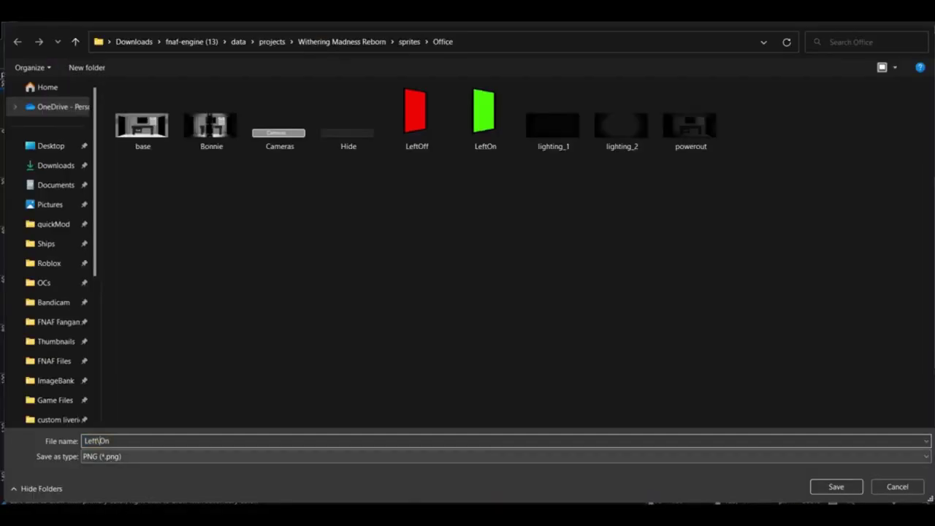
{"action": "type", "text": "ght"}
{"action": "key", "text": "Return"}
{"action": "left_click", "coordinate": [564, 364]}
Step: Repaint the flipped panel's interior red and save it as a separate PNG in the Office folder
{"action": "left_click", "coordinate": [21, 154]}
{"action": "left_click", "coordinate": [516, 259]}
{"action": "left_click", "coordinate": [53, 412]}
{"action": "left_click", "coordinate": [21, 184]}
{"action": "mouse_move", "coordinate": [413, 393]}
{"action": "left_mouse_down"}
{"action": "mouse_move", "coordinate": [569, 401]}
{"action": "mouse_move", "coordinate": [450, 162]}
{"action": "left_mouse_up"}
{"action": "key", "text": "ctrl+shift+s"}
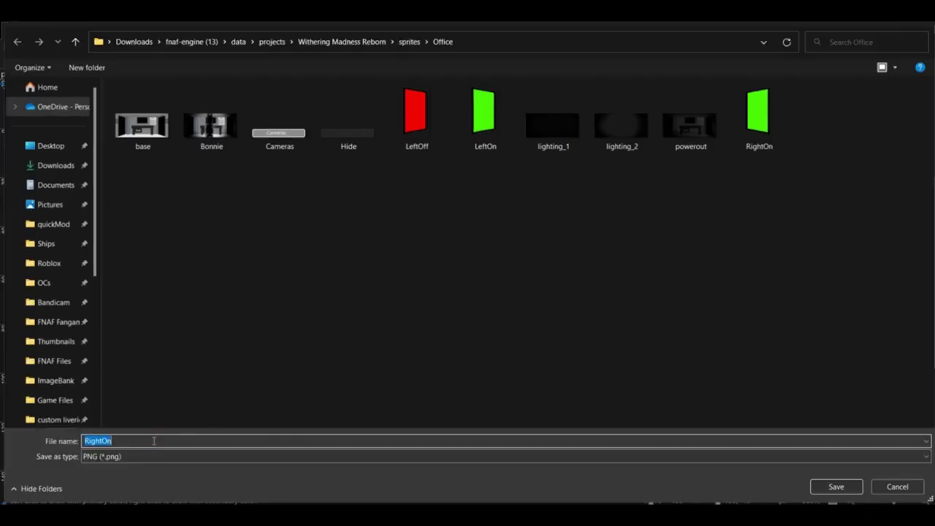
{"action": "key", "text": "Return"}
{"action": "key", "text": "Return"}
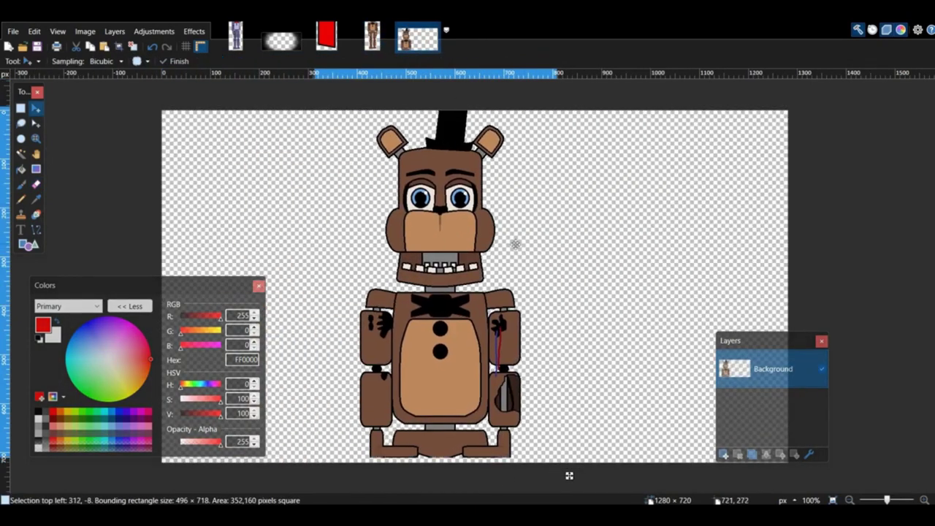
Step: Move the pasted brown bear character to the horizontal centre of the 1280 × 720 canvas and deselect it
{"action": "left_click_drag", "start_coordinate": [515, 245], "coordinate": [543, 249]}
{"action": "key", "text": "ctrl+d"}
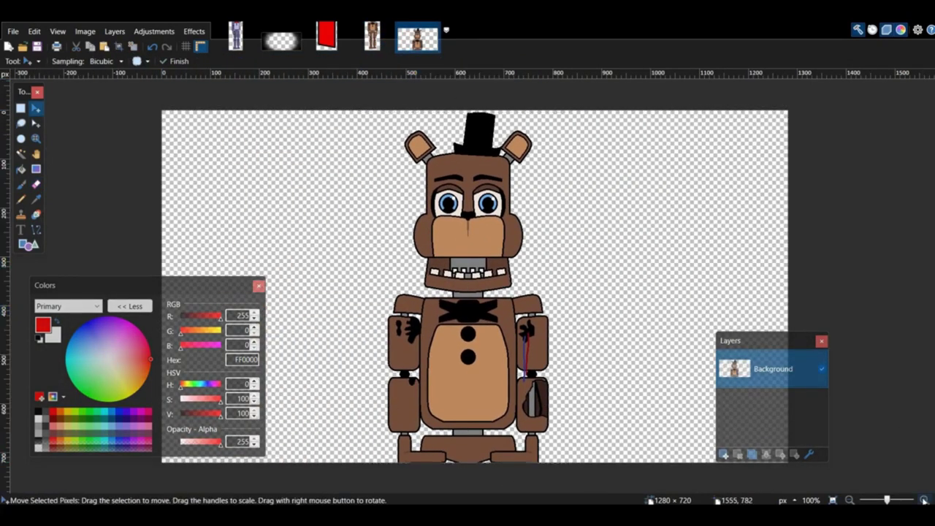
Step: Select the bear's head above the jaw and move it down 14 pixels to narrow the mouth opening
{"action": "scroll", "coordinate": [474, 116], "scroll_direction": "up", "scroll_amount": 3, "text": "ctrl"}
{"action": "left_click", "coordinate": [22, 108]}
{"action": "scroll", "coordinate": [665, 321], "scroll_direction": "down", "scroll_amount": 5}
{"action": "left_click_drag", "start_coordinate": [236, 116], "coordinate": [714, 266]}
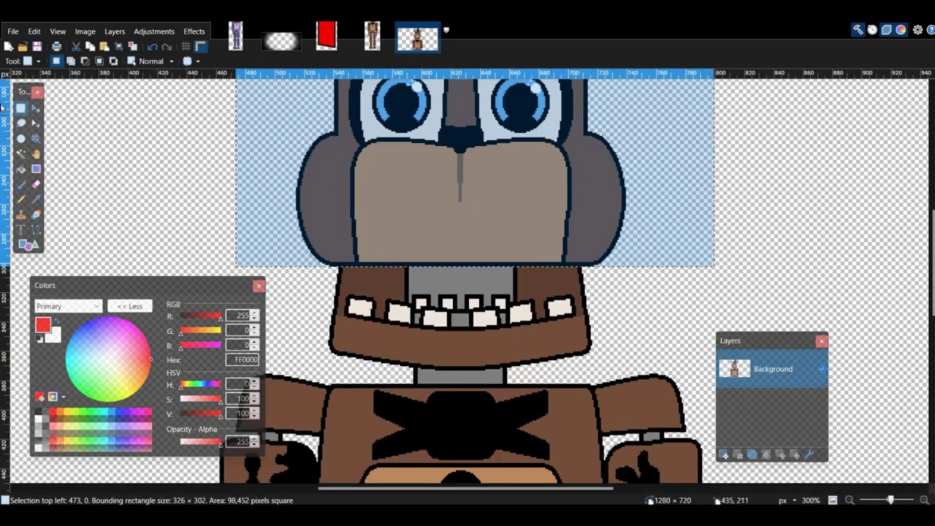
{"action": "left_click", "coordinate": [36, 107]}
{"action": "left_click_drag", "start_coordinate": [436, 209], "coordinate": [437, 231]}
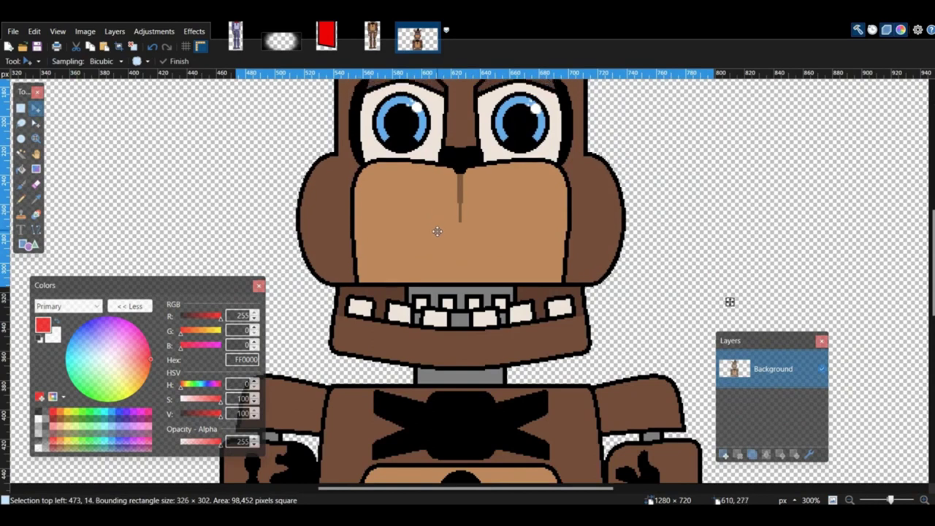
Step: Shift the whole bear image slightly to the right on the canvas and deselect it
{"action": "scroll", "coordinate": [437, 231], "scroll_direction": "down", "scroll_amount": 4, "text": "ctrl"}
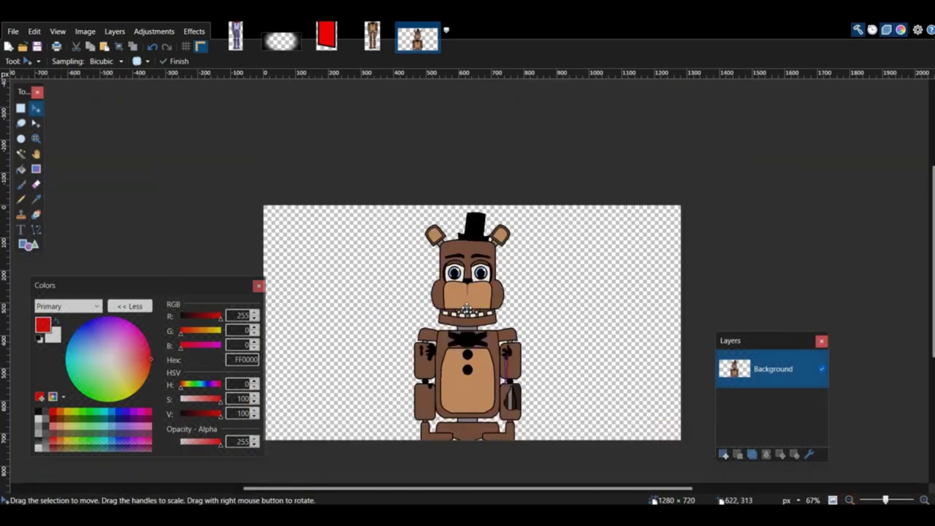
{"action": "scroll", "coordinate": [466, 309], "scroll_direction": "down", "scroll_amount": 1}
{"action": "key", "text": "ctrl+a"}
{"action": "left_click_drag", "start_coordinate": [700, 392], "coordinate": [704, 391]}
{"action": "key", "text": "ctrl+d"}
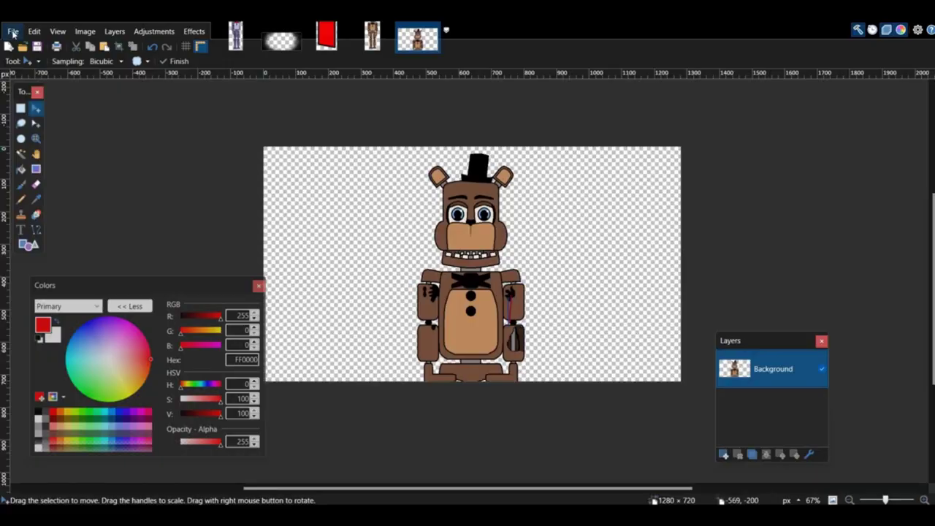
Step: Start saving the image under a new name and create and open a folder named Freddy in the project's sprites folder
{"action": "left_click", "coordinate": [13, 34]}
{"action": "left_click", "coordinate": [64, 125]}
{"action": "scroll", "coordinate": [61, 264], "scroll_direction": "down", "scroll_amount": 5}
{"action": "left_click", "coordinate": [63, 329]}
{"action": "left_click", "coordinate": [413, 47]}
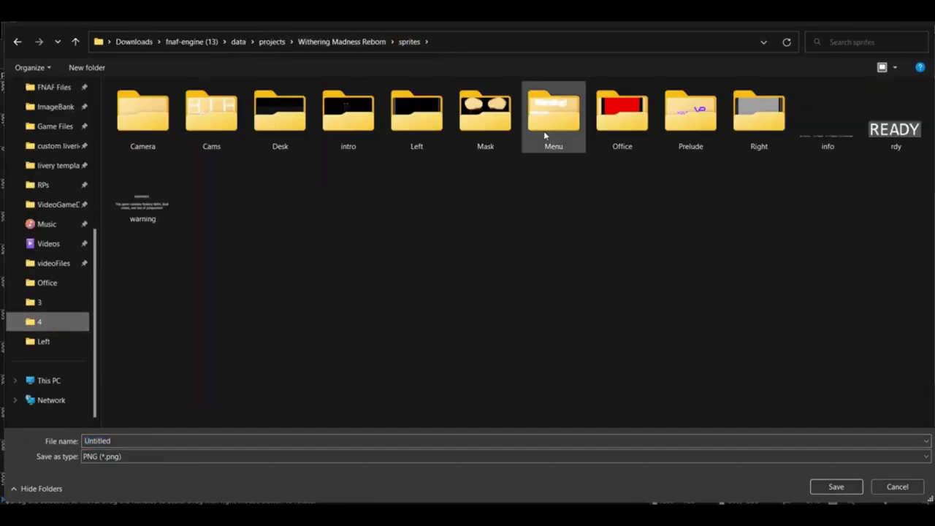
{"action": "right_click", "coordinate": [496, 187]}
{"action": "mouse_move", "coordinate": [556, 314]}
{"action": "left_click", "coordinate": [634, 315]}
{"action": "type", "text": "Freeddy"}
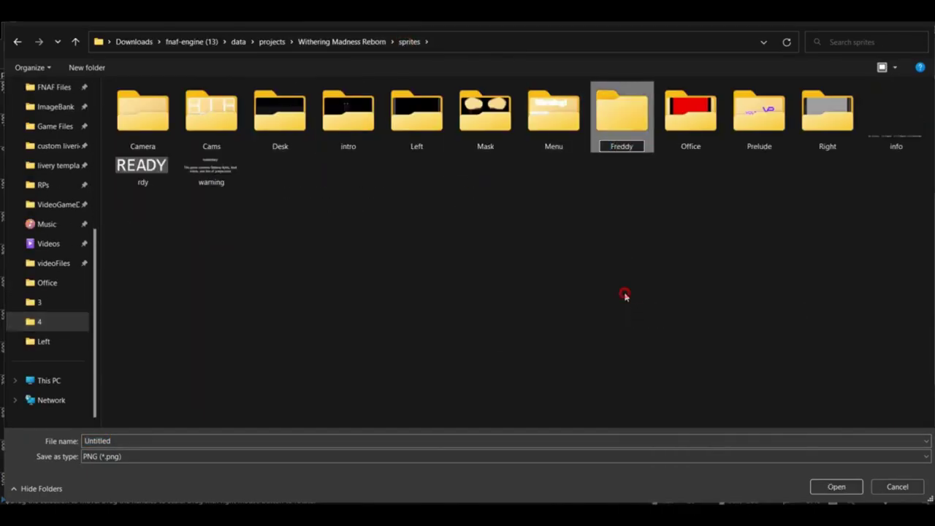
{"action": "key", "text": "Return"}
{"action": "key", "text": "Return"}
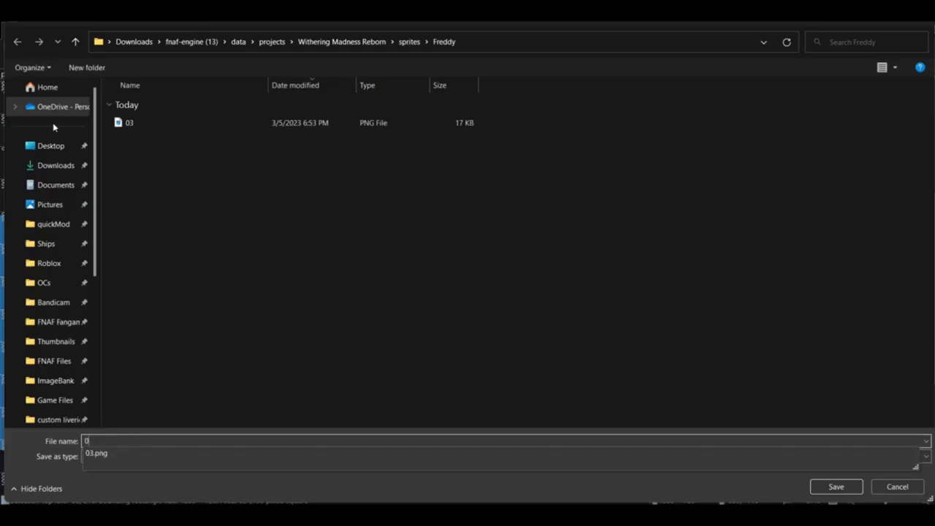
Step: Show the Freddy folder's files as thumbnails and turn off their grouping
{"action": "right_click", "coordinate": [207, 174]}
{"action": "mouse_move", "coordinate": [252, 183]}
{"action": "left_click", "coordinate": [366, 198]}
{"action": "right_click", "coordinate": [290, 206]}
{"action": "mouse_move", "coordinate": [332, 242]}
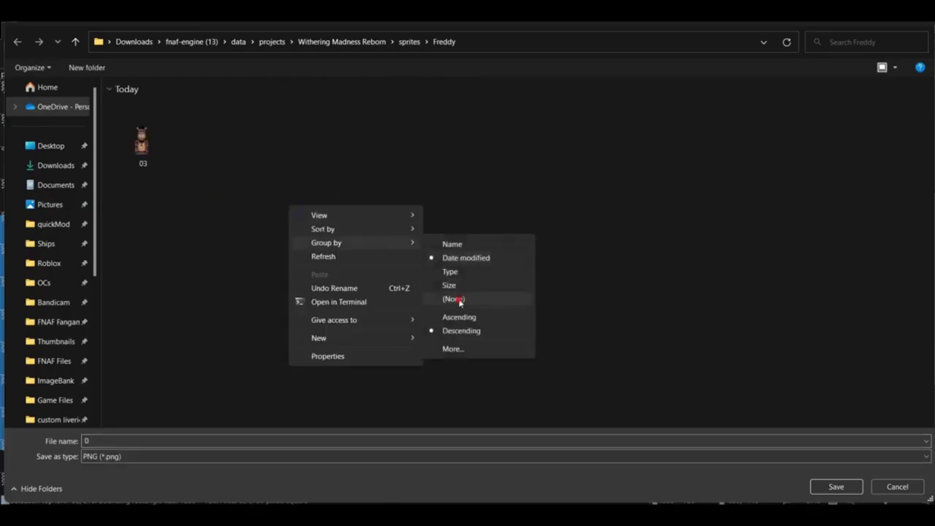
{"action": "left_click", "coordinate": [459, 300]}
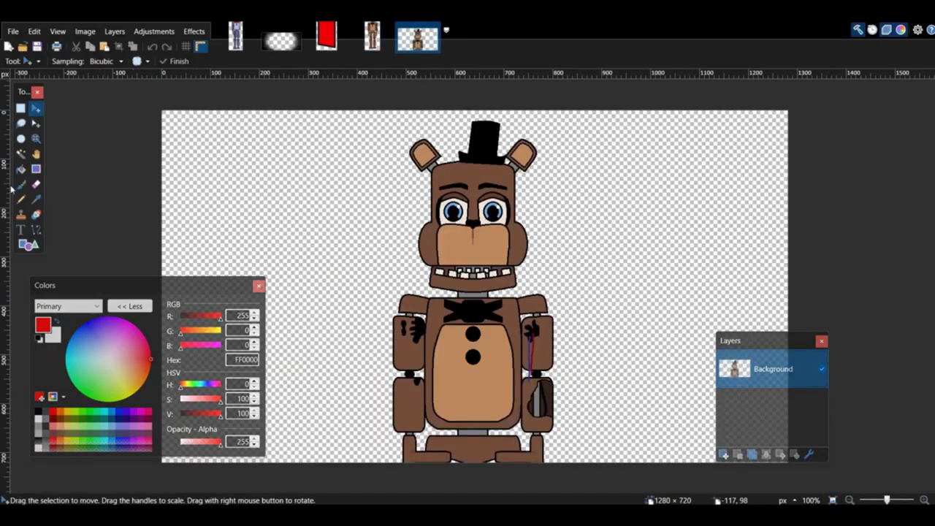
Step: Copy the head from the full-body bear image, align it above the body on the 1280 × 720 canvas, and merge the layers
{"action": "left_click_drag", "start_coordinate": [457, 106], "coordinate": [470, 133]}
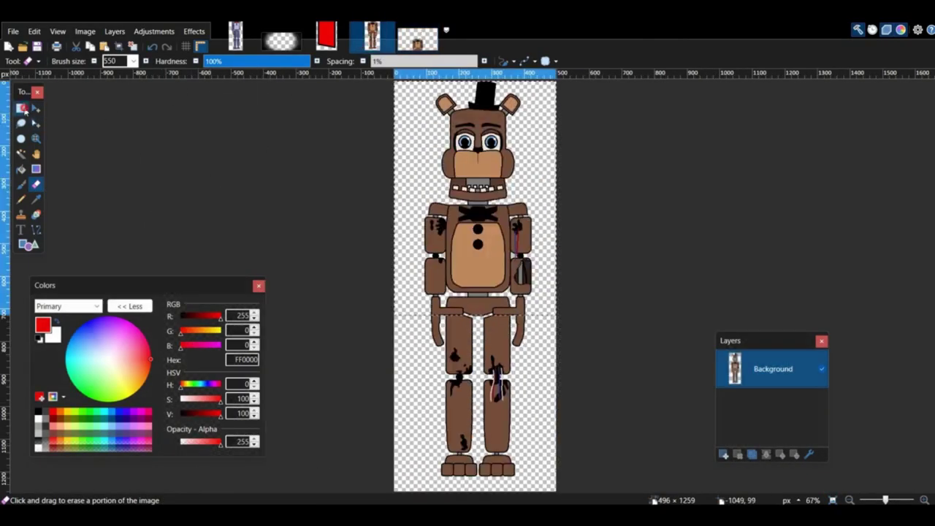
{"action": "key", "text": "s"}
{"action": "left_click_drag", "start_coordinate": [389, 77], "coordinate": [631, 194]}
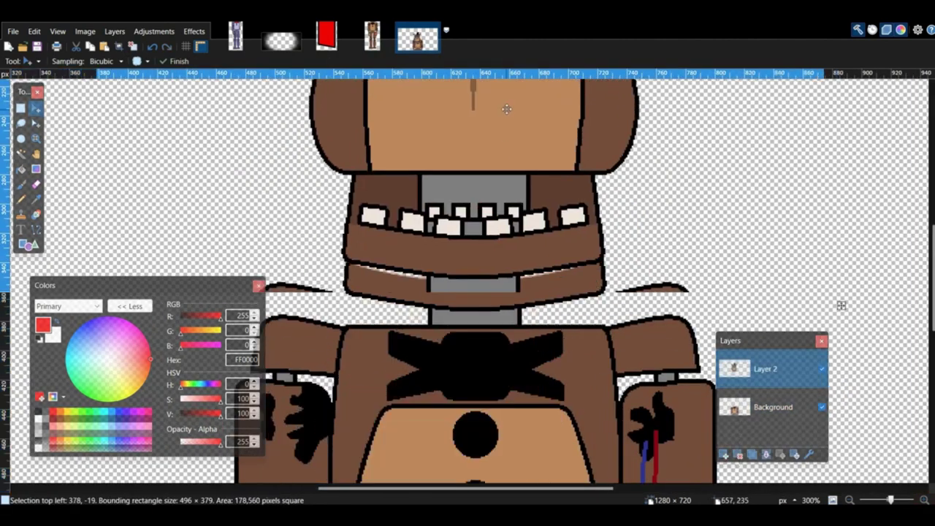
{"action": "left_click_drag", "start_coordinate": [507, 109], "coordinate": [508, 142]}
{"action": "scroll", "coordinate": [508, 142], "scroll_direction": "up", "scroll_amount": 5}
{"action": "left_click", "coordinate": [765, 455]}
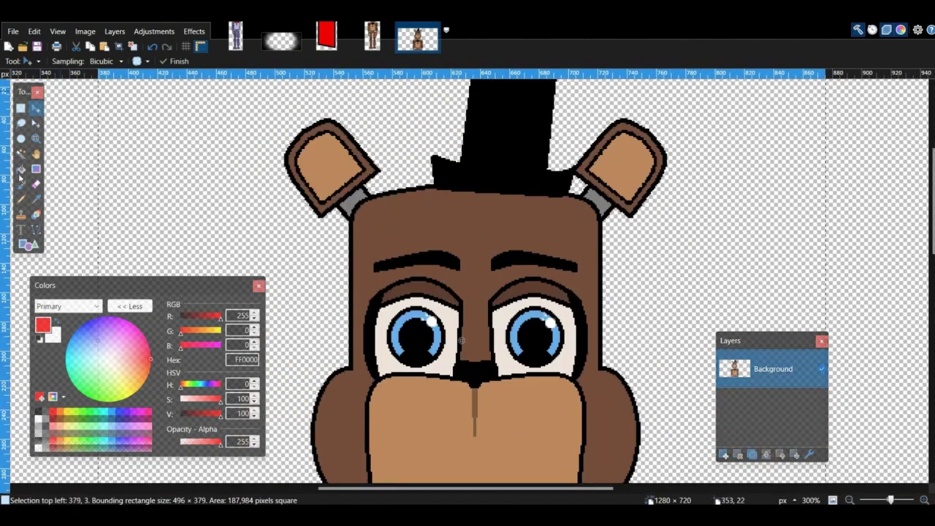
Step: Paint a small white dot at the centre of each eye with a size 5 brush
{"action": "left_click", "coordinate": [21, 184]}
{"action": "left_click", "coordinate": [39, 418]}
{"action": "scroll", "coordinate": [362, 282], "scroll_direction": "down", "scroll_amount": 2}
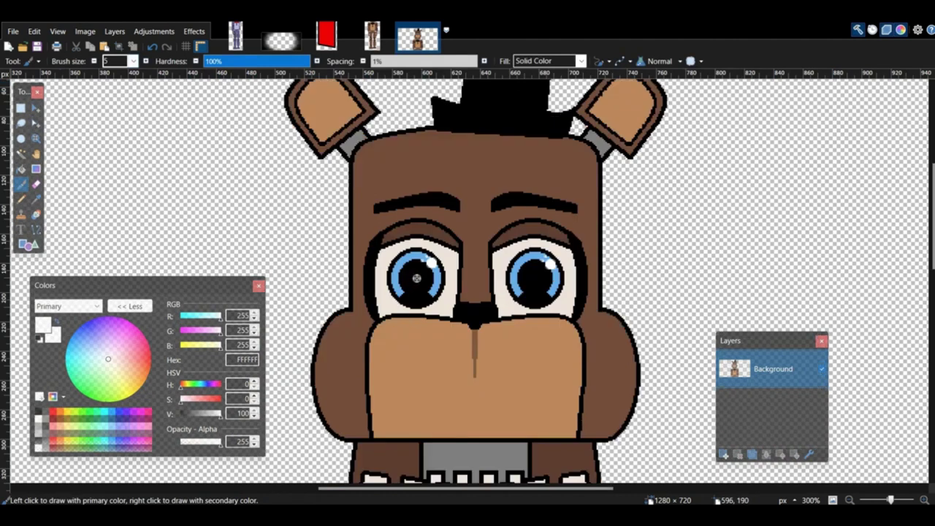
Step: Paint both eyes black around the white dots with a size 20 brush
{"action": "key", "text": "s"}
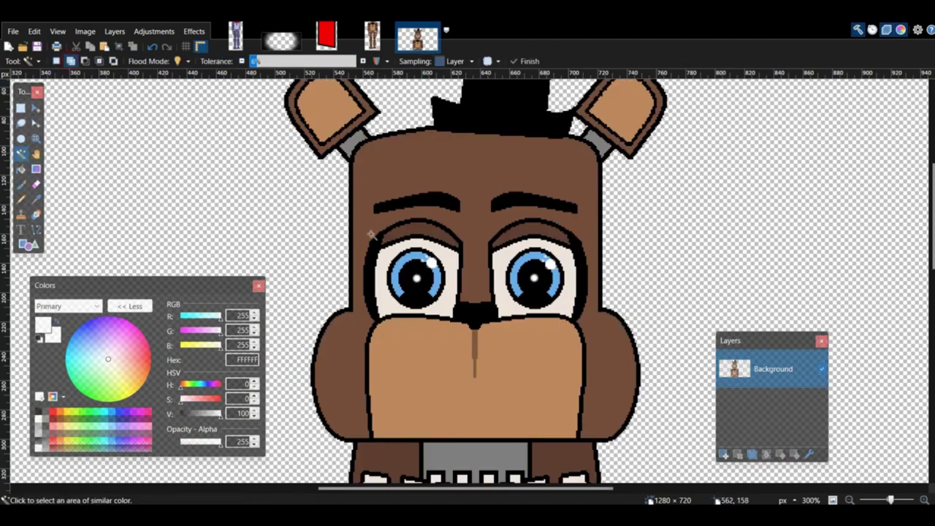
{"action": "left_click", "coordinate": [18, 183]}
{"action": "key", "text": "x"}
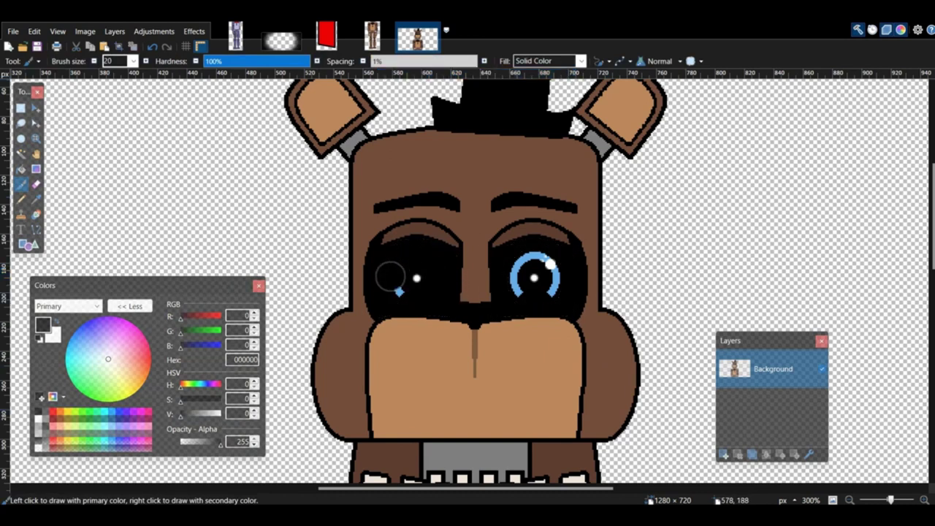
Step: Enlarge the whole bear, reposition it around the canvas centre, and deselect it
{"action": "scroll", "coordinate": [388, 291], "scroll_direction": "down", "scroll_amount": 6, "text": "ctrl"}
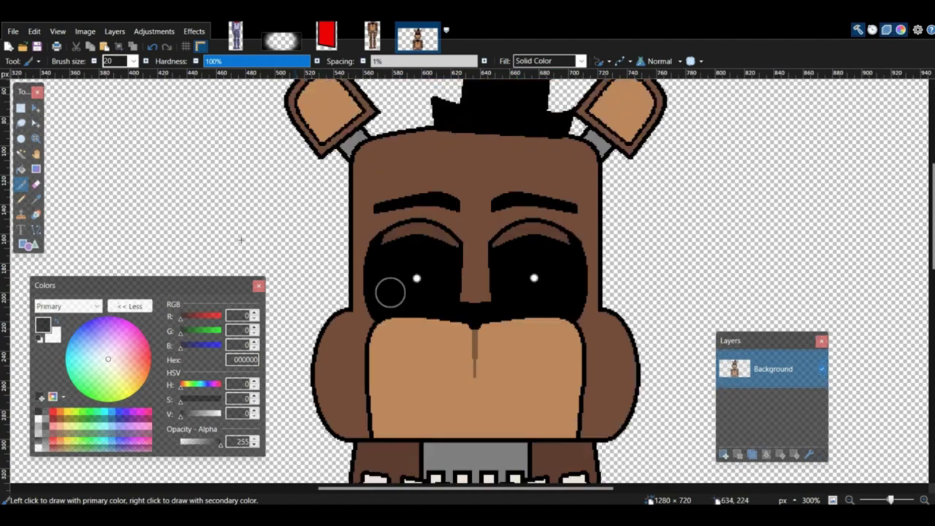
{"action": "key", "text": "ctrl+a"}
{"action": "key", "text": "m"}
{"action": "left_click_drag", "start_coordinate": [523, 391], "coordinate": [529, 397]}
{"action": "left_click_drag", "start_coordinate": [281, 242], "coordinate": [188, 182]}
{"action": "left_click_drag", "start_coordinate": [322, 231], "coordinate": [344, 261]}
{"action": "key", "text": "ctrl+d"}
Step: Save the black-eyed bear as a separate PNG named 04 in the Freddy folder
{"action": "left_click", "coordinate": [13, 31]}
{"action": "left_click", "coordinate": [66, 125]}
{"action": "type", "text": "04"}
{"action": "key", "text": "Return"}
{"action": "key", "text": "Return"}
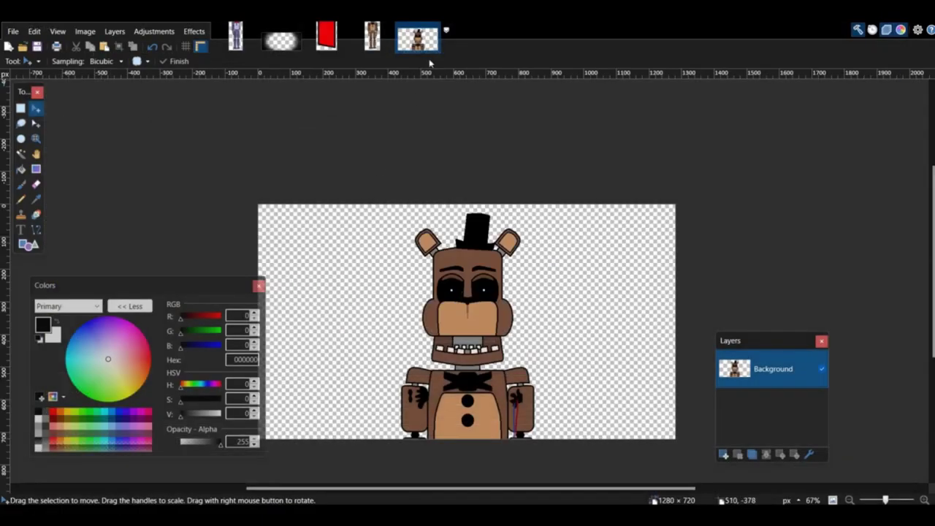
Step: Scale the bear up further so the head and shoulders fill the canvas height, and deselect it
{"action": "key", "text": "ctrl+a"}
{"action": "left_click_drag", "start_coordinate": [428, 316], "coordinate": [443, 341]}
{"action": "left_click_drag", "start_coordinate": [275, 233], "coordinate": [143, 162]}
{"action": "left_click_drag", "start_coordinate": [330, 251], "coordinate": [382, 288]}
{"action": "key", "text": "ctrl+d"}
Step: Save the enlarged close-up of the bear as a separate PNG named 05
{"action": "left_click", "coordinate": [11, 32]}
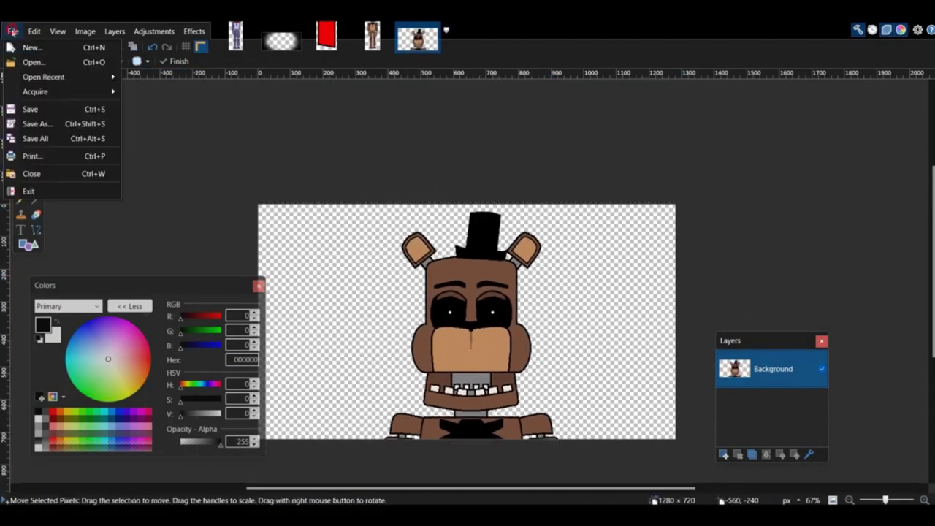
{"action": "left_click", "coordinate": [51, 125]}
{"action": "type", "text": "05"}
{"action": "key", "text": "Return"}
{"action": "left_click", "coordinate": [560, 365]}
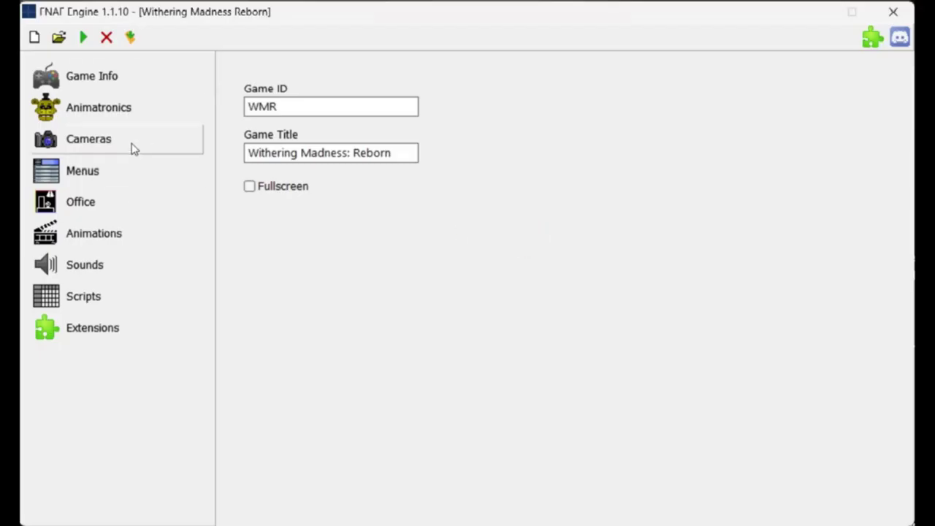
Step: In FNAF Engine's camera editor, add the map.png sprite to the camera UI and position it
{"action": "left_click", "coordinate": [131, 146]}
{"action": "left_click", "coordinate": [425, 463]}
{"action": "double_click", "coordinate": [468, 305]}
{"action": "left_click_drag", "start_coordinate": [422, 224], "coordinate": [388, 209]}
Step: Add cameras named 2, 3 and 4 to the camera list
{"action": "left_click", "coordinate": [676, 81]}
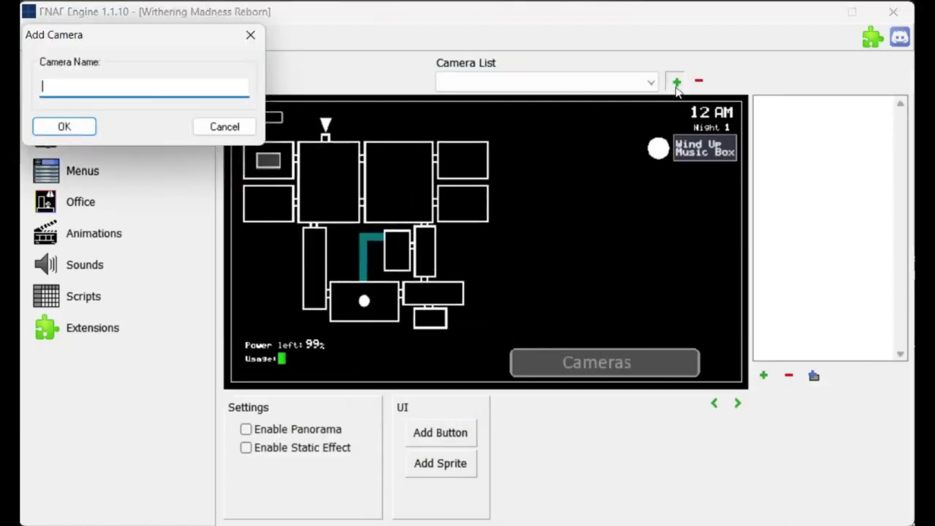
{"action": "key", "text": "BackSpace"}
{"action": "key", "text": "BackSpace"}
{"action": "key", "text": "BackSpace"}
{"action": "key", "text": "BackSpace"}
{"action": "key", "text": "BackSpace"}
{"action": "key", "text": "BackSpace"}
{"action": "key", "text": "Return"}
{"action": "left_click", "coordinate": [676, 86]}
{"action": "type", "text": "3"}
{"action": "key", "text": "Return"}
{"action": "left_click", "coordinate": [676, 86]}
{"action": "type", "text": "4"}
{"action": "key", "text": "Return"}
Step: Add a camera button using 167.png and place it on the map's corridor to the left of the office
{"action": "left_click", "coordinate": [447, 431]}
{"action": "left_click", "coordinate": [410, 212]}
{"action": "double_click", "coordinate": [474, 243]}
{"action": "left_click_drag", "start_coordinate": [252, 123], "coordinate": [316, 289]}
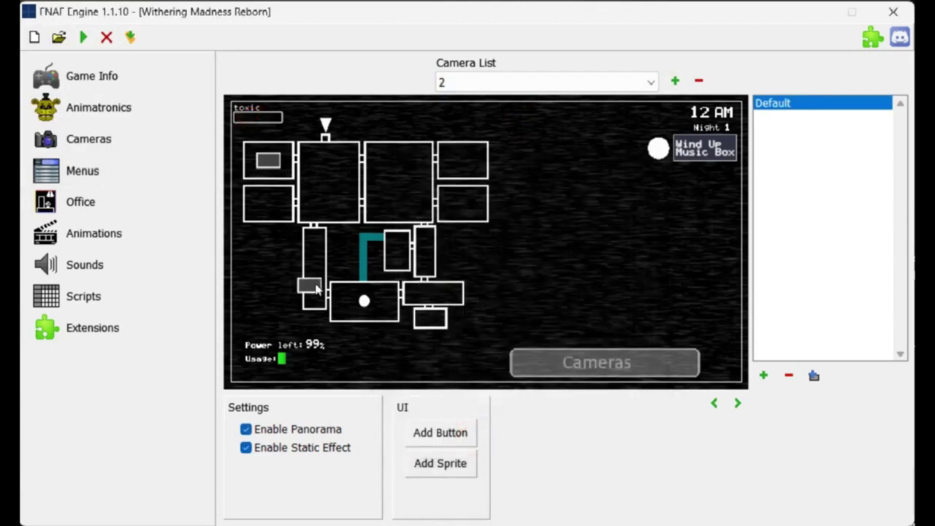
Step: Assign Default.png from the Cams/2 folder to camera 2's Default state and disable panorama
{"action": "left_click", "coordinate": [814, 376]}
{"action": "left_click", "coordinate": [410, 213]}
{"action": "left_click", "coordinate": [424, 261]}
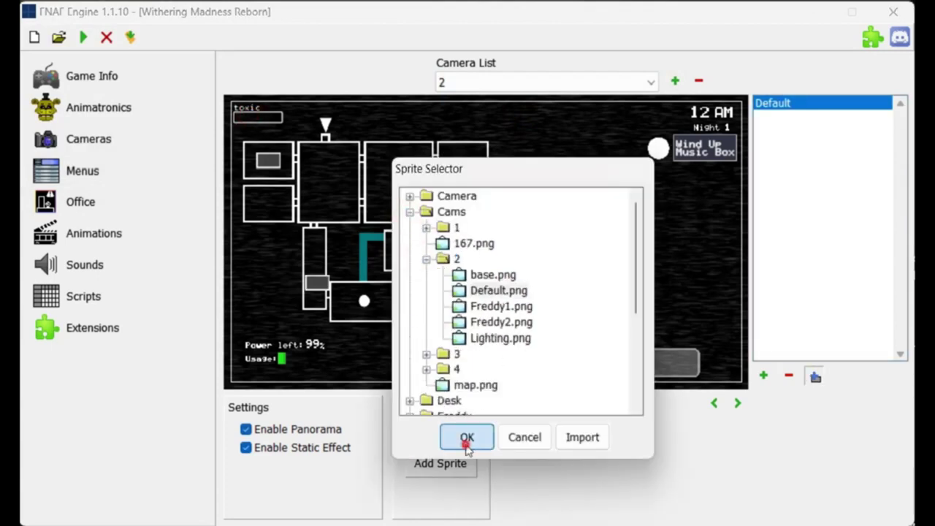
{"action": "left_click", "coordinate": [466, 444]}
{"action": "left_click", "coordinate": [272, 432]}
{"action": "left_click", "coordinate": [475, 83]}
{"action": "left_click", "coordinate": [466, 99]}
{"action": "left_click", "coordinate": [459, 85]}
{"action": "left_click", "coordinate": [446, 116]}
Step: Add two states named Freddy and Freddy:Ass to camera 2
{"action": "left_click", "coordinate": [764, 377]}
{"action": "type", "text": "Freddy"}
{"action": "key", "text": "Return"}
{"action": "left_click", "coordinate": [765, 376]}
{"action": "type", "text": "Freddy:As"}
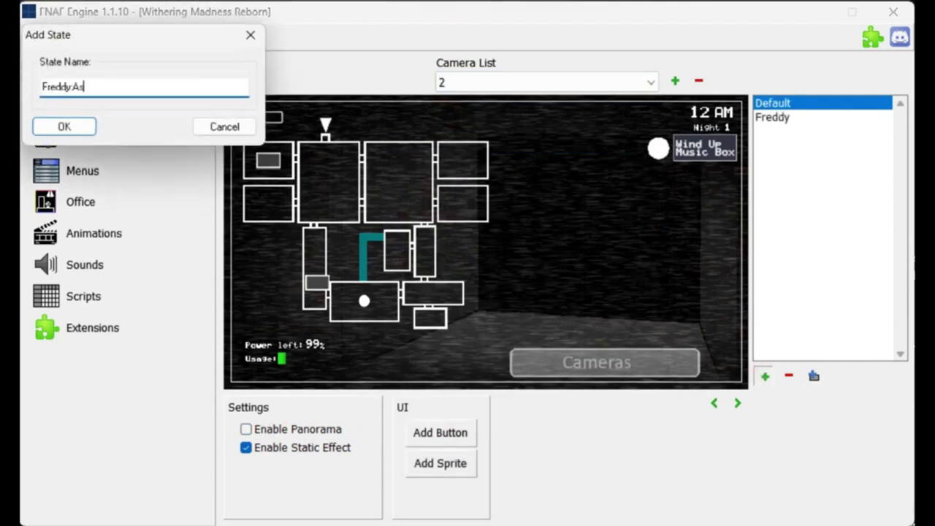
{"action": "type", "text": "s"}
{"action": "key", "text": "Return"}
Step: Assign Freddy1.png and Freddy2.png from the Cams/2 folder to camera 2's two Freddy states
{"action": "left_click", "coordinate": [771, 119]}
{"action": "left_click", "coordinate": [814, 376]}
{"action": "left_click", "coordinate": [411, 213]}
{"action": "left_click", "coordinate": [426, 260]}
{"action": "left_click", "coordinate": [502, 305]}
{"action": "left_click", "coordinate": [819, 375]}
{"action": "left_click", "coordinate": [425, 259]}
{"action": "left_click", "coordinate": [501, 322]}
{"action": "left_click", "coordinate": [467, 436]}
Step: Disable panorama for camera 3 and add its button to the map's room just right of the office
{"action": "left_click", "coordinate": [555, 83]}
{"action": "left_click", "coordinate": [453, 127]}
{"action": "left_click", "coordinate": [281, 431]}
{"action": "left_click", "coordinate": [441, 433]}
{"action": "left_click", "coordinate": [411, 212]}
{"action": "left_click", "coordinate": [467, 307]}
{"action": "left_click", "coordinate": [451, 427]}
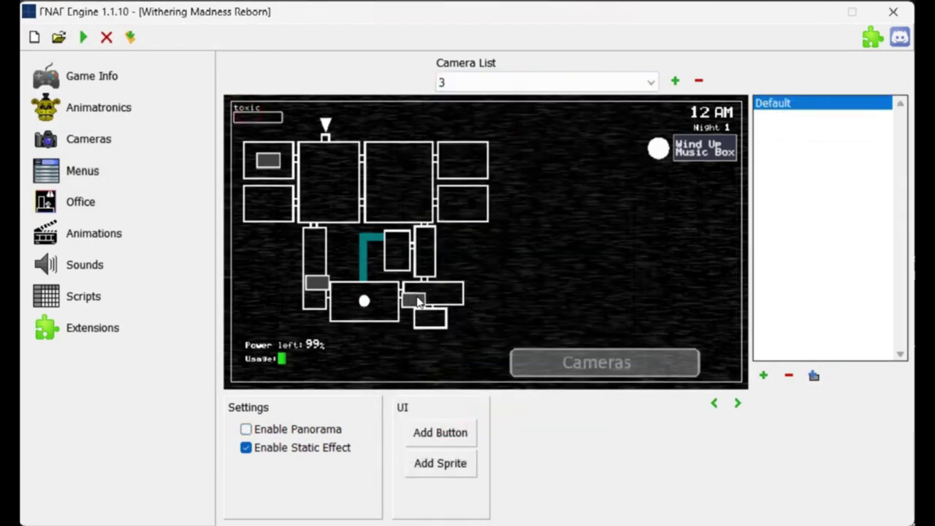
Step: Assign the default room image from the Cams/3 folder to camera 3's Default state
{"action": "left_click", "coordinate": [815, 377]}
{"action": "left_click", "coordinate": [411, 212]}
{"action": "left_click", "coordinate": [467, 437]}
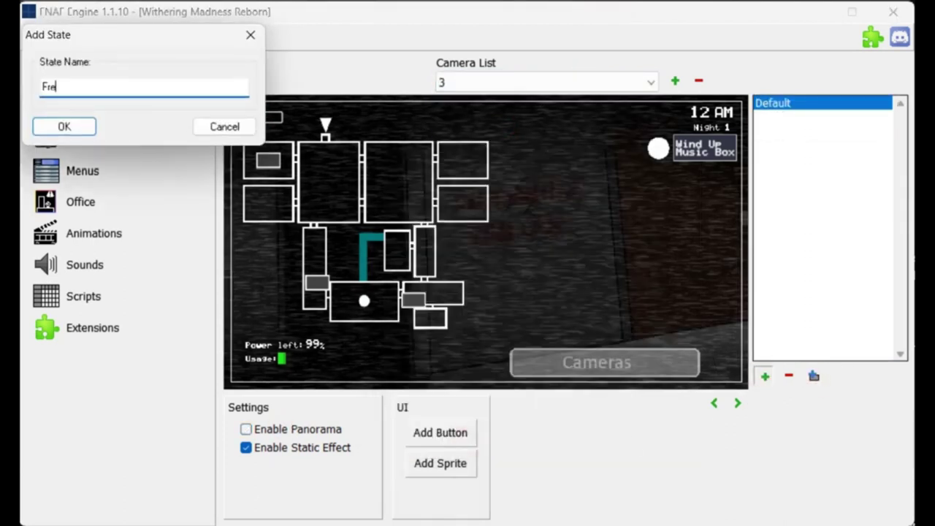
Step: Add a Freddy state to camera 3 and assign it the bear image from the Cams/3 folder
{"action": "type", "text": "ddy"}
{"action": "key", "text": "Return"}
{"action": "left_click", "coordinate": [760, 119]}
{"action": "left_click", "coordinate": [815, 377]}
{"action": "left_click", "coordinate": [410, 212]}
{"action": "left_click", "coordinate": [426, 277]}
{"action": "left_click", "coordinate": [497, 322]}
{"action": "left_click", "coordinate": [468, 437]}
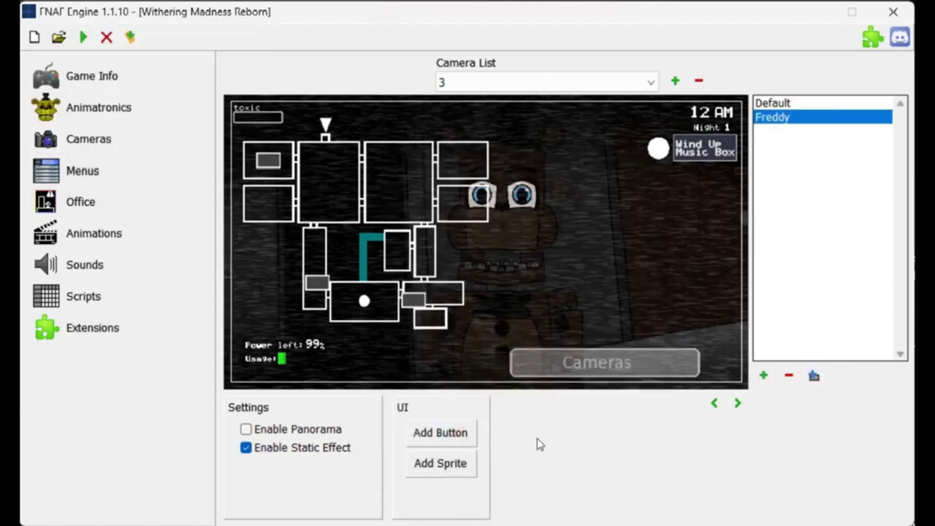
Step: Switch to camera 4 and add a state named Bonnie
{"action": "left_click", "coordinate": [534, 86]}
{"action": "left_click", "coordinate": [511, 144]}
{"action": "left_click", "coordinate": [764, 375]}
{"action": "type", "text": "Bo"}
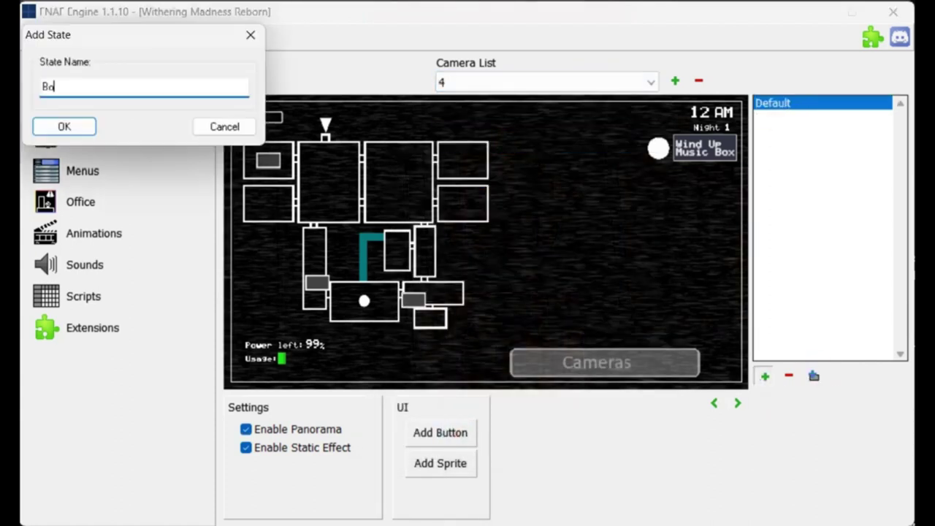
{"action": "type", "text": "nnie"}
{"action": "key", "text": "Return"}
{"action": "left_click", "coordinate": [815, 377]}
{"action": "double_click", "coordinate": [439, 211]}
{"action": "left_click", "coordinate": [427, 290]}
{"action": "left_click", "coordinate": [525, 437]}
Step: Add another camera 4 state named Bonnie:On
{"action": "left_click", "coordinate": [764, 376]}
{"action": "type", "text": "Bo"}
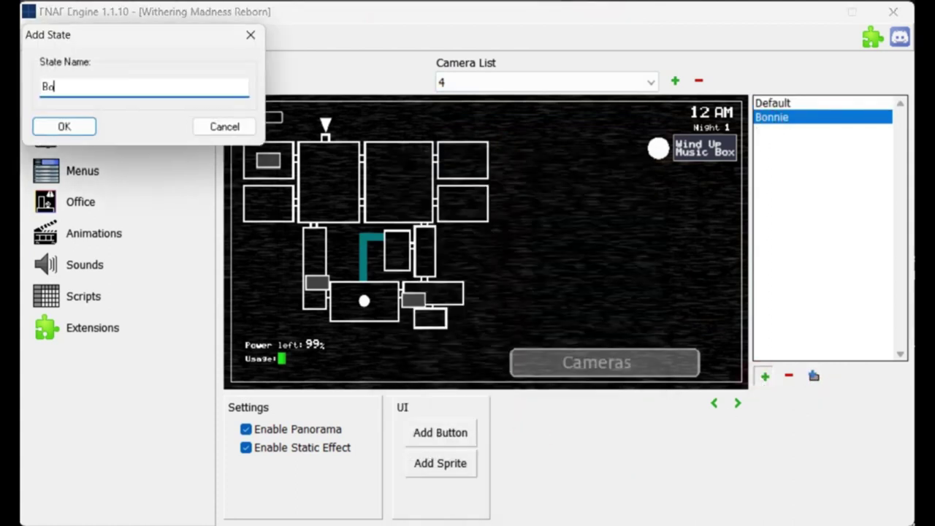
Step: Assign the default room image from the Cams/4 folder to camera 4's Default state and disable panorama
{"action": "left_click", "coordinate": [789, 105]}
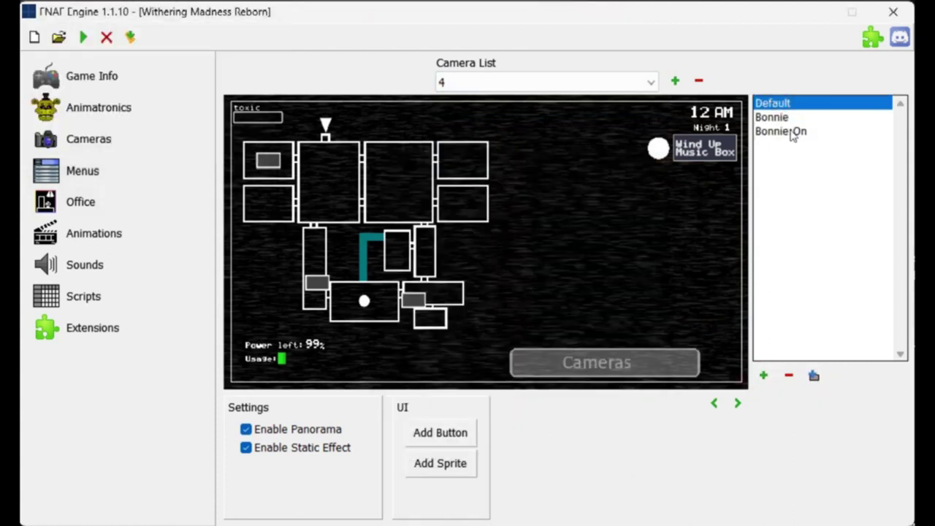
{"action": "left_click", "coordinate": [815, 377]}
{"action": "left_click", "coordinate": [410, 212]}
{"action": "left_click", "coordinate": [467, 437]}
{"action": "left_click", "coordinate": [299, 430]}
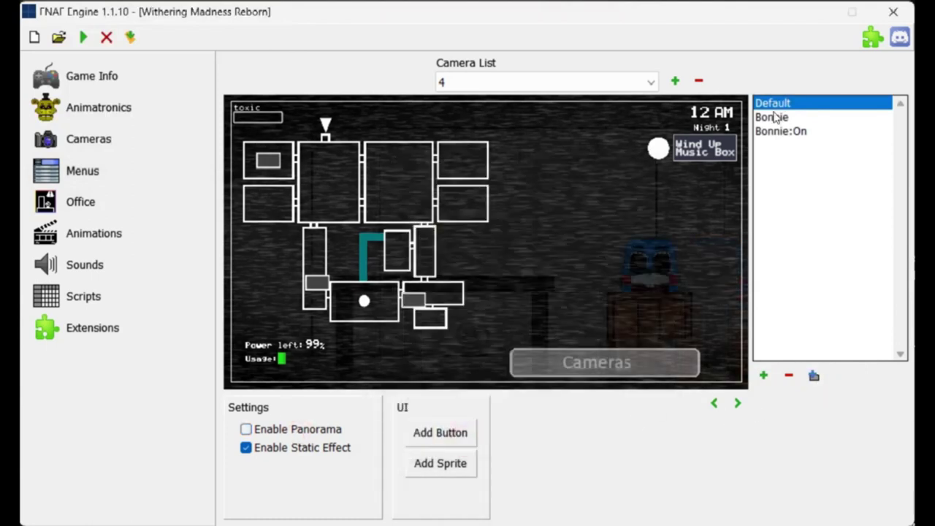
Step: Assign the unlit Bonnie image from the Cams/4 folder to camera 4's Bonnie state
{"action": "left_click", "coordinate": [772, 117]}
{"action": "left_click", "coordinate": [815, 376]}
{"action": "left_click", "coordinate": [410, 211]}
{"action": "left_click", "coordinate": [427, 290]}
{"action": "left_click", "coordinate": [501, 322]}
{"action": "left_click", "coordinate": [465, 437]}
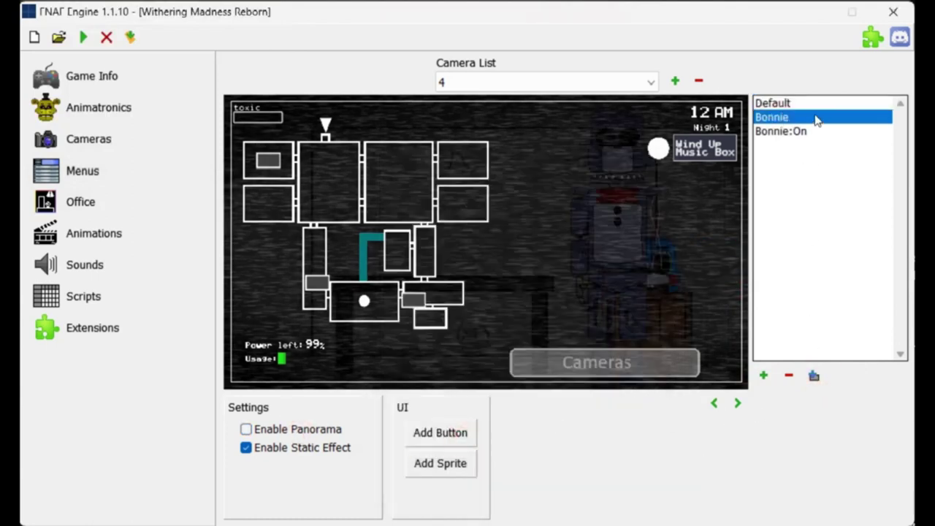
Step: Assign the remaining Bonnie image from the Cams/4 folder to camera 4's Bonnie:On state
{"action": "left_click", "coordinate": [780, 131]}
{"action": "left_click", "coordinate": [815, 376]}
{"action": "left_click", "coordinate": [410, 211]}
{"action": "left_click", "coordinate": [427, 291]}
{"action": "left_click", "coordinate": [497, 337]}
{"action": "left_click", "coordinate": [465, 437]}
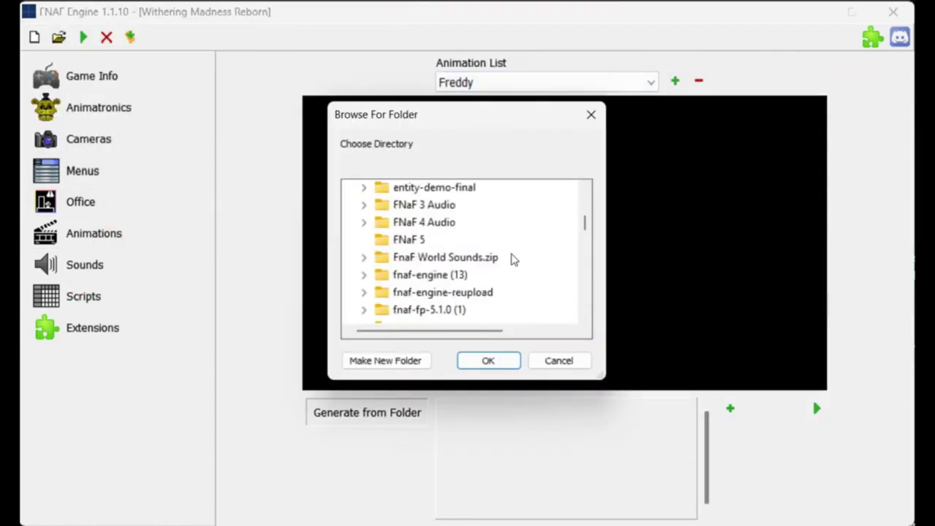
Step: Generate the Freddy animation's frames from the project's Freddy folder and preview the animation
{"action": "left_click", "coordinate": [438, 274]}
{"action": "left_click", "coordinate": [415, 223]}
{"action": "left_click", "coordinate": [435, 261]}
{"action": "scroll", "coordinate": [552, 270], "scroll_direction": "down", "scroll_amount": 20}
{"action": "scroll", "coordinate": [504, 302], "scroll_direction": "down", "scroll_amount": 4}
{"action": "left_click", "coordinate": [414, 278]}
{"action": "scroll", "coordinate": [475, 282], "scroll_direction": "down", "scroll_amount": 1}
{"action": "left_click", "coordinate": [421, 257]}
{"action": "left_click", "coordinate": [482, 257]}
{"action": "left_click", "coordinate": [488, 364]}
{"action": "left_click", "coordinate": [816, 408]}
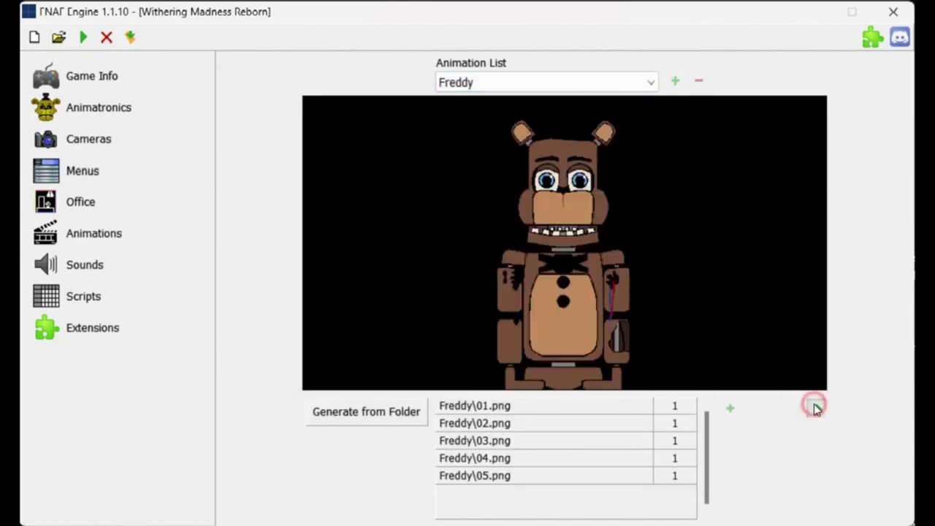
Step: Set the duration of all five Freddy animation frames to 3 and preview the animation
{"action": "double_click", "coordinate": [675, 405]}
{"action": "type", "text": "3"}
{"action": "key", "text": "Return"}
{"action": "double_click", "coordinate": [675, 423]}
{"action": "type", "text": "3"}
{"action": "key", "text": "Return"}
{"action": "double_click", "coordinate": [675, 440]}
{"action": "type", "text": "3"}
{"action": "key", "text": "Return"}
{"action": "double_click", "coordinate": [674, 458]}
{"action": "type", "text": "3"}
{"action": "key", "text": "Return"}
{"action": "double_click", "coordinate": [675, 476]}
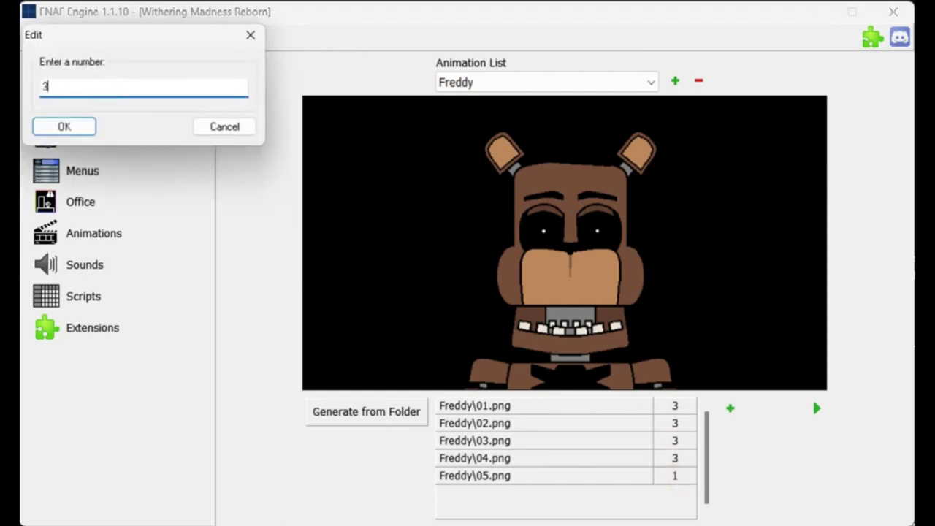
{"action": "type", "text": "3"}
{"action": "key", "text": "Return"}
{"action": "left_click", "coordinate": [816, 408]}
Step: Set the duration of all five Freddy animation frames to 2
{"action": "double_click", "coordinate": [656, 442]}
{"action": "key", "text": "BackSpace"}
{"action": "key", "text": "BackSpace"}
{"action": "left_click", "coordinate": [64, 126]}
{"action": "left_click", "coordinate": [675, 423]}
{"action": "type", "text": "2"}
{"action": "left_click", "coordinate": [64, 127]}
{"action": "left_click", "coordinate": [674, 440]}
{"action": "type", "text": "2"}
{"action": "left_click", "coordinate": [64, 126]}
{"action": "double_click", "coordinate": [675, 458]}
{"action": "type", "text": "2"}
{"action": "key", "text": "Return"}
{"action": "double_click", "coordinate": [674, 476]}
{"action": "type", "text": "2"}
{"action": "key", "text": "Return"}
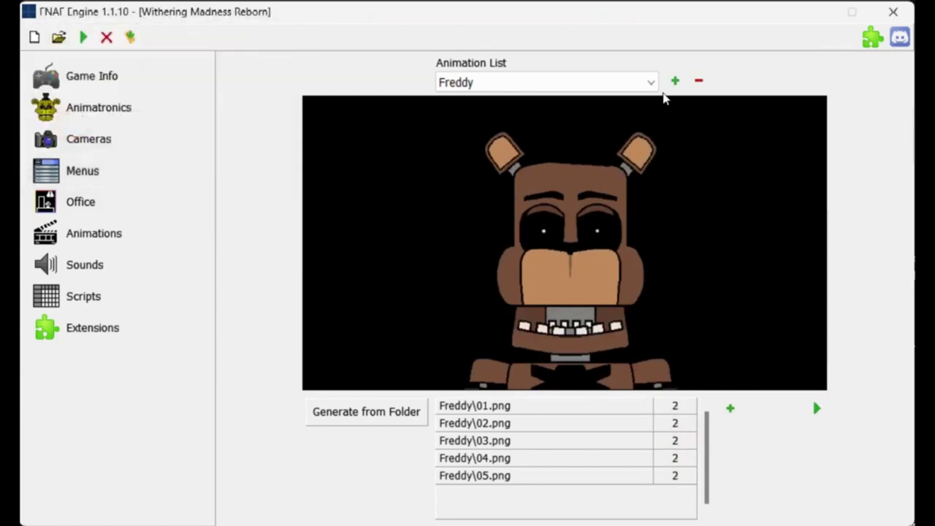
Step: Add an animation named Left and select it for editing
{"action": "left_click", "coordinate": [675, 81]}
{"action": "type", "text": "Lift"}
{"action": "key", "text": "Return"}
{"action": "left_click", "coordinate": [618, 82]}
{"action": "left_click", "coordinate": [518, 156]}
Step: Generate the Left animation's frames from the project's Left folder and preview the animation
{"action": "left_click", "coordinate": [418, 412]}
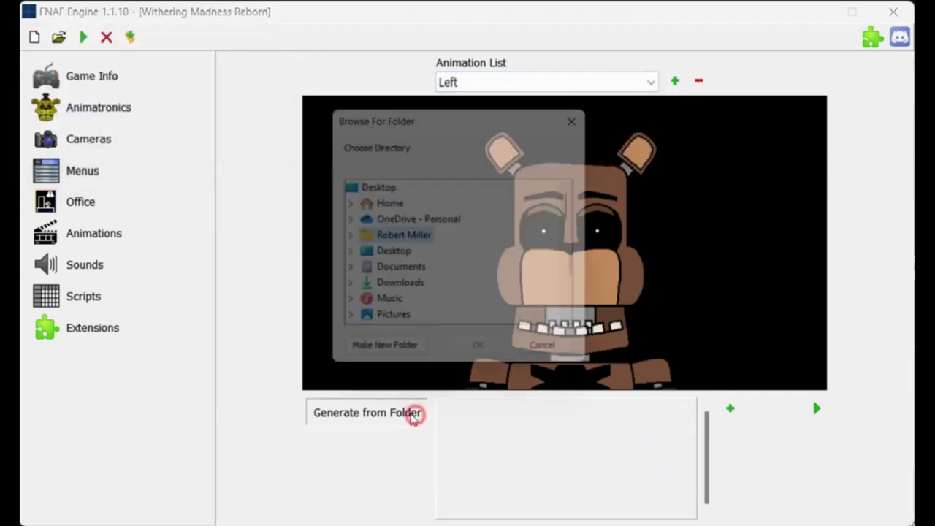
{"action": "left_click", "coordinate": [453, 257]}
{"action": "scroll", "coordinate": [544, 280], "scroll_direction": "down", "scroll_amount": 20}
{"action": "left_click", "coordinate": [494, 258]}
{"action": "left_click", "coordinate": [479, 309]}
{"action": "left_click", "coordinate": [476, 293]}
{"action": "left_click", "coordinate": [488, 360]}
{"action": "left_click", "coordinate": [819, 410]}
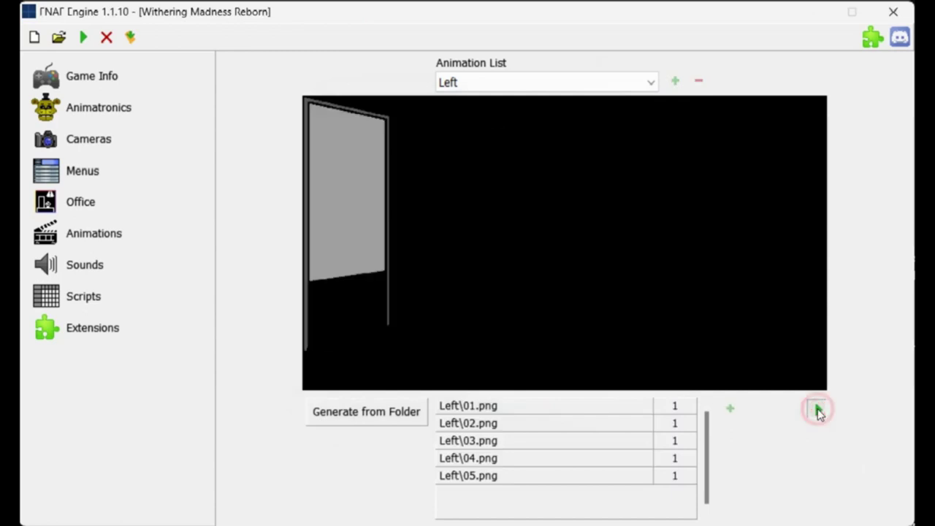
Step: Add an animation named Right and select it for editing
{"action": "left_click", "coordinate": [534, 86]}
{"action": "left_click", "coordinate": [675, 82]}
{"action": "type", "text": "Right"}
{"action": "key", "text": "Return"}
{"action": "left_click", "coordinate": [489, 86]}
{"action": "left_click", "coordinate": [451, 133]}
Step: Generate the Right animation's frames from the project's Right folder and preview the animation
{"action": "left_click", "coordinate": [366, 412]}
{"action": "double_click", "coordinate": [387, 292]}
{"action": "scroll", "coordinate": [541, 276], "scroll_direction": "down", "scroll_amount": 15}
{"action": "scroll", "coordinate": [522, 278], "scroll_direction": "up", "scroll_amount": 20}
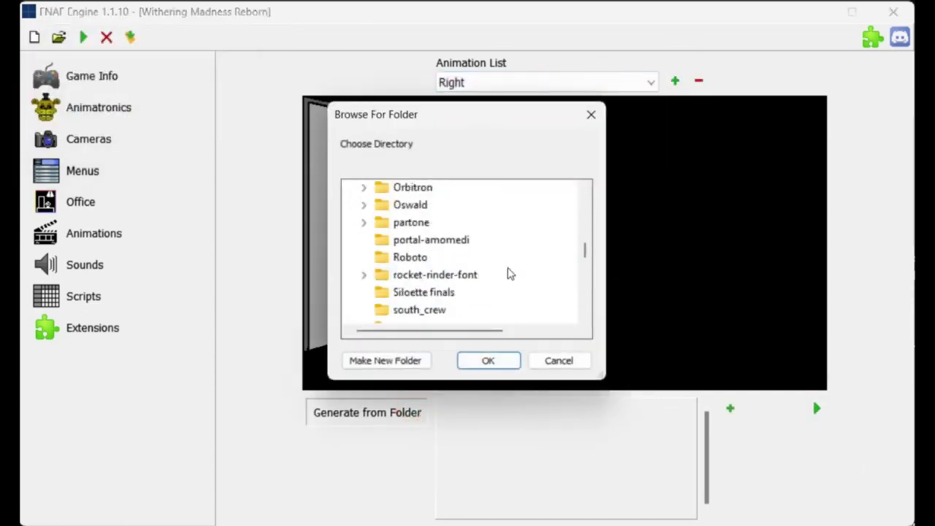
{"action": "scroll", "coordinate": [531, 276], "scroll_direction": "down", "scroll_amount": 10}
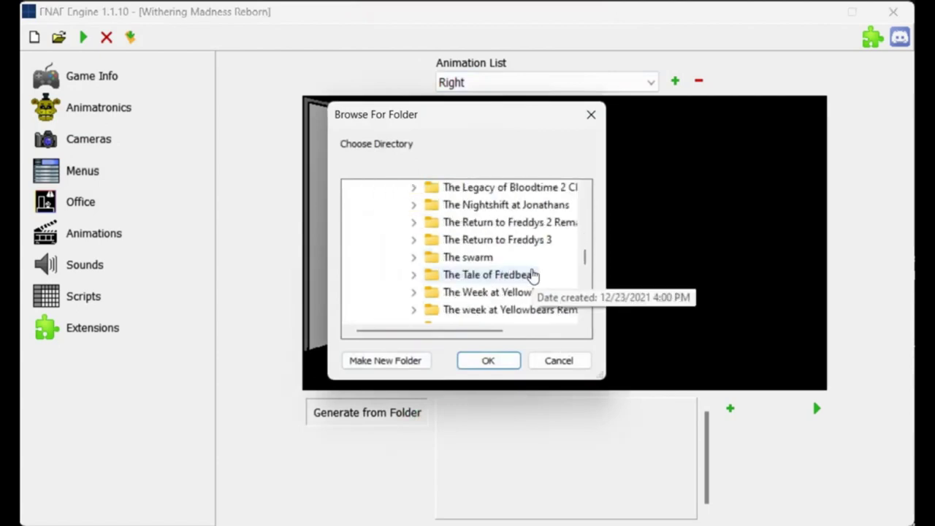
{"action": "left_click", "coordinate": [532, 258]}
{"action": "scroll", "coordinate": [533, 291], "scroll_direction": "down", "scroll_amount": 3}
{"action": "left_click", "coordinate": [815, 410]}
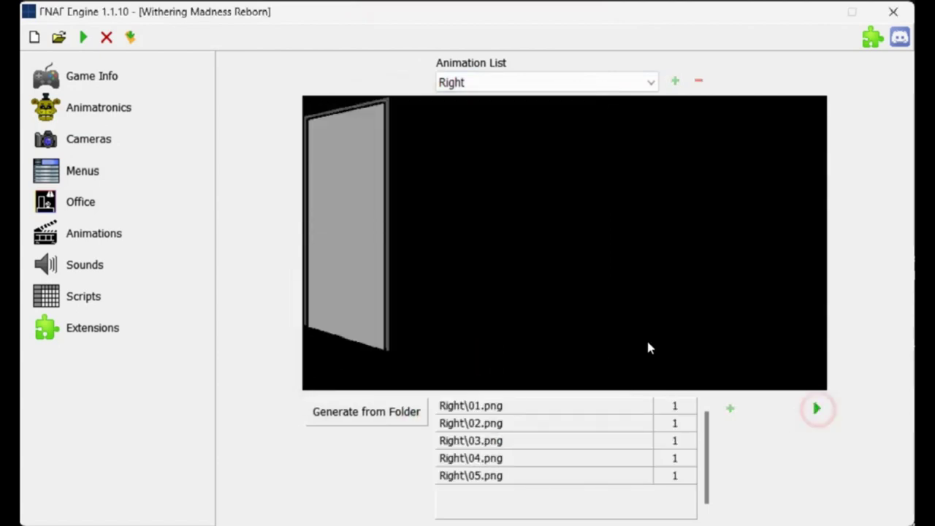
Step: Add a door object over the left doorway of the Default office and enter Lee as its ID
{"action": "left_click", "coordinate": [80, 202]}
{"action": "left_click", "coordinate": [771, 451]}
{"action": "left_click", "coordinate": [424, 397]}
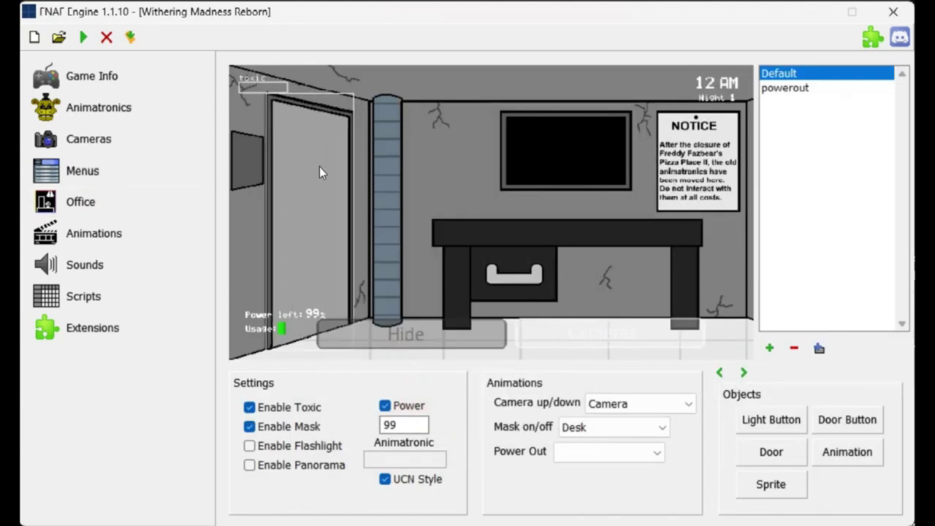
{"action": "double_click", "coordinate": [335, 206]}
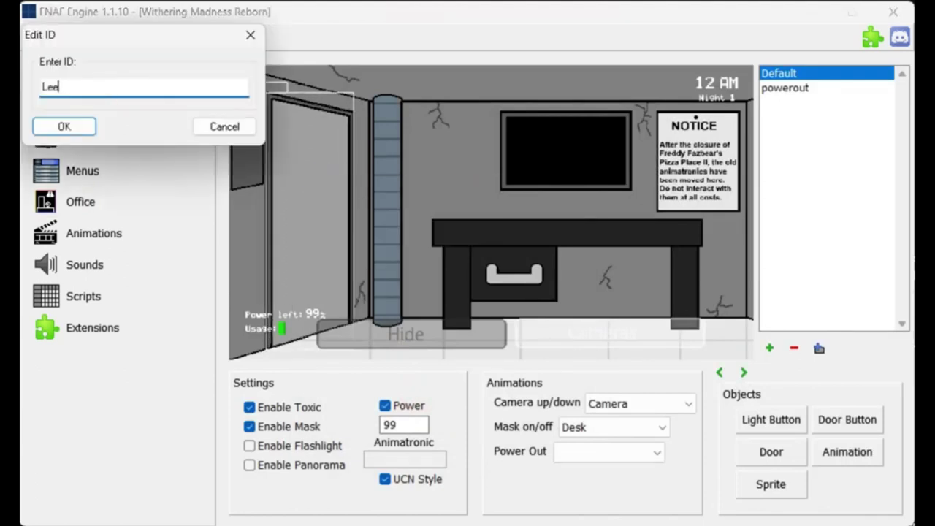
{"action": "type", "text": "Lee"}
{"action": "key", "text": "Return"}
Step: Import a door sound file and assign it to the left door's first sound setting
{"action": "right_click", "coordinate": [324, 178]}
{"action": "left_click", "coordinate": [375, 236]}
{"action": "left_click", "coordinate": [524, 428]}
{"action": "scroll", "coordinate": [416, 352], "scroll_direction": "down", "scroll_amount": 3}
{"action": "left_click", "coordinate": [395, 380]}
{"action": "scroll", "coordinate": [595, 382], "scroll_direction": "down", "scroll_amount": 10}
{"action": "scroll", "coordinate": [589, 381], "scroll_direction": "up", "scroll_amount": 2}
{"action": "scroll", "coordinate": [589, 384], "scroll_direction": "down", "scroll_amount": 3}
{"action": "double_click", "coordinate": [564, 337]}
{"action": "left_click", "coordinate": [386, 377]}
{"action": "left_click", "coordinate": [361, 426]}
Step: Choose a sound for the left door's second sound setting
{"action": "right_click", "coordinate": [324, 179]}
{"action": "left_click", "coordinate": [376, 254]}
{"action": "left_click", "coordinate": [383, 376]}
{"action": "left_click", "coordinate": [361, 427]}
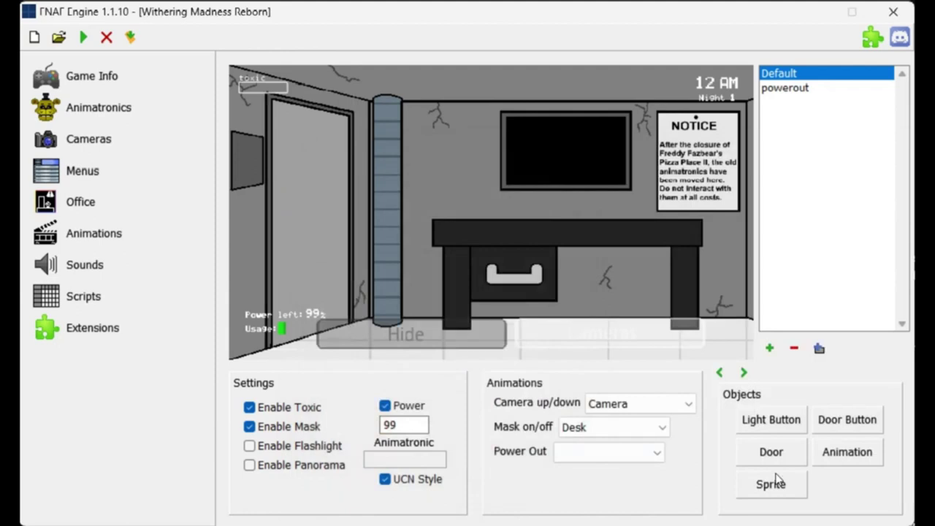
Step: Place a red door button in the panel beside the left door and assign the green image as its ON sprite
{"action": "left_click", "coordinate": [773, 482]}
{"action": "double_click", "coordinate": [398, 270]}
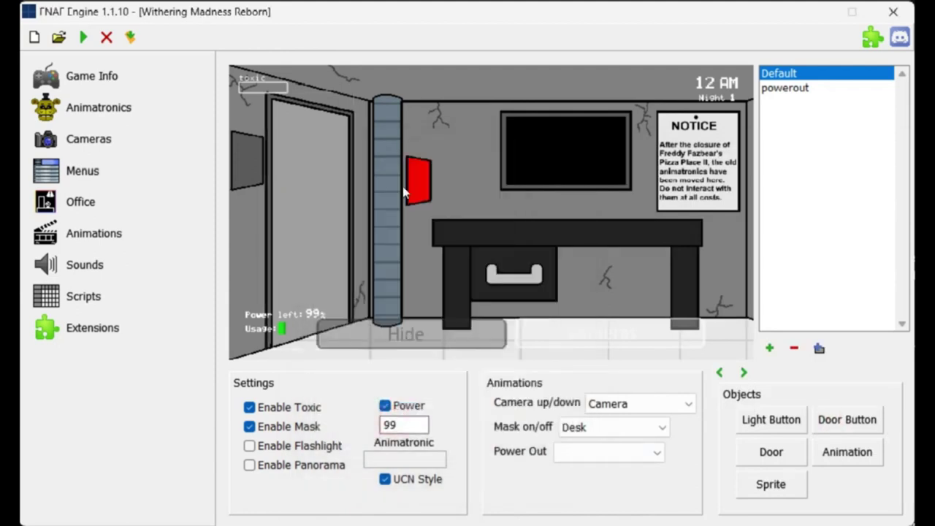
{"action": "right_click", "coordinate": [242, 160]}
{"action": "left_click", "coordinate": [261, 211]}
{"action": "left_click", "coordinate": [295, 286]}
{"action": "left_click", "coordinate": [363, 267]}
{"action": "left_click", "coordinate": [354, 383]}
Step: Link the left door button to the left door by setting its door ID
{"action": "right_click", "coordinate": [235, 167]}
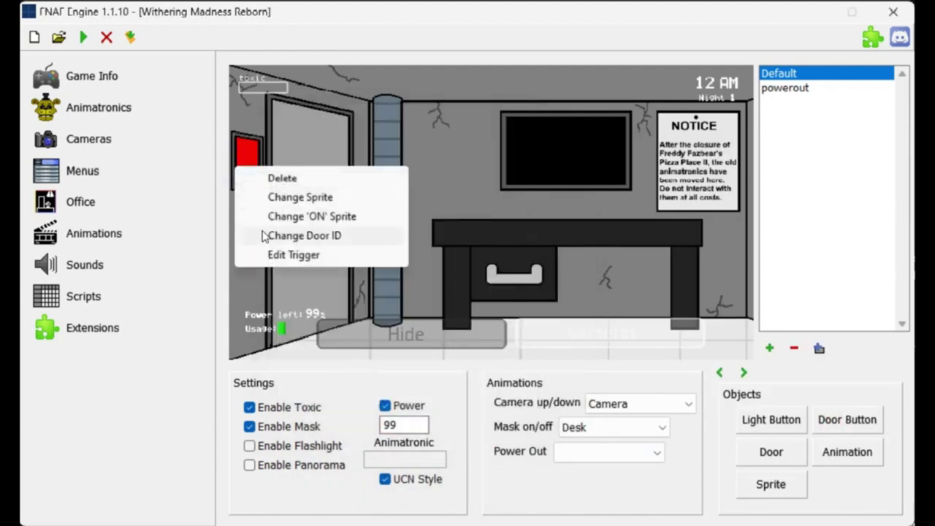
{"action": "left_click", "coordinate": [268, 254]}
{"action": "right_click", "coordinate": [258, 183]}
{"action": "left_click", "coordinate": [300, 255]}
{"action": "left_click", "coordinate": [63, 125]}
Step: Add a door object over the office's right doorway and set its ID
{"action": "left_click", "coordinate": [744, 372]}
{"action": "left_click", "coordinate": [766, 450]}
{"action": "left_click", "coordinate": [436, 392]}
{"action": "left_click_drag", "start_coordinate": [304, 173], "coordinate": [659, 123]}
{"action": "right_click", "coordinate": [640, 221]}
{"action": "left_click", "coordinate": [702, 251]}
{"action": "left_click", "coordinate": [64, 126]}
Step: Assign sounds to both of the right door's sound settings
{"action": "right_click", "coordinate": [669, 191]}
{"action": "left_click", "coordinate": [716, 240]}
{"action": "scroll", "coordinate": [421, 379], "scroll_direction": "down", "scroll_amount": 3}
{"action": "double_click", "coordinate": [420, 377]}
{"action": "right_click", "coordinate": [672, 217]}
{"action": "left_click", "coordinate": [703, 284]}
{"action": "scroll", "coordinate": [438, 328], "scroll_direction": "down", "scroll_amount": 3}
{"action": "double_click", "coordinate": [421, 376]}
Step: Place a button in the panel beside the right door and choose its sprites
{"action": "left_click", "coordinate": [757, 423]}
{"action": "left_click", "coordinate": [336, 320]}
{"action": "double_click", "coordinate": [391, 364]}
{"action": "right_click", "coordinate": [736, 162]}
{"action": "left_click", "coordinate": [811, 196]}
{"action": "left_click", "coordinate": [409, 384]}
Step: Set the right button's door ID and check that it matches the right door's ID
{"action": "right_click", "coordinate": [743, 159]}
{"action": "left_click", "coordinate": [771, 225]}
{"action": "double_click", "coordinate": [90, 85]}
{"action": "left_click", "coordinate": [64, 127]}
{"action": "right_click", "coordinate": [674, 176]}
{"action": "left_click", "coordinate": [712, 203]}
{"action": "left_click", "coordinate": [64, 126]}
{"action": "right_click", "coordinate": [742, 158]}
{"action": "left_click", "coordinate": [741, 154]}
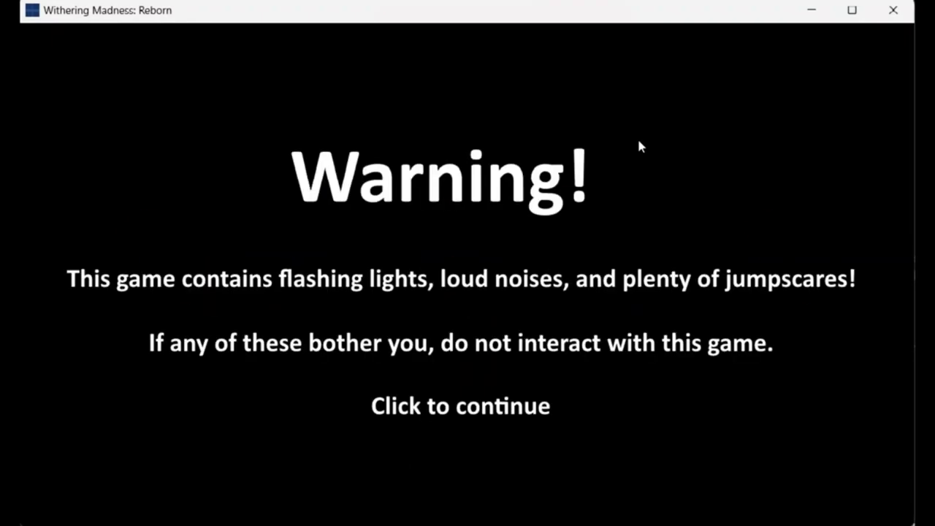
Step: Playtest the game past the warning screen and try the left and right door buttons in the office
{"action": "left_click", "coordinate": [638, 142]}
{"action": "left_click", "coordinate": [406, 318]}
{"action": "left_click", "coordinate": [53, 188]}
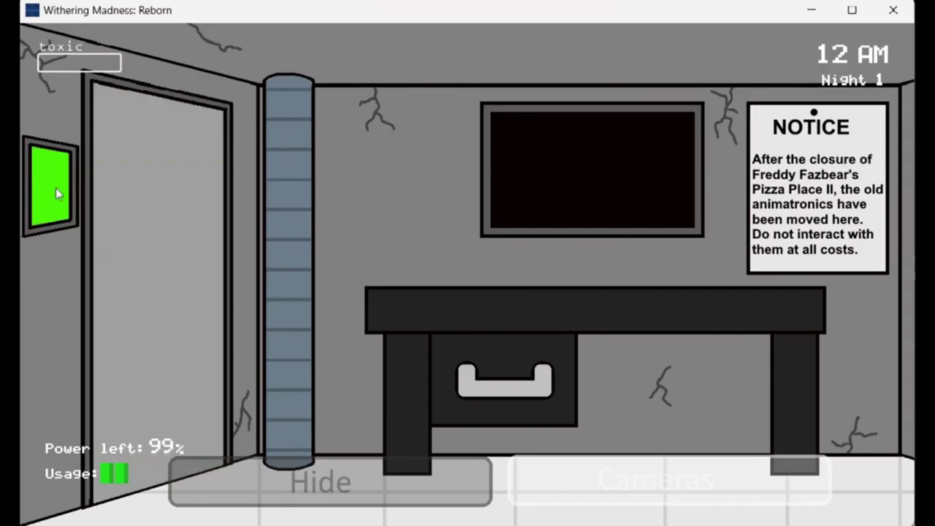
{"action": "left_click", "coordinate": [877, 196]}
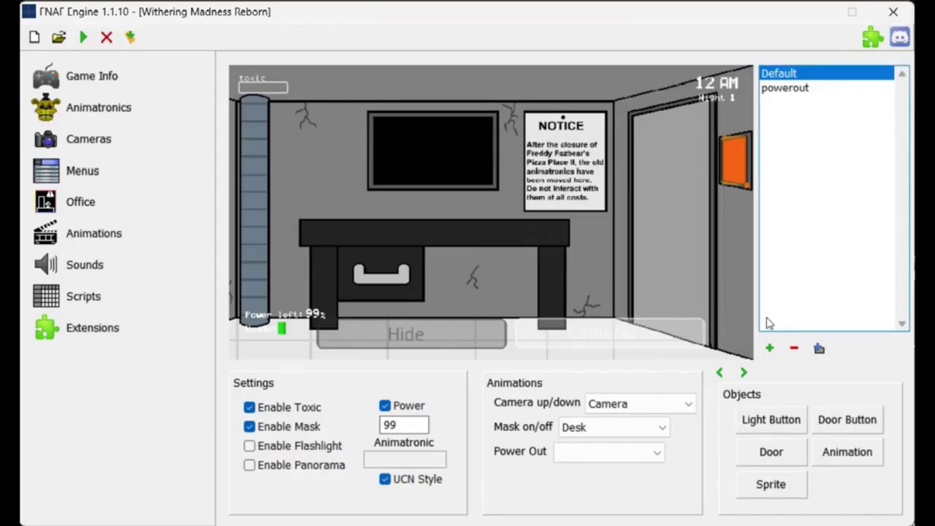
Step: Add an animatronic named Freddy
{"action": "left_click", "coordinate": [719, 372]}
{"action": "left_click", "coordinate": [97, 107]}
{"action": "left_click", "coordinate": [675, 81]}
{"action": "type", "text": "Freddy"}
{"action": "key", "text": "Return"}
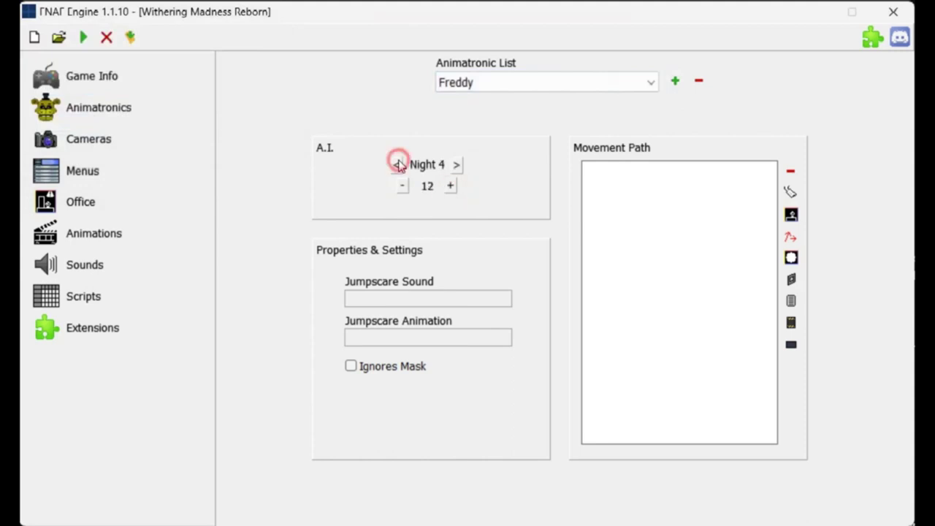
Step: Import Xscream2.wav and assign it as Freddy's jumpscare sound
{"action": "left_click", "coordinate": [429, 294]}
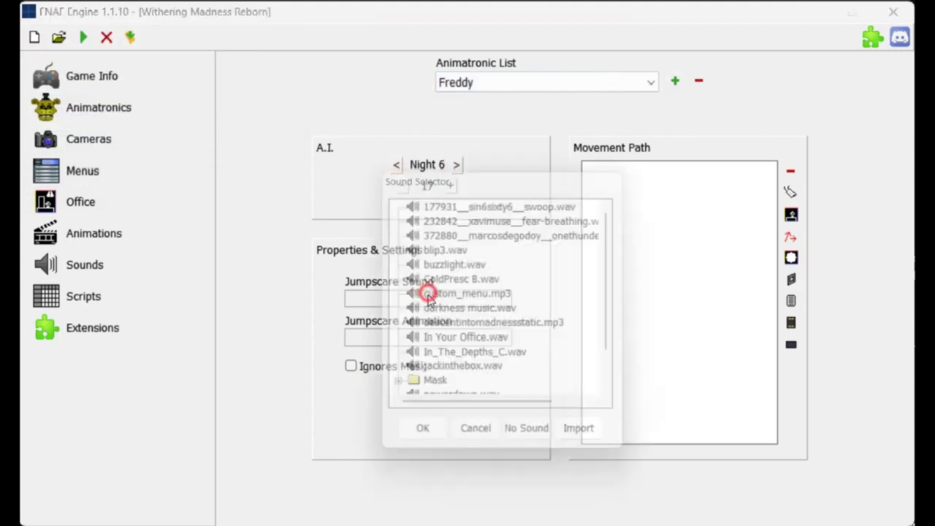
{"action": "left_click", "coordinate": [581, 433]}
{"action": "left_click", "coordinate": [459, 491]}
{"action": "double_click", "coordinate": [612, 320]}
{"action": "double_click", "coordinate": [621, 294]}
{"action": "scroll", "coordinate": [724, 413], "scroll_direction": "down", "scroll_amount": 3}
{"action": "scroll", "coordinate": [723, 413], "scroll_direction": "down", "scroll_amount": 10}
{"action": "double_click", "coordinate": [720, 443]}
{"action": "scroll", "coordinate": [475, 394], "scroll_direction": "down", "scroll_amount": 3}
{"action": "left_click", "coordinate": [474, 394]}
{"action": "left_click", "coordinate": [424, 443]}
Step: Set the jumpscare animation to Freddy and make the animatronic ignore the mask
{"action": "left_click", "coordinate": [467, 337]}
{"action": "left_click", "coordinate": [487, 272]}
{"action": "left_click", "coordinate": [524, 482]}
Step: Start Freddy's movement path with camera 1, check that camera's states, and add a state change to On
{"action": "left_click", "coordinate": [791, 191]}
{"action": "left_click", "coordinate": [473, 215]}
{"action": "left_click", "coordinate": [498, 462]}
{"action": "left_click", "coordinate": [95, 139]}
{"action": "left_click", "coordinate": [512, 82]}
{"action": "left_click", "coordinate": [507, 114]}
{"action": "left_click", "coordinate": [105, 109]}
{"action": "left_click", "coordinate": [454, 83]}
{"action": "left_click", "coordinate": [455, 101]}
{"action": "left_click", "coordinate": [792, 301]}
{"action": "type", "text": "On"}
{"action": "key", "text": "Return"}
{"action": "left_click", "coordinate": [791, 237]}
{"action": "left_click", "coordinate": [57, 87]}
{"action": "key", "text": "BackSpace"}
{"action": "type", "text": "3"}
{"action": "key", "text": "Return"}
{"action": "left_click", "coordinate": [679, 202]}
{"action": "left_click", "coordinate": [791, 171]}
Step: Add an additional path with a chance of 2, containing camera 2 and a state change to "Ass"
{"action": "left_click", "coordinate": [784, 238]}
{"action": "double_click", "coordinate": [89, 88]}
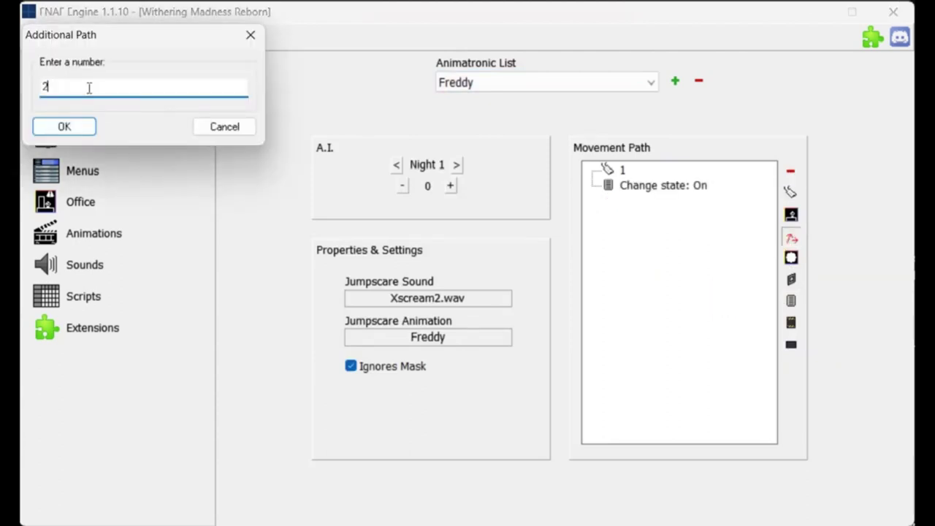
{"action": "key", "text": "Return"}
{"action": "left_click", "coordinate": [791, 191]}
{"action": "left_click", "coordinate": [468, 236]}
{"action": "left_click", "coordinate": [490, 455]}
{"action": "left_click", "coordinate": [792, 302]}
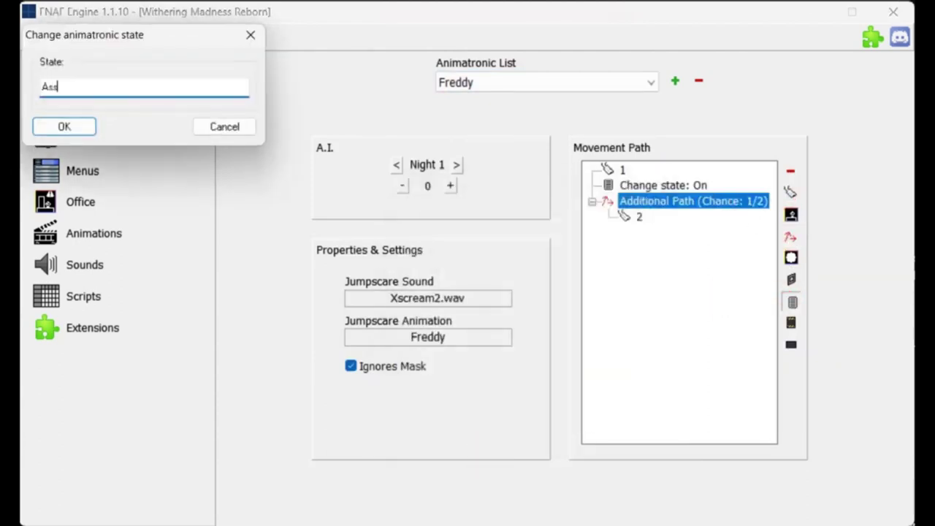
{"action": "key", "text": "Return"}
Step: Finish the additional path with the Left door followed by the office as its end
{"action": "left_click", "coordinate": [792, 320]}
{"action": "type", "text": "Left"}
{"action": "key", "text": "Return"}
{"action": "left_click", "coordinate": [791, 215]}
Step: Continue Freddy's main path with camera 3, the Right door and the office as its end
{"action": "left_click", "coordinate": [706, 358]}
{"action": "left_click", "coordinate": [792, 193]}
{"action": "left_click", "coordinate": [446, 251]}
{"action": "left_click", "coordinate": [498, 461]}
{"action": "left_click", "coordinate": [792, 322]}
{"action": "type", "text": "Right"}
{"action": "key", "text": "Return"}
{"action": "left_click", "coordinate": [791, 214]}
Step: Playtest the night, try the right door button, and switch between the three cameras on the map
{"action": "left_click", "coordinate": [82, 36]}
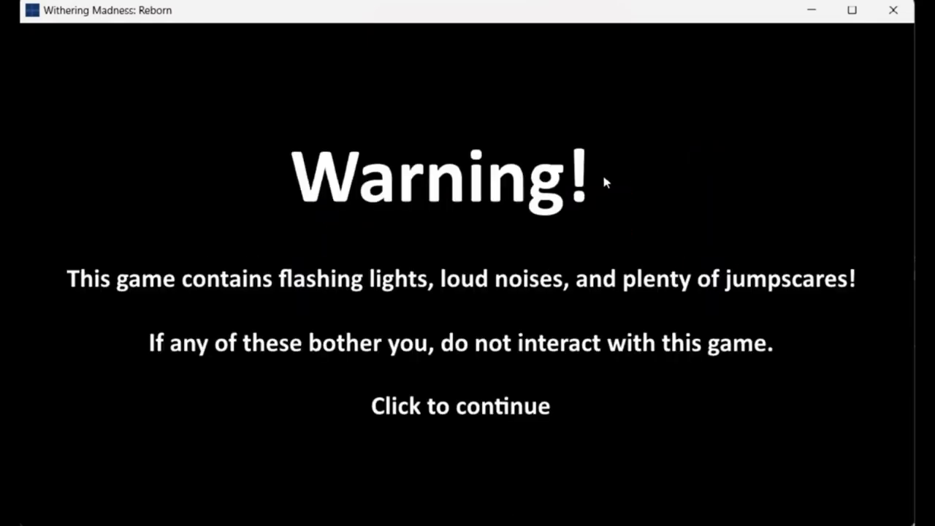
{"action": "left_click", "coordinate": [730, 119]}
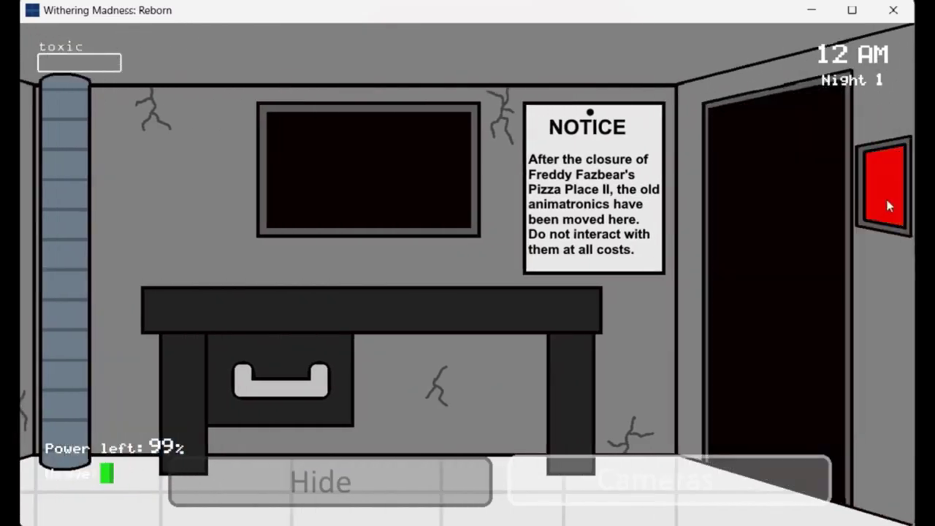
{"action": "left_click", "coordinate": [886, 197]}
{"action": "left_click", "coordinate": [886, 197]}
{"action": "mouse_move", "coordinate": [530, 471]}
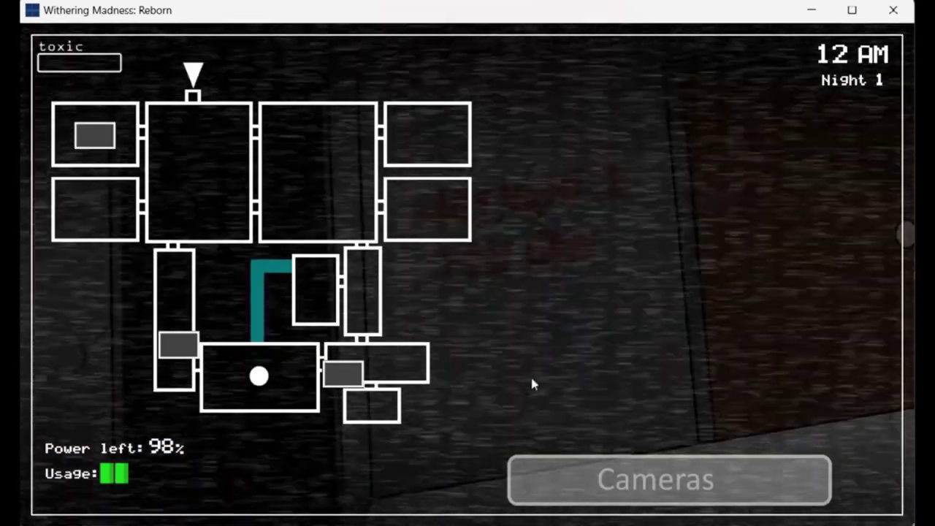
{"action": "left_click", "coordinate": [88, 138]}
{"action": "left_click", "coordinate": [179, 346]}
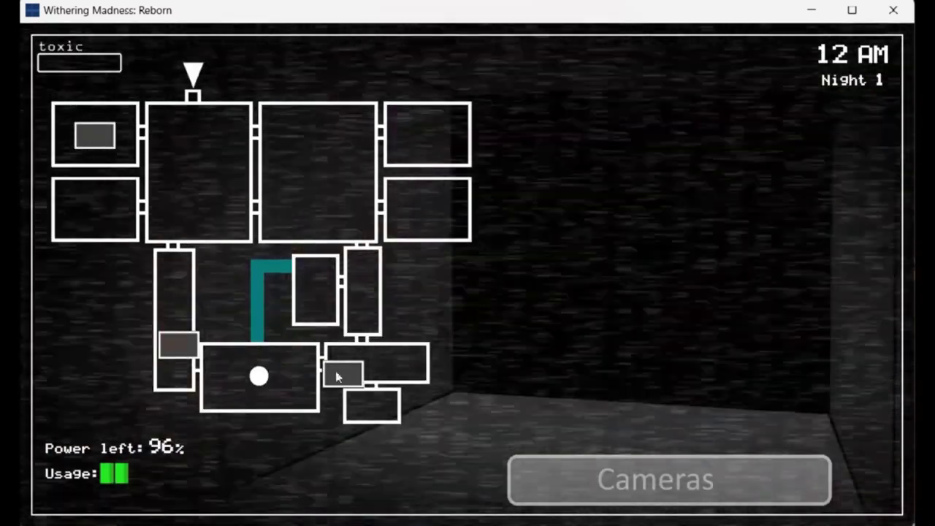
{"action": "left_click", "coordinate": [339, 376]}
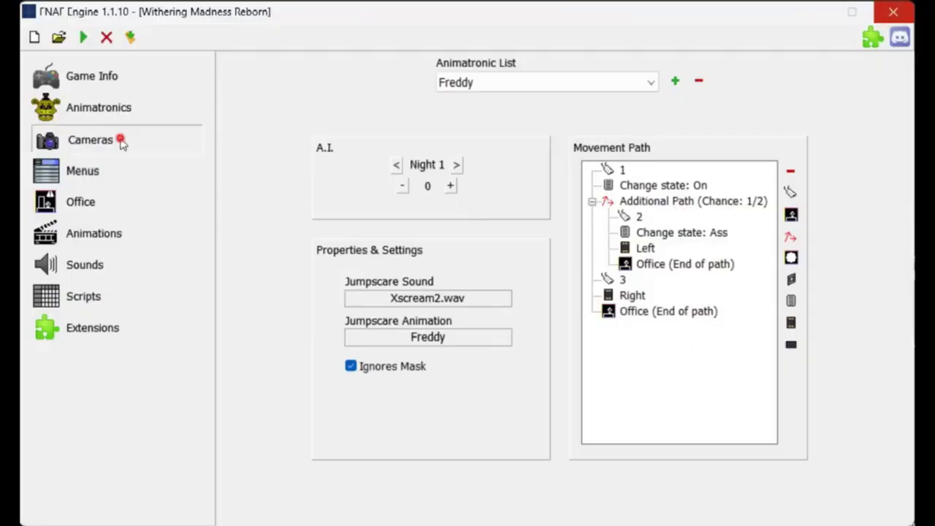
Step: Select camera 4 and set up its marker in the lower right-hand room of the map and its Bonnie state images
{"action": "left_click", "coordinate": [89, 138]}
{"action": "left_click", "coordinate": [547, 82]}
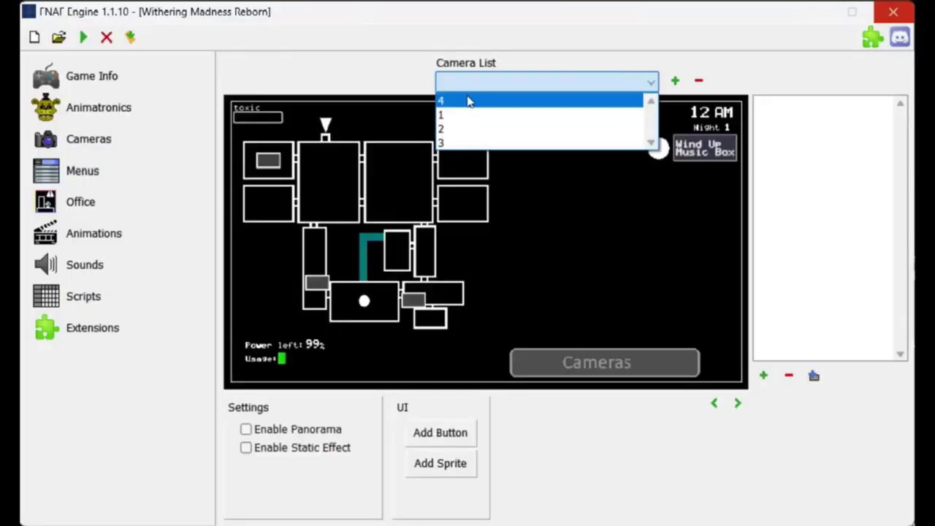
{"action": "left_click", "coordinate": [467, 98]}
{"action": "left_click", "coordinate": [440, 463]}
{"action": "left_click", "coordinate": [414, 212]}
{"action": "left_click", "coordinate": [472, 242]}
{"action": "left_click", "coordinate": [467, 436]}
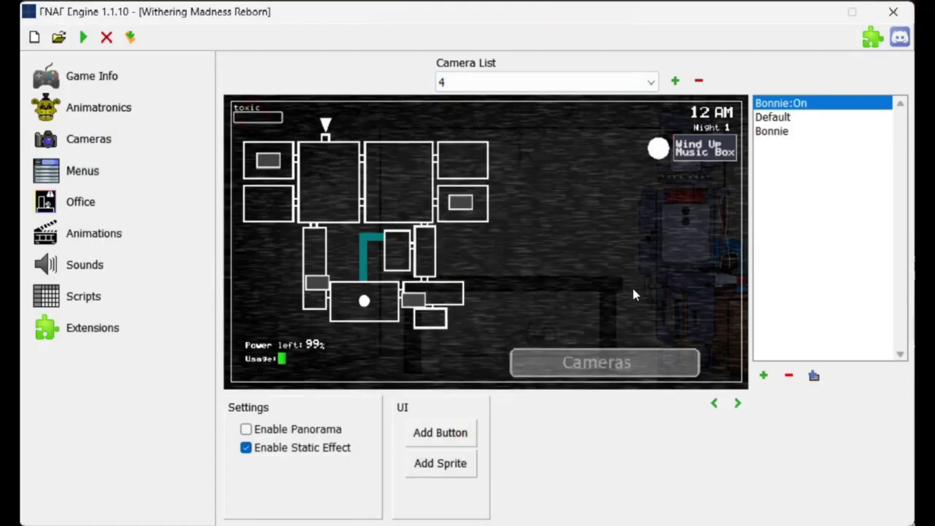
Step: Add an office state named Bonnie, assign it the image of Bonnie standing in the office, and preview it
{"action": "left_click", "coordinate": [99, 204]}
{"action": "left_click", "coordinate": [769, 349]}
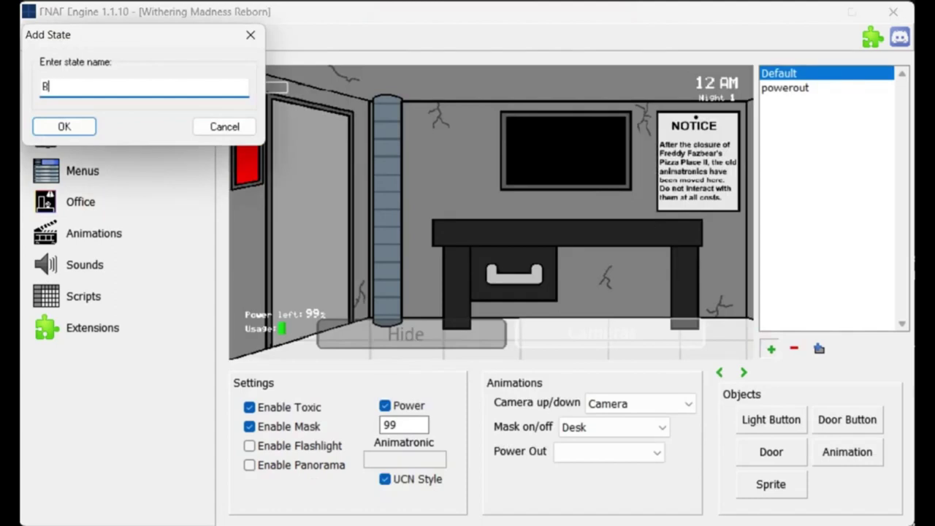
{"action": "type", "text": "Bonnie"}
{"action": "key", "text": "Return"}
{"action": "left_click", "coordinate": [780, 101]}
{"action": "left_click", "coordinate": [819, 348]}
{"action": "left_click", "coordinate": [295, 283]}
{"action": "left_click", "coordinate": [365, 207]}
{"action": "left_click", "coordinate": [353, 384]}
{"action": "left_click", "coordinate": [743, 373]}
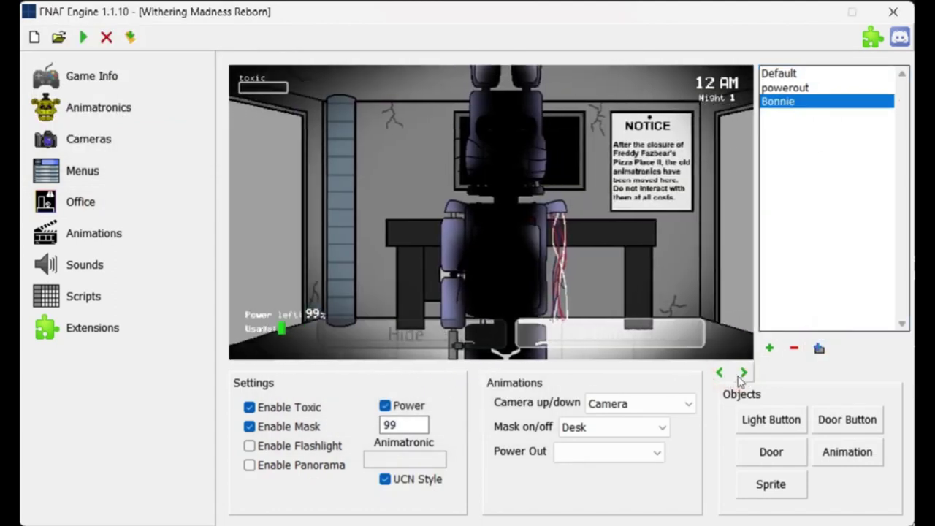
Step: Return to the animatronics settings
{"action": "left_click", "coordinate": [128, 204]}
{"action": "left_click", "coordinate": [109, 108]}
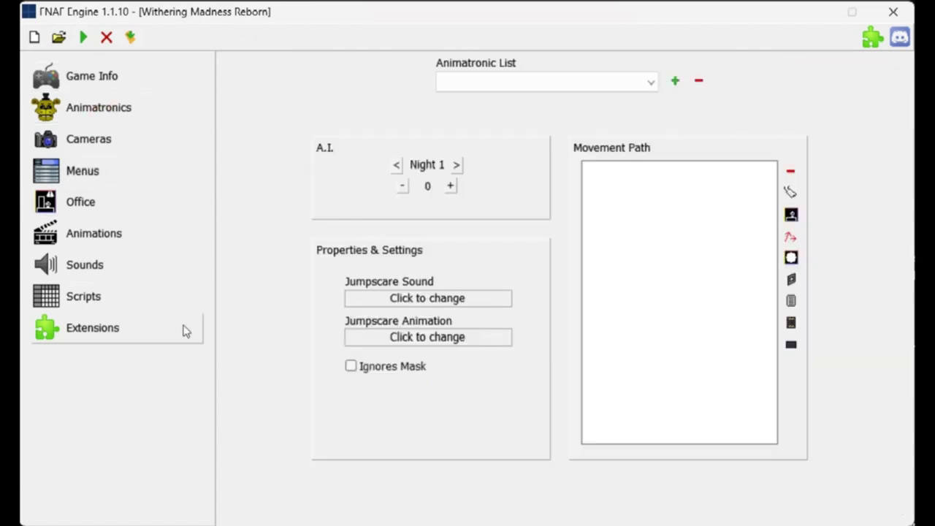
Step: Open the Cameras section of the Withering Madness Reborn project
{"action": "left_click", "coordinate": [126, 141]}
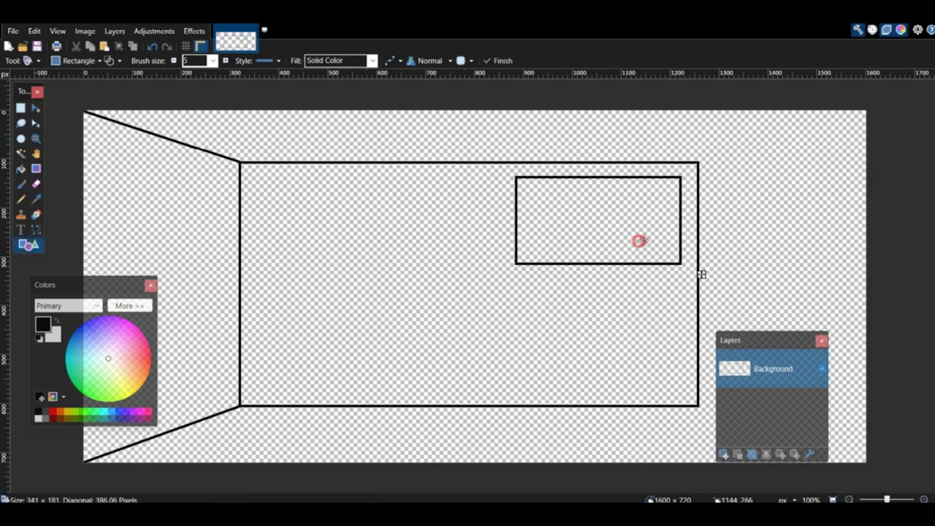
Step: In paint.net, place a mirrored copy of the left wall's perspective lines on a new layer to form the right wall
{"action": "left_click", "coordinate": [723, 455]}
{"action": "left_click", "coordinate": [21, 108]}
{"action": "left_click_drag", "start_coordinate": [83, 110], "coordinate": [261, 461]}
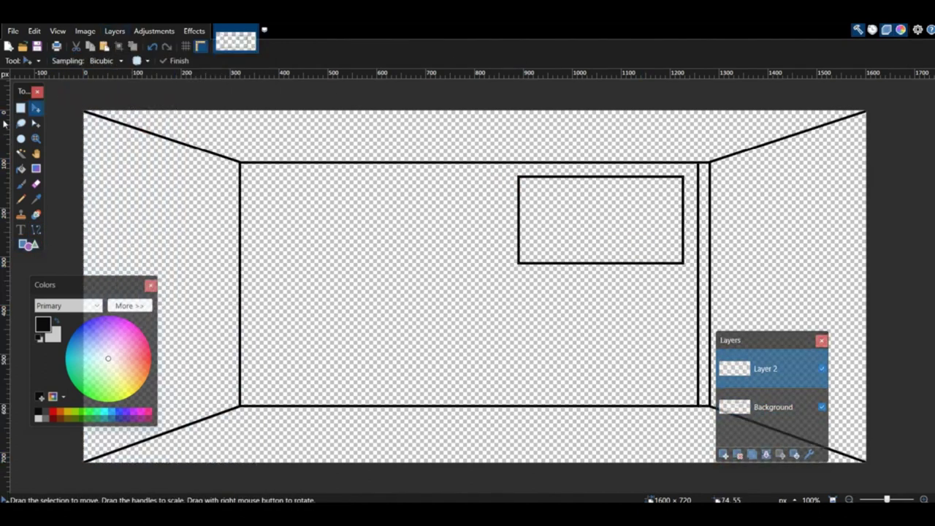
Step: Erase the surplus vertical line beside the right wall's edge on the Background layer and merge Layer 2 down
{"action": "left_click", "coordinate": [36, 184]}
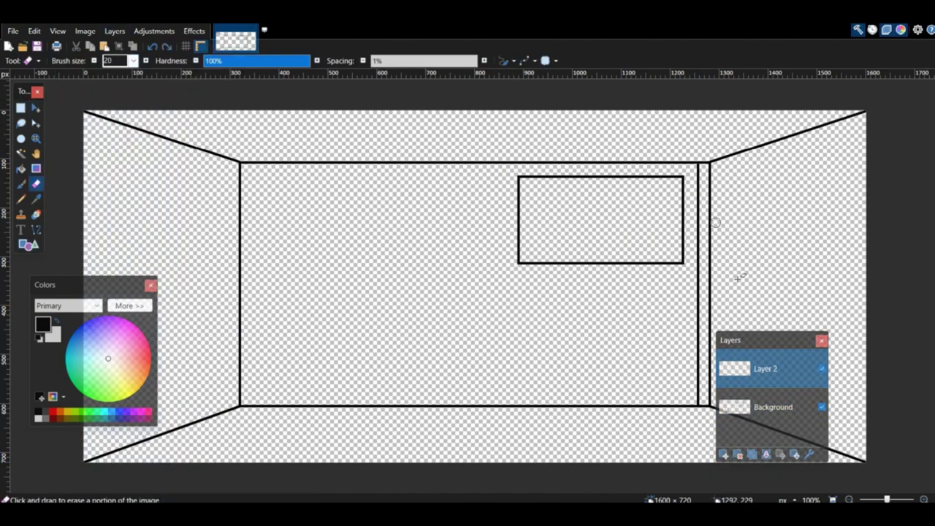
{"action": "left_click", "coordinate": [771, 406]}
{"action": "left_click_drag", "start_coordinate": [699, 196], "coordinate": [698, 176]}
{"action": "key", "text": "alt+Page_Up"}
{"action": "key", "text": "ctrl+m"}
Step: Draw a rounded rectangle with corner size 12 just inside the rectangular frame on the back wall
{"action": "key", "text": "o"}
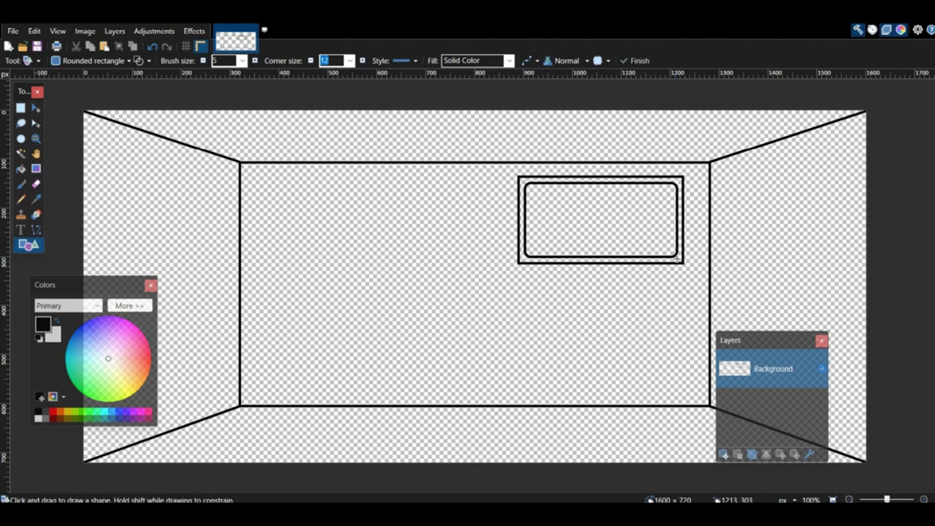
{"action": "left_click_drag", "start_coordinate": [257, 330], "coordinate": [267, 403]}
{"action": "key", "text": "ctrl+z"}
Step: Draw a tall narrow rectangle as the shelf's left post and a rectangle about 382 × 28 px as its top board
{"action": "left_click", "coordinate": [94, 61]}
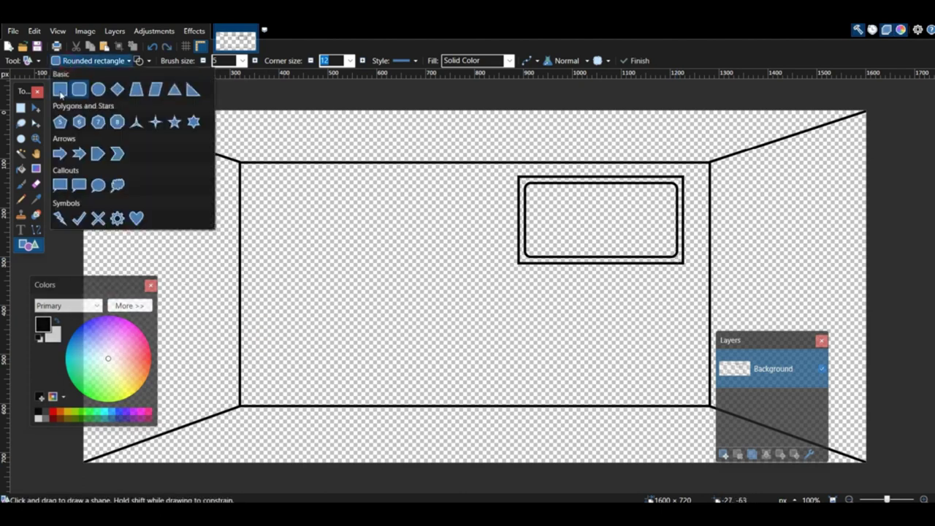
{"action": "left_click", "coordinate": [60, 90]}
{"action": "left_click_drag", "start_coordinate": [258, 331], "coordinate": [268, 416]}
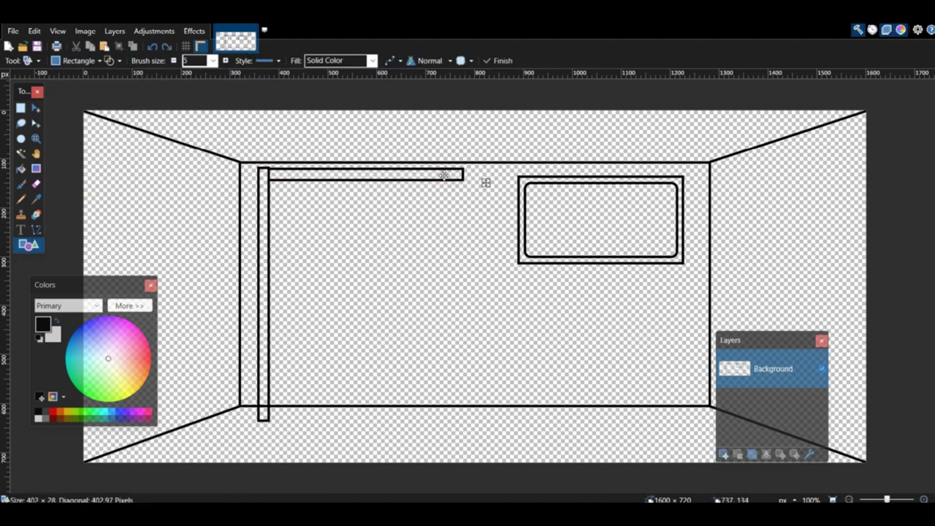
{"action": "left_click", "coordinate": [924, 500]}
{"action": "scroll", "coordinate": [585, 409], "scroll_direction": "up", "scroll_amount": 2}
{"action": "left_click_drag", "start_coordinate": [374, 488], "coordinate": [306, 491]}
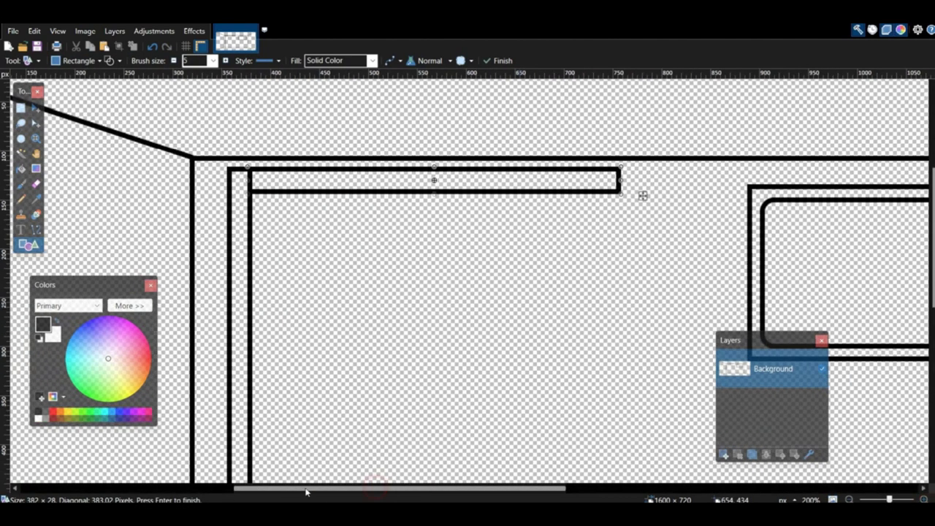
Step: Remove the segment of the floor line that crosses the shelf's left post
{"action": "left_click", "coordinate": [20, 107]}
{"action": "scroll", "coordinate": [223, 222], "scroll_direction": "down", "scroll_amount": 6}
{"action": "left_click_drag", "start_coordinate": [230, 222], "coordinate": [253, 301]}
{"action": "left_click", "coordinate": [36, 108]}
{"action": "key", "text": "ctrl+d"}
{"action": "scroll", "coordinate": [307, 296], "scroll_direction": "up", "scroll_amount": 5}
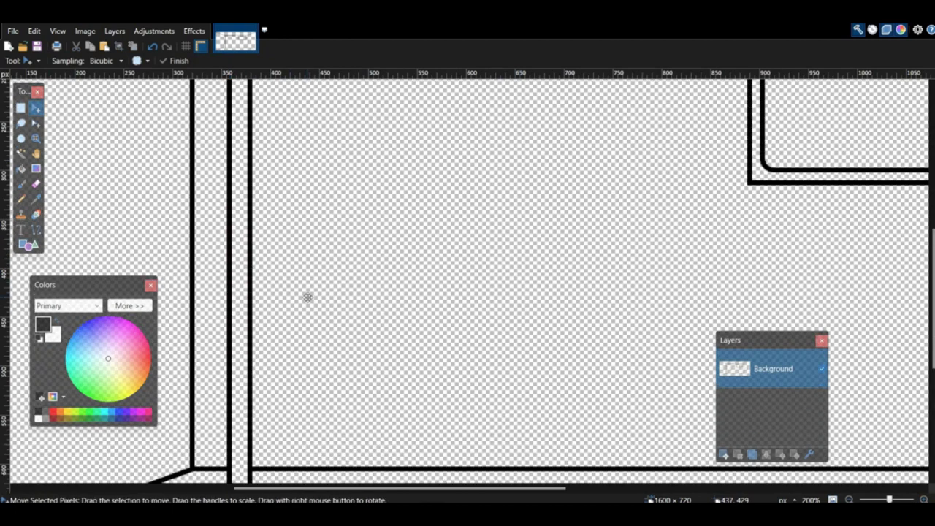
Step: Copy the shelf's left post and paste it at the top board's right end as the right post
{"action": "left_click", "coordinate": [20, 107]}
{"action": "left_click_drag", "start_coordinate": [229, 108], "coordinate": [246, 137]}
{"action": "left_click_drag", "start_coordinate": [252, 186], "coordinate": [253, 342]}
{"action": "scroll", "coordinate": [253, 249], "scroll_direction": "down", "scroll_amount": 5}
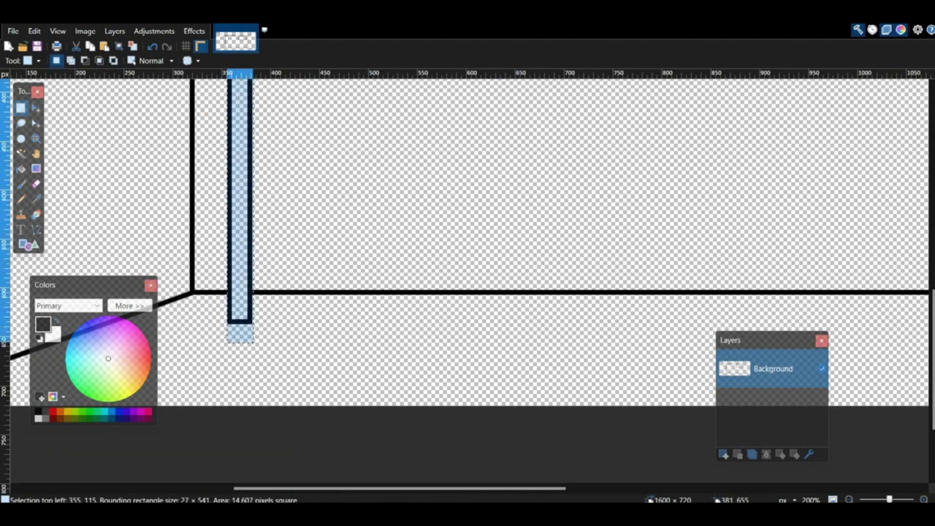
{"action": "key", "text": "ctrl+c"}
{"action": "scroll", "coordinate": [388, 271], "scroll_direction": "up", "scroll_amount": 8}
{"action": "scroll", "coordinate": [388, 271], "scroll_direction": "down", "scroll_amount": 2}
{"action": "middle_click_drag", "start_coordinate": [377, 239], "coordinate": [213, 206]}
{"action": "key", "text": "ctrl+v"}
{"action": "left_click_drag", "start_coordinate": [75, 217], "coordinate": [443, 274]}
{"action": "key", "text": "ctrl+d"}
Step: Duplicate the top board lower down as a second shelf board and redraw the left post's inner edge with a 60 px line
{"action": "scroll", "coordinate": [443, 274], "scroll_direction": "down", "scroll_amount": 5}
{"action": "middle_click_drag", "start_coordinate": [294, 300], "coordinate": [444, 307]}
{"action": "scroll", "coordinate": [444, 307], "scroll_direction": "up", "scroll_amount": 5}
{"action": "left_click", "coordinate": [20, 107]}
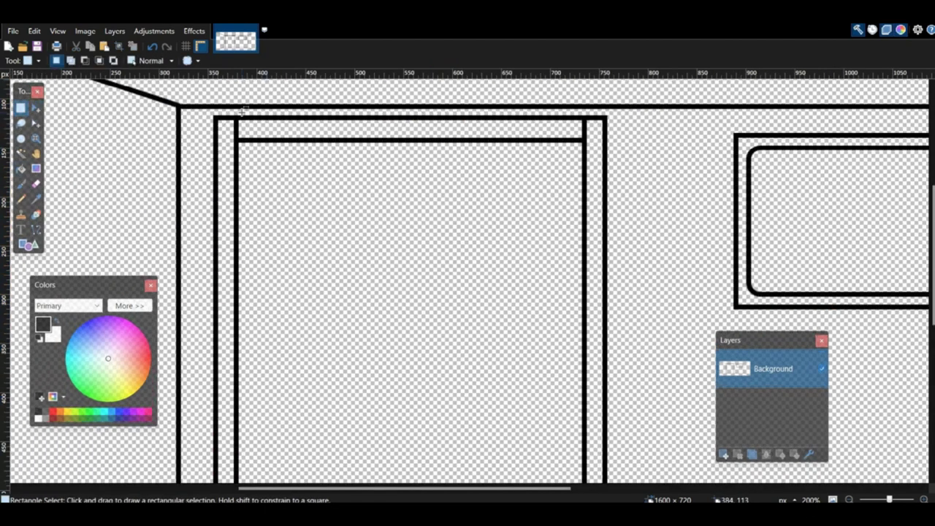
{"action": "left_click_drag", "start_coordinate": [238, 114], "coordinate": [581, 152]}
{"action": "key", "text": "m"}
{"action": "mouse_move", "coordinate": [256, 176]}
{"action": "left_mouse_down", "text": "ctrl"}
{"action": "mouse_move", "coordinate": [293, 255]}
{"action": "mouse_move", "coordinate": [293, 244]}
{"action": "left_mouse_up", "text": "ctrl"}
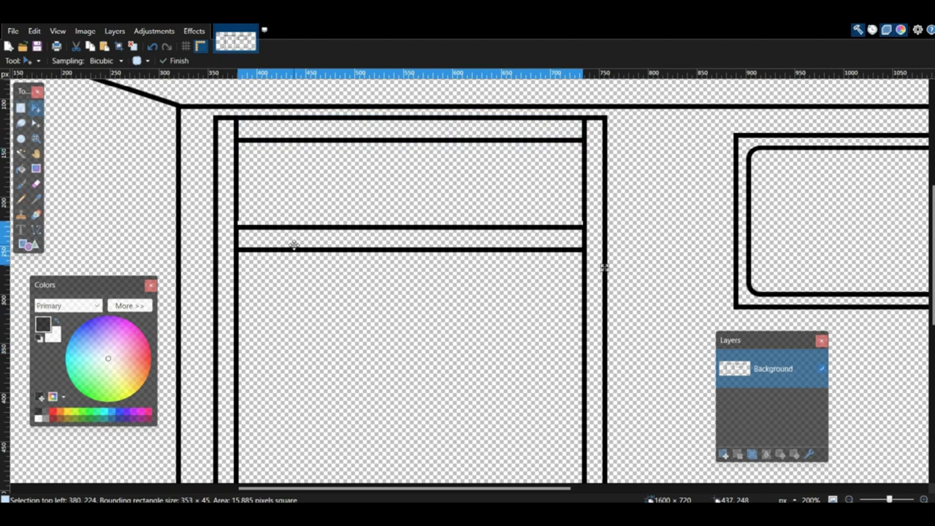
{"action": "key", "text": "ctrl+d"}
{"action": "key", "text": "o"}
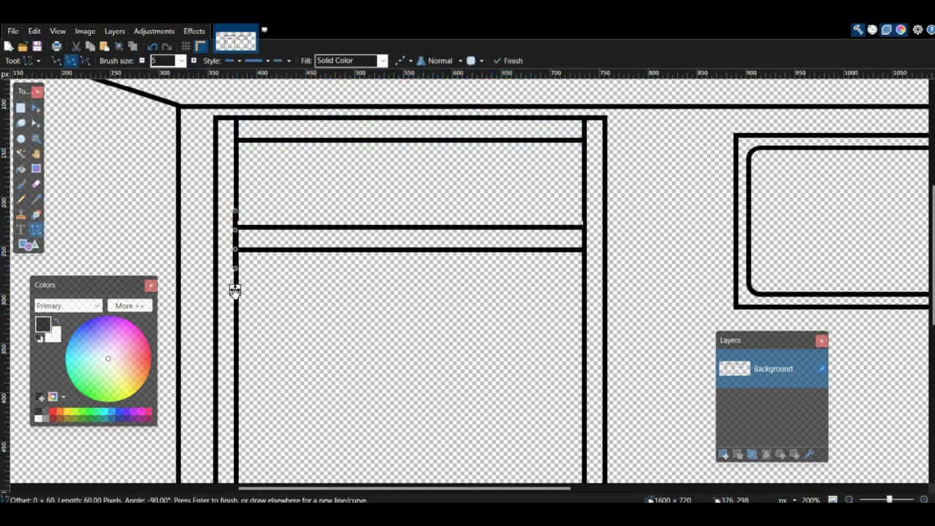
Step: Duplicate the second shelf board twice further down the posts to add two more evenly spaced boards
{"action": "left_click", "coordinate": [20, 109]}
{"action": "left_click_drag", "start_coordinate": [227, 214], "coordinate": [591, 263]}
{"action": "key", "text": "m"}
{"action": "scroll", "coordinate": [277, 180], "scroll_direction": "down", "scroll_amount": 1}
{"action": "left_click_drag", "start_coordinate": [277, 180], "coordinate": [278, 281], "text": "ctrl"}
{"action": "key", "text": "Down"}
{"action": "key", "text": "Down"}
{"action": "key", "text": "Down"}
{"action": "key", "text": "Down"}
{"action": "key", "text": "Down"}
{"action": "key", "text": "Down"}
{"action": "scroll", "coordinate": [260, 239], "scroll_direction": "down", "scroll_amount": 2}
{"action": "left_click_drag", "start_coordinate": [271, 174], "coordinate": [270, 290], "text": "ctrl"}
{"action": "scroll", "coordinate": [270, 290], "scroll_direction": "up", "scroll_amount": 1}
{"action": "key", "text": "Up"}
{"action": "key", "text": "Up"}
{"action": "key", "text": "ctrl+d"}
Step: Shift the shelf's upper section with all its boards slightly downward, away from the ceiling line
{"action": "scroll", "coordinate": [259, 260], "scroll_direction": "down", "scroll_amount": 1}
{"action": "scroll", "coordinate": [258, 258], "scroll_direction": "up", "scroll_amount": 4}
{"action": "left_click", "coordinate": [20, 108]}
{"action": "left_click_drag", "start_coordinate": [201, 171], "coordinate": [639, 246]}
{"action": "scroll", "coordinate": [625, 246], "scroll_direction": "down", "scroll_amount": 5}
{"action": "left_click", "coordinate": [36, 108]}
{"action": "scroll", "coordinate": [139, 134], "scroll_direction": "up", "scroll_amount": 5}
{"action": "scroll", "coordinate": [154, 136], "scroll_direction": "down", "scroll_amount": 6}
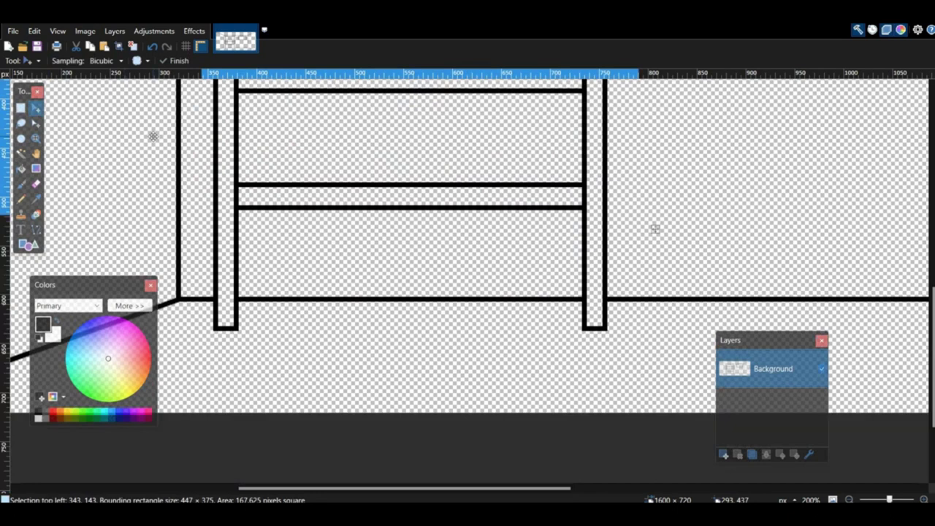
{"action": "scroll", "coordinate": [152, 136], "scroll_direction": "up", "scroll_amount": 7}
{"action": "key", "text": "ctrl+d"}
Step: Draw a wide thin tabletop rectangle below the wall frame and a leg about 29 × 151 px under its left end
{"action": "left_click_drag", "start_coordinate": [555, 489], "coordinate": [740, 462]}
{"action": "scroll", "coordinate": [438, 329], "scroll_direction": "left", "scroll_amount": 2, "text": "shift"}
{"action": "scroll", "coordinate": [439, 329], "scroll_direction": "down", "scroll_amount": 8}
{"action": "key", "text": "o"}
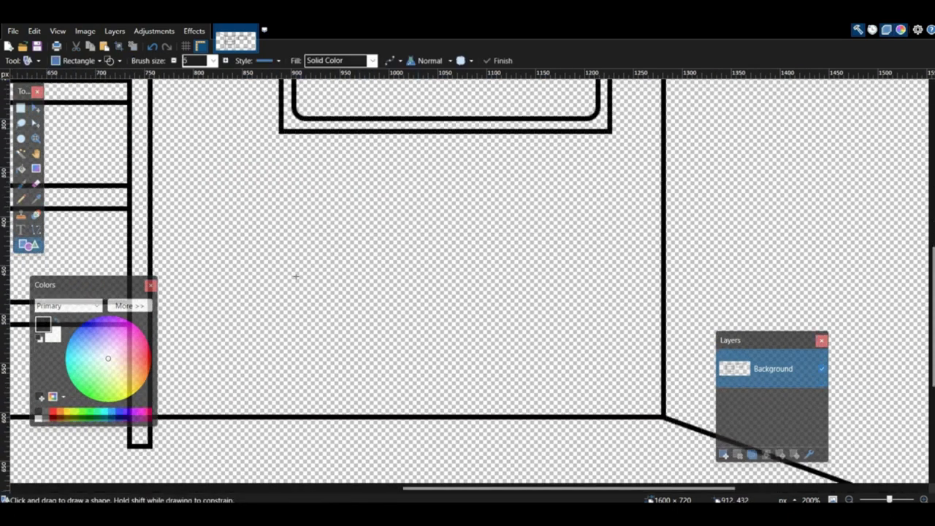
{"action": "left_click_drag", "start_coordinate": [410, 294], "coordinate": [647, 291]}
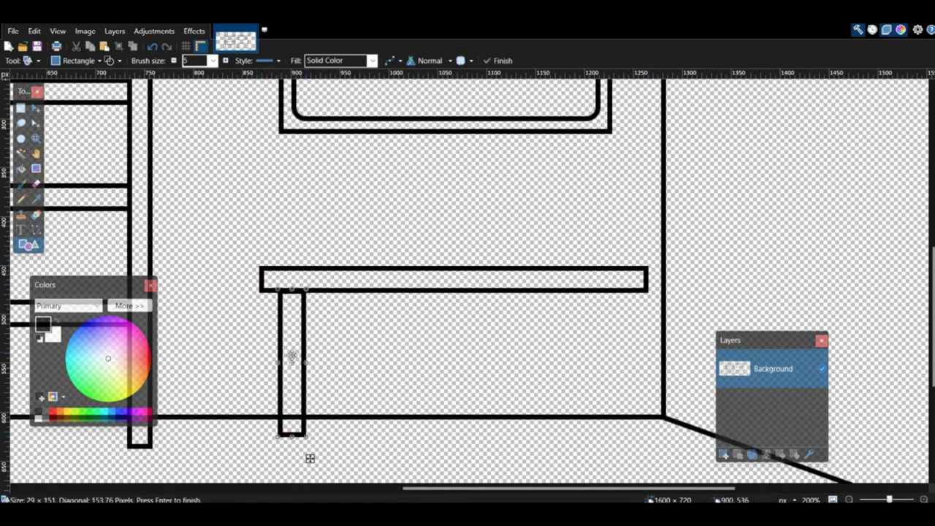
Step: Copy the table's left leg and paste a duplicate under the tabletop toward its right end
{"action": "key", "text": "s"}
{"action": "scroll", "coordinate": [300, 457], "scroll_direction": "down", "scroll_amount": 3}
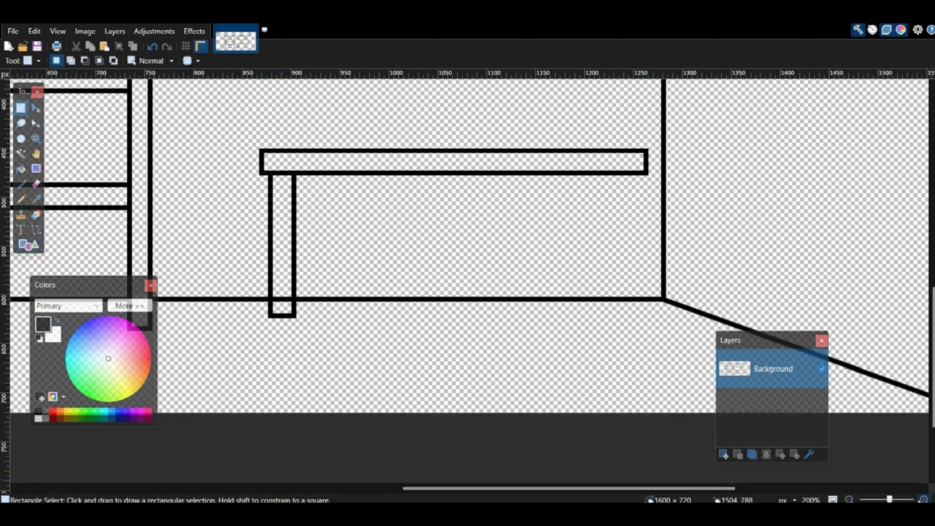
{"action": "scroll", "coordinate": [382, 384], "scroll_direction": "up", "scroll_amount": 3, "text": "ctrl"}
{"action": "left_click_drag", "start_coordinate": [286, 335], "coordinate": [340, 410]}
{"action": "left_click_drag", "start_coordinate": [275, 312], "coordinate": [269, 231]}
{"action": "scroll", "coordinate": [272, 278], "scroll_direction": "up", "scroll_amount": 3}
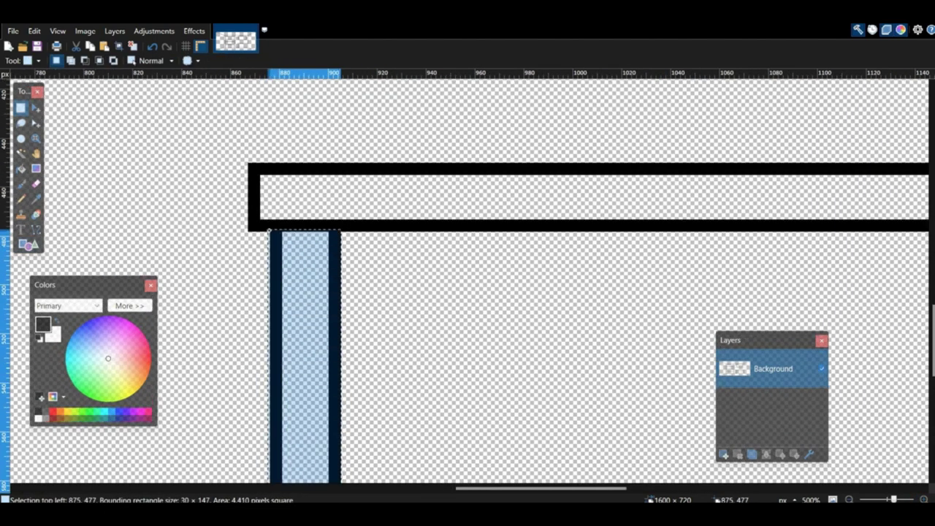
{"action": "key", "text": "ctrl+c"}
{"action": "middle_click_drag", "start_coordinate": [589, 219], "coordinate": [27, 224]}
{"action": "key", "text": "ctrl+v"}
{"action": "left_click_drag", "start_coordinate": [87, 152], "coordinate": [605, 324]}
Step: Nudge the pasted leg 7 px to the right under the tabletop's right end and deselect it
{"action": "middle_click_drag", "start_coordinate": [158, 254], "coordinate": [660, 204]}
{"action": "key", "text": "Right"}
{"action": "key", "text": "Right"}
{"action": "key", "text": "Right"}
{"action": "key", "text": "Right"}
{"action": "middle_click_drag", "start_coordinate": [534, 188], "coordinate": [69, 174]}
{"action": "key", "text": "Right"}
{"action": "key", "text": "Right"}
{"action": "key", "text": "Right"}
{"action": "key", "text": "ctrl+d"}
Step: Clear the floor line segments that cross the inside of the two table legs
{"action": "scroll", "coordinate": [58, 157], "scroll_direction": "down", "scroll_amount": 3}
{"action": "left_click_drag", "start_coordinate": [561, 140], "coordinate": [621, 232]}
{"action": "key", "text": "ctrl+d"}
{"action": "middle_click_drag", "start_coordinate": [306, 148], "coordinate": [8, 164]}
{"action": "left_click_drag", "start_coordinate": [679, 157], "coordinate": [743, 225]}
{"action": "key", "text": "m"}
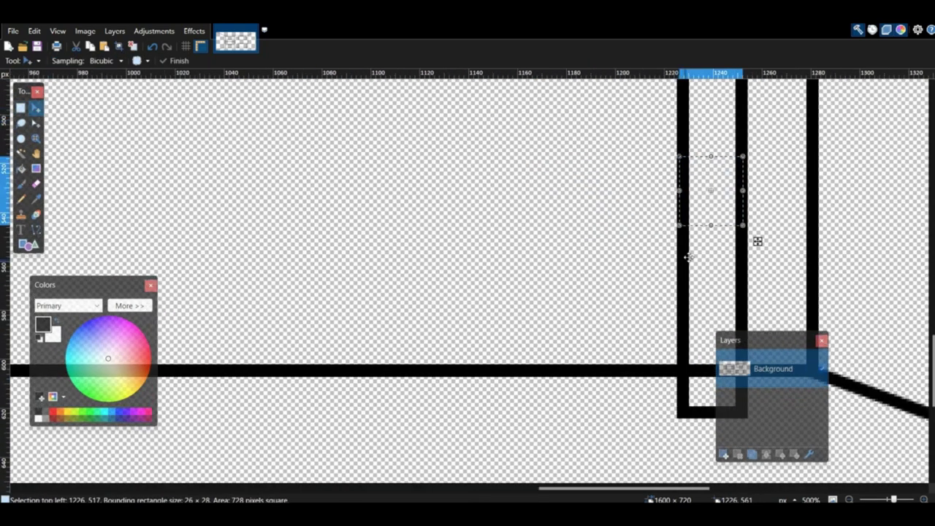
{"action": "scroll", "coordinate": [422, 261], "scroll_direction": "left", "scroll_amount": 5}
{"action": "key", "text": "s"}
{"action": "mouse_move", "coordinate": [202, 263]}
{"action": "left_mouse_down"}
{"action": "mouse_move", "coordinate": [269, 307]}
{"action": "mouse_move", "coordinate": [269, 394]}
{"action": "left_mouse_up"}
{"action": "key", "text": "m"}
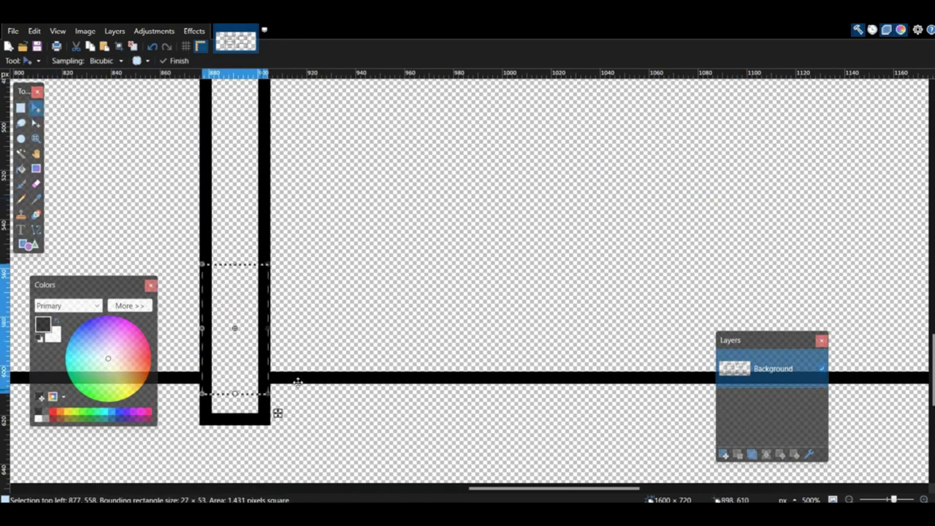
{"action": "scroll", "coordinate": [298, 381], "scroll_direction": "down", "scroll_amount": 3, "text": "ctrl"}
{"action": "scroll", "coordinate": [526, 321], "scroll_direction": "up", "scroll_amount": 6}
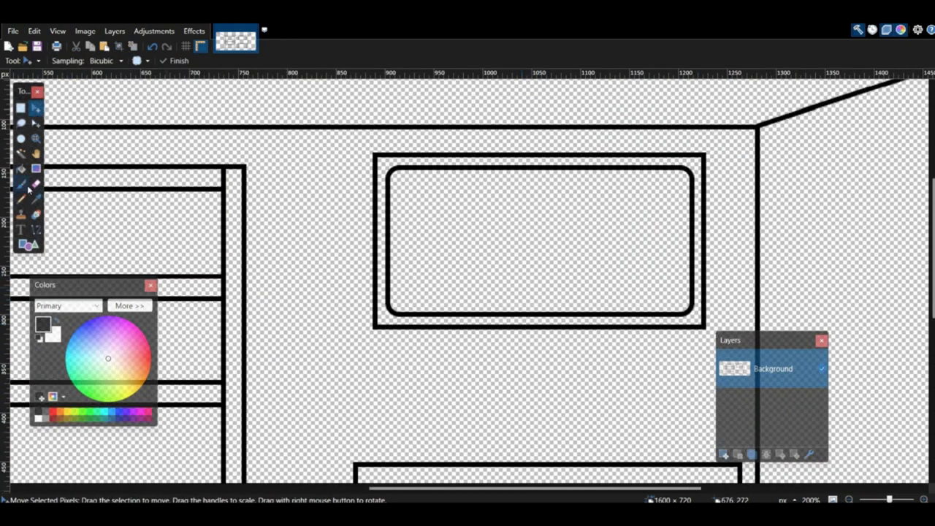
{"action": "key", "text": "b"}
{"action": "scroll", "coordinate": [511, 380], "scroll_direction": "down", "scroll_amount": 3}
{"action": "scroll", "coordinate": [594, 391], "scroll_direction": "up", "scroll_amount": 1, "text": "ctrl"}
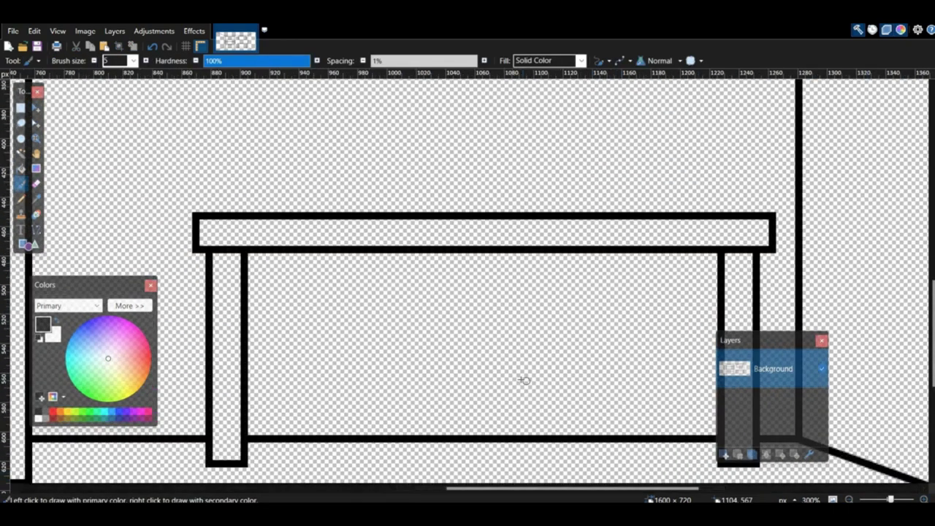
Step: Draw the left half of a bottle outline standing on the lowest shelf board, using curved lines at brush size 5
{"action": "scroll", "coordinate": [526, 381], "scroll_direction": "up", "scroll_amount": 5}
{"action": "scroll", "coordinate": [526, 380], "scroll_direction": "left", "scroll_amount": 8}
{"action": "left_click", "coordinate": [849, 500]}
{"action": "left_click", "coordinate": [849, 500]}
{"action": "scroll", "coordinate": [486, 373], "scroll_direction": "down", "scroll_amount": 1}
{"action": "left_click", "coordinate": [925, 500]}
{"action": "left_click", "coordinate": [925, 500]}
{"action": "left_click", "coordinate": [924, 500]}
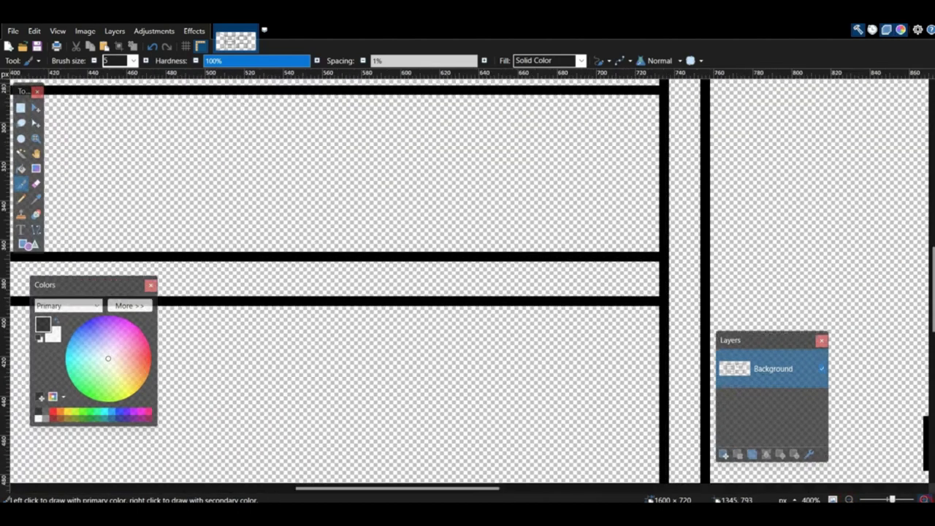
{"action": "key", "text": "o"}
{"action": "scroll", "coordinate": [319, 341], "scroll_direction": "up", "scroll_amount": 1, "text": "ctrl"}
{"action": "left_click_drag", "start_coordinate": [276, 262], "coordinate": [315, 196]}
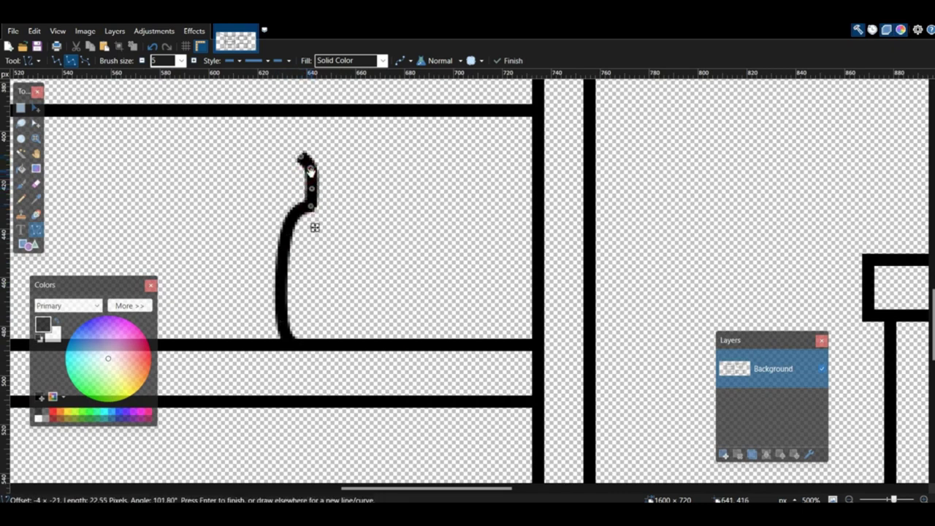
{"action": "key", "text": "Return"}
Step: Mirror the half outline horizontally on a new layer to complete the bottle, merge it down, and lower the bottle's neck slightly
{"action": "left_click", "coordinate": [20, 107]}
{"action": "left_click_drag", "start_coordinate": [272, 148], "coordinate": [380, 351]}
{"action": "key", "text": "ctrl+c"}
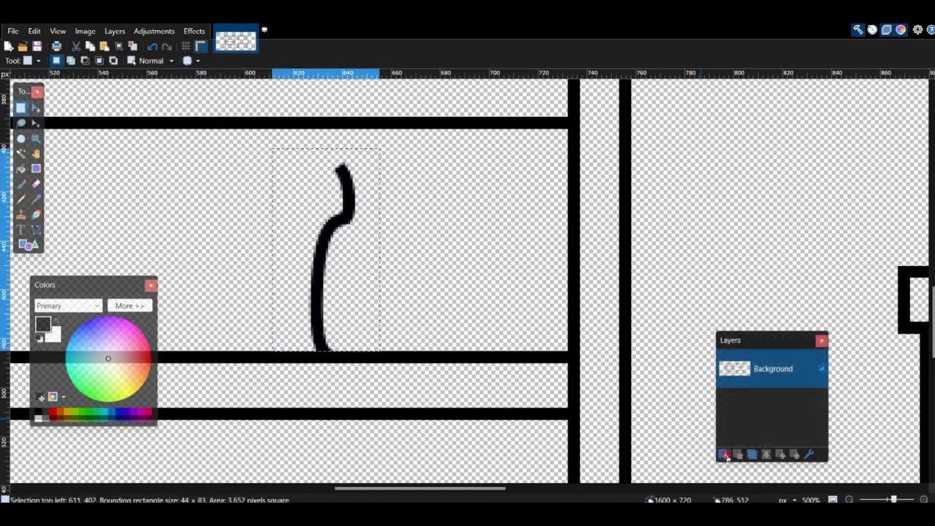
{"action": "left_click", "coordinate": [724, 454]}
{"action": "key", "text": "ctrl+v"}
{"action": "left_click", "coordinate": [115, 31]}
{"action": "left_click", "coordinate": [143, 141]}
{"action": "left_click_drag", "start_coordinate": [451, 317], "coordinate": [372, 318]}
{"action": "key", "text": "ctrl+m"}
{"action": "left_click_drag", "start_coordinate": [271, 142], "coordinate": [470, 272]}
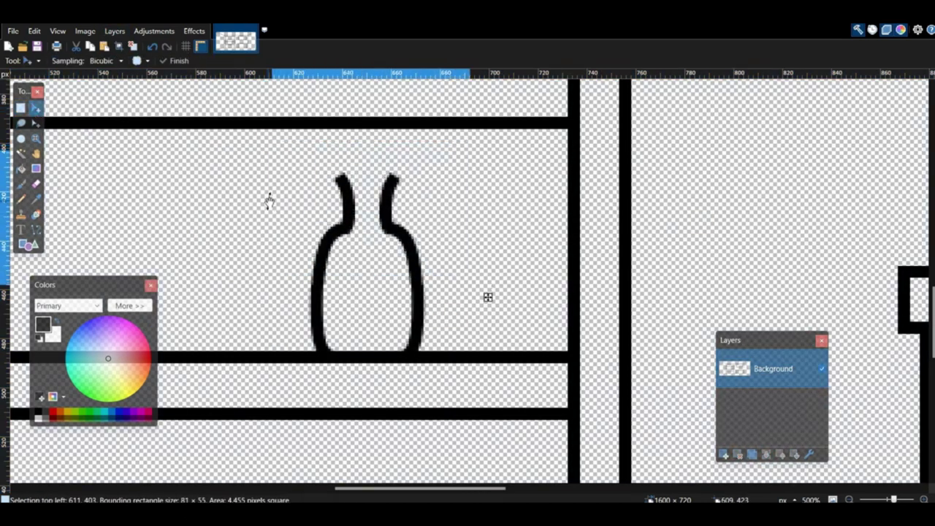
{"action": "left_click", "coordinate": [27, 245]}
{"action": "left_click", "coordinate": [76, 89]}
{"action": "left_click_drag", "start_coordinate": [323, 150], "coordinate": [407, 187]}
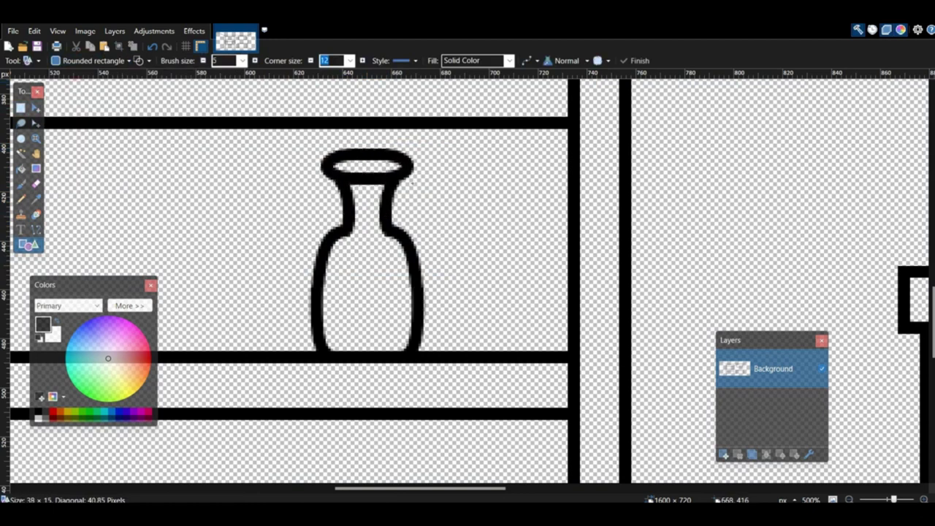
Step: Draw a rectangular cap about 26 × 15 px on top of the bottle's neck
{"action": "left_click", "coordinate": [91, 61]}
{"action": "left_click", "coordinate": [60, 89]}
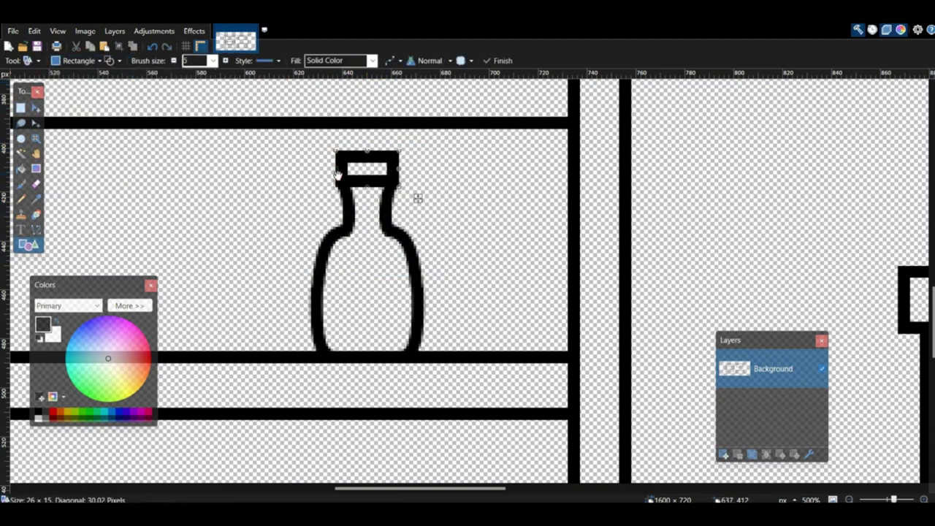
{"action": "key", "text": "Return"}
Step: Draw the left half of a label outline on the bottle's body with curved lines at brush size 3
{"action": "key", "text": "s"}
{"action": "middle_click_drag", "start_coordinate": [190, 241], "coordinate": [347, 266]}
{"action": "left_click", "coordinate": [35, 229]}
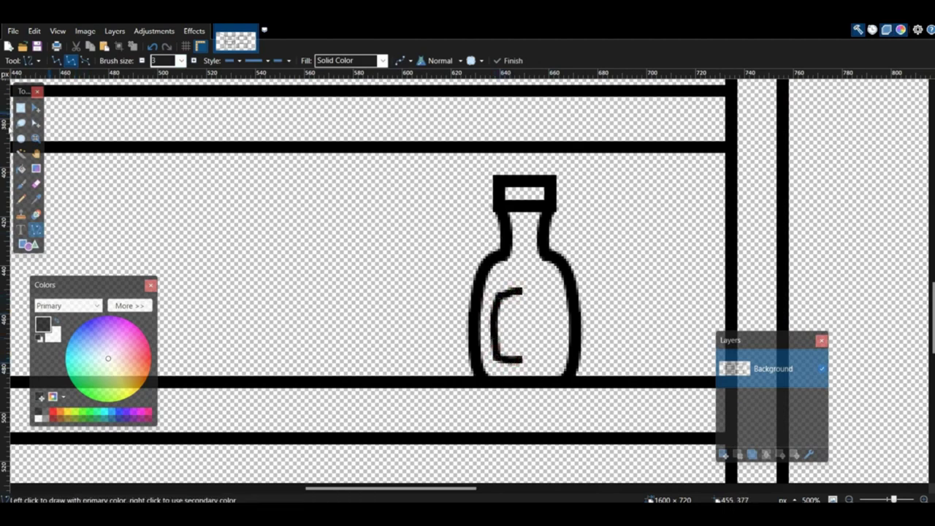
Step: Copy the half label to a new layer, flip it horizontally, place it opposite the original and merge the layer down
{"action": "left_click", "coordinate": [21, 108]}
{"action": "left_click_drag", "start_coordinate": [429, 266], "coordinate": [527, 376]}
{"action": "key", "text": "ctrl+c"}
{"action": "left_click", "coordinate": [723, 454]}
{"action": "key", "text": "ctrl+v"}
{"action": "left_click", "coordinate": [115, 31]}
{"action": "left_click", "coordinate": [150, 143]}
{"action": "left_click_drag", "start_coordinate": [877, 300], "coordinate": [306, 302]}
{"action": "left_click", "coordinate": [767, 455]}
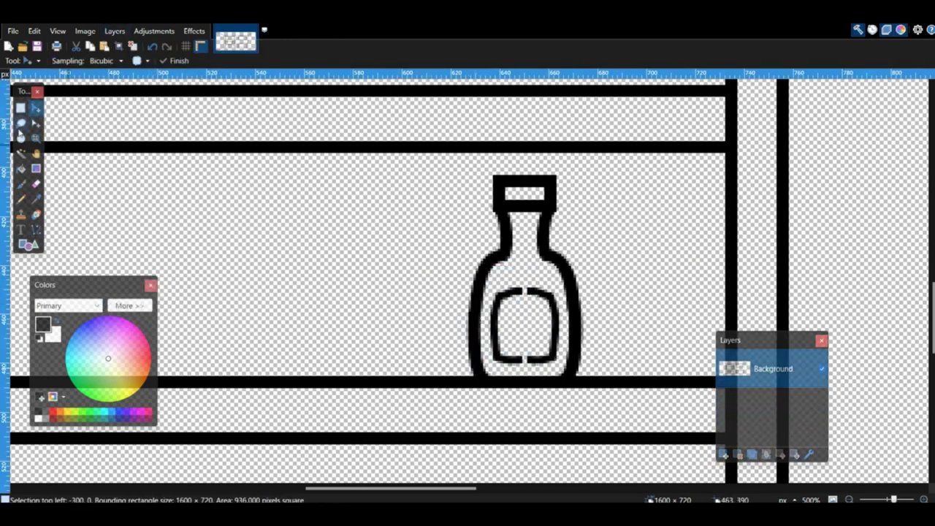
Step: Copy the finished bottle and place a duplicate at the left end of the same shelf
{"action": "key", "text": "s"}
{"action": "key", "text": "m"}
{"action": "left_click", "coordinate": [22, 108]}
{"action": "left_click_drag", "start_coordinate": [444, 167], "coordinate": [601, 377]}
{"action": "key", "text": "ctrl+c"}
{"action": "middle_click_drag", "start_coordinate": [294, 231], "coordinate": [662, 258]}
{"action": "key", "text": "ctrl+v"}
{"action": "left_click_drag", "start_coordinate": [876, 290], "coordinate": [376, 292]}
Step: Paste another bottle onto the middle shelf and scale it slightly smaller
{"action": "scroll", "coordinate": [352, 247], "scroll_direction": "up", "scroll_amount": 4}
{"action": "key", "text": "ctrl+v"}
{"action": "left_click_drag", "start_coordinate": [868, 328], "coordinate": [845, 252]}
{"action": "middle_click_drag", "start_coordinate": [846, 252], "coordinate": [327, 235]}
{"action": "left_click_drag", "start_coordinate": [229, 179], "coordinate": [246, 207]}
Step: Place three bottle copies on the top shelf, one near its left end and two grouped towards its right end
{"action": "middle_click_drag", "start_coordinate": [193, 326], "coordinate": [402, 346]}
{"action": "scroll", "coordinate": [402, 346], "scroll_direction": "up", "scroll_amount": 8}
{"action": "key", "text": "ctrl+v"}
{"action": "left_click_drag", "start_coordinate": [616, 372], "coordinate": [604, 289]}
{"action": "left_click_drag", "start_coordinate": [516, 186], "coordinate": [520, 201]}
{"action": "key", "text": "ctrl+c"}
{"action": "middle_click_drag", "start_coordinate": [490, 219], "coordinate": [659, 204]}
{"action": "key", "text": "ctrl+v"}
{"action": "left_click_drag", "start_coordinate": [780, 295], "coordinate": [610, 295]}
{"action": "key", "text": "ctrl+v"}
{"action": "scroll", "coordinate": [354, 400], "scroll_direction": "down", "scroll_amount": 5, "text": "ctrl"}
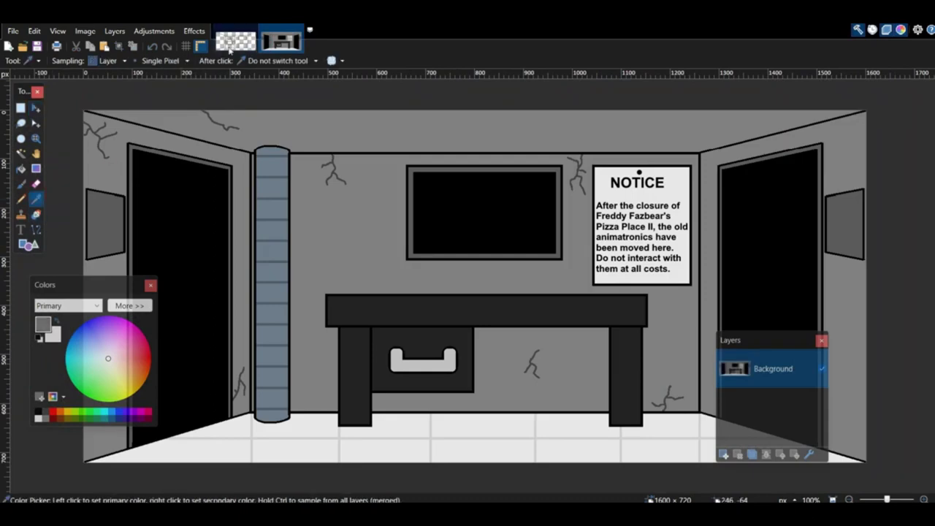
Step: Switch to the line-art room image and select its wall and ceiling areas with the Magic Wand
{"action": "left_click", "coordinate": [235, 42]}
{"action": "left_click", "coordinate": [20, 152]}
{"action": "left_click", "coordinate": [196, 239]}
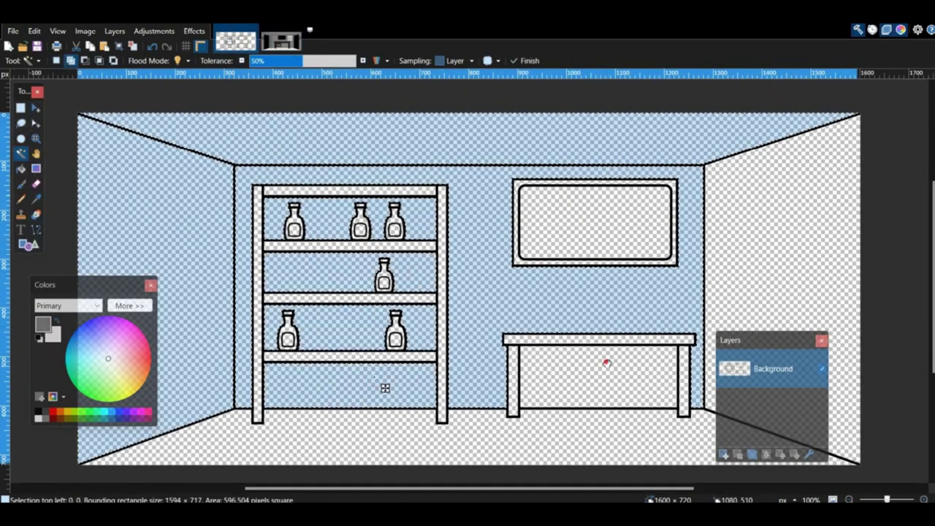
{"action": "left_click", "coordinate": [606, 363]}
{"action": "left_click", "coordinate": [599, 225]}
{"action": "left_click", "coordinate": [765, 281]}
{"action": "middle_click_drag", "start_coordinate": [765, 282], "coordinate": [919, 234]}
{"action": "left_click", "coordinate": [924, 500]}
{"action": "left_click", "coordinate": [924, 500]}
{"action": "left_click", "coordinate": [923, 500]}
Step: Raise the Magic Wand tolerance to 81% and clear the current selection
{"action": "left_click_drag", "start_coordinate": [304, 61], "coordinate": [354, 67]}
{"action": "left_click", "coordinate": [243, 62]}
{"action": "left_click", "coordinate": [242, 63]}
{"action": "left_click", "coordinate": [242, 62]}
{"action": "left_click", "coordinate": [362, 61]}
{"action": "key", "text": "ctrl+d"}
Step: Select the walls, ceiling, shelf gaps, area under the table and bottle bodies with the Magic Wand, and paint them grey
{"action": "left_click", "coordinate": [387, 210]}
{"action": "scroll", "coordinate": [378, 204], "scroll_direction": "up", "scroll_amount": 5}
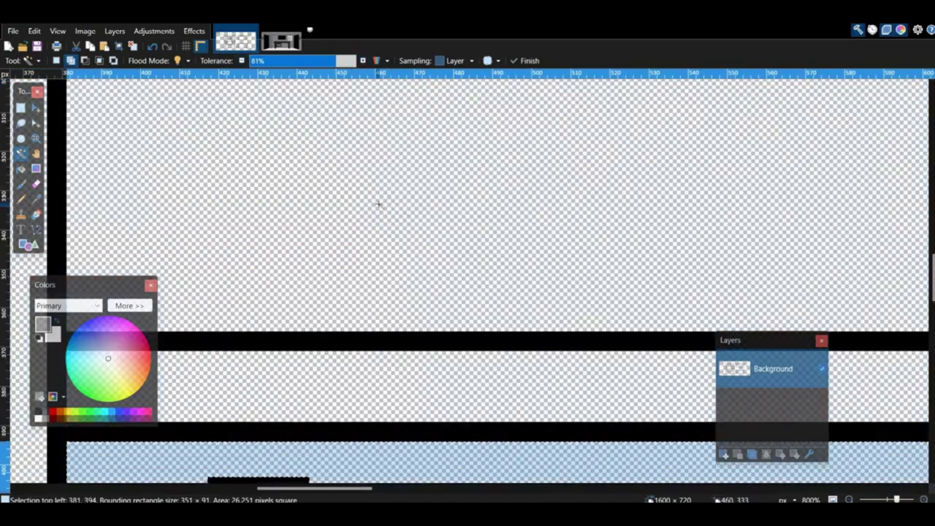
{"action": "scroll", "coordinate": [379, 204], "scroll_direction": "down", "scroll_amount": 8, "text": "ctrl"}
{"action": "scroll", "coordinate": [359, 156], "scroll_direction": "up", "scroll_amount": 3}
{"action": "scroll", "coordinate": [639, 249], "scroll_direction": "down", "scroll_amount": 3}
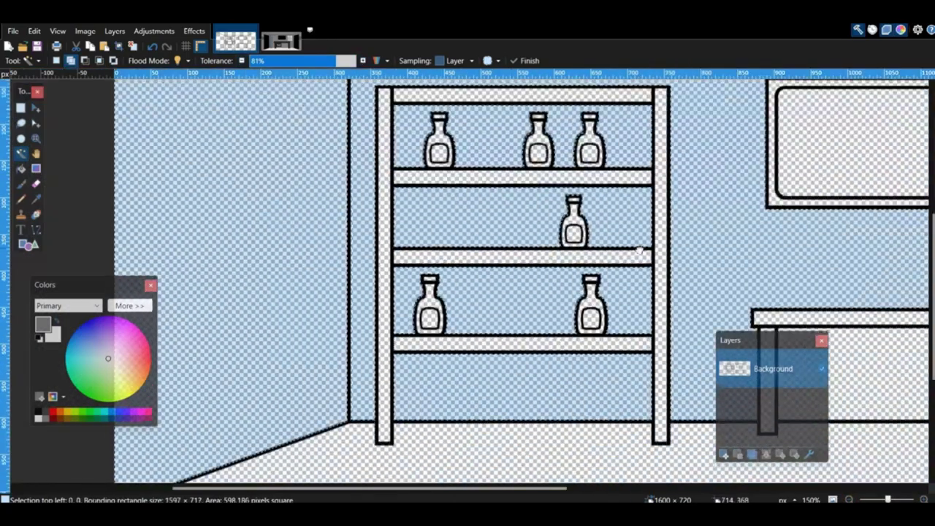
{"action": "middle_click_drag", "start_coordinate": [639, 251], "coordinate": [440, 289]}
{"action": "left_click", "coordinate": [238, 176]}
{"action": "scroll", "coordinate": [509, 386], "scroll_direction": "down", "scroll_amount": 3, "text": "ctrl"}
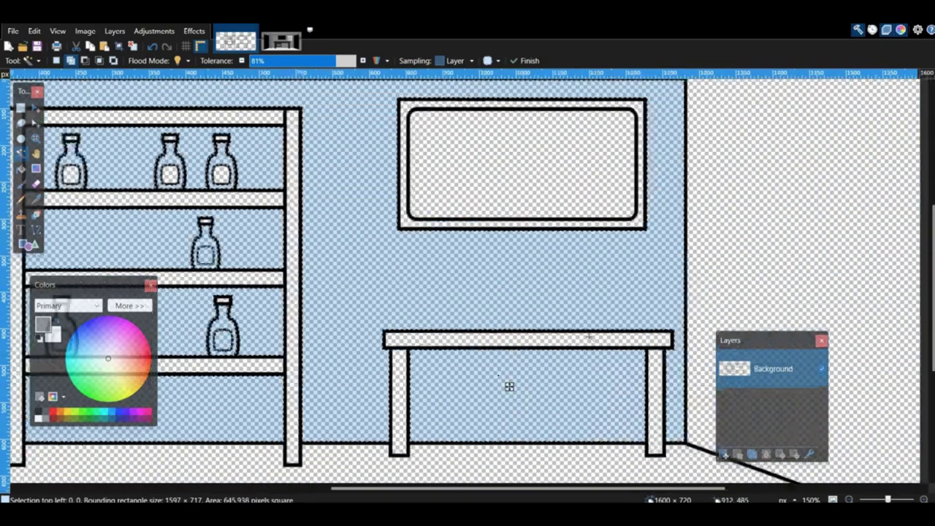
{"action": "key", "text": "b"}
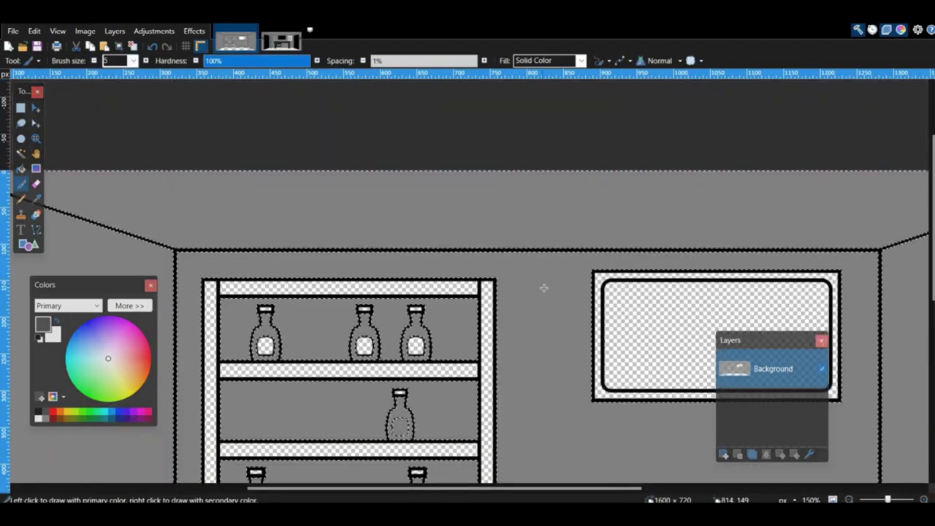
Step: Draw branching dark grey cracks at brush size 5 on the back wall beside the shelf and within its middle gap
{"action": "mouse_move", "coordinate": [453, 191]}
{"action": "left_mouse_down"}
{"action": "mouse_move", "coordinate": [442, 208]}
{"action": "mouse_move", "coordinate": [456, 222]}
{"action": "mouse_move", "coordinate": [459, 247]}
{"action": "left_mouse_up"}
{"action": "scroll", "coordinate": [478, 227], "scroll_direction": "down", "scroll_amount": 4}
{"action": "scroll", "coordinate": [478, 228], "scroll_direction": "left", "scroll_amount": 5}
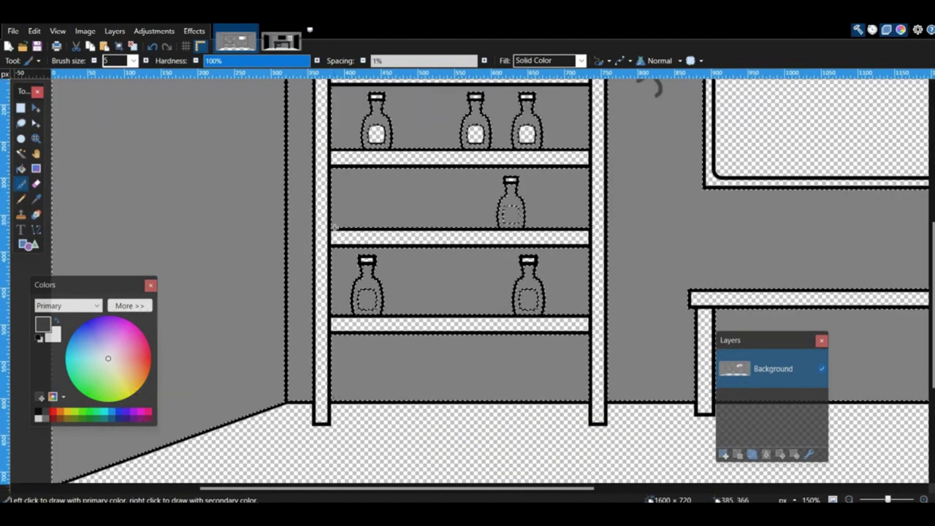
{"action": "left_click", "coordinate": [924, 500]}
{"action": "left_click", "coordinate": [924, 499]}
{"action": "left_click", "coordinate": [924, 500]}
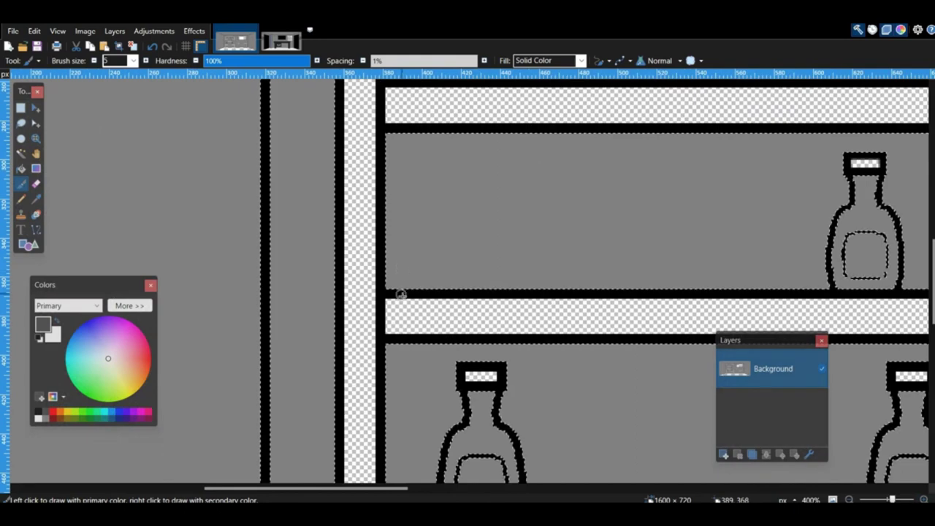
{"action": "left_click_drag", "start_coordinate": [486, 204], "coordinate": [480, 255]}
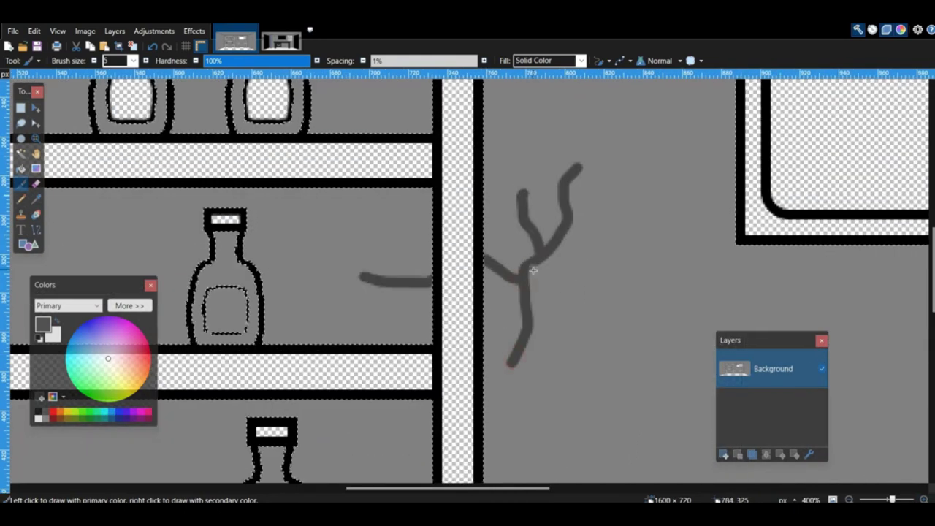
{"action": "left_click_drag", "start_coordinate": [389, 313], "coordinate": [334, 297]}
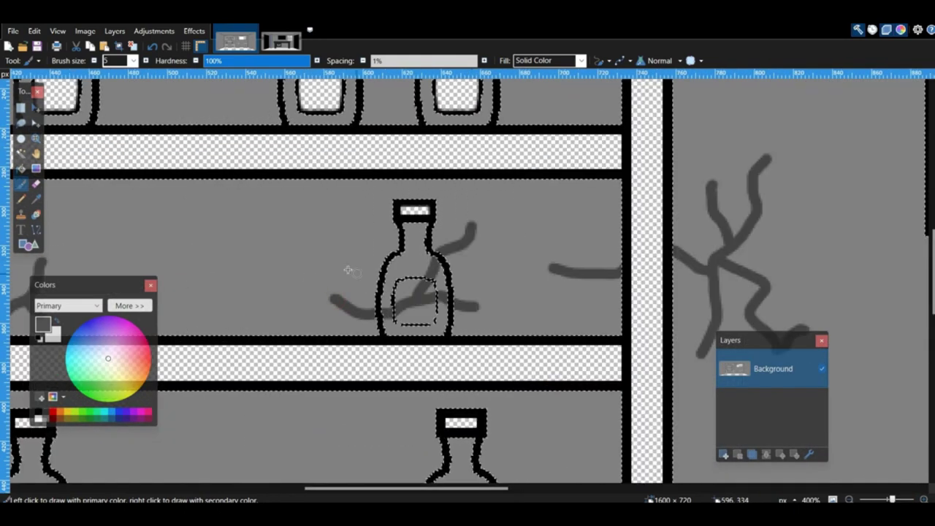
Step: Draw branching dark grey cracks on the back wall above the shelf and on the ceiling
{"action": "middle_click_drag", "start_coordinate": [348, 270], "coordinate": [504, 446]}
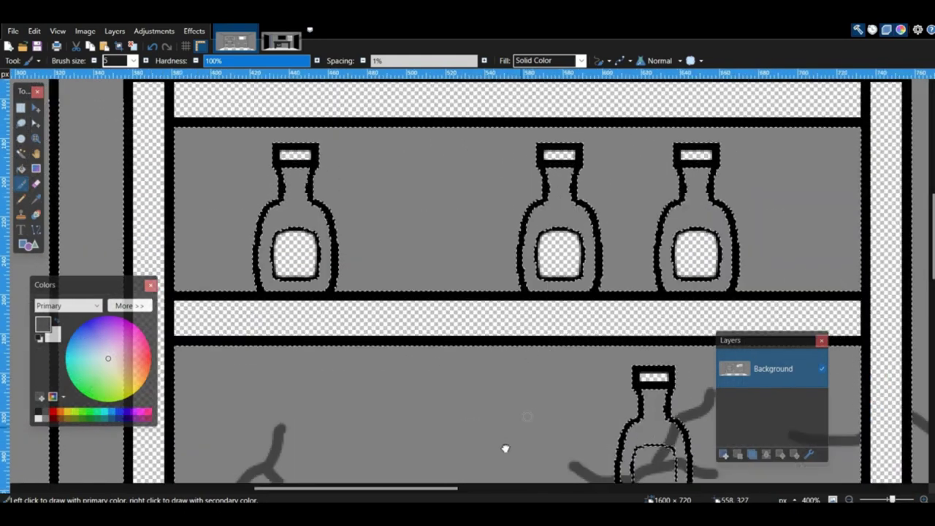
{"action": "middle_click_drag", "start_coordinate": [365, 190], "coordinate": [333, 346]}
{"action": "left_click_drag", "start_coordinate": [309, 156], "coordinate": [357, 228]}
{"action": "left_click_drag", "start_coordinate": [330, 194], "coordinate": [263, 198]}
{"action": "left_click_drag", "start_coordinate": [337, 191], "coordinate": [428, 229]}
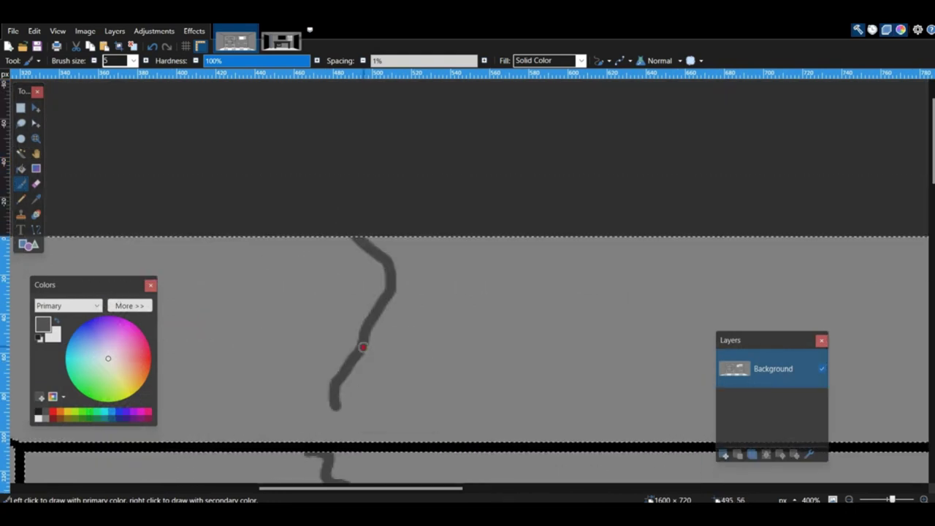
{"action": "left_click_drag", "start_coordinate": [361, 340], "coordinate": [414, 334]}
Step: Draw branching cracks along the outer edge of the left wall and near its lower corner
{"action": "scroll", "coordinate": [413, 334], "scroll_direction": "down", "scroll_amount": 3}
{"action": "scroll", "coordinate": [721, 241], "scroll_direction": "left", "scroll_amount": 5}
{"action": "left_click_drag", "start_coordinate": [247, 239], "coordinate": [422, 295]}
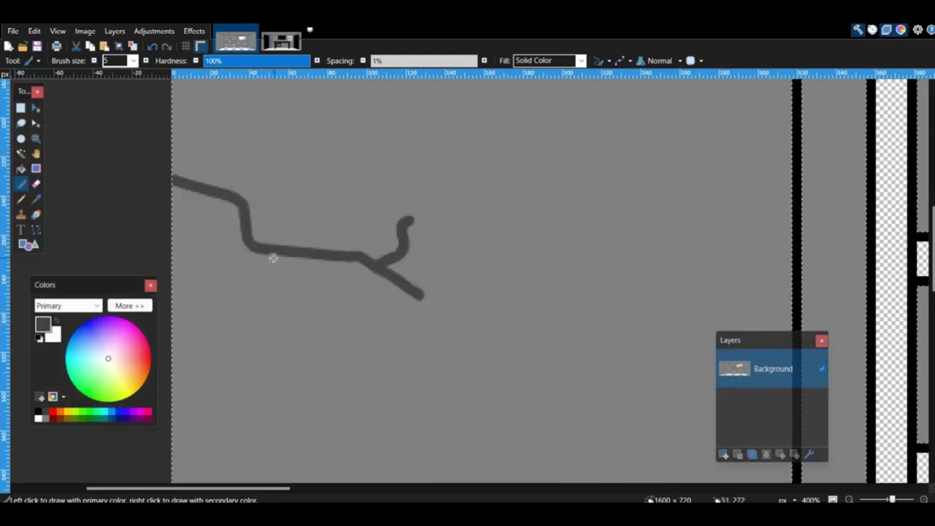
{"action": "scroll", "coordinate": [391, 389], "scroll_direction": "down", "scroll_amount": 10}
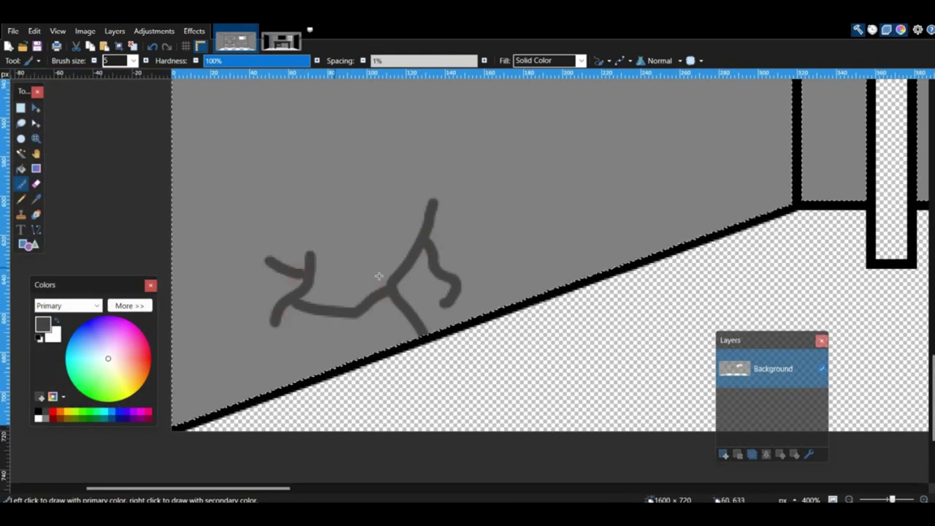
Step: Draw a branching crack on the back wall below the lowest shelf board
{"action": "scroll", "coordinate": [270, 343], "scroll_direction": "right", "scroll_amount": 10}
{"action": "left_click_drag", "start_coordinate": [265, 218], "coordinate": [230, 245]}
{"action": "left_click_drag", "start_coordinate": [284, 223], "coordinate": [314, 195]}
Step: Draw a branching crack on the back wall above the table's right end
{"action": "middle_click_drag", "start_coordinate": [862, 161], "coordinate": [251, 375]}
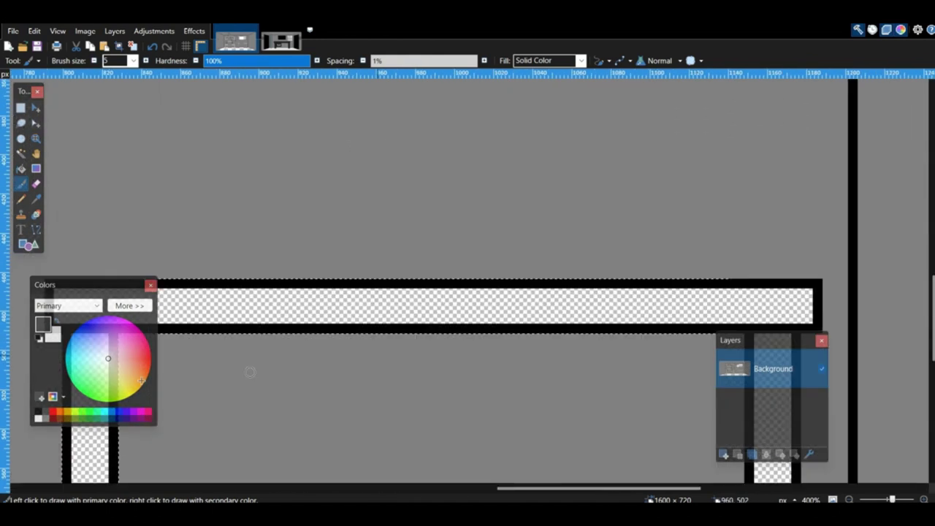
{"action": "middle_click_drag", "start_coordinate": [616, 386], "coordinate": [250, 376]}
{"action": "left_click_drag", "start_coordinate": [485, 282], "coordinate": [352, 138]}
{"action": "mouse_move", "coordinate": [377, 176]}
{"action": "left_mouse_down"}
{"action": "mouse_move", "coordinate": [420, 174]}
{"action": "mouse_move", "coordinate": [430, 131]}
{"action": "left_mouse_up"}
{"action": "left_click_drag", "start_coordinate": [443, 137], "coordinate": [464, 127]}
{"action": "mouse_move", "coordinate": [383, 206]}
{"action": "left_mouse_down"}
{"action": "mouse_move", "coordinate": [281, 244]}
{"action": "mouse_move", "coordinate": [270, 173]}
{"action": "left_mouse_up"}
Step: Draw a branching crack with several short offshoots on the right side of the room
{"action": "scroll", "coordinate": [380, 176], "scroll_direction": "up", "scroll_amount": 8}
{"action": "scroll", "coordinate": [443, 132], "scroll_direction": "right", "scroll_amount": 3}
{"action": "scroll", "coordinate": [444, 130], "scroll_direction": "down", "scroll_amount": 4, "text": "ctrl"}
{"action": "left_click_drag", "start_coordinate": [485, 321], "coordinate": [510, 218]}
{"action": "mouse_move", "coordinate": [488, 256]}
{"action": "left_mouse_down"}
{"action": "mouse_move", "coordinate": [533, 287]}
{"action": "mouse_move", "coordinate": [467, 257]}
{"action": "left_mouse_up"}
{"action": "left_click_drag", "start_coordinate": [480, 252], "coordinate": [473, 217]}
{"action": "left_click_drag", "start_coordinate": [494, 288], "coordinate": [466, 290]}
Step: Clear the selection and, on a new layer, draw the left half of a thicker label outline on the middle-shelf bottle at size 3
{"action": "middle_click_drag", "start_coordinate": [482, 307], "coordinate": [882, 291]}
{"action": "scroll", "coordinate": [467, 281], "scroll_direction": "up", "scroll_amount": 7, "text": "ctrl"}
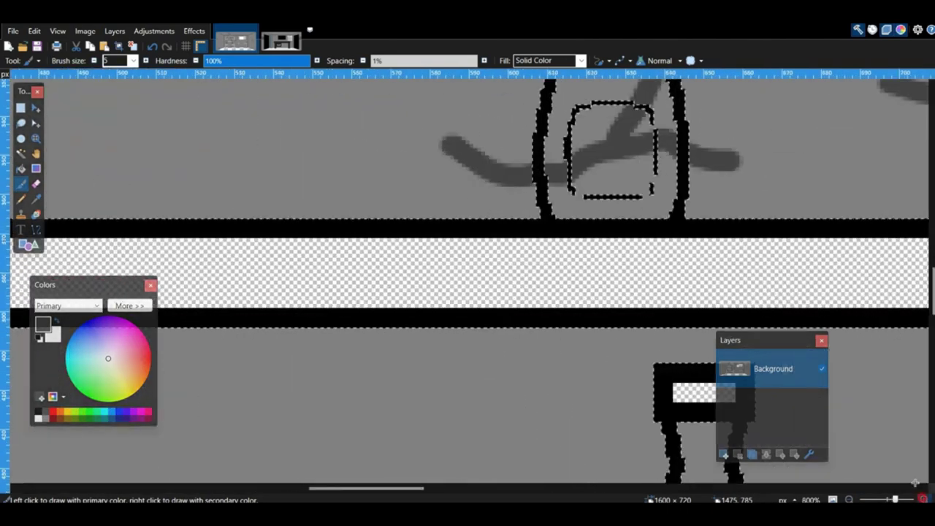
{"action": "middle_click_drag", "start_coordinate": [628, 197], "coordinate": [468, 303]}
{"action": "key", "text": "ctrl+d"}
{"action": "left_click", "coordinate": [35, 229]}
{"action": "left_click", "coordinate": [38, 412]}
{"action": "left_click", "coordinate": [724, 454]}
{"action": "scroll", "coordinate": [369, 275], "scroll_direction": "up", "scroll_amount": 2}
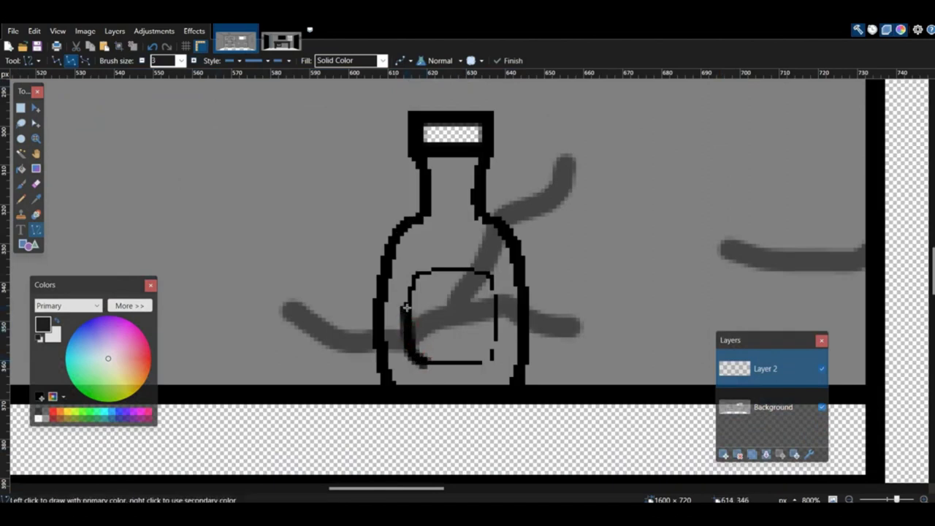
Step: Copy the half label to a new layer, flip it horizontally, align it opposite the original and merge the layer down
{"action": "left_click", "coordinate": [21, 108]}
{"action": "left_click_drag", "start_coordinate": [374, 220], "coordinate": [463, 389]}
{"action": "key", "text": "ctrl+c"}
{"action": "left_click", "coordinate": [724, 455]}
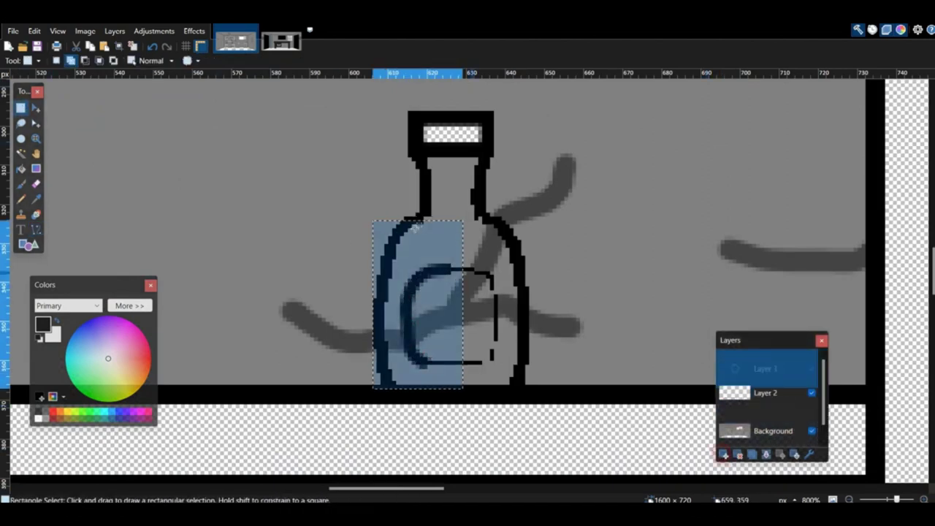
{"action": "key", "text": "ctrl+v"}
{"action": "left_click", "coordinate": [114, 32]}
{"action": "left_click", "coordinate": [150, 143]}
{"action": "left_click_drag", "start_coordinate": [888, 316], "coordinate": [48, 269]}
{"action": "left_click_drag", "start_coordinate": [442, 288], "coordinate": [516, 280]}
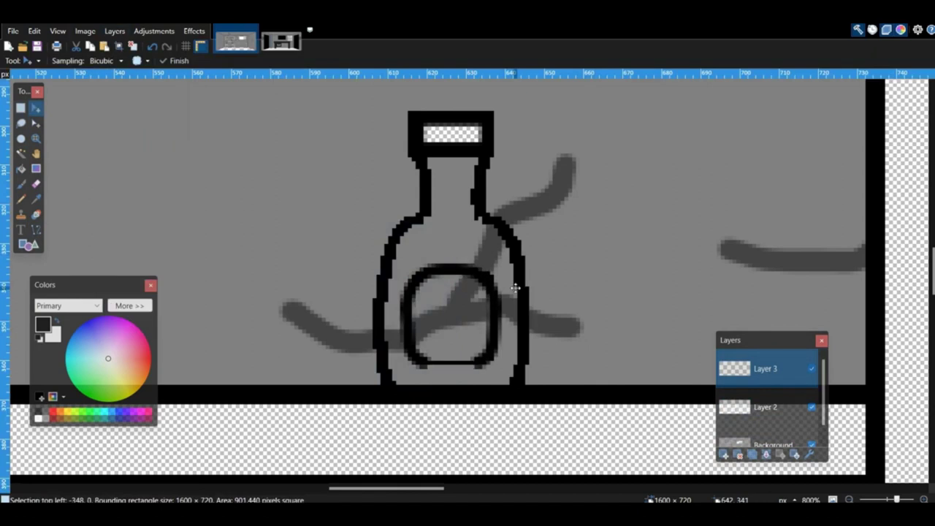
{"action": "key", "text": "ctrl+m"}
Step: Place copies of the thicker label outline over the labels of the three top-shelf bottles
{"action": "key", "text": "o"}
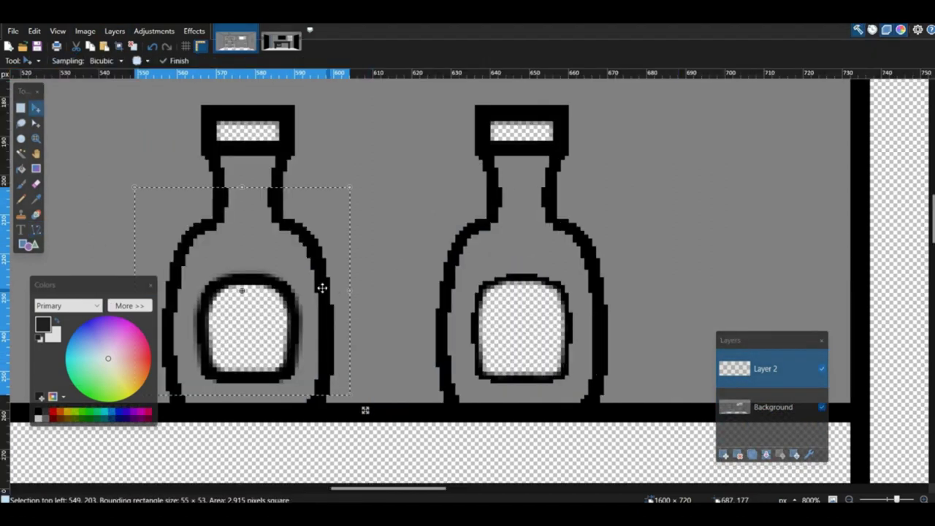
{"action": "mouse_move", "coordinate": [322, 285]}
{"action": "left_mouse_down"}
{"action": "mouse_move", "coordinate": [204, 329]}
{"action": "mouse_move", "coordinate": [414, 371]}
{"action": "mouse_move", "coordinate": [476, 328]}
{"action": "left_mouse_up"}
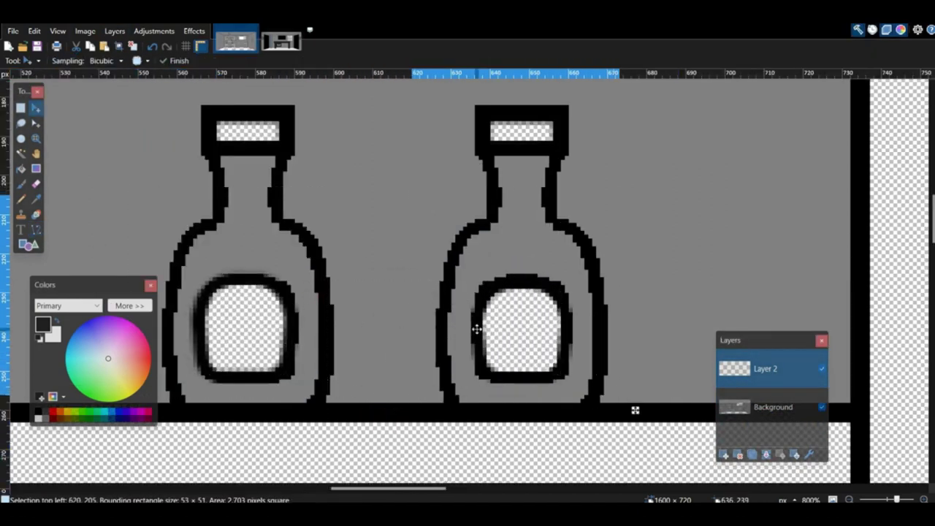
{"action": "key", "text": "ctrl+d"}
{"action": "scroll", "coordinate": [467, 281], "scroll_direction": "down", "scroll_amount": 5, "text": "ctrl"}
{"action": "middle_click_drag", "start_coordinate": [467, 292], "coordinate": [679, 284]}
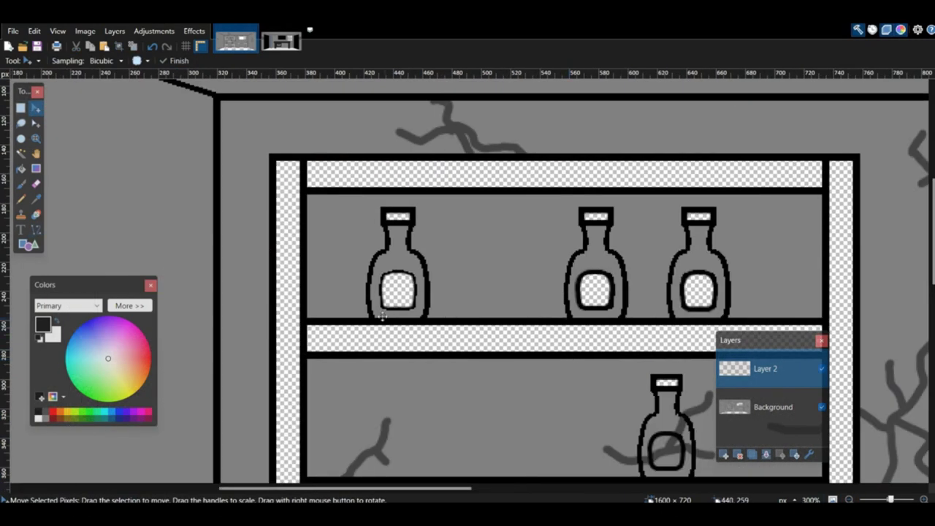
{"action": "key", "text": "ctrl+v"}
{"action": "left_click_drag", "start_coordinate": [675, 462], "coordinate": [355, 301]}
Step: Merge the label layer into the background and close the gaps in the label outlines of the two lower-shelf bottles
{"action": "middle_click_drag", "start_coordinate": [587, 370], "coordinate": [546, 196]}
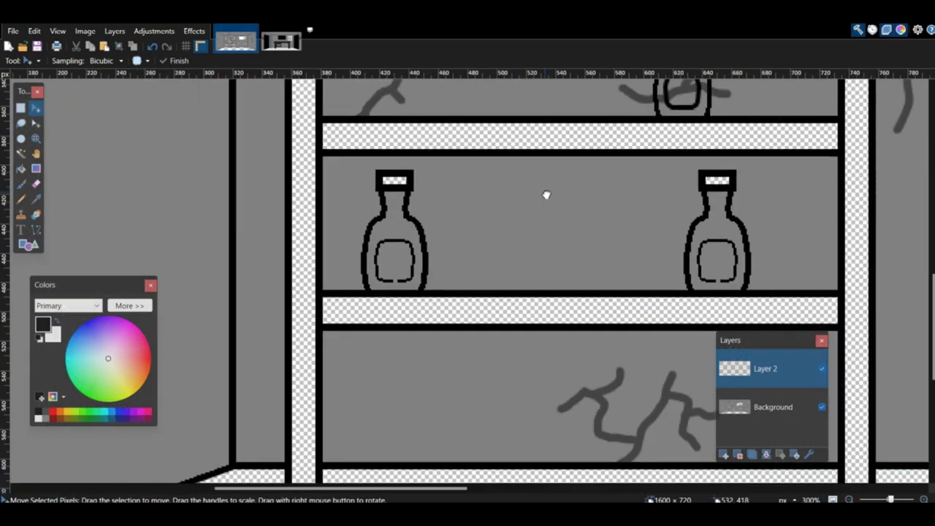
{"action": "left_click", "coordinate": [35, 229]}
{"action": "left_click", "coordinate": [767, 455]}
{"action": "left_click", "coordinate": [924, 500]}
{"action": "left_click", "coordinate": [924, 499]}
{"action": "left_click", "coordinate": [924, 500]}
{"action": "left_click", "coordinate": [924, 500]}
{"action": "left_click", "coordinate": [925, 500]}
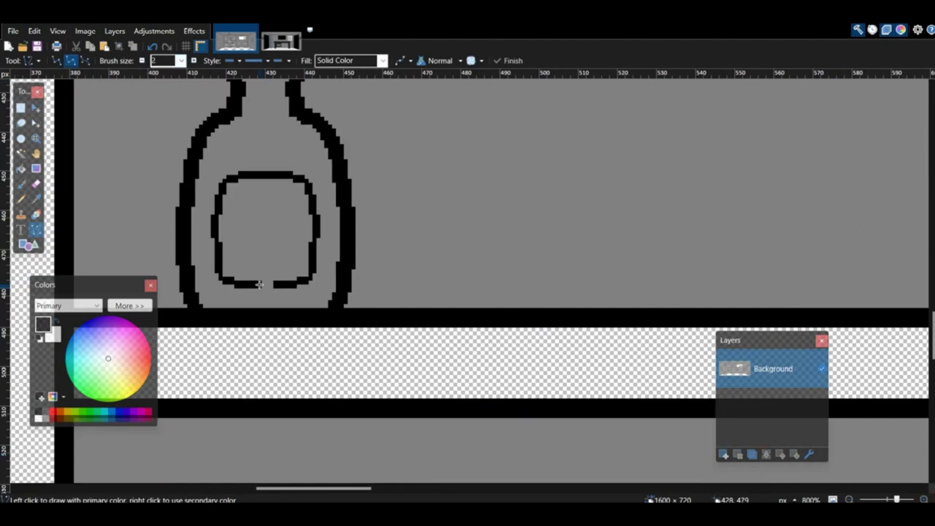
{"action": "key", "text": "Return"}
{"action": "middle_click_drag", "start_coordinate": [899, 283], "coordinate": [380, 252]}
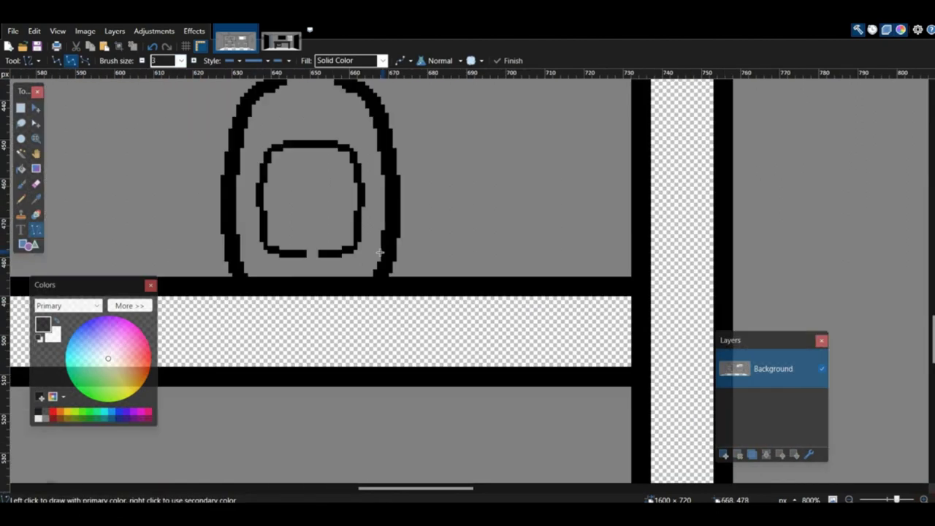
{"action": "key", "text": "Return"}
{"action": "scroll", "coordinate": [346, 256], "scroll_direction": "down", "scroll_amount": 8, "text": "ctrl"}
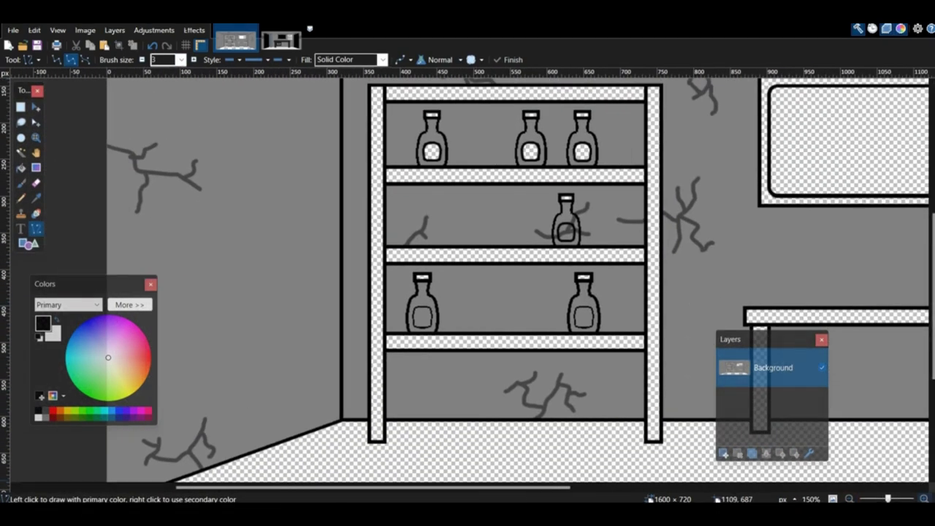
Step: Select the bodies of the bottles around their labels with the Magic Wand
{"action": "scroll", "coordinate": [470, 283], "scroll_direction": "up", "scroll_amount": 9, "text": "ctrl"}
{"action": "left_click", "coordinate": [20, 153]}
{"action": "middle_click_drag", "start_coordinate": [177, 412], "coordinate": [240, 226]}
{"action": "left_click", "coordinate": [241, 226]}
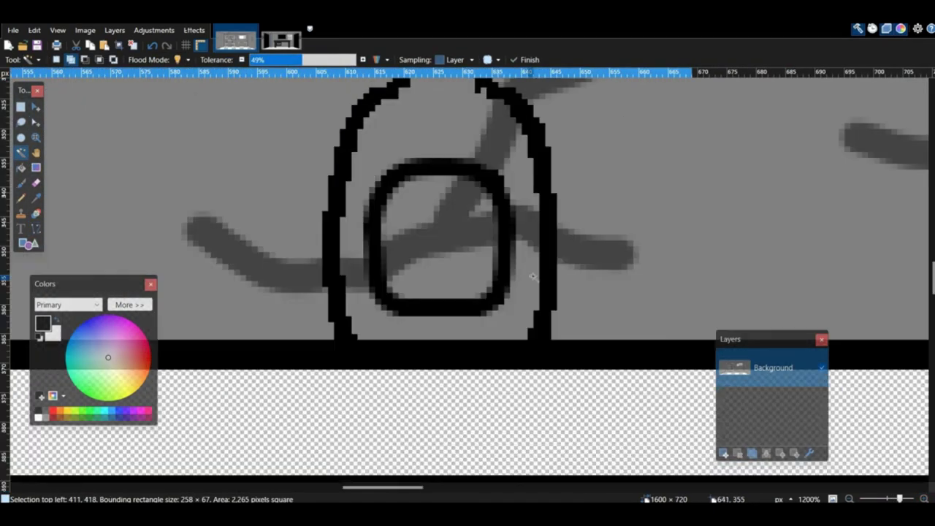
{"action": "left_click", "coordinate": [530, 278]}
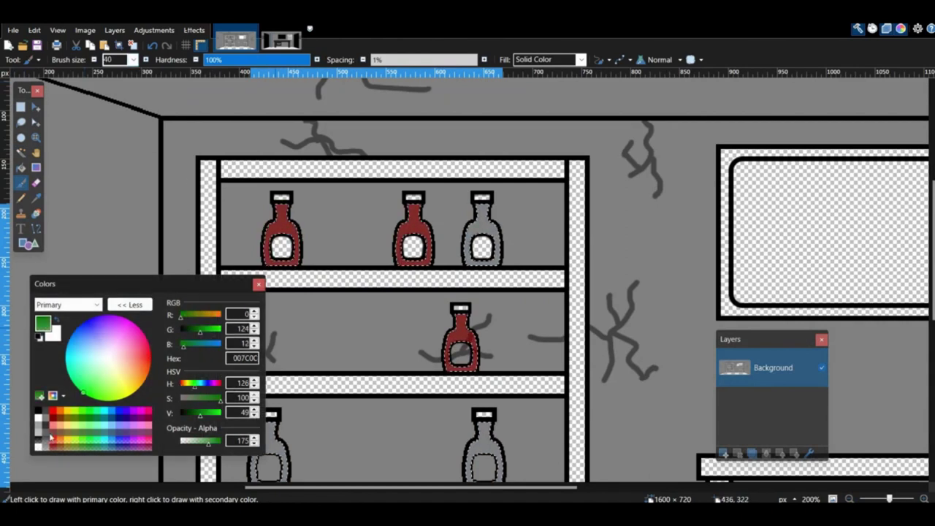
Step: Paint the lower-shelf bottles and the top shelf's rightmost bottle green (007C00, opacity 175) with a size 40 brush
{"action": "scroll", "coordinate": [476, 381], "scroll_direction": "down", "scroll_amount": 5}
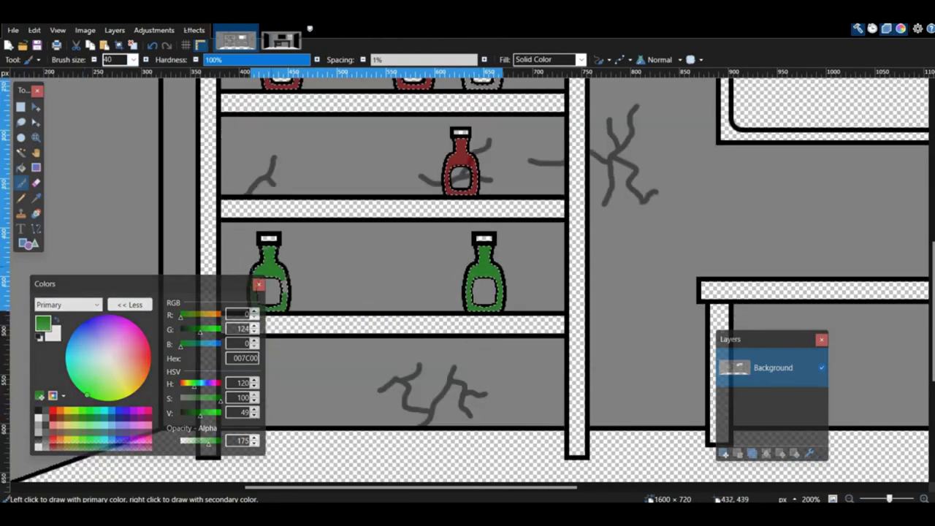
{"action": "scroll", "coordinate": [515, 269], "scroll_direction": "up", "scroll_amount": 6}
{"action": "scroll", "coordinate": [482, 307], "scroll_direction": "down", "scroll_amount": 2}
Step: Select the label areas of the top-shelf and middle-shelf bottles with the Magic Wand
{"action": "left_click", "coordinate": [21, 152]}
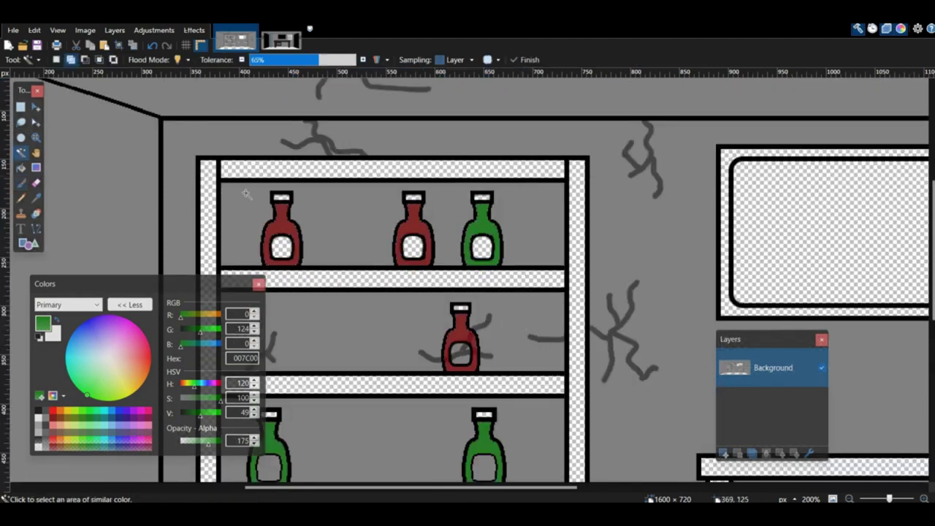
{"action": "left_click", "coordinate": [420, 247]}
{"action": "left_click", "coordinate": [483, 247]}
{"action": "scroll", "coordinate": [493, 288], "scroll_direction": "down", "scroll_amount": 4}
{"action": "left_click", "coordinate": [461, 120]}
{"action": "scroll", "coordinate": [292, 228], "scroll_direction": "up", "scroll_amount": 2}
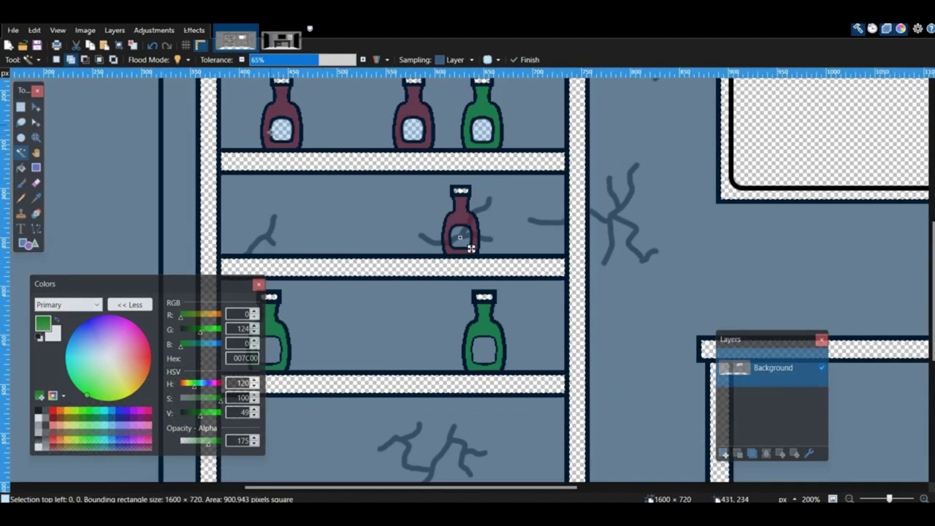
Step: Lower the Magic Wand tolerance to 48% and add the lower-shelf bottles' labels to the selection
{"action": "left_click", "coordinate": [242, 60]}
{"action": "left_click", "coordinate": [242, 60]}
{"action": "left_click", "coordinate": [242, 60]}
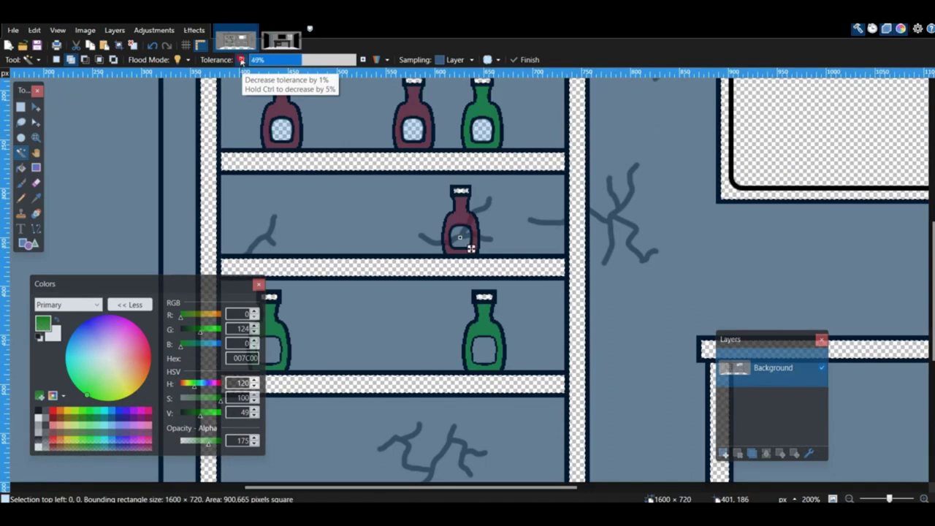
{"action": "scroll", "coordinate": [281, 192], "scroll_direction": "down", "scroll_amount": 2}
{"action": "left_click", "coordinate": [269, 233], "text": "ctrl"}
{"action": "scroll", "coordinate": [269, 232], "scroll_direction": "up", "scroll_amount": 3}
Step: Set the primary colour to beige DDCC9B and paint the selected bottle labels with the brush
{"action": "left_click", "coordinate": [125, 381]}
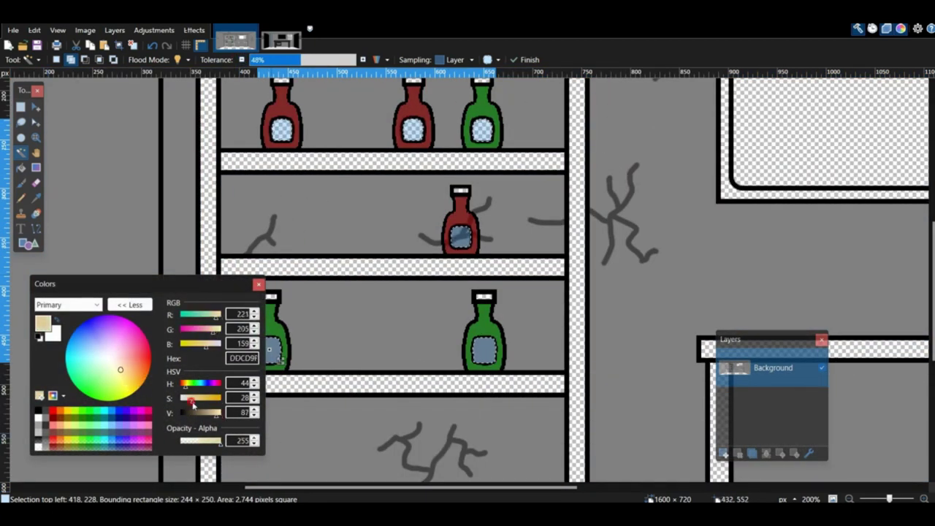
{"action": "left_click_drag", "start_coordinate": [192, 403], "coordinate": [193, 402]}
{"action": "left_click", "coordinate": [21, 183]}
{"action": "left_click", "coordinate": [460, 237]}
{"action": "left_click", "coordinate": [481, 128]}
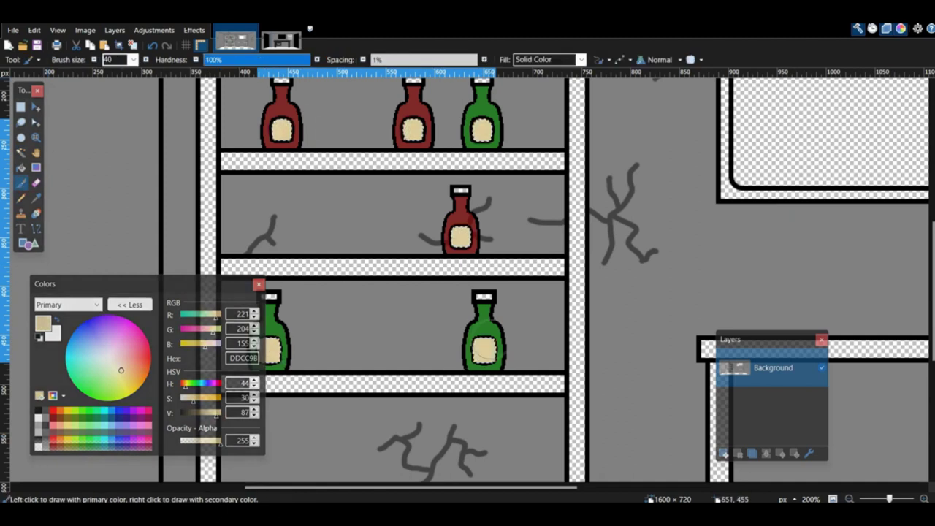
Step: Raise the Magic Wand tolerance to 81% and select the cap areas of the three top-shelf bottles
{"action": "scroll", "coordinate": [486, 347], "scroll_direction": "up", "scroll_amount": 1}
{"action": "left_click", "coordinate": [20, 152]}
{"action": "scroll", "coordinate": [553, 254], "scroll_direction": "up", "scroll_amount": 2}
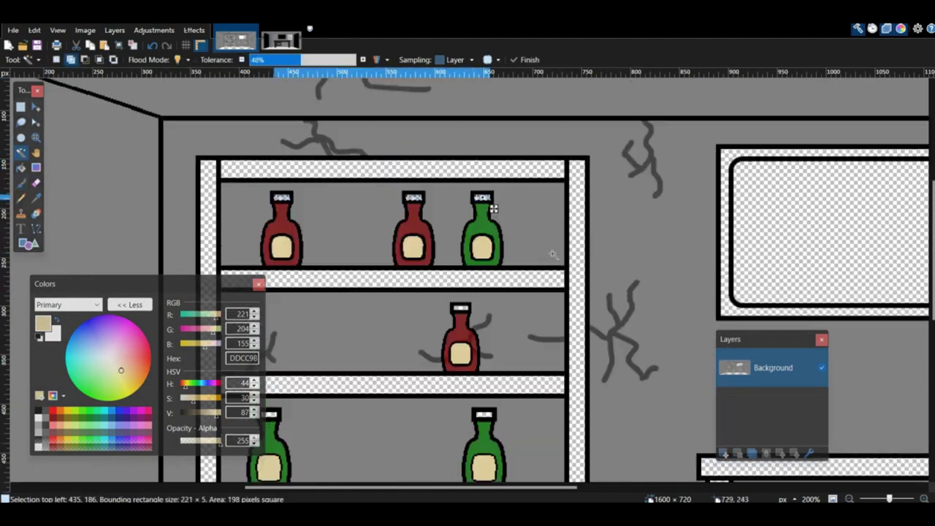
{"action": "scroll", "coordinate": [468, 203], "scroll_direction": "up", "scroll_amount": 5, "text": "ctrl"}
{"action": "left_click_drag", "start_coordinate": [322, 72], "coordinate": [336, 71]}
{"action": "left_click", "coordinate": [363, 60]}
{"action": "key", "text": "ctrl+d"}
{"action": "left_click", "coordinate": [247, 184]}
{"action": "left_click", "coordinate": [520, 185]}
{"action": "middle_click_drag", "start_coordinate": [232, 152], "coordinate": [749, 163]}
{"action": "left_click", "coordinate": [235, 196]}
{"action": "middle_click_drag", "start_coordinate": [168, 195], "coordinate": [651, 202]}
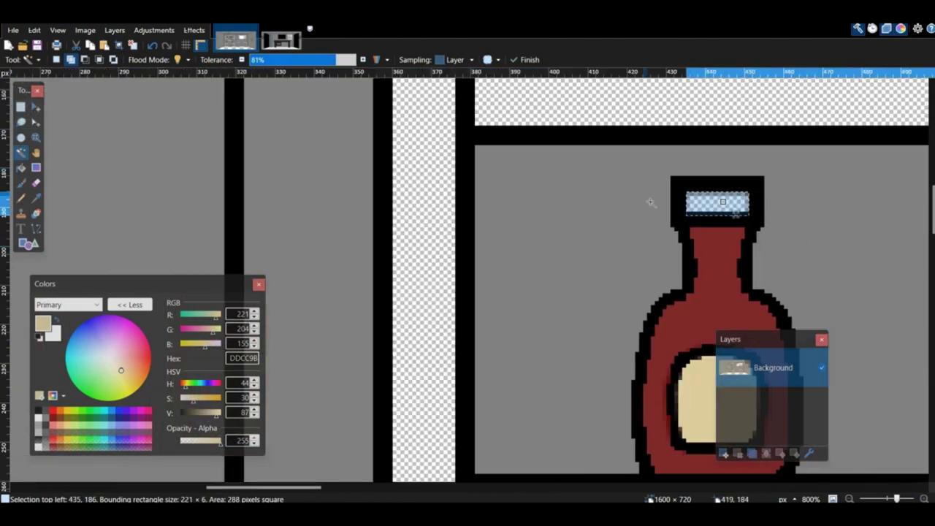
Step: Add the cap areas of the middle-shelf and lower-shelf bottles to the selection with the Magic Wand
{"action": "middle_click_drag", "start_coordinate": [723, 175], "coordinate": [329, 141]}
{"action": "scroll", "coordinate": [329, 142], "scroll_direction": "down", "scroll_amount": 15}
{"action": "left_click", "coordinate": [282, 184]}
{"action": "middle_click_drag", "start_coordinate": [877, 188], "coordinate": [145, 188]}
{"action": "left_click", "coordinate": [420, 187]}
{"action": "scroll", "coordinate": [344, 195], "scroll_direction": "down", "scroll_amount": 10}
{"action": "scroll", "coordinate": [344, 194], "scroll_direction": "down", "scroll_amount": 5, "text": "ctrl"}
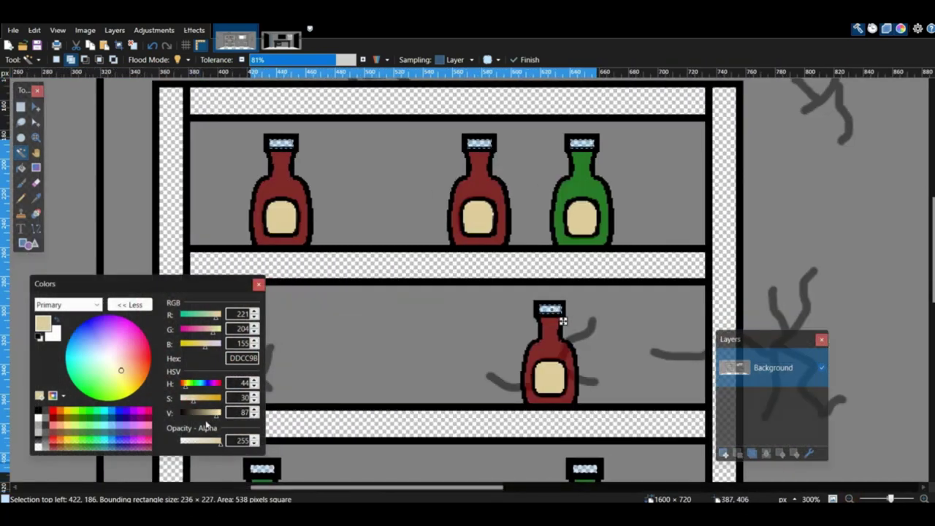
Step: Set the primary colour to brown 826B2D, paint all the selected bottle caps with the brush, and clear the selection
{"action": "left_click", "coordinate": [207, 399]}
{"action": "left_click", "coordinate": [201, 414]}
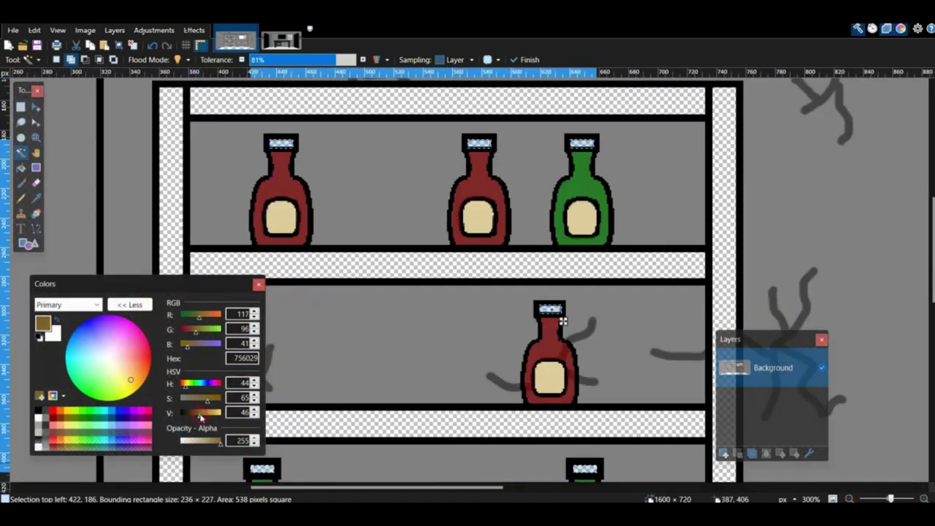
{"action": "key", "text": "b"}
{"action": "left_click", "coordinate": [282, 143]}
{"action": "left_click_drag", "start_coordinate": [479, 144], "coordinate": [582, 144]}
{"action": "scroll", "coordinate": [582, 219], "scroll_direction": "down", "scroll_amount": 4}
{"action": "left_click", "coordinate": [584, 351]}
{"action": "middle_click_drag", "start_coordinate": [389, 273], "coordinate": [561, 186]}
{"action": "key", "text": "ctrl+d"}
{"action": "scroll", "coordinate": [470, 280], "scroll_direction": "up", "scroll_amount": 5, "text": "ctrl"}
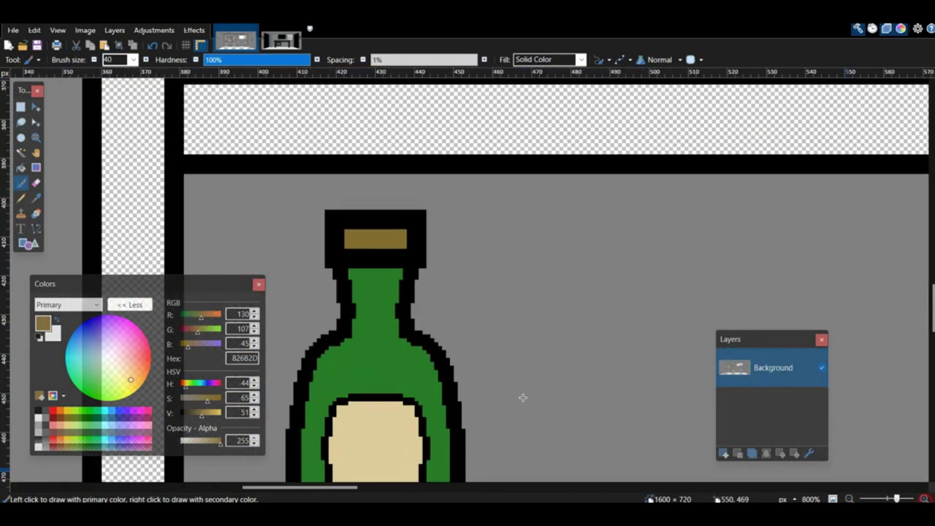
Step: Draw wavy black text lines on the two lower-shelf bottle labels with a size 3 brush
{"action": "left_click", "coordinate": [38, 411]}
{"action": "double_click", "coordinate": [110, 60]}
{"action": "type", "text": "3"}
{"action": "scroll", "coordinate": [337, 299], "scroll_direction": "down", "scroll_amount": 3}
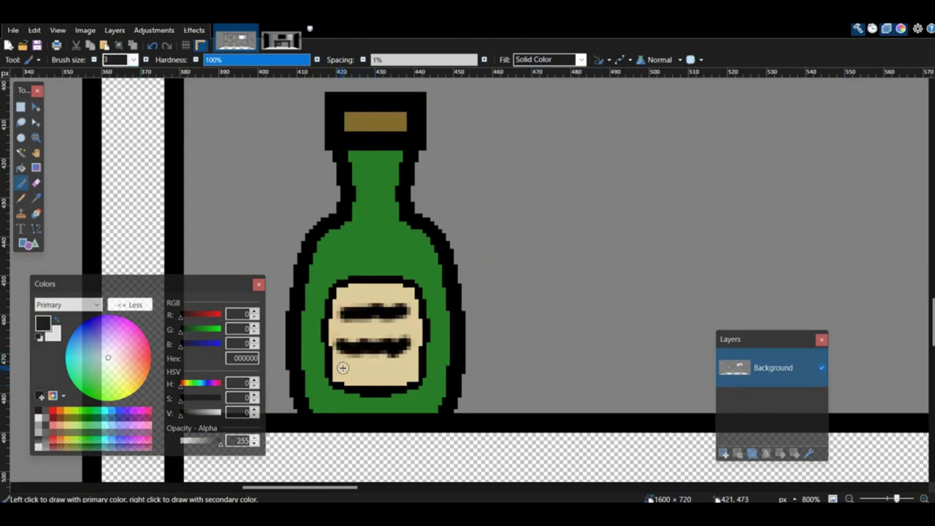
{"action": "left_click_drag", "start_coordinate": [342, 369], "coordinate": [407, 376]}
{"action": "middle_click_drag", "start_coordinate": [877, 306], "coordinate": [109, 260]}
{"action": "left_click_drag", "start_coordinate": [437, 255], "coordinate": [502, 263]}
Step: Draw two wavy black text lines on the middle-shelf bottle's label
{"action": "triple_click", "coordinate": [849, 499]}
{"action": "double_click", "coordinate": [849, 499]}
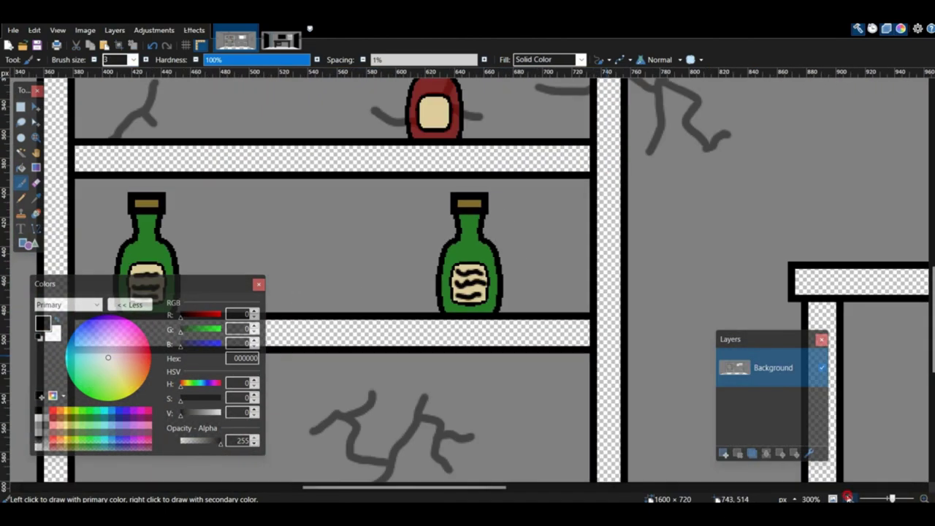
{"action": "left_click", "coordinate": [849, 499]}
{"action": "scroll", "coordinate": [643, 350], "scroll_direction": "up", "scroll_amount": 3}
{"action": "double_click", "coordinate": [925, 499]}
{"action": "double_click", "coordinate": [925, 499]}
{"action": "scroll", "coordinate": [409, 241], "scroll_direction": "down", "scroll_amount": 4}
{"action": "left_click_drag", "start_coordinate": [380, 221], "coordinate": [397, 229]}
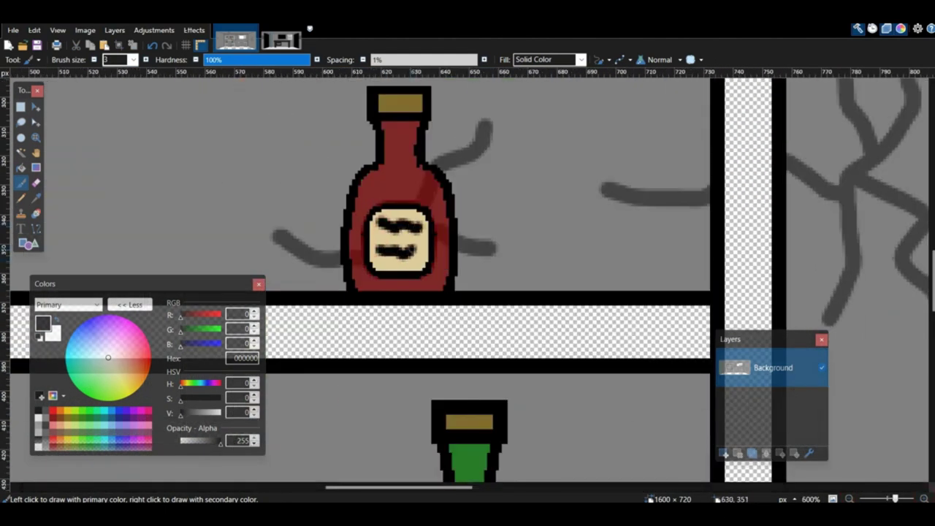
Step: Draw wavy black text lines on the labels of the three top-shelf bottles
{"action": "scroll", "coordinate": [410, 252], "scroll_direction": "up", "scroll_amount": 4}
{"action": "left_click_drag", "start_coordinate": [442, 197], "coordinate": [475, 203]}
{"action": "left_click_drag", "start_coordinate": [443, 232], "coordinate": [479, 224]}
{"action": "middle_click_drag", "start_coordinate": [237, 189], "coordinate": [467, 271]}
{"action": "left_click_drag", "start_coordinate": [468, 273], "coordinate": [515, 283]}
{"action": "left_click_drag", "start_coordinate": [473, 312], "coordinate": [503, 310]}
{"action": "middle_click_drag", "start_coordinate": [82, 269], "coordinate": [389, 222]}
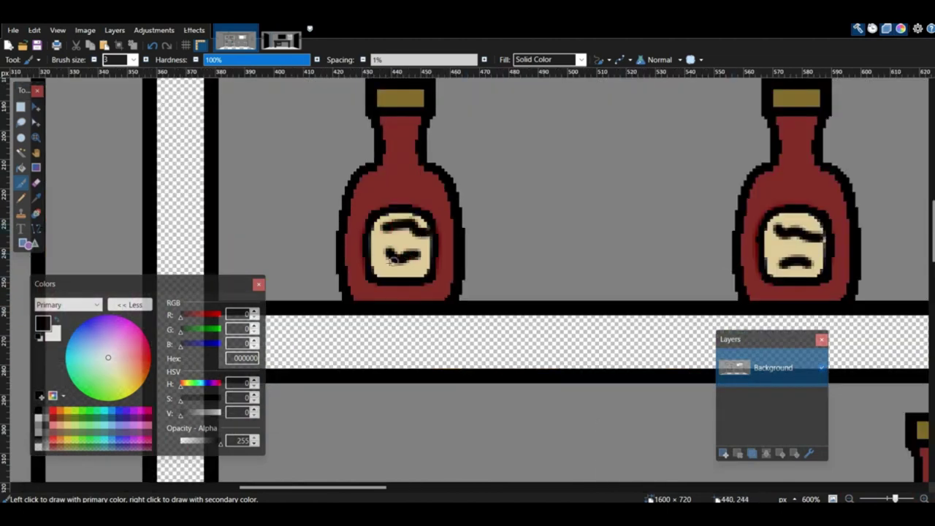
{"action": "left_click_drag", "start_coordinate": [394, 261], "coordinate": [383, 268]}
Step: Sample the wall frame's grey 5B5B5B from the finished office image as the primary colour
{"action": "left_click", "coordinate": [849, 499]}
{"action": "double_click", "coordinate": [849, 499]}
{"action": "double_click", "coordinate": [849, 499]}
{"action": "mouse_move", "coordinate": [403, 299]}
{"action": "middle_mouse_down"}
{"action": "mouse_move", "coordinate": [326, 186]}
{"action": "mouse_move", "coordinate": [147, 213]}
{"action": "middle_mouse_up"}
{"action": "left_click", "coordinate": [849, 499]}
{"action": "left_click", "coordinate": [281, 40]}
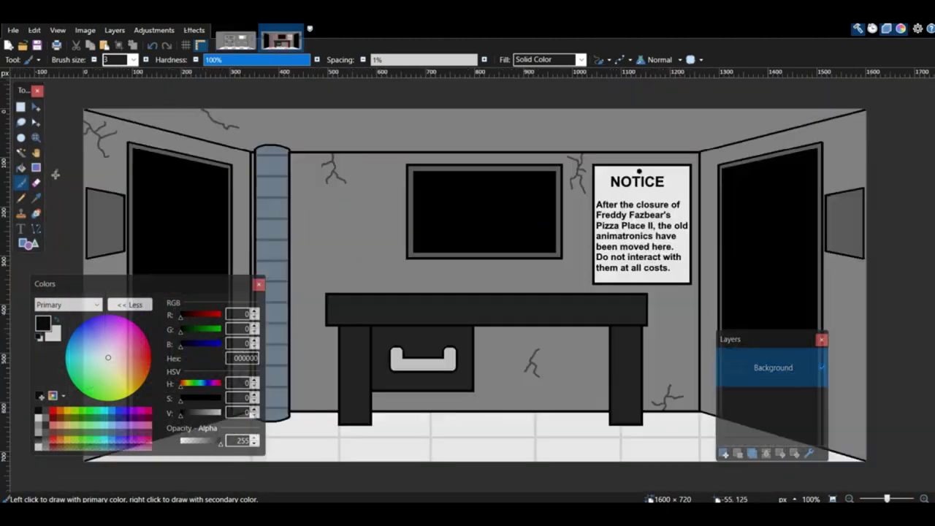
{"action": "left_click", "coordinate": [35, 198]}
{"action": "left_click", "coordinate": [410, 168]}
Step: Return to the shelf room image and select the wall frame's border area with the Magic Wand
{"action": "left_click", "coordinate": [236, 40]}
{"action": "left_click", "coordinate": [20, 153]}
{"action": "left_click", "coordinate": [509, 110]}
{"action": "middle_click_drag", "start_coordinate": [613, 108], "coordinate": [520, 226]}
{"action": "left_click", "coordinate": [925, 499]}
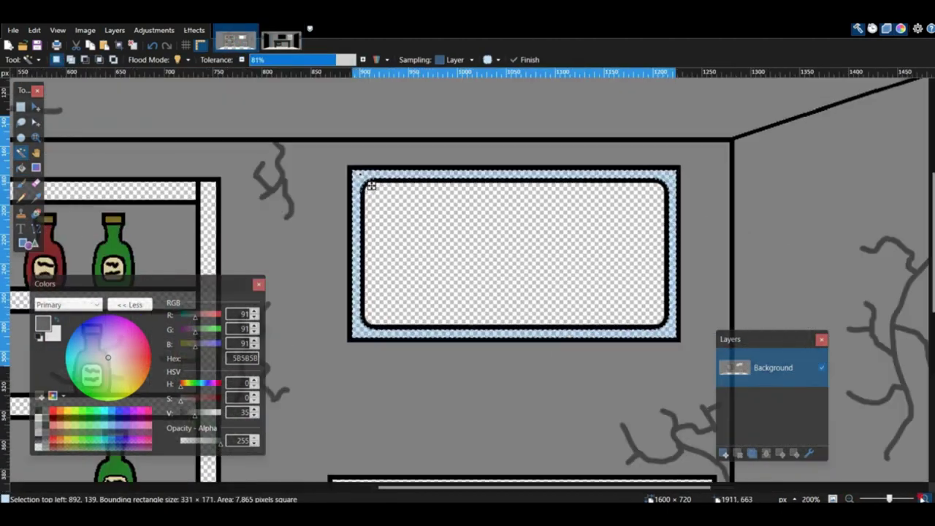
Step: Paint the selected frame border grey 5B5B5B with a size 100 brush and clear the selection
{"action": "scroll", "coordinate": [371, 186], "scroll_direction": "up", "scroll_amount": 2, "text": "ctrl"}
{"action": "key", "text": "b"}
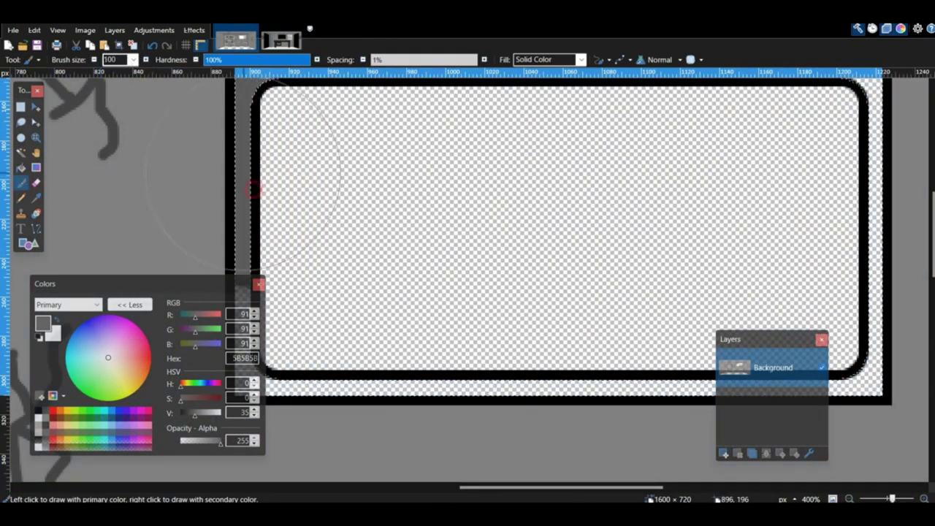
{"action": "scroll", "coordinate": [254, 190], "scroll_direction": "up", "scroll_amount": 2}
{"action": "left_click_drag", "start_coordinate": [254, 189], "coordinate": [874, 382]}
{"action": "scroll", "coordinate": [869, 366], "scroll_direction": "down", "scroll_amount": 6}
{"action": "mouse_move", "coordinate": [862, 175]}
{"action": "left_mouse_down"}
{"action": "mouse_move", "coordinate": [539, 189]}
{"action": "mouse_move", "coordinate": [271, 175]}
{"action": "left_mouse_up"}
{"action": "scroll", "coordinate": [292, 205], "scroll_direction": "up", "scroll_amount": 5}
{"action": "scroll", "coordinate": [497, 278], "scroll_direction": "down", "scroll_amount": 3, "text": "ctrl"}
{"action": "mouse_move", "coordinate": [715, 243]}
{"action": "middle_mouse_down"}
{"action": "mouse_move", "coordinate": [582, 188]}
{"action": "mouse_move", "coordinate": [756, 190]}
{"action": "middle_mouse_up"}
{"action": "key", "text": "ctrl+d"}
Step: Select the inside of the wall frame with the Magic Wand, paint it black, and clear the selection
{"action": "left_click", "coordinate": [21, 153]}
{"action": "left_click", "coordinate": [538, 233]}
{"action": "left_click", "coordinate": [39, 411]}
{"action": "key", "text": "b"}
{"action": "left_click", "coordinate": [611, 270]}
{"action": "mouse_move", "coordinate": [539, 172]}
{"action": "left_mouse_down"}
{"action": "mouse_move", "coordinate": [636, 214]}
{"action": "mouse_move", "coordinate": [661, 252]}
{"action": "left_mouse_up"}
{"action": "key", "text": "ctrl+d"}
{"action": "scroll", "coordinate": [438, 292], "scroll_direction": "down", "scroll_amount": 1, "text": "ctrl"}
Step: Sample the desk's dark grey 232323 from the office image, and merge the newly added layer into the room's background
{"action": "key", "text": "ctrl+shift+n"}
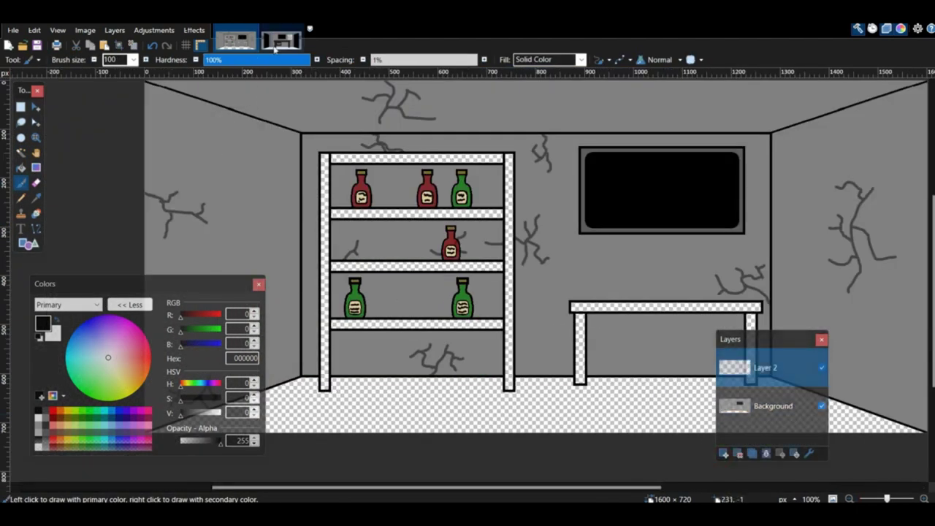
{"action": "left_click", "coordinate": [277, 42]}
{"action": "key", "text": "k"}
{"action": "left_click", "coordinate": [366, 310]}
{"action": "left_click", "coordinate": [235, 40]}
{"action": "left_click", "coordinate": [21, 152]}
{"action": "left_click", "coordinate": [207, 126]}
{"action": "key", "text": "ctrl+d"}
{"action": "left_click", "coordinate": [766, 453]}
Step: Select the shelf and table parts with the Magic Wand and paint them dark grey 232323
{"action": "left_click", "coordinate": [508, 268]}
{"action": "left_click", "coordinate": [581, 324]}
{"action": "left_click", "coordinate": [643, 308]}
{"action": "left_click", "coordinate": [753, 320]}
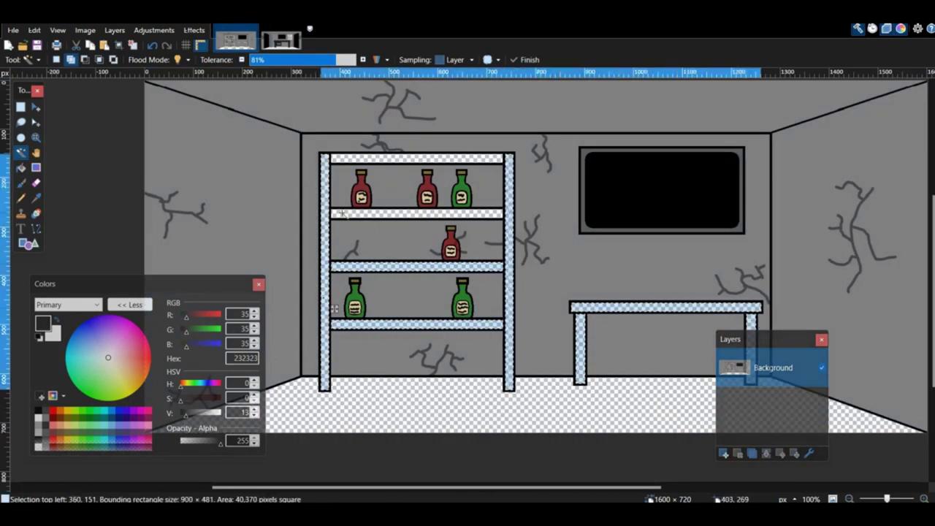
{"action": "key", "text": "b"}
{"action": "left_click_drag", "start_coordinate": [326, 387], "coordinate": [333, 256]}
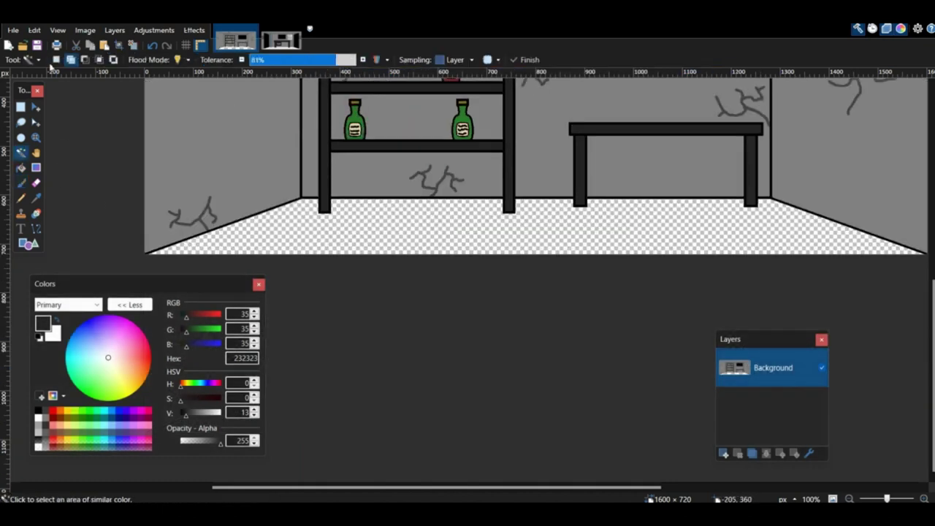
Step: Select the floor, sample the office floor colour E8E8E8, and paint the floor with a size 250 brush
{"action": "left_click", "coordinate": [271, 228]}
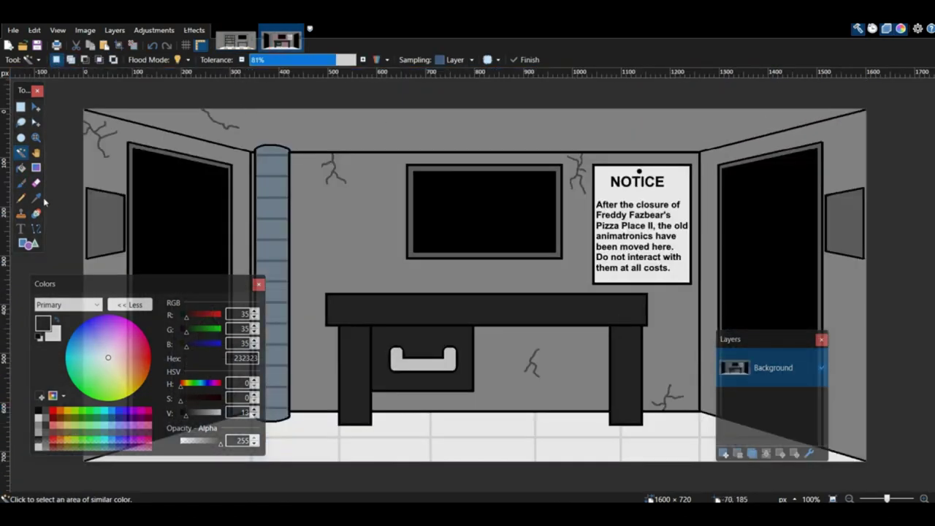
{"action": "left_click", "coordinate": [36, 197]}
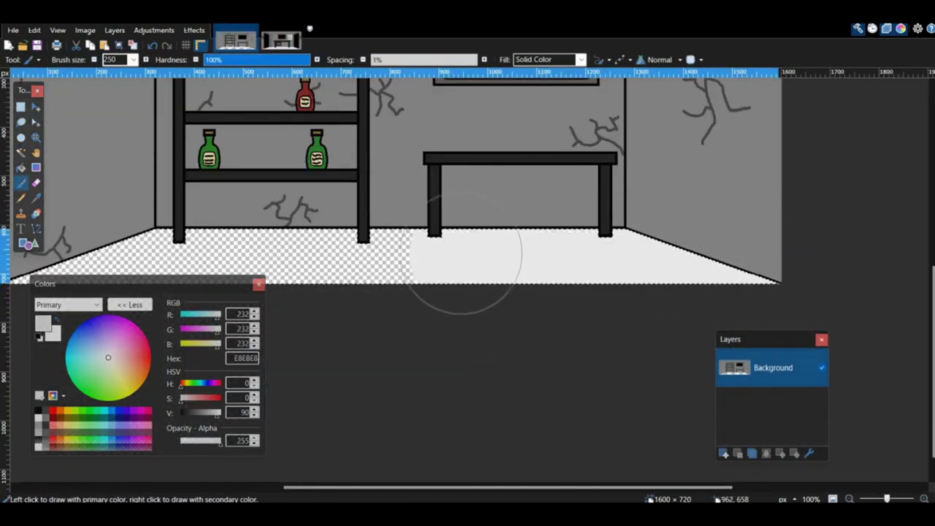
{"action": "left_click_drag", "start_coordinate": [462, 256], "coordinate": [44, 259]}
Step: Draw the slanted corner tile lines and one horizontal tile line across the floor in grey CECECE, size 5
{"action": "scroll", "coordinate": [622, 278], "scroll_direction": "up", "scroll_amount": 2}
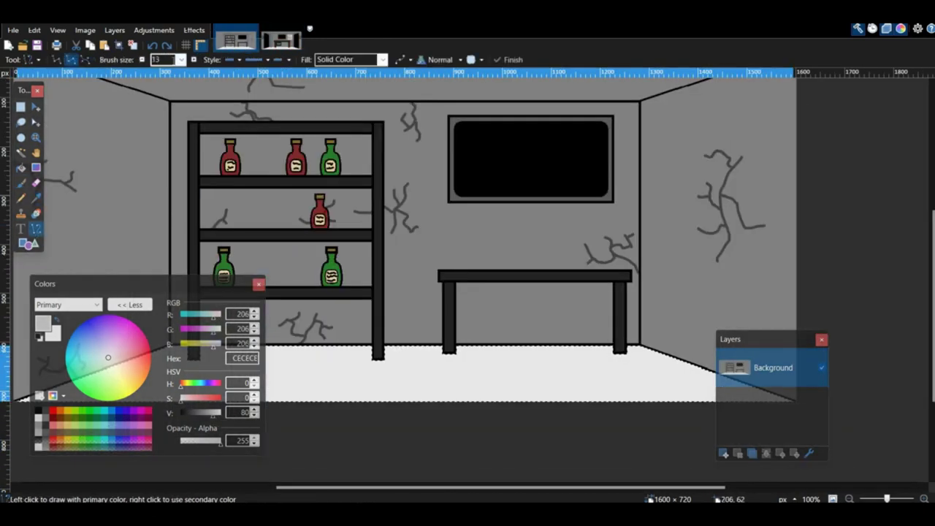
{"action": "scroll", "coordinate": [315, 268], "scroll_direction": "down", "scroll_amount": 3}
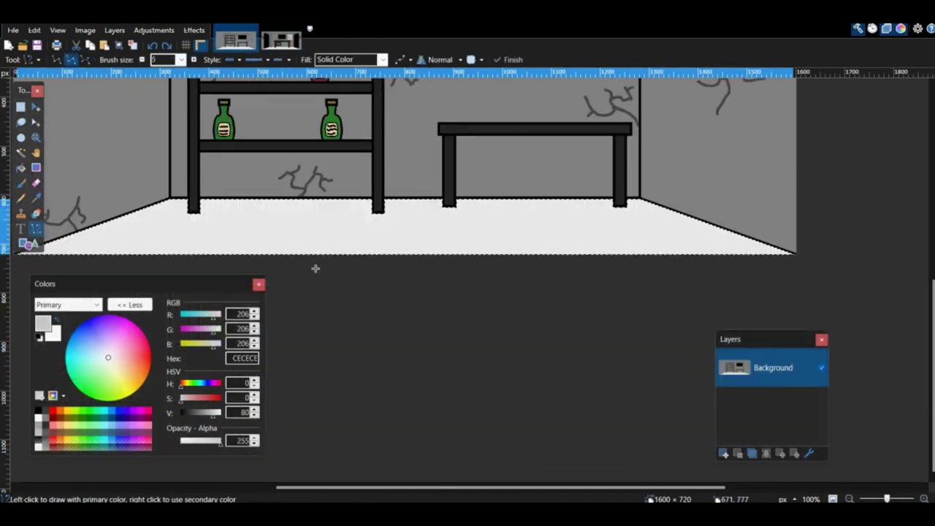
{"action": "left_click_drag", "start_coordinate": [159, 288], "coordinate": [416, 365]}
{"action": "left_click_drag", "start_coordinate": [196, 322], "coordinate": [185, 322]}
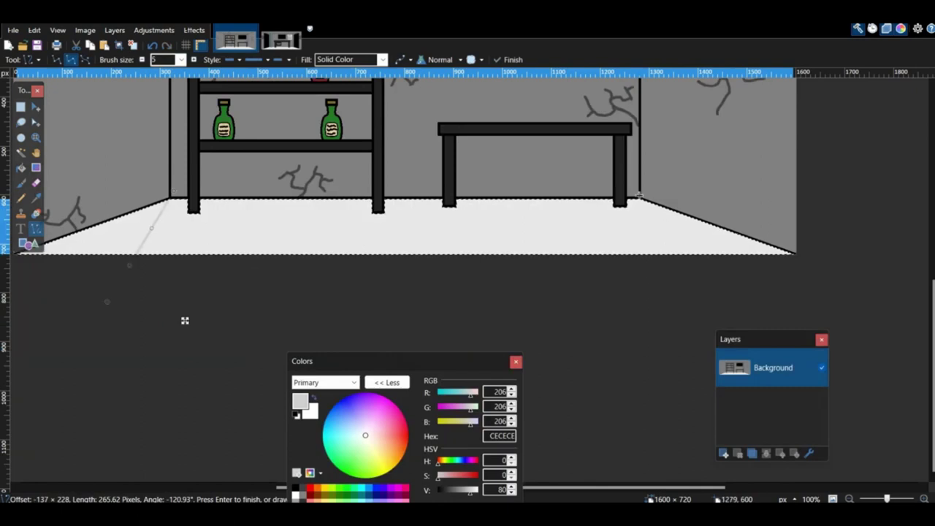
{"action": "middle_click_drag", "start_coordinate": [708, 292], "coordinate": [810, 334]}
{"action": "left_click", "coordinate": [27, 244]}
{"action": "left_click_drag", "start_coordinate": [82, 263], "coordinate": [934, 419]}
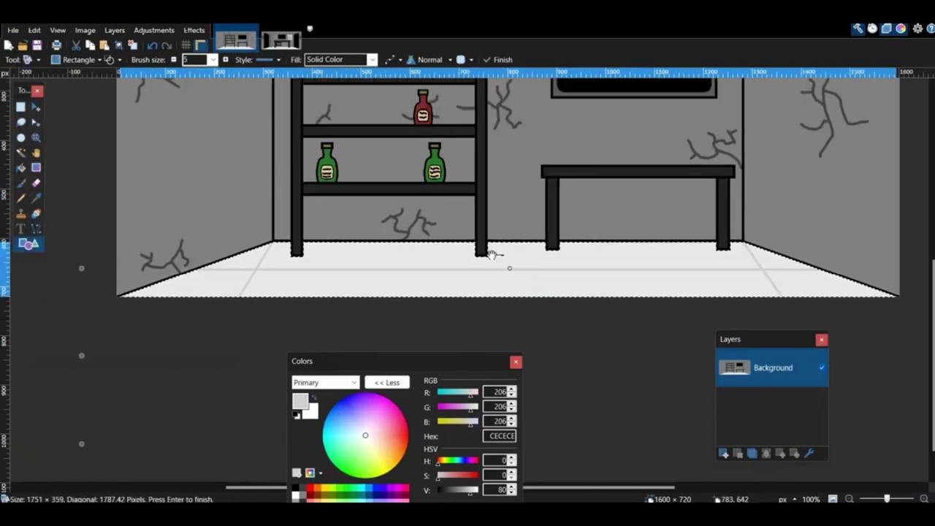
{"action": "middle_click_drag", "start_coordinate": [492, 255], "coordinate": [405, 267]}
Step: Draw the remaining vertical and slightly slanted tile lines across the floor and clear the selection
{"action": "left_click_drag", "start_coordinate": [257, 234], "coordinate": [573, 419]}
{"action": "key", "text": "o"}
{"action": "left_click_drag", "start_coordinate": [264, 243], "coordinate": [264, 341]}
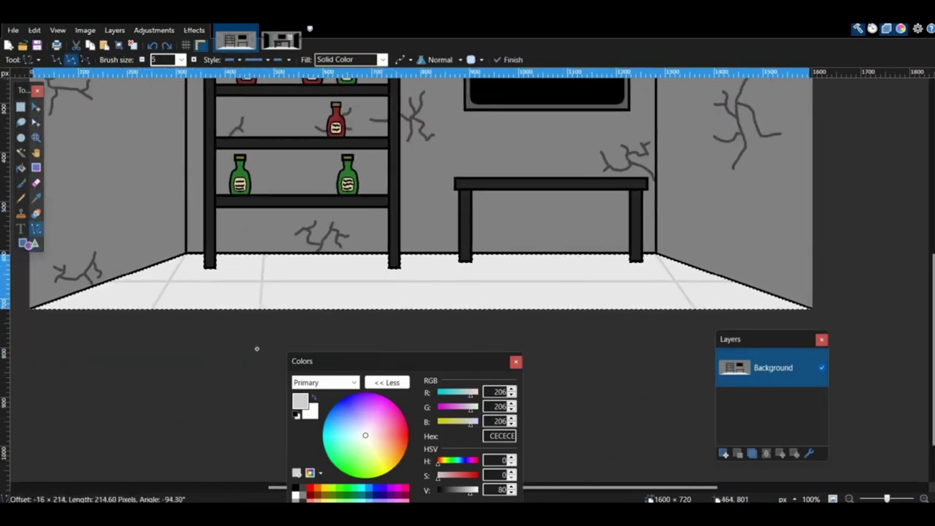
{"action": "key", "text": "o"}
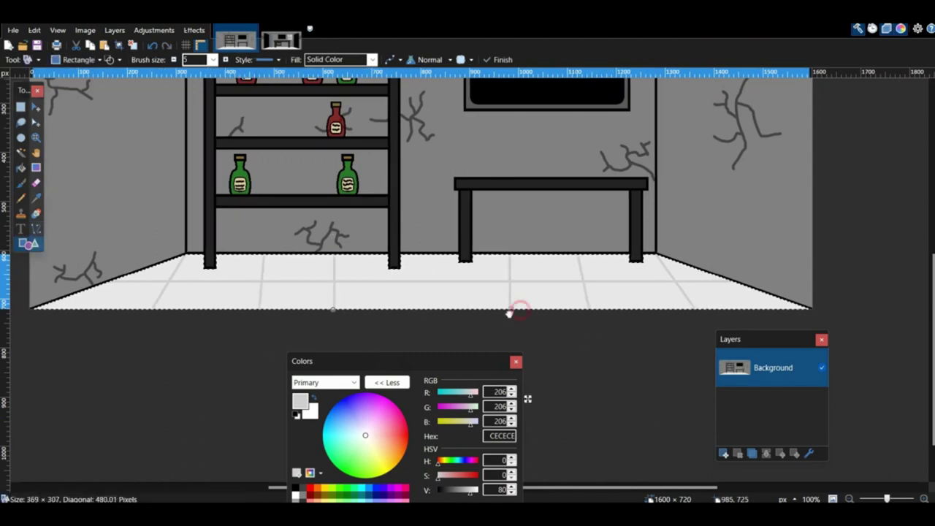
{"action": "left_click", "coordinate": [35, 228]}
{"action": "left_click_drag", "start_coordinate": [423, 306], "coordinate": [424, 260]}
{"action": "scroll", "coordinate": [438, 231], "scroll_direction": "up", "scroll_amount": 3}
{"action": "key", "text": "ctrl+d"}
{"action": "scroll", "coordinate": [565, 238], "scroll_direction": "down", "scroll_amount": 1}
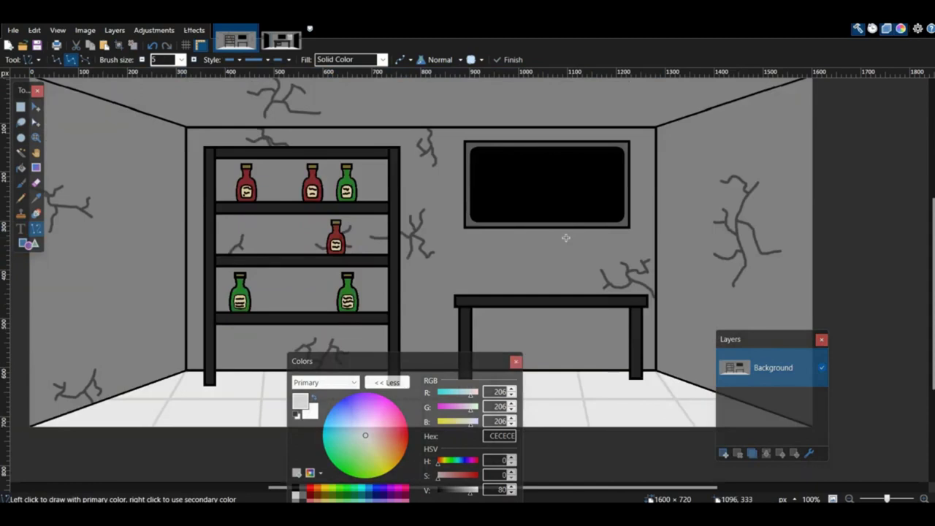
Step: Add a new layer and cover the whole room with black at opacity 128 using the brush
{"action": "left_click", "coordinate": [724, 453]}
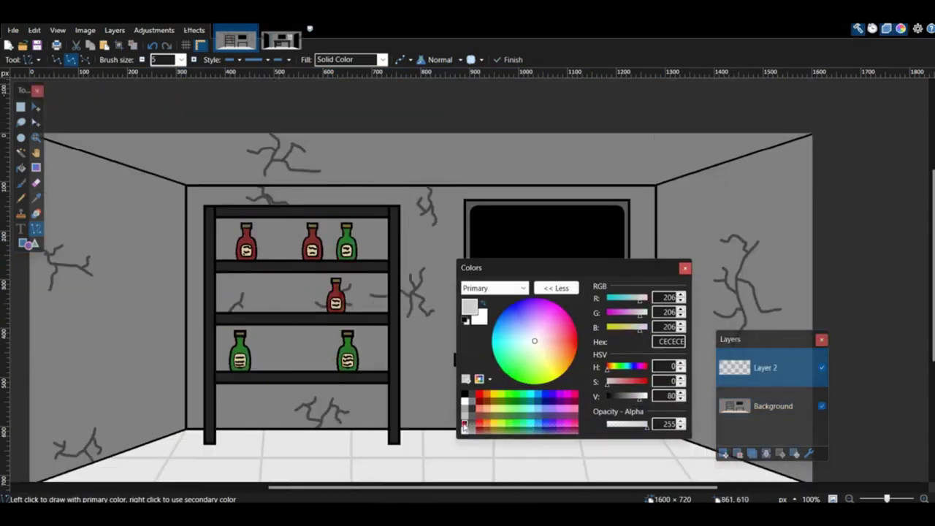
{"action": "key", "text": "b"}
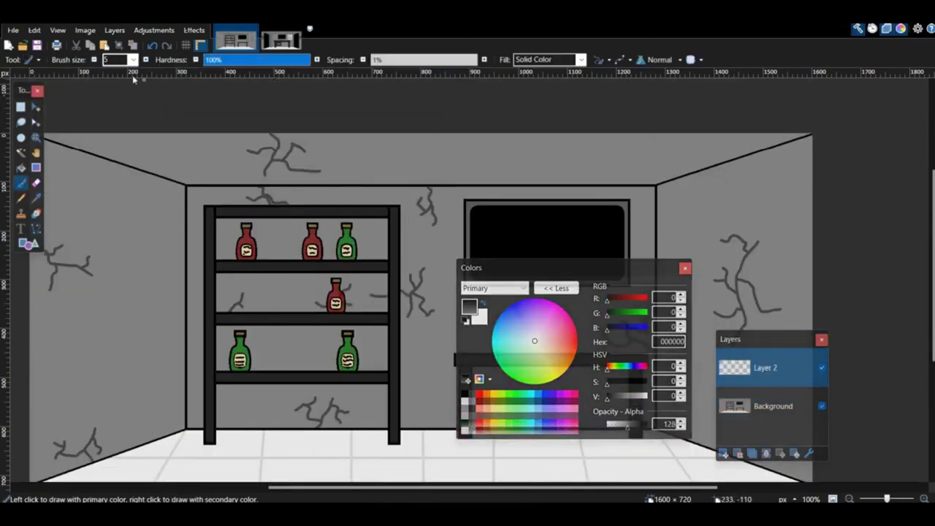
{"action": "mouse_move", "coordinate": [292, 219]}
{"action": "left_mouse_down"}
{"action": "mouse_move", "coordinate": [387, 303]}
{"action": "mouse_move", "coordinate": [104, 163]}
{"action": "left_mouse_up"}
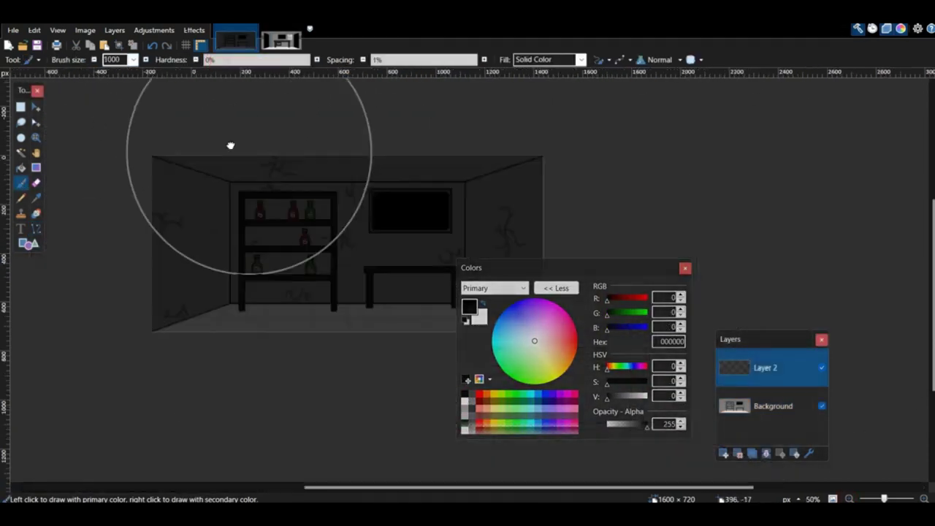
Step: Darken the room's edges on the new layer with a black brush, size 1000, hardness 0%, opacity 255
{"action": "left_click", "coordinate": [850, 499]}
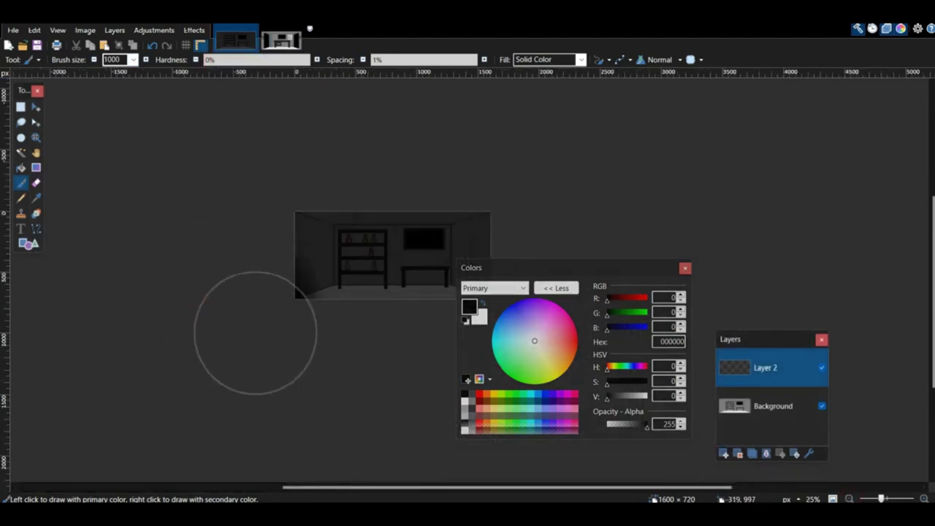
{"action": "scroll", "coordinate": [518, 224], "scroll_direction": "down", "scroll_amount": 2}
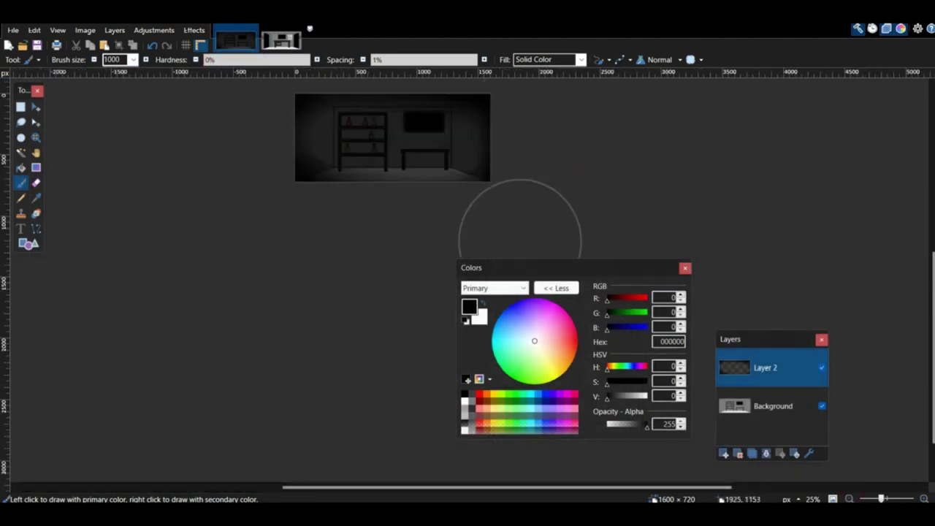
{"action": "scroll", "coordinate": [350, 225], "scroll_direction": "up", "scroll_amount": 1}
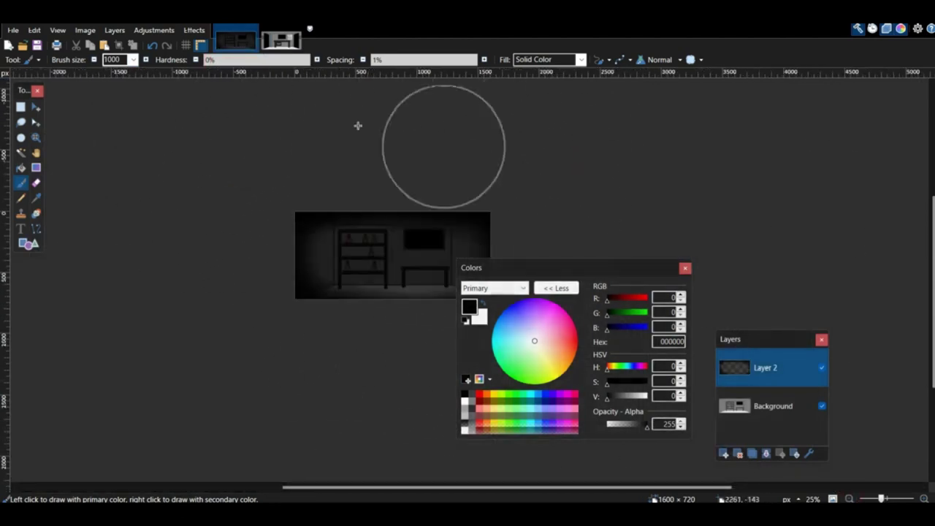
Step: Copy the entire shading layer and paste it into a new image
{"action": "key", "text": "ctrl+a"}
{"action": "key", "text": "ctrl+c"}
{"action": "key", "text": "ctrl+n"}
{"action": "key", "text": "Return"}
{"action": "key", "text": "ctrl+v"}
Step: Save the pasted shading image as a PNG named 1 in the project's Cams folder 5
{"action": "left_click", "coordinate": [13, 31]}
{"action": "left_click", "coordinate": [50, 122]}
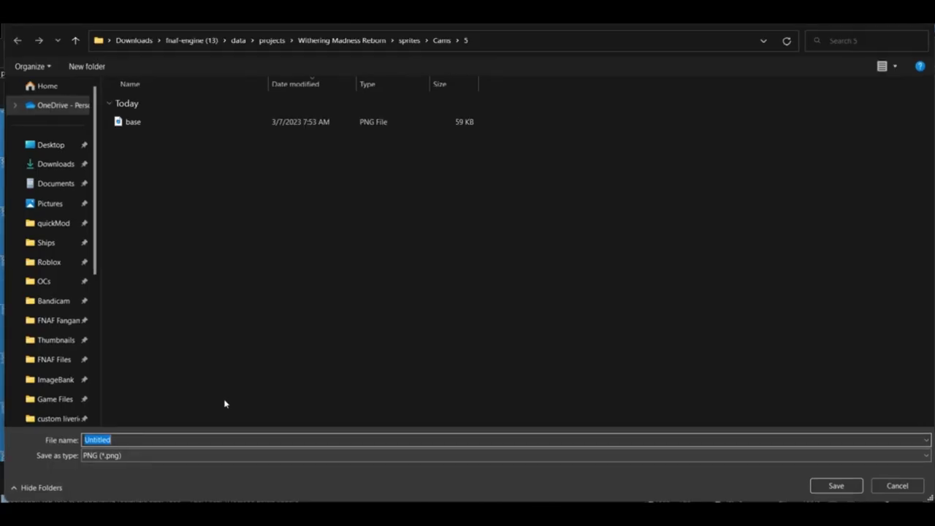
{"action": "type", "text": "1"}
{"action": "key", "text": "Return"}
{"action": "key", "text": "Return"}
Step: Save the layered shelf room image as a PNG named Final in the Cams folder 5
{"action": "left_click", "coordinate": [243, 44]}
{"action": "left_click", "coordinate": [14, 35]}
{"action": "left_click", "coordinate": [50, 122]}
{"action": "left_click", "coordinate": [99, 456]}
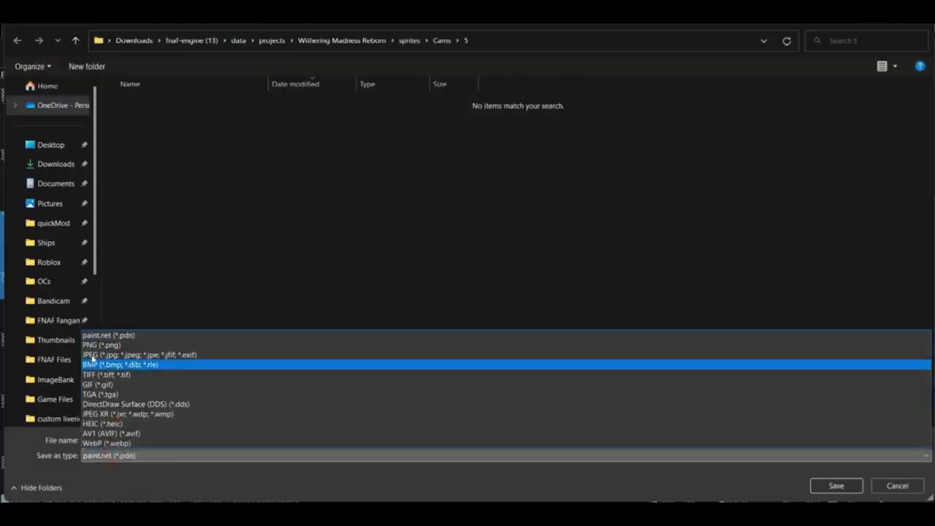
{"action": "left_click", "coordinate": [94, 345]}
{"action": "left_click", "coordinate": [219, 440]}
{"action": "type", "text": "Final"}
{"action": "key", "text": "Return"}
{"action": "left_click", "coordinate": [569, 359]}
{"action": "left_click", "coordinate": [467, 281]}
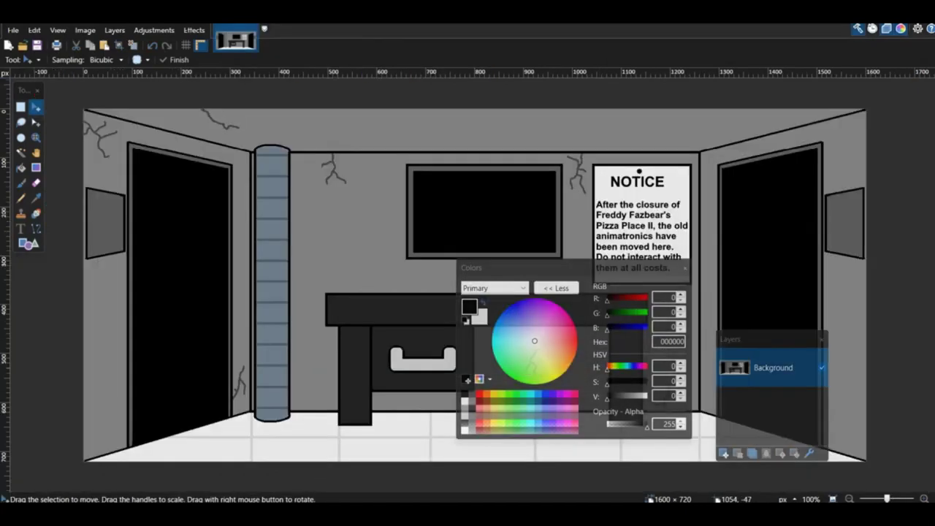
Step: Create a new image and open the base PNG from the Withering Madness project's sprites, Cams, Camera 7 folder
{"action": "key", "text": "ctrl+n"}
{"action": "key", "text": "Return"}
{"action": "left_click", "coordinate": [24, 46]}
{"action": "left_click", "coordinate": [273, 44]}
{"action": "double_click", "coordinate": [201, 421]}
{"action": "double_click", "coordinate": [148, 188]}
{"action": "double_click", "coordinate": [292, 130]}
{"action": "double_click", "coordinate": [397, 164]}
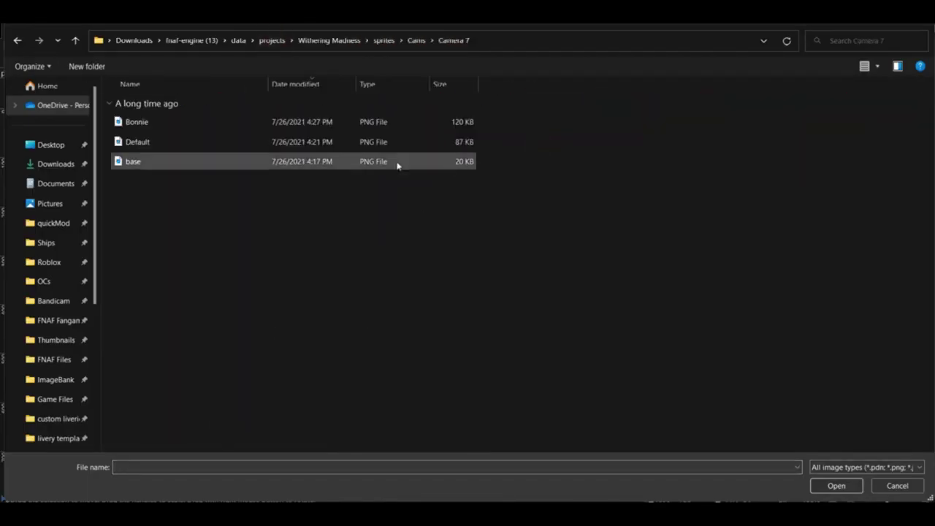
{"action": "double_click", "coordinate": [395, 159]}
Step: Set the Background layer's opacity to 120 in the Camera 7 base image
{"action": "right_click", "coordinate": [292, 41]}
{"action": "left_click", "coordinate": [317, 133]}
{"action": "left_click", "coordinate": [809, 453]}
{"action": "left_click_drag", "start_coordinate": [501, 253], "coordinate": [443, 253]}
{"action": "left_click", "coordinate": [472, 316]}
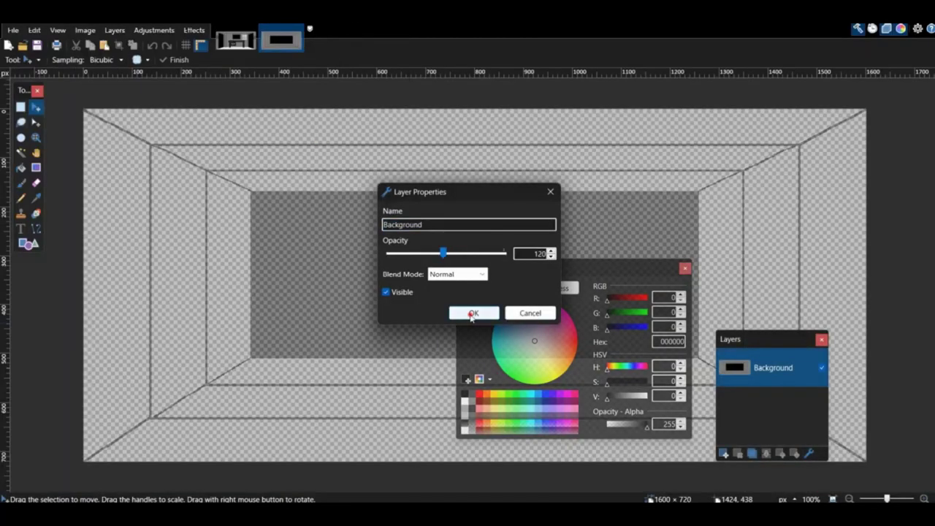
Step: Add a new layer and draw 5-pixel black lines for the floor edges and the back wall's lower, right and upper edges
{"action": "left_click", "coordinate": [472, 313]}
{"action": "key", "text": "ctrl+shift+n"}
{"action": "key", "text": "o"}
{"action": "double_click", "coordinate": [173, 60]}
{"action": "type", "text": "5"}
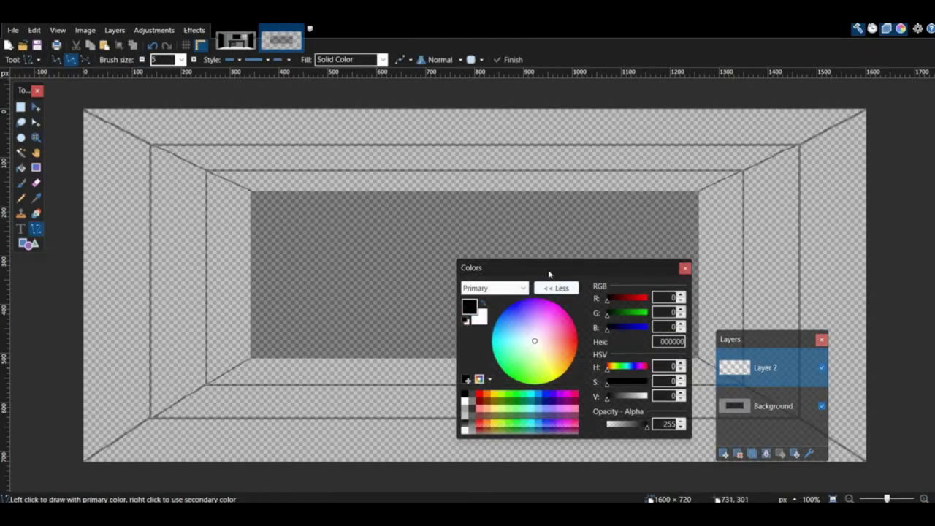
{"action": "left_click_drag", "start_coordinate": [550, 269], "coordinate": [55, 300]}
{"action": "left_click_drag", "start_coordinate": [615, 339], "coordinate": [594, 454]}
{"action": "scroll", "coordinate": [617, 432], "scroll_direction": "down", "scroll_amount": 1, "text": "ctrl"}
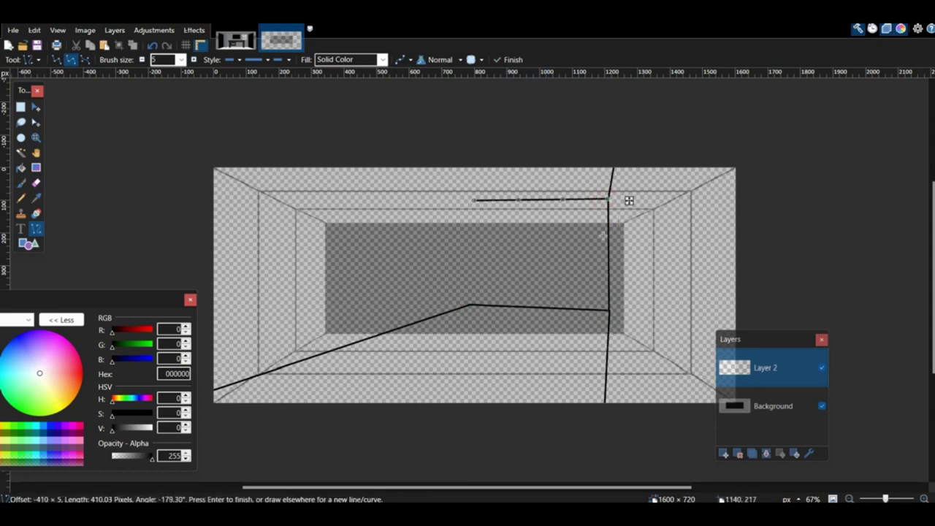
Step: Close the back wall outline with its left edge and draw the ceiling line running up from its upper-left corner
{"action": "scroll", "coordinate": [469, 250], "scroll_direction": "up", "scroll_amount": 3, "text": "ctrl"}
{"action": "left_click_drag", "start_coordinate": [467, 415], "coordinate": [479, 257]}
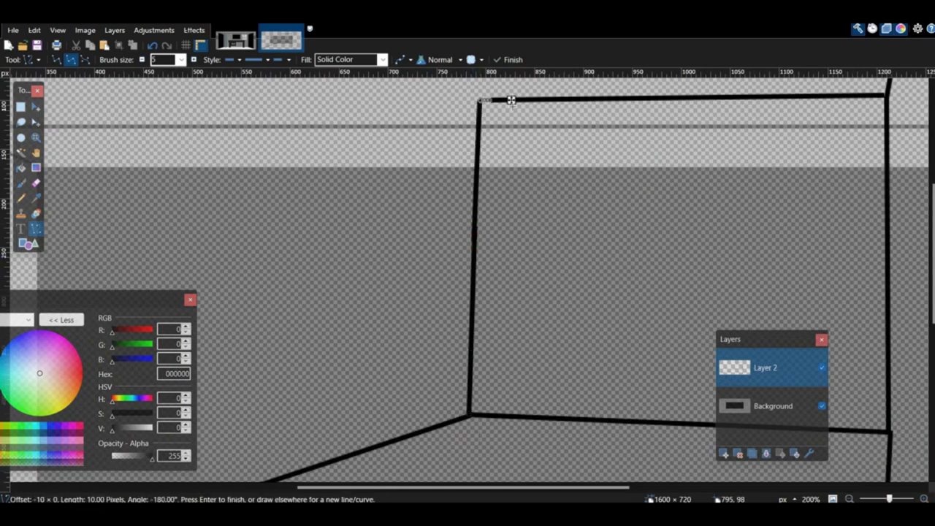
{"action": "scroll", "coordinate": [512, 100], "scroll_direction": "down", "scroll_amount": 2, "text": "ctrl"}
{"action": "key", "text": "Return"}
{"action": "scroll", "coordinate": [497, 154], "scroll_direction": "down", "scroll_amount": 3, "text": "ctrl"}
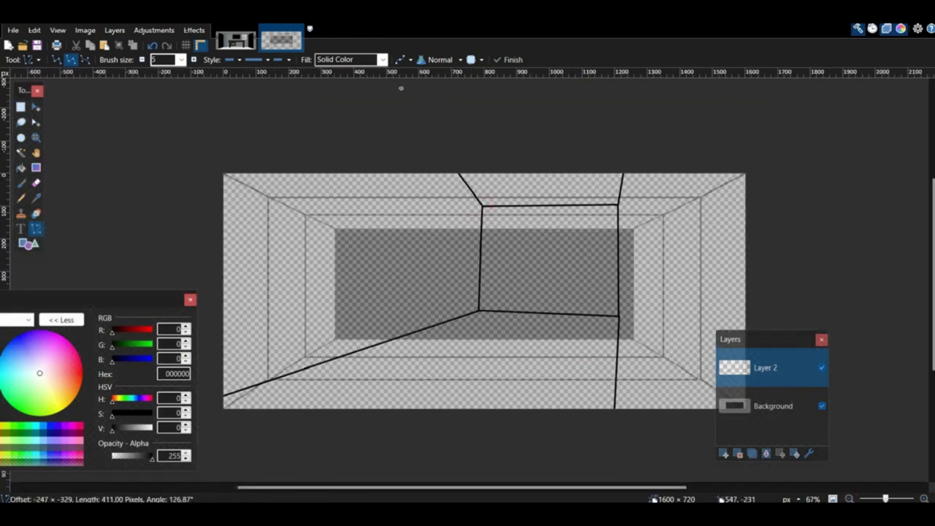
Step: Select the inside of the back wall outline, fill it with black and clear the selection
{"action": "left_click", "coordinate": [21, 152]}
{"action": "left_click", "coordinate": [549, 284]}
{"action": "left_click_drag", "start_coordinate": [139, 300], "coordinate": [204, 286]}
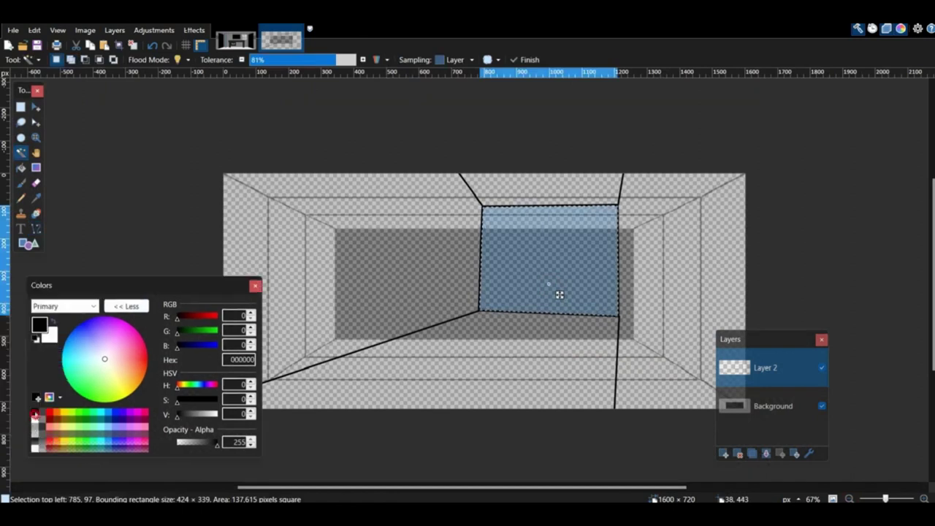
{"action": "left_click", "coordinate": [20, 168]}
{"action": "left_click", "coordinate": [541, 270]}
{"action": "key", "text": "ctrl+d"}
Step: Try to fill the walls, floor and ceiling on Layer 2 with the grey sampled from the Background layer
{"action": "left_click", "coordinate": [744, 414]}
{"action": "left_click", "coordinate": [36, 198]}
{"action": "left_click", "coordinate": [283, 217]}
{"action": "left_click", "coordinate": [760, 370]}
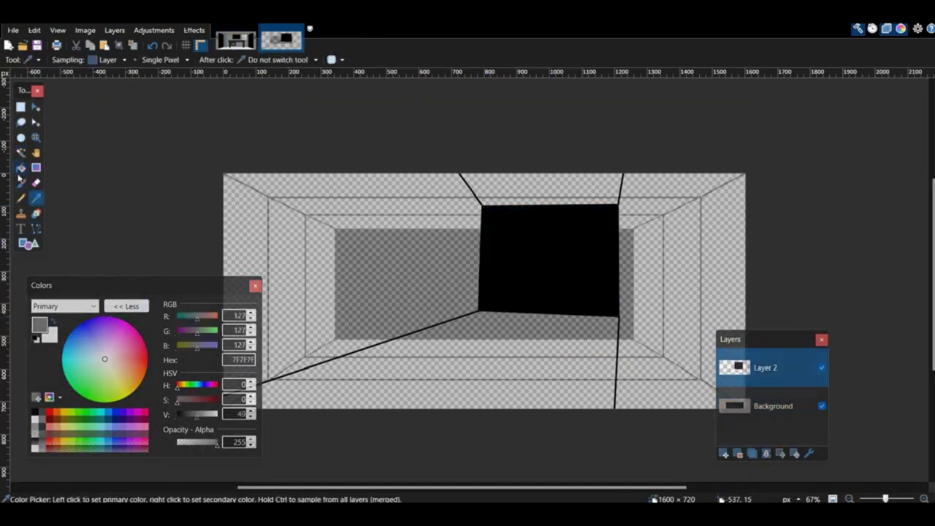
{"action": "left_click", "coordinate": [20, 168]}
{"action": "left_click", "coordinate": [380, 263]}
{"action": "left_click", "coordinate": [541, 358]}
{"action": "left_click", "coordinate": [673, 254]}
{"action": "left_click", "coordinate": [584, 185]}
{"action": "key", "text": "ctrl+z"}
{"action": "key", "text": "ctrl+z"}
{"action": "key", "text": "ctrl+z"}
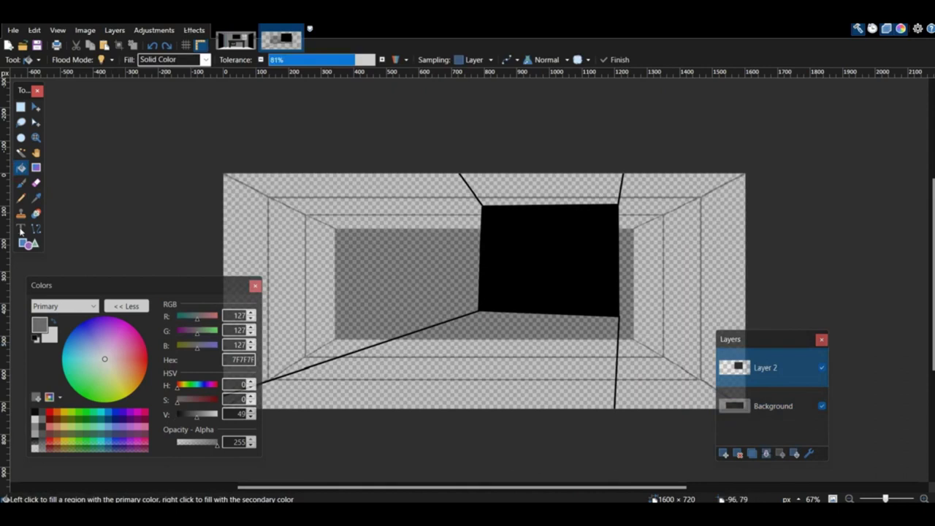
{"action": "key", "text": "s"}
{"action": "left_click", "coordinate": [340, 231]}
{"action": "left_click", "coordinate": [545, 192]}
{"action": "left_click", "coordinate": [661, 271]}
{"action": "left_click", "coordinate": [518, 361]}
{"action": "key", "text": "ctrl+d"}
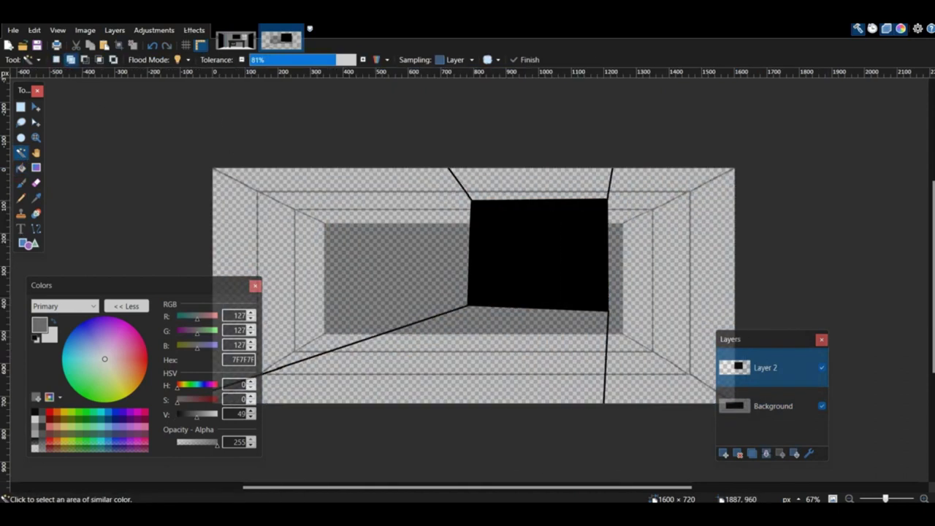
Step: Erase the floor's right edge line and redraw it in black, slanting outward from the back wall's lower-right corner
{"action": "scroll", "coordinate": [468, 275], "scroll_direction": "up", "scroll_amount": 1, "text": "ctrl"}
{"action": "left_click", "coordinate": [33, 186]}
{"action": "left_click", "coordinate": [34, 184]}
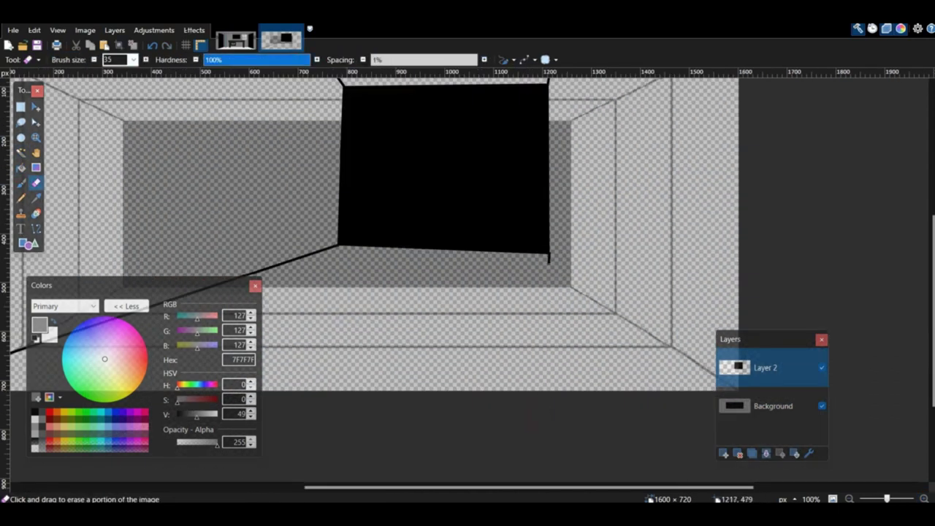
{"action": "scroll", "coordinate": [561, 234], "scroll_direction": "up", "scroll_amount": 3}
{"action": "left_click", "coordinate": [36, 229]}
{"action": "left_click", "coordinate": [35, 412]}
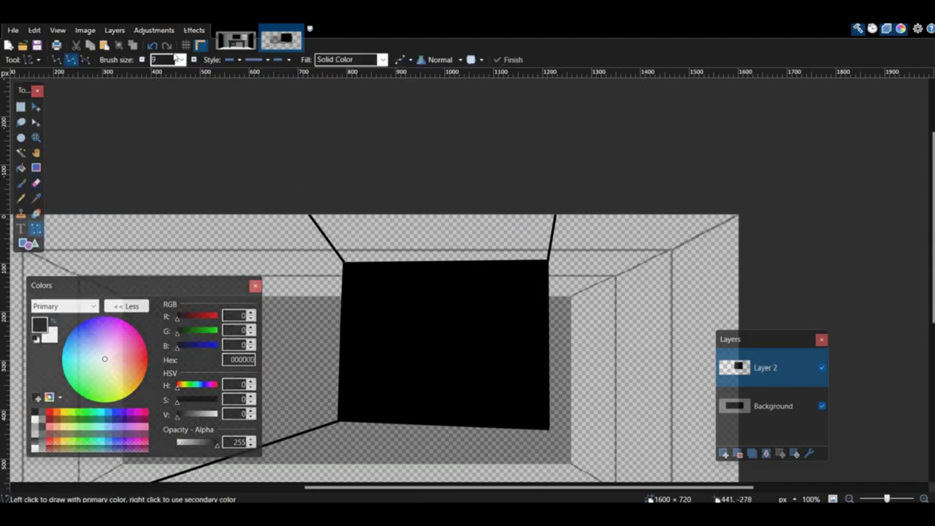
{"action": "scroll", "coordinate": [548, 251], "scroll_direction": "down", "scroll_amount": 3}
{"action": "left_click_drag", "start_coordinate": [547, 250], "coordinate": [583, 449]}
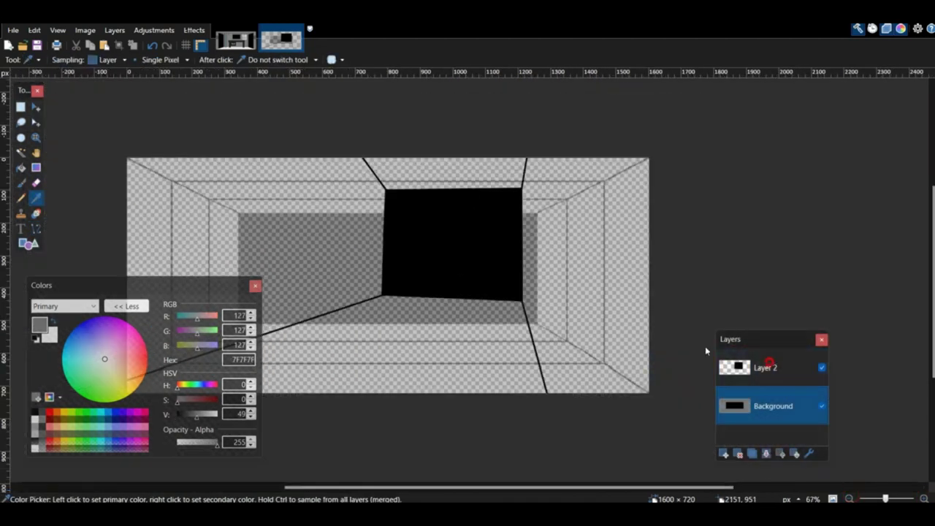
Step: Select the walls, ceiling and floor regions on Layer 2 and paint them with grey 7F7F7F
{"action": "left_click", "coordinate": [399, 155]}
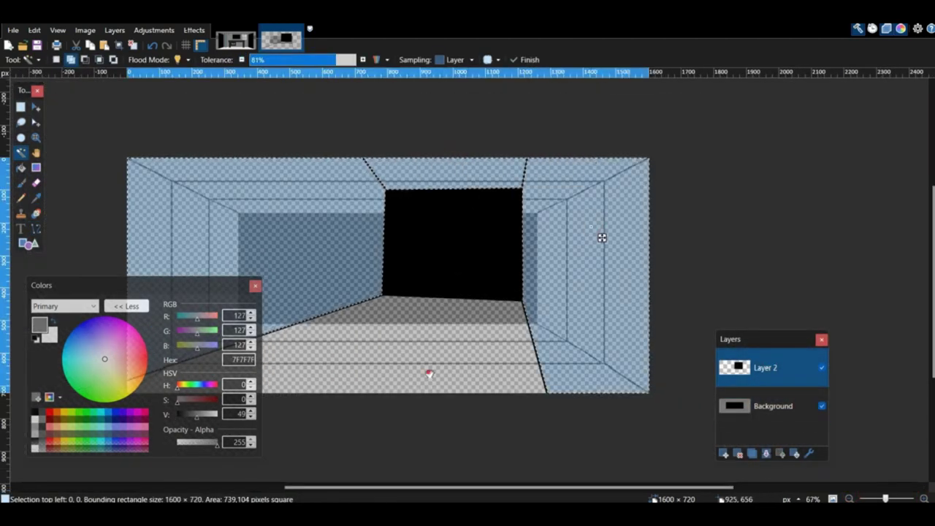
{"action": "left_click", "coordinate": [21, 182]}
{"action": "mouse_move", "coordinate": [198, 150]}
{"action": "left_mouse_down"}
{"action": "mouse_move", "coordinate": [370, 380]}
{"action": "mouse_move", "coordinate": [562, 162]}
{"action": "left_mouse_up"}
Step: Switch to black and draw 5-pixel section lines down the left wall and across the floor near the back wall
{"action": "left_click", "coordinate": [35, 413]}
{"action": "double_click", "coordinate": [118, 60]}
{"action": "type", "text": "45"}
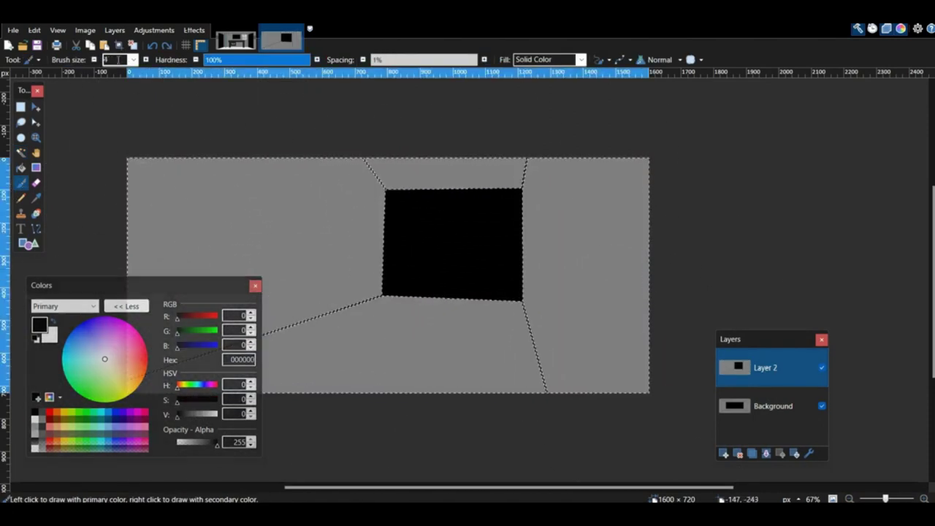
{"action": "key", "text": "Return"}
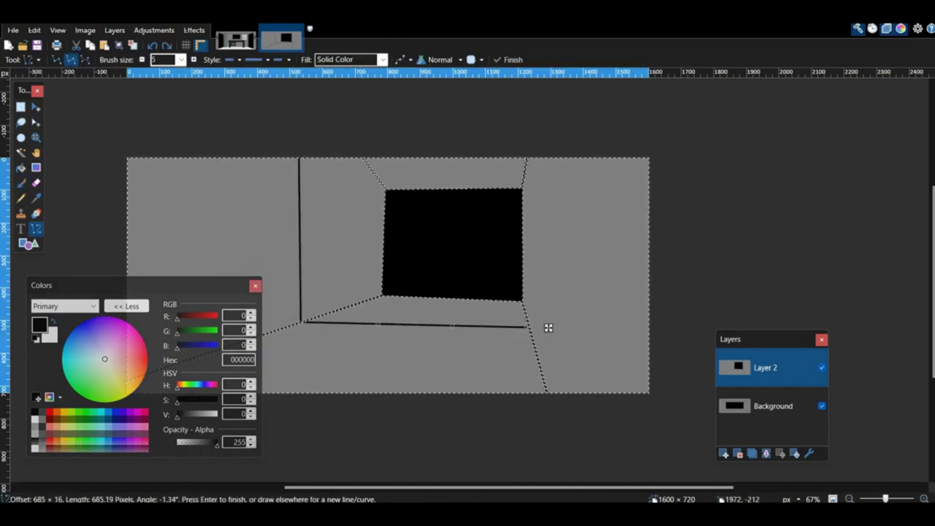
Step: Draw a second, nearer section line down the left wall and across the floor to the right wall's base
{"action": "left_click_drag", "start_coordinate": [223, 99], "coordinate": [219, 224]}
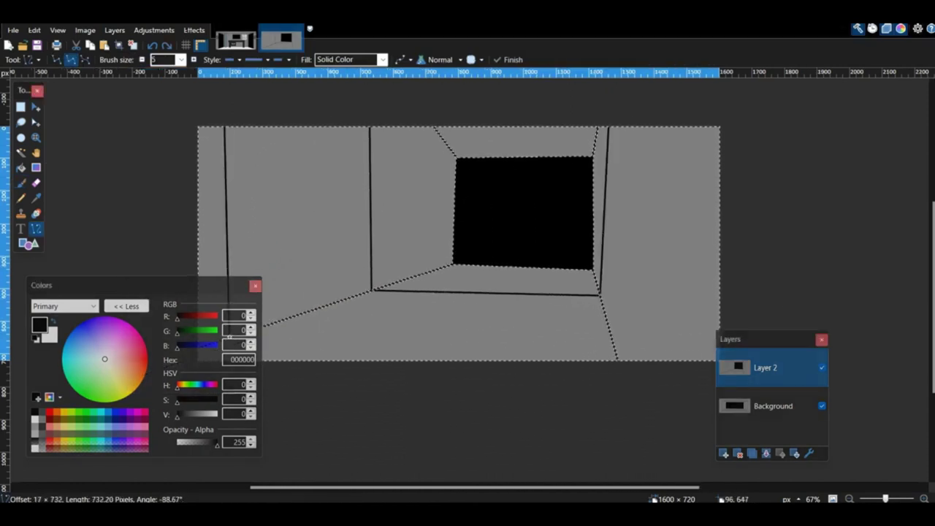
{"action": "left_click_drag", "start_coordinate": [219, 286], "coordinate": [97, 381]}
{"action": "middle_click_drag", "start_coordinate": [275, 340], "coordinate": [341, 311]}
{"action": "scroll", "coordinate": [348, 295], "scroll_direction": "up", "scroll_amount": 2, "text": "ctrl"}
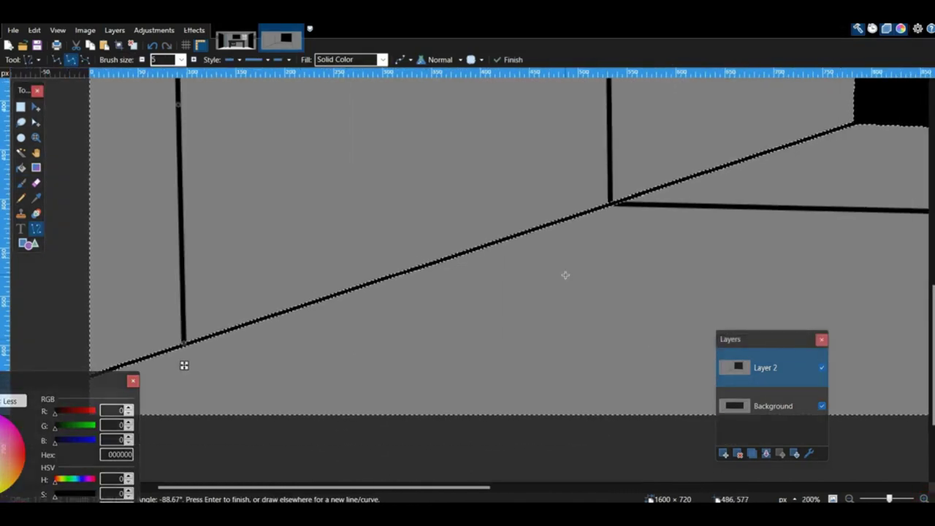
{"action": "left_click_drag", "start_coordinate": [183, 341], "coordinate": [599, 399]}
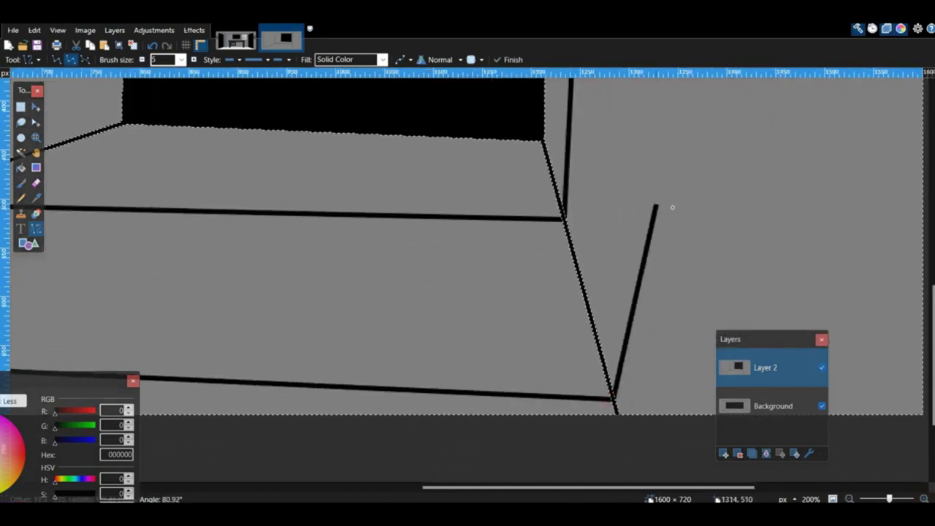
Step: Extend the nearer section line up the right wall, add an outermost line on that wall and clear the selection
{"action": "scroll", "coordinate": [672, 208], "scroll_direction": "down", "scroll_amount": 5, "text": "ctrl"}
{"action": "left_click_drag", "start_coordinate": [554, 492], "coordinate": [563, 496]}
{"action": "scroll", "coordinate": [574, 467], "scroll_direction": "down", "scroll_amount": 2}
{"action": "left_click_drag", "start_coordinate": [599, 402], "coordinate": [583, 402]}
{"action": "key", "text": "Return"}
{"action": "scroll", "coordinate": [528, 374], "scroll_direction": "up", "scroll_amount": 2}
{"action": "key", "text": "ctrl+d"}
Step: Delete the Background layer holding the old Camera 7 image
{"action": "middle_click_drag", "start_coordinate": [415, 344], "coordinate": [497, 295]}
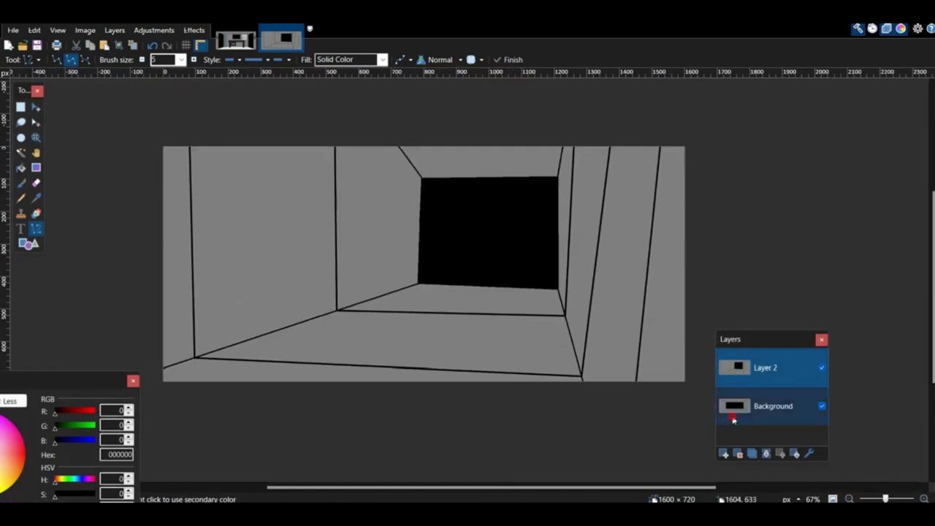
{"action": "left_click", "coordinate": [733, 420]}
{"action": "left_click", "coordinate": [738, 453]}
Step: Save the image as a PNG named base in a new folder named 6 inside the project's Cams folder
{"action": "left_click", "coordinate": [13, 31]}
{"action": "left_click", "coordinate": [38, 123]}
{"action": "scroll", "coordinate": [69, 326], "scroll_direction": "down", "scroll_amount": 5}
{"action": "left_click", "coordinate": [55, 282]}
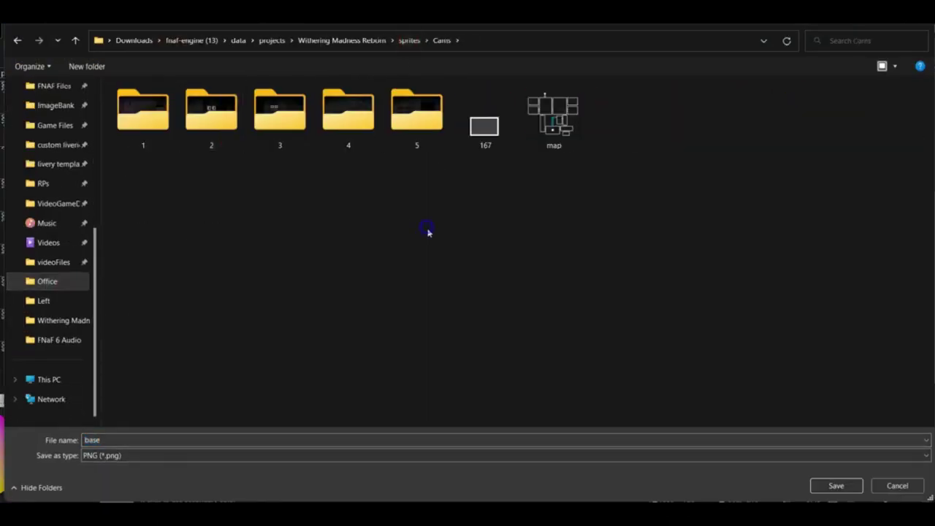
{"action": "right_click", "coordinate": [428, 229]}
{"action": "left_click", "coordinate": [577, 175]}
{"action": "type", "text": "6"}
{"action": "key", "text": "Return"}
{"action": "key", "text": "Return"}
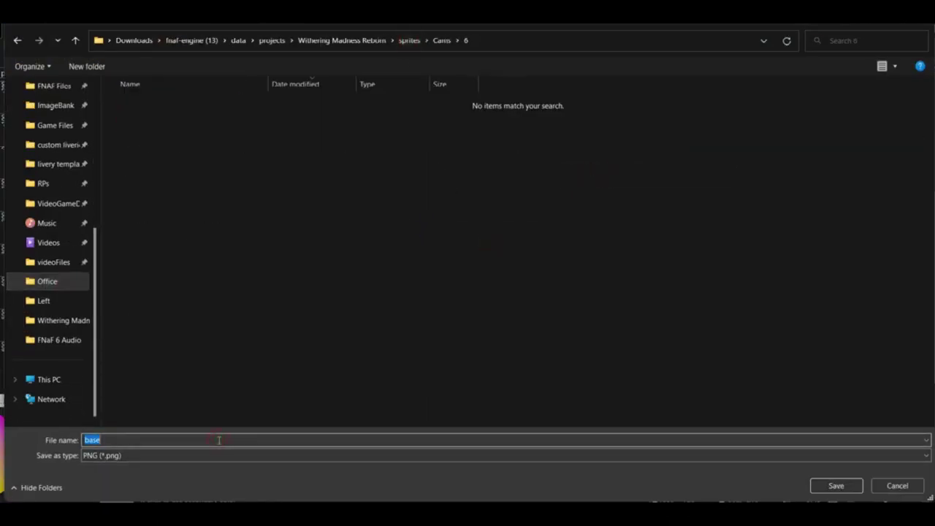
{"action": "key", "text": "Return"}
{"action": "key", "text": "Return"}
Step: Add a new layer and darken the whole room with a large brush in black at opacity 128
{"action": "left_click", "coordinate": [724, 453]}
{"action": "left_click_drag", "start_coordinate": [66, 382], "coordinate": [179, 294]}
{"action": "left_click", "coordinate": [22, 451]}
{"action": "left_click", "coordinate": [21, 183]}
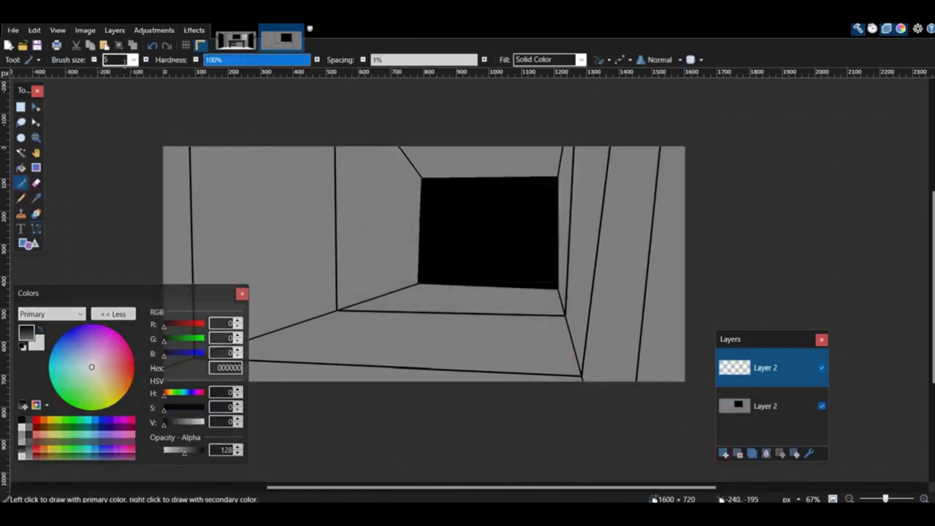
{"action": "scroll", "coordinate": [124, 60], "scroll_direction": "down", "scroll_amount": 13}
{"action": "mouse_move", "coordinate": [208, 157]}
{"action": "left_mouse_down"}
{"action": "mouse_move", "coordinate": [415, 374]}
{"action": "mouse_move", "coordinate": [799, 144]}
{"action": "mouse_move", "coordinate": [317, 347]}
{"action": "mouse_move", "coordinate": [643, 337]}
{"action": "left_mouse_up"}
Step: Shade the room's outer edges with a soft opaque black brush at size 1000 and 0% hardness, and select the whole layer
{"action": "left_click", "coordinate": [850, 499]}
{"action": "left_click", "coordinate": [850, 499]}
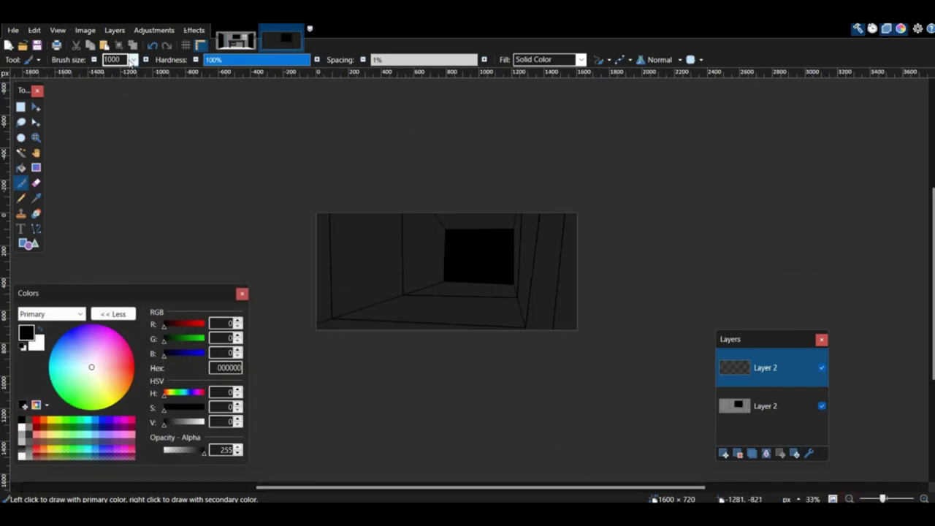
{"action": "left_click_drag", "start_coordinate": [509, 399], "coordinate": [578, 159]}
{"action": "key", "text": "ctrl+z"}
{"action": "mouse_move", "coordinate": [587, 161]}
{"action": "left_mouse_down"}
{"action": "mouse_move", "coordinate": [597, 165]}
{"action": "mouse_move", "coordinate": [438, 420]}
{"action": "left_mouse_up"}
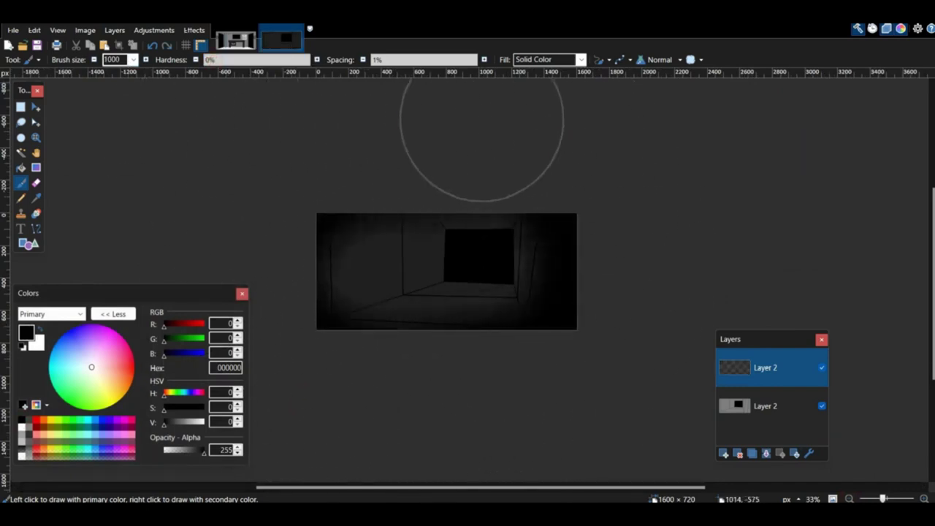
{"action": "key", "text": "ctrl+a"}
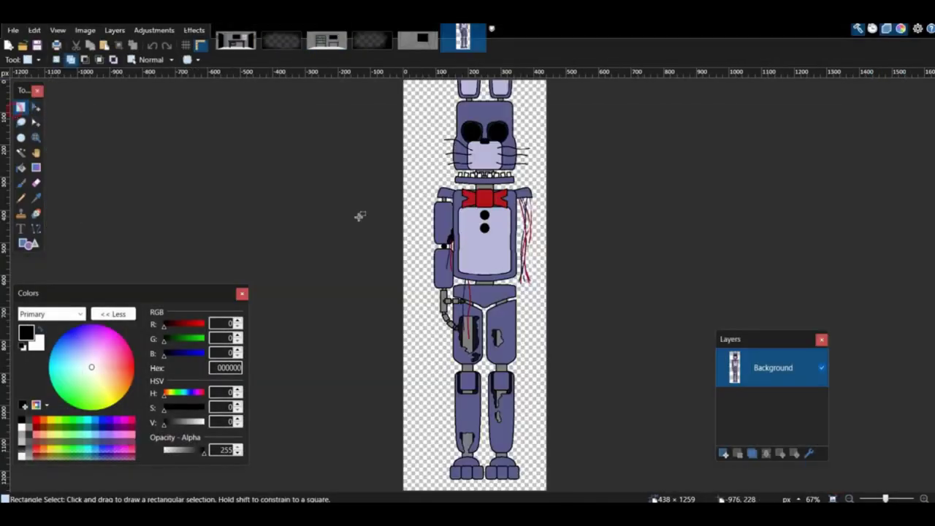
Step: Copy the Bonnie figure down to the knees and paste it on a new layer in front of the bottle shelf's left side
{"action": "left_click_drag", "start_coordinate": [399, 369], "coordinate": [555, 252]}
{"action": "left_click_drag", "start_coordinate": [392, 327], "coordinate": [568, 92]}
{"action": "key", "text": "ctrl+c"}
{"action": "left_click", "coordinate": [327, 40]}
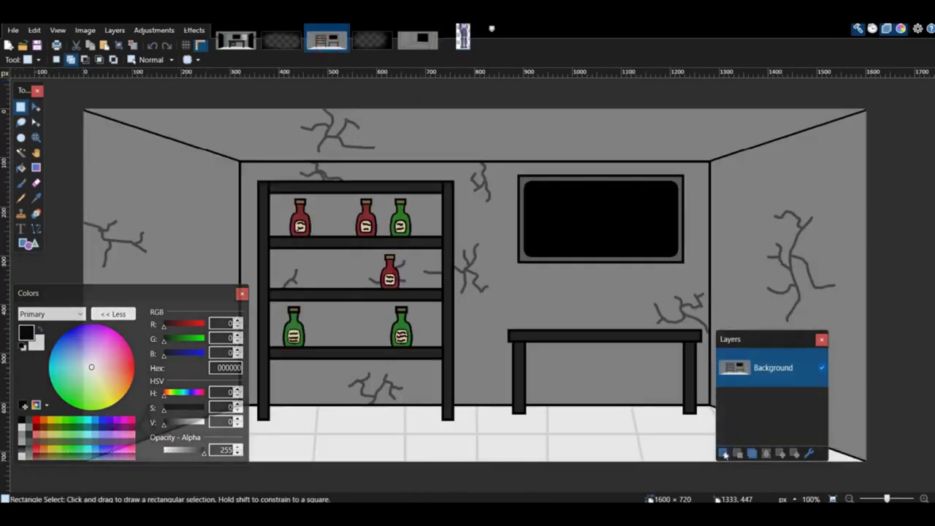
{"action": "scroll", "coordinate": [474, 285], "scroll_direction": "down", "scroll_amount": 2, "text": "ctrl"}
{"action": "key", "text": "ctrl+shift+v"}
{"action": "left_click", "coordinate": [365, 376]}
{"action": "left_click_drag", "start_coordinate": [352, 313], "coordinate": [426, 277]}
{"action": "left_click_drag", "start_coordinate": [471, 396], "coordinate": [434, 392]}
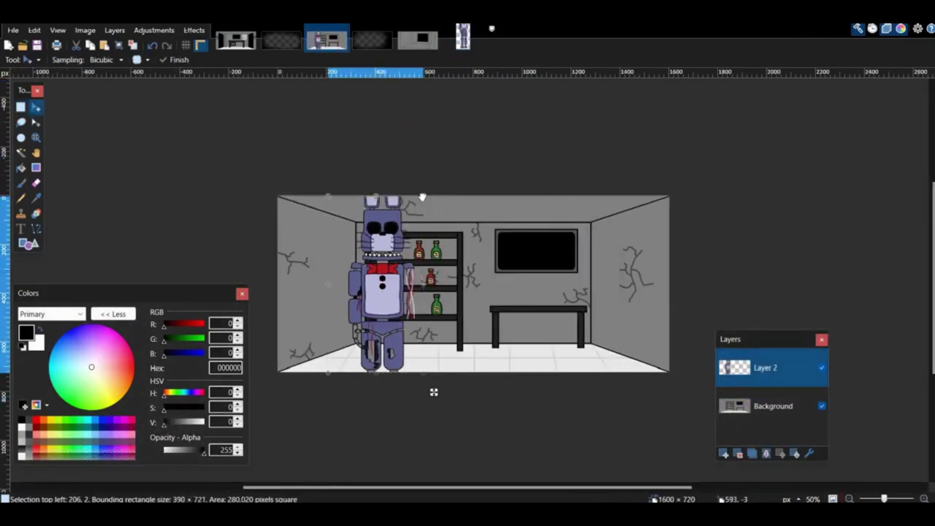
Step: Copy the whole Lighting image and paste it into the shelf room as a layer above Bonnie
{"action": "left_click", "coordinate": [283, 41]}
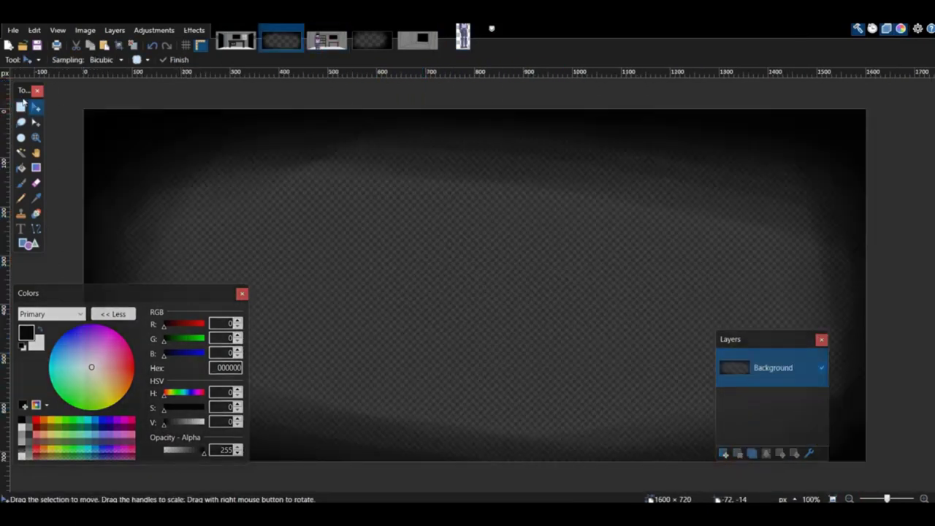
{"action": "left_click", "coordinate": [21, 107]}
{"action": "left_click_drag", "start_coordinate": [74, 101], "coordinate": [877, 469]}
{"action": "left_click", "coordinate": [329, 43]}
{"action": "left_click", "coordinate": [762, 409]}
{"action": "key", "text": "ctrl+v"}
Step: Paint a small red FF0000 pupil in each of Bonnie's eyes on the uppermost layer
{"action": "left_click", "coordinate": [766, 371]}
{"action": "triple_click", "coordinate": [925, 499]}
{"action": "triple_click", "coordinate": [925, 499]}
{"action": "mouse_move", "coordinate": [241, 169]}
{"action": "middle_mouse_down"}
{"action": "mouse_move", "coordinate": [547, 417]}
{"action": "mouse_move", "coordinate": [818, 475]}
{"action": "middle_mouse_up"}
{"action": "double_click", "coordinate": [925, 499]}
{"action": "triple_click", "coordinate": [925, 499]}
{"action": "left_click", "coordinate": [36, 421]}
{"action": "left_click", "coordinate": [22, 184]}
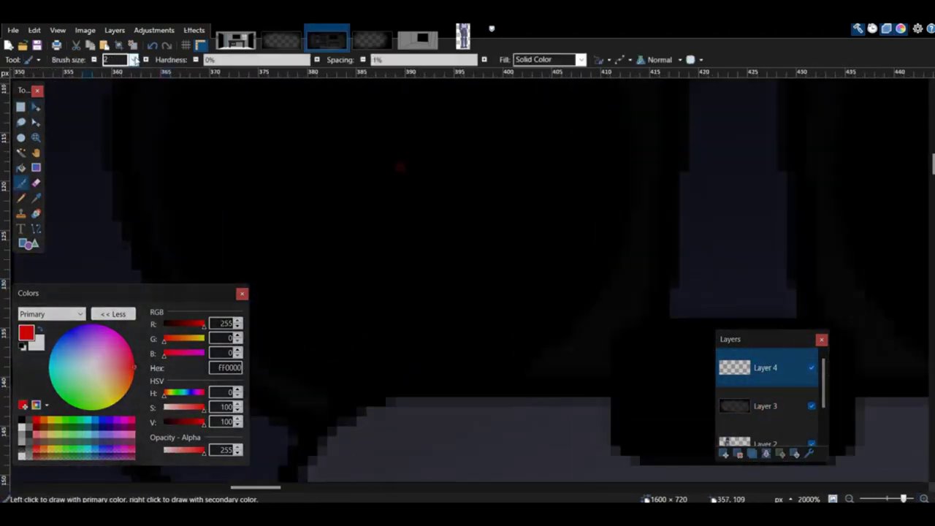
{"action": "left_click", "coordinate": [308, 60]}
{"action": "scroll", "coordinate": [400, 219], "scroll_direction": "up", "scroll_amount": 1}
{"action": "left_click", "coordinate": [400, 226]}
{"action": "middle_click_drag", "start_coordinate": [884, 220], "coordinate": [259, 192]}
{"action": "left_click", "coordinate": [441, 198]}
Step: Add a layer beneath the pupils and dab a soft red glow at opacity 128 and brush size 50 over both eyes
{"action": "left_click", "coordinate": [754, 406]}
{"action": "left_click", "coordinate": [724, 453]}
{"action": "left_click", "coordinate": [850, 499]}
{"action": "left_click", "coordinate": [37, 450]}
{"action": "scroll", "coordinate": [133, 60], "scroll_direction": "down", "scroll_amount": 6}
{"action": "left_click", "coordinate": [451, 224]}
{"action": "left_click", "coordinate": [451, 224]}
{"action": "middle_click_drag", "start_coordinate": [451, 224], "coordinate": [829, 261]}
{"action": "double_click", "coordinate": [361, 261]}
{"action": "triple_click", "coordinate": [850, 499]}
{"action": "triple_click", "coordinate": [849, 499]}
{"action": "triple_click", "coordinate": [850, 499]}
{"action": "double_click", "coordinate": [850, 499]}
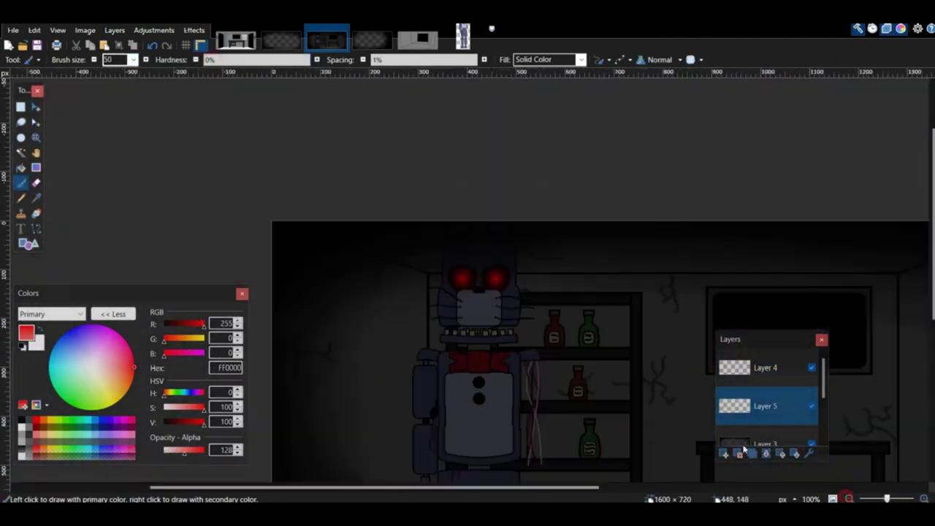
Step: Merge the pupil layer down into the glow layer and save the shelf room image as Bonnie
{"action": "left_click", "coordinate": [764, 368]}
{"action": "left_click", "coordinate": [768, 455]}
{"action": "left_click", "coordinate": [13, 30]}
{"action": "left_click", "coordinate": [66, 127]}
{"action": "type", "text": "Bonnie"}
{"action": "key", "text": "Return"}
{"action": "key", "text": "Return"}
Step: Close the Lighting.png image and the shelf room image with Bonnie
{"action": "right_click", "coordinate": [291, 44]}
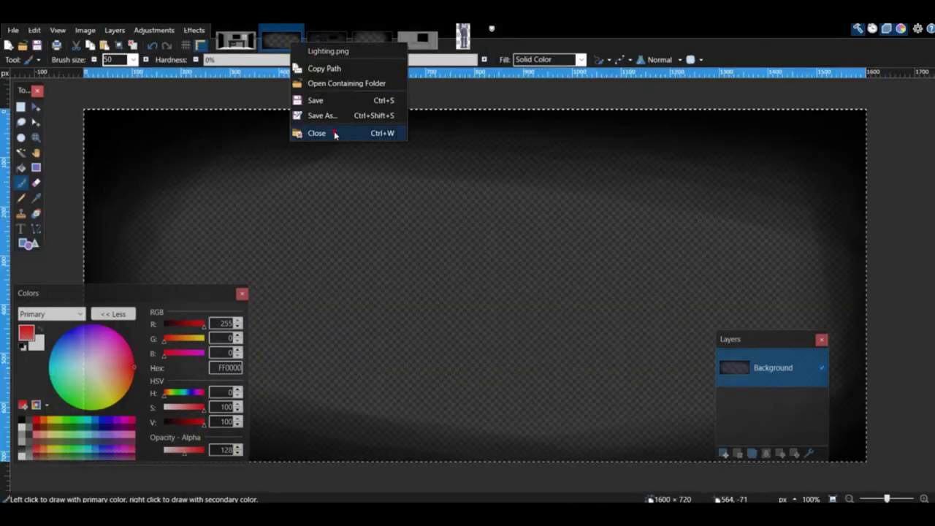
{"action": "left_click", "coordinate": [334, 134]}
{"action": "right_click", "coordinate": [286, 43]}
{"action": "left_click", "coordinate": [327, 134]}
Step: Copy the upper part of the Bonnie figure, paste it on a new layer in the grey hallway room, and position and enlarge it
{"action": "left_click", "coordinate": [321, 47]}
{"action": "left_click", "coordinate": [369, 42]}
{"action": "left_click", "coordinate": [20, 108]}
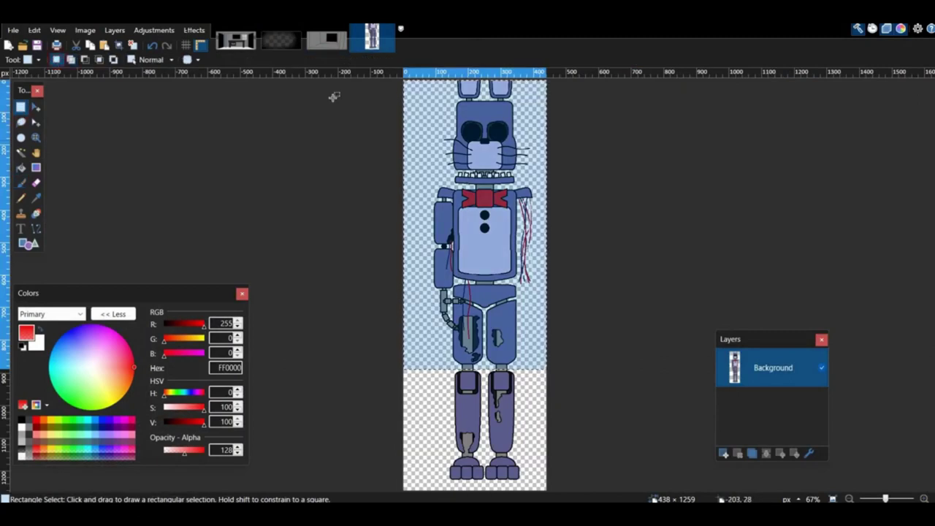
{"action": "left_click_drag", "start_coordinate": [340, 81], "coordinate": [580, 202]}
{"action": "key", "text": "ctrl+c"}
{"action": "left_click", "coordinate": [327, 41]}
{"action": "left_click", "coordinate": [725, 455]}
{"action": "key", "text": "ctrl+v"}
{"action": "left_click_drag", "start_coordinate": [254, 217], "coordinate": [450, 216]}
{"action": "left_click_drag", "start_coordinate": [495, 324], "coordinate": [641, 465]}
Step: Place the dark lighting on its own layer over Bonnie in the grey hallway image and add an empty layer above it
{"action": "left_click", "coordinate": [724, 454]}
{"action": "left_click", "coordinate": [724, 455]}
{"action": "key", "text": "ctrl+d"}
{"action": "scroll", "coordinate": [737, 409], "scroll_direction": "down", "scroll_amount": 2}
{"action": "left_click", "coordinate": [737, 398]}
{"action": "scroll", "coordinate": [469, 196], "scroll_direction": "up", "scroll_amount": 6, "text": "ctrl"}
{"action": "left_click", "coordinate": [19, 154]}
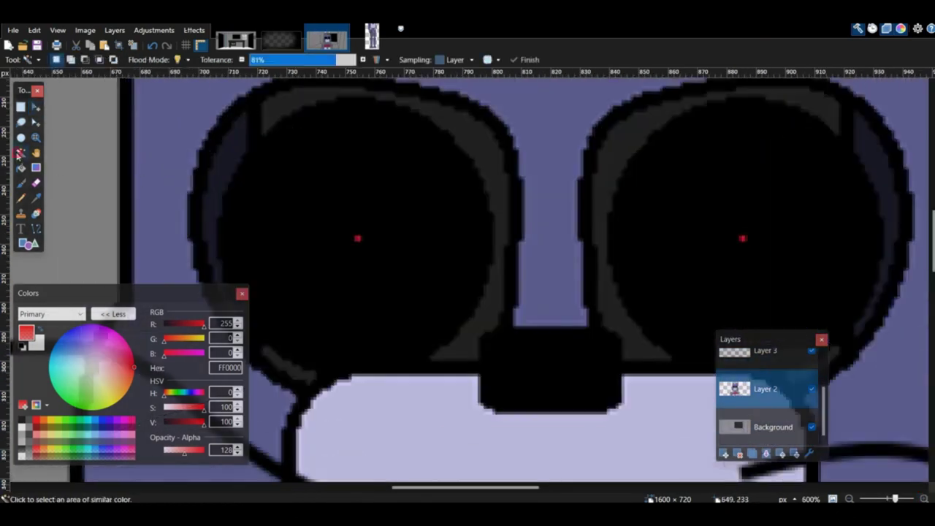
{"action": "left_click", "coordinate": [358, 240]}
{"action": "left_click", "coordinate": [293, 60]}
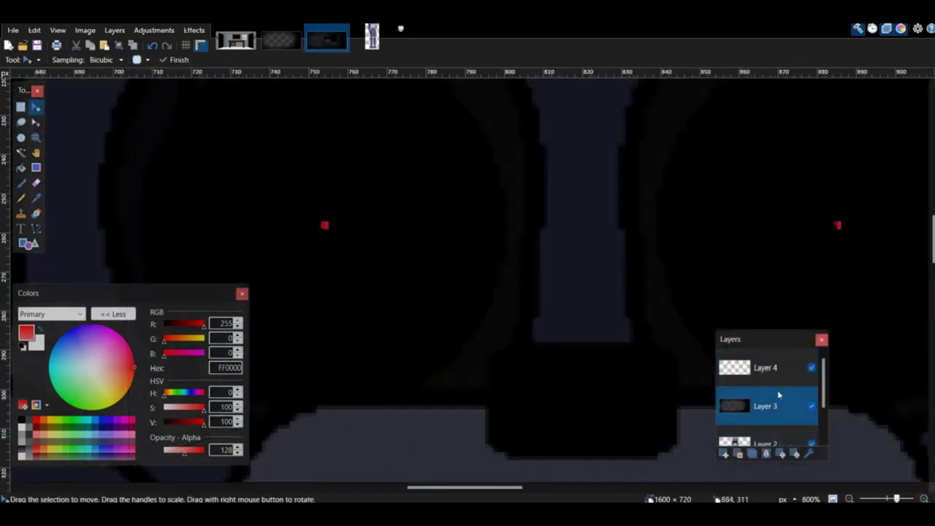
Step: Paint small red pupils at brush size 2, and dab a soft red glow at size 75 and 0% hardness on a layer beneath
{"action": "key", "text": "b"}
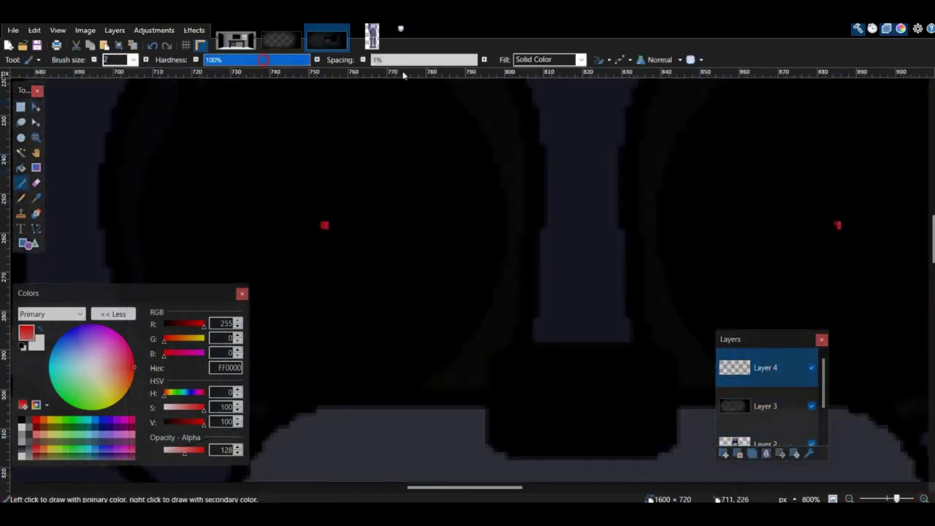
{"action": "scroll", "coordinate": [619, 231], "scroll_direction": "right", "scroll_amount": 3}
{"action": "key", "text": "ctrl+shift+n"}
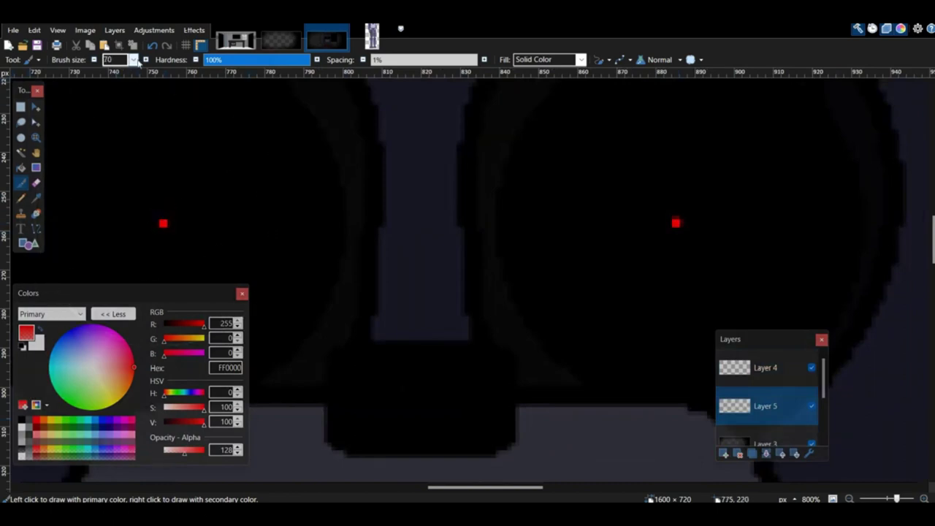
{"action": "left_click", "coordinate": [163, 223]}
{"action": "left_click", "coordinate": [675, 222]}
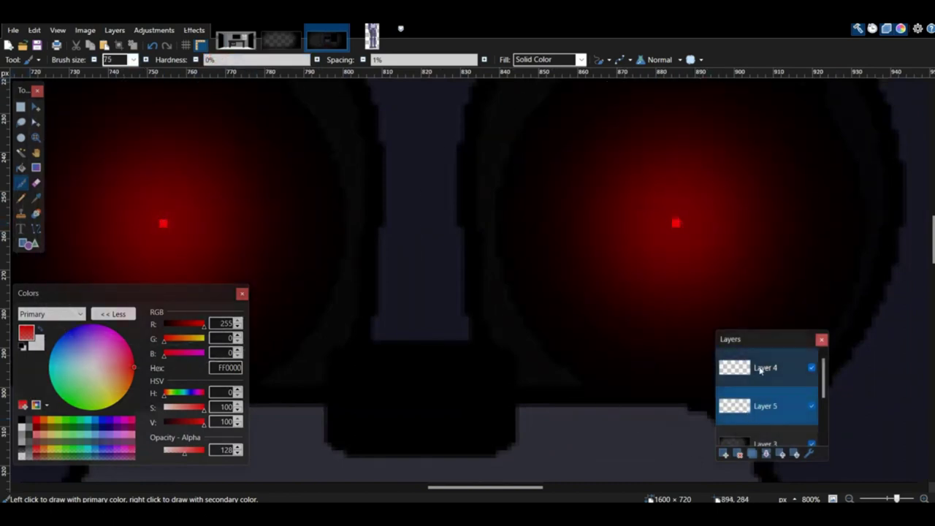
Step: Flatten the grey hallway image and save it as Bonnie in the Cams 6 folder
{"action": "left_click", "coordinate": [760, 369]}
{"action": "key", "text": "ctrl+shift+f"}
{"action": "left_click", "coordinate": [849, 499]}
{"action": "left_click", "coordinate": [13, 31]}
{"action": "left_click", "coordinate": [40, 123]}
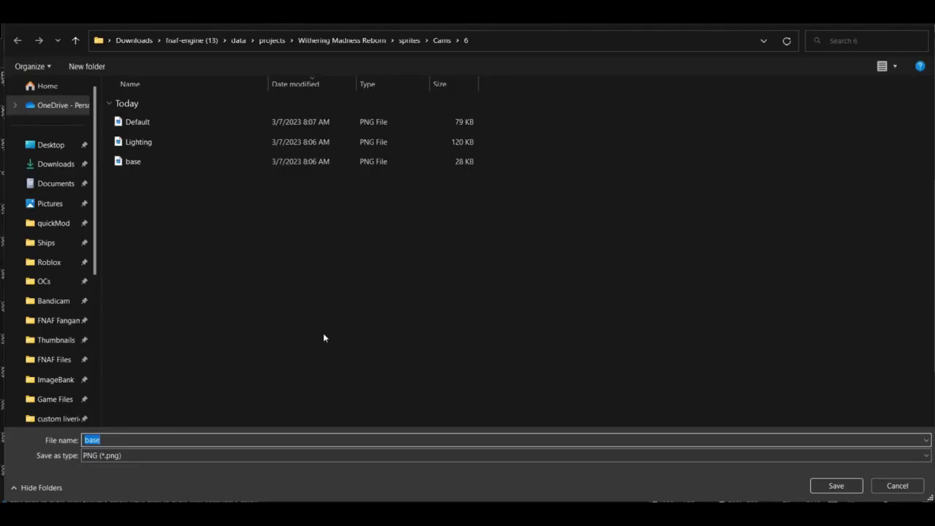
{"action": "type", "text": "Bonn"}
{"action": "key", "text": "Return"}
{"action": "key", "text": "Return"}
Step: Create a new 1280 × 720 image and erase its entire white background with the eraser at size 300 and 100% hardness
{"action": "key", "text": "ctrl+n"}
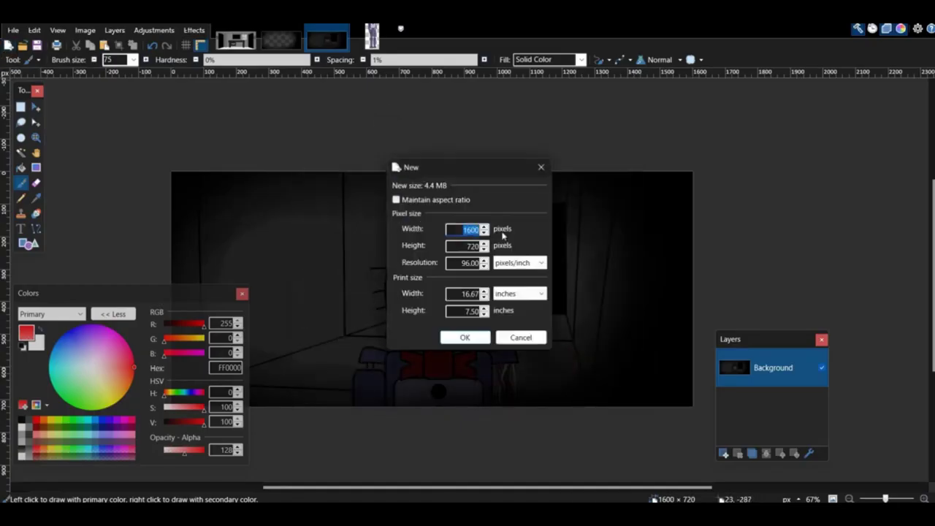
{"action": "left_click", "coordinate": [475, 344]}
{"action": "left_click", "coordinate": [35, 183]}
{"action": "left_click", "coordinate": [134, 60]}
{"action": "left_click_drag", "start_coordinate": [259, 59], "coordinate": [310, 60]}
{"action": "left_click_drag", "start_coordinate": [209, 119], "coordinate": [162, 288]}
{"action": "left_click", "coordinate": [88, 442]}
{"action": "mouse_move", "coordinate": [359, 385]}
{"action": "left_mouse_down"}
{"action": "mouse_move", "coordinate": [268, 470]}
{"action": "mouse_move", "coordinate": [137, 283]}
{"action": "mouse_move", "coordinate": [646, 442]}
{"action": "left_mouse_up"}
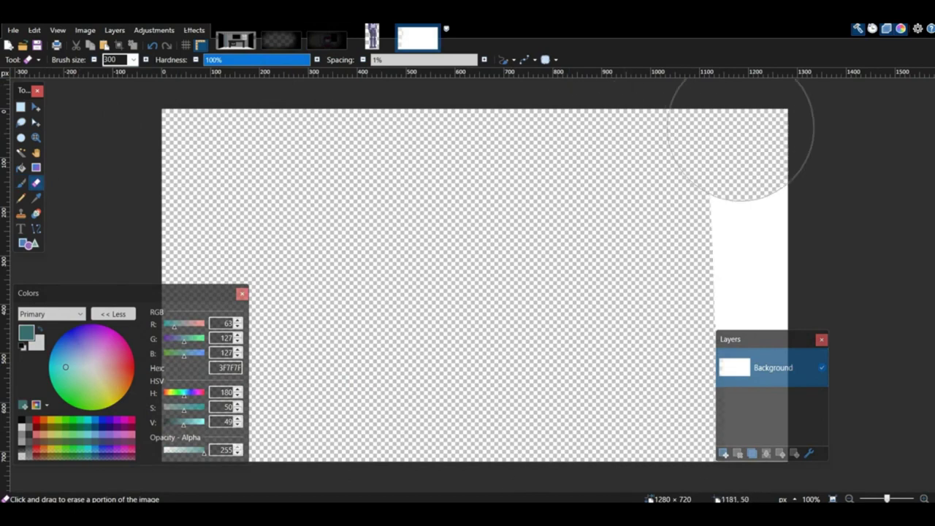
{"action": "left_click_drag", "start_coordinate": [739, 133], "coordinate": [761, 438]}
Step: Copy the upper 438 × 716 part of the Bonnie figure, paste it into the transparent image and center it horizontally
{"action": "left_click", "coordinate": [372, 37]}
{"action": "left_click", "coordinate": [21, 107]}
{"action": "left_click", "coordinate": [400, 86]}
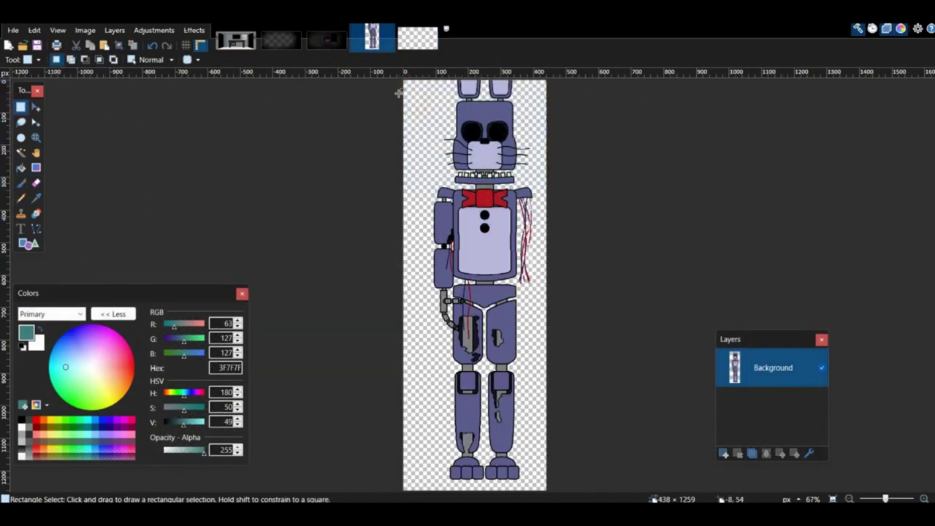
{"action": "left_click_drag", "start_coordinate": [399, 80], "coordinate": [630, 306]}
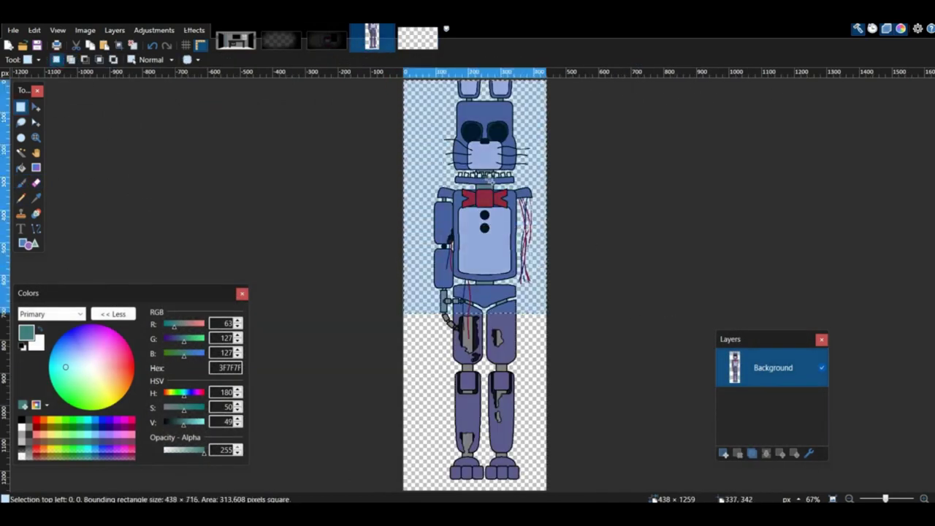
{"action": "left_click", "coordinate": [418, 38]}
{"action": "key", "text": "ctrl+v"}
{"action": "left_click_drag", "start_coordinate": [285, 224], "coordinate": [465, 225]}
{"action": "left_click_drag", "start_coordinate": [568, 478], "coordinate": [564, 476]}
Step: Save the transparent Bonnie image in a new folder named Bonnie
{"action": "left_click", "coordinate": [13, 30]}
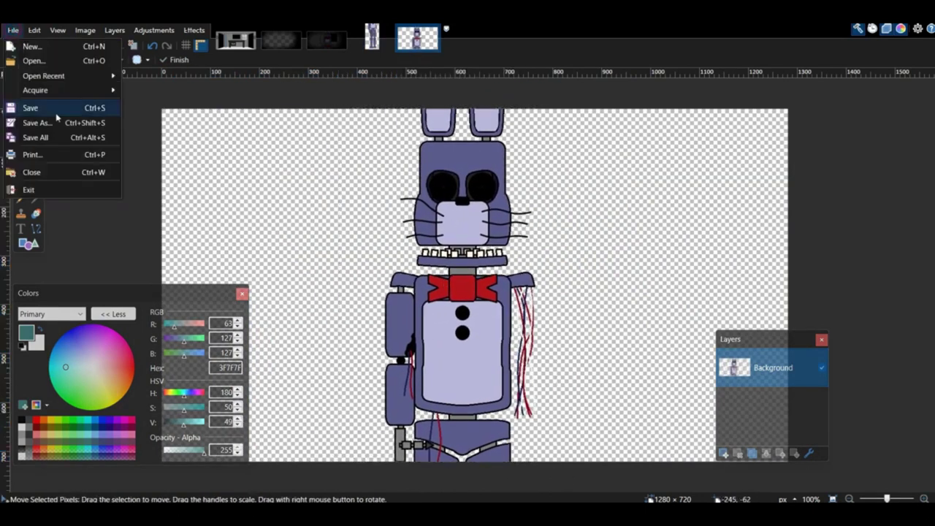
{"action": "left_click", "coordinate": [57, 110]}
{"action": "right_click", "coordinate": [273, 244]}
{"action": "mouse_move", "coordinate": [307, 372]}
{"action": "left_click", "coordinate": [423, 184]}
{"action": "type", "text": "Bonnie"}
{"action": "key", "text": "Return"}
{"action": "double_click", "coordinate": [143, 117]}
{"action": "key", "text": "Return"}
{"action": "left_click", "coordinate": [560, 359]}
Step: Enlarge the Bonnie figure slightly and save the result as a separate image named 02
{"action": "left_click_drag", "start_coordinate": [221, 183], "coordinate": [179, 132]}
{"action": "left_click", "coordinate": [12, 30]}
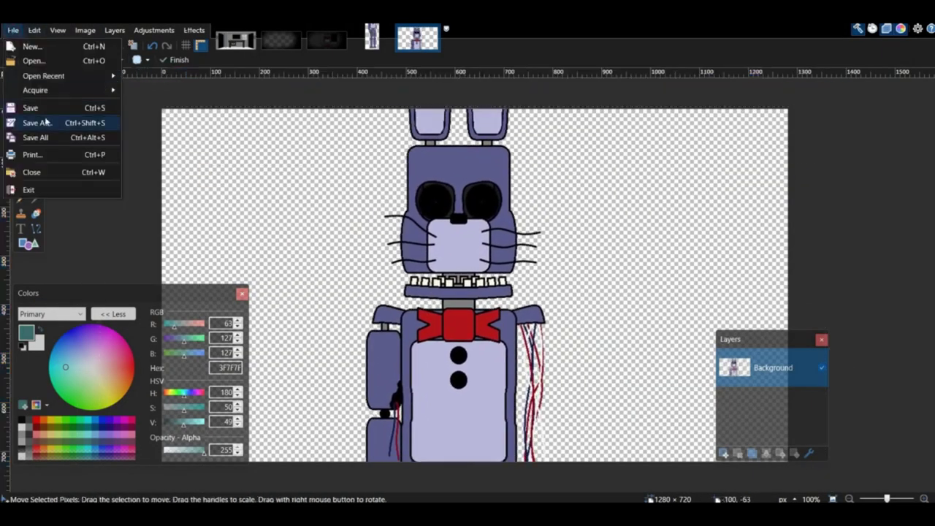
{"action": "left_click", "coordinate": [47, 121]}
{"action": "type", "text": "02"}
{"action": "right_click", "coordinate": [352, 324]}
{"action": "mouse_move", "coordinate": [457, 362]}
{"action": "left_click", "coordinate": [519, 417]}
{"action": "right_click", "coordinate": [358, 260]}
{"action": "left_click", "coordinate": [515, 284]}
{"action": "right_click", "coordinate": [260, 205]}
{"action": "mouse_move", "coordinate": [356, 217]}
{"action": "left_click", "coordinate": [427, 227]}
{"action": "left_click", "coordinate": [814, 485]}
{"action": "left_click", "coordinate": [560, 359]}
Step: Enlarge the Bonnie figure further and reposition it on the canvas
{"action": "left_click_drag", "start_coordinate": [463, 262], "coordinate": [544, 368]}
{"action": "left_click_drag", "start_coordinate": [243, 215], "coordinate": [101, 129]}
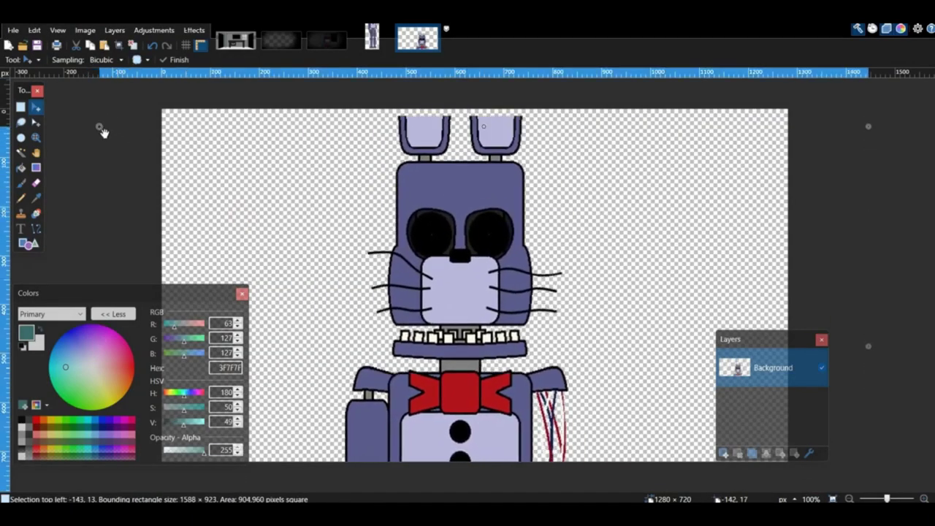
{"action": "key", "text": "ctrl+d"}
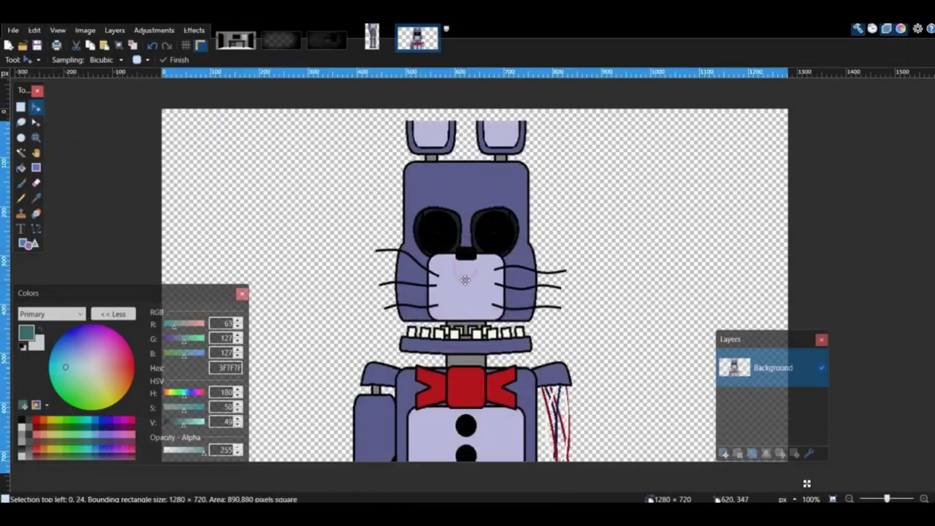
{"action": "key", "text": "s"}
{"action": "key", "text": "ctrl+a"}
Step: Select Bonnie's head and nudge it upward to open a gap between it and the lower jaw
{"action": "left_click_drag", "start_coordinate": [346, 114], "coordinate": [675, 319]}
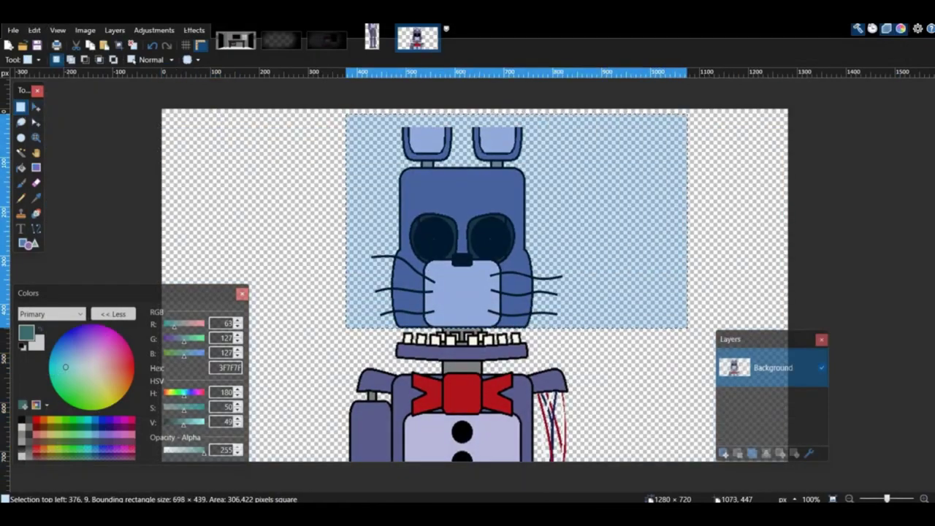
{"action": "scroll", "coordinate": [470, 380], "scroll_direction": "up", "scroll_amount": 5, "text": "ctrl"}
{"action": "scroll", "coordinate": [251, 221], "scroll_direction": "down", "scroll_amount": 1}
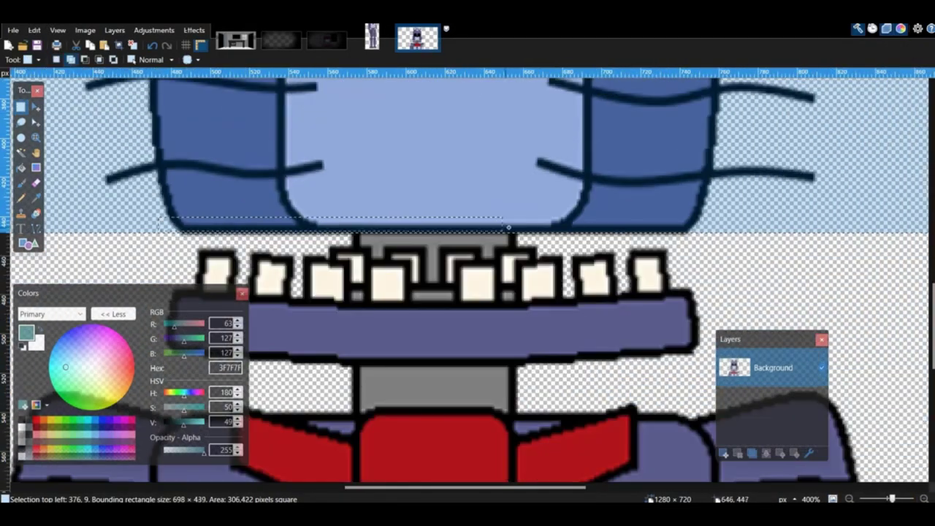
{"action": "left_click", "coordinate": [36, 107]}
{"action": "key", "text": "Up"}
{"action": "key", "text": "Up"}
{"action": "key", "text": "Up"}
{"action": "key", "text": "Up"}
{"action": "key", "text": "Up"}
{"action": "key", "text": "Up"}
{"action": "key", "text": "Up"}
{"action": "key", "text": "Up"}
{"action": "key", "text": "Up"}
{"action": "key", "text": "Up"}
{"action": "key", "text": "Up"}
{"action": "key", "text": "Up"}
{"action": "key", "text": "Up"}
{"action": "key", "text": "Up"}
{"action": "scroll", "coordinate": [234, 144], "scroll_direction": "up", "scroll_amount": 3}
{"action": "scroll", "coordinate": [230, 176], "scroll_direction": "down", "scroll_amount": 3}
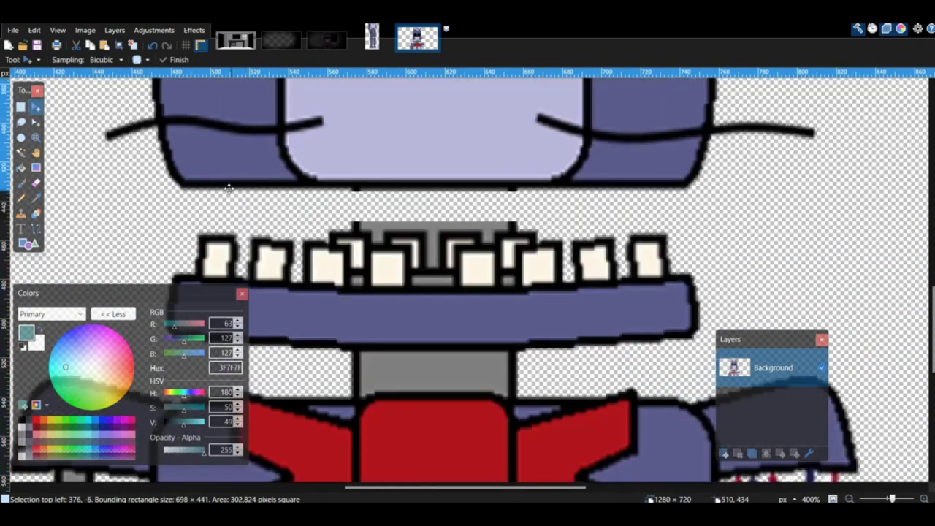
{"action": "key", "text": "Up"}
{"action": "key", "text": "Up"}
{"action": "key", "text": "Up"}
{"action": "key", "text": "Up"}
{"action": "key", "text": "Up"}
{"action": "key", "text": "Up"}
{"action": "key", "text": "Up"}
{"action": "key", "text": "Up"}
{"action": "key", "text": "Up"}
Step: Extend Bonnie's neck across the gap with black edge lines of size 5 and a 7F7F7F grey fill, and save the image
{"action": "left_click", "coordinate": [36, 229]}
{"action": "left_click", "coordinate": [22, 421]}
{"action": "key", "text": "ctrl+d"}
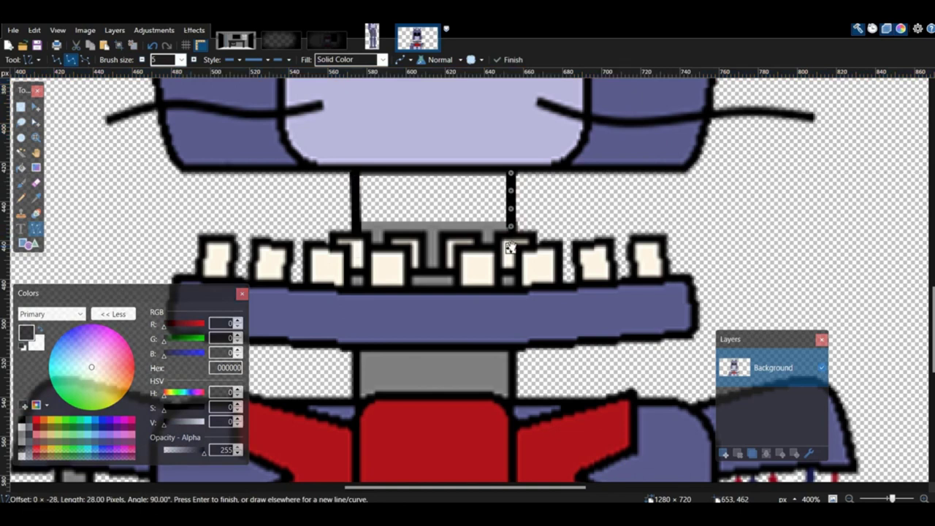
{"action": "key", "text": "k"}
{"action": "left_click", "coordinate": [386, 370]}
{"action": "key", "text": "s"}
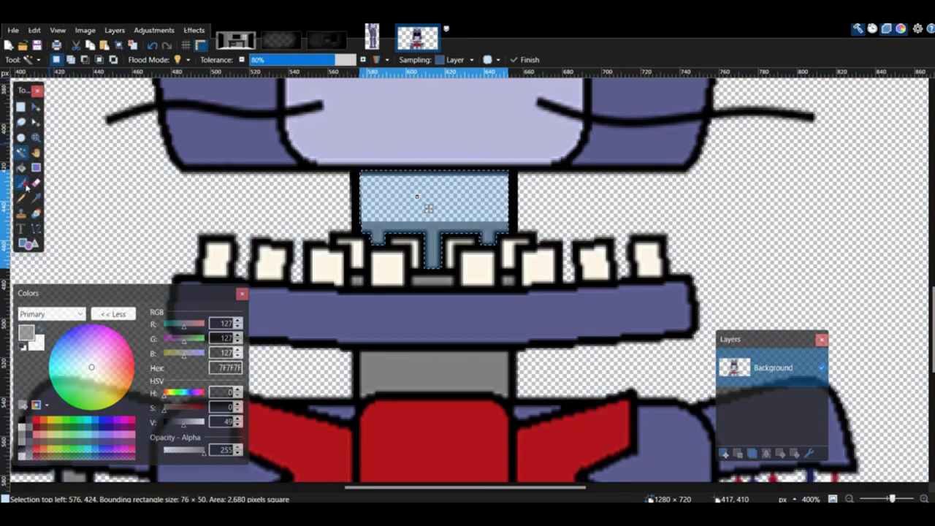
{"action": "key", "text": "b"}
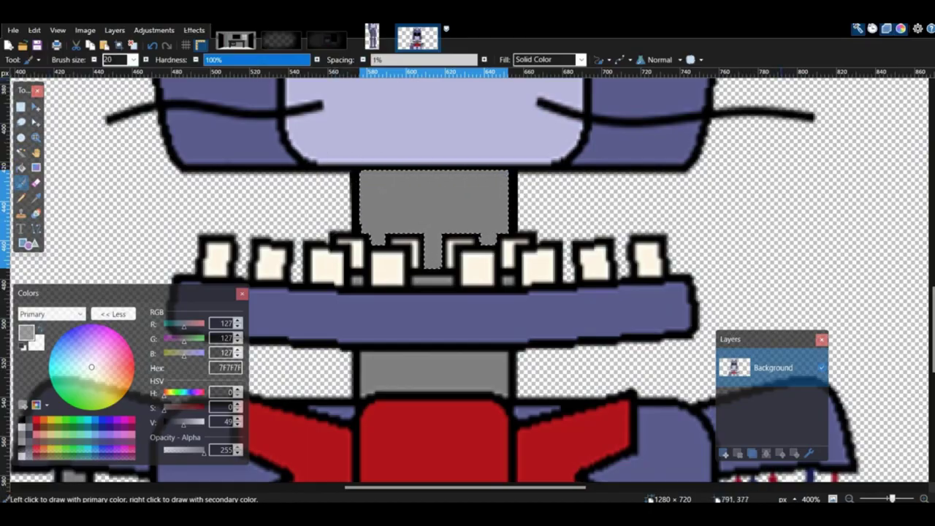
{"action": "left_click", "coordinate": [418, 438]}
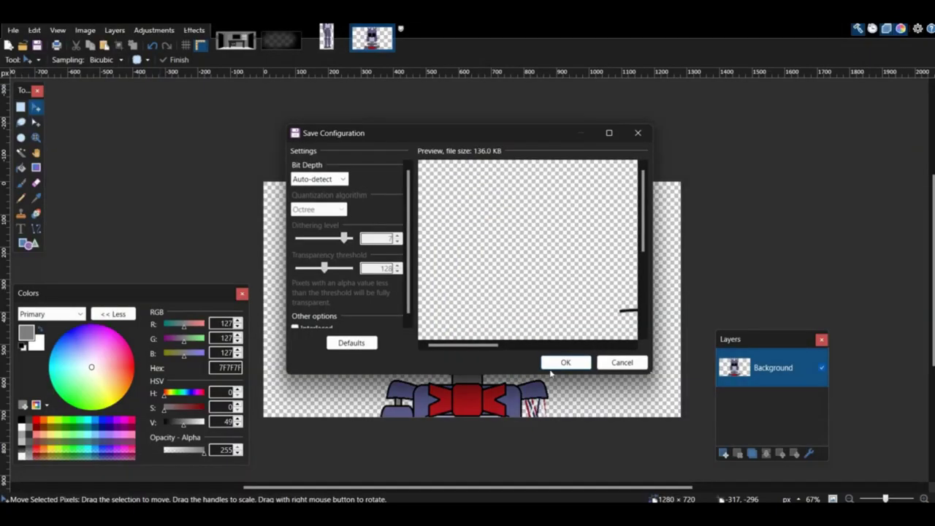
{"action": "key", "text": "Return"}
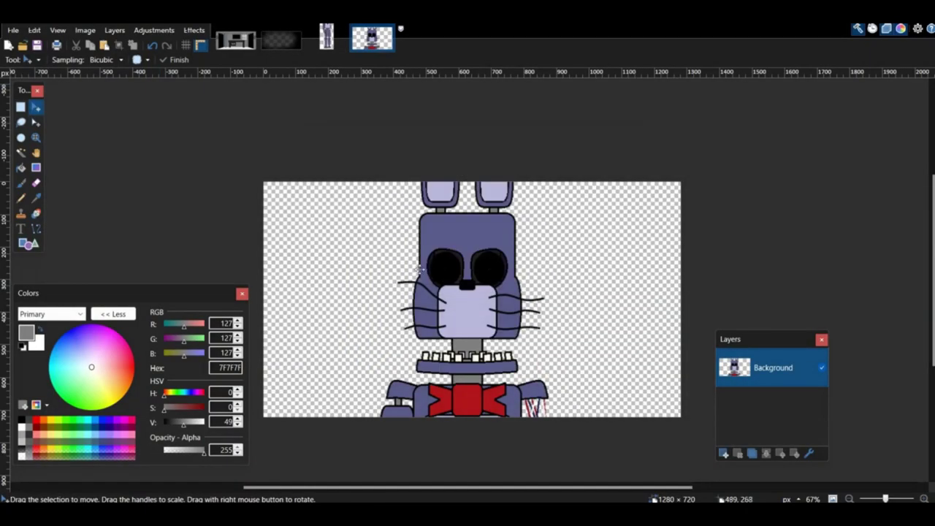
Step: Enlarge the figure again, select Bonnie's head and nudge it higher above the jaw
{"action": "left_click_drag", "start_coordinate": [404, 262], "coordinate": [402, 282]}
{"action": "left_click", "coordinate": [924, 499]}
{"action": "left_click", "coordinate": [924, 499]}
{"action": "left_click", "coordinate": [21, 108]}
{"action": "scroll", "coordinate": [212, 175], "scroll_direction": "up", "scroll_amount": 2}
{"action": "mouse_move", "coordinate": [212, 110]}
{"action": "left_mouse_down"}
{"action": "mouse_move", "coordinate": [668, 269]}
{"action": "mouse_move", "coordinate": [723, 229]}
{"action": "left_mouse_up"}
{"action": "scroll", "coordinate": [668, 269], "scroll_direction": "down", "scroll_amount": 5}
{"action": "left_click", "coordinate": [36, 107]}
{"action": "scroll", "coordinate": [244, 232], "scroll_direction": "up", "scroll_amount": 6}
{"action": "key", "text": "Up"}
{"action": "key", "text": "Up"}
{"action": "key", "text": "Up"}
{"action": "key", "text": "Up"}
{"action": "key", "text": "Up"}
{"action": "key", "text": "Up"}
{"action": "key", "text": "Up"}
{"action": "key", "text": "Up"}
{"action": "key", "text": "Up"}
{"action": "key", "text": "Up"}
{"action": "key", "text": "Up"}
{"action": "key", "text": "Up"}
{"action": "key", "text": "Up"}
{"action": "key", "text": "Up"}
{"action": "key", "text": "Up"}
{"action": "key", "text": "Up"}
{"action": "key", "text": "Up"}
{"action": "key", "text": "Up"}
{"action": "key", "text": "Up"}
{"action": "key", "text": "Up"}
{"action": "scroll", "coordinate": [231, 226], "scroll_direction": "down", "scroll_amount": 5}
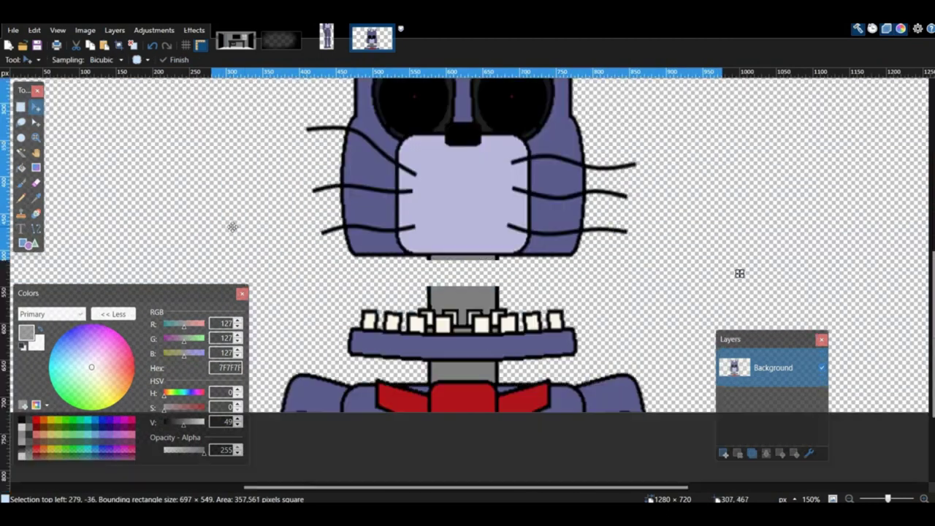
Step: Select the top strip of the neck and extend it up to the raised head
{"action": "key", "text": "s"}
{"action": "left_click_drag", "start_coordinate": [412, 287], "coordinate": [508, 302]}
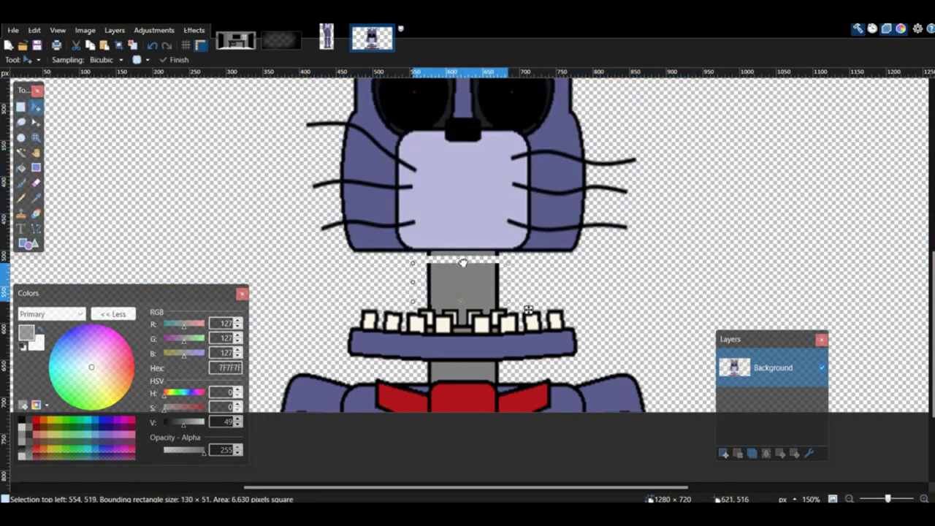
{"action": "scroll", "coordinate": [521, 277], "scroll_direction": "up", "scroll_amount": 6}
Step: Enlarge and reposition the whole Bonnie figure on the canvas and clear the selection
{"action": "left_click", "coordinate": [849, 499]}
{"action": "left_click", "coordinate": [849, 499]}
{"action": "left_click", "coordinate": [849, 499]}
{"action": "left_click", "coordinate": [404, 347]}
{"action": "left_click_drag", "start_coordinate": [315, 266], "coordinate": [256, 229]}
{"action": "left_click_drag", "start_coordinate": [346, 262], "coordinate": [378, 274]}
{"action": "key", "text": "ctrl+d"}
Step: Save the enlarged Bonnie frame as 05 and close the image
{"action": "left_click", "coordinate": [13, 30]}
{"action": "left_click", "coordinate": [44, 136]}
{"action": "type", "text": "05"}
{"action": "key", "text": "Return"}
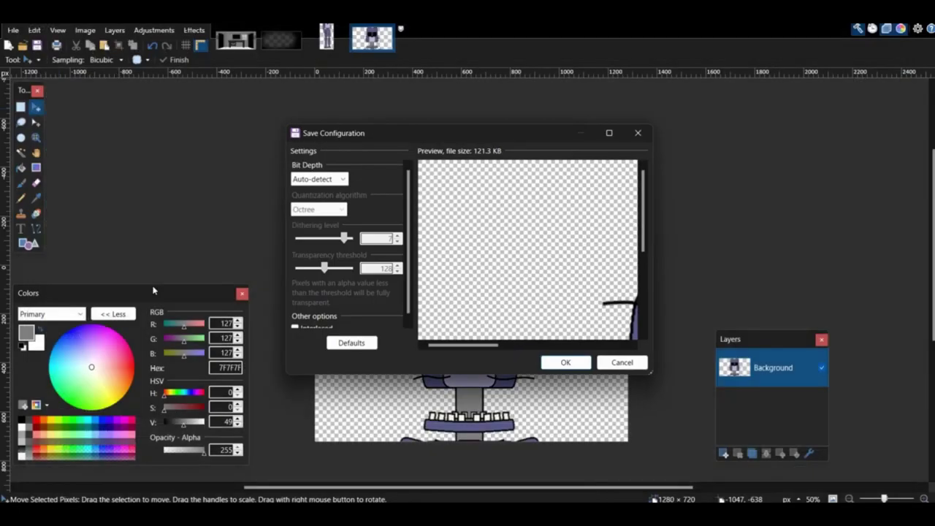
{"action": "left_click", "coordinate": [566, 365]}
{"action": "left_click", "coordinate": [398, 131]}
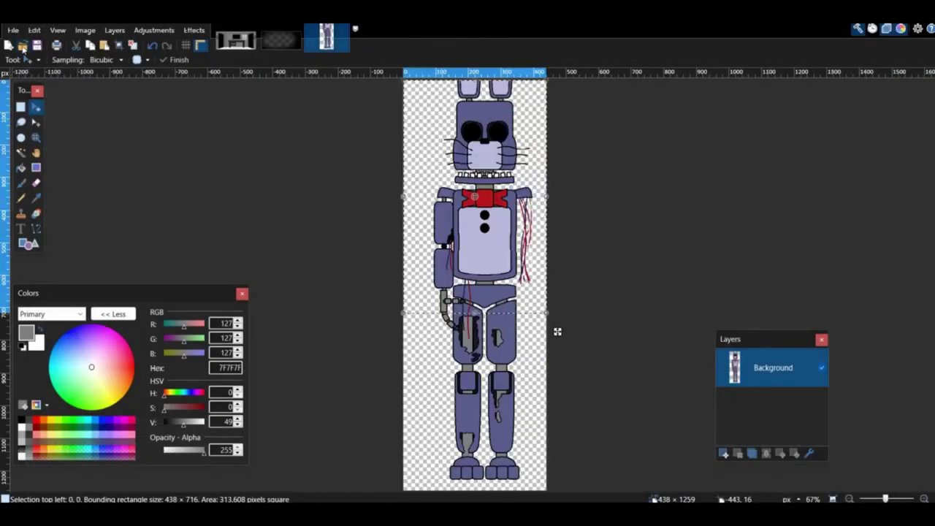
Step: Open the existing background image from the Camera 3 folder inside the Withering Madness sprites' Cams folder
{"action": "left_click", "coordinate": [26, 49]}
{"action": "left_click", "coordinate": [272, 41]}
{"action": "double_click", "coordinate": [160, 424]}
{"action": "double_click", "coordinate": [139, 182]}
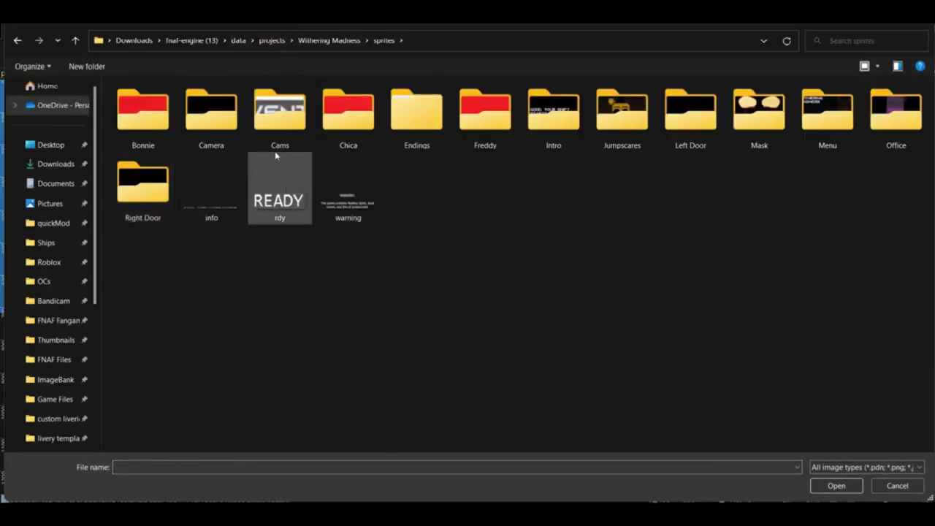
{"action": "double_click", "coordinate": [278, 121]}
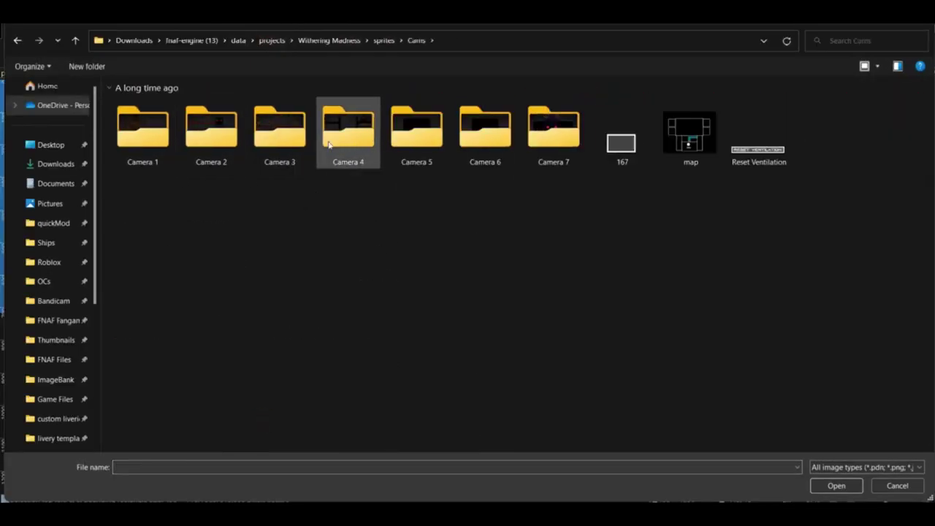
{"action": "double_click", "coordinate": [284, 143]}
{"action": "left_click", "coordinate": [837, 486]}
Step: Add a new layer above the camera background and lower the Background layer's opacity to use it as a tracing guide
{"action": "left_click", "coordinate": [724, 453]}
{"action": "double_click", "coordinate": [739, 407]}
{"action": "left_click", "coordinate": [446, 254]}
{"action": "left_click", "coordinate": [467, 311]}
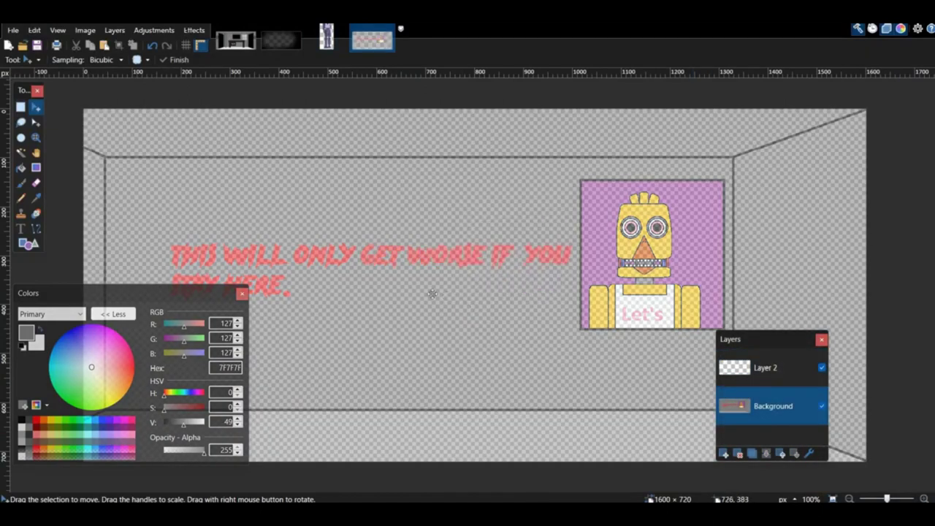
{"action": "left_click", "coordinate": [433, 293]}
Step: On Layer 2, draw the room's back wall outline with 5 px black lines and connect its left corners to the canvas corners
{"action": "left_click_drag", "start_coordinate": [123, 295], "coordinate": [106, 345]}
{"action": "left_click", "coordinate": [766, 369]}
{"action": "left_click", "coordinate": [28, 244]}
{"action": "mouse_move", "coordinate": [673, 404]}
{"action": "left_mouse_down"}
{"action": "mouse_move", "coordinate": [725, 414]}
{"action": "mouse_move", "coordinate": [715, 414]}
{"action": "left_mouse_up"}
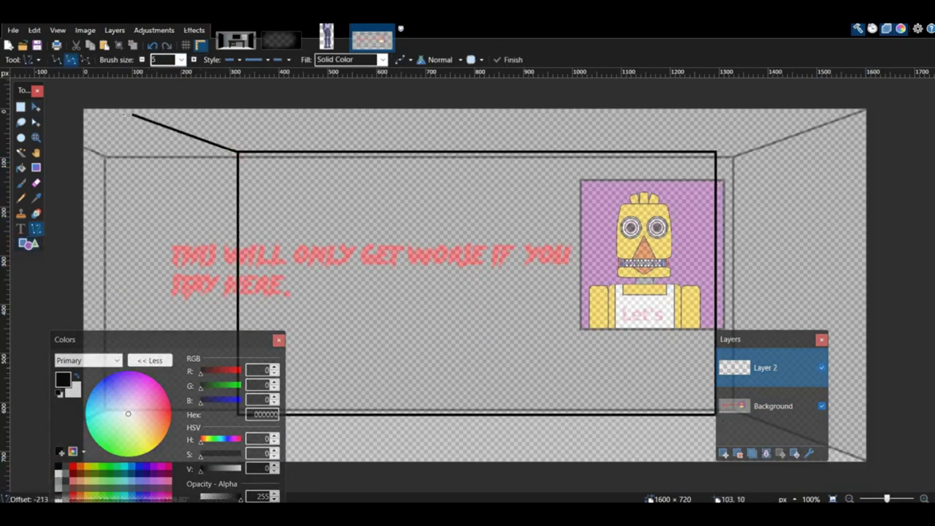
{"action": "left_click_drag", "start_coordinate": [173, 338], "coordinate": [593, 239]}
{"action": "left_click_drag", "start_coordinate": [238, 413], "coordinate": [97, 442]}
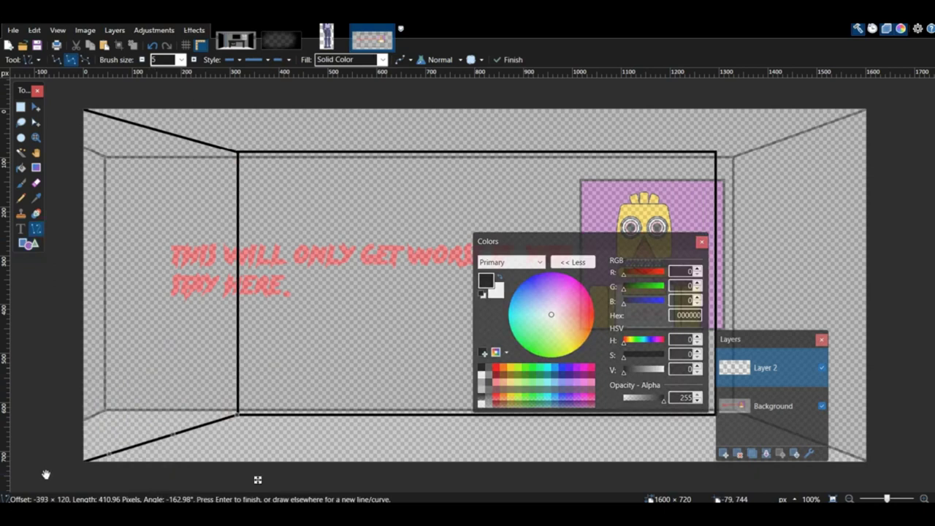
Step: Copy the left part of the room outline to a new layer and flip it horizontally onto the right side
{"action": "left_click_drag", "start_coordinate": [110, 97], "coordinate": [389, 464]}
{"action": "key", "text": "ctrl+c"}
{"action": "key", "text": "ctrl+shift+v"}
{"action": "left_click", "coordinate": [114, 30]}
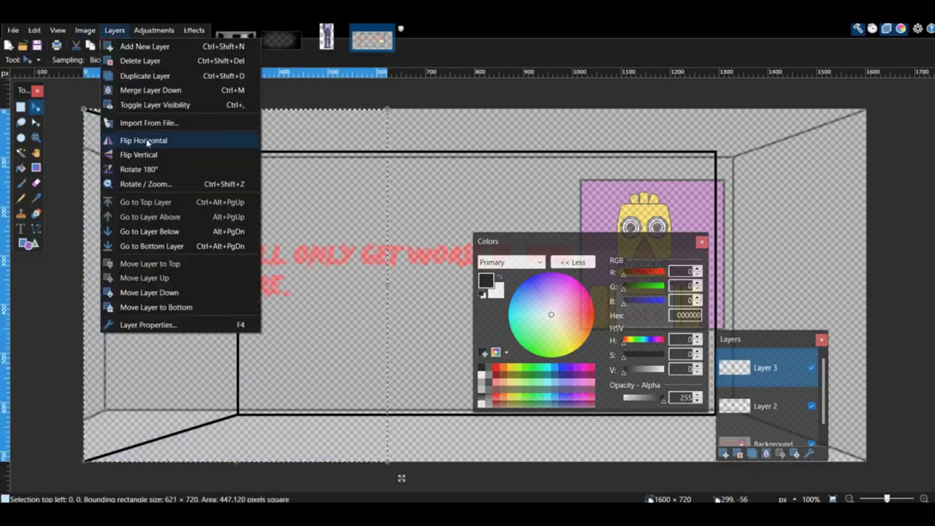
{"action": "left_click", "coordinate": [170, 139]}
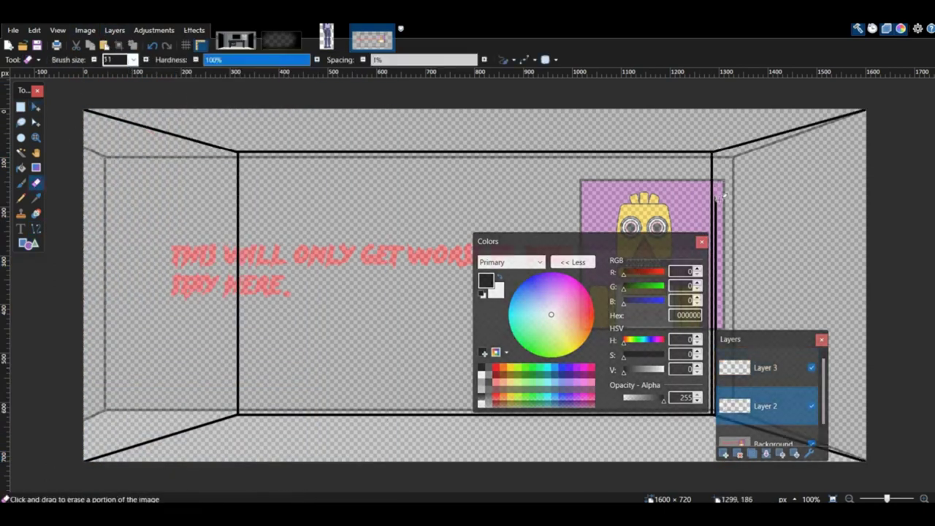
Step: Erase the duplicate vertical line at the right wall corner and merge the mirrored layer into Layer 2
{"action": "left_click_drag", "start_coordinate": [752, 339], "coordinate": [765, 285]}
{"action": "scroll", "coordinate": [326, 344], "scroll_direction": "down", "scroll_amount": 1}
{"action": "left_click_drag", "start_coordinate": [611, 246], "coordinate": [353, 375]}
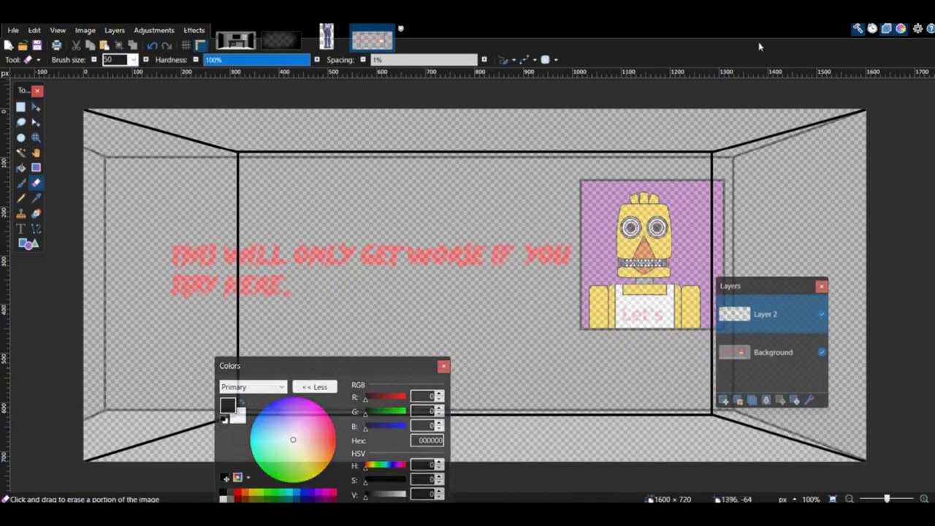
Step: Draw a 5 px outlined tabletop about 447 × 37 px against the back wall, with a left leg stretched down to the floor
{"action": "type", "text": "5"}
{"action": "left_click_drag", "start_coordinate": [287, 373], "coordinate": [603, 372]}
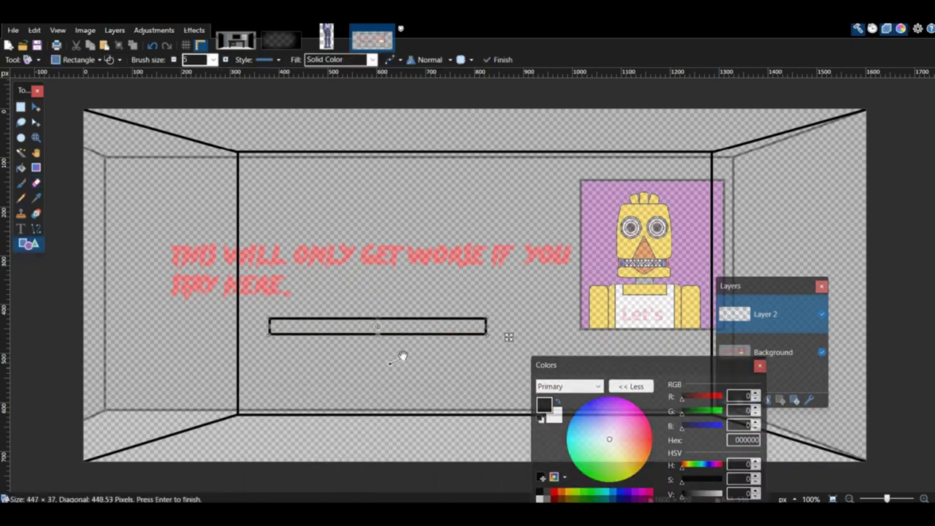
{"action": "scroll", "coordinate": [377, 227], "scroll_direction": "up", "scroll_amount": 3, "text": "ctrl"}
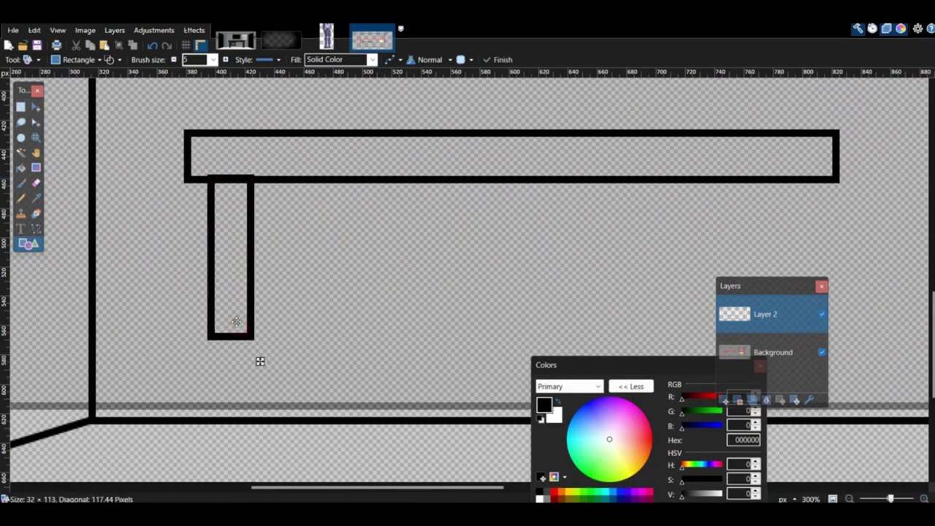
{"action": "key", "text": "s"}
{"action": "left_click", "coordinate": [36, 107]}
{"action": "left_click_drag", "start_coordinate": [232, 276], "coordinate": [294, 431]}
{"action": "key", "text": "ctrl+d"}
Step: Copy the table's left leg, place the duplicate under the tabletop's right end, and clear the selection
{"action": "left_click_drag", "start_coordinate": [248, 236], "coordinate": [269, 451]}
{"action": "key", "text": "ctrl+c"}
{"action": "middle_click_drag", "start_coordinate": [430, 267], "coordinate": [175, 265]}
{"action": "key", "text": "ctrl+v"}
{"action": "left_click_drag", "start_coordinate": [44, 349], "coordinate": [544, 349]}
{"action": "middle_click_drag", "start_coordinate": [274, 326], "coordinate": [177, 312]}
{"action": "scroll", "coordinate": [471, 453], "scroll_direction": "down", "scroll_amount": 2, "text": "ctrl"}
{"action": "key", "text": "ctrl+d"}
Step: Draw a black square frame about 235 px wide standing on the left part of the tabletop
{"action": "left_click", "coordinate": [29, 250]}
{"action": "scroll", "coordinate": [471, 339], "scroll_direction": "up", "scroll_amount": 1, "text": "ctrl"}
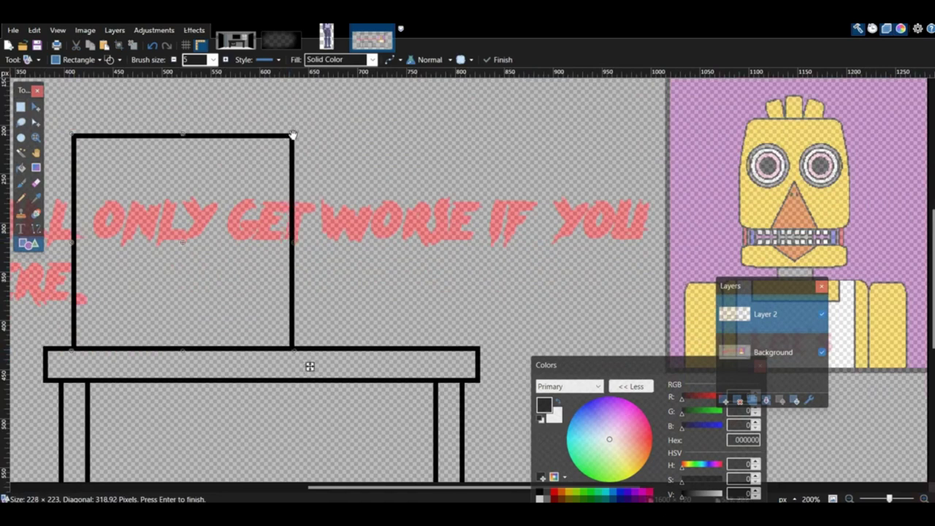
{"action": "key", "text": "Return"}
Step: Draw an inner rectangle about 208 × 211 px inside the square frame and divide it with two vertical bars
{"action": "middle_click_drag", "start_coordinate": [486, 316], "coordinate": [762, 343]}
{"action": "scroll", "coordinate": [468, 277], "scroll_direction": "up", "scroll_amount": 2, "text": "ctrl"}
{"action": "scroll", "coordinate": [366, 234], "scroll_direction": "up", "scroll_amount": 2}
{"action": "mouse_move", "coordinate": [252, 187]}
{"action": "left_mouse_down"}
{"action": "mouse_move", "coordinate": [325, 251]}
{"action": "mouse_move", "coordinate": [645, 315]}
{"action": "left_mouse_up"}
{"action": "scroll", "coordinate": [644, 316], "scroll_direction": "down", "scroll_amount": 4}
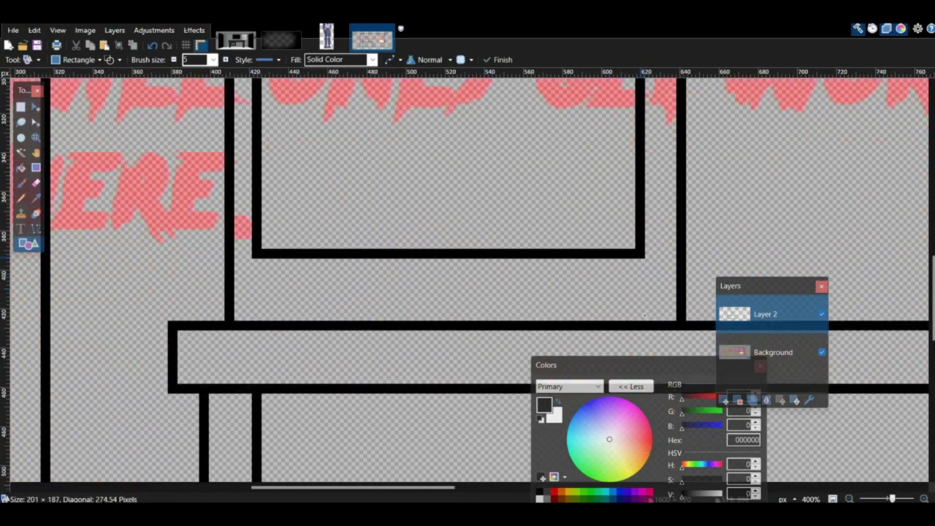
{"action": "left_click_drag", "start_coordinate": [642, 254], "coordinate": [654, 300]}
{"action": "scroll", "coordinate": [658, 304], "scroll_direction": "up", "scroll_amount": 3}
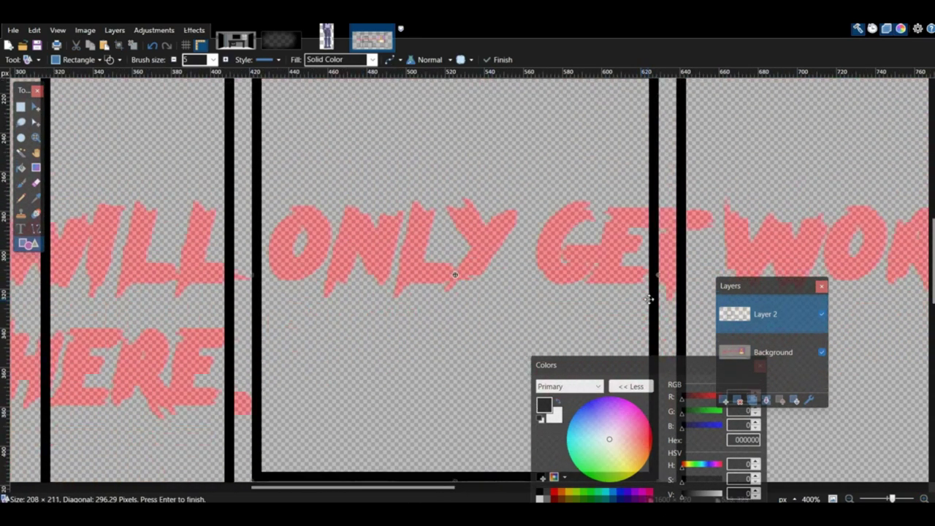
{"action": "scroll", "coordinate": [660, 282], "scroll_direction": "up", "scroll_amount": 2}
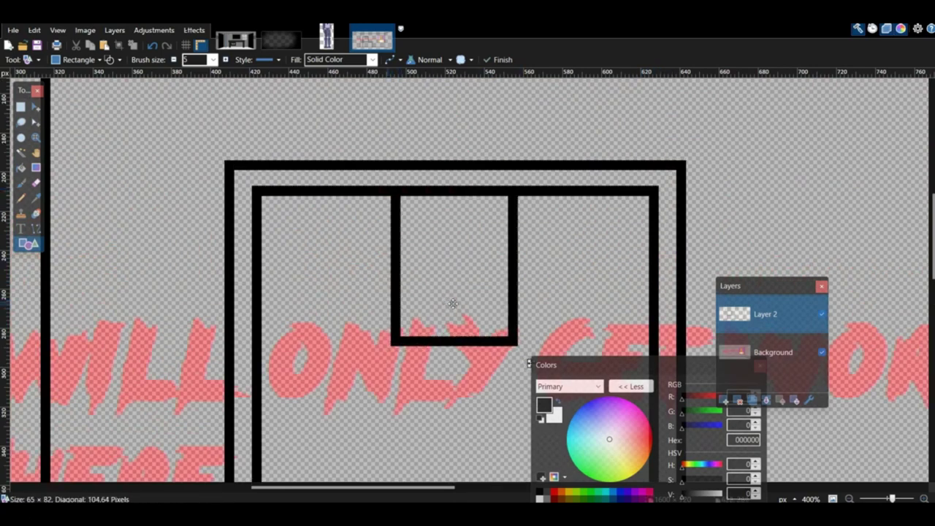
{"action": "scroll", "coordinate": [453, 303], "scroll_direction": "down", "scroll_amount": 4, "text": "ctrl"}
{"action": "scroll", "coordinate": [441, 283], "scroll_direction": "down", "scroll_amount": 2}
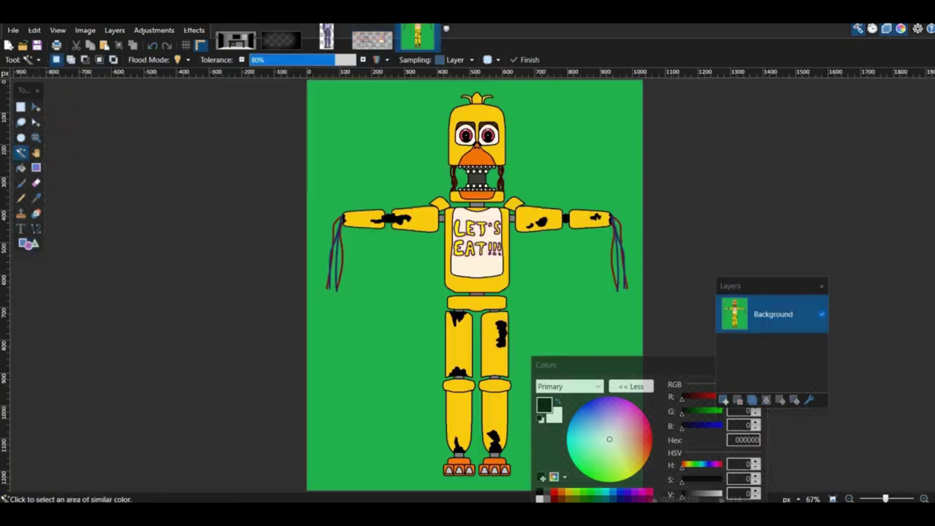
Step: In the Chica image, set the Magic Wand tolerance to 1% and delete the green background
{"action": "left_click", "coordinate": [252, 61]}
{"action": "left_click", "coordinate": [404, 147]}
{"action": "key", "text": "Delete"}
Step: Select Chica's head with the upper teeth and move it down closer to the lower jaw
{"action": "scroll", "coordinate": [472, 283], "scroll_direction": "up", "scroll_amount": 4, "text": "ctrl"}
{"action": "scroll", "coordinate": [472, 283], "scroll_direction": "up", "scroll_amount": 8}
{"action": "left_click", "coordinate": [20, 107]}
{"action": "scroll", "coordinate": [199, 99], "scroll_direction": "up", "scroll_amount": 1}
{"action": "left_click_drag", "start_coordinate": [200, 92], "coordinate": [725, 206]}
{"action": "scroll", "coordinate": [697, 253], "scroll_direction": "down", "scroll_amount": 4}
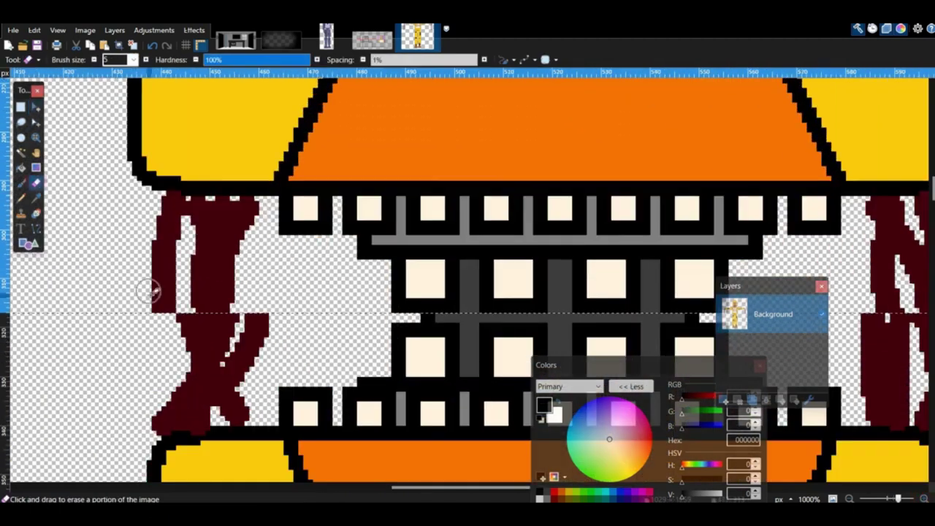
Step: Remove the dark red wires on both sides of Chica's jaw, including their leftover pixels
{"action": "left_click_drag", "start_coordinate": [149, 291], "coordinate": [232, 306]}
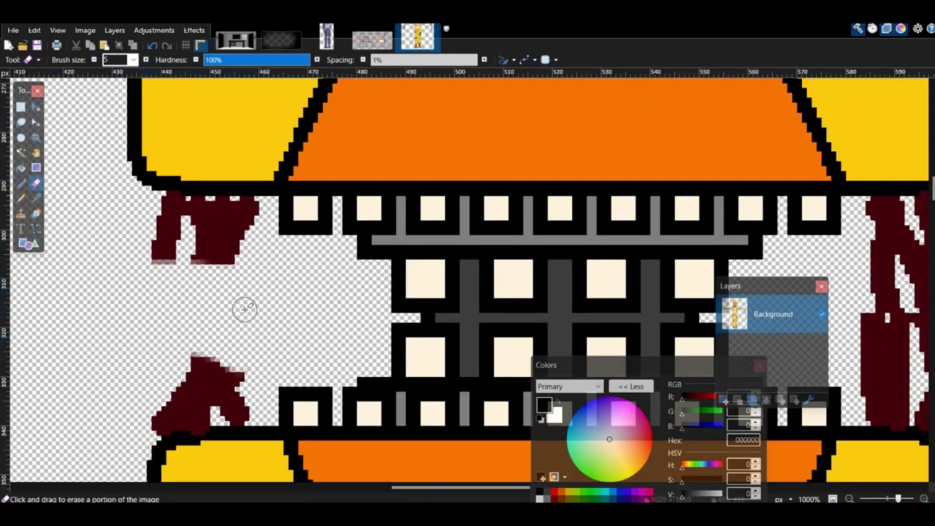
{"action": "left_click", "coordinate": [20, 107]}
{"action": "left_click_drag", "start_coordinate": [265, 195], "coordinate": [97, 426]}
{"action": "key", "text": "Delete"}
{"action": "left_click", "coordinate": [21, 153]}
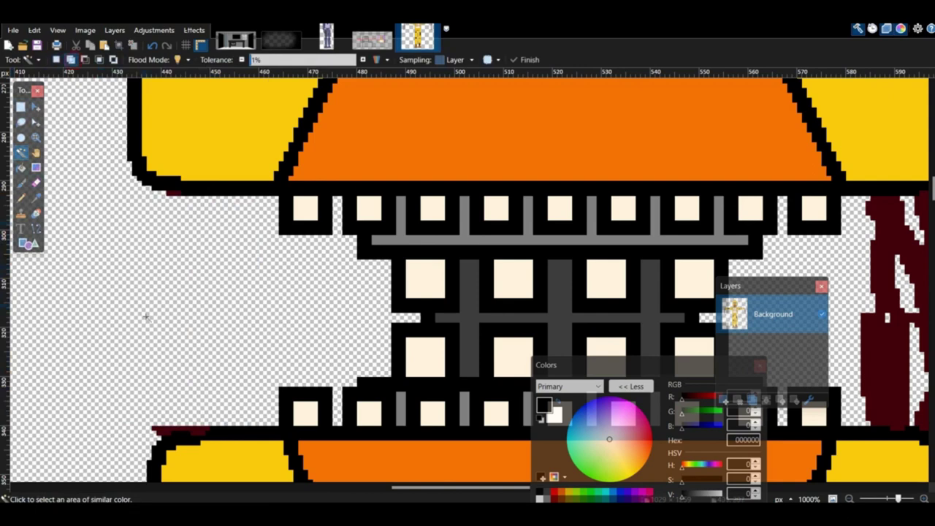
{"action": "key", "text": "Delete"}
{"action": "left_click", "coordinate": [522, 246]}
{"action": "mouse_move", "coordinate": [701, 267]}
{"action": "middle_mouse_down"}
{"action": "mouse_move", "coordinate": [293, 246]}
{"action": "mouse_move", "coordinate": [341, 290]}
{"action": "mouse_move", "coordinate": [551, 305]}
{"action": "middle_mouse_up"}
{"action": "key", "text": "Delete"}
Step: Select Chica's head and upper torso, sample her yellow colour, and bring the selection into the Camera 3 image
{"action": "scroll", "coordinate": [511, 322], "scroll_direction": "down", "scroll_amount": 7, "text": "ctrl"}
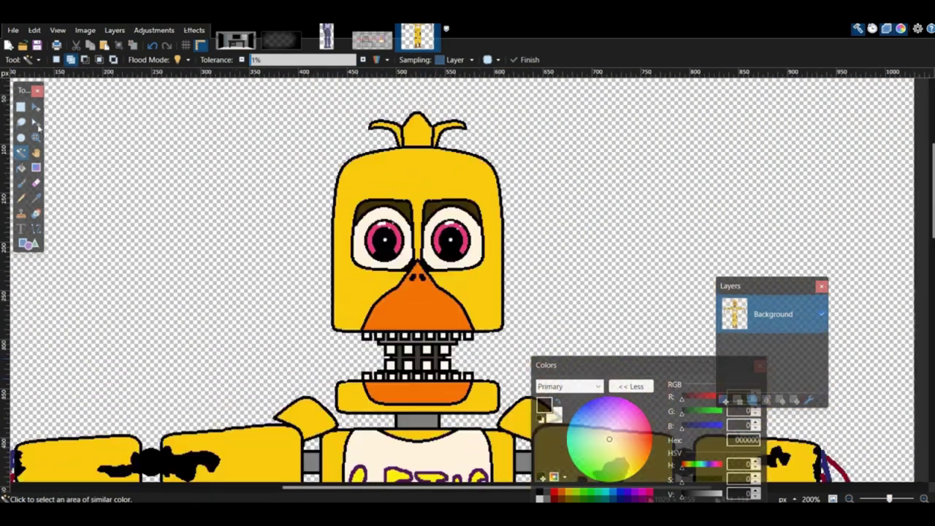
{"action": "key", "text": "s"}
{"action": "left_click_drag", "start_coordinate": [264, 95], "coordinate": [568, 327]}
{"action": "scroll", "coordinate": [560, 334], "scroll_direction": "down", "scroll_amount": 5}
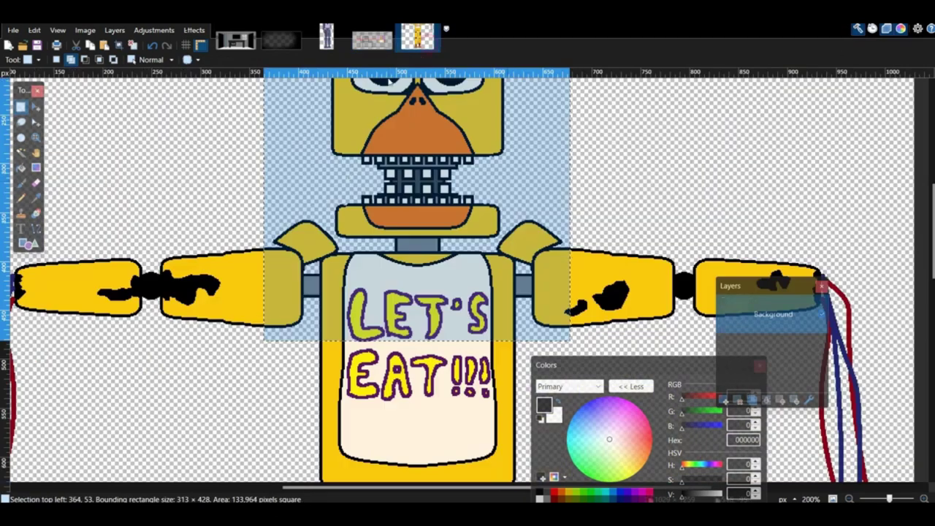
{"action": "left_click", "coordinate": [36, 198]}
{"action": "left_click", "coordinate": [82, 282]}
{"action": "left_click", "coordinate": [21, 183]}
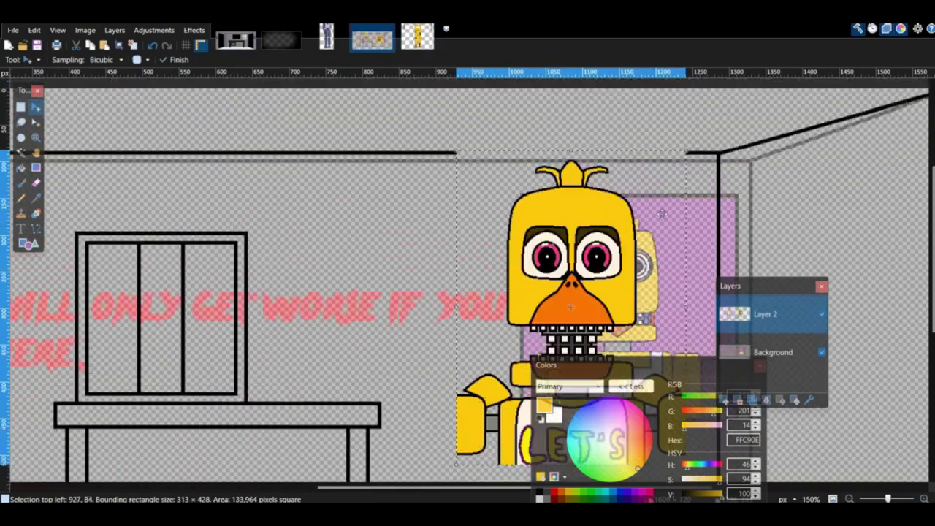
Step: Scale the pasted Chica down to about 252 × 363 px and position her over the old poster
{"action": "left_click_drag", "start_coordinate": [686, 151], "coordinate": [678, 171]}
{"action": "scroll", "coordinate": [678, 171], "scroll_direction": "down", "scroll_amount": 3}
{"action": "left_click_drag", "start_coordinate": [516, 298], "coordinate": [499, 313]}
{"action": "scroll", "coordinate": [501, 317], "scroll_direction": "up", "scroll_amount": 2}
Step: Draw a 5 px black rectangular poster frame about 252 × 363 px around the Chica picture
{"action": "left_click", "coordinate": [539, 494]}
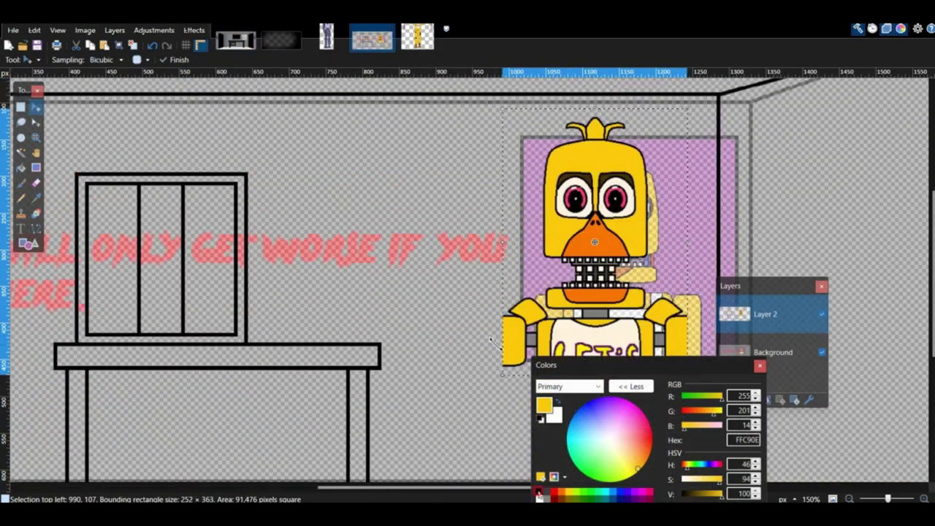
{"action": "left_click", "coordinate": [29, 243]}
{"action": "scroll", "coordinate": [570, 248], "scroll_direction": "up", "scroll_amount": 4, "text": "ctrl"}
{"action": "scroll", "coordinate": [470, 219], "scroll_direction": "up", "scroll_amount": 5}
{"action": "left_click_drag", "start_coordinate": [417, 192], "coordinate": [679, 424]}
{"action": "left_click_drag", "start_coordinate": [515, 302], "coordinate": [495, 273]}
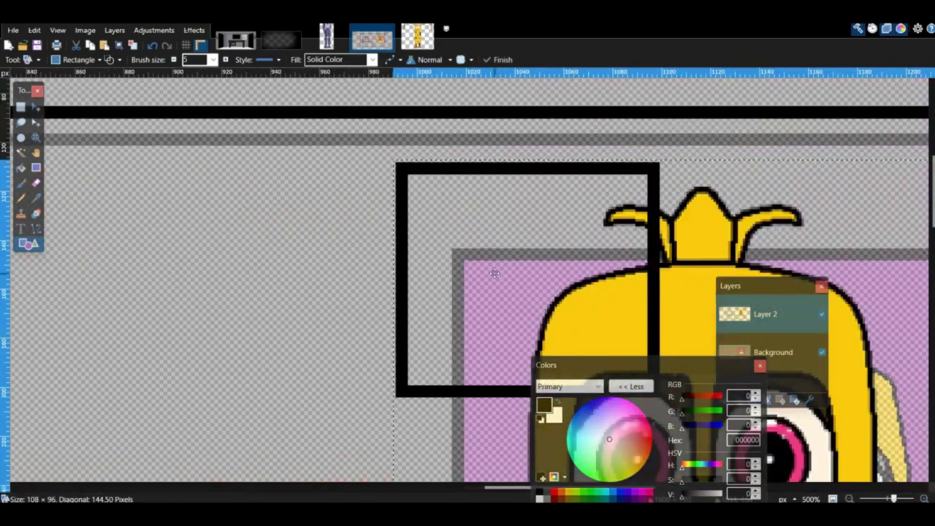
{"action": "left_click_drag", "start_coordinate": [653, 280], "coordinate": [495, 293]}
{"action": "scroll", "coordinate": [192, 221], "scroll_direction": "down", "scroll_amount": 1}
{"action": "scroll", "coordinate": [220, 322], "scroll_direction": "down", "scroll_amount": 10}
{"action": "left_click_drag", "start_coordinate": [190, 336], "coordinate": [299, 343]}
{"action": "scroll", "coordinate": [71, 168], "scroll_direction": "up", "scroll_amount": 1}
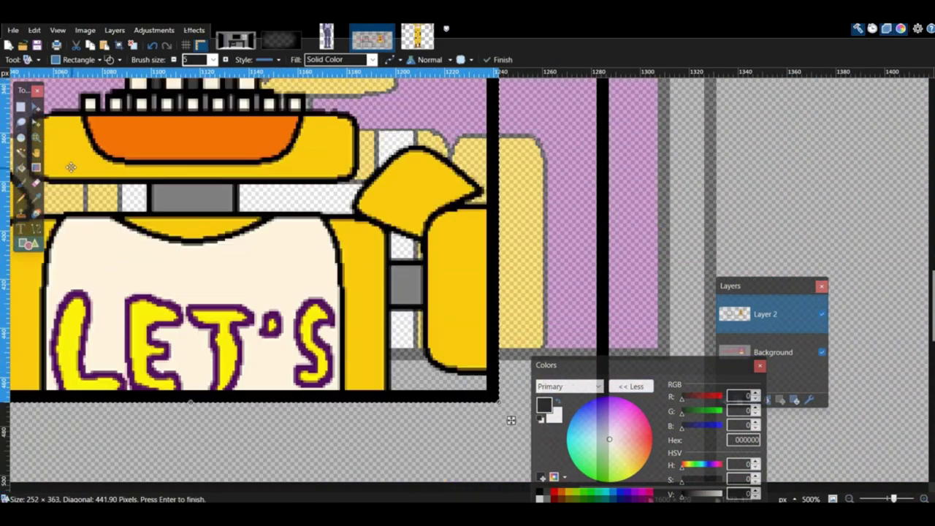
Step: Try to select the empty areas around Chica inside the poster with the Magic Wand at 80% tolerance
{"action": "left_click", "coordinate": [21, 152]}
{"action": "left_click", "coordinate": [406, 339]}
{"action": "left_click_drag", "start_coordinate": [288, 62], "coordinate": [337, 64]}
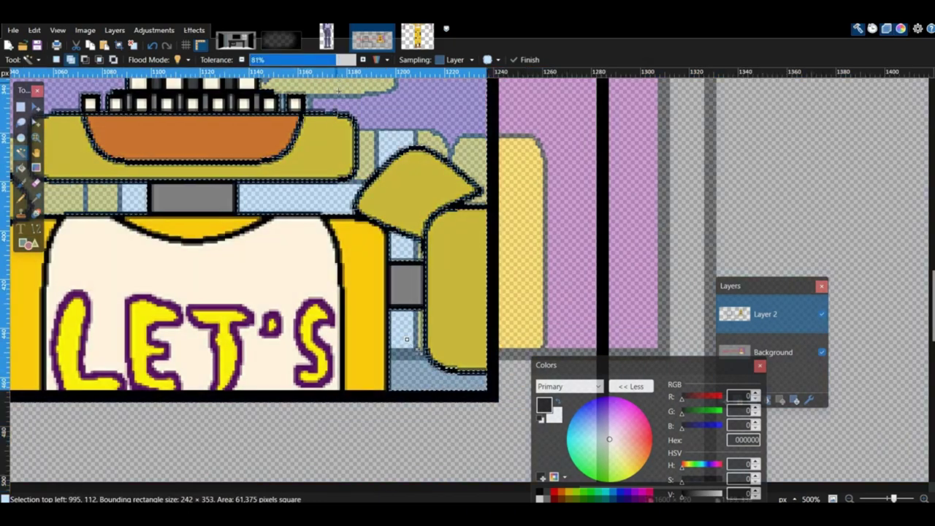
{"action": "left_click", "coordinate": [242, 60]}
{"action": "left_click", "coordinate": [404, 245]}
{"action": "left_click", "coordinate": [319, 198]}
{"action": "scroll", "coordinate": [319, 198], "scroll_direction": "up", "scroll_amount": 5}
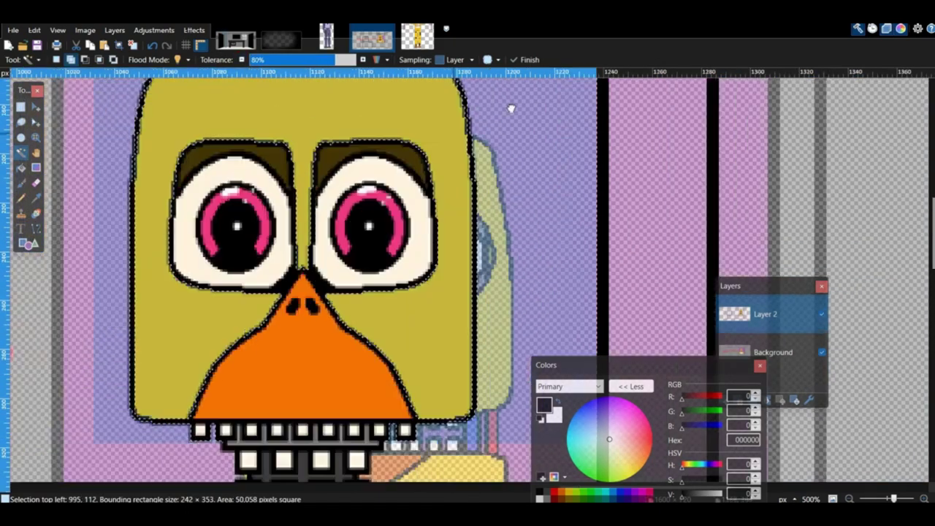
{"action": "scroll", "coordinate": [509, 109], "scroll_direction": "down", "scroll_amount": 5}
{"action": "left_click", "coordinate": [233, 252]}
{"action": "left_click", "coordinate": [237, 344]}
Step: Set the primary colour to blue 0094FF for the paintbrush and clear the current selection
{"action": "left_click", "coordinate": [849, 499]}
{"action": "left_click_drag", "start_coordinate": [640, 361], "coordinate": [725, 261]}
{"action": "left_click", "coordinate": [699, 393]}
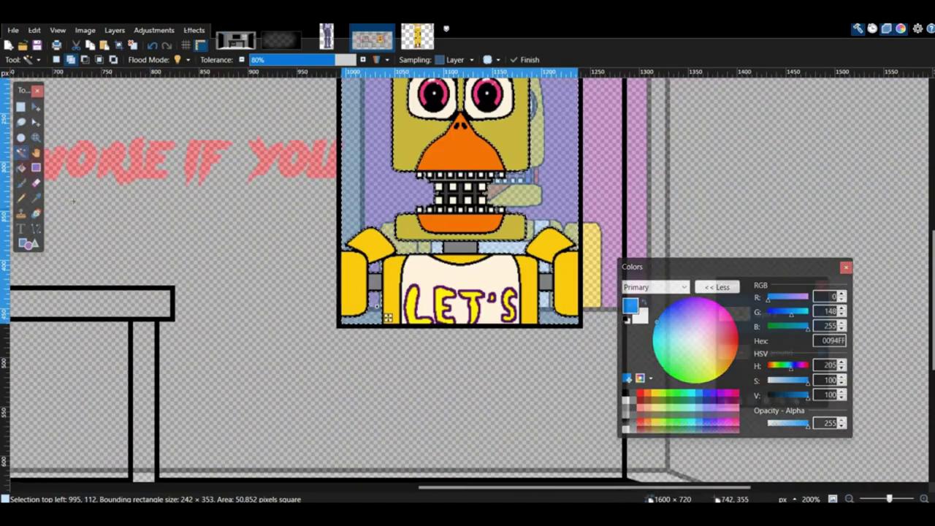
{"action": "left_click", "coordinate": [20, 182]}
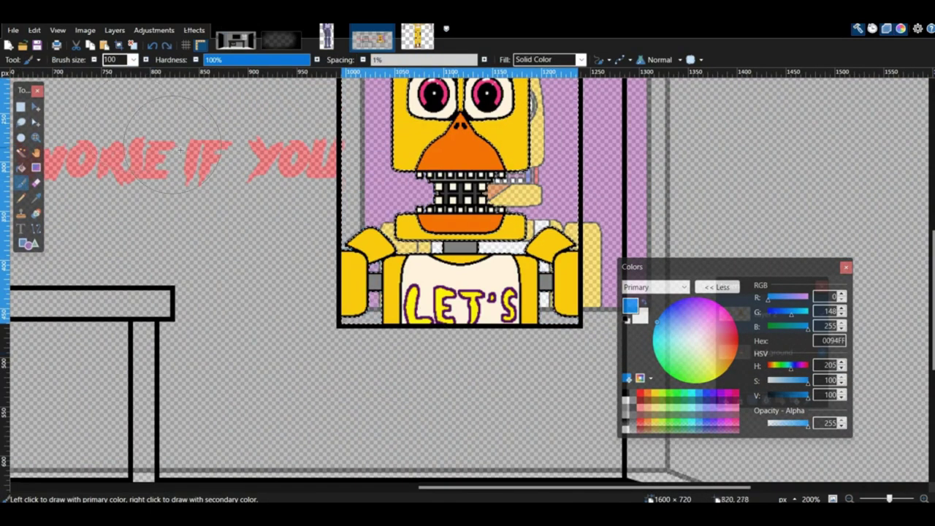
{"action": "scroll", "coordinate": [180, 150], "scroll_direction": "up", "scroll_amount": 1}
{"action": "key", "text": "ctrl+d"}
Step: Select the empty areas around Chica at 65% tolerance and paint the poster background blue with a 100 px brush
{"action": "left_click", "coordinate": [20, 151]}
{"action": "scroll", "coordinate": [383, 168], "scroll_direction": "up", "scroll_amount": 4, "text": "ctrl"}
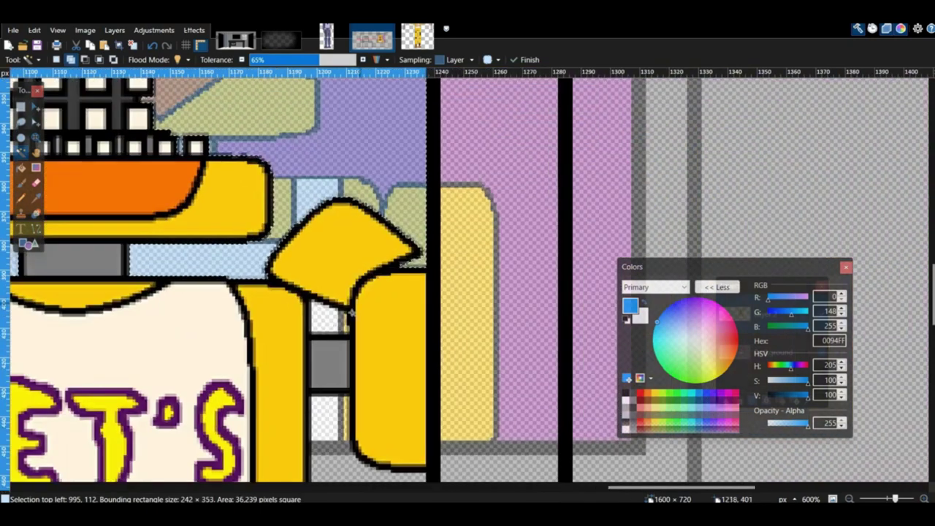
{"action": "left_click", "coordinate": [337, 320]}
{"action": "scroll", "coordinate": [335, 351], "scroll_direction": "up", "scroll_amount": 4}
{"action": "left_click", "coordinate": [20, 183]}
{"action": "mouse_move", "coordinate": [121, 315]}
{"action": "left_mouse_down"}
{"action": "mouse_move", "coordinate": [127, 326]}
{"action": "mouse_move", "coordinate": [358, 266]}
{"action": "mouse_move", "coordinate": [312, 261]}
{"action": "left_mouse_up"}
{"action": "scroll", "coordinate": [344, 278], "scroll_direction": "up", "scroll_amount": 4}
{"action": "scroll", "coordinate": [359, 265], "scroll_direction": "up", "scroll_amount": 4}
{"action": "scroll", "coordinate": [314, 270], "scroll_direction": "down", "scroll_amount": 10}
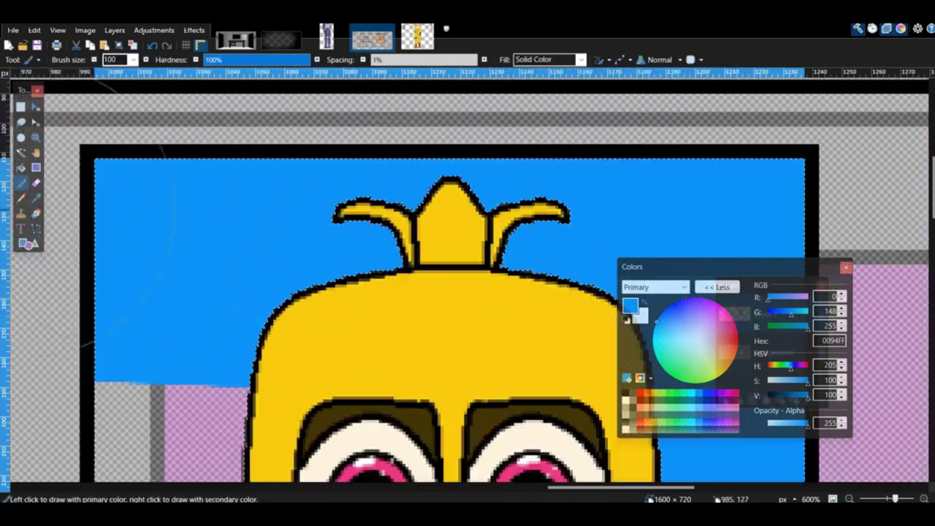
{"action": "scroll", "coordinate": [756, 233], "scroll_direction": "up", "scroll_amount": 10}
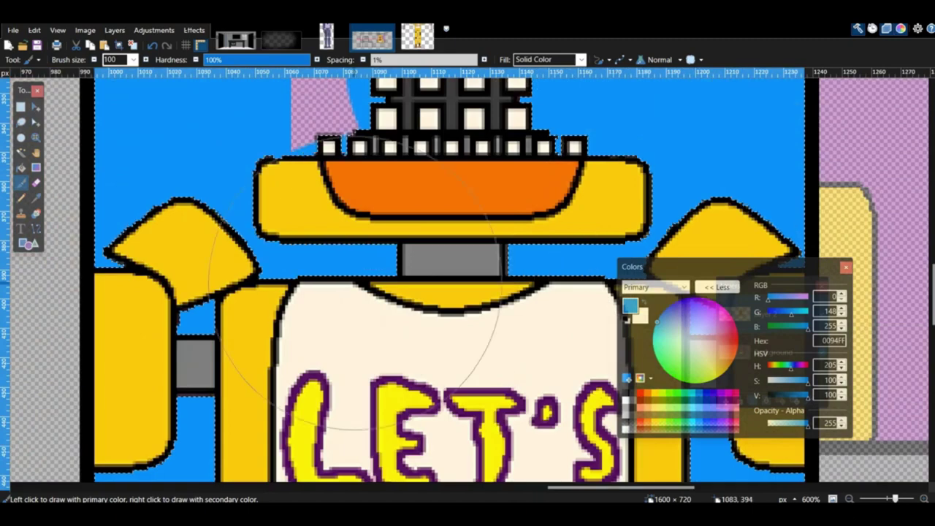
Step: Extend the selection to the whole poster interior and lighten it with a Curves adjustment
{"action": "left_click", "coordinate": [21, 107]}
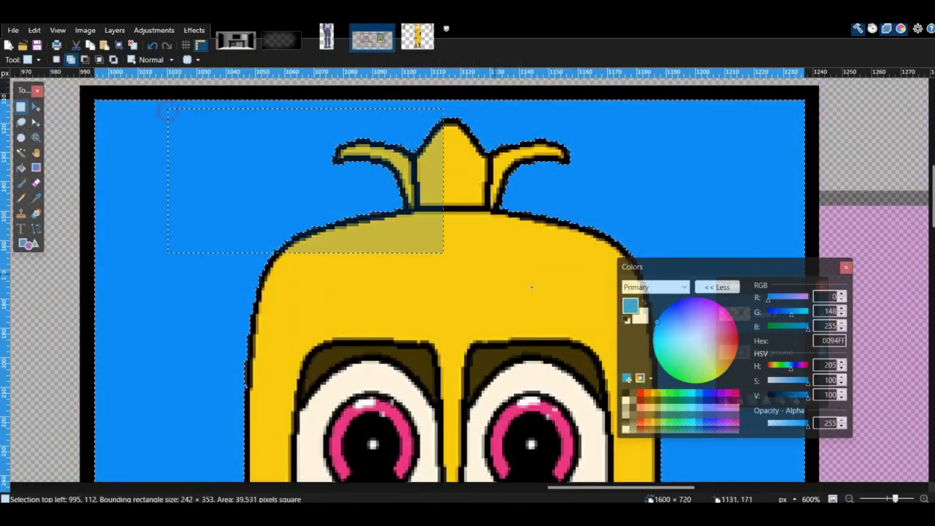
{"action": "scroll", "coordinate": [532, 287], "scroll_direction": "down", "scroll_amount": 10}
{"action": "scroll", "coordinate": [541, 306], "scroll_direction": "left", "scroll_amount": 5}
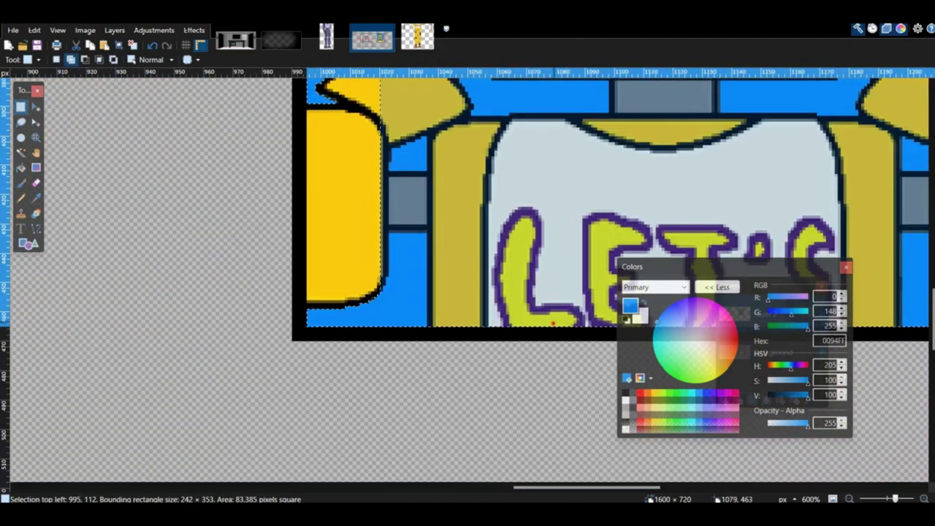
{"action": "scroll", "coordinate": [553, 322], "scroll_direction": "up", "scroll_amount": 10}
{"action": "left_click", "coordinate": [153, 30]}
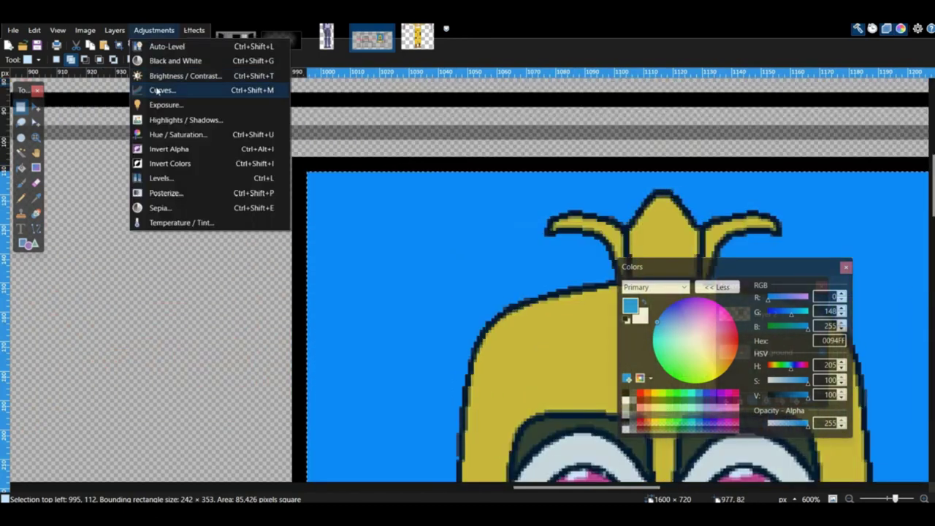
{"action": "left_click", "coordinate": [156, 90]}
{"action": "left_click_drag", "start_coordinate": [424, 294], "coordinate": [424, 264]}
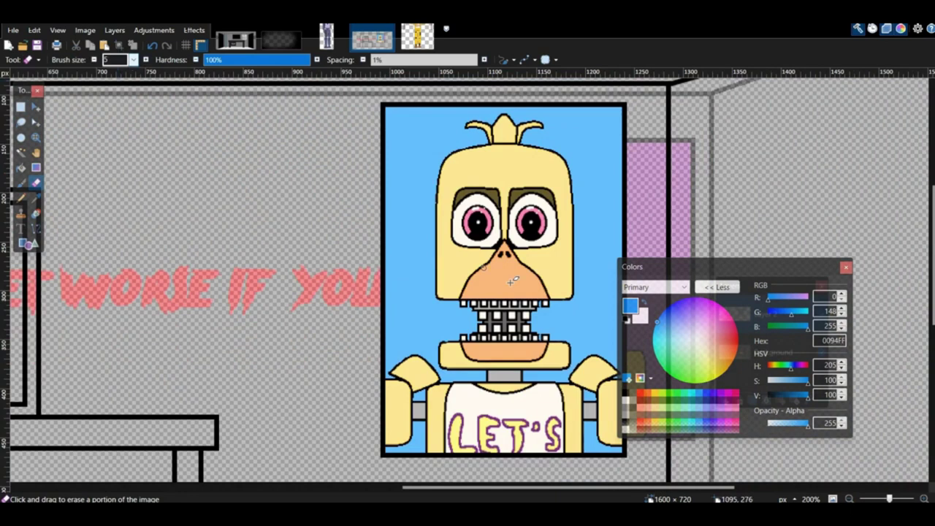
Step: Erase the poster's lower side and bottom edges into a ragged torn shape with a 20 px eraser
{"action": "scroll", "coordinate": [513, 280], "scroll_direction": "down", "scroll_amount": 3}
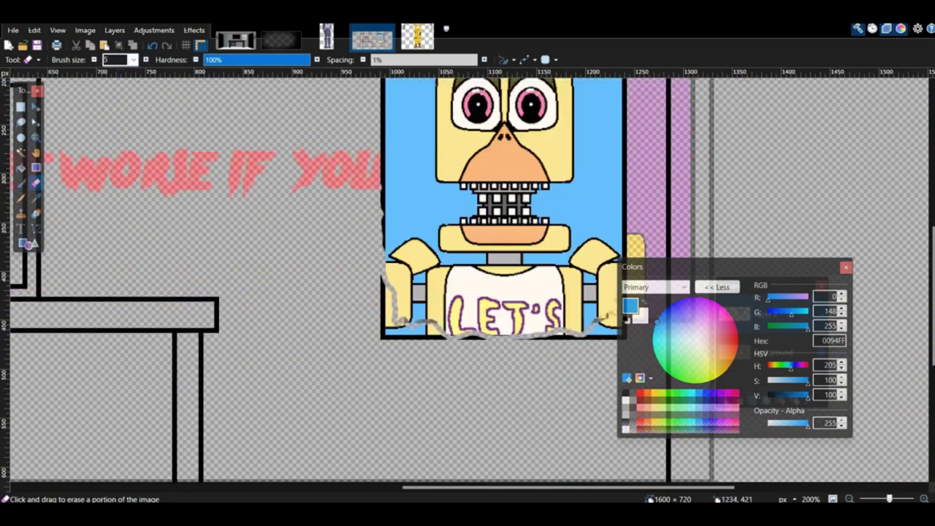
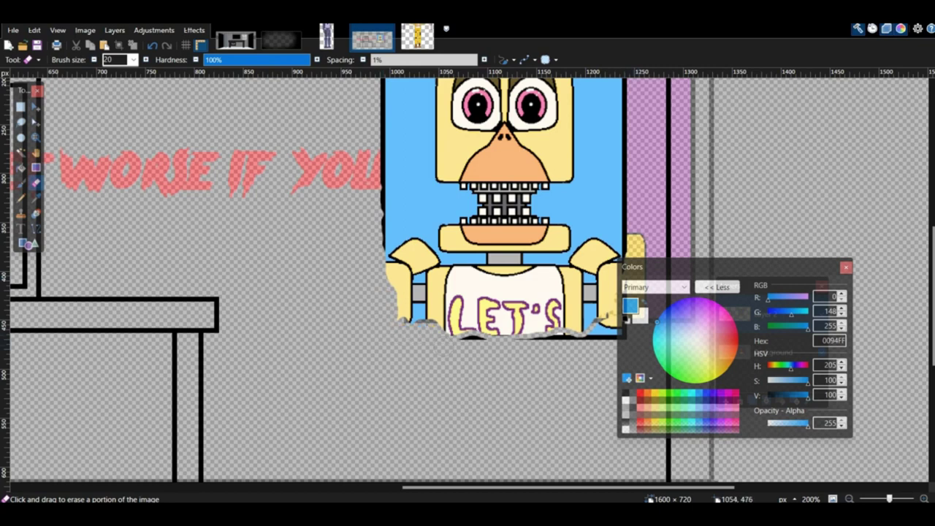
{"action": "scroll", "coordinate": [568, 365], "scroll_direction": "right", "scroll_amount": 5}
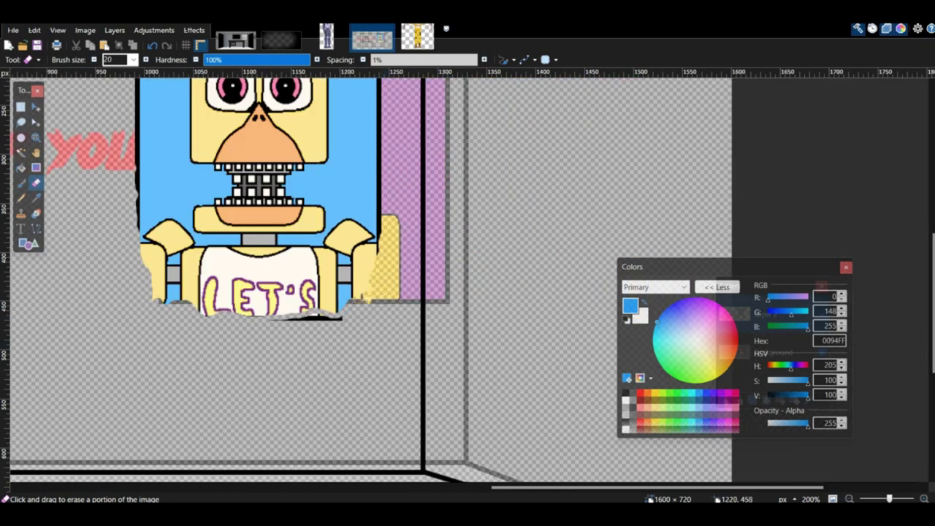
{"action": "middle_click_drag", "start_coordinate": [248, 329], "coordinate": [420, 363]}
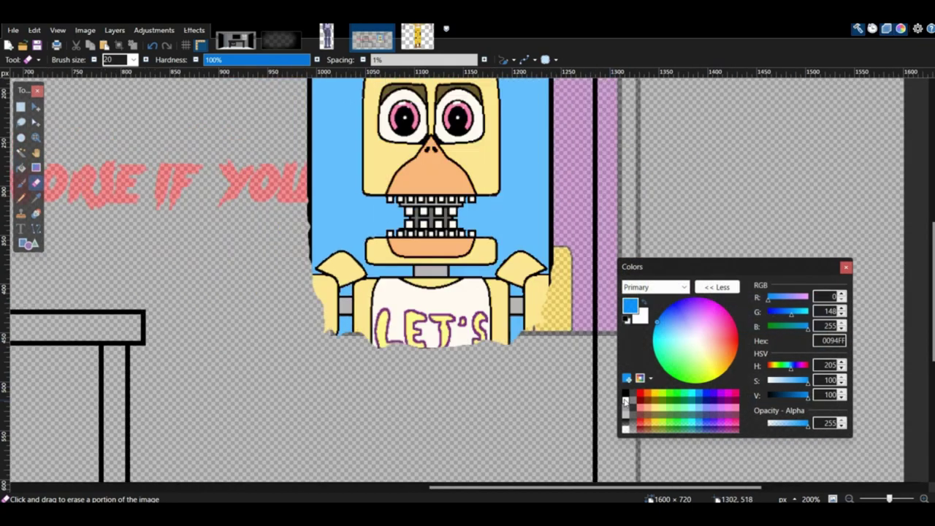
Step: Outline the poster's torn side and bottom edges in black 000000 with a 5 px paintbrush
{"action": "left_click", "coordinate": [626, 400]}
{"action": "left_click", "coordinate": [21, 182]}
{"action": "left_click", "coordinate": [626, 393]}
{"action": "left_click", "coordinate": [132, 60]}
{"action": "left_click", "coordinate": [115, 101]}
{"action": "mouse_move", "coordinate": [282, 255]}
{"action": "middle_mouse_down"}
{"action": "mouse_move", "coordinate": [297, 246]}
{"action": "mouse_move", "coordinate": [92, 177]}
{"action": "middle_mouse_up"}
{"action": "scroll", "coordinate": [91, 177], "scroll_direction": "up", "scroll_amount": 4, "text": "ctrl"}
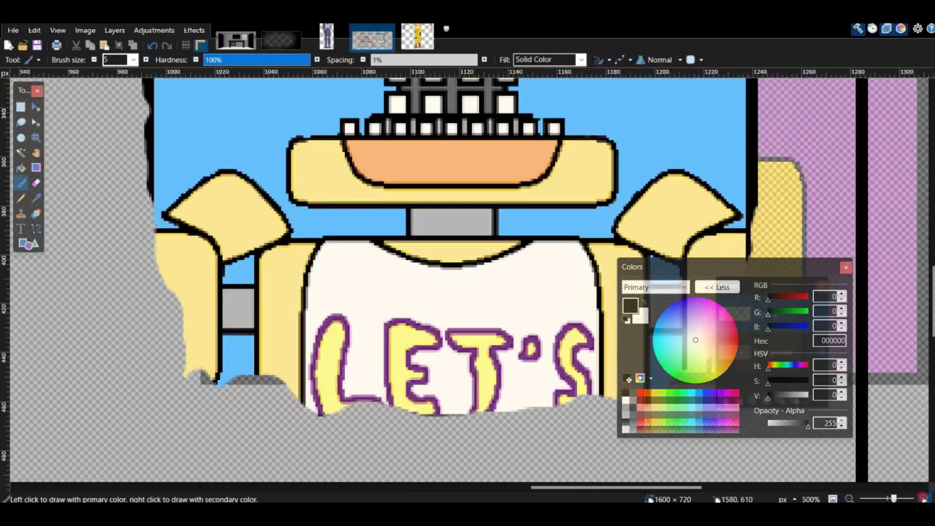
{"action": "middle_click_drag", "start_coordinate": [183, 88], "coordinate": [114, 238]}
{"action": "scroll", "coordinate": [84, 191], "scroll_direction": "down", "scroll_amount": 4}
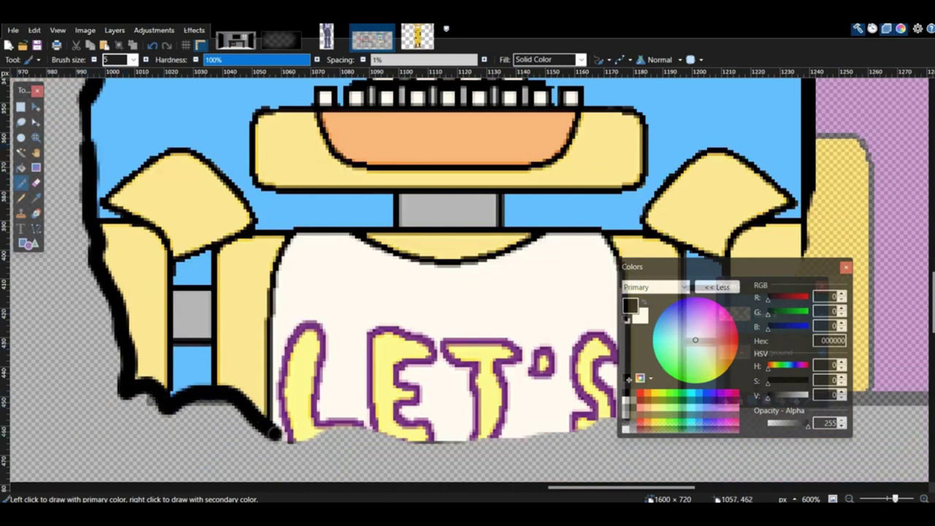
{"action": "mouse_move", "coordinate": [539, 436]}
{"action": "middle_mouse_down"}
{"action": "mouse_move", "coordinate": [321, 313]}
{"action": "mouse_move", "coordinate": [322, 373]}
{"action": "middle_mouse_up"}
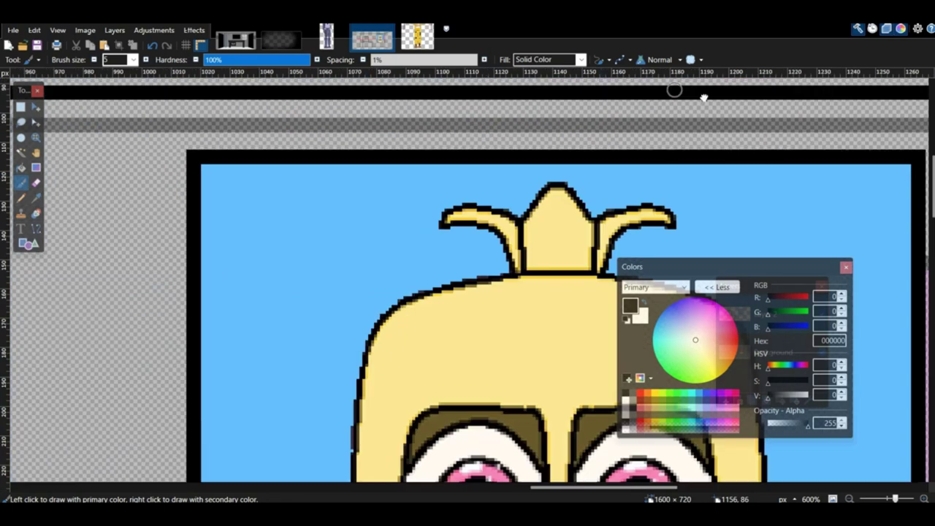
Step: Add the text 1985 in white bold Calibri, size 14, to the upper-left corner of the Chica poster
{"action": "key", "text": "x"}
{"action": "key", "text": "t"}
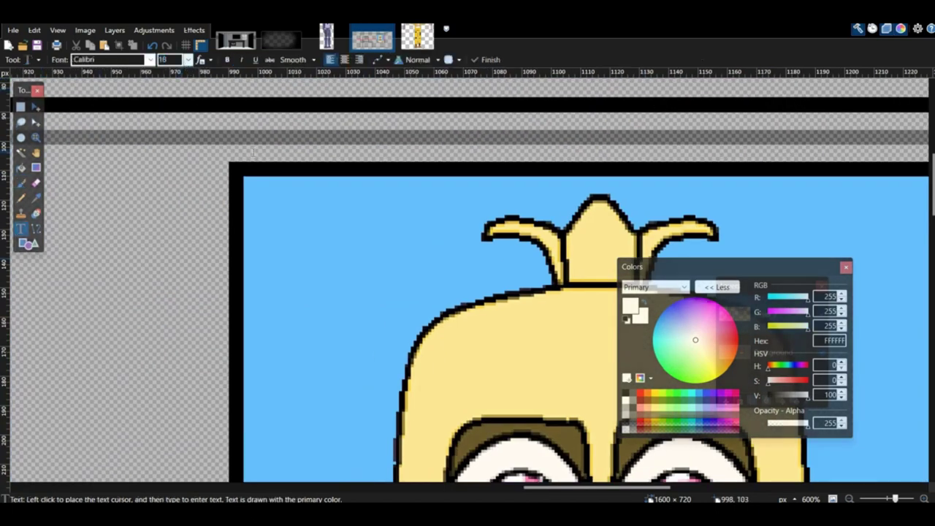
{"action": "left_click", "coordinate": [269, 212]}
{"action": "type", "text": "198"}
{"action": "scroll", "coordinate": [178, 59], "scroll_direction": "up", "scroll_amount": 2}
{"action": "left_click", "coordinate": [227, 60]}
{"action": "left_click_drag", "start_coordinate": [413, 278], "coordinate": [396, 259]}
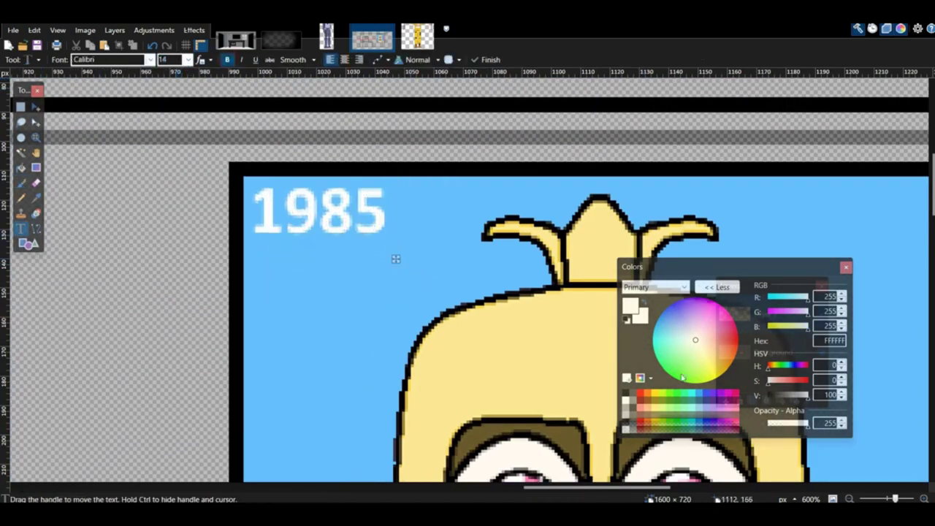
Step: Select the back wall around the furniture and poster with the Magic Wand at 81% tolerance
{"action": "left_click", "coordinate": [849, 499]}
{"action": "left_click", "coordinate": [849, 499]}
{"action": "left_click", "coordinate": [849, 499]}
{"action": "left_click", "coordinate": [849, 499]}
{"action": "middle_click_drag", "start_coordinate": [521, 365], "coordinate": [524, 330]}
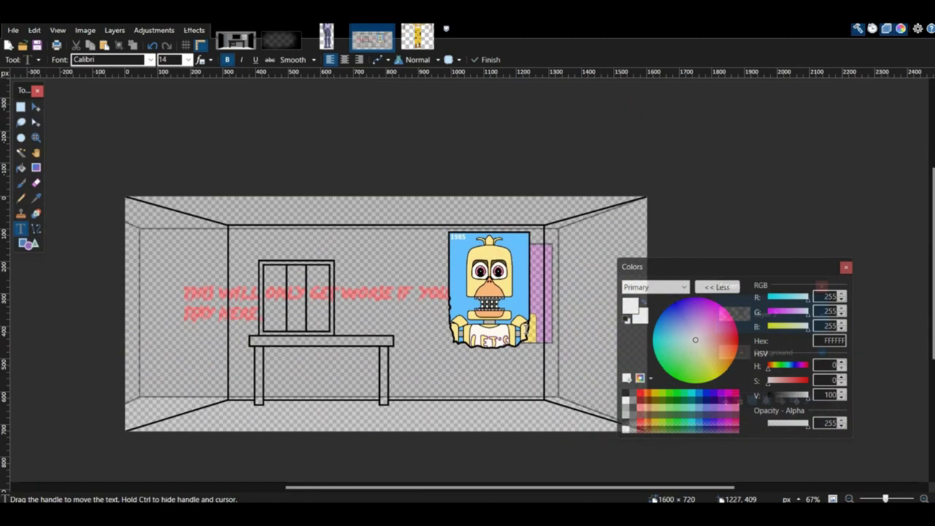
{"action": "scroll", "coordinate": [349, 338], "scroll_direction": "up", "scroll_amount": 4, "text": "ctrl"}
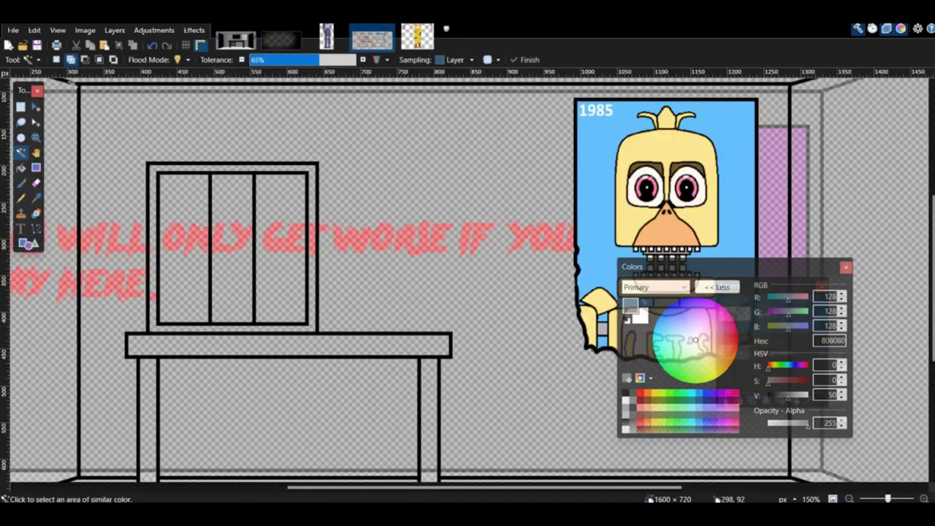
{"action": "left_click", "coordinate": [512, 409]}
{"action": "scroll", "coordinate": [512, 409], "scroll_direction": "up", "scroll_amount": 2, "text": "ctrl"}
{"action": "left_click", "coordinate": [924, 499]}
{"action": "left_click", "coordinate": [925, 499]}
{"action": "left_click", "coordinate": [924, 499]}
{"action": "left_click", "coordinate": [924, 499]}
{"action": "left_click", "coordinate": [339, 60]}
{"action": "left_click", "coordinate": [242, 60]}
{"action": "scroll", "coordinate": [358, 251], "scroll_direction": "up", "scroll_amount": 8}
{"action": "scroll", "coordinate": [471, 282], "scroll_direction": "down", "scroll_amount": 5, "text": "ctrl"}
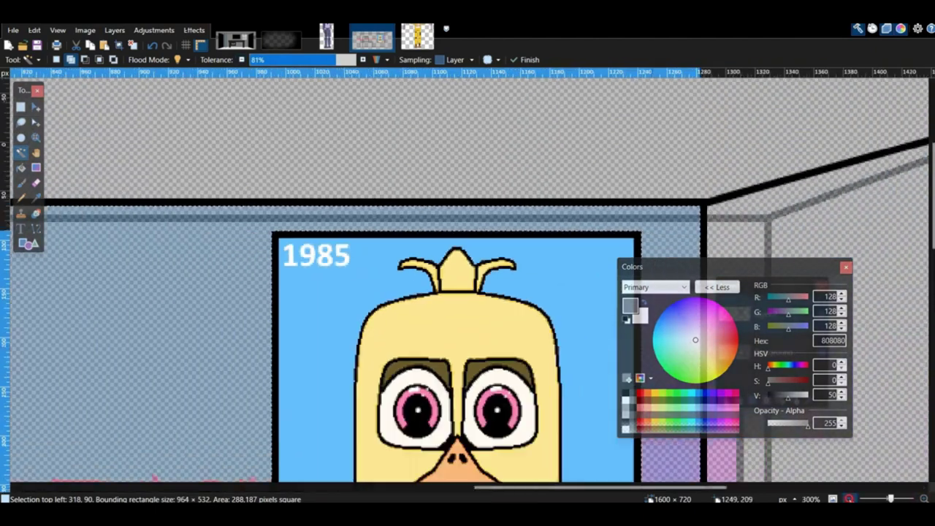
Step: Add the side walls and ceiling to the selection, paint everything gray 808080 with a 300 px brush, and deselect
{"action": "left_click", "coordinate": [607, 317]}
{"action": "left_click", "coordinate": [419, 120]}
{"action": "left_click", "coordinate": [38, 354]}
{"action": "left_click", "coordinate": [205, 350]}
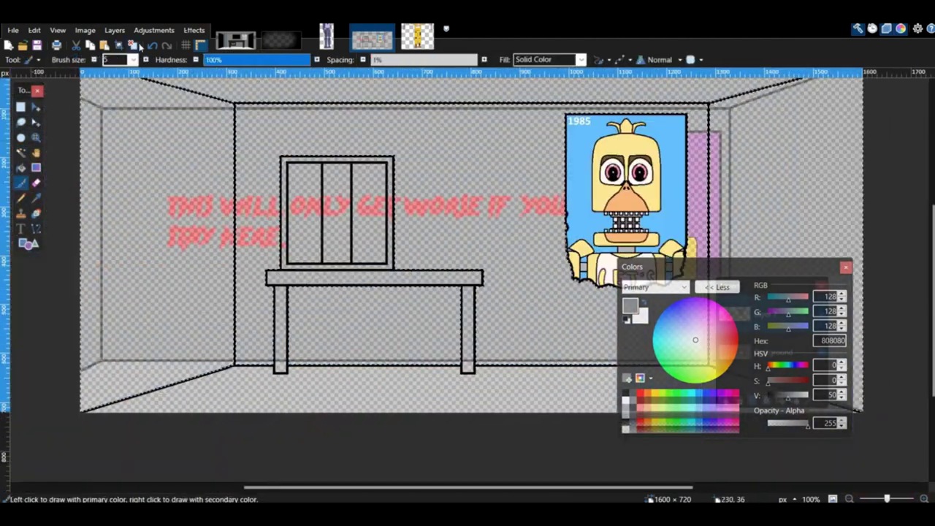
{"action": "mouse_move", "coordinate": [313, 332]}
{"action": "left_mouse_down"}
{"action": "mouse_move", "coordinate": [414, 135]}
{"action": "mouse_move", "coordinate": [197, 333]}
{"action": "mouse_move", "coordinate": [80, 189]}
{"action": "mouse_move", "coordinate": [922, 255]}
{"action": "mouse_move", "coordinate": [527, 390]}
{"action": "mouse_move", "coordinate": [780, 220]}
{"action": "mouse_move", "coordinate": [318, 364]}
{"action": "left_mouse_up"}
{"action": "key", "text": "ctrl+d"}
{"action": "middle_click_drag", "start_coordinate": [385, 246], "coordinate": [333, 228]}
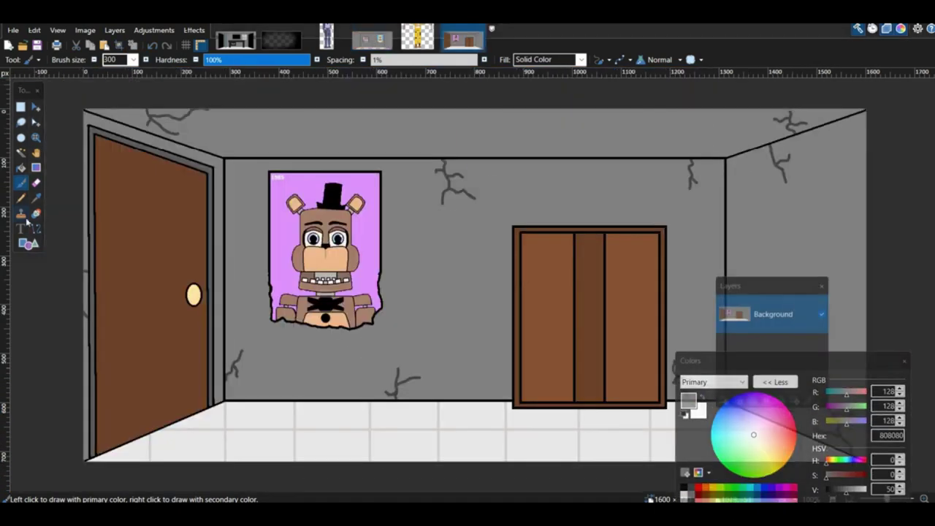
Step: Sample dark brown 6B4229 from the Freddy poster room's cabinet and paint the outer frame and middle panel of the object on the table
{"action": "key", "text": "k"}
{"action": "key", "text": "s"}
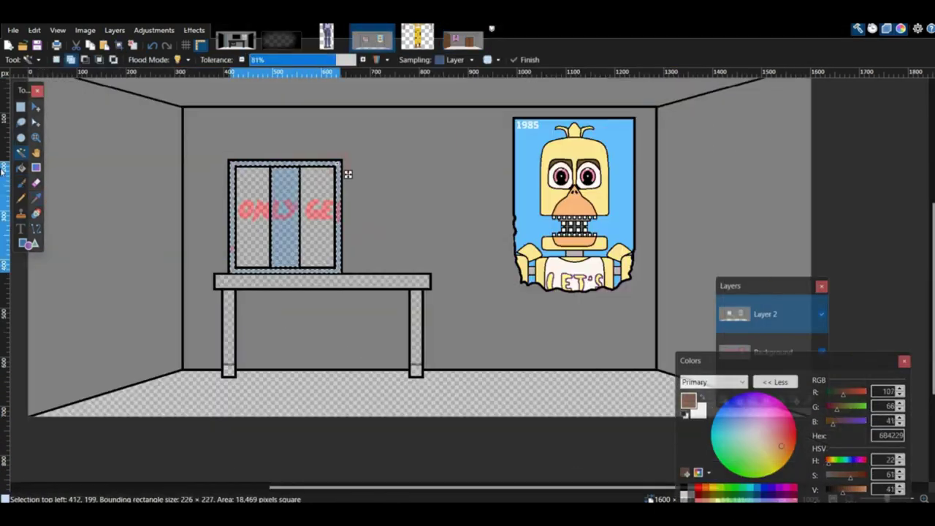
{"action": "key", "text": "b"}
{"action": "left_click_drag", "start_coordinate": [307, 183], "coordinate": [248, 252]}
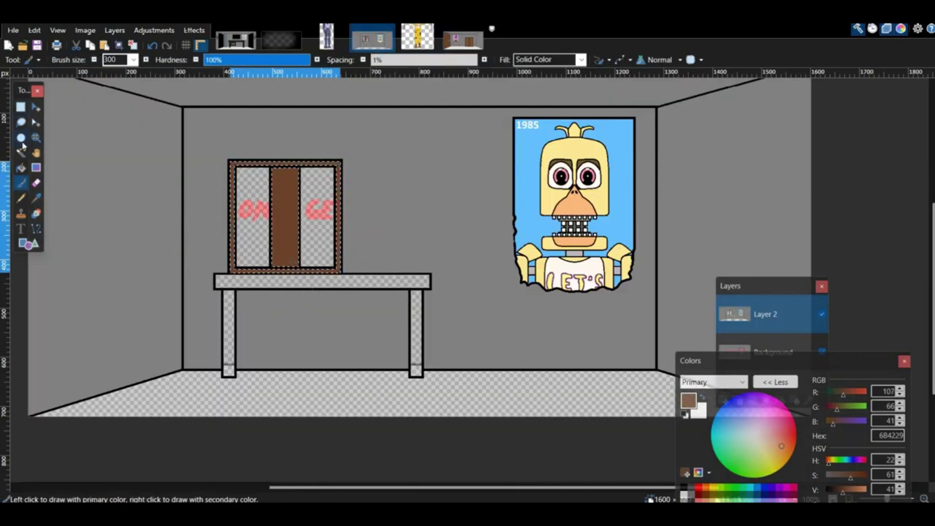
Step: Sample lighter brown 845133 from the same cabinet and paint the two outer panels of the framed object, then deselect
{"action": "left_click", "coordinate": [21, 152]}
{"action": "left_click", "coordinate": [252, 197]}
{"action": "left_click", "coordinate": [323, 210], "text": "ctrl"}
{"action": "left_click", "coordinate": [463, 39]}
{"action": "left_click", "coordinate": [36, 198]}
{"action": "left_click", "coordinate": [563, 289]}
{"action": "left_click", "coordinate": [372, 39]}
{"action": "left_click", "coordinate": [21, 183]}
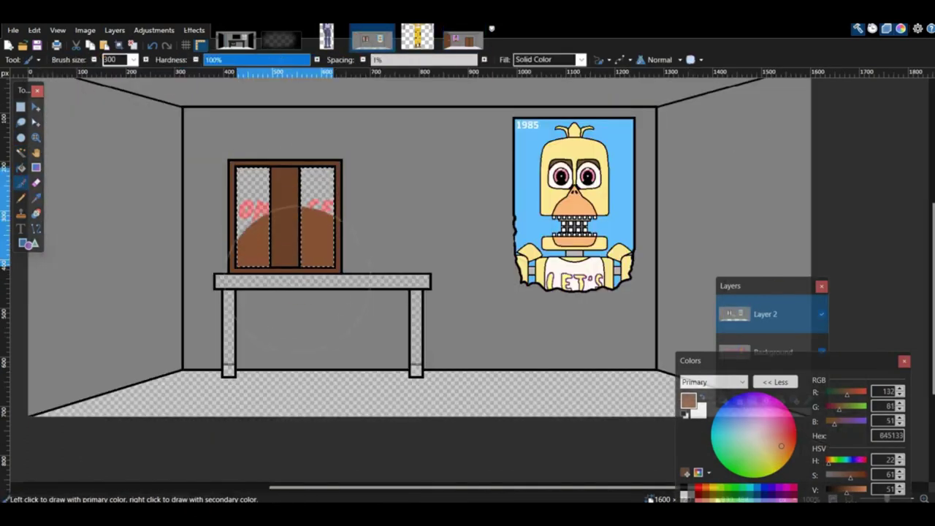
{"action": "key", "text": "ctrl+d"}
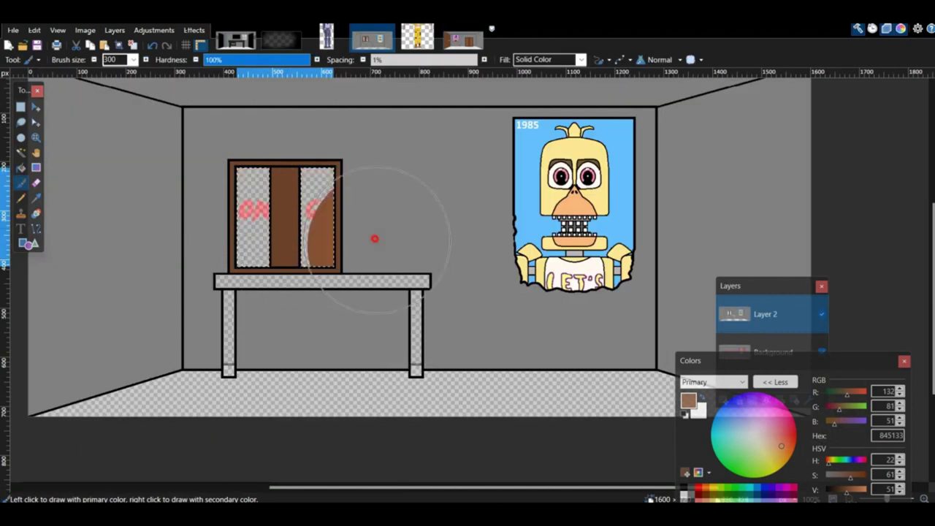
Step: Sample dark gray 232323 from the first open image and paint the tabletop and both table legs, then deselect
{"action": "left_click", "coordinate": [236, 40]}
{"action": "left_click", "coordinate": [36, 198]}
{"action": "left_click", "coordinate": [372, 40]}
{"action": "left_click", "coordinate": [21, 152]}
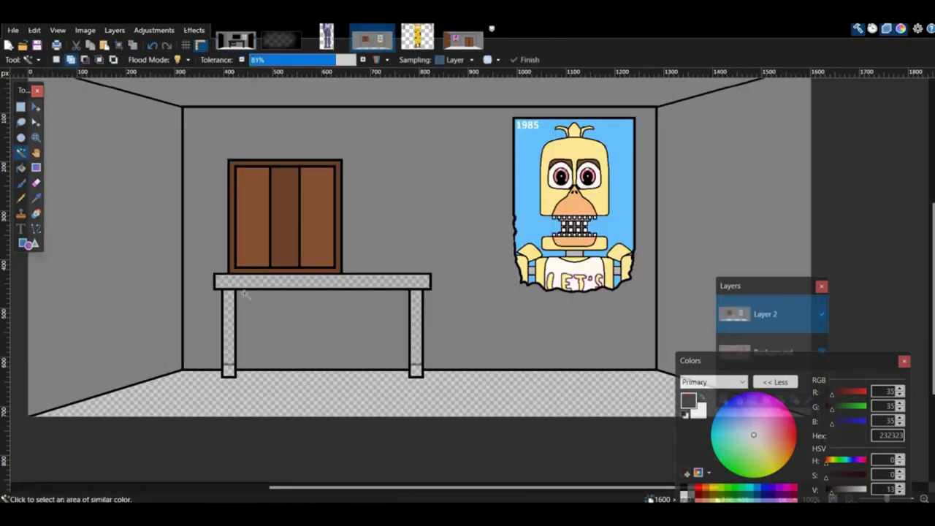
{"action": "left_click", "coordinate": [229, 307]}
{"action": "left_click", "coordinate": [415, 307], "text": "ctrl"}
{"action": "left_click", "coordinate": [21, 182]}
{"action": "left_click_drag", "start_coordinate": [209, 330], "coordinate": [218, 359]}
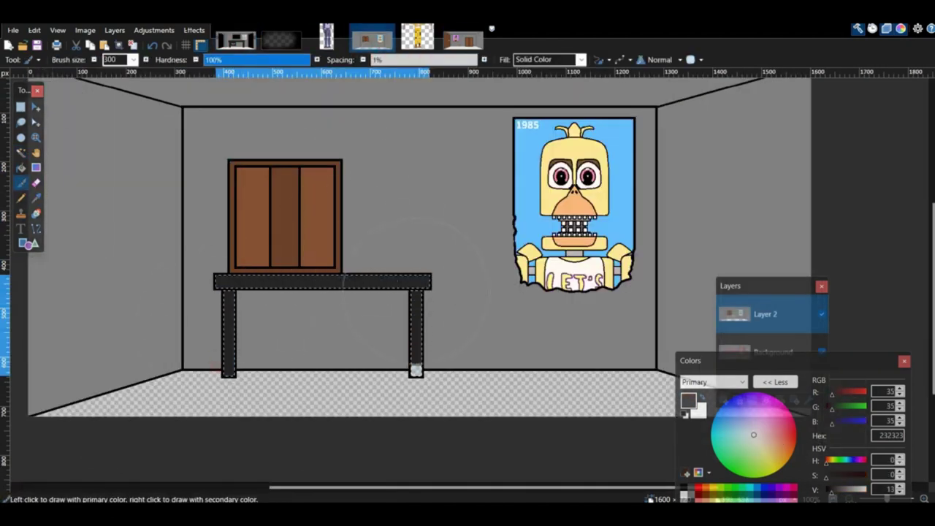
{"action": "key", "text": "ctrl+d"}
Step: Move the Colors window clear of the layer list and delete the Background layer holding the reference sketch
{"action": "left_click", "coordinate": [21, 152]}
{"action": "left_click_drag", "start_coordinate": [756, 361], "coordinate": [751, 445]}
{"action": "left_click", "coordinate": [752, 367]}
{"action": "left_click", "coordinate": [738, 401]}
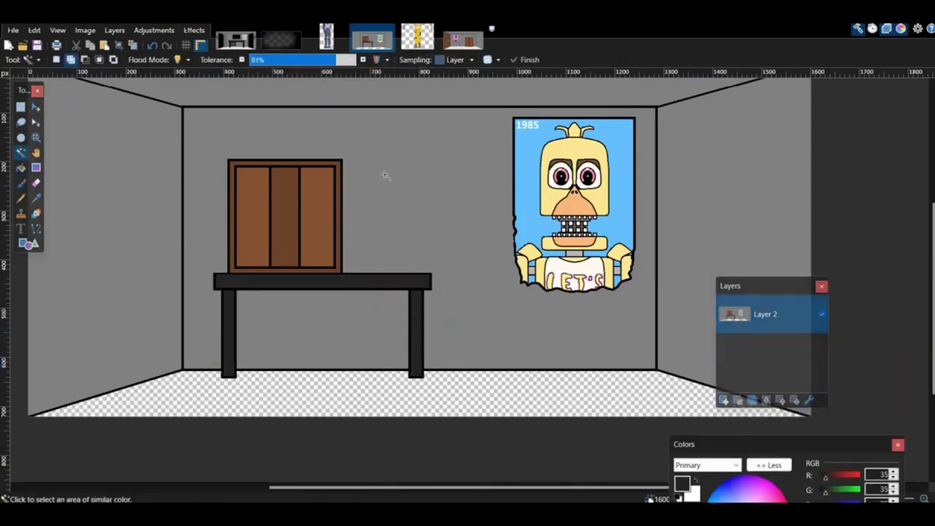
Step: Sample the light floor gray from the Freddy poster room and paint the whole empty floor with a 300 px brush
{"action": "left_click", "coordinate": [463, 40]}
{"action": "left_click", "coordinate": [36, 198]}
{"action": "left_click", "coordinate": [250, 415]}
{"action": "left_click", "coordinate": [372, 39]}
{"action": "left_click", "coordinate": [21, 152]}
{"action": "left_click", "coordinate": [317, 403]}
{"action": "left_click", "coordinate": [21, 183]}
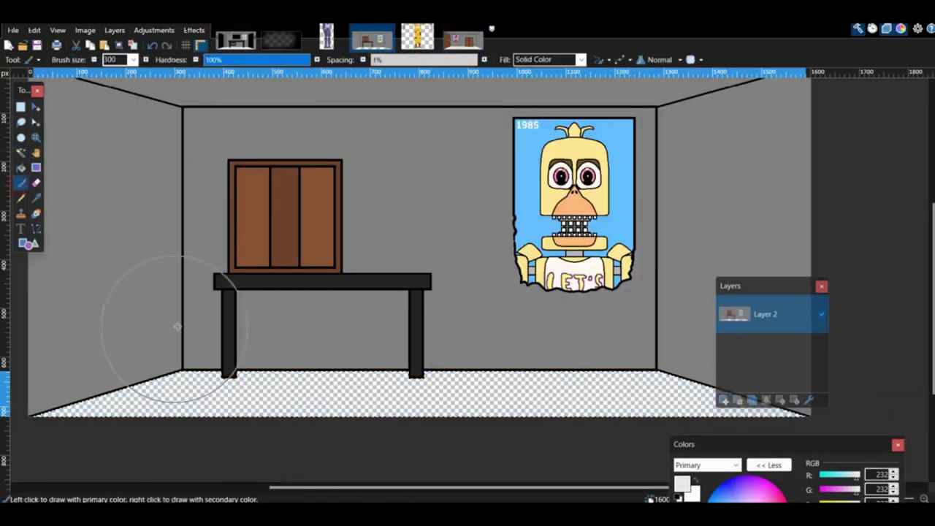
{"action": "left_click_drag", "start_coordinate": [98, 392], "coordinate": [558, 389]}
Step: Sample the tile-line gray from the Freddy poster room and draw 5 px perspective tile lines running front to back on the floor
{"action": "left_click", "coordinate": [462, 38]}
{"action": "key", "text": "k"}
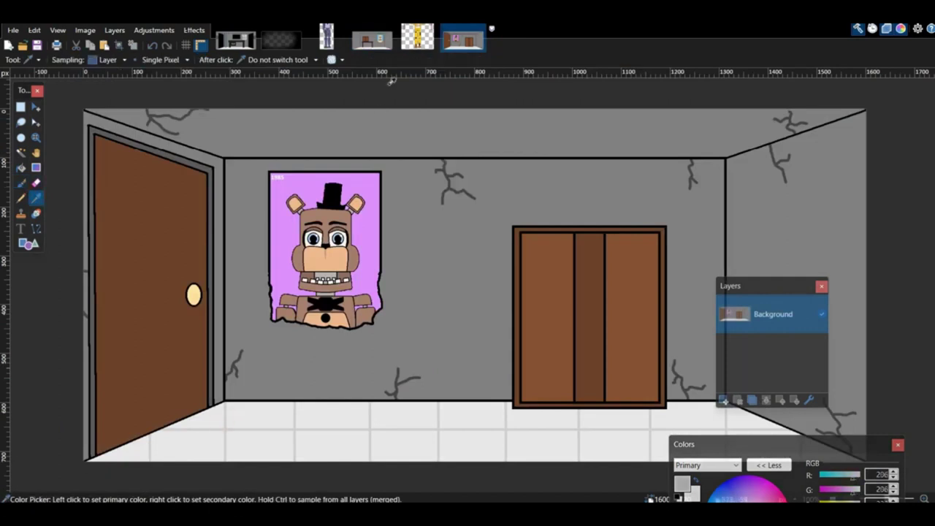
{"action": "left_click", "coordinate": [371, 38]}
{"action": "key", "text": "o"}
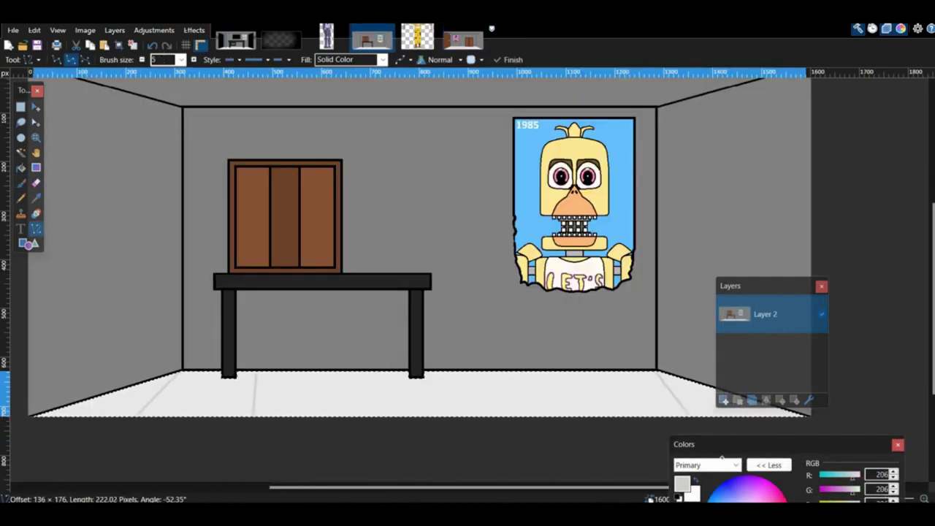
{"action": "key", "text": "o"}
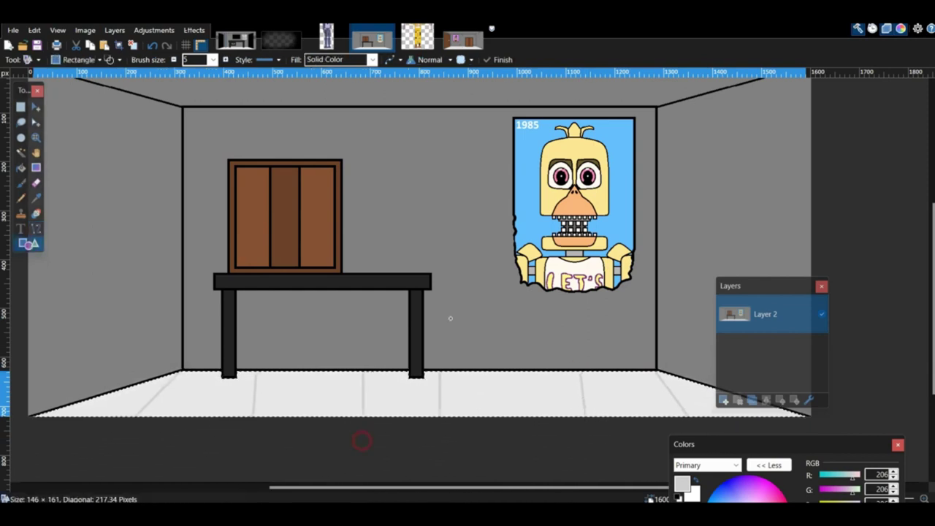
{"action": "key", "text": "o"}
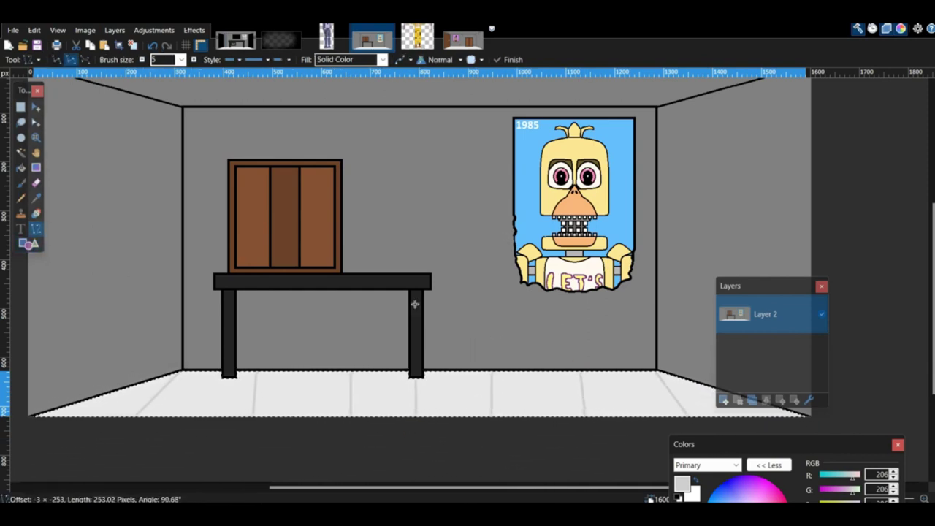
{"action": "key", "text": "o"}
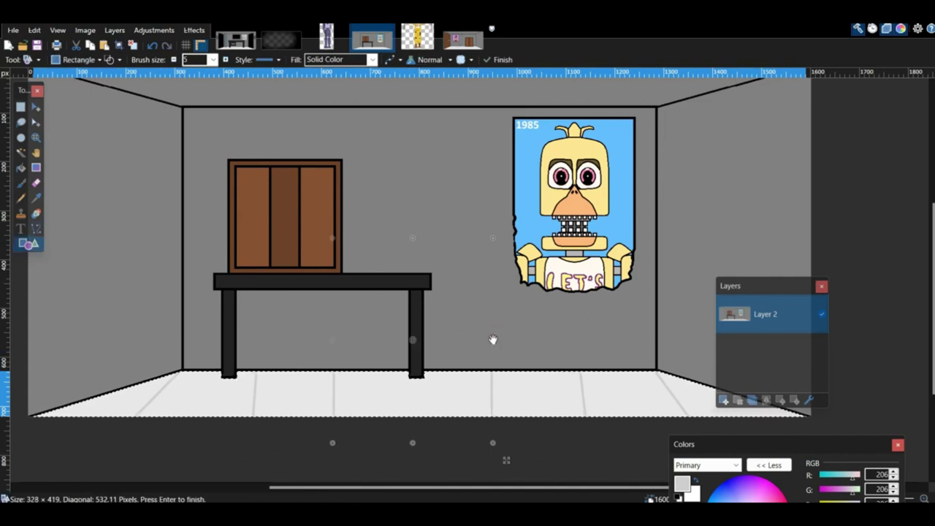
{"action": "left_click", "coordinate": [36, 229]}
{"action": "scroll", "coordinate": [475, 454], "scroll_direction": "down", "scroll_amount": 2}
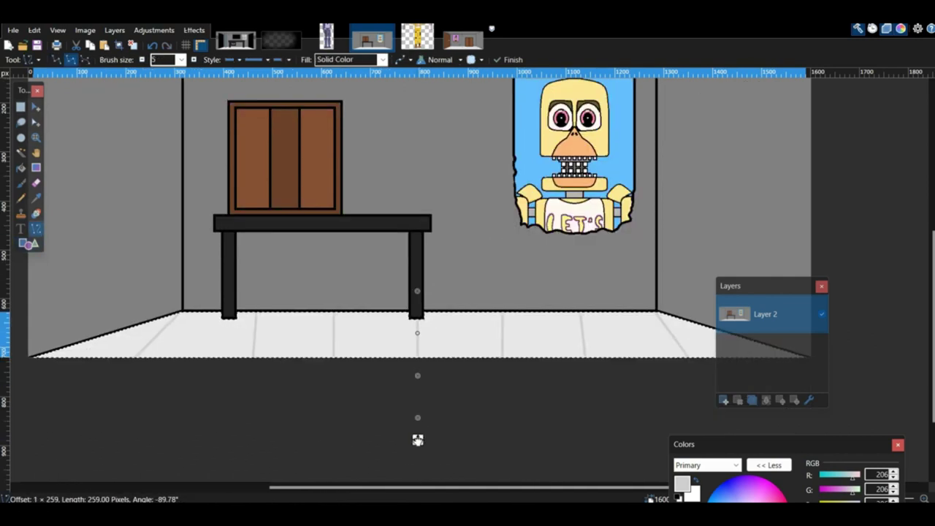
Step: Draw a 5 px rectangle whose upper edge crosses the floor as a horizontal tile line, then deselect
{"action": "left_click", "coordinate": [29, 245]}
{"action": "left_click_drag", "start_coordinate": [24, 372], "coordinate": [856, 336]}
{"action": "key", "text": "Return"}
{"action": "scroll", "coordinate": [856, 336], "scroll_direction": "up", "scroll_amount": 4}
{"action": "key", "text": "ctrl+d"}
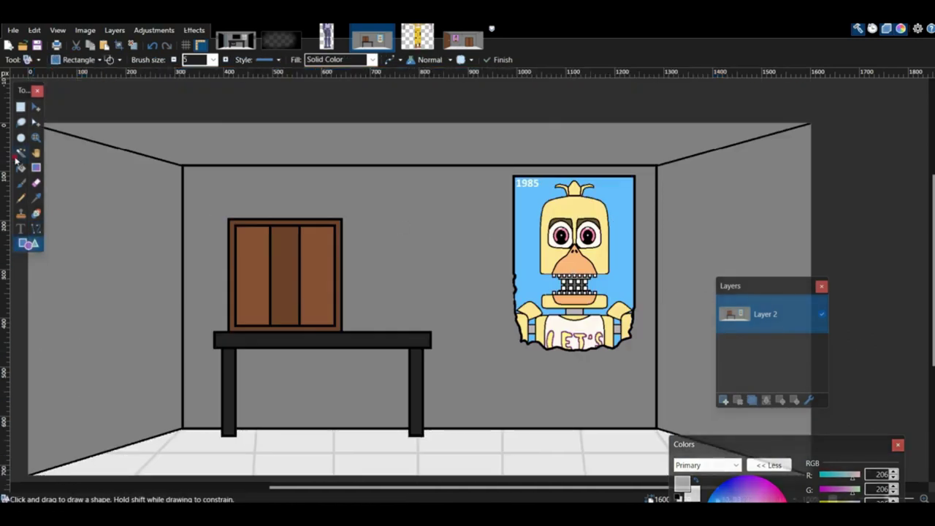
Step: Select the back wall, side walls and ceiling with the Magic Wand at a reduced tolerance
{"action": "left_click", "coordinate": [21, 153]}
{"action": "left_click", "coordinate": [269, 185]}
{"action": "left_click_drag", "start_coordinate": [275, 64], "coordinate": [262, 65]}
{"action": "left_click", "coordinate": [231, 190]}
{"action": "left_click", "coordinate": [151, 183]}
{"action": "left_click", "coordinate": [292, 136]}
{"action": "left_click", "coordinate": [348, 388]}
{"action": "left_click", "coordinate": [760, 222]}
{"action": "left_click", "coordinate": [925, 499]}
{"action": "left_click", "coordinate": [925, 499]}
{"action": "left_click", "coordinate": [924, 499]}
{"action": "left_click", "coordinate": [924, 499]}
{"action": "left_click", "coordinate": [849, 499]}
{"action": "left_click_drag", "start_coordinate": [782, 444], "coordinate": [830, 325]}
{"action": "left_click", "coordinate": [849, 499]}
Step: Sample crack gray 444444 from the Freddy poster room and draw a branching crack beneath the table with a 5 px brush
{"action": "left_click", "coordinate": [464, 39]}
{"action": "left_click", "coordinate": [36, 198]}
{"action": "left_click", "coordinate": [169, 117]}
{"action": "left_click", "coordinate": [372, 39]}
{"action": "left_click", "coordinate": [22, 182]}
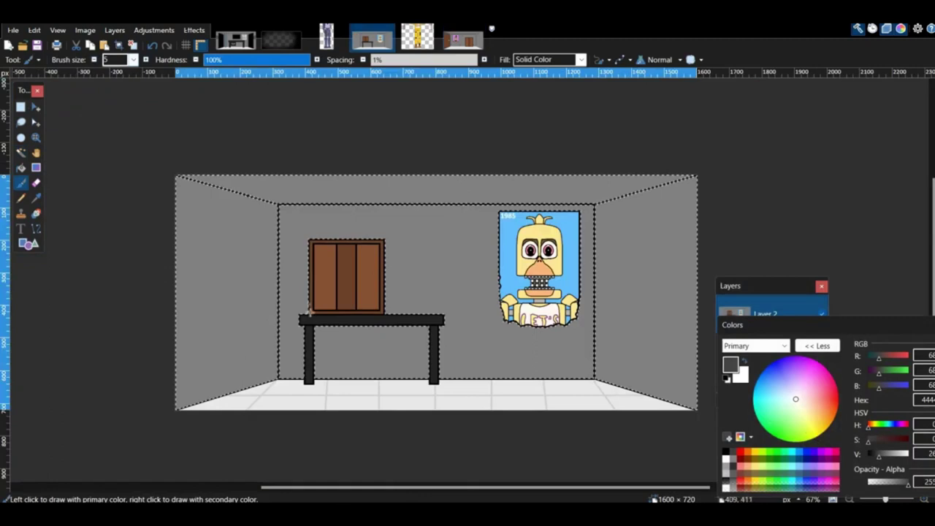
{"action": "left_click_drag", "start_coordinate": [338, 361], "coordinate": [354, 365]}
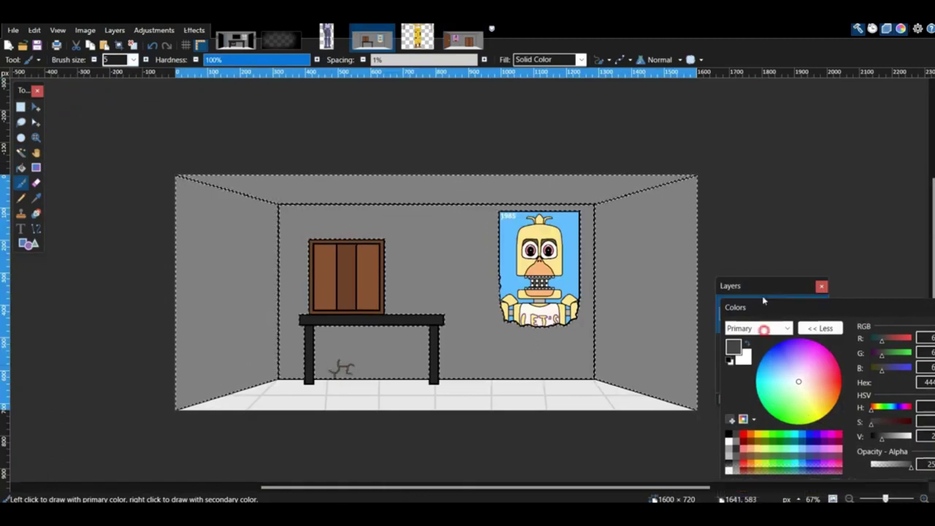
Step: Draw a long branching crack on the back wall just beside the wooden framed object
{"action": "scroll", "coordinate": [161, 272], "scroll_direction": "up", "scroll_amount": 5, "text": "ctrl"}
{"action": "scroll", "coordinate": [194, 296], "scroll_direction": "up", "scroll_amount": 2}
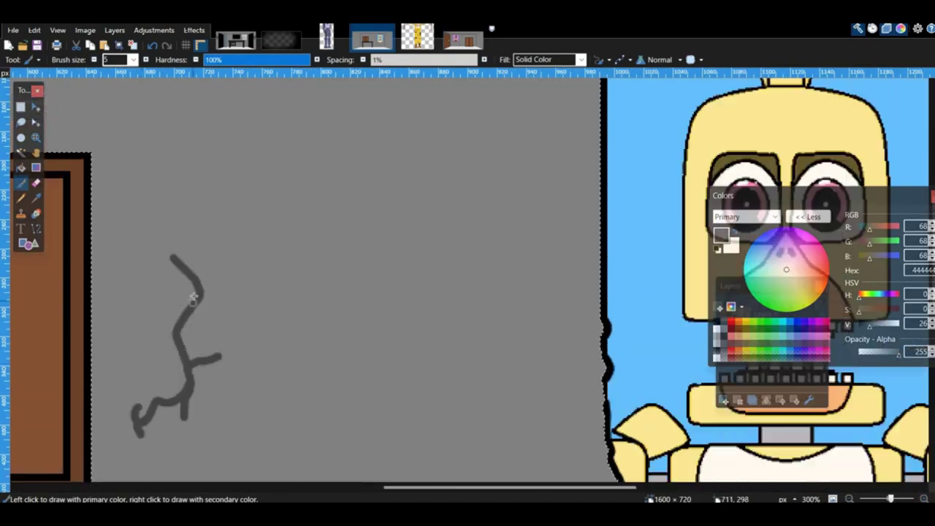
{"action": "scroll", "coordinate": [241, 281], "scroll_direction": "down", "scroll_amount": 3, "text": "ctrl"}
{"action": "scroll", "coordinate": [260, 270], "scroll_direction": "up", "scroll_amount": 3, "text": "ctrl"}
{"action": "scroll", "coordinate": [261, 270], "scroll_direction": "down", "scroll_amount": 3, "text": "ctrl"}
{"action": "scroll", "coordinate": [315, 329], "scroll_direction": "up", "scroll_amount": 3, "text": "ctrl"}
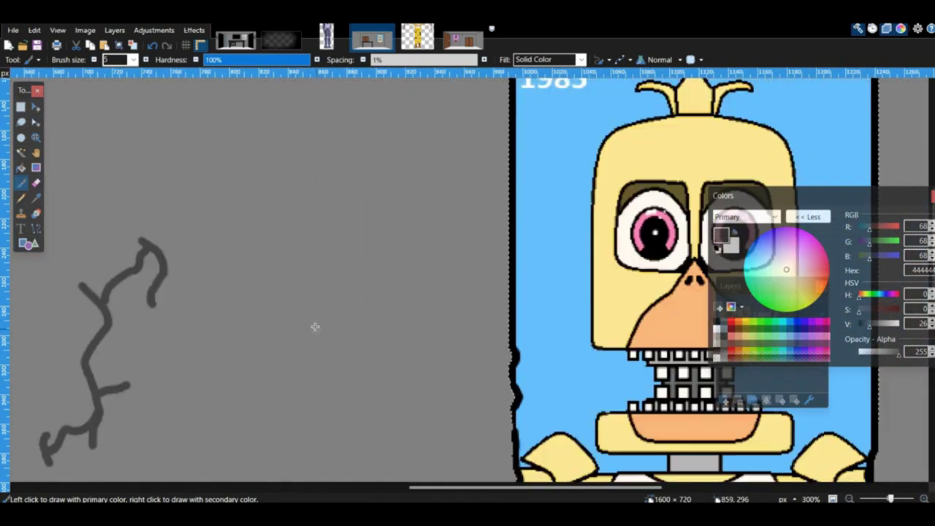
Step: Draw another branching crack higher on the back wall, between the framed object and the Chica poster
{"action": "scroll", "coordinate": [316, 328], "scroll_direction": "up", "scroll_amount": 2}
{"action": "left_click_drag", "start_coordinate": [337, 356], "coordinate": [350, 195]}
{"action": "left_click_drag", "start_coordinate": [356, 239], "coordinate": [423, 316]}
{"action": "left_click_drag", "start_coordinate": [291, 311], "coordinate": [265, 255]}
{"action": "left_click_drag", "start_coordinate": [293, 275], "coordinate": [301, 257]}
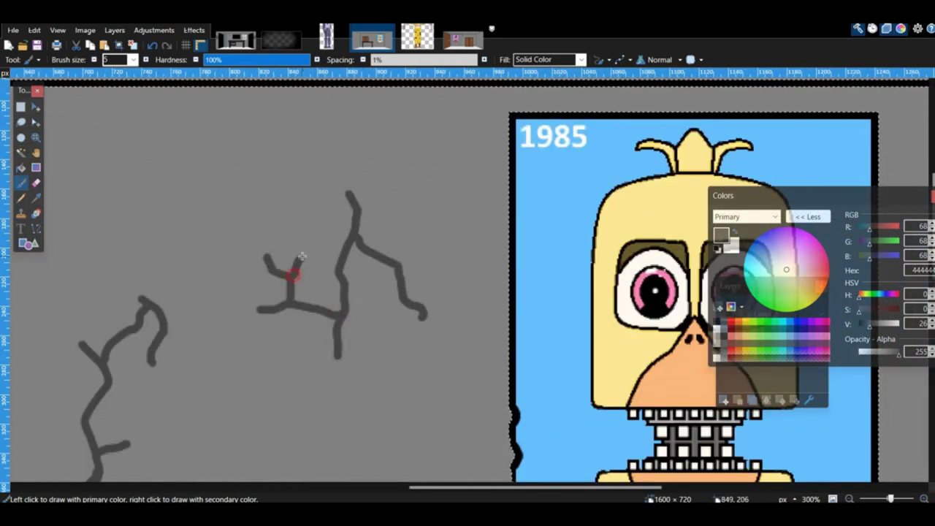
Step: Draw a branching crack on the back wall directly beneath the torn bottom edge of the Chica poster
{"action": "scroll", "coordinate": [368, 339], "scroll_direction": "down", "scroll_amount": 8}
{"action": "scroll", "coordinate": [367, 339], "scroll_direction": "right", "scroll_amount": 2}
{"action": "left_click_drag", "start_coordinate": [502, 191], "coordinate": [475, 314]}
{"action": "mouse_move", "coordinate": [493, 250]}
{"action": "left_mouse_down"}
{"action": "mouse_move", "coordinate": [538, 303]}
{"action": "mouse_move", "coordinate": [578, 289]}
{"action": "left_mouse_up"}
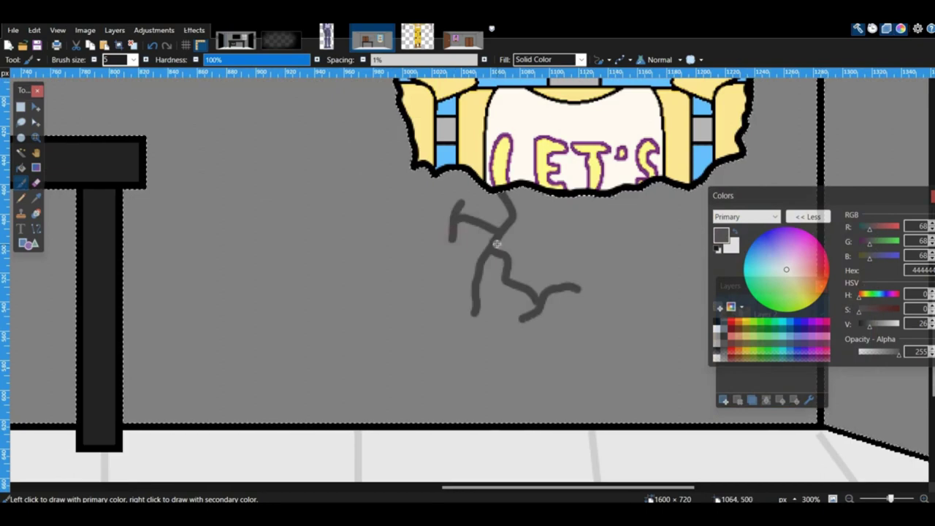
Step: Draw a branching crack low on the left wall, at the image's outer edge
{"action": "scroll", "coordinate": [497, 244], "scroll_direction": "left", "scroll_amount": 15}
{"action": "scroll", "coordinate": [351, 215], "scroll_direction": "down", "scroll_amount": 3}
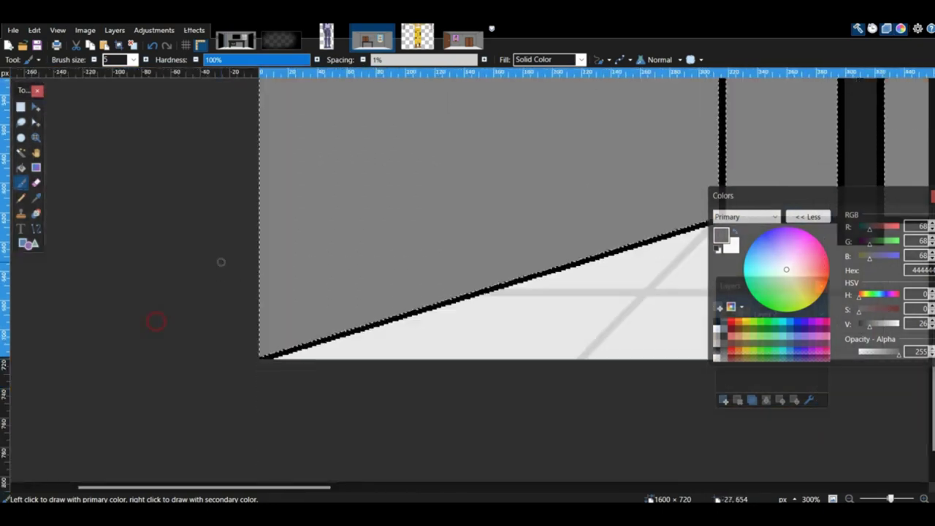
{"action": "left_click_drag", "start_coordinate": [334, 262], "coordinate": [329, 286]}
{"action": "left_click_drag", "start_coordinate": [290, 277], "coordinate": [293, 310]}
Step: Draw a tall branching crack rising from the floor line on the left wall, between the outer crack and the room corner
{"action": "mouse_move", "coordinate": [425, 270]}
{"action": "middle_mouse_down"}
{"action": "mouse_move", "coordinate": [426, 328]}
{"action": "mouse_move", "coordinate": [227, 380]}
{"action": "middle_mouse_up"}
{"action": "left_click_drag", "start_coordinate": [406, 378], "coordinate": [326, 234]}
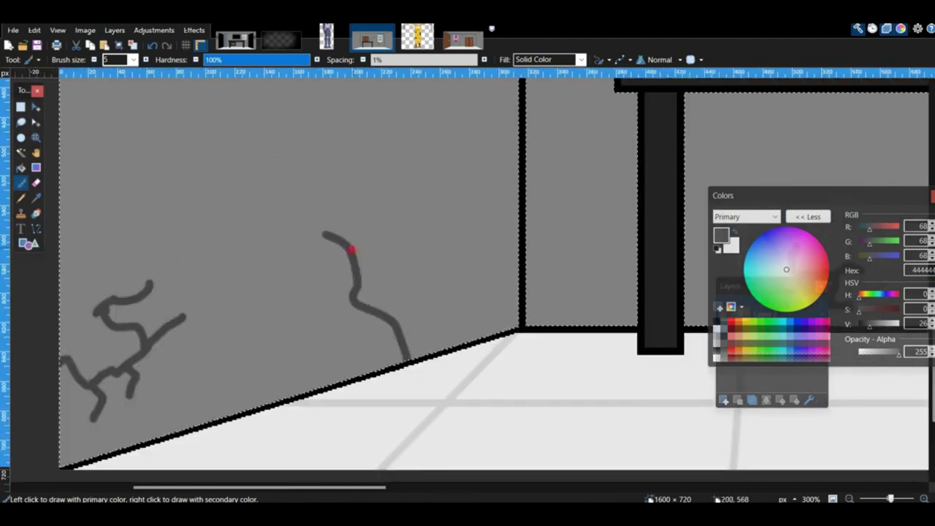
{"action": "left_click_drag", "start_coordinate": [358, 277], "coordinate": [389, 275]}
{"action": "left_click_drag", "start_coordinate": [372, 172], "coordinate": [409, 205]}
Step: Try to draw a large branching crack high on the left wall
{"action": "scroll", "coordinate": [293, 343], "scroll_direction": "up", "scroll_amount": 8}
{"action": "left_click_drag", "start_coordinate": [246, 432], "coordinate": [359, 201]}
{"action": "mouse_move", "coordinate": [290, 299]}
{"action": "left_mouse_down"}
{"action": "mouse_move", "coordinate": [160, 238]}
{"action": "mouse_move", "coordinate": [104, 195]}
{"action": "left_mouse_up"}
{"action": "left_click_drag", "start_coordinate": [177, 235], "coordinate": [258, 169]}
{"action": "left_click_drag", "start_coordinate": [233, 136], "coordinate": [248, 191]}
{"action": "left_click_drag", "start_coordinate": [293, 341], "coordinate": [233, 315]}
{"action": "left_click_drag", "start_coordinate": [234, 357], "coordinate": [221, 383]}
{"action": "left_click_drag", "start_coordinate": [305, 375], "coordinate": [341, 394]}
Step: Draw a small branching crack on the ceiling, starting at the image's upper edge above the wooden framed object
{"action": "scroll", "coordinate": [292, 220], "scroll_direction": "up", "scroll_amount": 3}
{"action": "scroll", "coordinate": [329, 149], "scroll_direction": "right", "scroll_amount": 7}
{"action": "left_click_drag", "start_coordinate": [358, 168], "coordinate": [387, 252]}
{"action": "left_click_drag", "start_coordinate": [404, 214], "coordinate": [437, 248]}
{"action": "left_click_drag", "start_coordinate": [372, 239], "coordinate": [310, 247]}
{"action": "left_click_drag", "start_coordinate": [395, 195], "coordinate": [415, 183]}
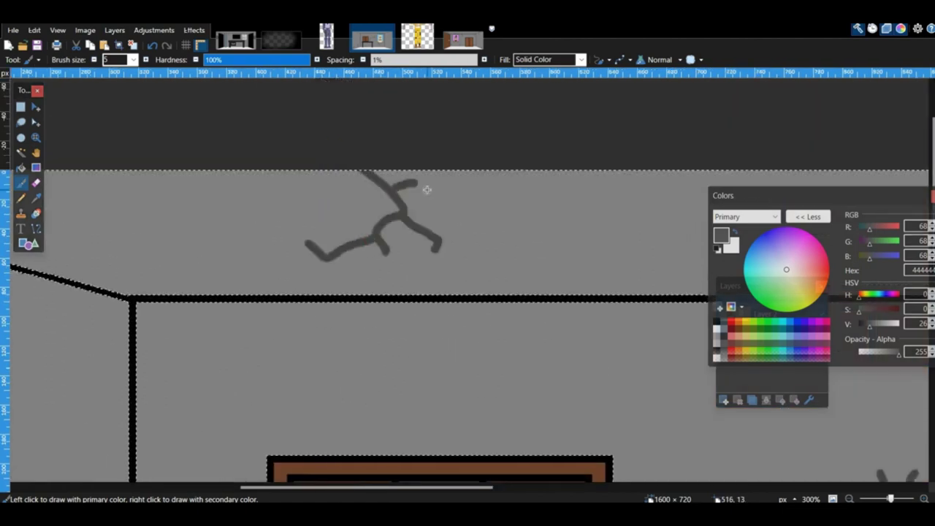
Step: Draw a forked crack on the back wall between the Chica poster's torn edge and the room corner
{"action": "middle_click_drag", "start_coordinate": [686, 351], "coordinate": [340, 261]}
{"action": "mouse_move", "coordinate": [687, 438]}
{"action": "middle_mouse_down"}
{"action": "mouse_move", "coordinate": [392, 326]}
{"action": "mouse_move", "coordinate": [392, 382]}
{"action": "middle_mouse_up"}
{"action": "left_click_drag", "start_coordinate": [224, 273], "coordinate": [203, 298]}
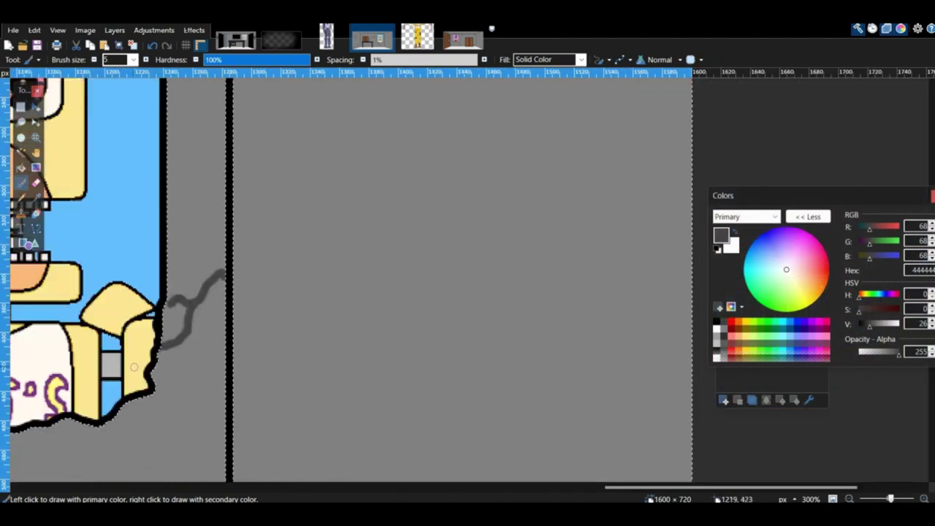
Step: Draw a branching crack low on the right wall, near the image's outer corner
{"action": "scroll", "coordinate": [460, 344], "scroll_direction": "down", "scroll_amount": 5}
{"action": "left_click_drag", "start_coordinate": [601, 249], "coordinate": [692, 412]}
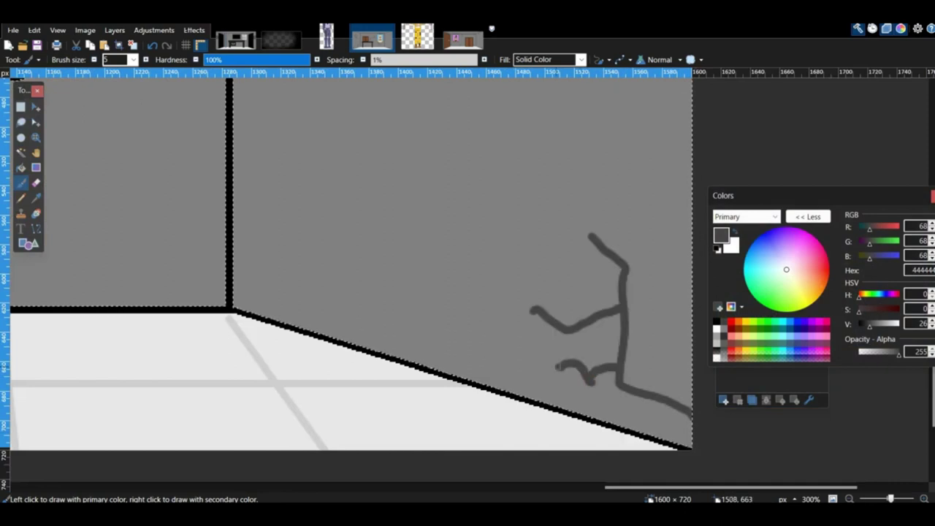
{"action": "scroll", "coordinate": [627, 345], "scroll_direction": "down", "scroll_amount": 5, "text": "ctrl"}
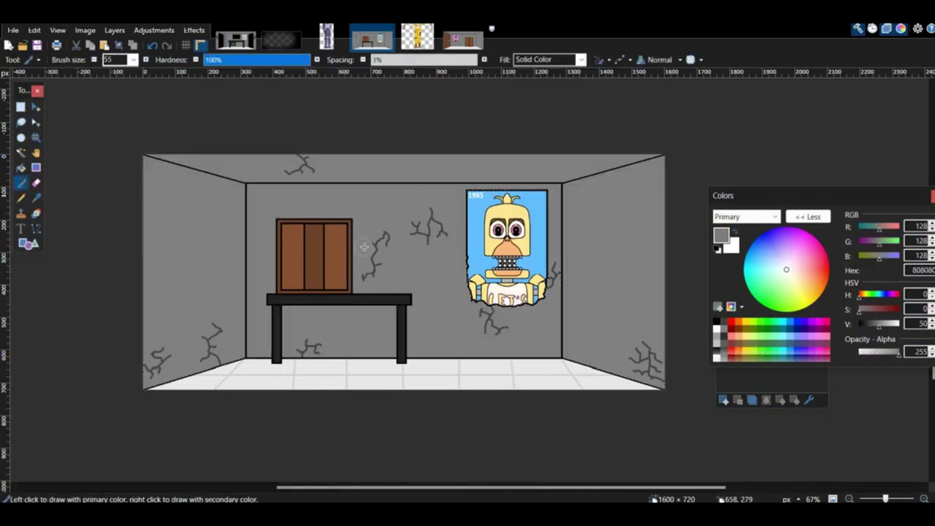
Step: Start saving the room image under a new location and go to the Withering Madness Reborn sprites/Cams folder
{"action": "left_click", "coordinate": [13, 30]}
{"action": "left_click", "coordinate": [63, 123]}
{"action": "scroll", "coordinate": [59, 292], "scroll_direction": "down", "scroll_amount": 5}
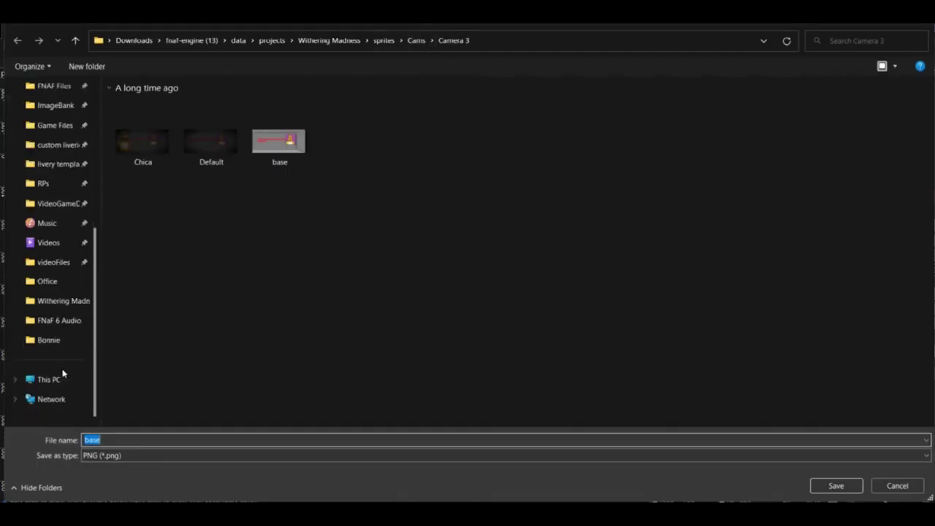
{"action": "left_click", "coordinate": [47, 281]}
{"action": "left_click", "coordinate": [411, 46]}
{"action": "double_click", "coordinate": [280, 111]}
Step: Create a folder named 7 in Cams and save the room in it as the PNG base
{"action": "right_click", "coordinate": [332, 306]}
{"action": "mouse_move", "coordinate": [396, 438]}
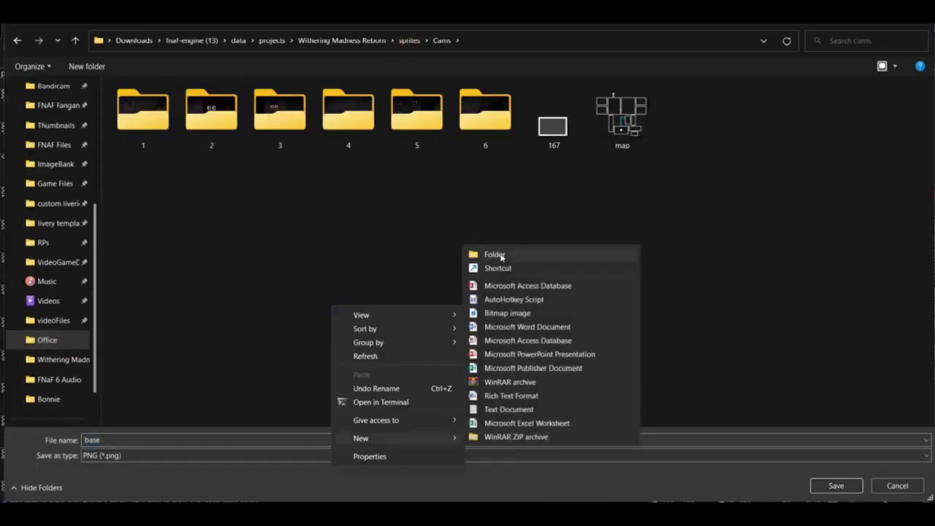
{"action": "left_click", "coordinate": [501, 256]}
{"action": "type", "text": "7"}
{"action": "key", "text": "Return"}
{"action": "double_click", "coordinate": [563, 144]}
{"action": "left_click", "coordinate": [833, 485]}
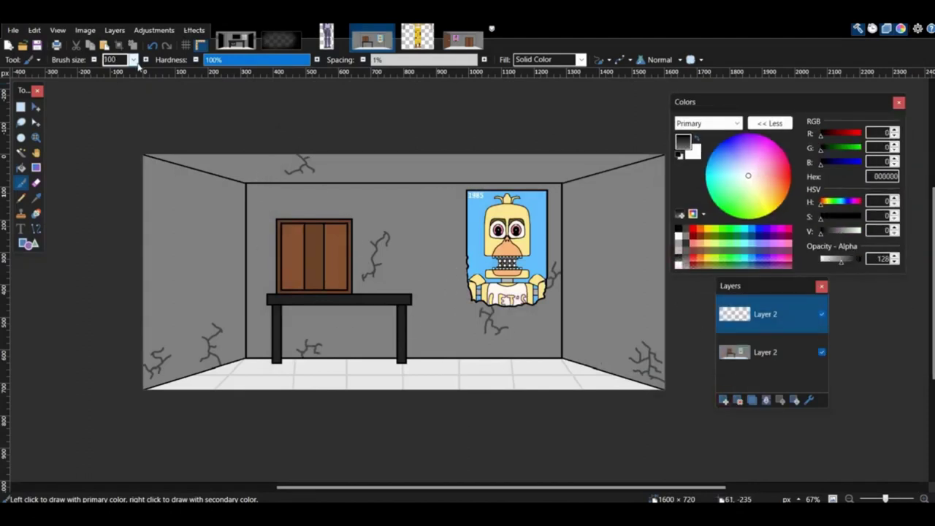
Step: Darken the room on the new layer with black, shading its edges with a 1000 px brush at 0% hardness
{"action": "mouse_move", "coordinate": [154, 83]}
{"action": "left_mouse_down"}
{"action": "mouse_move", "coordinate": [321, 241]}
{"action": "mouse_move", "coordinate": [585, 359]}
{"action": "mouse_move", "coordinate": [261, 167]}
{"action": "mouse_move", "coordinate": [575, 208]}
{"action": "left_mouse_up"}
{"action": "scroll", "coordinate": [469, 280], "scroll_direction": "down", "scroll_amount": 2, "text": "ctrl"}
{"action": "scroll", "coordinate": [133, 63], "scroll_direction": "down", "scroll_amount": 1}
{"action": "left_click_drag", "start_coordinate": [232, 289], "coordinate": [214, 276]}
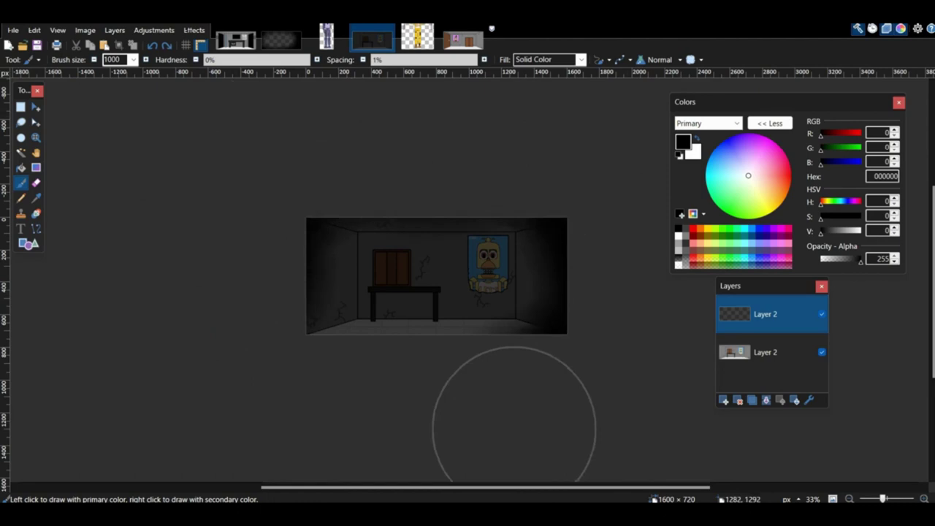
{"action": "left_click_drag", "start_coordinate": [513, 428], "coordinate": [205, 269]}
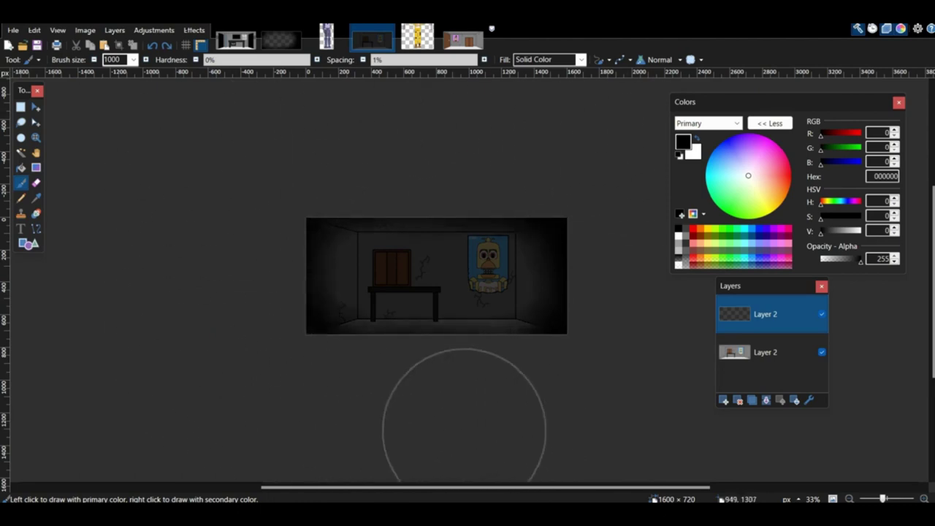
Step: Copy the whole lighting layer into a new 1600 × 720 image
{"action": "key", "text": "ctrl+a"}
{"action": "key", "text": "ctrl+c"}
{"action": "key", "text": "ctrl+n"}
{"action": "key", "text": "Return"}
{"action": "key", "text": "ctrl+v"}
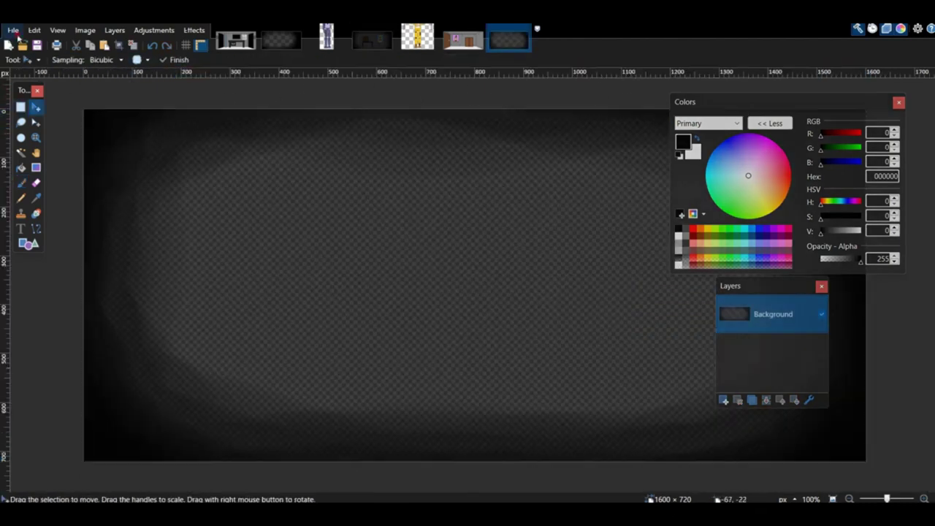
Step: Save the lighting image as Lighting in folder 7 and close it
{"action": "key", "text": "ctrl+s"}
{"action": "type", "text": "Lighting"}
{"action": "key", "text": "Return"}
{"action": "left_click", "coordinate": [553, 358]}
{"action": "right_click", "coordinate": [507, 38]}
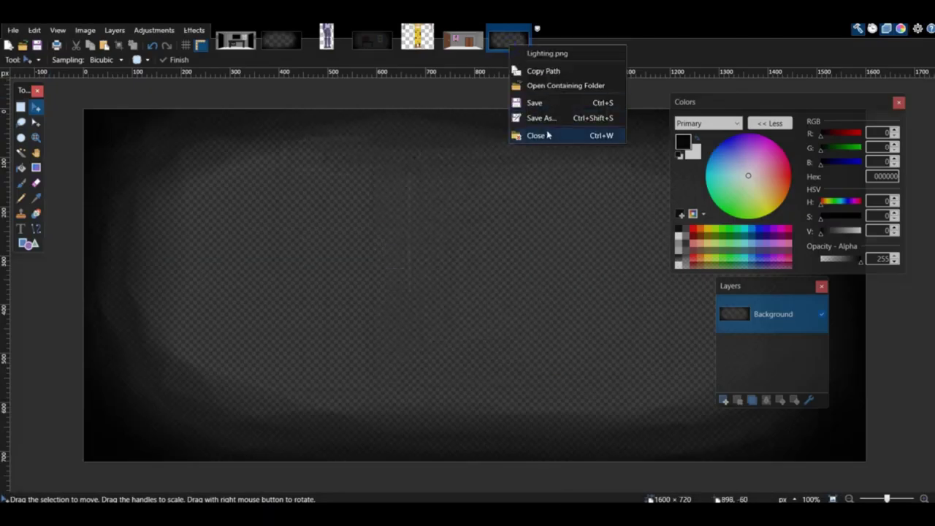
{"action": "left_click", "coordinate": [538, 134]}
Step: Save the darkened room as Default in folder 7
{"action": "key", "text": "ctrl+shift+s"}
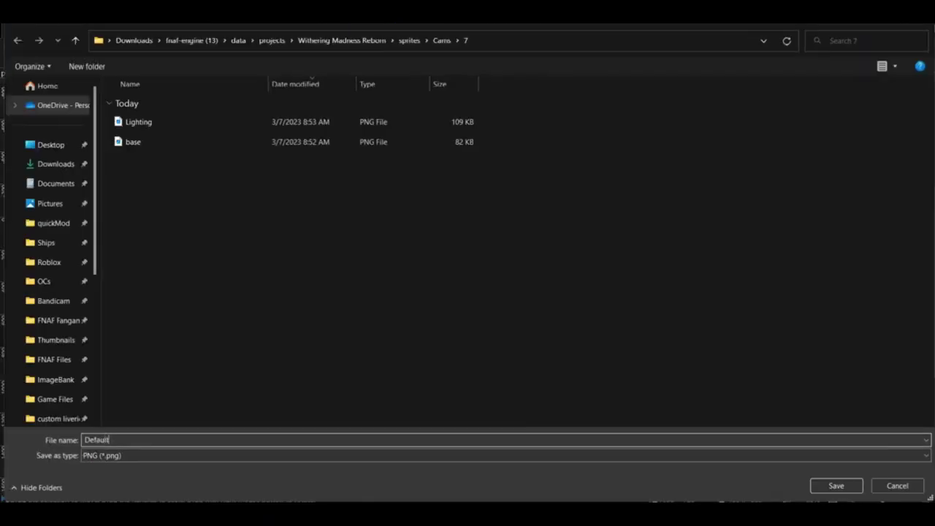
{"action": "key", "text": "Return"}
{"action": "key", "text": "Return"}
Step: Open the Lighting and base images from folder 7
{"action": "key", "text": "ctrl+o"}
{"action": "left_click", "coordinate": [139, 142]}
{"action": "left_click", "coordinate": [133, 161], "text": "shift"}
{"action": "left_click", "coordinate": [838, 487]}
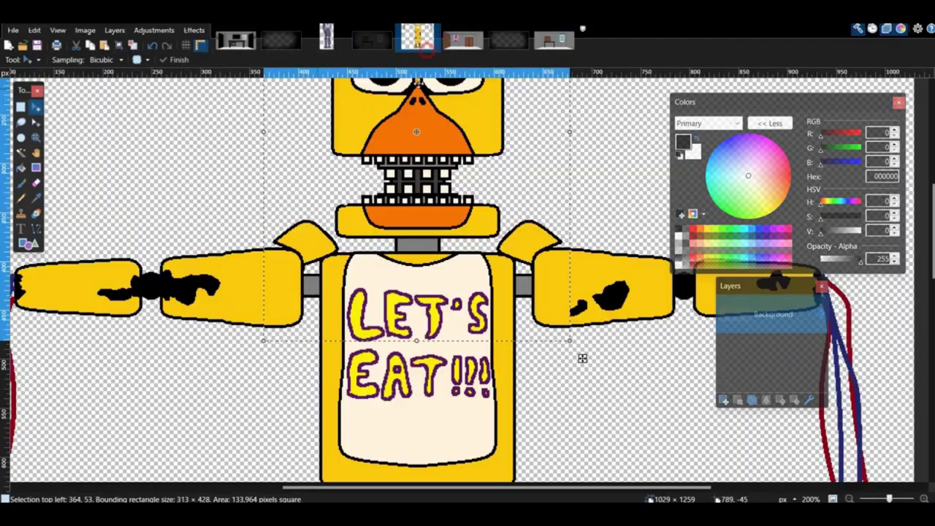
Step: Select Chica's figure in the Chica sprite image and copy it
{"action": "key", "text": "ctrl+b"}
{"action": "left_click_drag", "start_coordinate": [250, 139], "coordinate": [893, 431]}
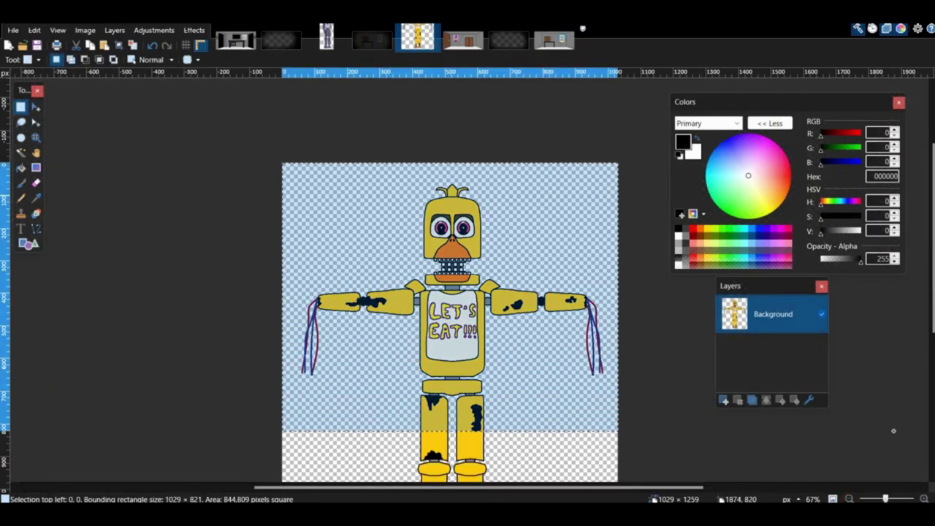
{"action": "left_click_drag", "start_coordinate": [267, 244], "coordinate": [736, 420]}
{"action": "scroll", "coordinate": [668, 358], "scroll_direction": "down", "scroll_amount": 2}
{"action": "key", "text": "ctrl+c"}
Step: Paste Chica into the base room image as a new layer and shift the figure toward the poster
{"action": "left_click", "coordinate": [555, 40]}
{"action": "key", "text": "ctrl+shift+v"}
{"action": "left_click_drag", "start_coordinate": [410, 313], "coordinate": [454, 313]}
{"action": "key", "text": "Right"}
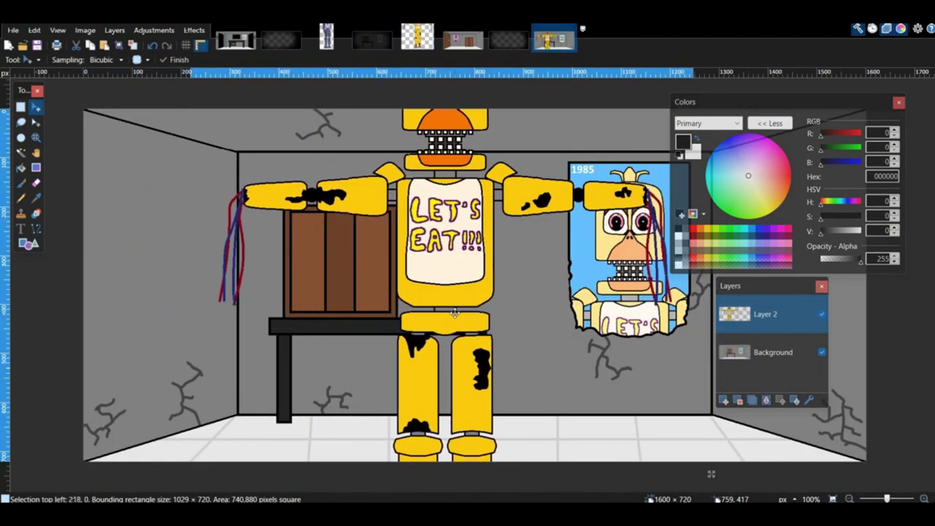
{"action": "left_click_drag", "start_coordinate": [409, 281], "coordinate": [487, 282]}
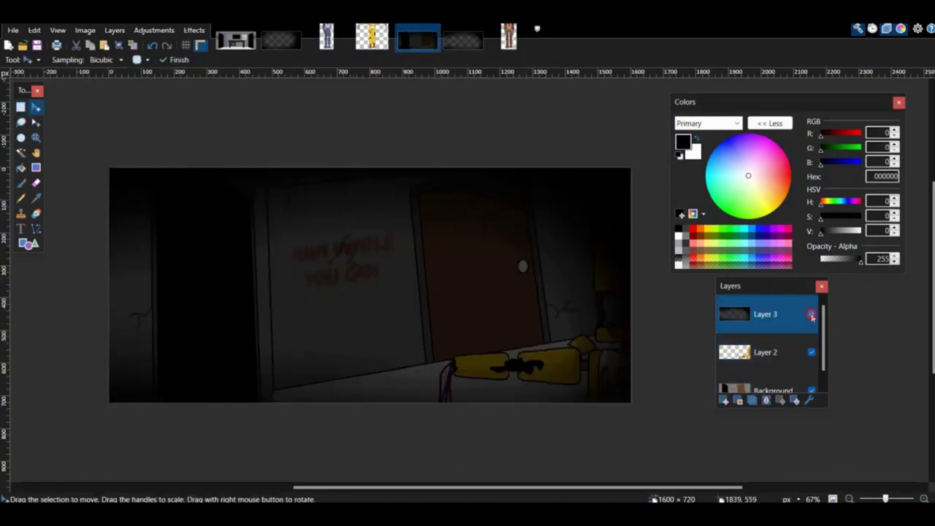
Step: Hide the lighting layer and select Chica's visible eye, white and iris, on Layer 2
{"action": "left_click", "coordinate": [812, 315]}
{"action": "left_click", "coordinate": [768, 352]}
{"action": "scroll", "coordinate": [469, 280], "scroll_direction": "up", "scroll_amount": 4, "text": "ctrl"}
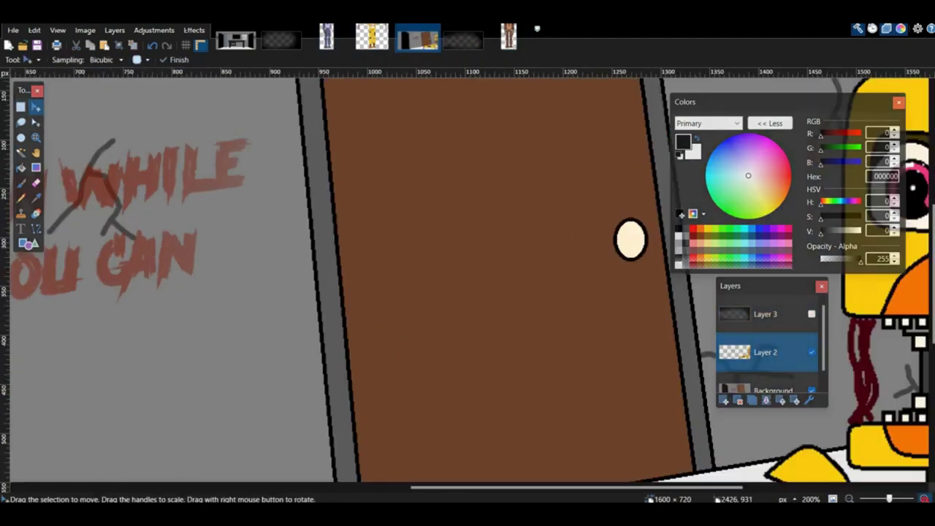
{"action": "left_click", "coordinate": [21, 153]}
{"action": "left_click", "coordinate": [365, 167]}
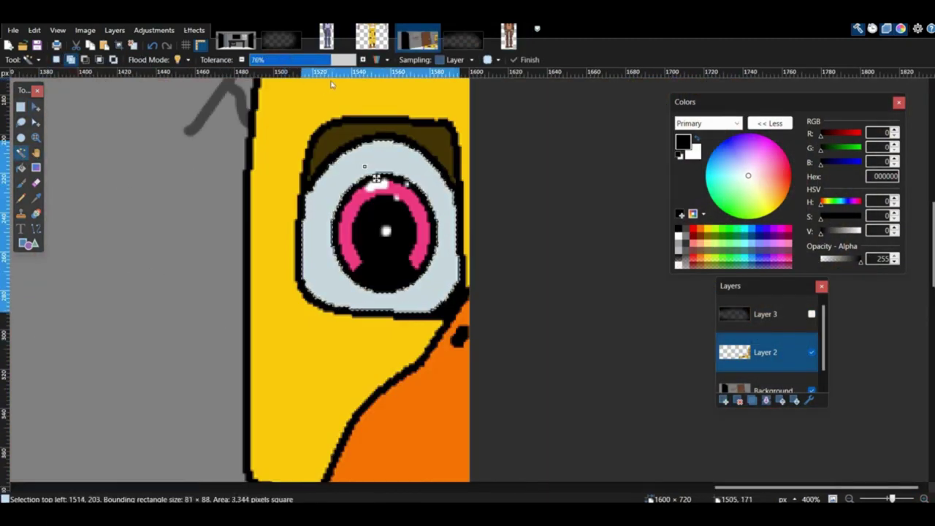
{"action": "left_click", "coordinate": [21, 121]}
{"action": "left_click_drag", "start_coordinate": [307, 205], "coordinate": [406, 166]}
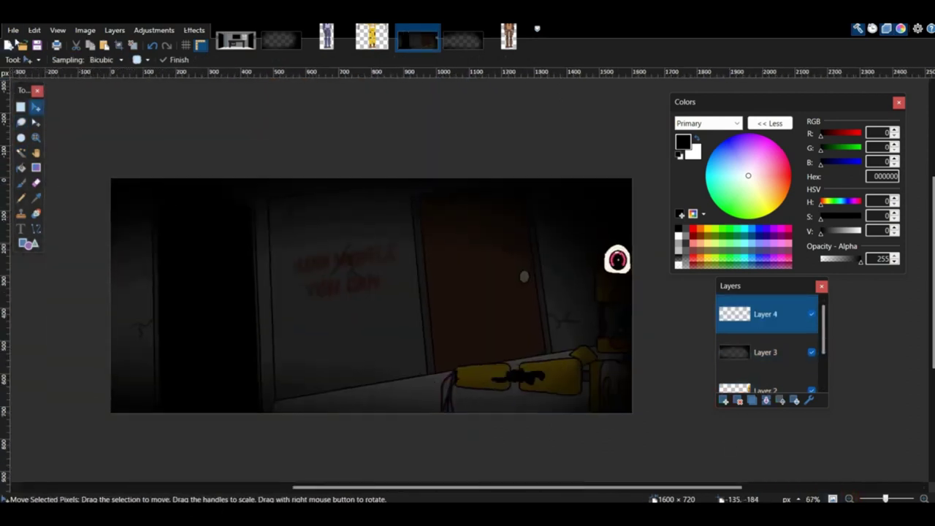
Step: Save the hallway image as Chica in Cams folder 3, flattening its layers
{"action": "left_click", "coordinate": [13, 31]}
{"action": "left_click", "coordinate": [44, 132]}
{"action": "left_click", "coordinate": [199, 455]}
{"action": "left_click", "coordinate": [157, 416]}
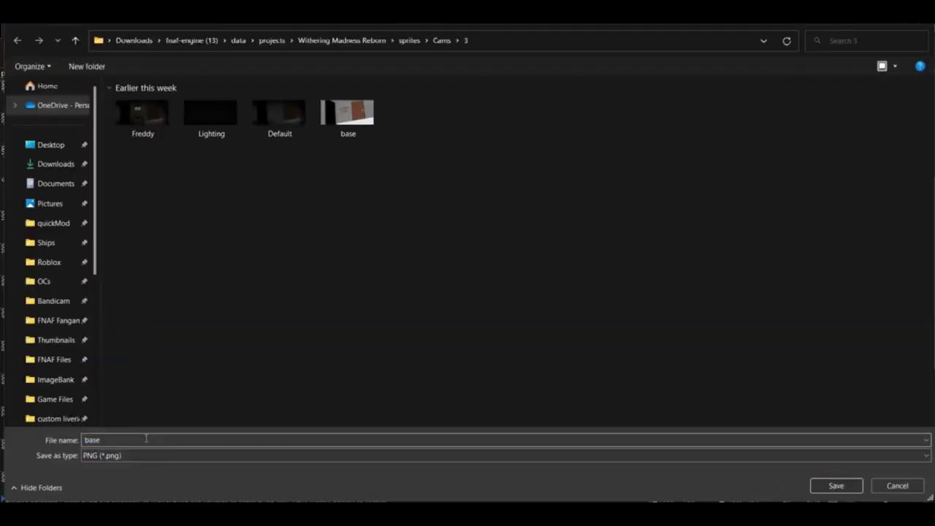
{"action": "left_click", "coordinate": [146, 440]}
{"action": "left_click", "coordinate": [835, 485]}
{"action": "left_click", "coordinate": [584, 388]}
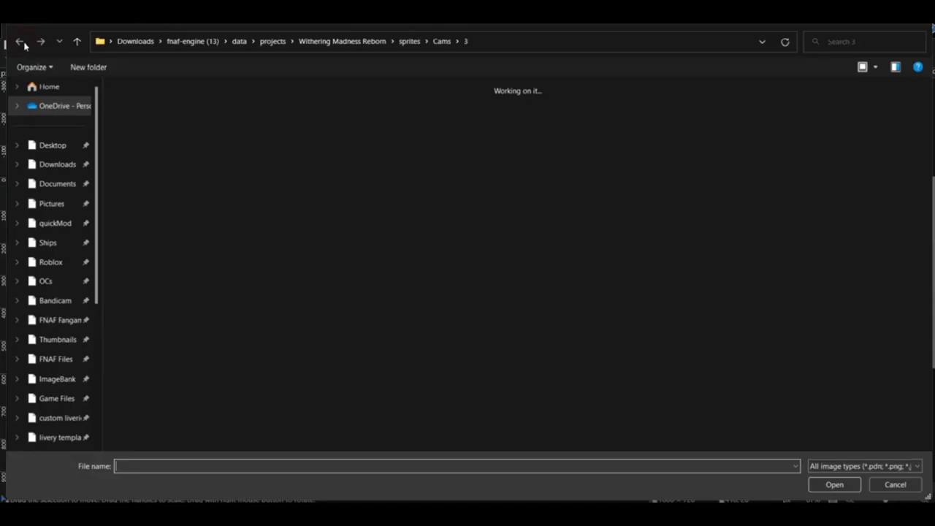
Step: Open Freddy from folder 3 and copy the area containing Freddy over the Chica hallway image
{"action": "left_click", "coordinate": [142, 229]}
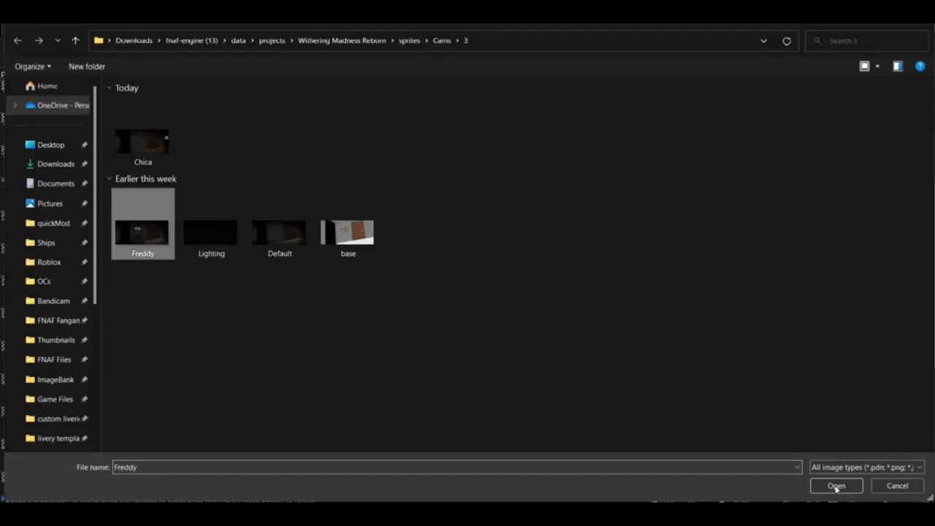
{"action": "left_click", "coordinate": [833, 484]}
{"action": "left_click_drag", "start_coordinate": [179, 109], "coordinate": [519, 461]}
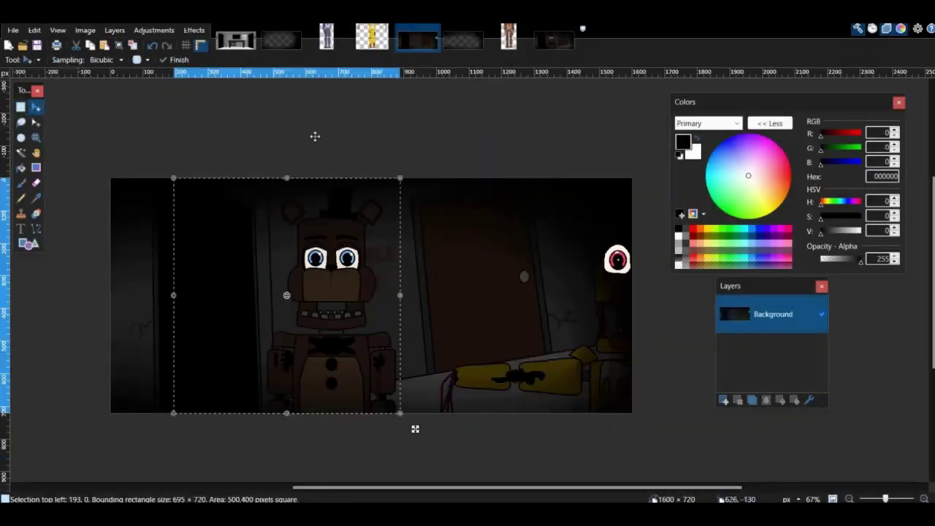
{"action": "left_click", "coordinate": [33, 30]}
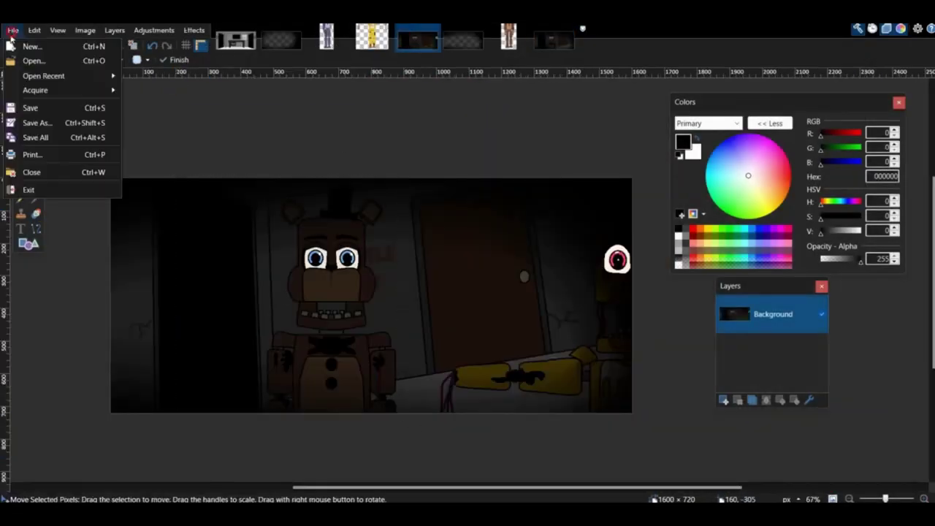
Step: Save the combined Freddy and Chica hallway as a separate image and close it
{"action": "key", "text": "ctrl+shift+s"}
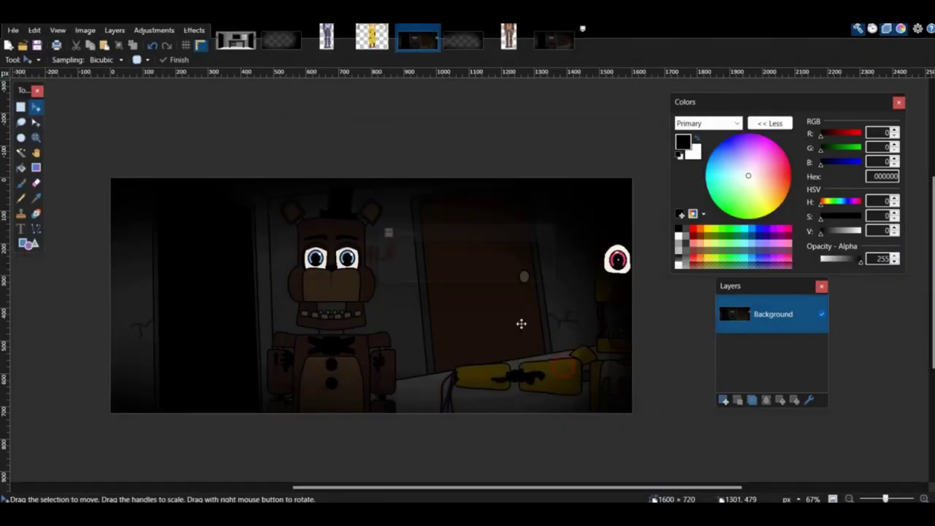
{"action": "right_click", "coordinate": [417, 52]}
{"action": "left_click", "coordinate": [442, 92]}
Step: Create a new 1280 × 720 image and erase its white background with a 1000 px eraser at 100% hardness
{"action": "left_click", "coordinate": [10, 46]}
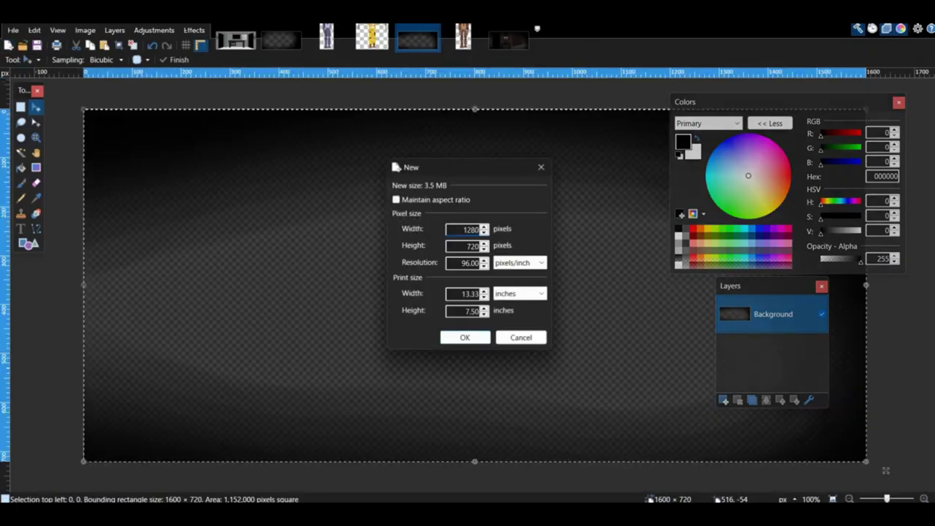
{"action": "left_click", "coordinate": [478, 337]}
{"action": "left_click", "coordinate": [36, 183]}
{"action": "left_click_drag", "start_coordinate": [289, 58], "coordinate": [312, 60]}
{"action": "mouse_move", "coordinate": [286, 113]}
{"action": "left_mouse_down"}
{"action": "mouse_move", "coordinate": [239, 154]}
{"action": "mouse_move", "coordinate": [378, 291]}
{"action": "mouse_move", "coordinate": [478, 191]}
{"action": "mouse_move", "coordinate": [560, 474]}
{"action": "left_mouse_up"}
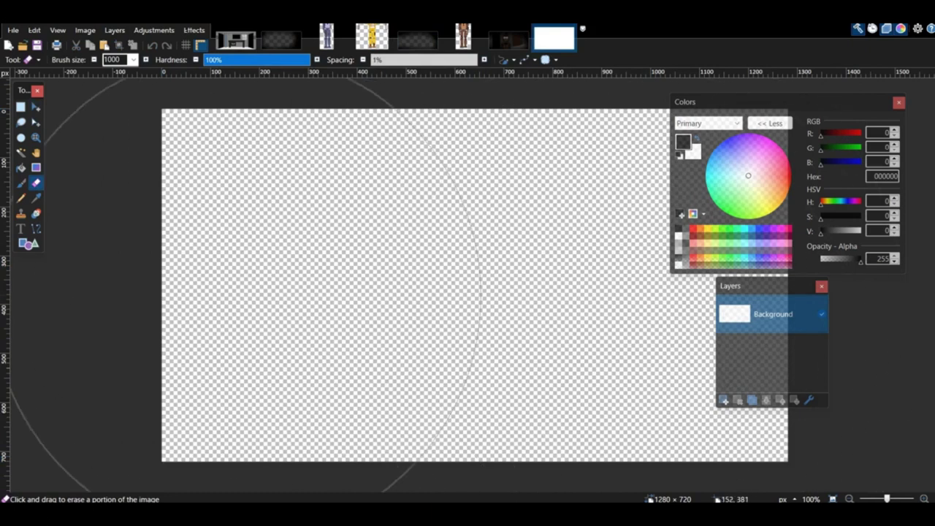
Step: Copy Chica's upper body from the sprite image, paste it into the transparent image and centre it horizontally
{"action": "left_click", "coordinate": [372, 36]}
{"action": "key", "text": "s"}
{"action": "left_click_drag", "start_coordinate": [284, 105], "coordinate": [741, 334]}
{"action": "key", "text": "ctrl+c"}
{"action": "left_click", "coordinate": [554, 37]}
{"action": "key", "text": "ctrl+v"}
{"action": "left_click_drag", "start_coordinate": [419, 273], "coordinate": [482, 273]}
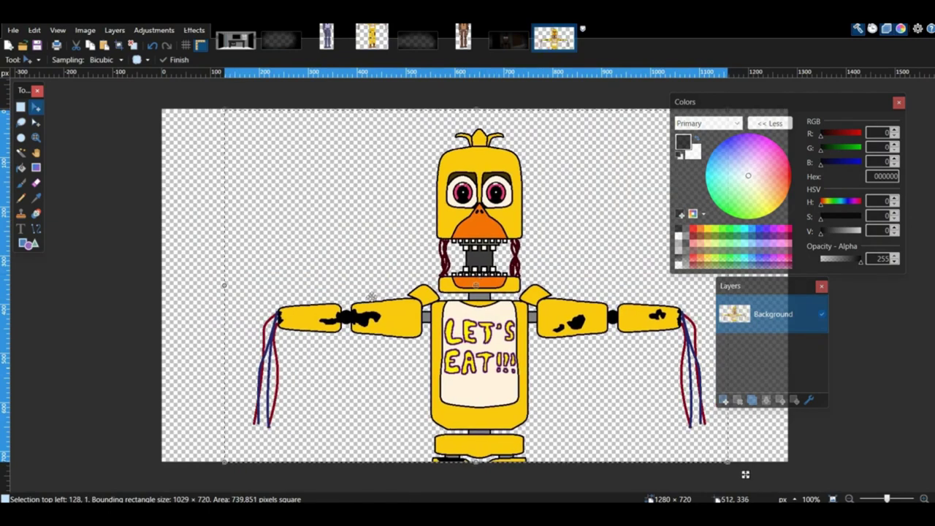
Step: Deselect the figure, start saving the image and create a folder named Chica inside the sprites folder
{"action": "key", "text": "ctrl+d"}
{"action": "left_click", "coordinate": [12, 31]}
{"action": "left_click", "coordinate": [37, 124]}
{"action": "right_click", "coordinate": [487, 265]}
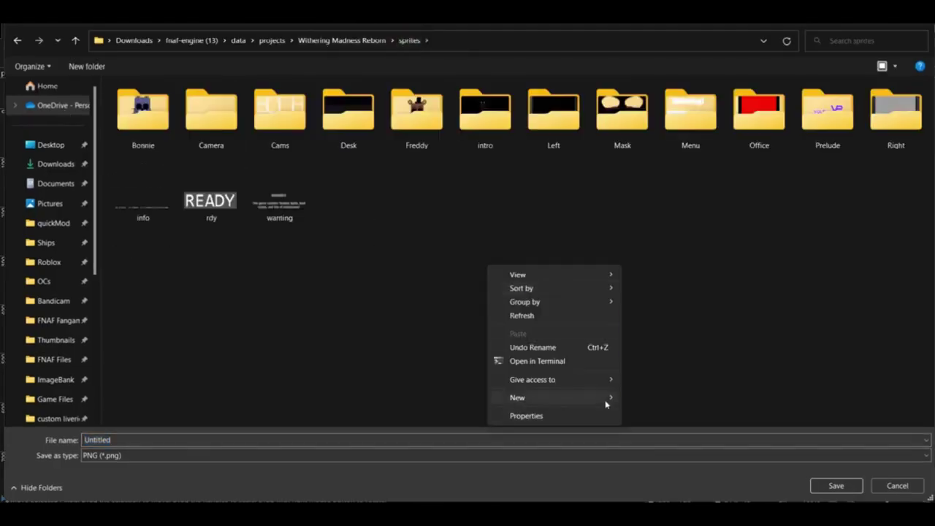
{"action": "mouse_move", "coordinate": [606, 404]}
{"action": "left_click", "coordinate": [664, 214]}
{"action": "type", "text": "Chica"}
{"action": "left_click", "coordinate": [663, 215]}
{"action": "double_click", "coordinate": [348, 117]}
Step: Save the first Chica frame as 01 in the Chica folder
{"action": "left_click", "coordinate": [219, 440]}
{"action": "type", "text": "1"}
{"action": "key", "text": "Return"}
{"action": "key", "text": "Return"}
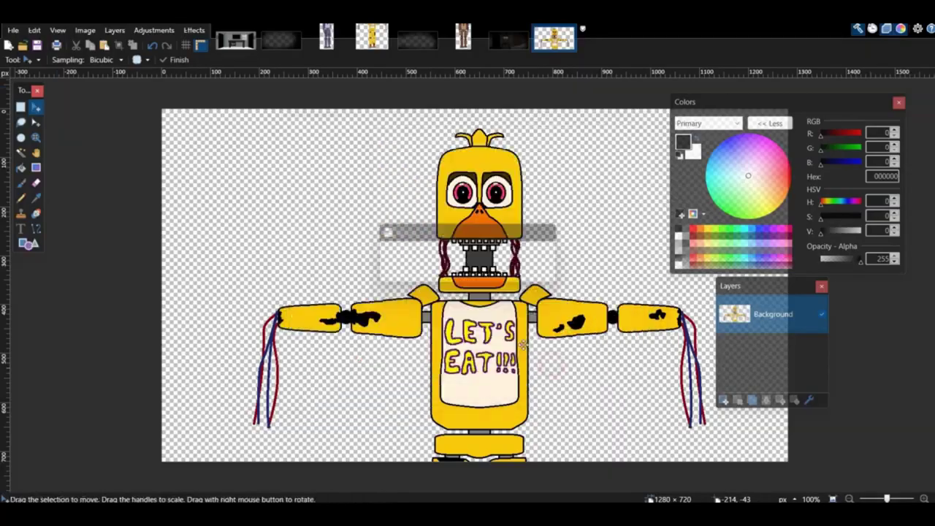
Step: Enlarge Chica slightly and reposition the figure near the middle of the canvas
{"action": "key", "text": "ctrl+a"}
{"action": "left_click_drag", "start_coordinate": [165, 114], "coordinate": [69, 92]}
{"action": "left_click_drag", "start_coordinate": [95, 120], "coordinate": [120, 131]}
{"action": "key", "text": "ctrl+d"}
Step: Save the enlarged Chica frame as 02 in the Chica folder
{"action": "left_click", "coordinate": [13, 30]}
{"action": "left_click", "coordinate": [58, 127]}
{"action": "type", "text": "02"}
{"action": "key", "text": "Return"}
{"action": "key", "text": "Return"}
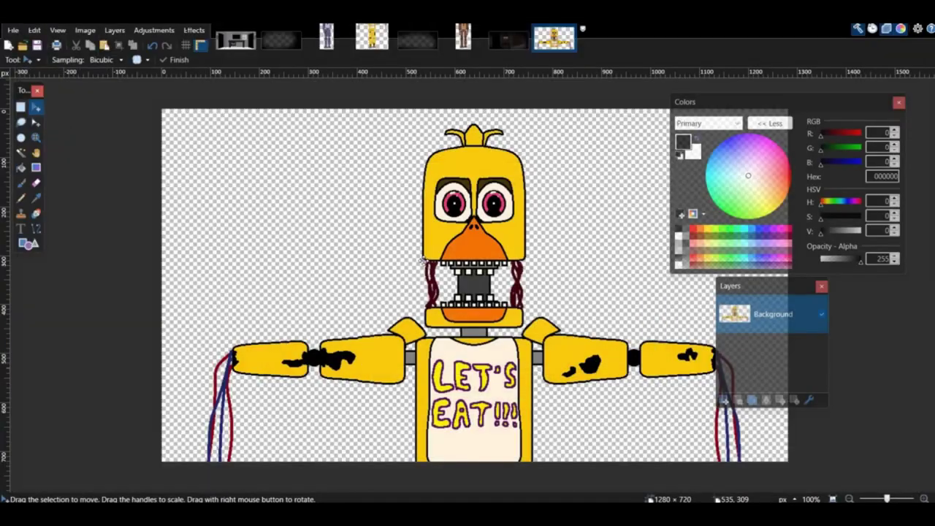
Step: Enlarge Chica further, keep her head centred horizontally on the canvas and deselect
{"action": "key", "text": "ctrl+a"}
{"action": "left_click_drag", "start_coordinate": [163, 113], "coordinate": [210, 169]}
{"action": "left_click_drag", "start_coordinate": [209, 166], "coordinate": [102, 107]}
{"action": "left_click_drag", "start_coordinate": [354, 181], "coordinate": [360, 191]}
{"action": "left_click_drag", "start_coordinate": [211, 171], "coordinate": [211, 168]}
{"action": "left_click_drag", "start_coordinate": [107, 108], "coordinate": [88, 92]}
{"action": "left_click_drag", "start_coordinate": [387, 248], "coordinate": [396, 253]}
{"action": "key", "text": "ctrl+d"}
Step: Save the further enlarged Chica frame as 03 in the Chica folder
{"action": "left_click", "coordinate": [13, 31]}
{"action": "left_click", "coordinate": [58, 126]}
{"action": "right_click", "coordinate": [336, 341]}
{"action": "left_click", "coordinate": [502, 381]}
{"action": "right_click", "coordinate": [340, 243]}
{"action": "left_click", "coordinate": [500, 336]}
{"action": "right_click", "coordinate": [272, 210]}
{"action": "left_click", "coordinate": [440, 232]}
{"action": "right_click", "coordinate": [313, 212]}
{"action": "mouse_move", "coordinate": [431, 241]}
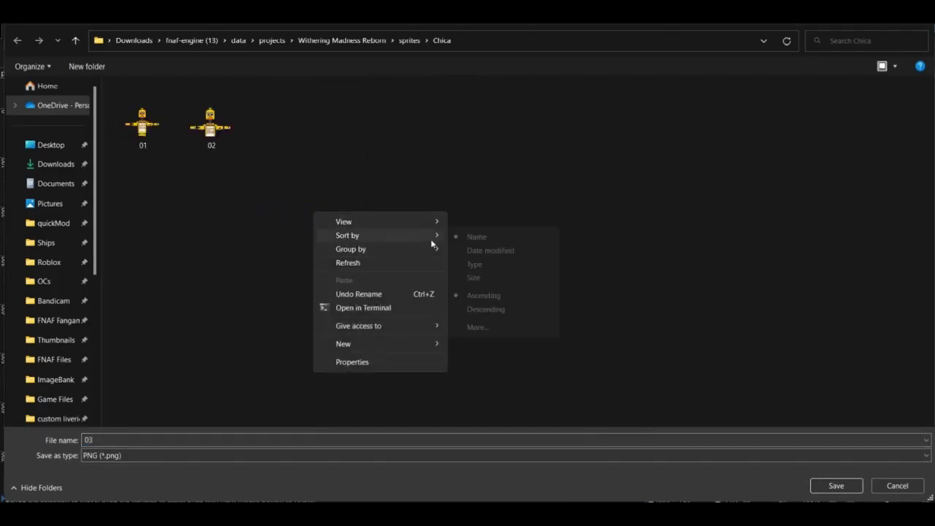
{"action": "left_click", "coordinate": [837, 486]}
{"action": "left_click", "coordinate": [561, 356]}
Step: Enlarge Chica again, reposition the figure with her head centred horizontally on the canvas, and deselect
{"action": "left_click_drag", "start_coordinate": [437, 293], "coordinate": [449, 346]}
{"action": "left_click_drag", "start_coordinate": [177, 166], "coordinate": [172, 163]}
{"action": "left_click_drag", "start_coordinate": [334, 257], "coordinate": [324, 241]}
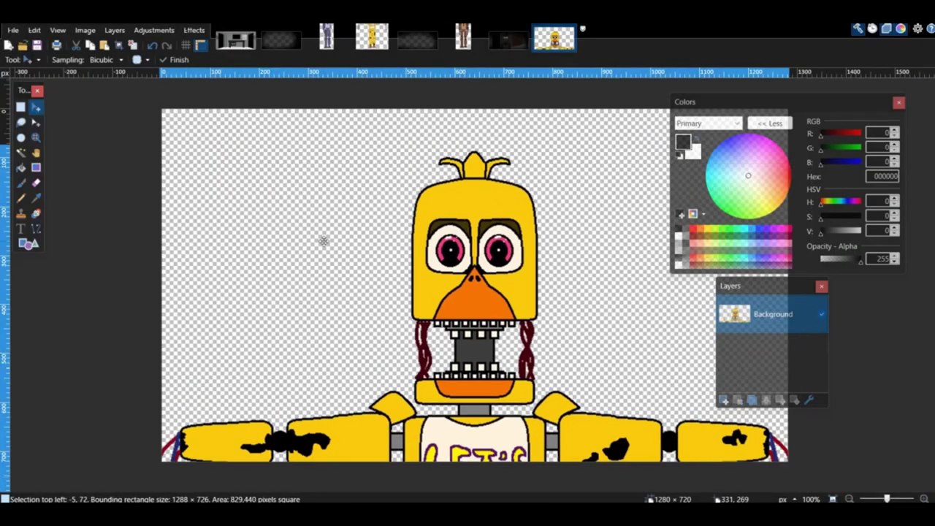
{"action": "key", "text": "ctrl+d"}
Step: Select Chica's head down to the middle of her open mouth and nudge it upward to widen the jaw
{"action": "left_click_drag", "start_coordinate": [887, 499], "coordinate": [889, 499]}
{"action": "left_click", "coordinate": [21, 107]}
{"action": "scroll", "coordinate": [91, 86], "scroll_direction": "up", "scroll_amount": 2}
{"action": "scroll", "coordinate": [664, 350], "scroll_direction": "down", "scroll_amount": 4}
{"action": "left_click_drag", "start_coordinate": [179, 115], "coordinate": [678, 283]}
{"action": "left_click", "coordinate": [36, 107]}
{"action": "key", "text": "Up"}
{"action": "key", "text": "Up"}
{"action": "key", "text": "Up"}
{"action": "key", "text": "Up"}
{"action": "key", "text": "Up"}
{"action": "key", "text": "Up"}
{"action": "key", "text": "Up"}
{"action": "key", "text": "Up"}
{"action": "key", "text": "Up"}
{"action": "key", "text": "Up"}
{"action": "key", "text": "Up"}
{"action": "key", "text": "Up"}
{"action": "key", "text": "Up"}
{"action": "key", "text": "Up"}
{"action": "key", "text": "Up"}
{"action": "key", "text": "Up"}
{"action": "key", "text": "Up"}
{"action": "key", "text": "Up"}
{"action": "key", "text": "Up"}
{"action": "key", "text": "Up"}
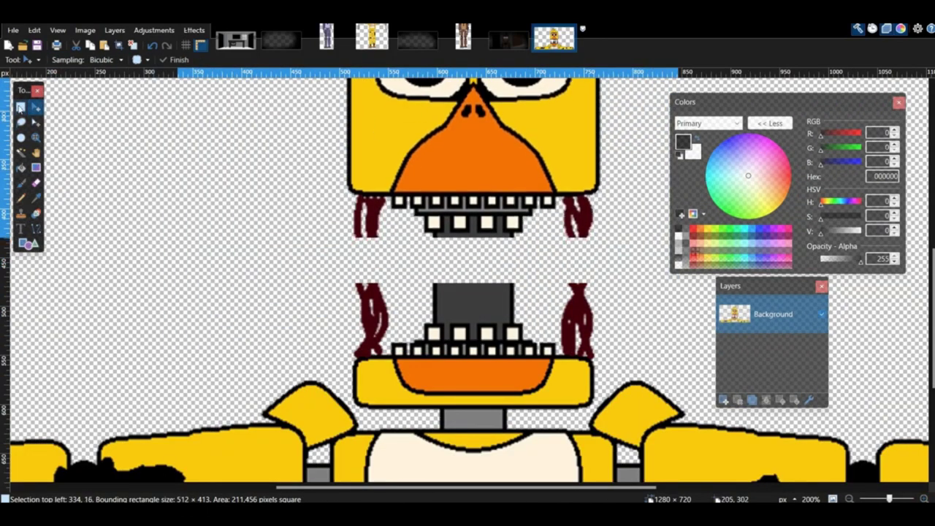
Step: Stretch the dark red wires on both sides of Chica's mouth to bridge the gap
{"action": "key", "text": "s"}
{"action": "left_click_drag", "start_coordinate": [338, 212], "coordinate": [389, 239]}
{"action": "key", "text": "m"}
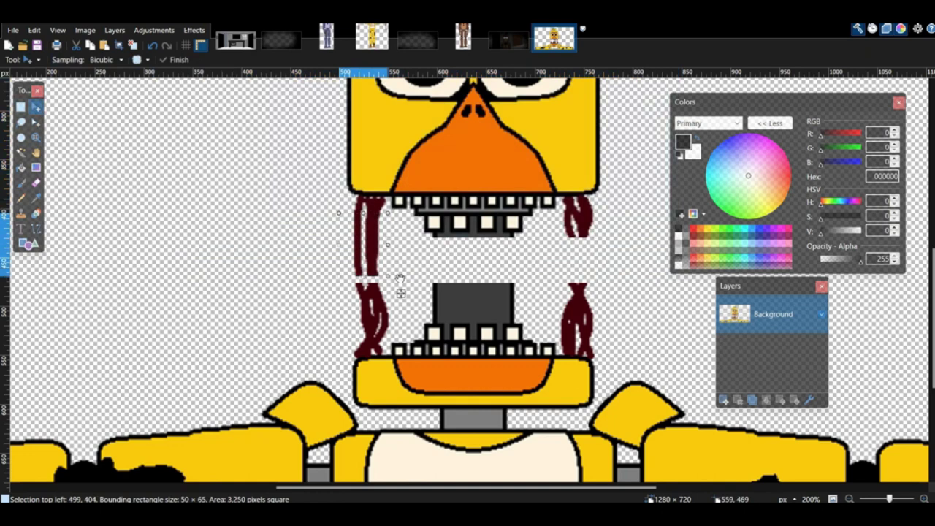
{"action": "key", "text": "s"}
{"action": "scroll", "coordinate": [688, 399], "scroll_direction": "up", "scroll_amount": 2}
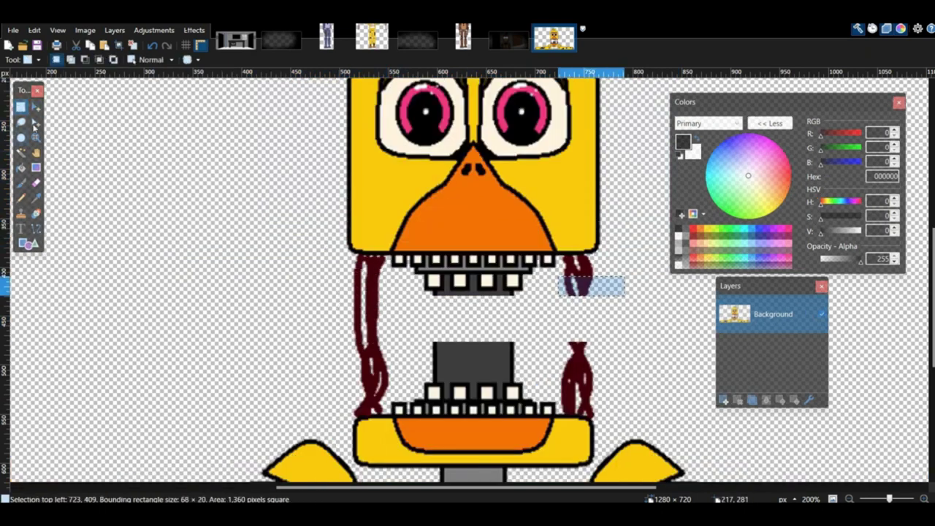
{"action": "key", "text": "ctrl+d"}
Step: Stretch the dark grey throat piece upward to meet Chica's upper teeth
{"action": "key", "text": "s"}
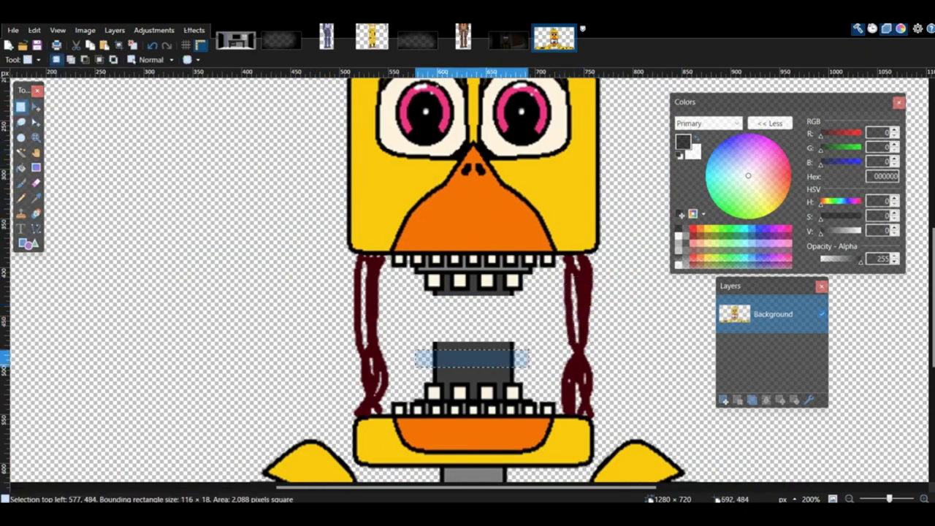
{"action": "left_click_drag", "start_coordinate": [528, 354], "coordinate": [527, 352]}
{"action": "key", "text": "m"}
Step: Select the entire image, enlarge Chica, re-centre her on the canvas and deselect
{"action": "scroll", "coordinate": [468, 278], "scroll_direction": "down", "scroll_amount": 3, "text": "ctrl"}
{"action": "key", "text": "ctrl+a"}
{"action": "left_click_drag", "start_coordinate": [264, 145], "coordinate": [213, 118]}
{"action": "left_click_drag", "start_coordinate": [406, 233], "coordinate": [471, 279]}
{"action": "key", "text": "ctrl+d"}
Step: Save the wider-jawed Chica frame as 04 in the Chica folder
{"action": "key", "text": "ctrl+shift+s"}
{"action": "type", "text": "04"}
{"action": "key", "text": "Return"}
{"action": "left_click", "coordinate": [553, 365]}
Step: Select the upper part of Chica's head and raise it further to open the mouth even wider
{"action": "key", "text": "ctrl+a"}
{"action": "scroll", "coordinate": [468, 280], "scroll_direction": "up", "scroll_amount": 2, "text": "ctrl"}
{"action": "left_click", "coordinate": [21, 106]}
{"action": "scroll", "coordinate": [242, 124], "scroll_direction": "up", "scroll_amount": 2}
{"action": "left_click_drag", "start_coordinate": [243, 124], "coordinate": [666, 219]}
{"action": "scroll", "coordinate": [664, 323], "scroll_direction": "down", "scroll_amount": 4}
{"action": "left_click", "coordinate": [36, 107]}
{"action": "scroll", "coordinate": [146, 167], "scroll_direction": "up", "scroll_amount": 2}
{"action": "left_click_drag", "start_coordinate": [174, 206], "coordinate": [174, 183]}
Step: Extend the wires on both sides of the widened mouth downward until they join the lower wires
{"action": "key", "text": "s"}
{"action": "left_click_drag", "start_coordinate": [340, 280], "coordinate": [401, 335]}
{"action": "key", "text": "m"}
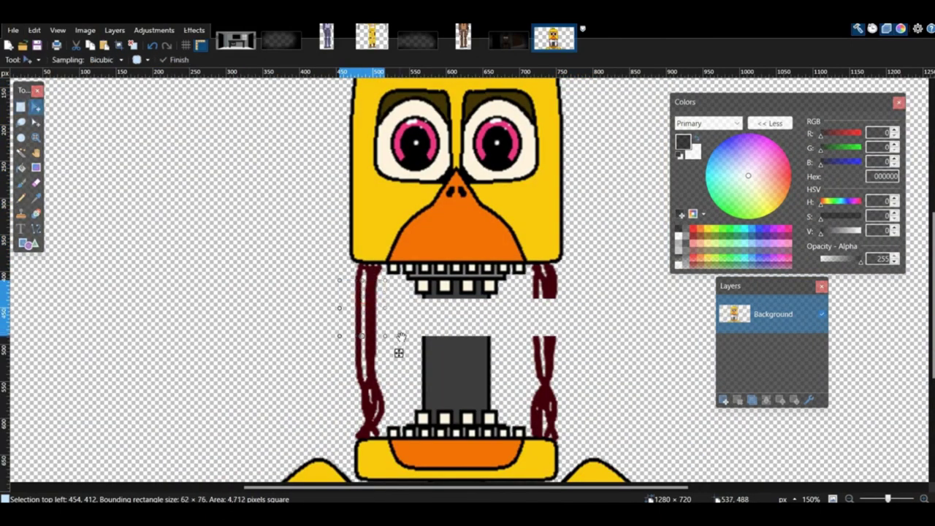
{"action": "key", "text": "m"}
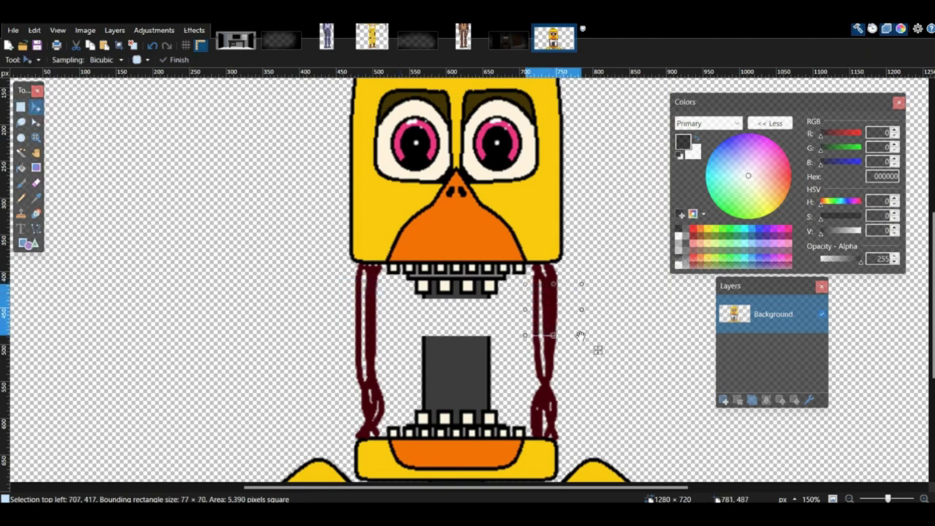
Step: Extend the dark throat piece up to Chica's upper teeth to fill the widened mouth
{"action": "key", "text": "s"}
{"action": "left_click_drag", "start_coordinate": [389, 388], "coordinate": [510, 350]}
{"action": "key", "text": "m"}
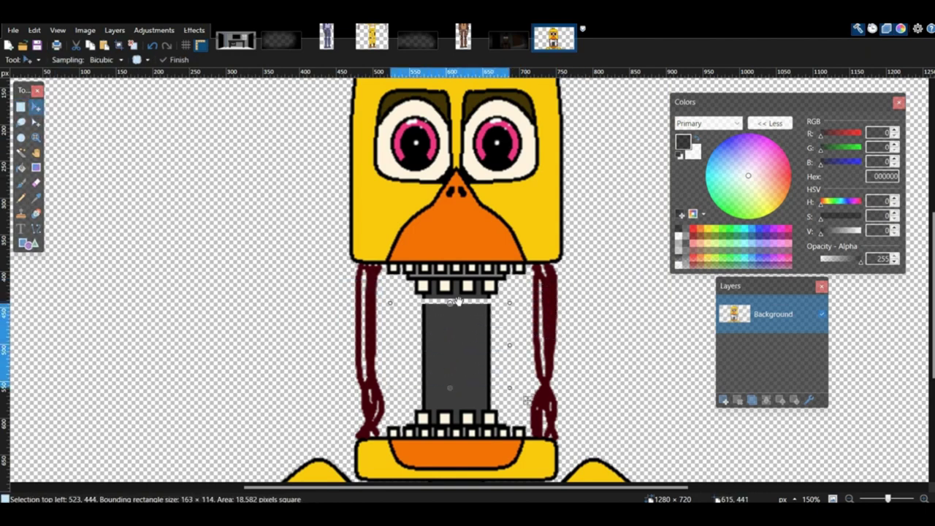
Step: Enlarge the wide-jawed Chica and reposition her head near the horizontal centre of the canvas
{"action": "scroll", "coordinate": [658, 401], "scroll_direction": "up", "scroll_amount": 3}
{"action": "scroll", "coordinate": [673, 409], "scroll_direction": "down", "scroll_amount": 1, "text": "ctrl"}
{"action": "scroll", "coordinate": [673, 410], "scroll_direction": "down", "scroll_amount": 1, "text": "ctrl"}
{"action": "left_click_drag", "start_coordinate": [264, 166], "coordinate": [171, 123]}
{"action": "left_click_drag", "start_coordinate": [345, 239], "coordinate": [400, 239]}
{"action": "scroll", "coordinate": [469, 220], "scroll_direction": "up", "scroll_amount": 4, "text": "ctrl"}
Step: Select the whites and irises of both eyes, paint them black around the white pupils, and deselect
{"action": "key", "text": "s"}
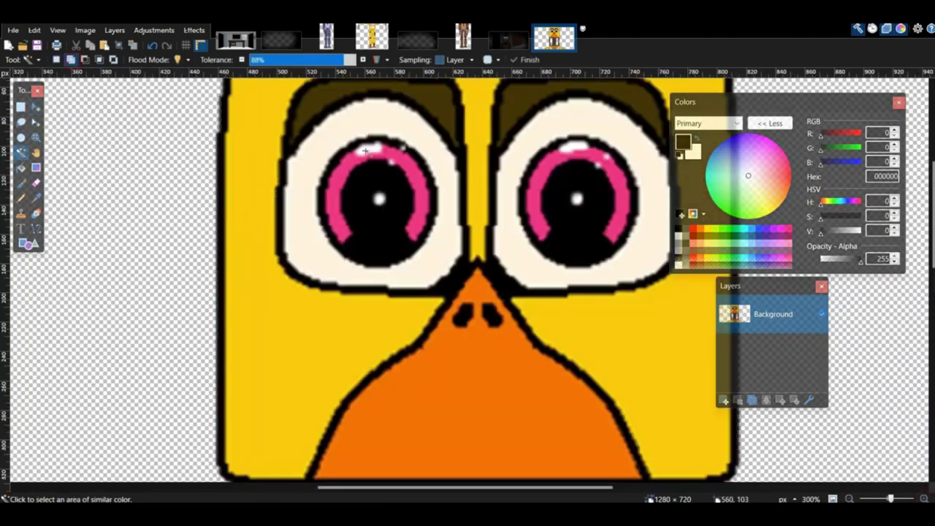
{"action": "left_click", "coordinate": [334, 132]}
{"action": "left_click", "coordinate": [509, 196]}
{"action": "left_click", "coordinate": [21, 183]}
{"action": "left_click", "coordinate": [409, 307]}
{"action": "key", "text": "ctrl+d"}
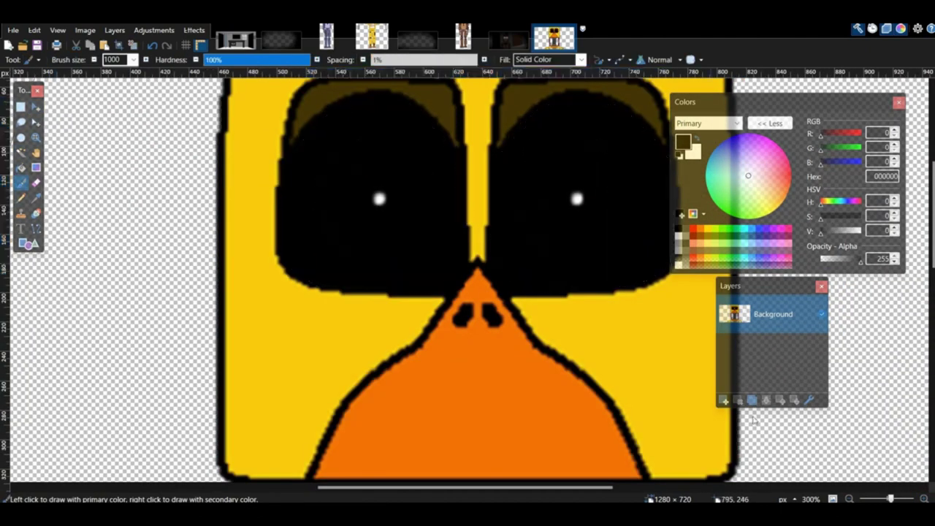
Step: Save the Chica frame with the blackened eyes
{"action": "left_click", "coordinate": [850, 499]}
{"action": "left_click", "coordinate": [850, 499]}
{"action": "left_click", "coordinate": [850, 499]}
{"action": "left_click", "coordinate": [850, 499]}
{"action": "key", "text": "ctrl+s"}
{"action": "left_click", "coordinate": [560, 359]}
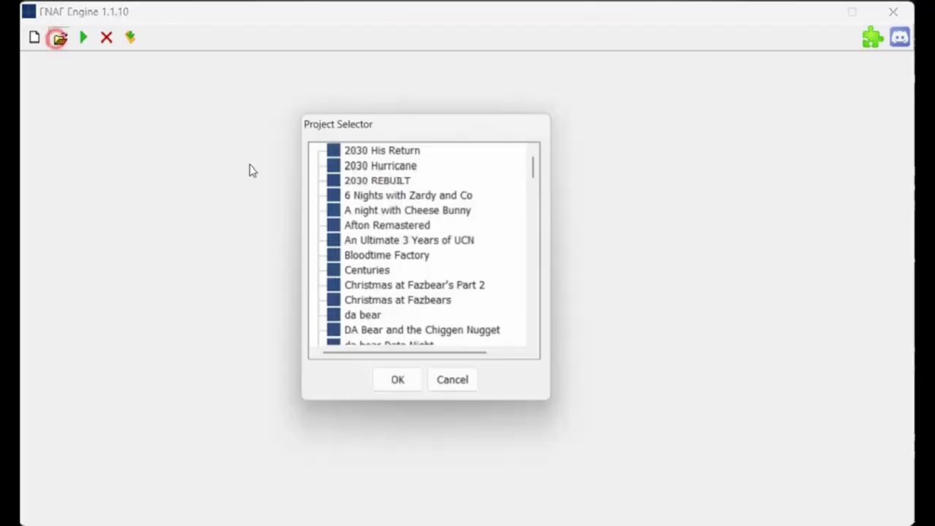
Step: Switch to FNAF Engine and open the Withering Madness Reborn project
{"action": "scroll", "coordinate": [442, 317], "scroll_direction": "down", "scroll_amount": 15}
{"action": "left_click", "coordinate": [407, 333]}
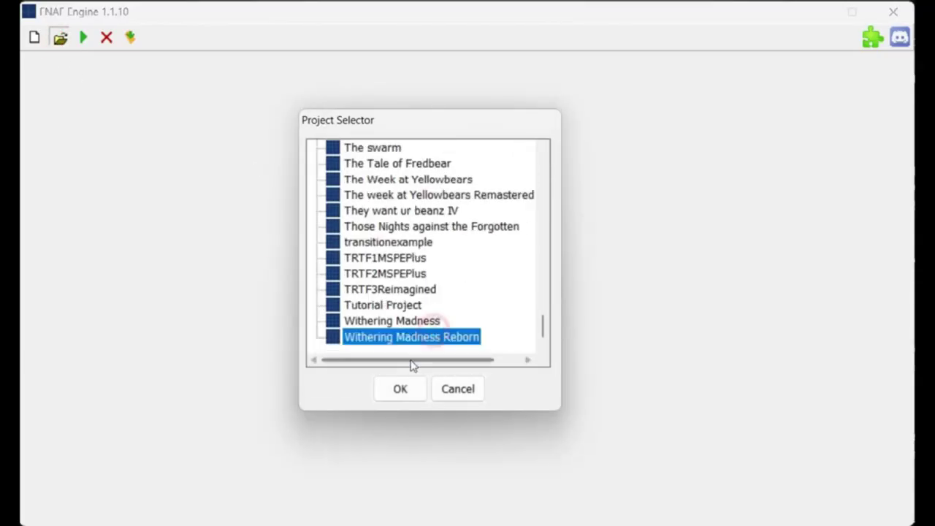
{"action": "left_click", "coordinate": [399, 388]}
Step: Add the states "Chica" and "Freddy,Chica" to camera 3
{"action": "left_click", "coordinate": [112, 141]}
{"action": "left_click", "coordinate": [543, 82]}
{"action": "left_click", "coordinate": [453, 139]}
{"action": "left_click", "coordinate": [764, 376]}
{"action": "type", "text": "Chica"}
{"action": "key", "text": "Return"}
{"action": "left_click", "coordinate": [764, 376]}
{"action": "type", "text": "Freddy,Chica"}
{"action": "key", "text": "Return"}
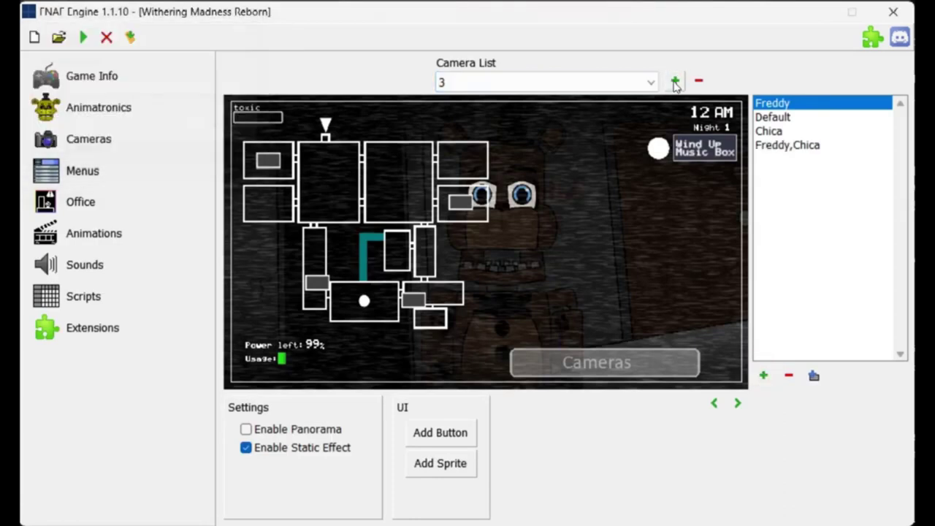
Step: Add camera 5 and set its default state sprite to Default.png from the Cams/5 folder
{"action": "left_click", "coordinate": [675, 84]}
{"action": "type", "text": "5"}
{"action": "key", "text": "Return"}
{"action": "left_click", "coordinate": [819, 382]}
{"action": "left_click", "coordinate": [410, 228]}
{"action": "left_click", "coordinate": [426, 323]}
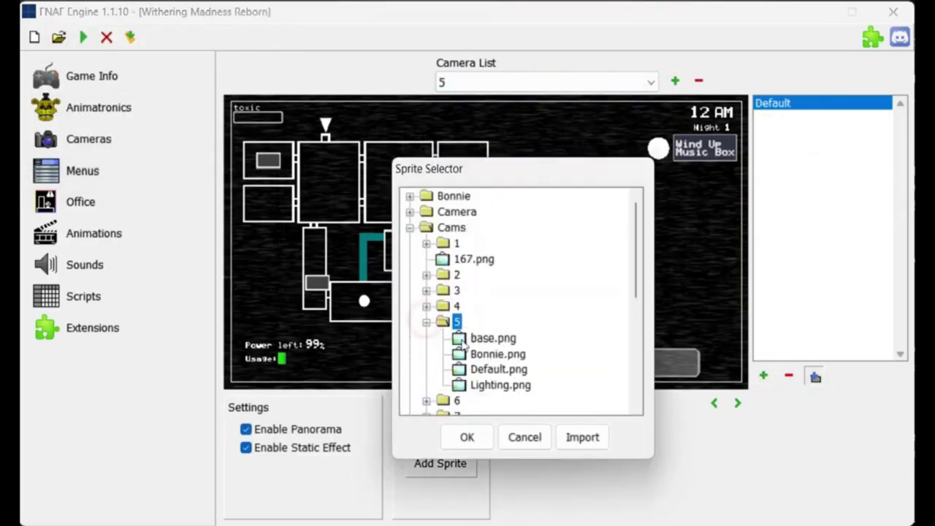
{"action": "left_click", "coordinate": [481, 369]}
{"action": "left_click", "coordinate": [478, 436]}
Step: Disable panorama for camera 5 and place its button in the small room above the office on the map
{"action": "left_click", "coordinate": [334, 428]}
{"action": "left_click", "coordinate": [471, 463]}
{"action": "left_click", "coordinate": [466, 436]}
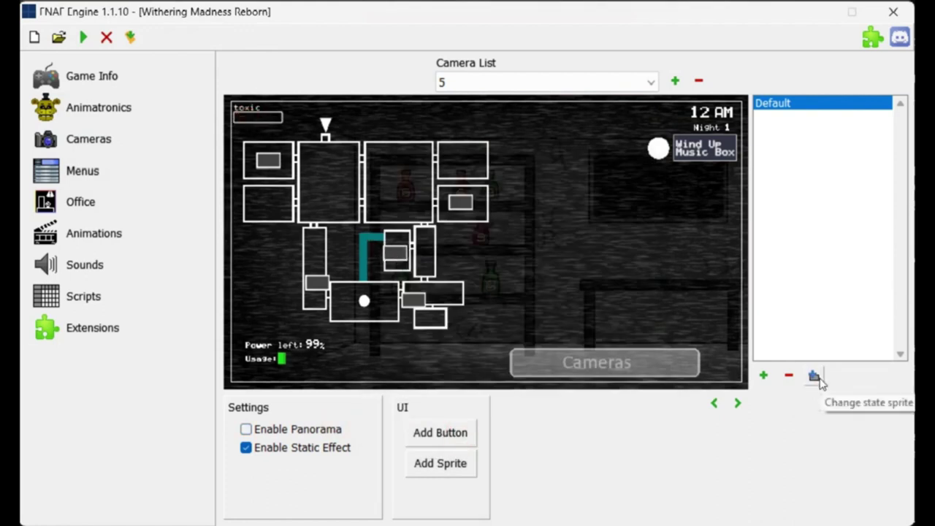
Step: Add a "Bonnie" state to camera 5 and assign it Bonnie.png from the Cams/5 folder
{"action": "left_click", "coordinate": [762, 377]}
{"action": "type", "text": "Bonnie"}
{"action": "key", "text": "Return"}
{"action": "left_click", "coordinate": [815, 376]}
{"action": "double_click", "coordinate": [452, 227]}
{"action": "left_click", "coordinate": [426, 322]}
{"action": "left_click", "coordinate": [480, 442]}
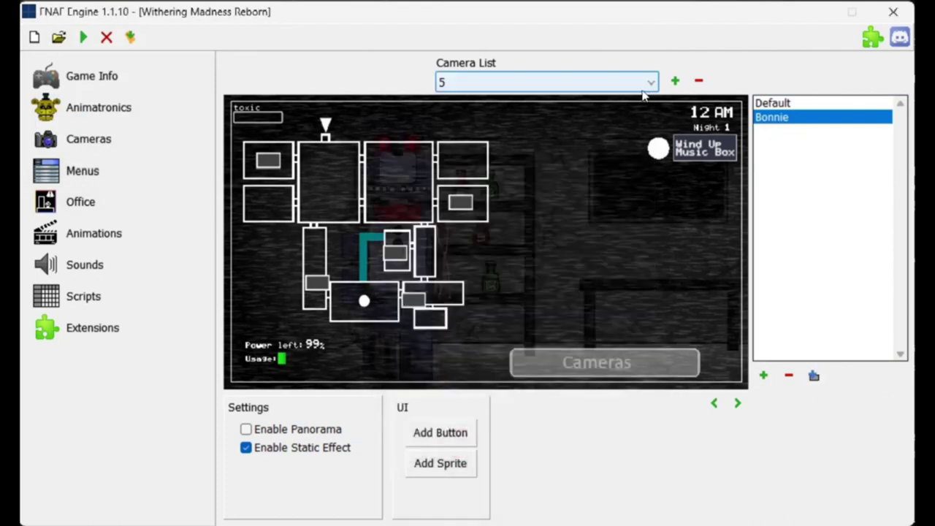
Step: Set up camera 6 with a button on the teal passage, its default background sprite and panorama disabled
{"action": "left_click", "coordinate": [675, 82]}
{"action": "left_click", "coordinate": [415, 424]}
{"action": "left_click", "coordinate": [465, 436]}
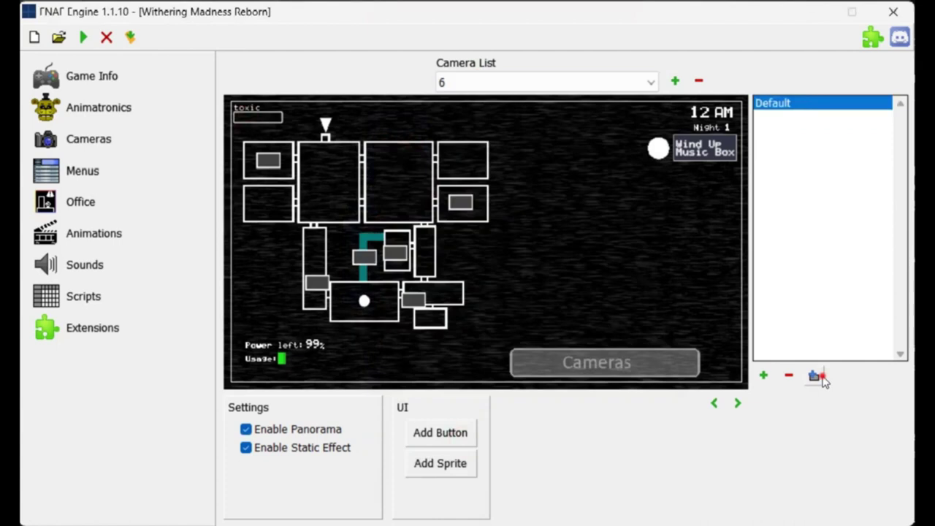
{"action": "left_click", "coordinate": [820, 377]}
{"action": "left_click", "coordinate": [525, 437]}
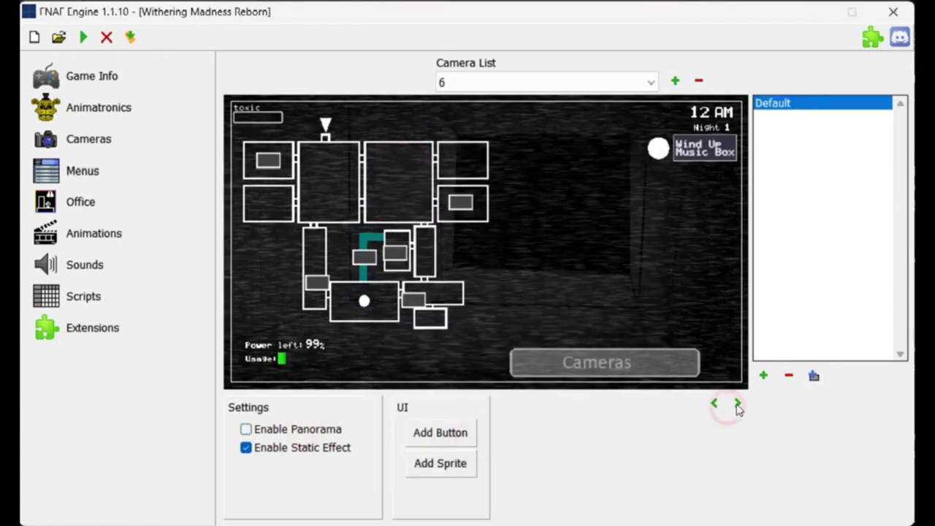
Step: Add a "Bonnie" state to camera 6 and assign it the matching Bonnie sprite from the Cams folder
{"action": "left_click", "coordinate": [763, 376]}
{"action": "type", "text": "Bonnie"}
{"action": "key", "text": "Return"}
{"action": "left_click", "coordinate": [815, 117]}
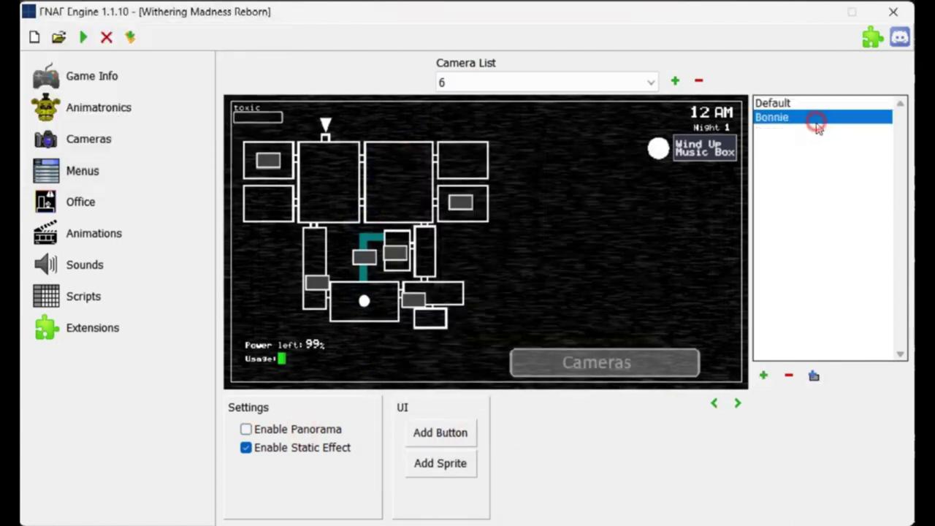
{"action": "left_click", "coordinate": [816, 377]}
{"action": "double_click", "coordinate": [451, 227]}
{"action": "double_click", "coordinate": [487, 370]}
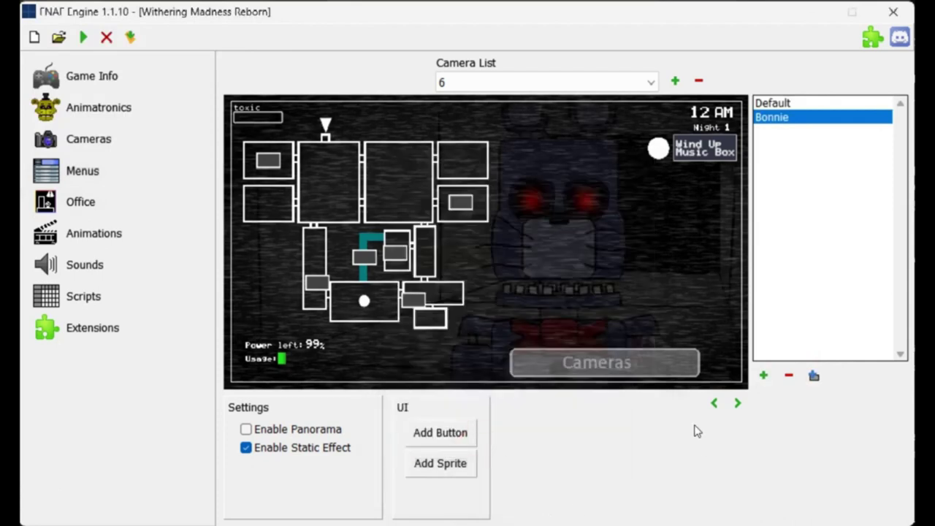
Step: Add camera 7 with panorama disabled and place its button in the map's upper-right room
{"action": "left_click", "coordinate": [675, 80]}
{"action": "key", "text": "Return"}
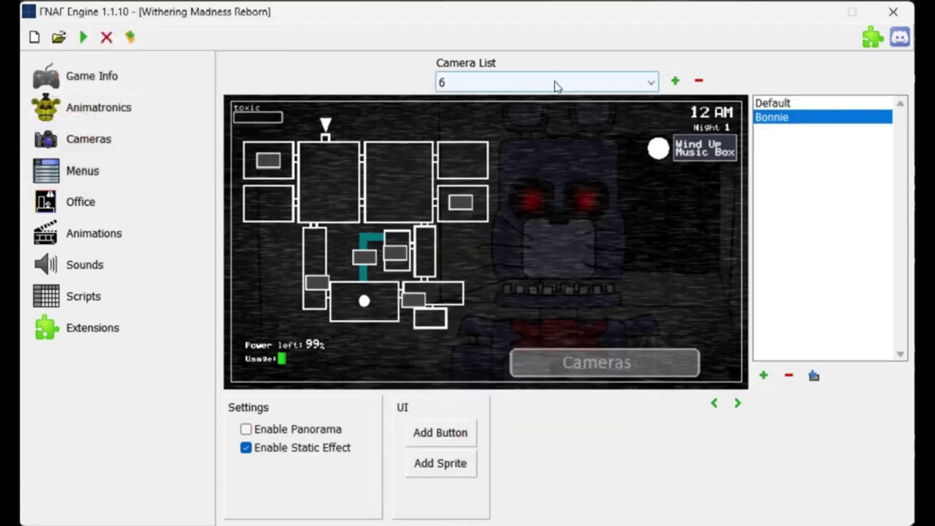
{"action": "left_click", "coordinate": [429, 438]}
{"action": "left_click", "coordinate": [411, 229]}
{"action": "double_click", "coordinate": [460, 307]}
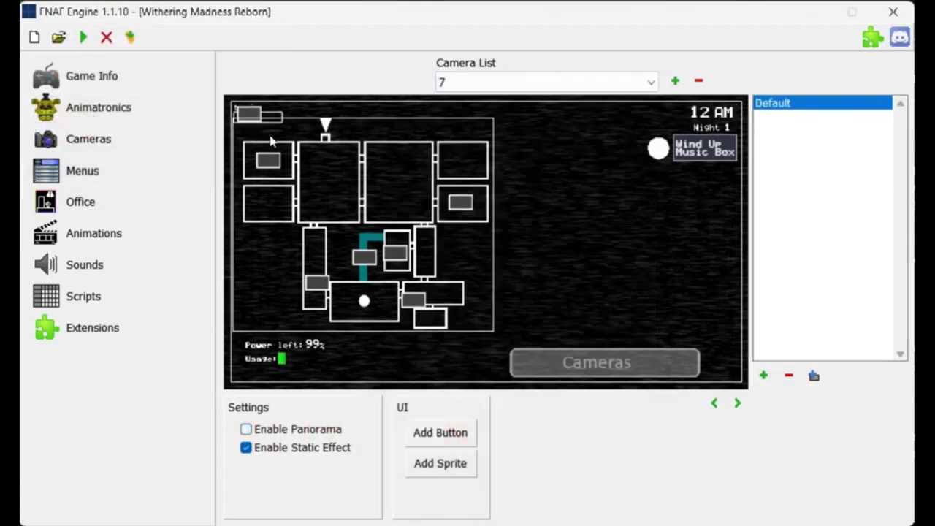
{"action": "left_click_drag", "start_coordinate": [458, 160], "coordinate": [455, 160]}
Step: Set camera 7's default state sprite to its default background from the Cams folder
{"action": "left_click", "coordinate": [816, 376]}
{"action": "left_click", "coordinate": [411, 228]}
{"action": "left_click", "coordinate": [426, 355]}
{"action": "left_click_drag", "start_coordinate": [523, 169], "coordinate": [707, 172]}
{"action": "left_click", "coordinate": [630, 396]}
{"action": "left_click", "coordinate": [596, 447]}
Step: Add a "Chica" state to camera 7 and assign it the matching Chica sprite from the Cams folder
{"action": "left_click", "coordinate": [763, 376]}
{"action": "type", "text": "Chica"}
{"action": "key", "text": "Return"}
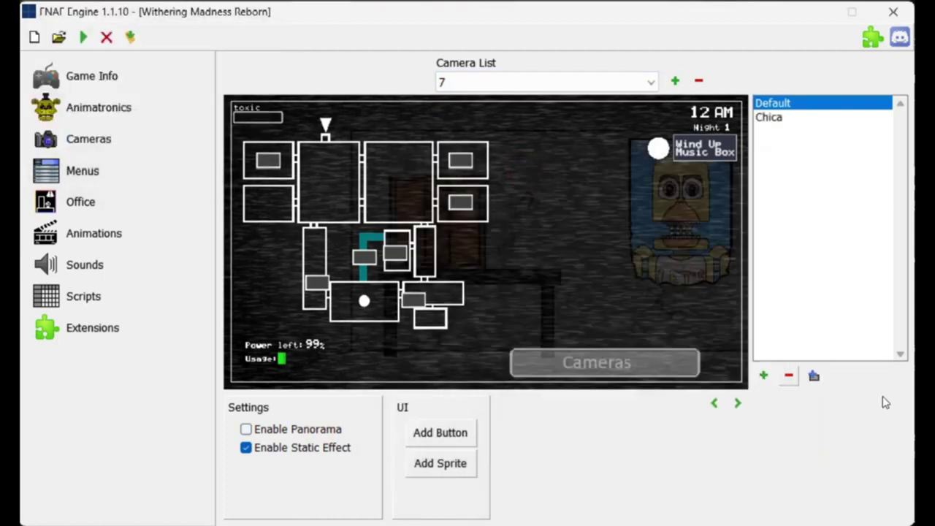
{"action": "left_click", "coordinate": [777, 117]}
{"action": "left_click", "coordinate": [817, 379]}
{"action": "left_click", "coordinate": [412, 228]}
{"action": "left_click", "coordinate": [426, 355]}
{"action": "left_click", "coordinate": [491, 369]}
{"action": "left_click", "coordinate": [473, 440]}
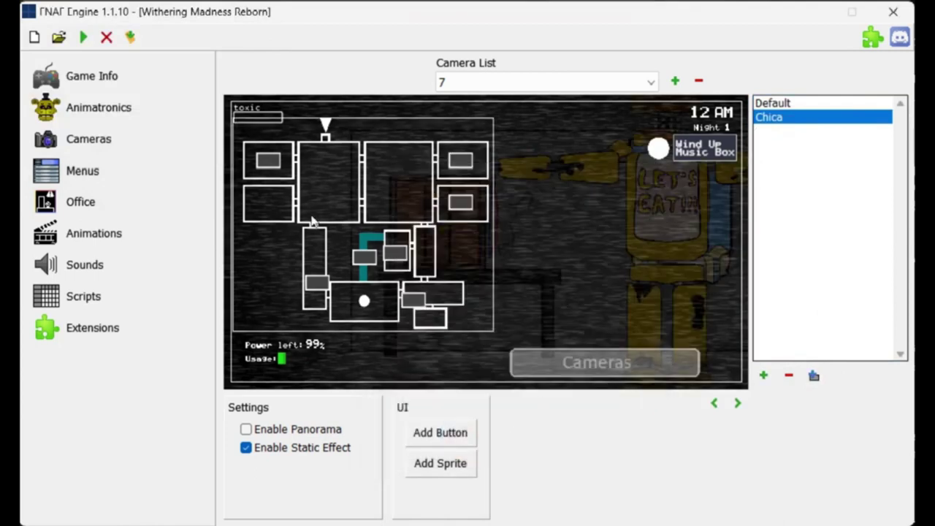
Step: Create a new animation named "Bonnie" in the project's animations
{"action": "left_click", "coordinate": [125, 234]}
{"action": "left_click", "coordinate": [675, 80]}
{"action": "type", "text": "Bonnie"}
{"action": "key", "text": "Return"}
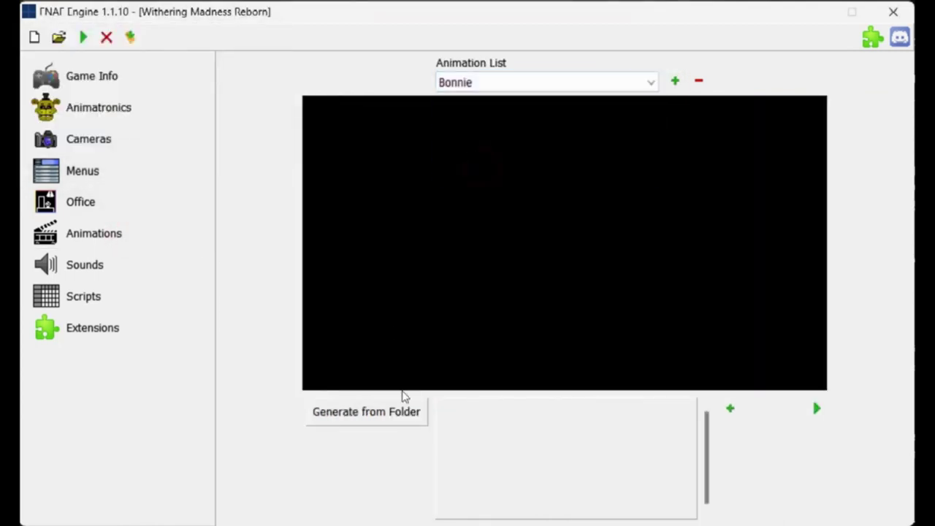
Step: Generate the Bonnie animation's frames from the Bonnie folder in the project's sprites and preview the animation
{"action": "left_click", "coordinate": [403, 412]}
{"action": "left_click", "coordinate": [439, 224]}
{"action": "left_click", "coordinate": [424, 223]}
{"action": "left_click", "coordinate": [451, 260]}
{"action": "scroll", "coordinate": [532, 244], "scroll_direction": "down", "scroll_amount": 10}
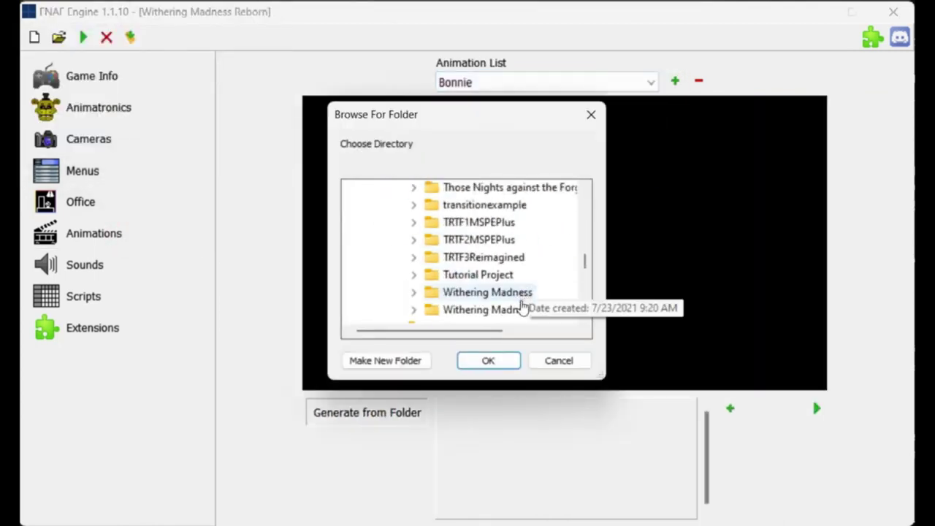
{"action": "left_click", "coordinate": [516, 310]}
{"action": "left_click", "coordinate": [477, 257]}
{"action": "scroll", "coordinate": [525, 244], "scroll_direction": "down", "scroll_amount": 2}
{"action": "scroll", "coordinate": [524, 244], "scroll_direction": "up", "scroll_amount": 2}
{"action": "left_click", "coordinate": [483, 205]}
{"action": "left_click", "coordinate": [484, 363]}
{"action": "left_click", "coordinate": [813, 411]}
Step: Set the duration of all five Bonnie animation frames to 2 and preview the result
{"action": "left_click", "coordinate": [675, 405]}
{"action": "double_click", "coordinate": [130, 93]}
{"action": "type", "text": "2"}
{"action": "key", "text": "Return"}
{"action": "double_click", "coordinate": [675, 423]}
{"action": "type", "text": "2"}
{"action": "key", "text": "Return"}
{"action": "double_click", "coordinate": [675, 440]}
{"action": "type", "text": "2"}
{"action": "left_click", "coordinate": [64, 126]}
{"action": "double_click", "coordinate": [675, 459]}
{"action": "type", "text": "2"}
{"action": "key", "text": "Return"}
{"action": "double_click", "coordinate": [677, 475]}
{"action": "type", "text": "2"}
{"action": "key", "text": "Return"}
{"action": "left_click", "coordinate": [819, 411]}
Step: Create a new animation named "Chica" and select it for editing
{"action": "left_click", "coordinate": [675, 80]}
{"action": "type", "text": "C"}
{"action": "left_click", "coordinate": [517, 83]}
{"action": "left_click", "coordinate": [511, 117]}
Step: Generate the Chica animation's frames from the Chica folder in the project's sprites and preview the animation
{"action": "left_click", "coordinate": [367, 413]}
{"action": "scroll", "coordinate": [512, 239], "scroll_direction": "down", "scroll_amount": 12}
{"action": "double_click", "coordinate": [447, 225]}
{"action": "double_click", "coordinate": [460, 241]}
{"action": "scroll", "coordinate": [524, 255], "scroll_direction": "down", "scroll_amount": 18}
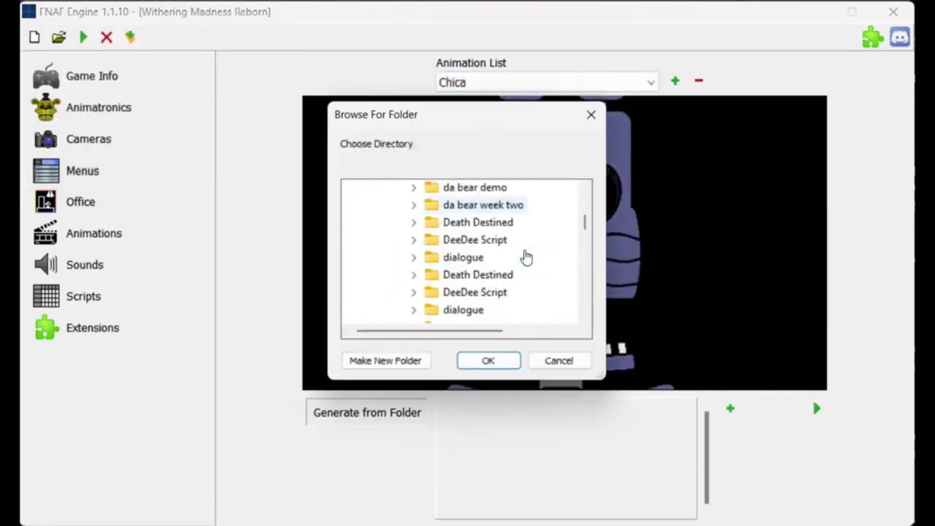
{"action": "scroll", "coordinate": [500, 261], "scroll_direction": "down", "scroll_amount": 5}
{"action": "double_click", "coordinate": [524, 262]}
{"action": "double_click", "coordinate": [488, 315]}
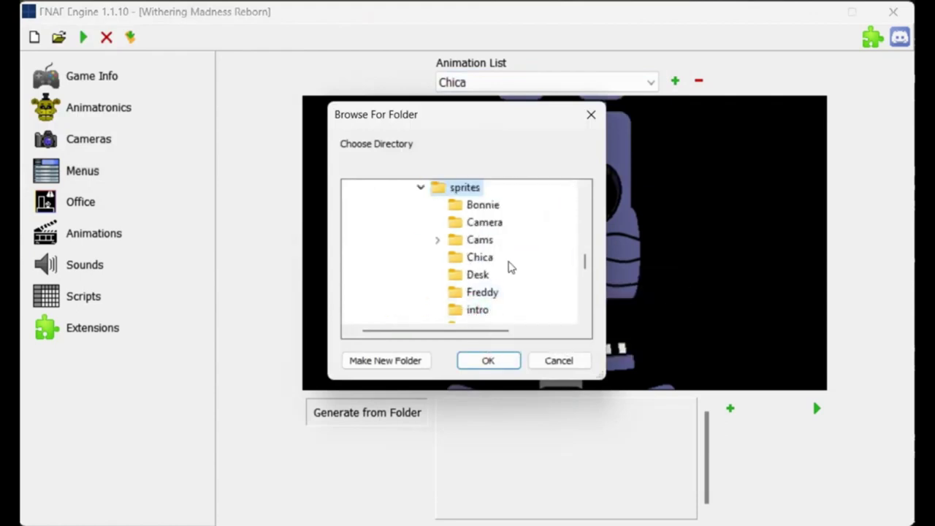
{"action": "scroll", "coordinate": [525, 260], "scroll_direction": "down", "scroll_amount": 1}
{"action": "left_click", "coordinate": [480, 310]}
{"action": "left_click", "coordinate": [484, 361]}
{"action": "left_click", "coordinate": [817, 409]}
Step: Set the duration of Chica frames 01.png through 05.png to 2 and preview the animation
{"action": "left_click", "coordinate": [675, 407]}
{"action": "type", "text": "2"}
{"action": "key", "text": "Return"}
{"action": "double_click", "coordinate": [683, 423]}
{"action": "type", "text": "2"}
{"action": "key", "text": "Return"}
{"action": "double_click", "coordinate": [684, 440]}
{"action": "type", "text": "2"}
{"action": "key", "text": "Return"}
{"action": "double_click", "coordinate": [680, 459]}
{"action": "type", "text": "2"}
{"action": "key", "text": "Return"}
{"action": "double_click", "coordinate": [679, 475]}
{"action": "type", "text": "2"}
{"action": "key", "text": "Return"}
{"action": "left_click", "coordinate": [817, 409]}
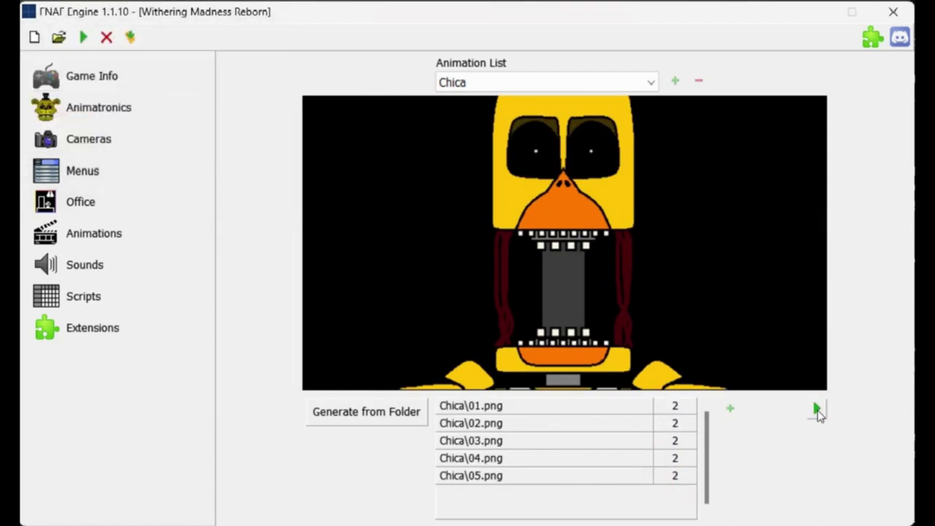
{"action": "left_click", "coordinate": [817, 410]}
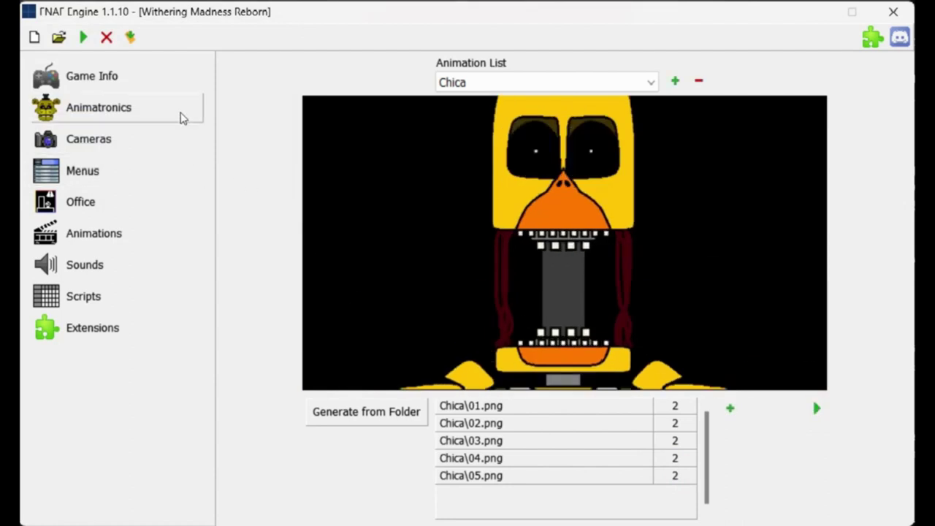
Step: Add an animatronic named "Bonnie" and raise its A.I. levels across the nights, using 15 for Night 4
{"action": "left_click", "coordinate": [183, 118]}
{"action": "left_click", "coordinate": [674, 86]}
{"action": "type", "text": "Bonnie"}
{"action": "key", "text": "Return"}
{"action": "left_click", "coordinate": [590, 82]}
{"action": "left_click", "coordinate": [555, 115]}
{"action": "left_click", "coordinate": [450, 186]}
{"action": "left_click", "coordinate": [450, 185]}
{"action": "left_click", "coordinate": [450, 185]}
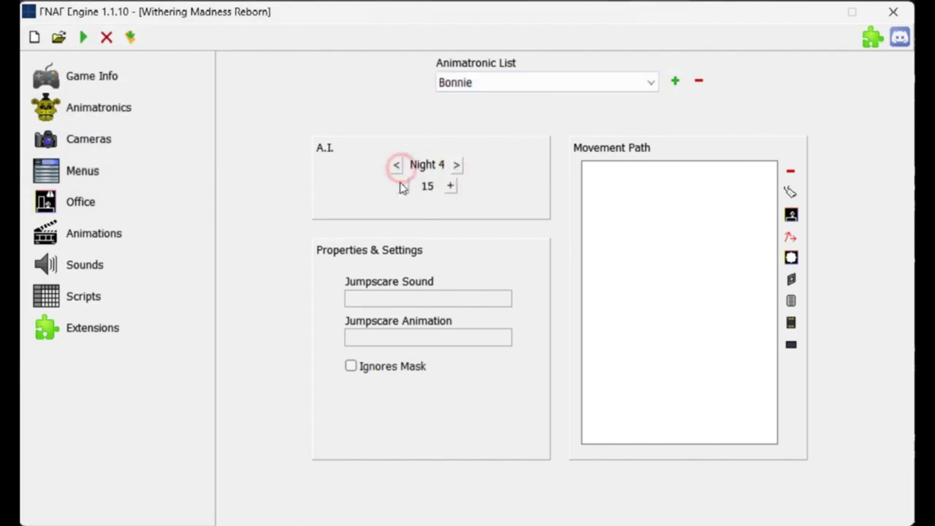
Step: Assign Xscream2.wav as Bonnie's jumpscare sound and the Bonnie animation as the jumpscare animation
{"action": "left_click", "coordinate": [413, 298]}
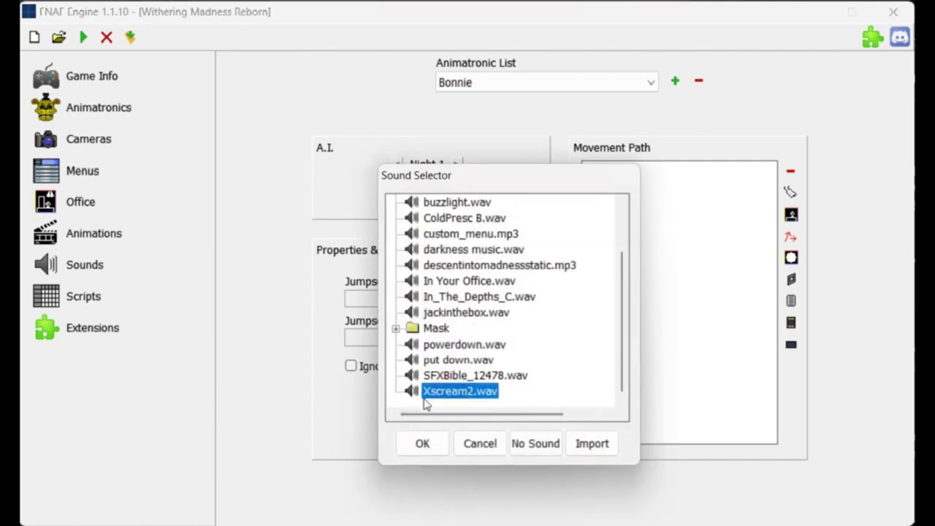
{"action": "left_click", "coordinate": [423, 444]}
{"action": "left_click", "coordinate": [431, 337]}
{"action": "left_click", "coordinate": [470, 241]}
{"action": "left_click", "coordinate": [523, 482]}
Step: Build Bonnie's movement path from three camera positions followed by the office
{"action": "left_click", "coordinate": [791, 191]}
{"action": "left_click", "coordinate": [446, 265]}
{"action": "left_click", "coordinate": [510, 458]}
{"action": "left_click", "coordinate": [790, 191]}
{"action": "left_click", "coordinate": [446, 281]}
{"action": "left_click", "coordinate": [491, 458]}
{"action": "left_click", "coordinate": [791, 192]}
{"action": "left_click", "coordinate": [446, 297]}
{"action": "left_click", "coordinate": [507, 466]}
{"action": "left_click", "coordinate": [791, 215]}
Step: Add an animatronic named "Chica" and set its A.I. level for Night 6 to 18
{"action": "left_click", "coordinate": [643, 82]}
{"action": "left_click", "coordinate": [675, 80]}
{"action": "type", "text": "Chica"}
{"action": "key", "text": "Return"}
{"action": "left_click", "coordinate": [512, 82]}
{"action": "left_click", "coordinate": [453, 128]}
{"action": "left_click", "coordinate": [455, 164]}
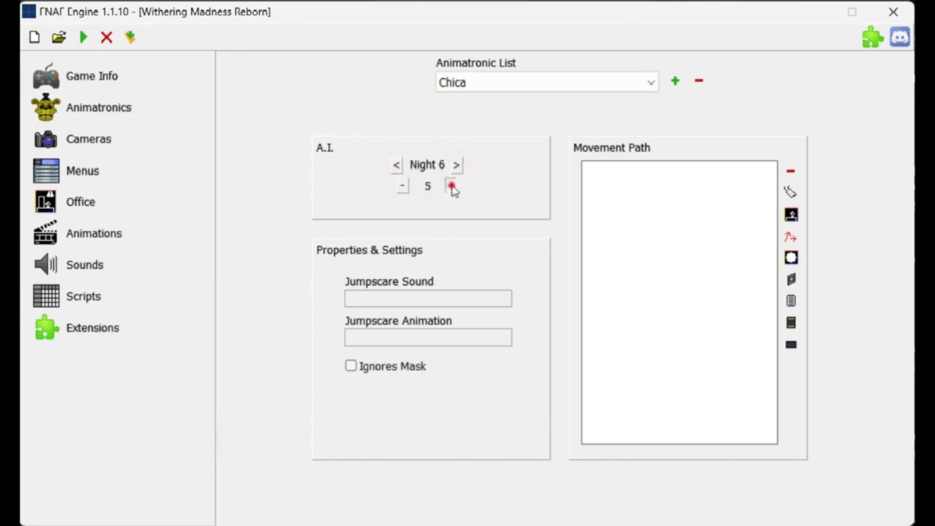
{"action": "left_click", "coordinate": [451, 187]}
Step: Assign Xscream2.wav as Chica's jumpscare sound and the Chica animation as the jumpscare animation
{"action": "left_click", "coordinate": [428, 298]}
{"action": "left_click", "coordinate": [423, 443]}
{"action": "left_click", "coordinate": [428, 337]}
{"action": "left_click", "coordinate": [524, 482]}
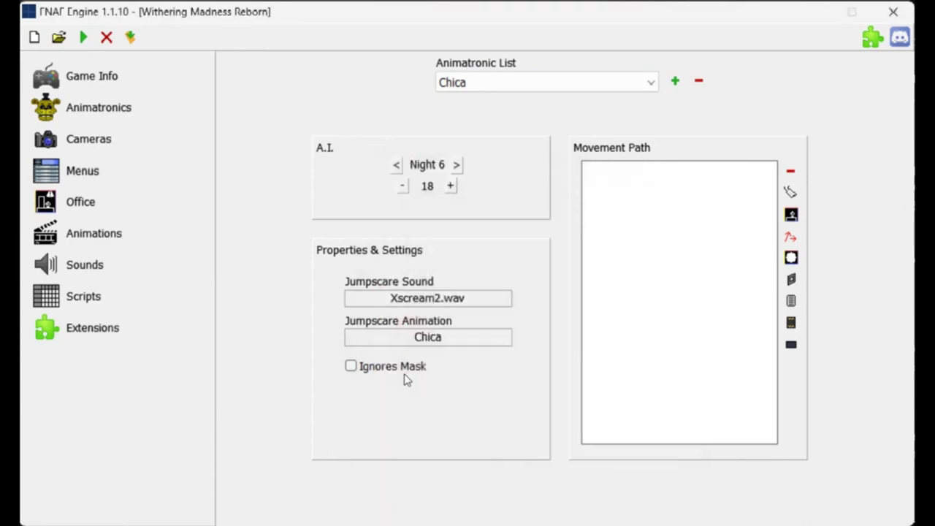
Step: Build Chica's movement path from two camera positions, an entry named "Right" and the office
{"action": "left_click", "coordinate": [797, 192]}
{"action": "left_click", "coordinate": [438, 314]}
{"action": "left_click", "coordinate": [494, 461]}
{"action": "left_click", "coordinate": [794, 191]}
{"action": "left_click", "coordinate": [431, 251]}
{"action": "left_click", "coordinate": [494, 461]}
{"action": "left_click", "coordinate": [792, 324]}
{"action": "type", "text": "Right"}
{"action": "key", "text": "Return"}
{"action": "left_click", "coordinate": [791, 214]}
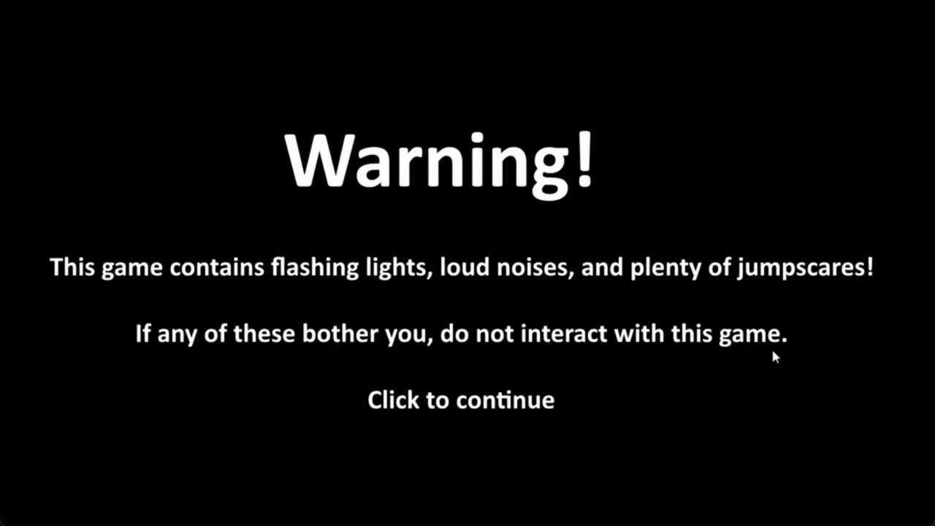
Step: Get past the test game's warning screen, continue the saved game and open the camera monitor
{"action": "left_click", "coordinate": [571, 434]}
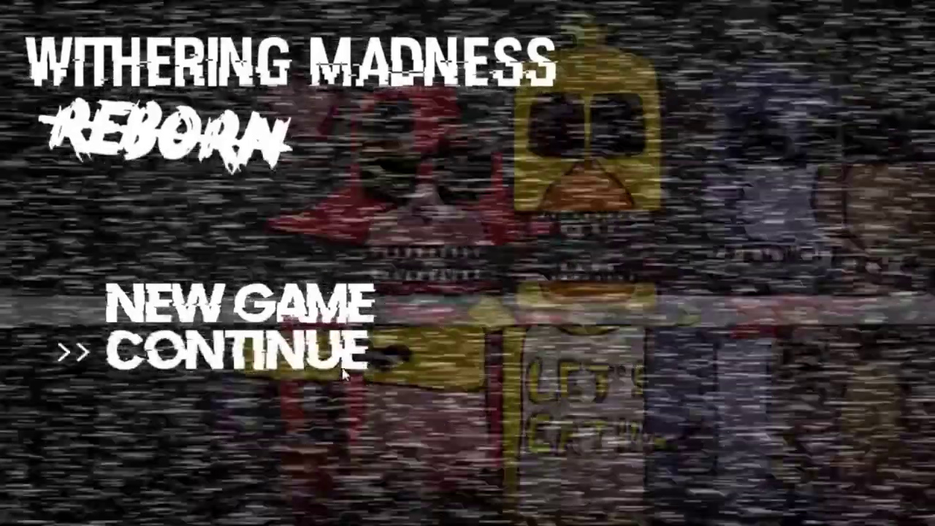
{"action": "left_click", "coordinate": [341, 369]}
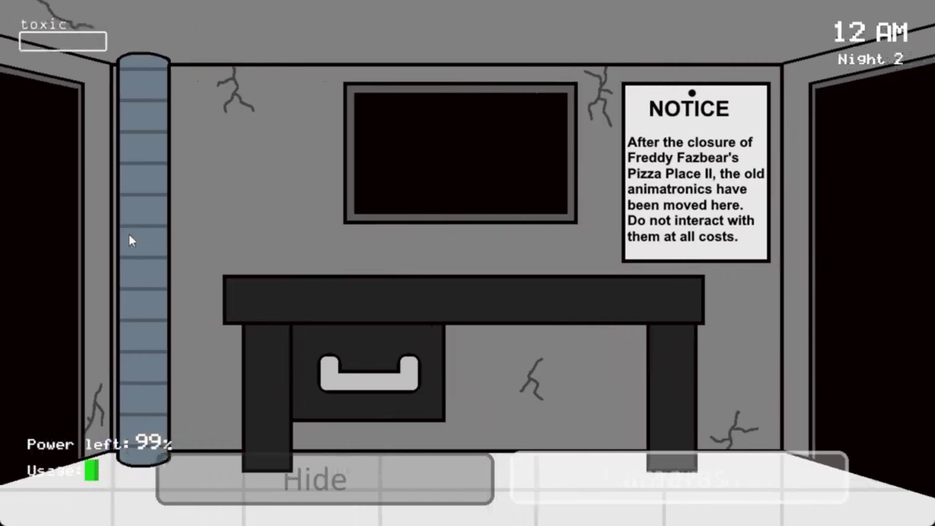
{"action": "mouse_move", "coordinate": [577, 471]}
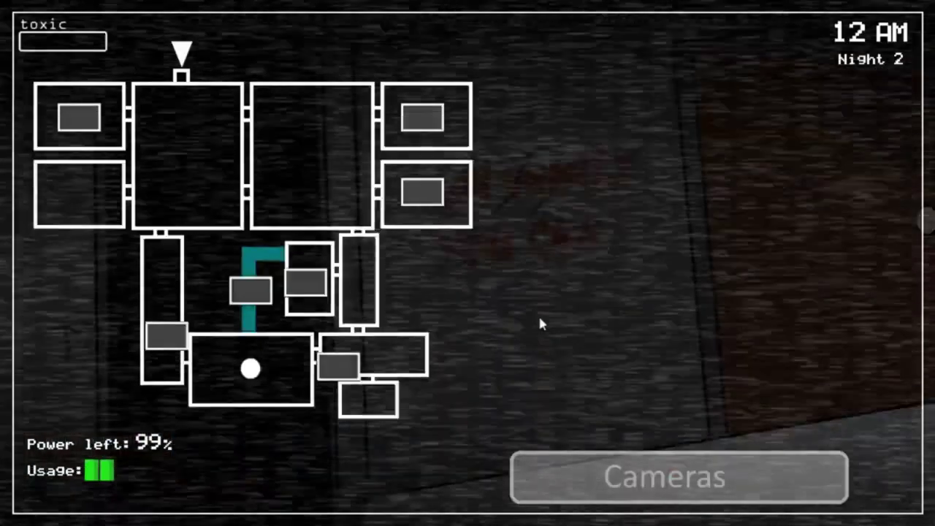
Step: Check the Freddy, Bonnie, Chica and lower-right room camera views in the test game, then close the monitor
{"action": "left_click", "coordinate": [72, 118]}
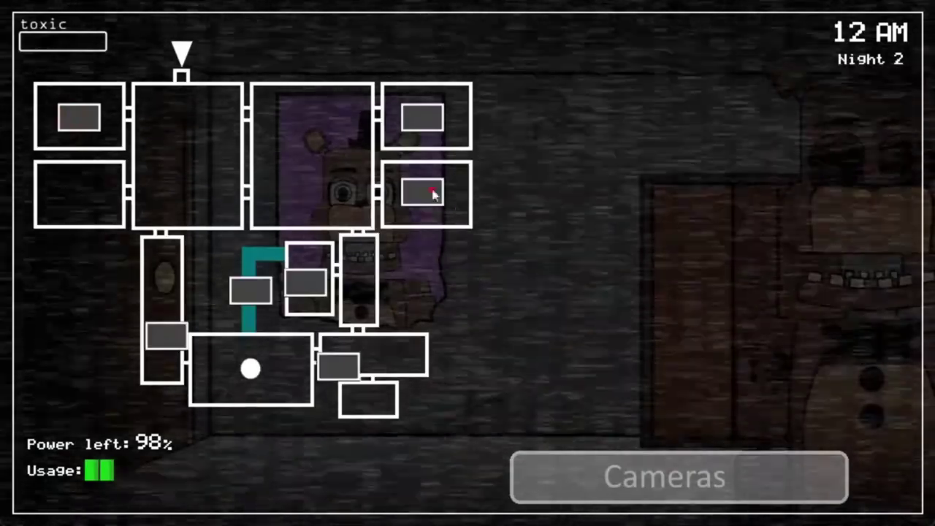
{"action": "left_click", "coordinate": [432, 192]}
{"action": "left_click", "coordinate": [422, 131]}
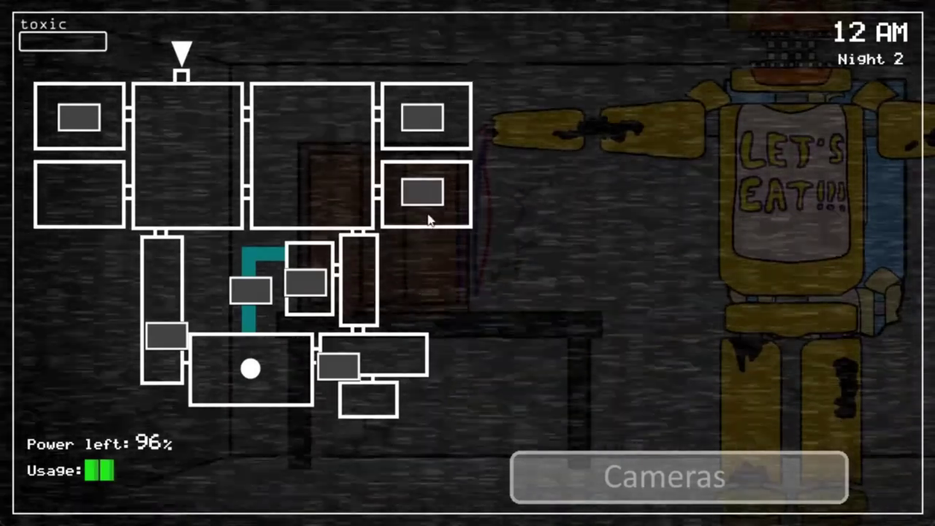
{"action": "left_click", "coordinate": [438, 197]}
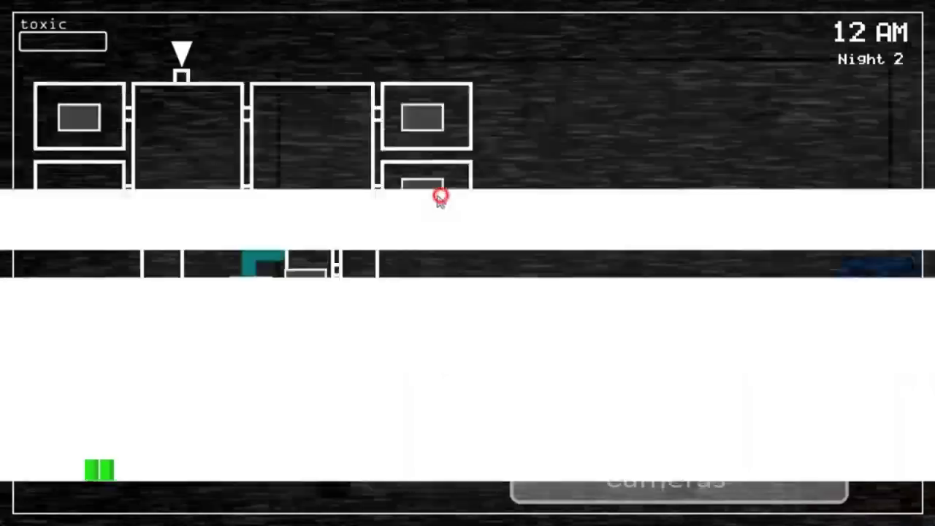
{"action": "left_click", "coordinate": [309, 285]}
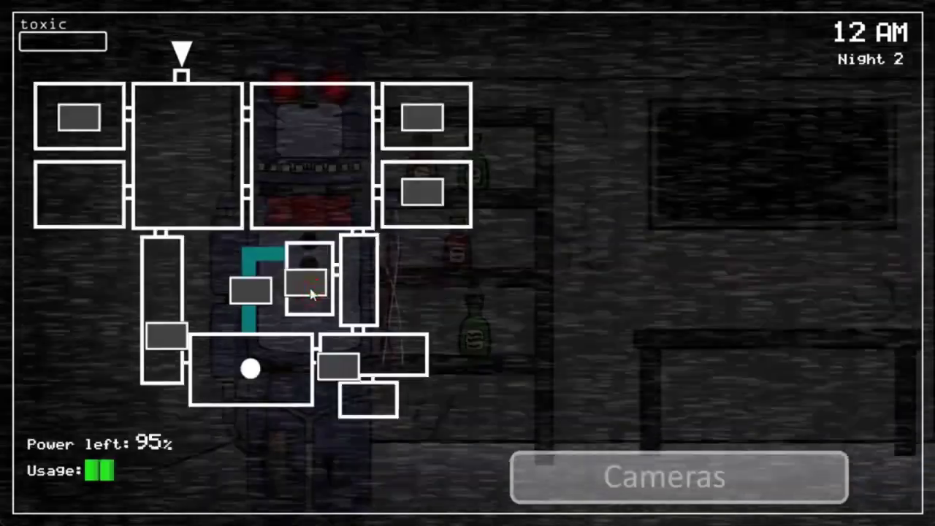
{"action": "left_click", "coordinate": [67, 117]}
{"action": "left_click", "coordinate": [310, 296]}
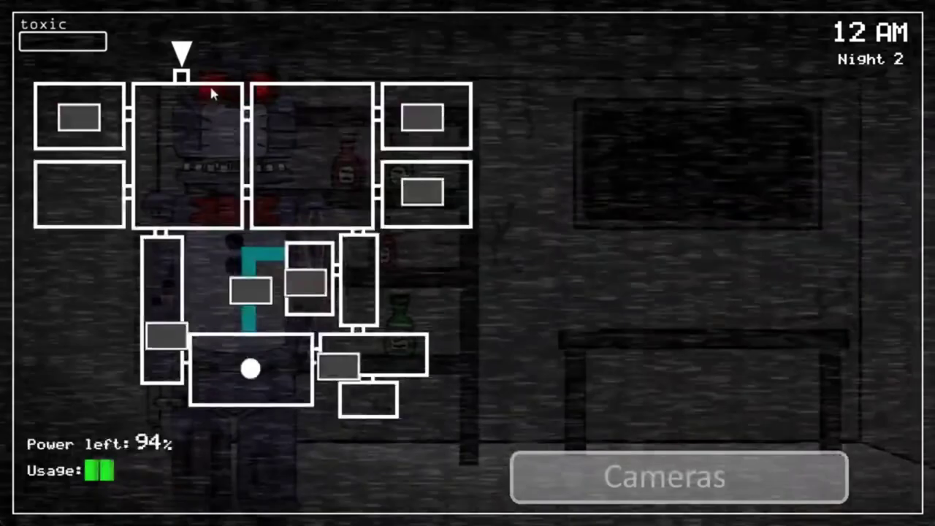
{"action": "left_click", "coordinate": [431, 127]}
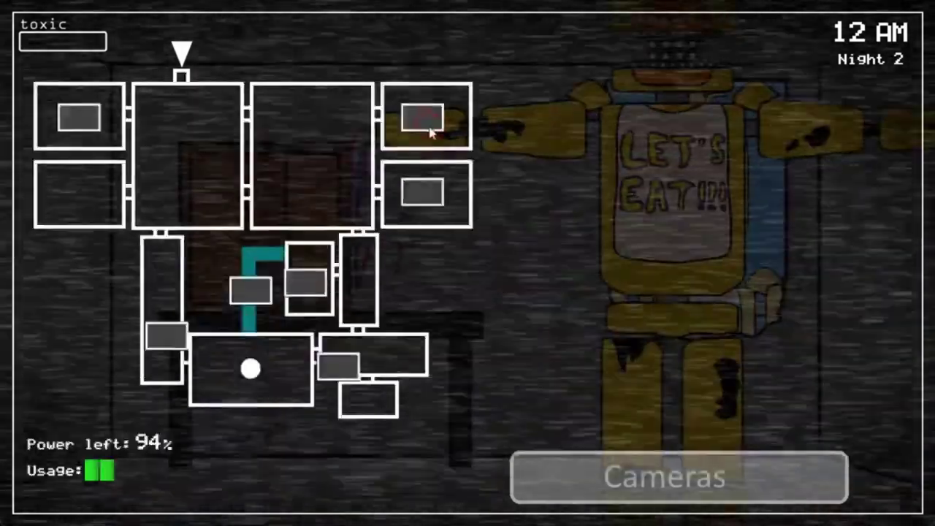
{"action": "left_click", "coordinate": [298, 290]}
{"action": "left_click", "coordinate": [80, 130]}
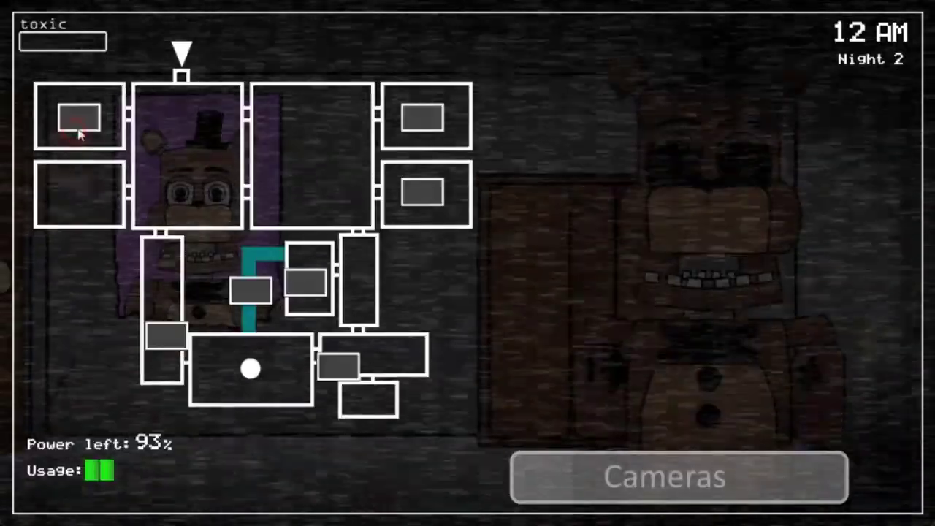
{"action": "left_click", "coordinate": [604, 488]}
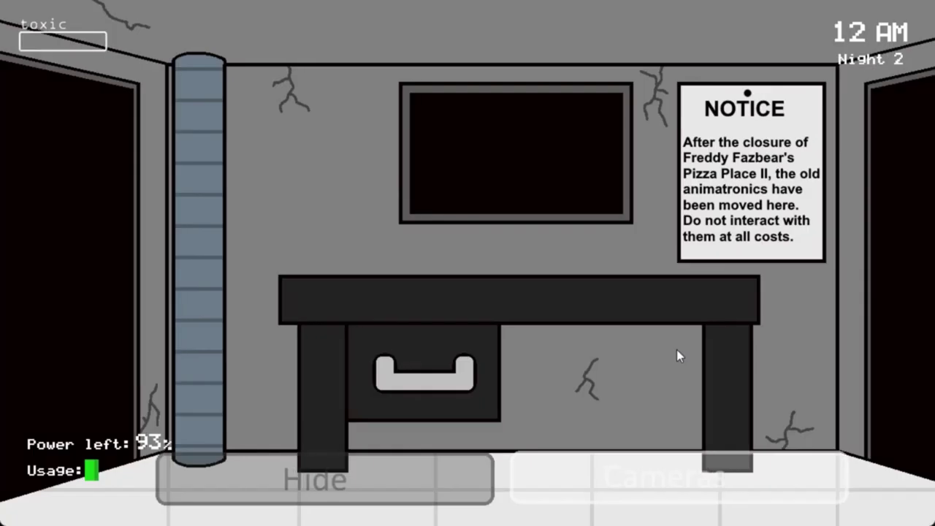
Step: Reopen the camera monitor and cycle through the map's cameras to watch for animatronic movement
{"action": "left_click", "coordinate": [666, 465]}
{"action": "left_click", "coordinate": [447, 198]}
{"action": "left_click", "coordinate": [443, 199]}
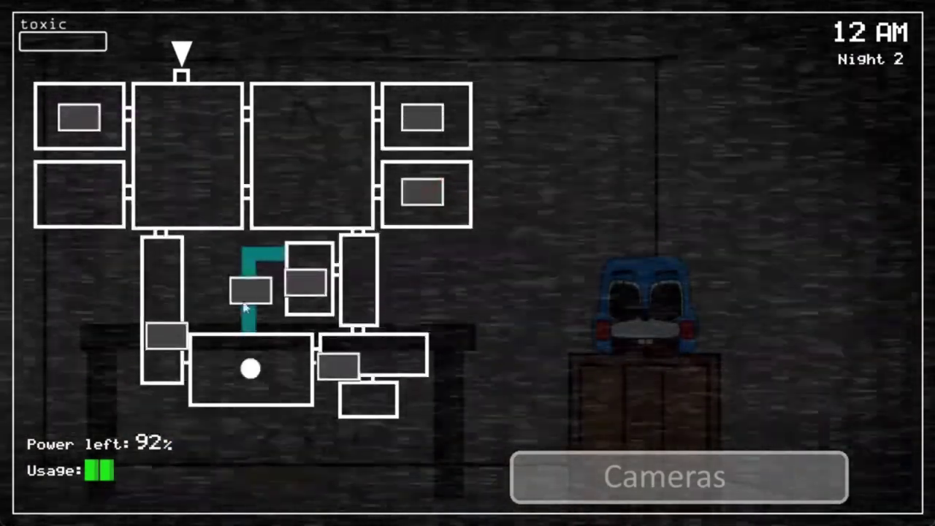
{"action": "left_click", "coordinate": [293, 289]}
{"action": "left_click", "coordinate": [250, 290]}
{"action": "left_click", "coordinate": [79, 116]}
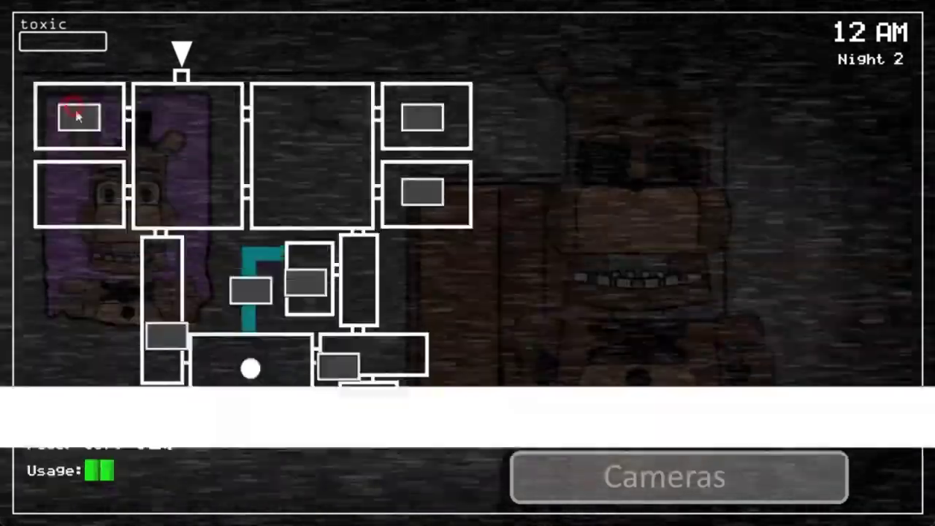
{"action": "left_click", "coordinate": [438, 130]}
{"action": "left_click", "coordinate": [424, 184]}
{"action": "left_click", "coordinate": [338, 358]}
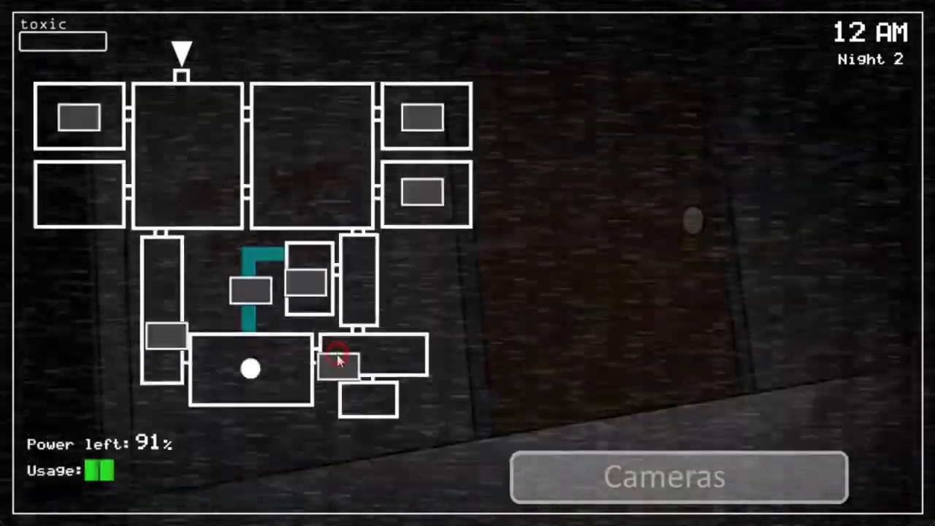